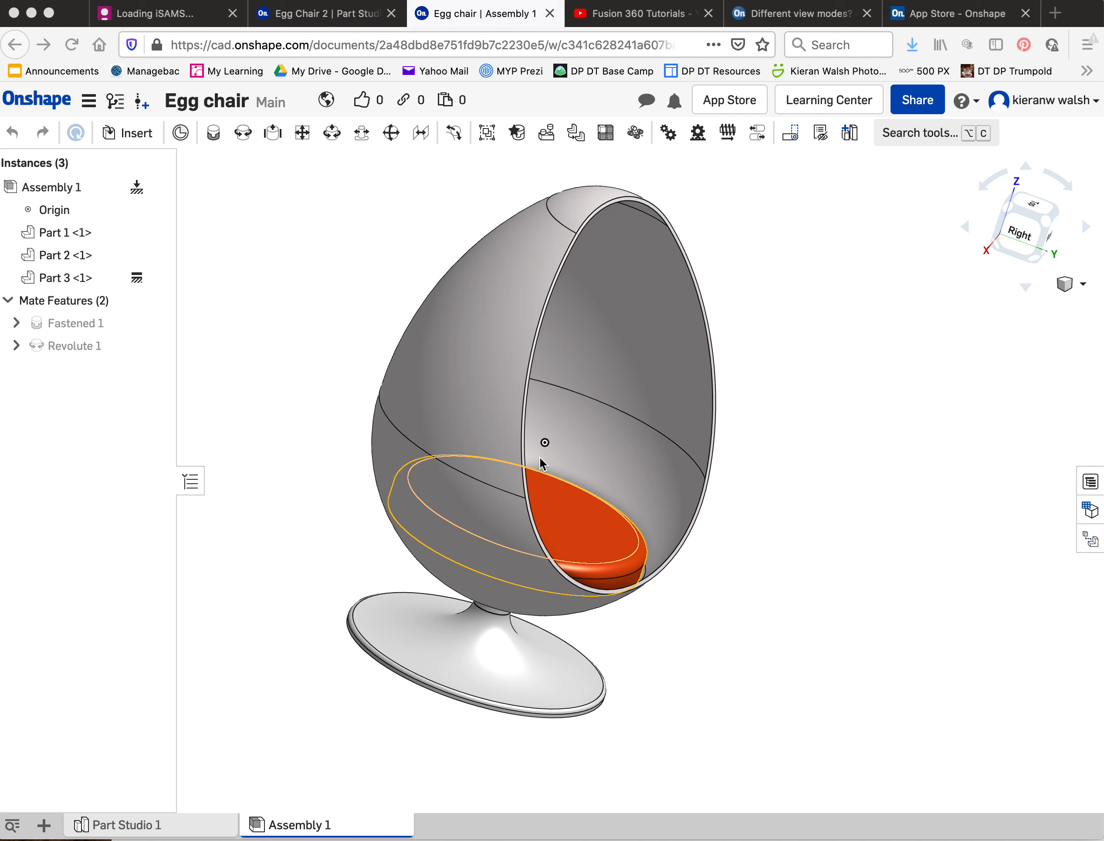
pyautogui.moveTo(539, 455); pyautogui.dragTo(514, 453, button='right')
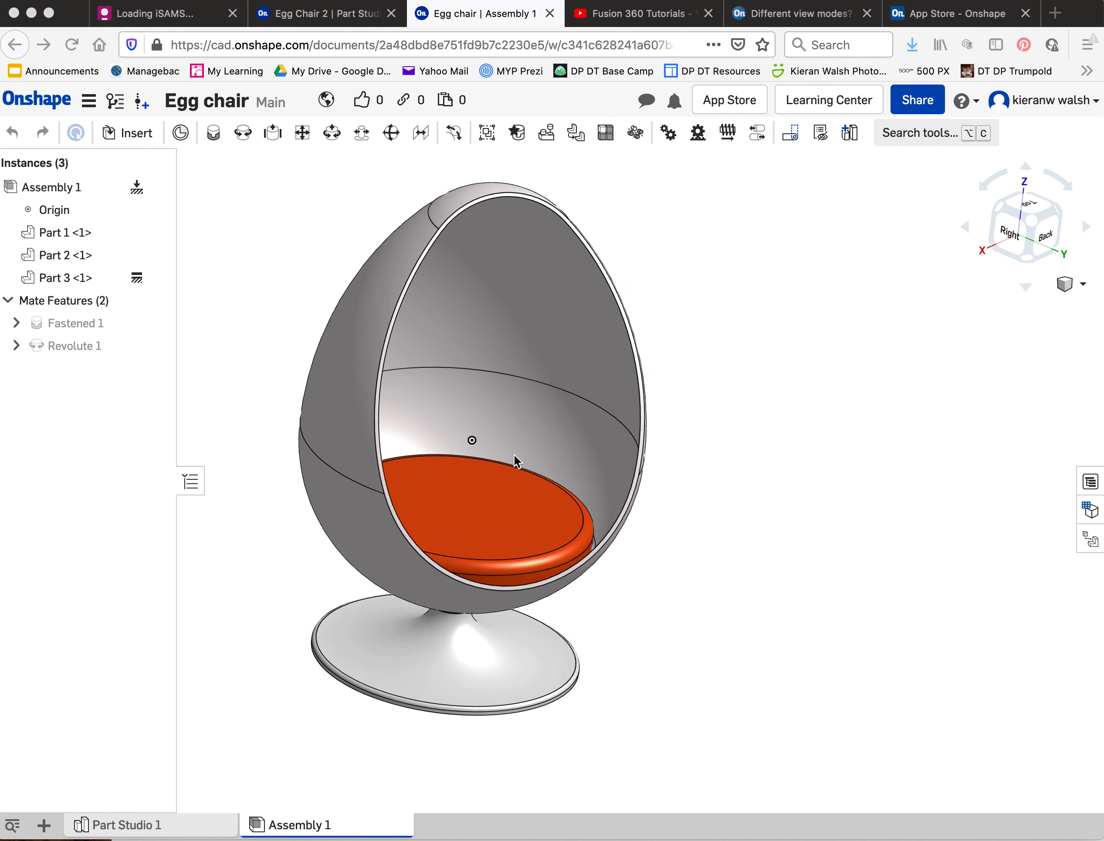
pyautogui.moveTo(425, 426); pyautogui.dragTo(459, 434, button='middle')
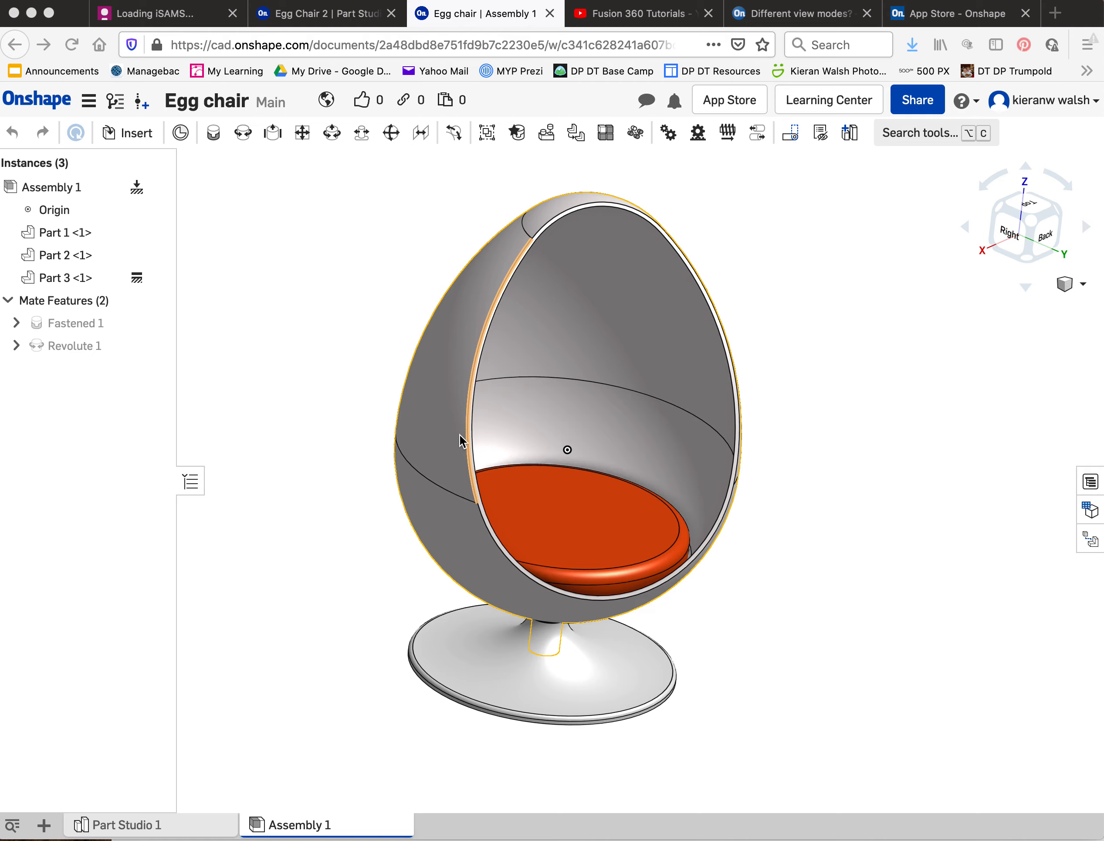
pyautogui.moveTo(353, 336); pyautogui.dragTo(439, 352, button='right')
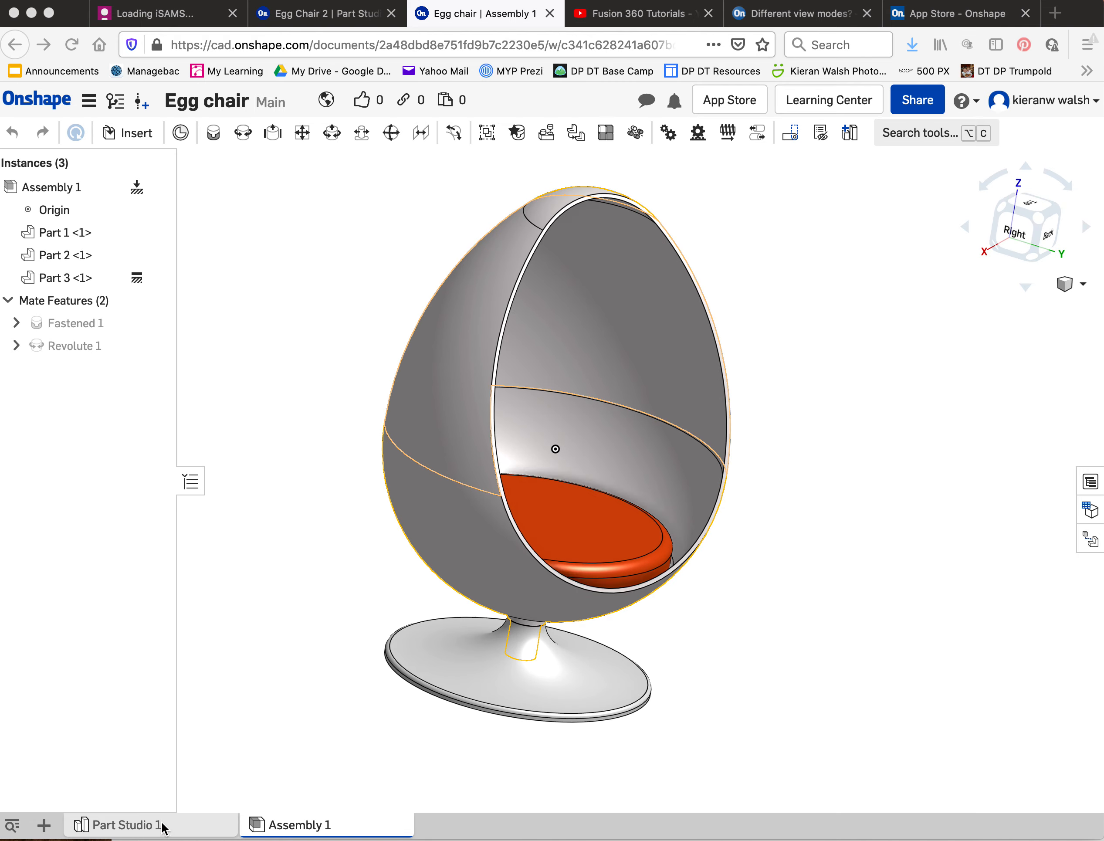
# - Switch to the Egg Chair 2 document and start a sketch on the Front plane, viewed straight on
pyautogui.click(325, 16)
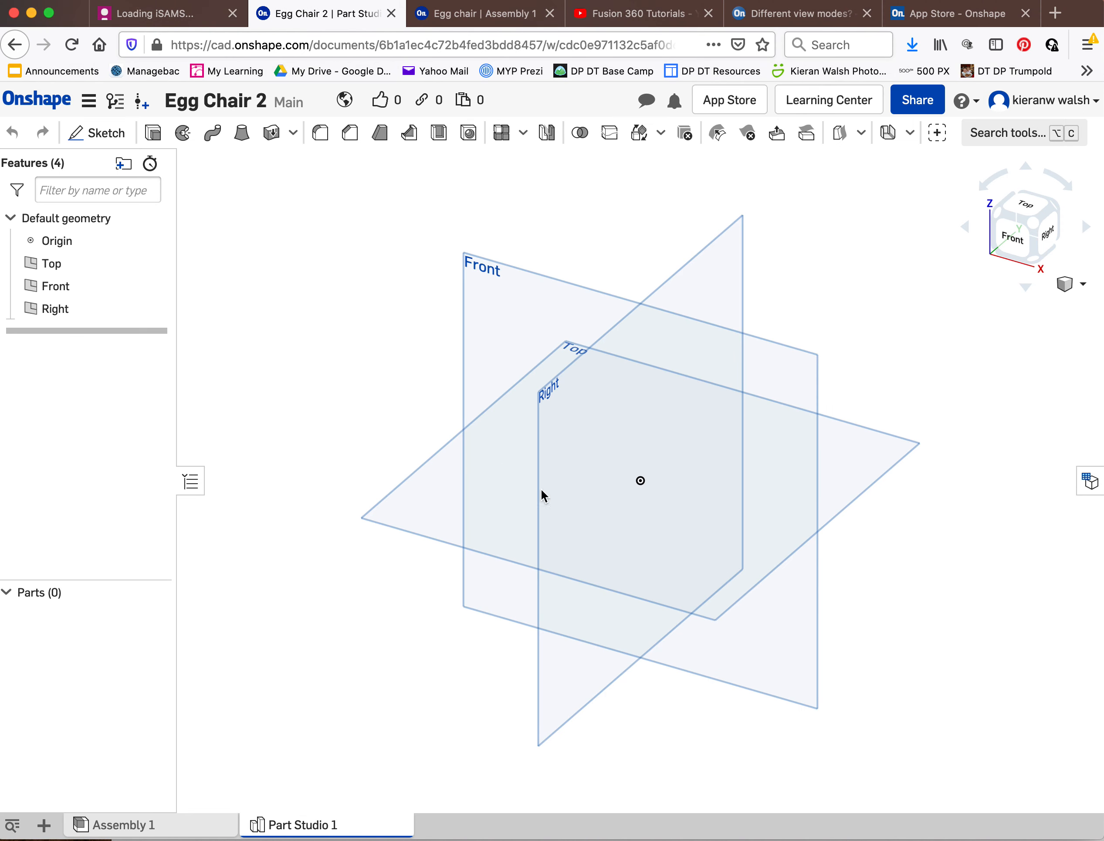
pyautogui.click(114, 137)
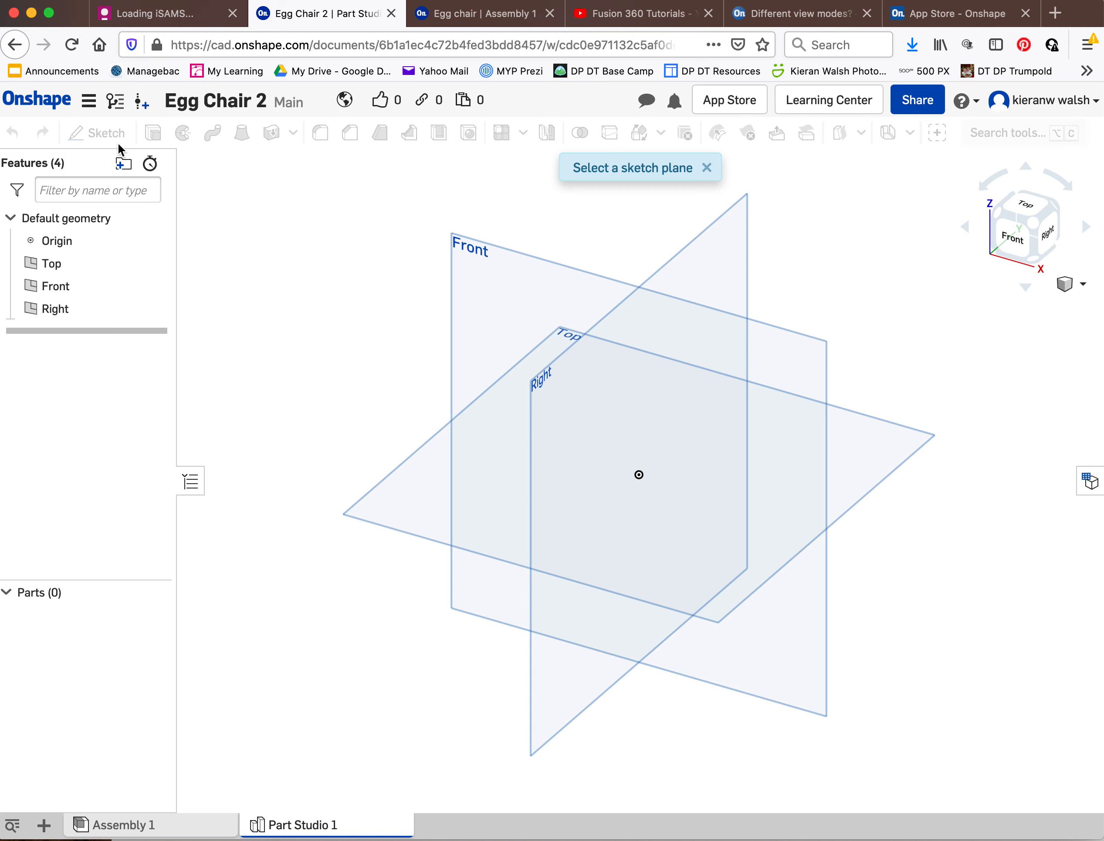
pyautogui.click(500, 250)
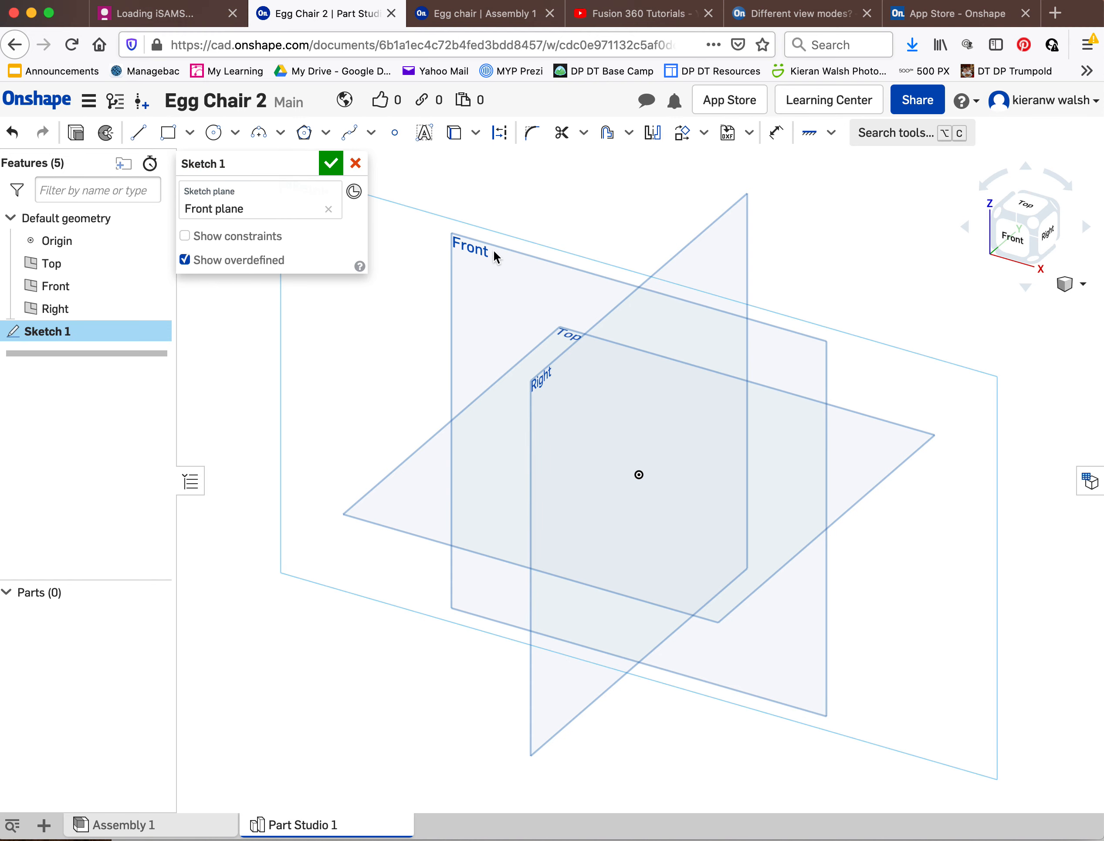
pyautogui.click(1013, 238)
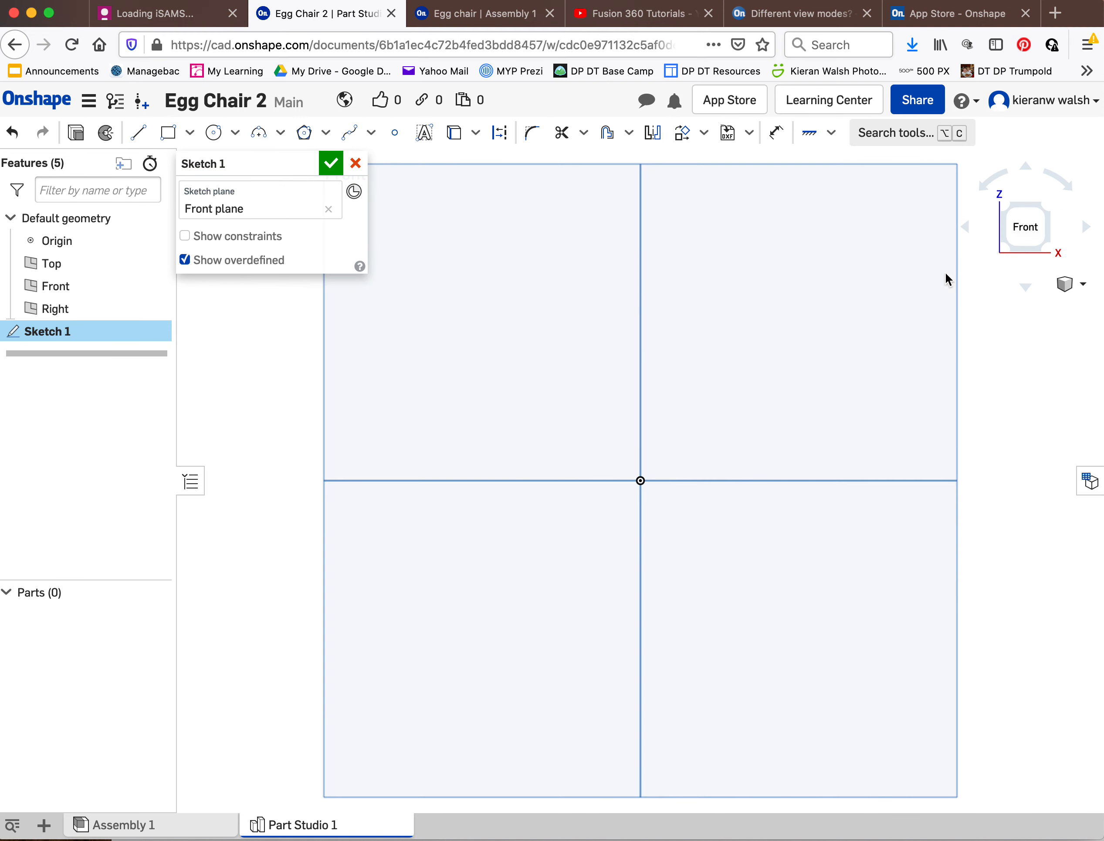
# - Draw a circle centred on the origin with a diameter of about 115
pyautogui.click(213, 132)
pyautogui.scroll(-3, 637, 483)
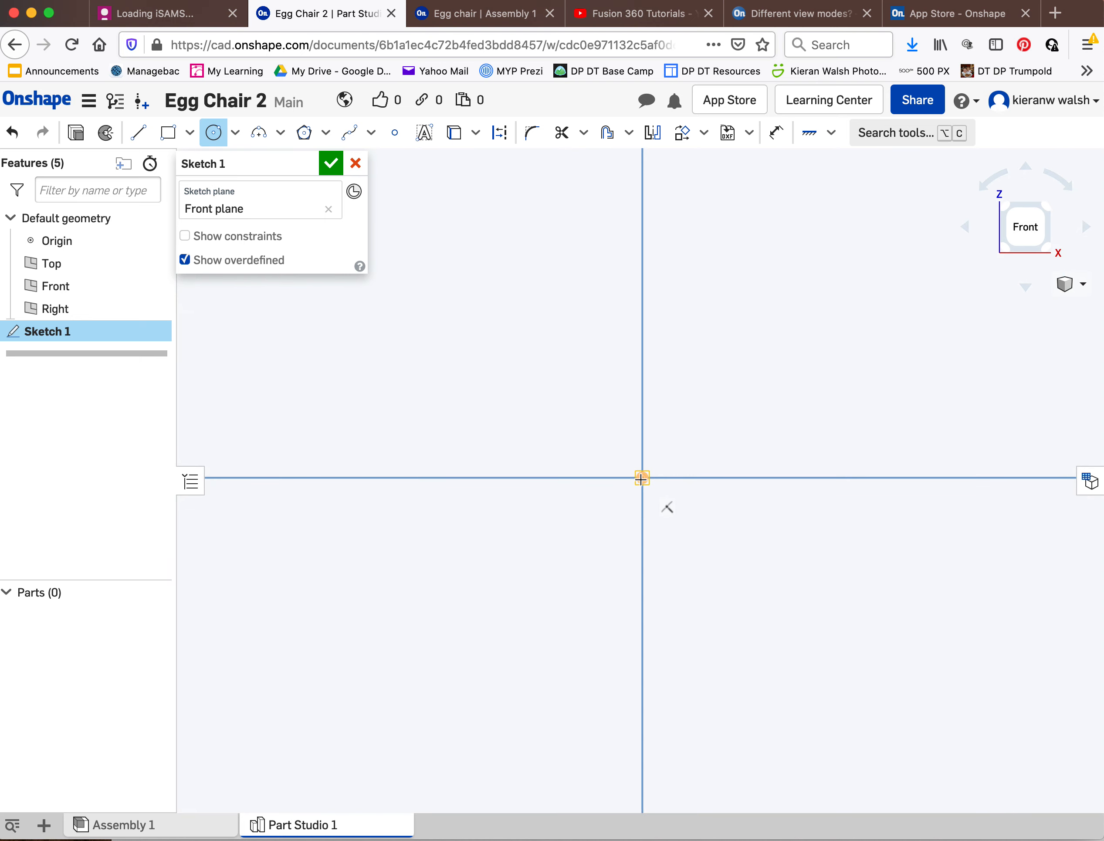
pyautogui.click(643, 478)
pyautogui.scroll(5, 732, 449)
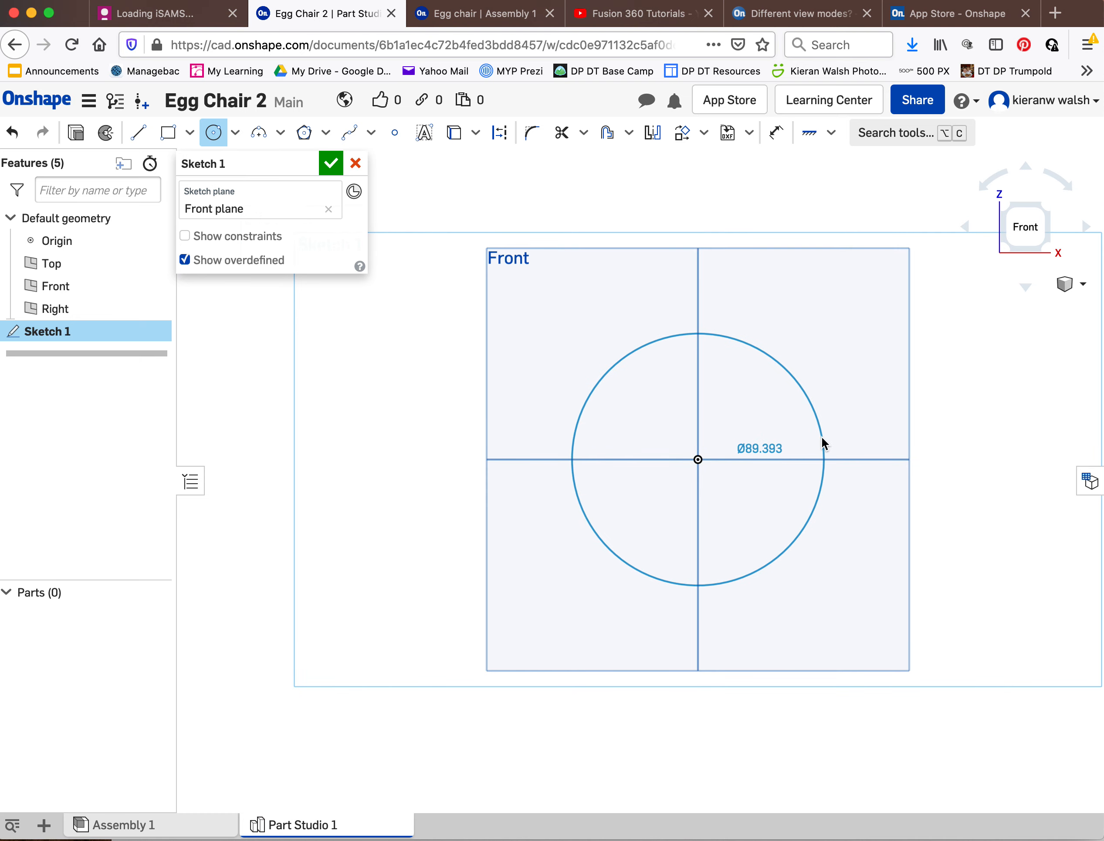
pyautogui.scroll(-1, 820, 436)
pyautogui.scroll(-2, 820, 436)
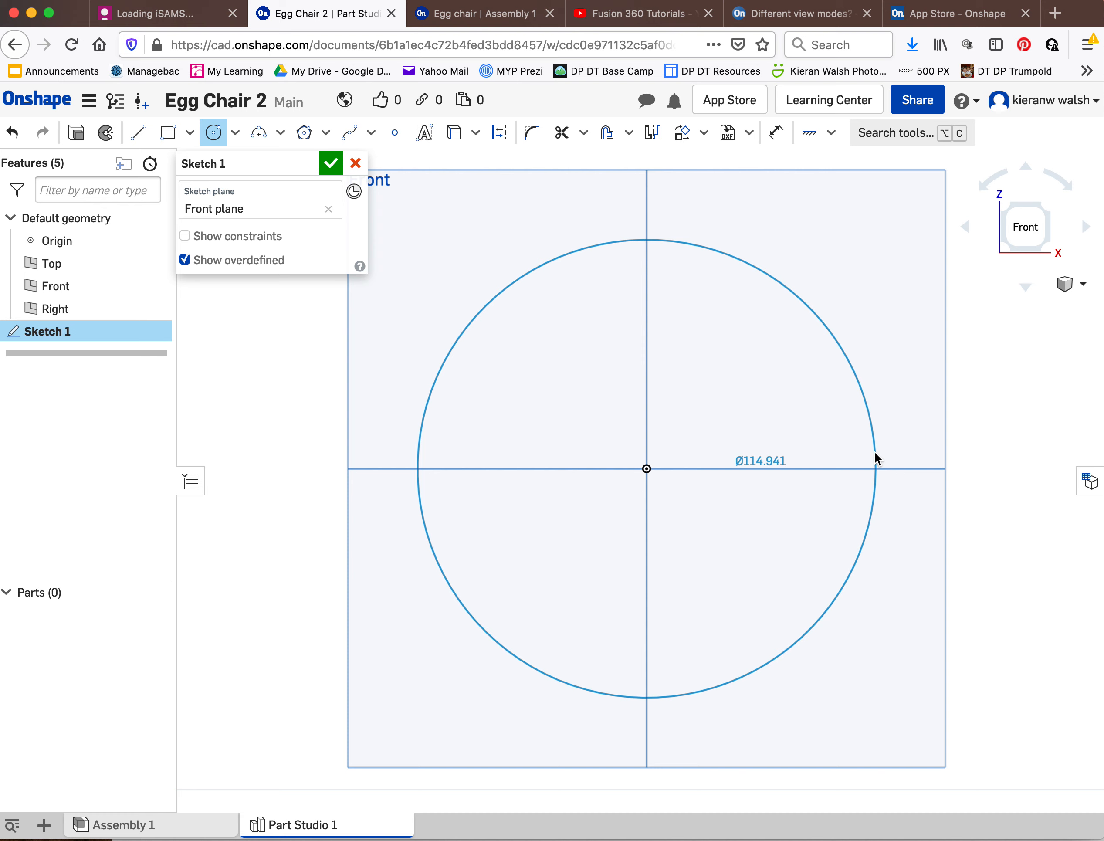
pyautogui.click(874, 452)
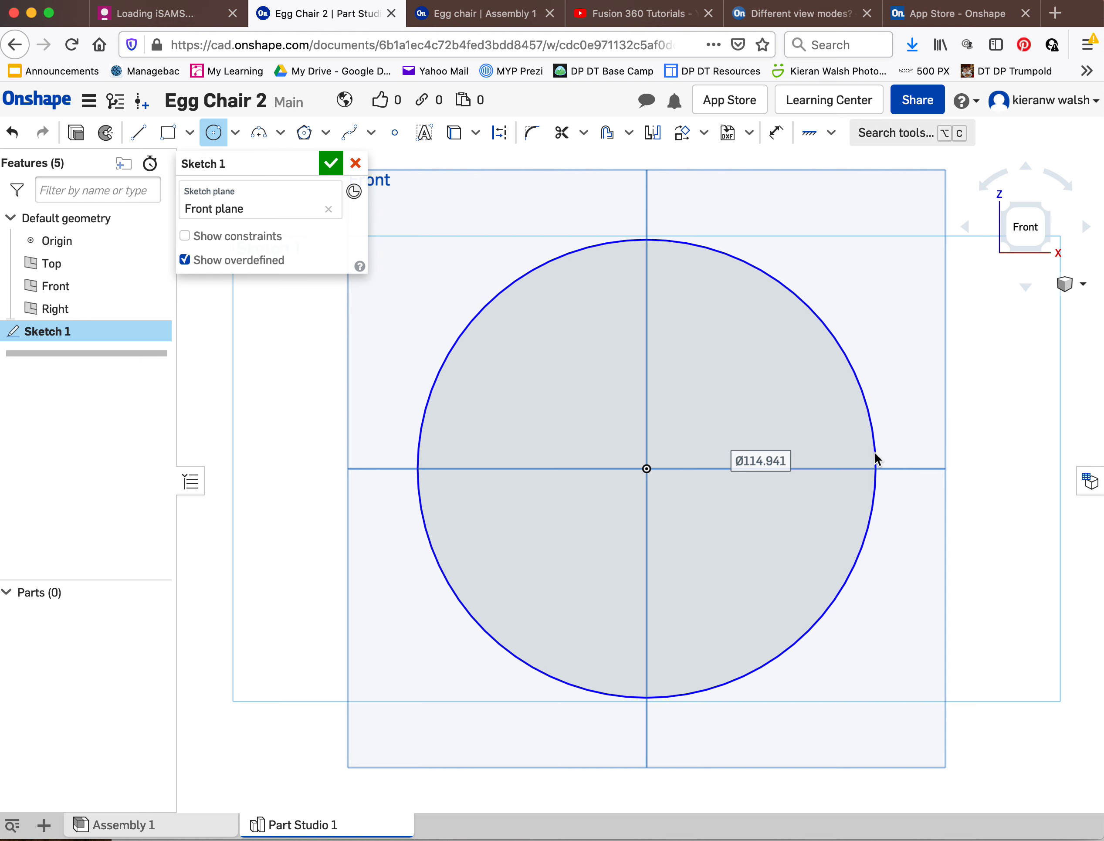
# - Set the circle's diameter to 900 and finish the circle command
pyautogui.write('90')
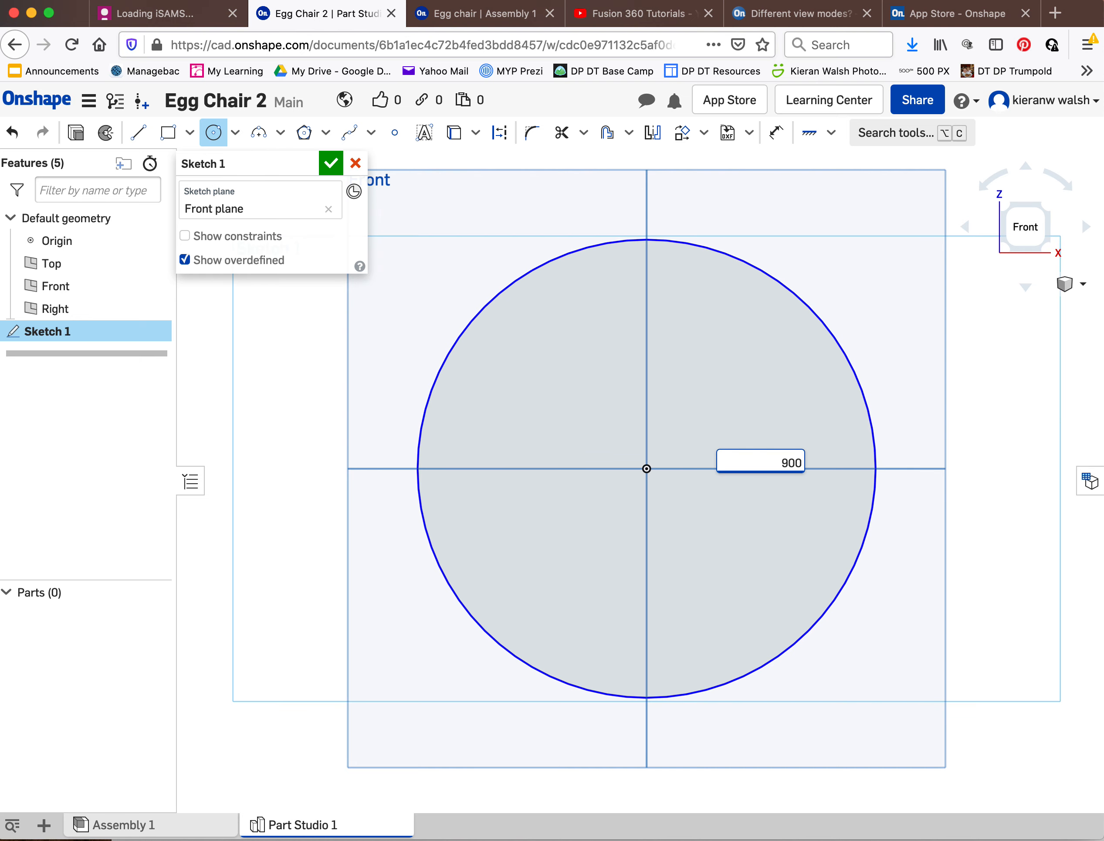
pyautogui.write('0')
pyautogui.press('Return')
pyautogui.scroll(-5, 766, 478)
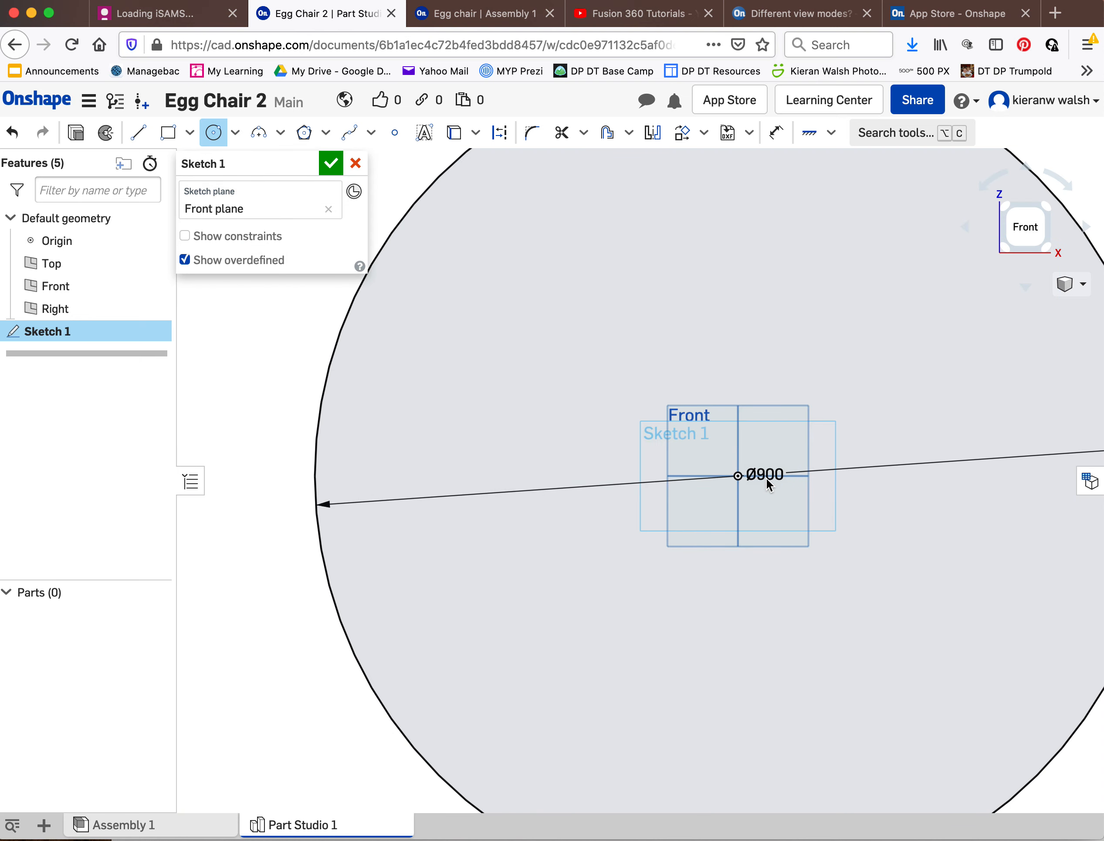
pyautogui.scroll(-3, 767, 478)
pyautogui.scroll(4, 802, 493)
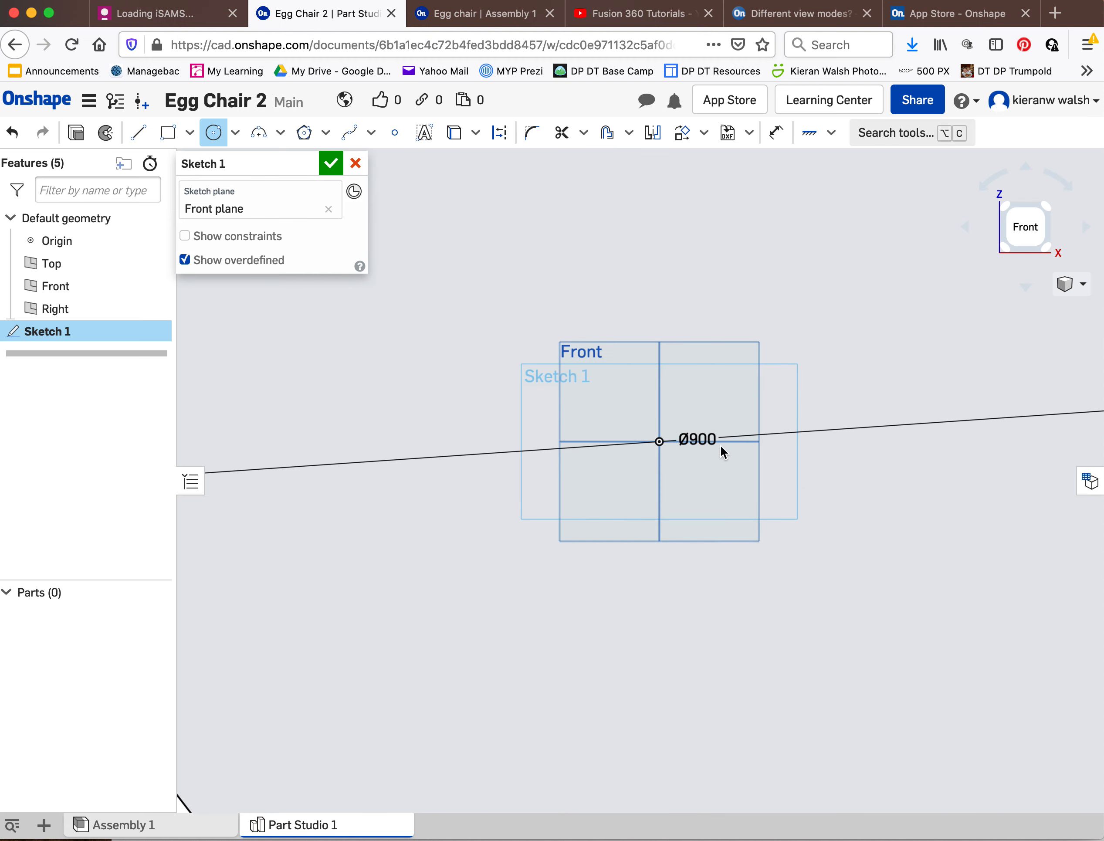
pyautogui.press('Escape')
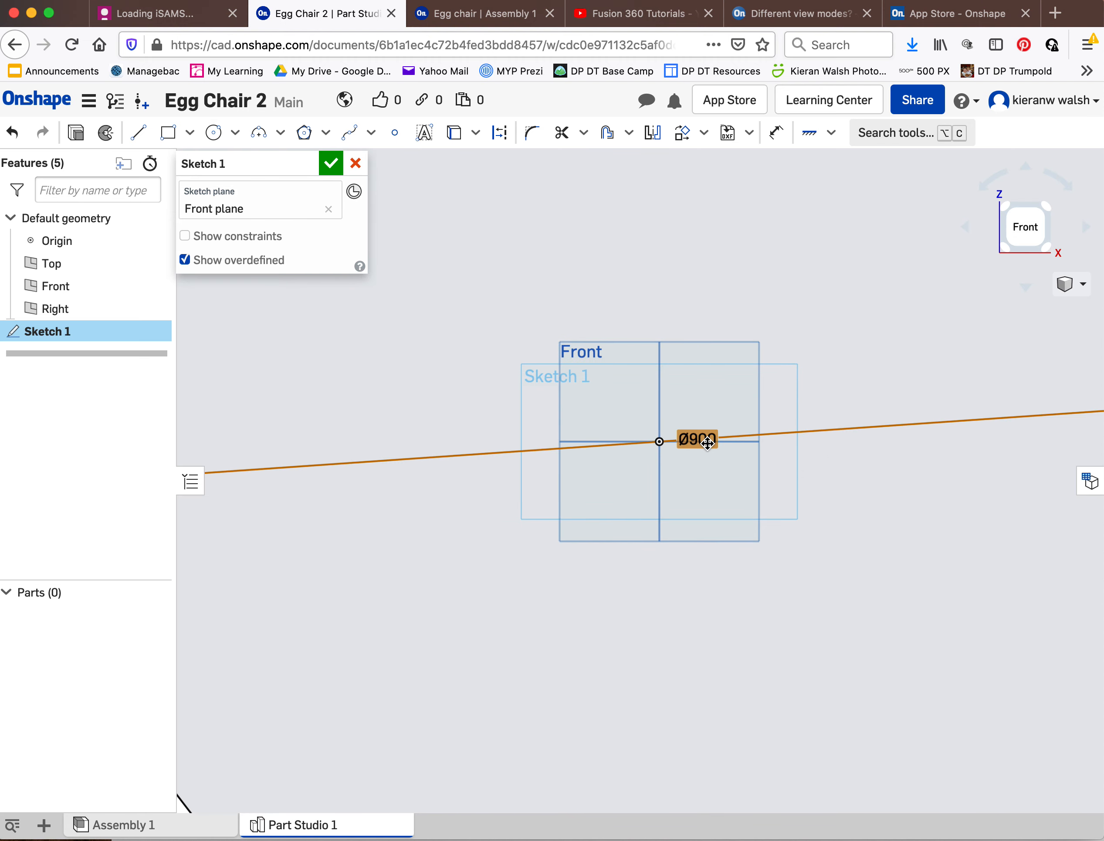
# - Draw a vertical line from the origin up to the topmost point of the circle
pyautogui.scroll(-5, 674, 471)
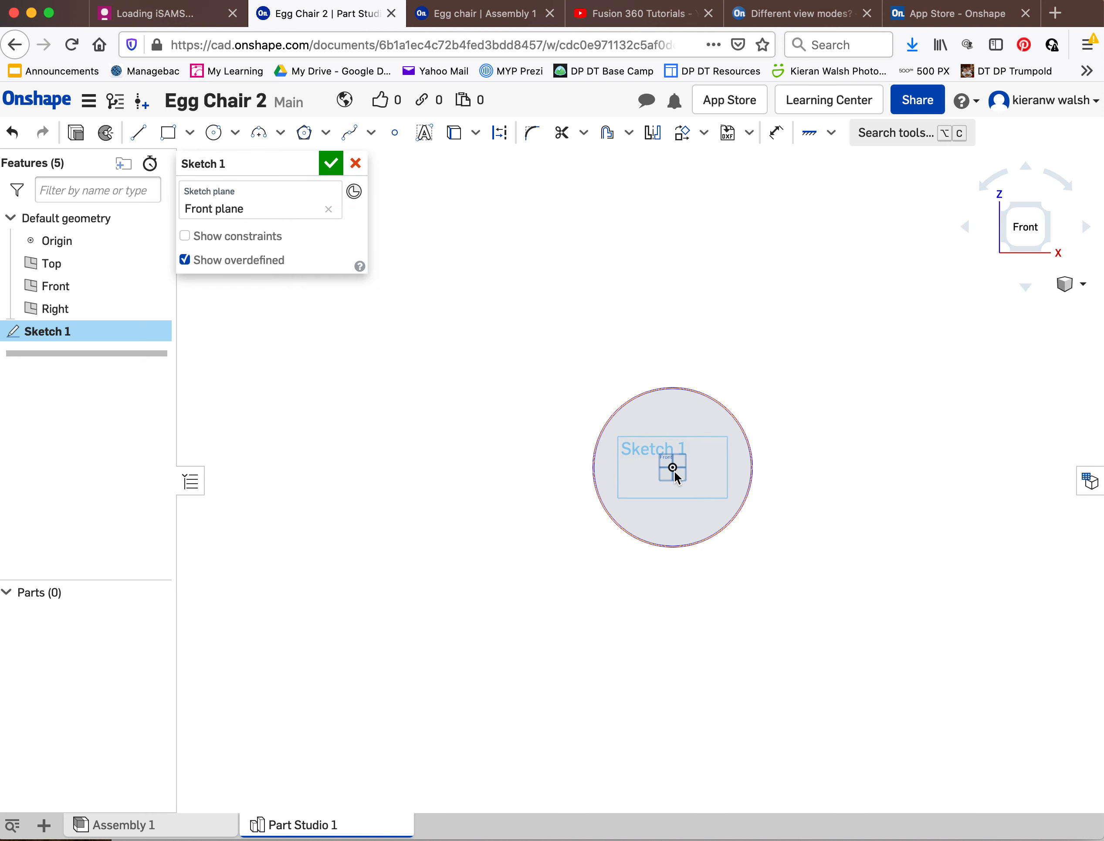
pyautogui.scroll(5, 674, 471)
pyautogui.moveTo(679, 433); pyautogui.dragTo(637, 498, button='middle')
pyautogui.scroll(2, 638, 496)
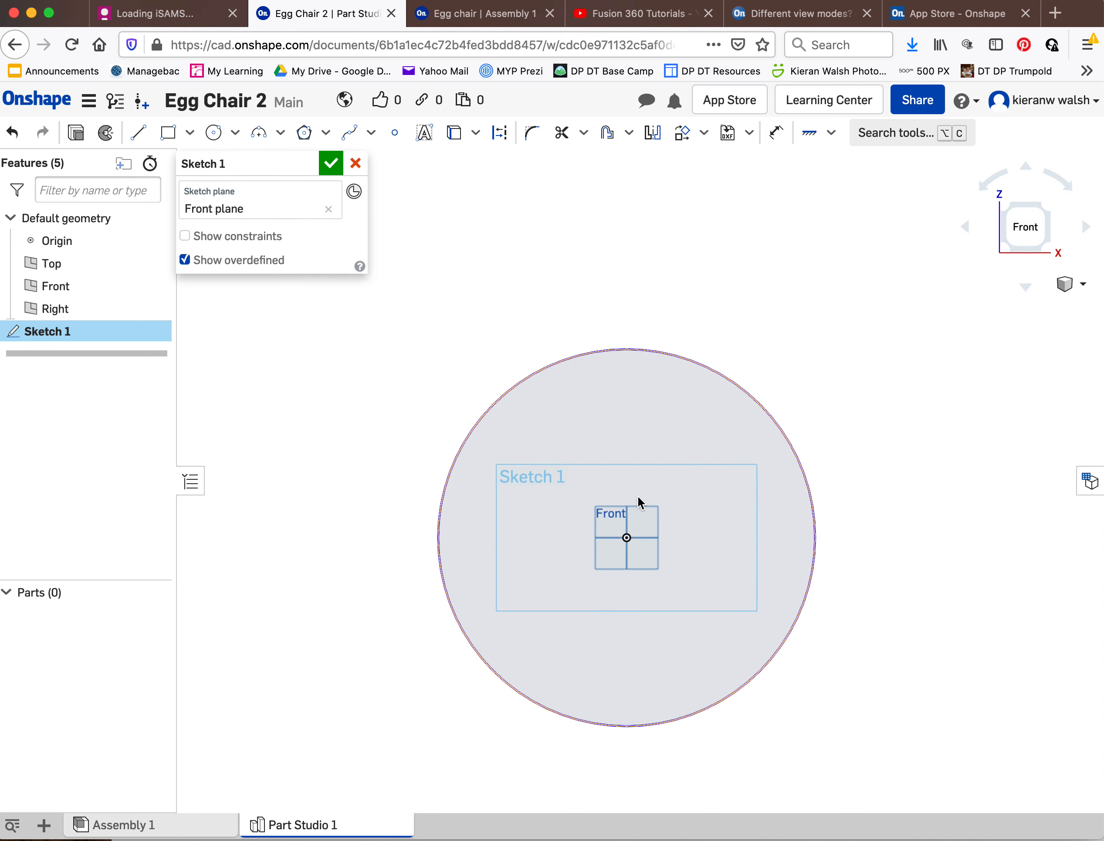
pyautogui.scroll(1, 639, 502)
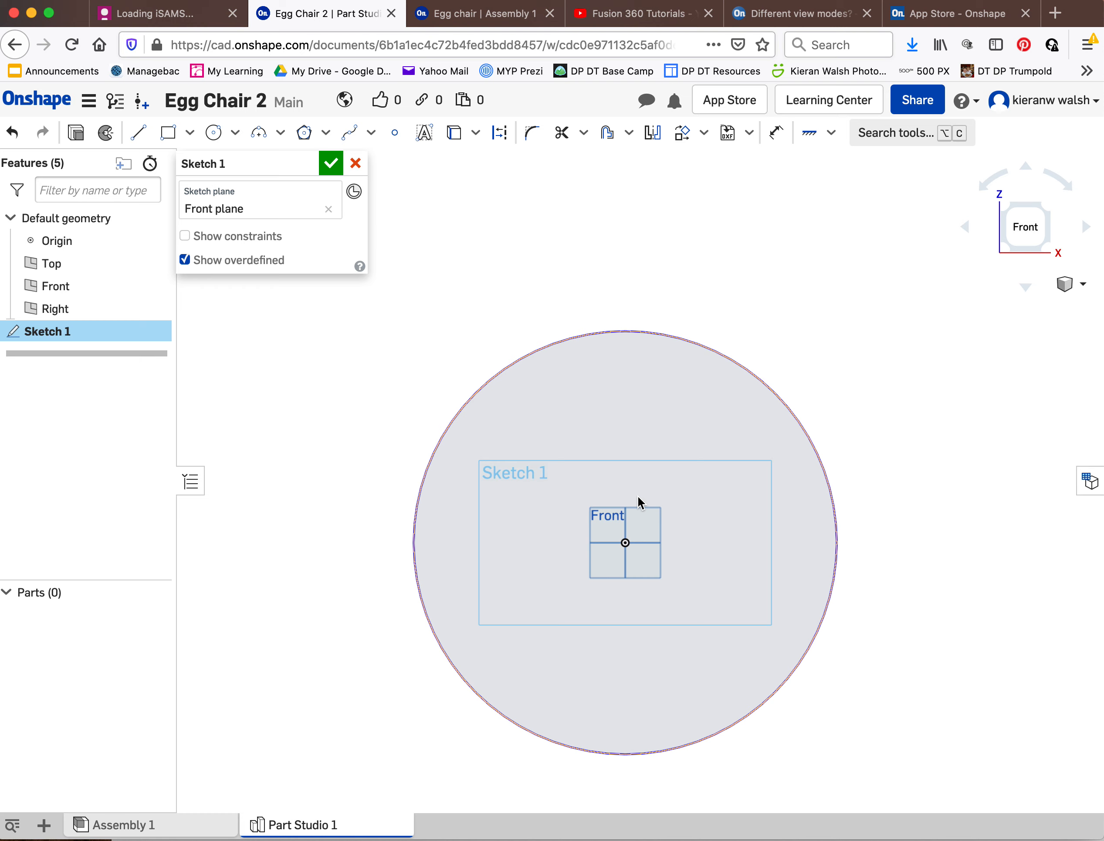
pyautogui.click(137, 132)
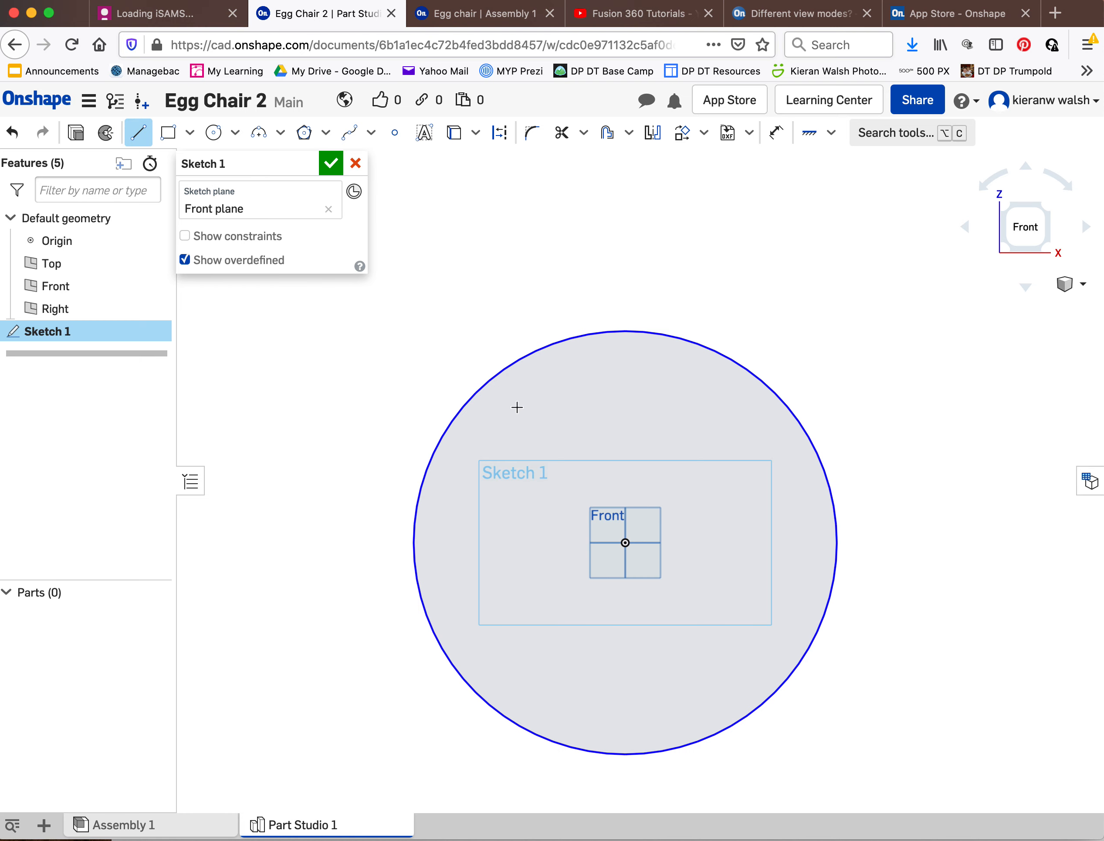
pyautogui.scroll(10, 624, 541)
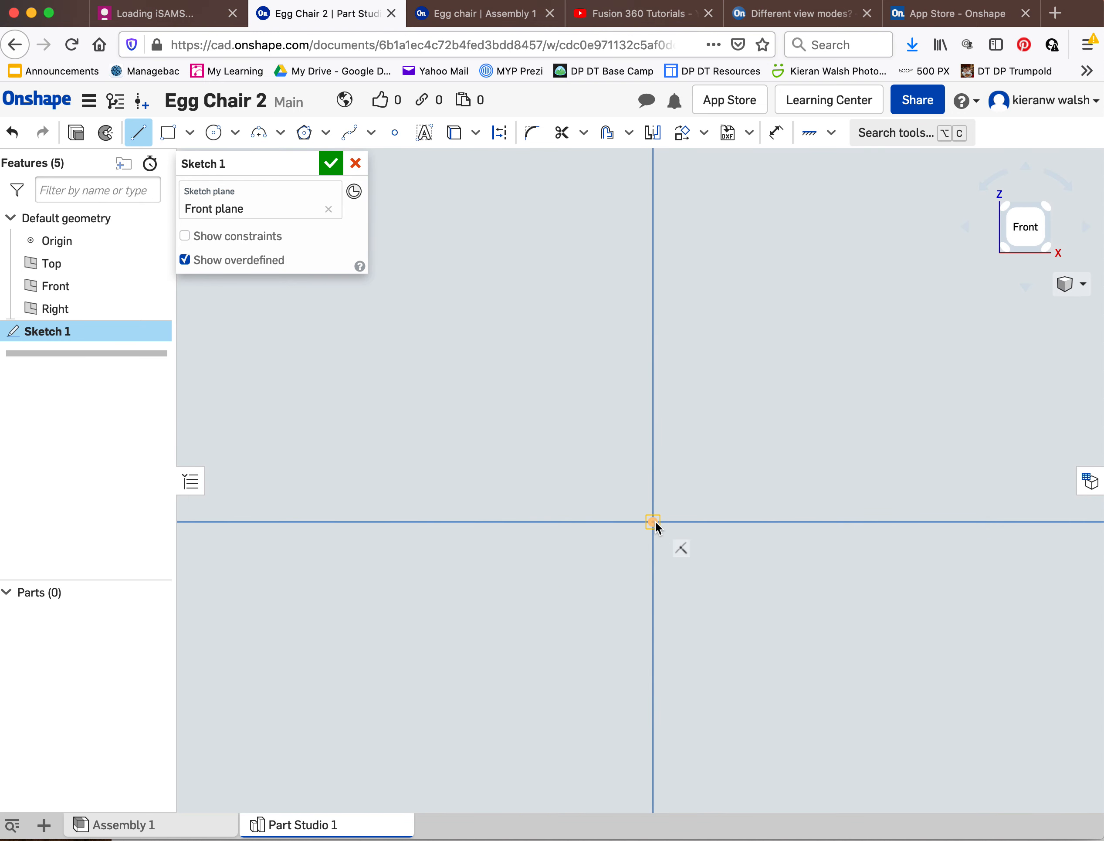
pyautogui.scroll(-10, 655, 522)
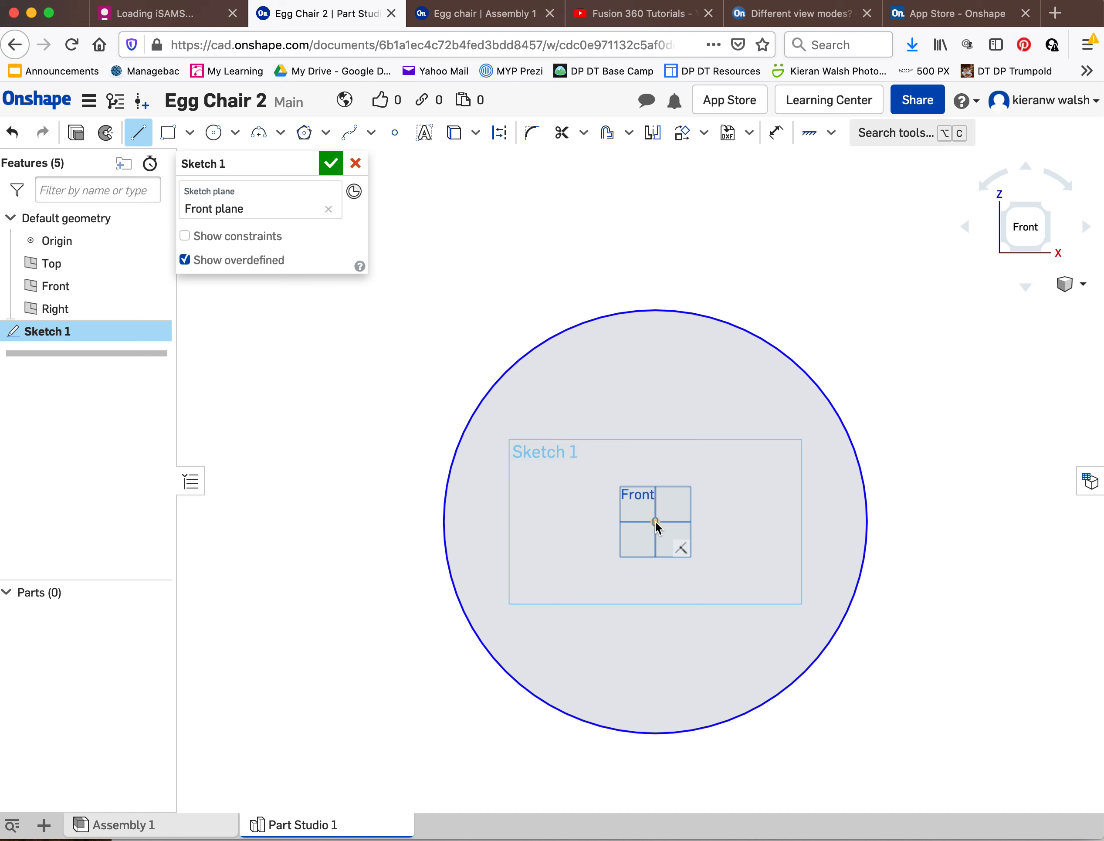
pyautogui.click(654, 522)
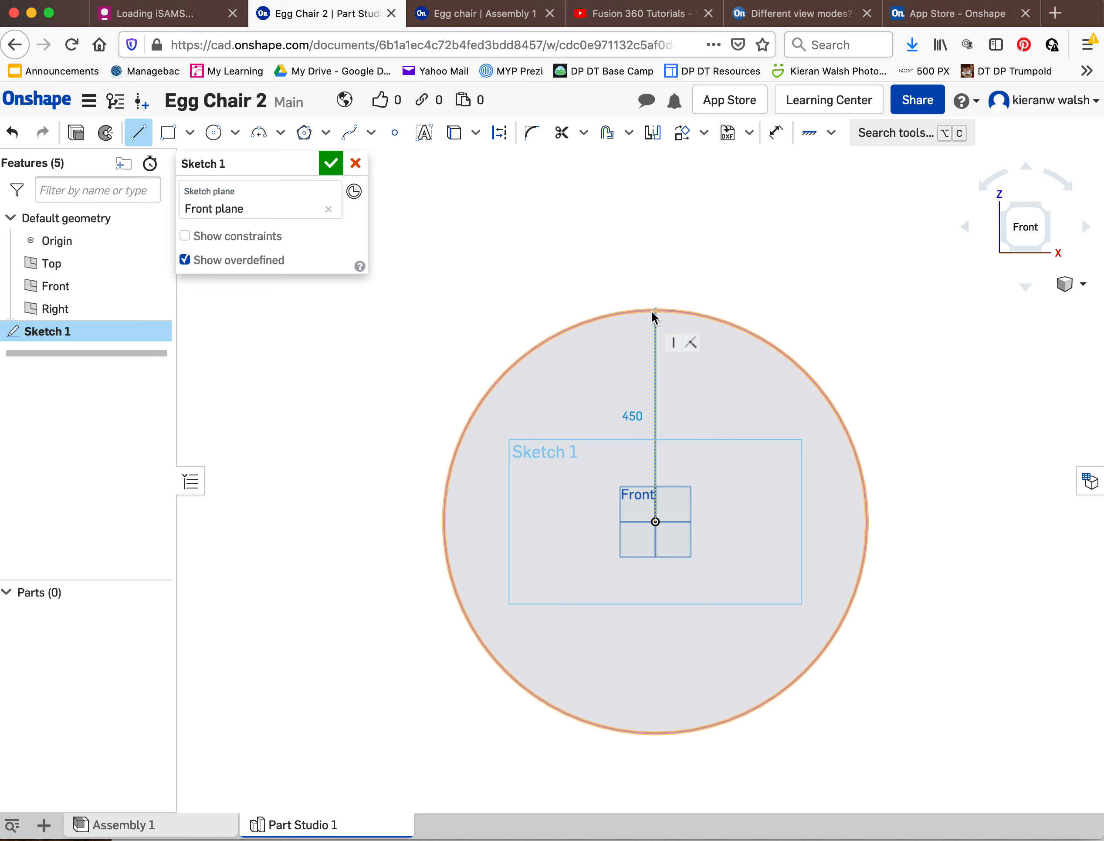
pyautogui.click(652, 311)
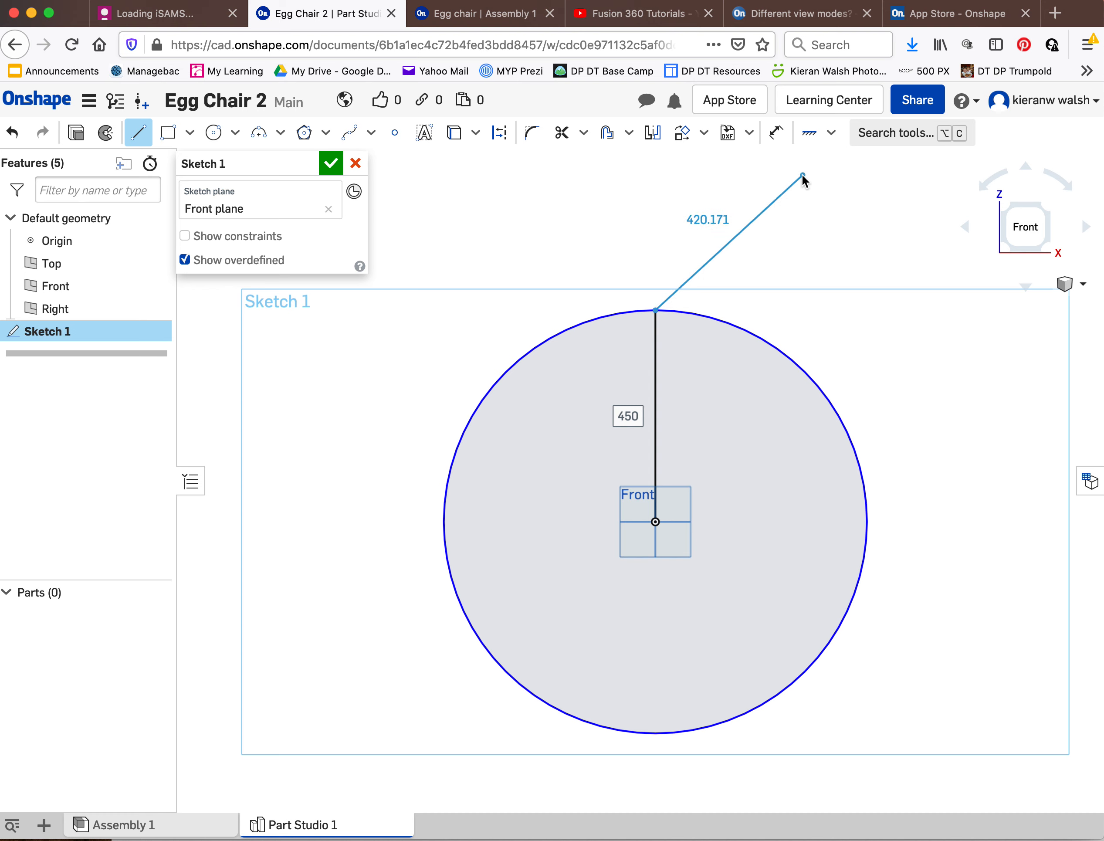
# - Draw a 450-long line slanting up and to the right from the circle's topmost point
pyautogui.click(802, 176)
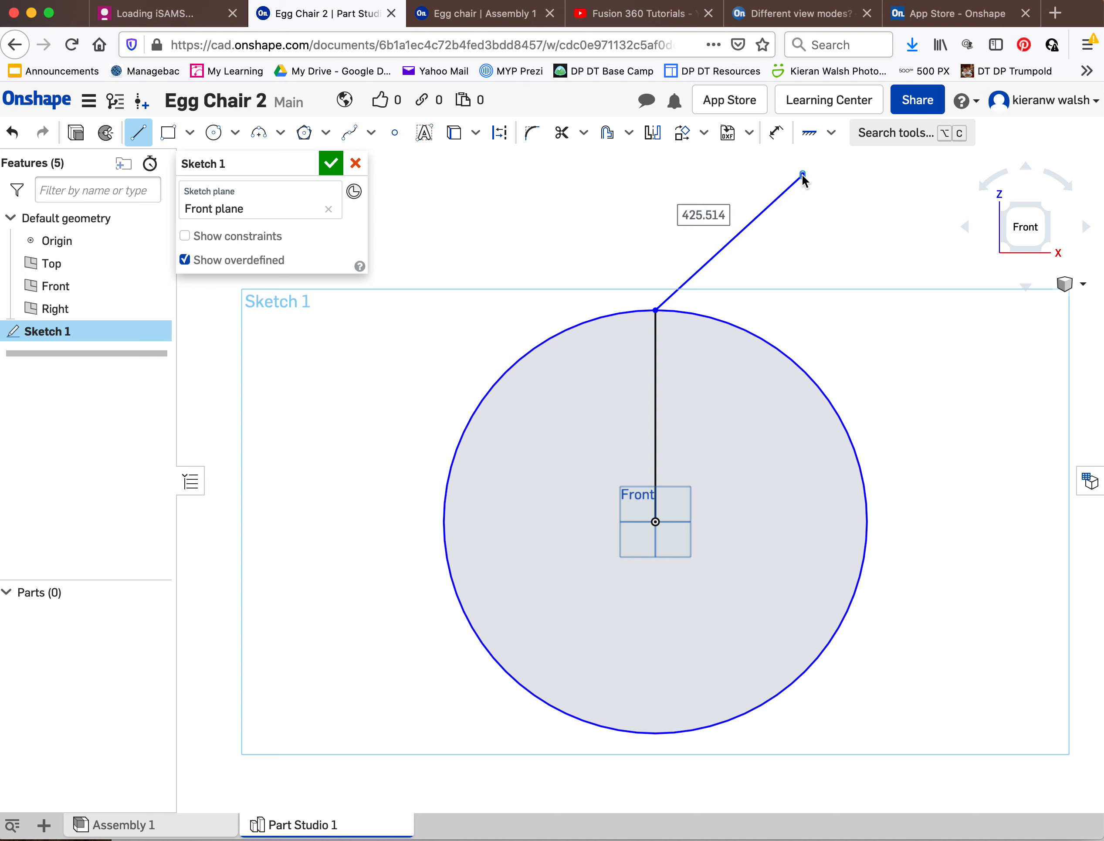
pyautogui.write('450')
pyautogui.press('Return')
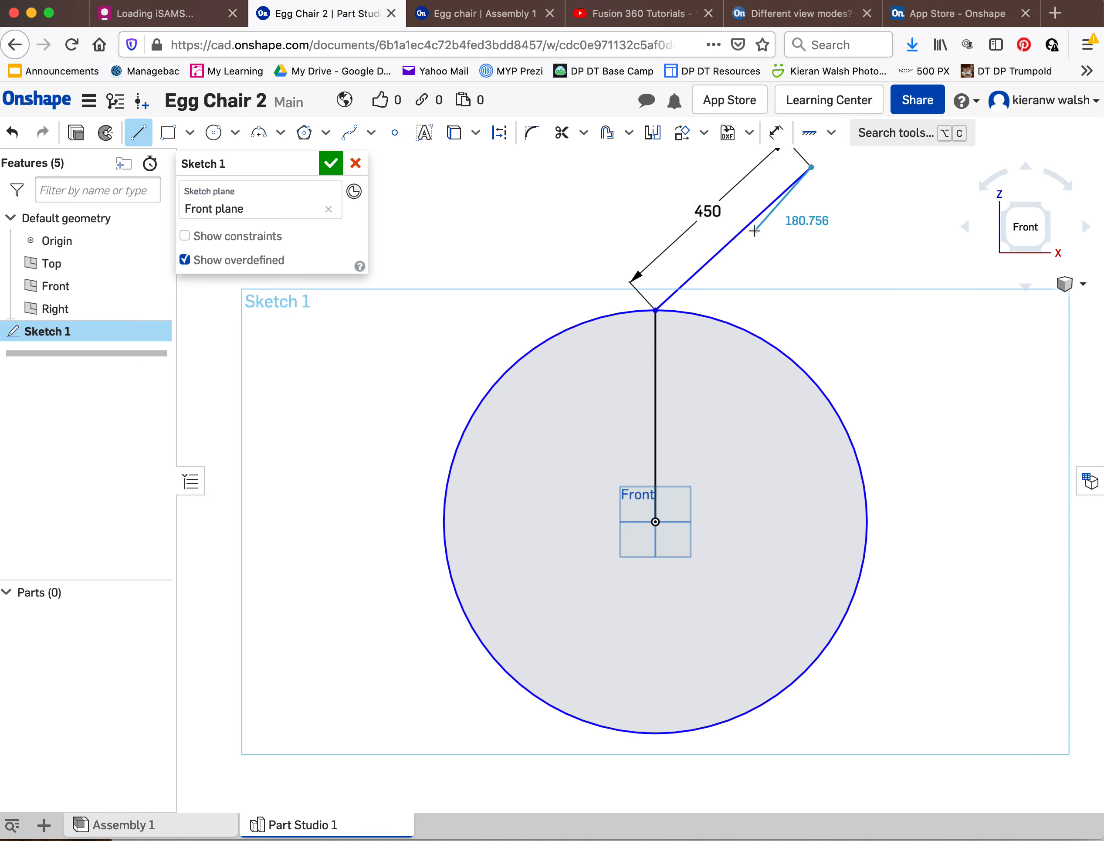
pyautogui.scroll(2, 789, 279)
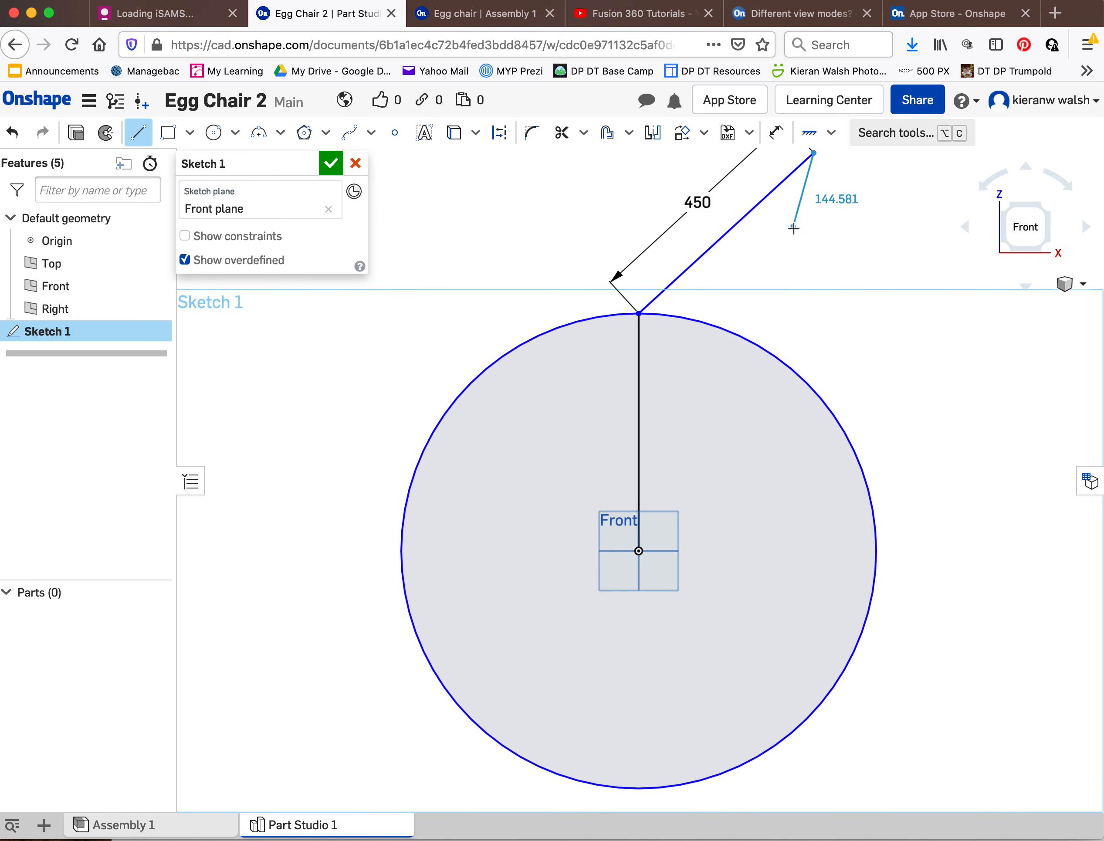
pyautogui.press('Escape')
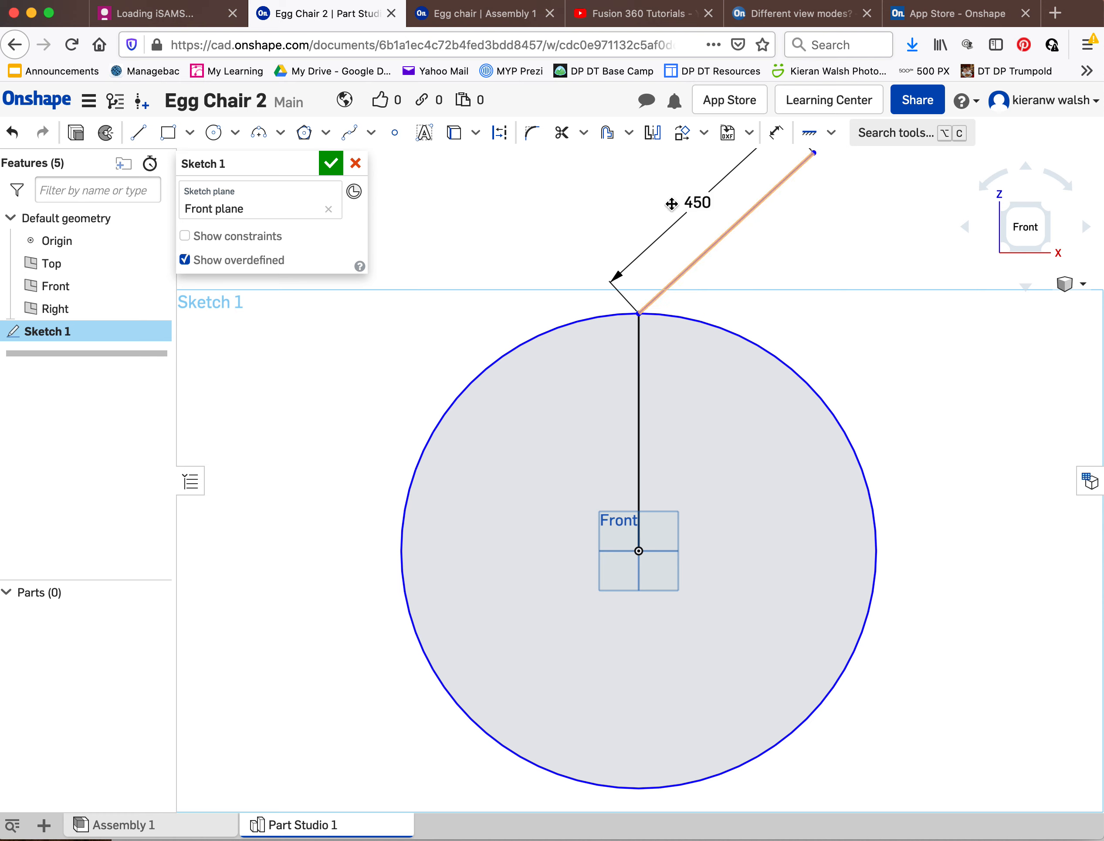
# - Dimension the angle between the slanted line and the vertical line as 135 degrees
pyautogui.click(776, 133)
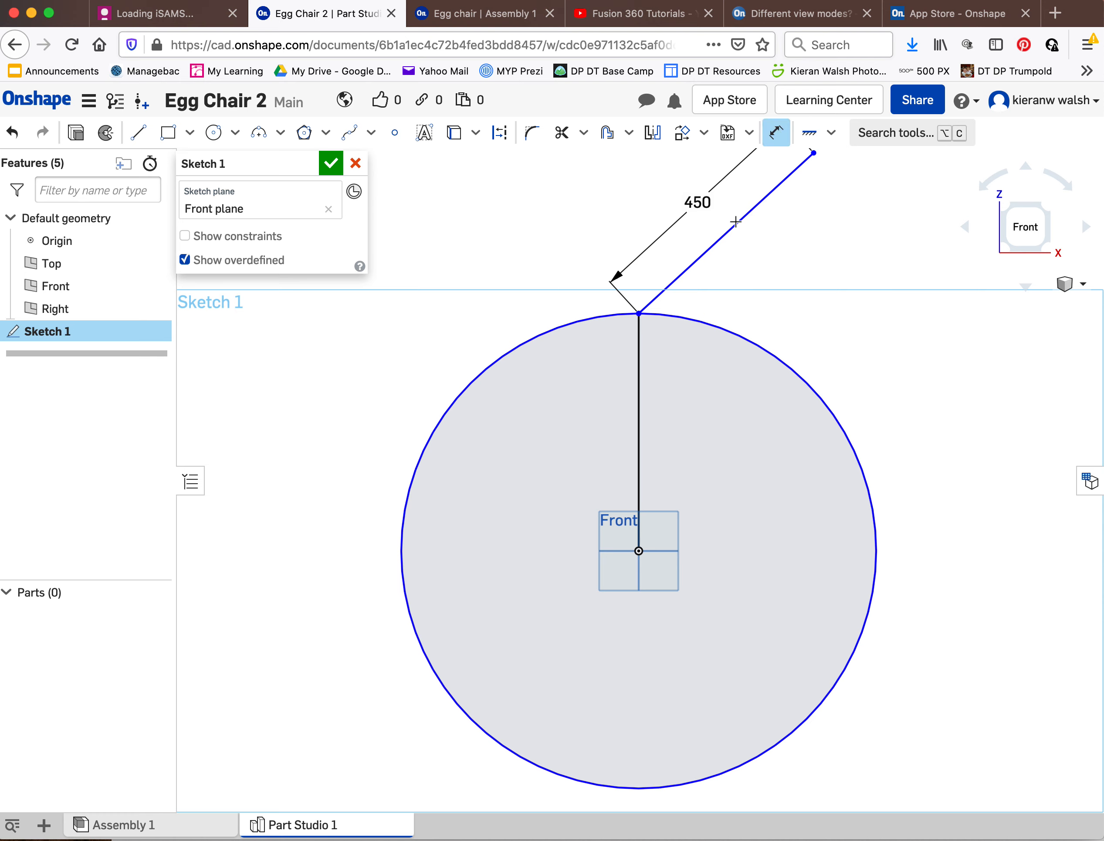
pyautogui.click(721, 241)
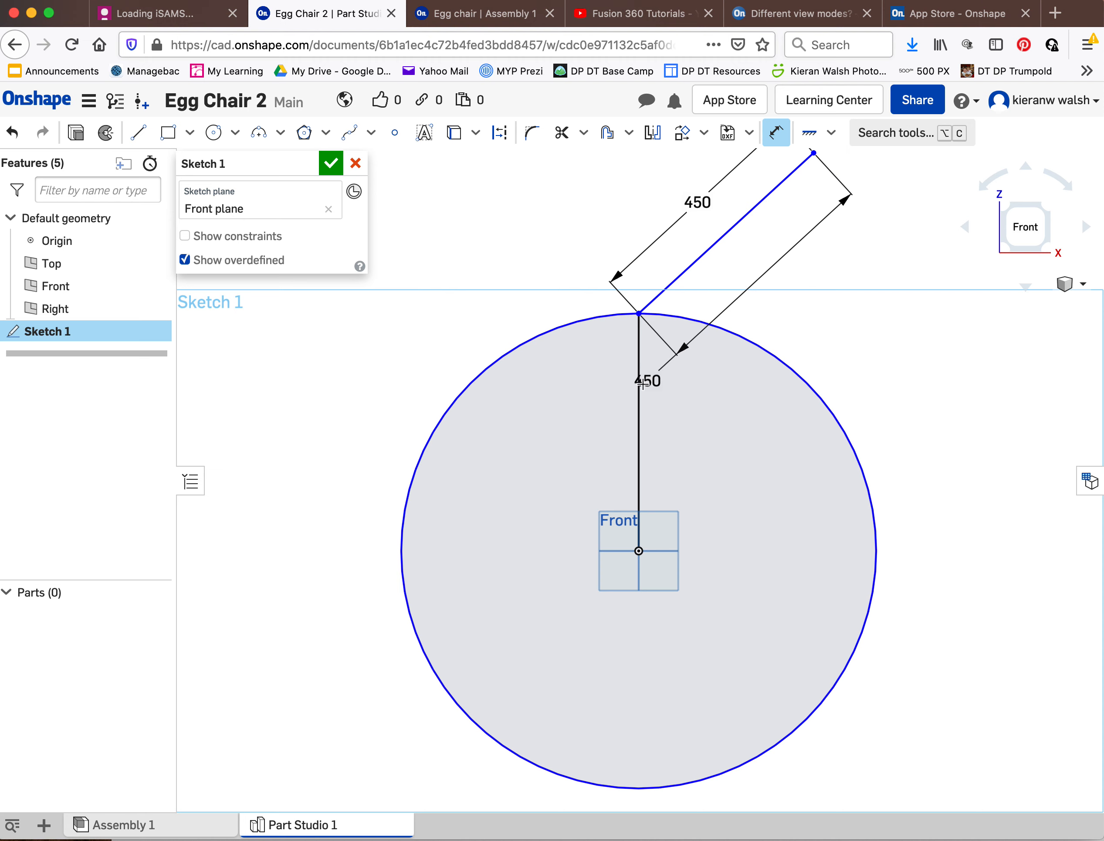
pyautogui.click(640, 389)
pyautogui.click(728, 403)
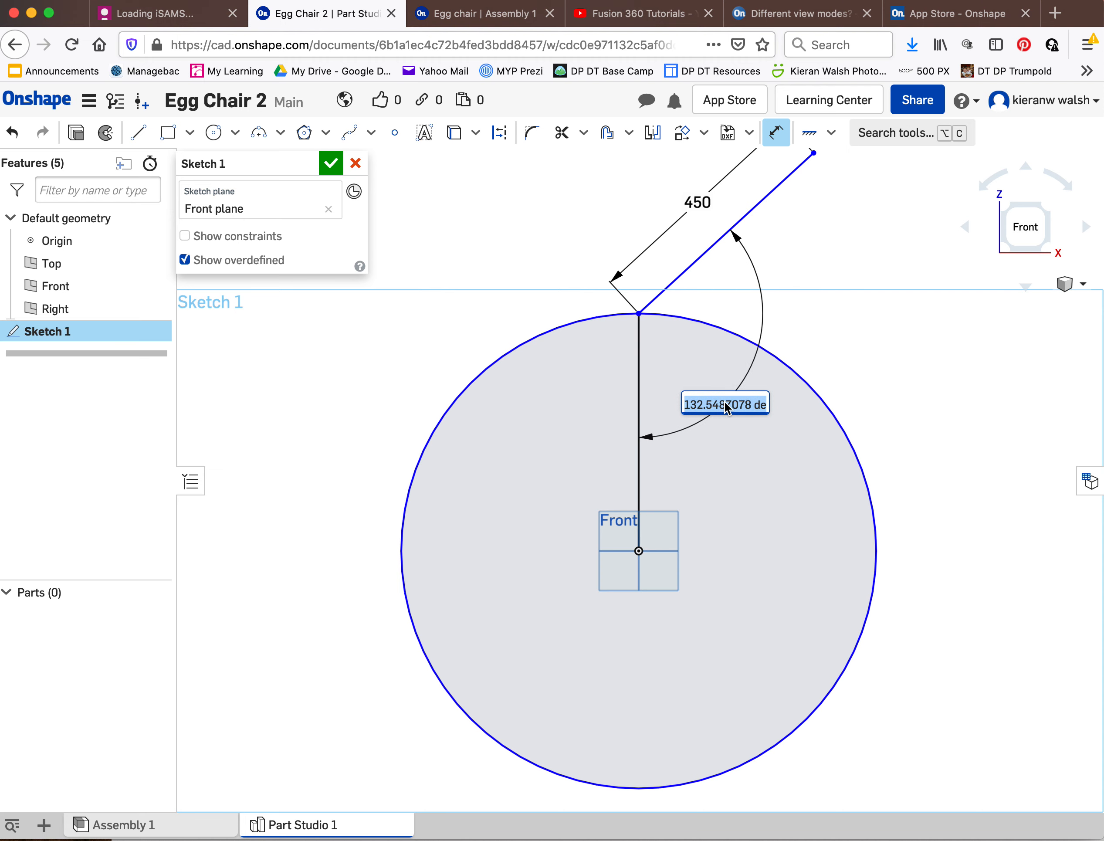
pyautogui.write('1')
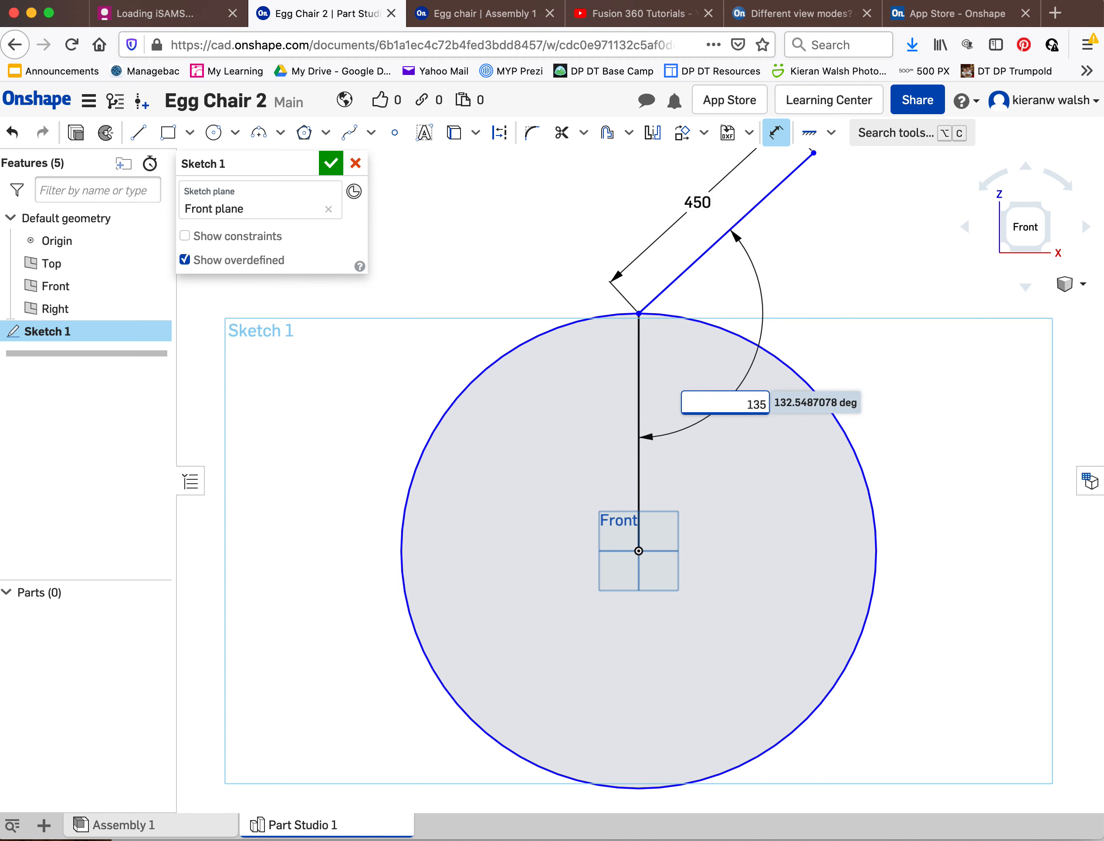
pyautogui.write('35')
pyautogui.press('Return')
pyautogui.scroll(-3, 741, 384)
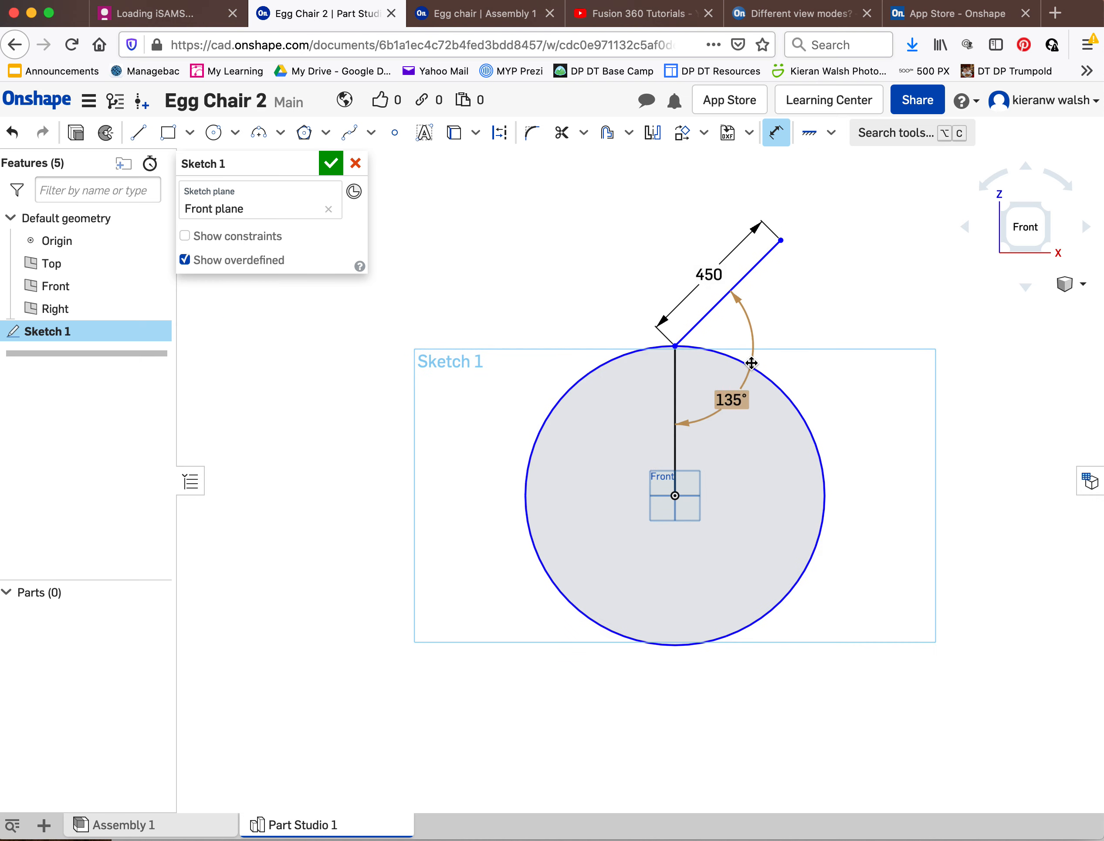
# - Draw a 450-long line up and to the left from the circle's topmost point, perpendicular to the existing slanted line
pyautogui.scroll(3, 795, 244)
pyautogui.click(138, 132)
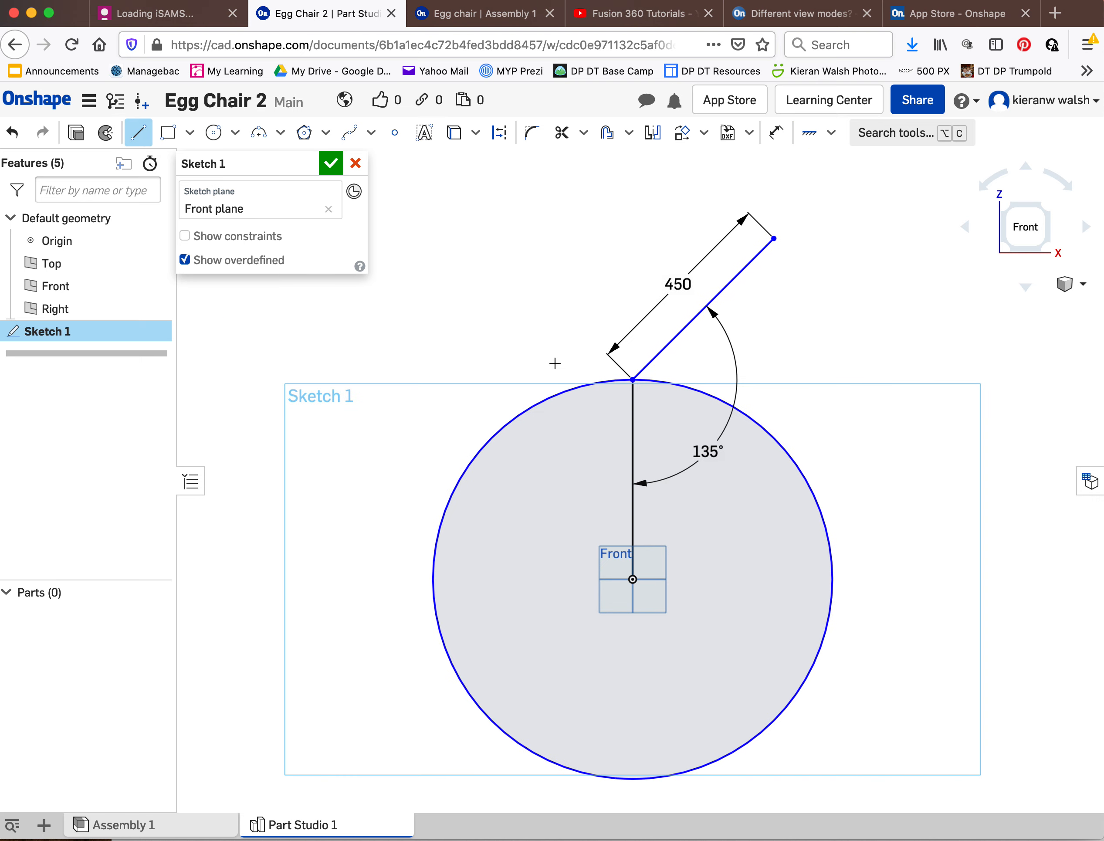
pyautogui.click(632, 379)
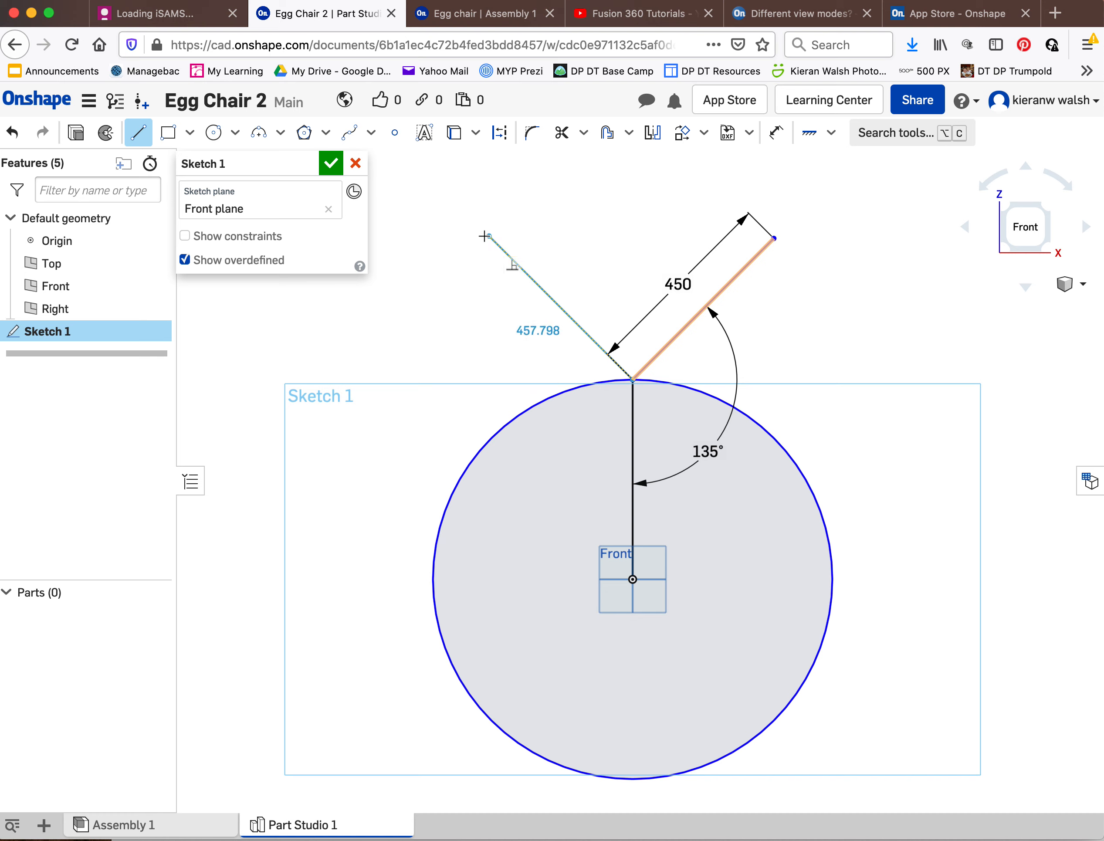
pyautogui.click(472, 221)
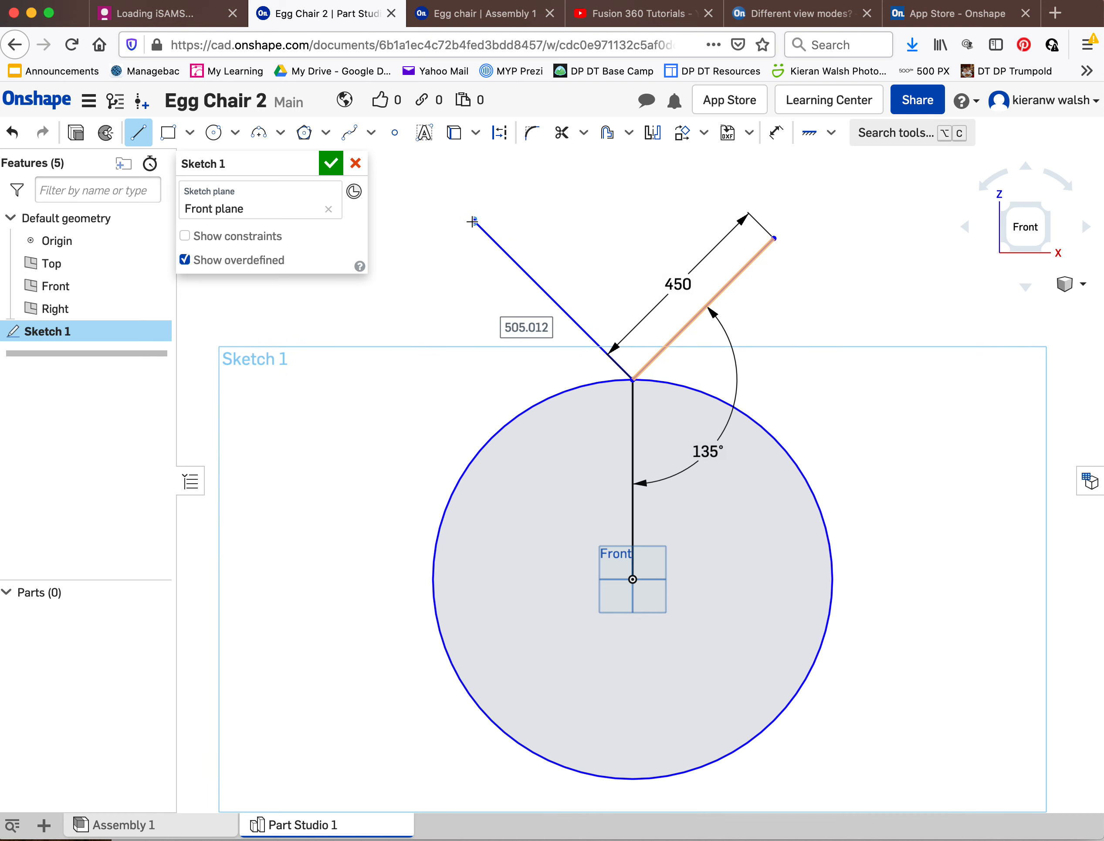
pyautogui.write('450')
pyautogui.press('Return')
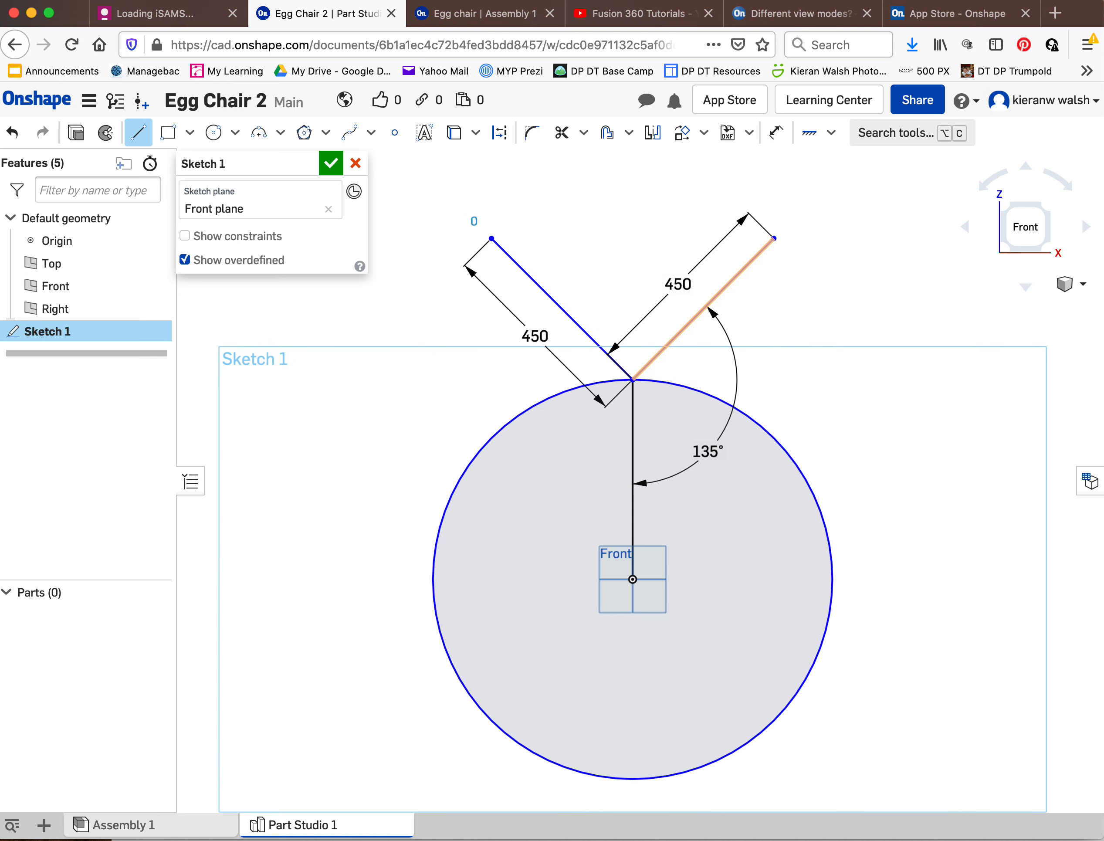
pyautogui.press('Escape')
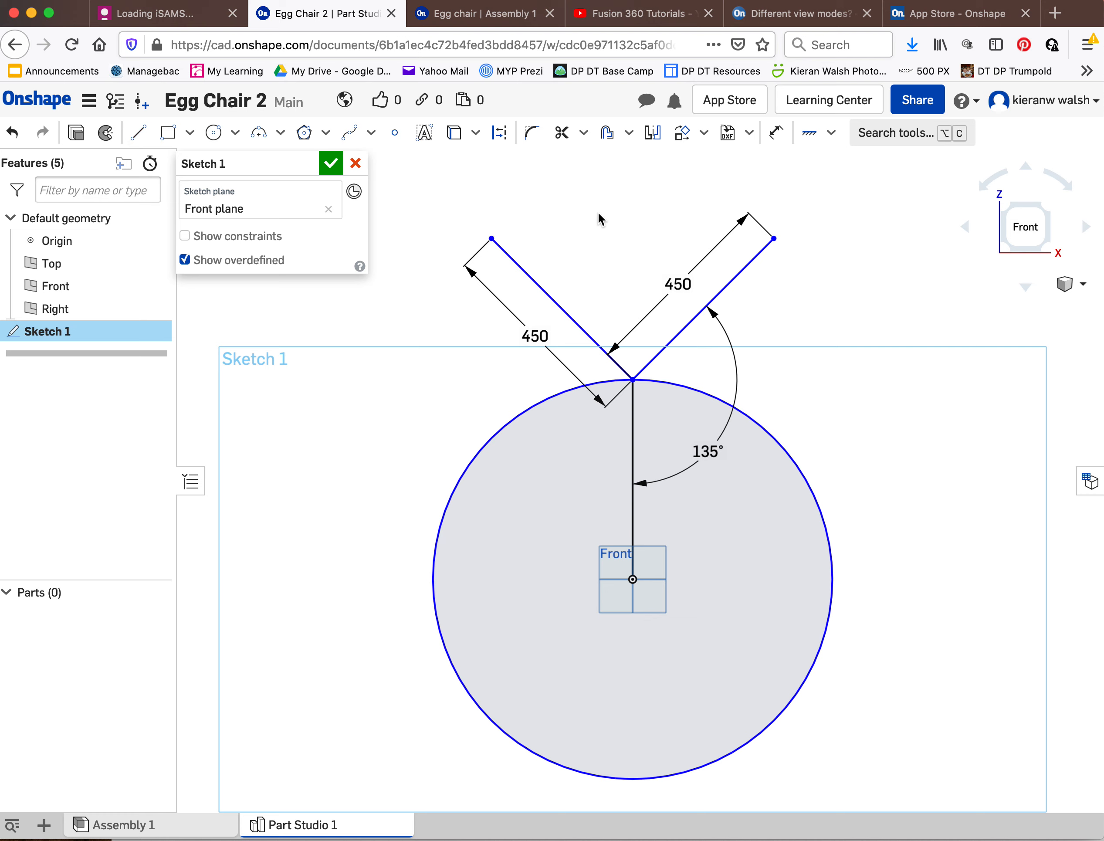
# - Try to dimension the angle between the left slanted line and the vertical line
pyautogui.click(776, 132)
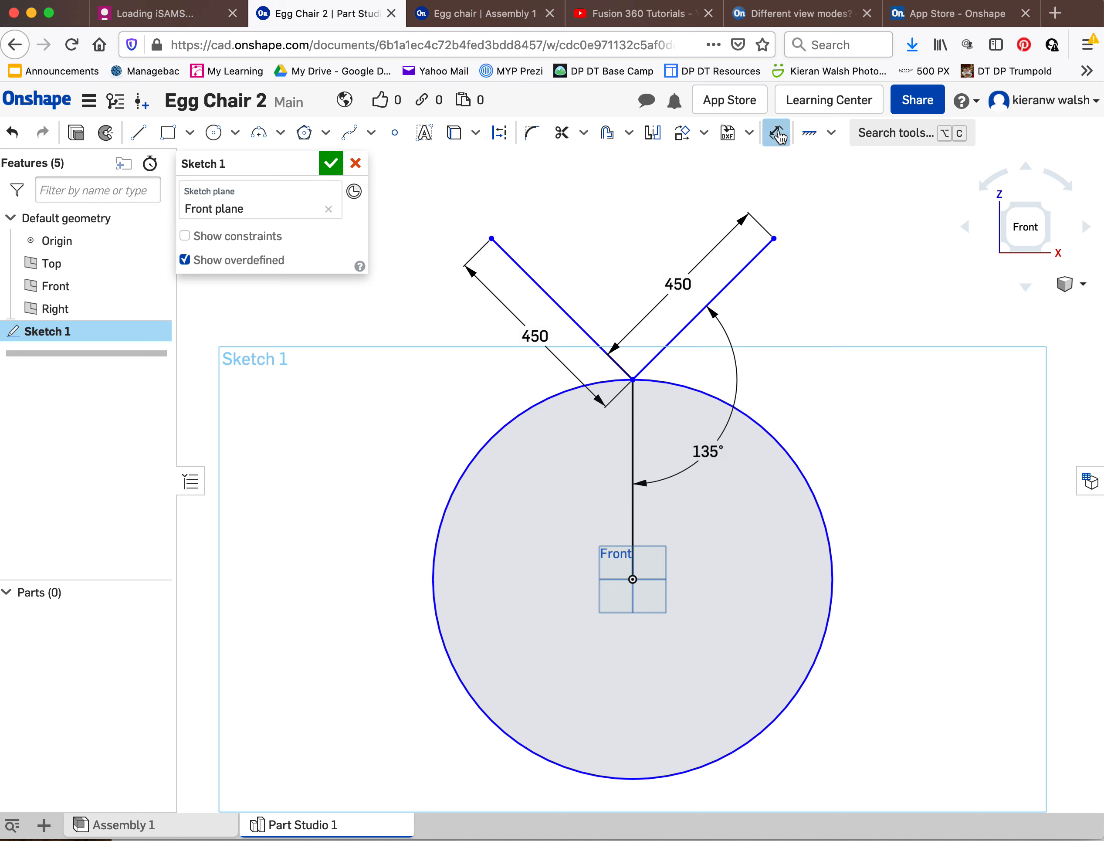
pyautogui.click(527, 278)
pyautogui.click(632, 502)
pyautogui.click(540, 498)
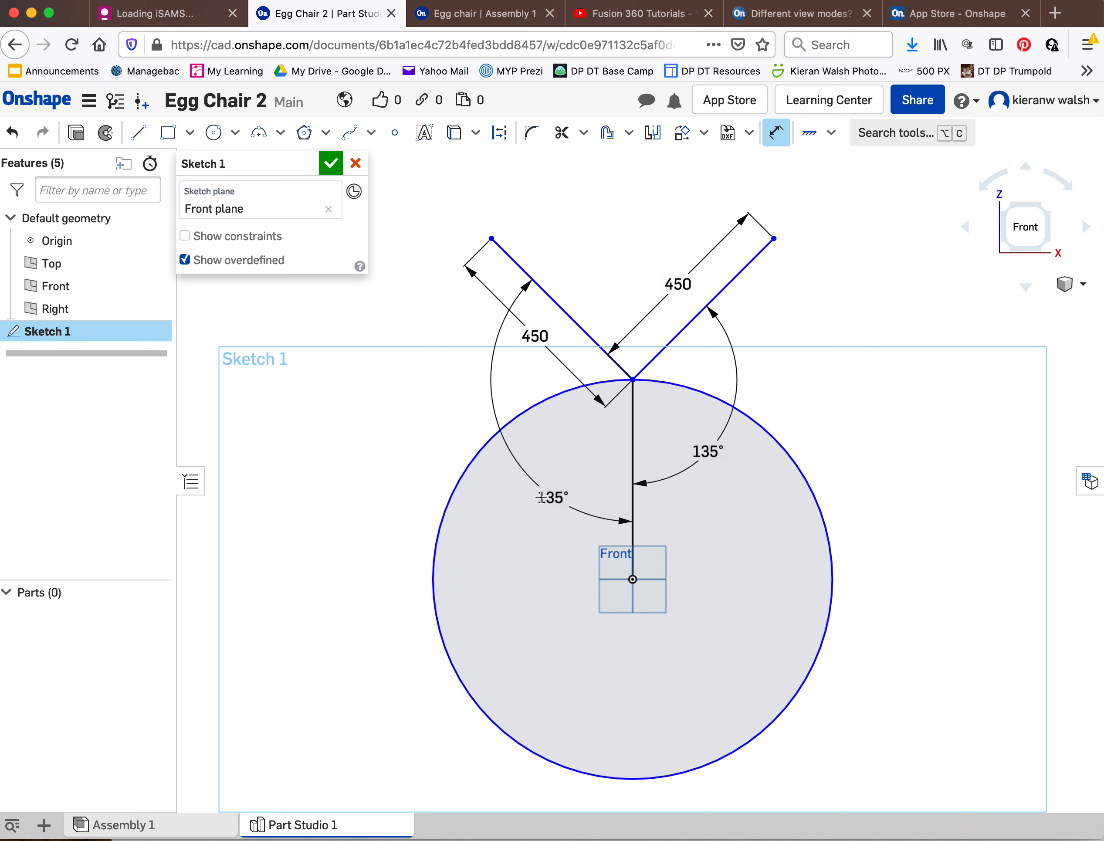
pyautogui.moveTo(540, 498); pyautogui.dragTo(532, 497)
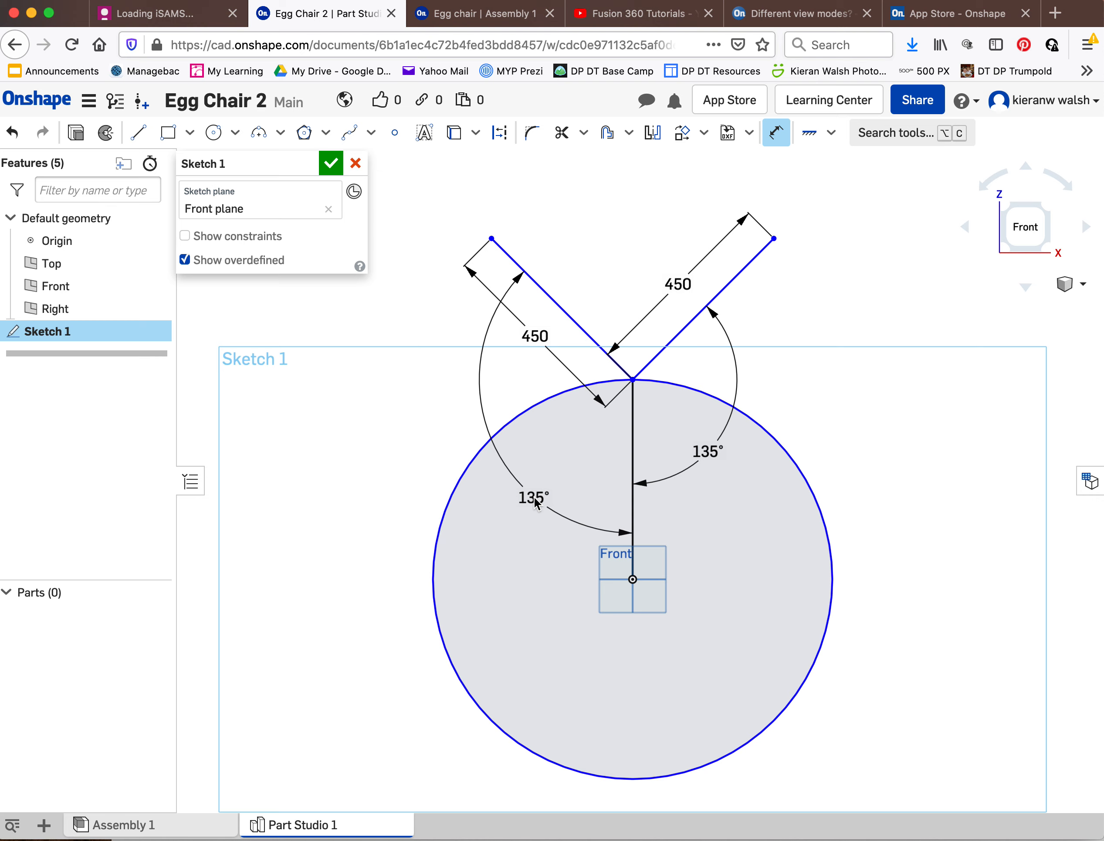
pyautogui.press('Escape')
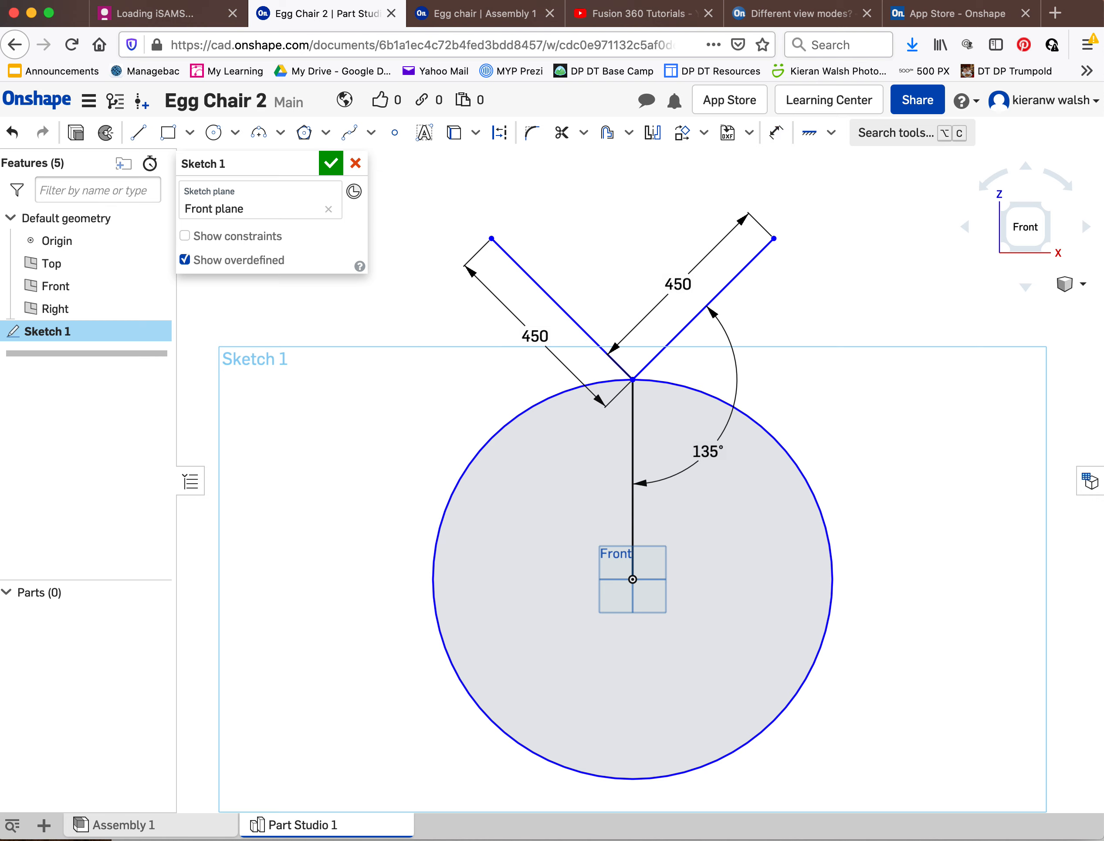
# - Delete the angle dimension beside the right slanted line and the length dimensions of both slanted lines
pyautogui.click(708, 454)
pyautogui.press('Delete')
pyautogui.click(544, 337)
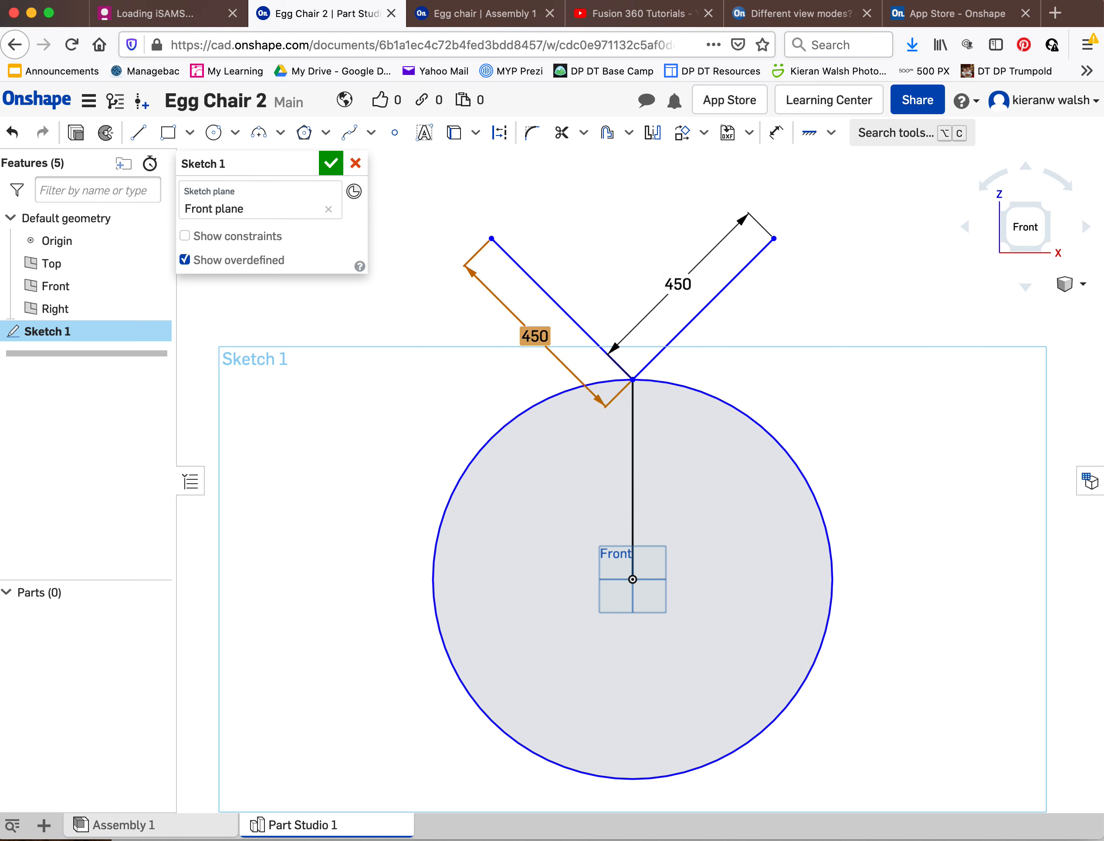
pyautogui.press('Delete')
pyautogui.click(673, 298)
pyautogui.press('Delete')
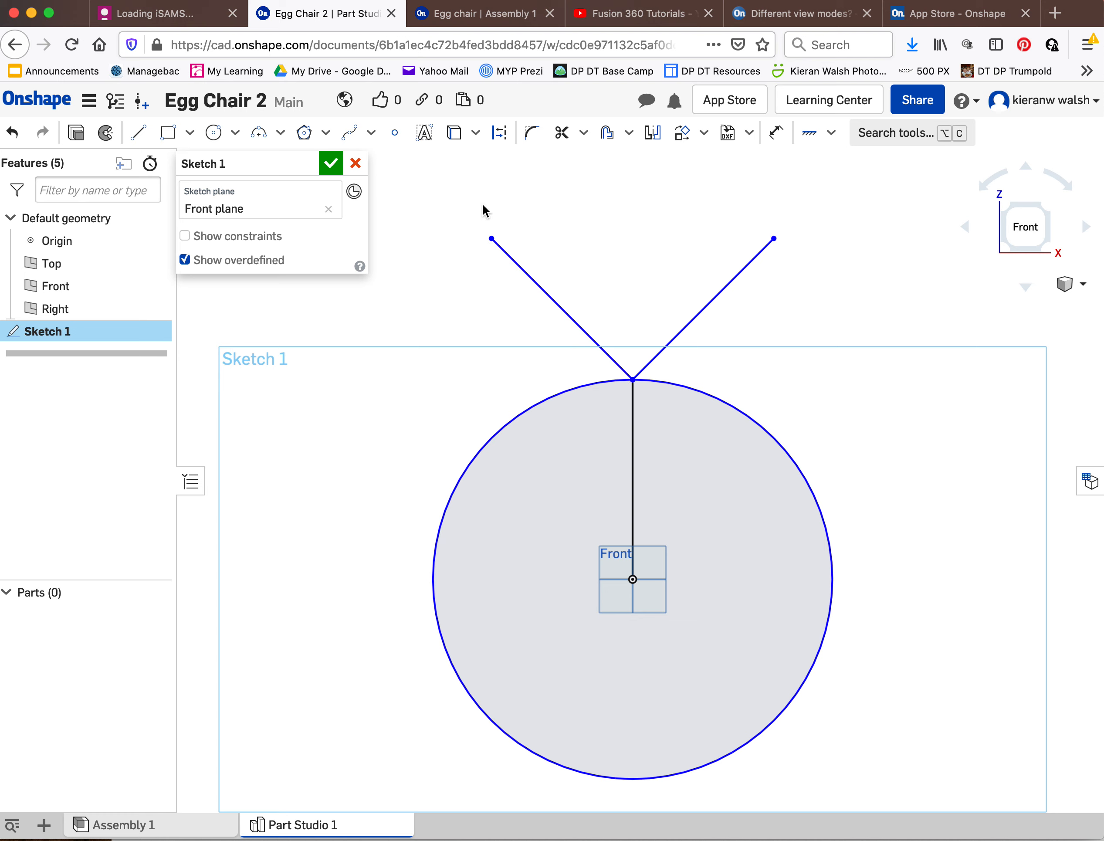
# - Convert the two slanted lines and the vertical line to construction geometry
pyautogui.moveTo(473, 197); pyautogui.dragTo(726, 560)
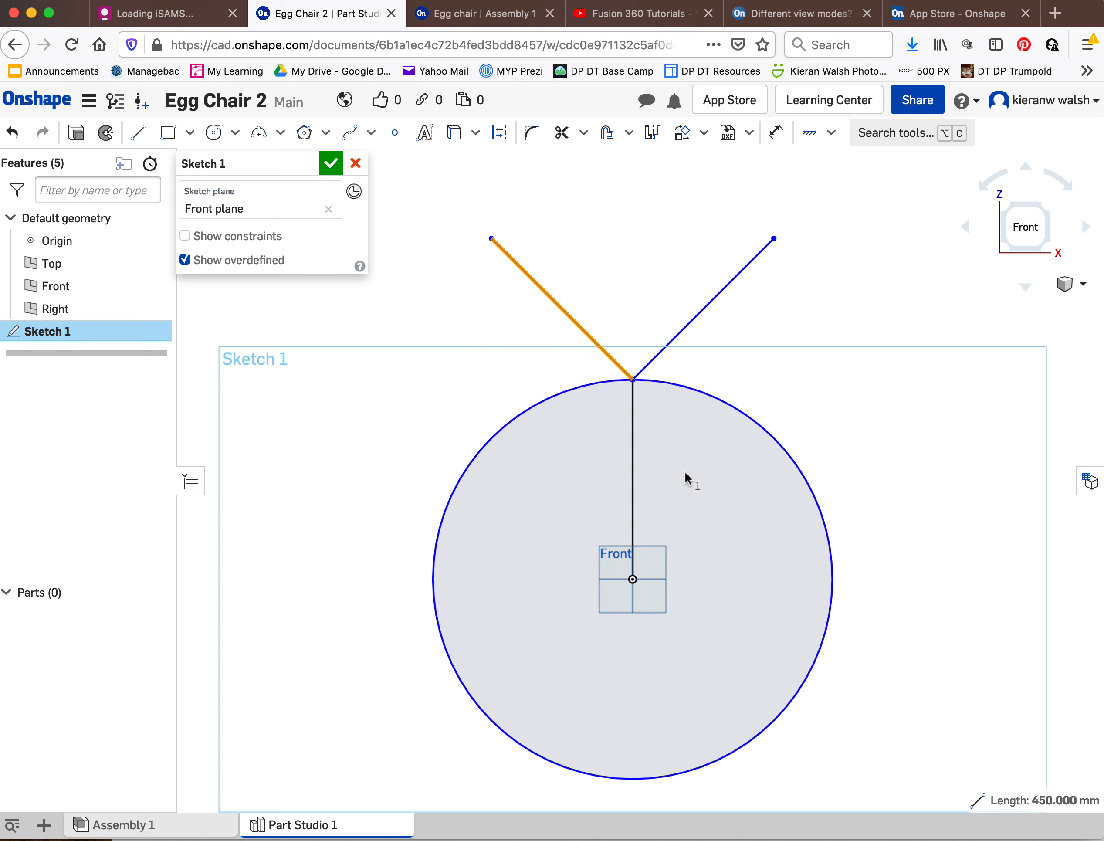
pyautogui.click(633, 425)
pyautogui.click(677, 336)
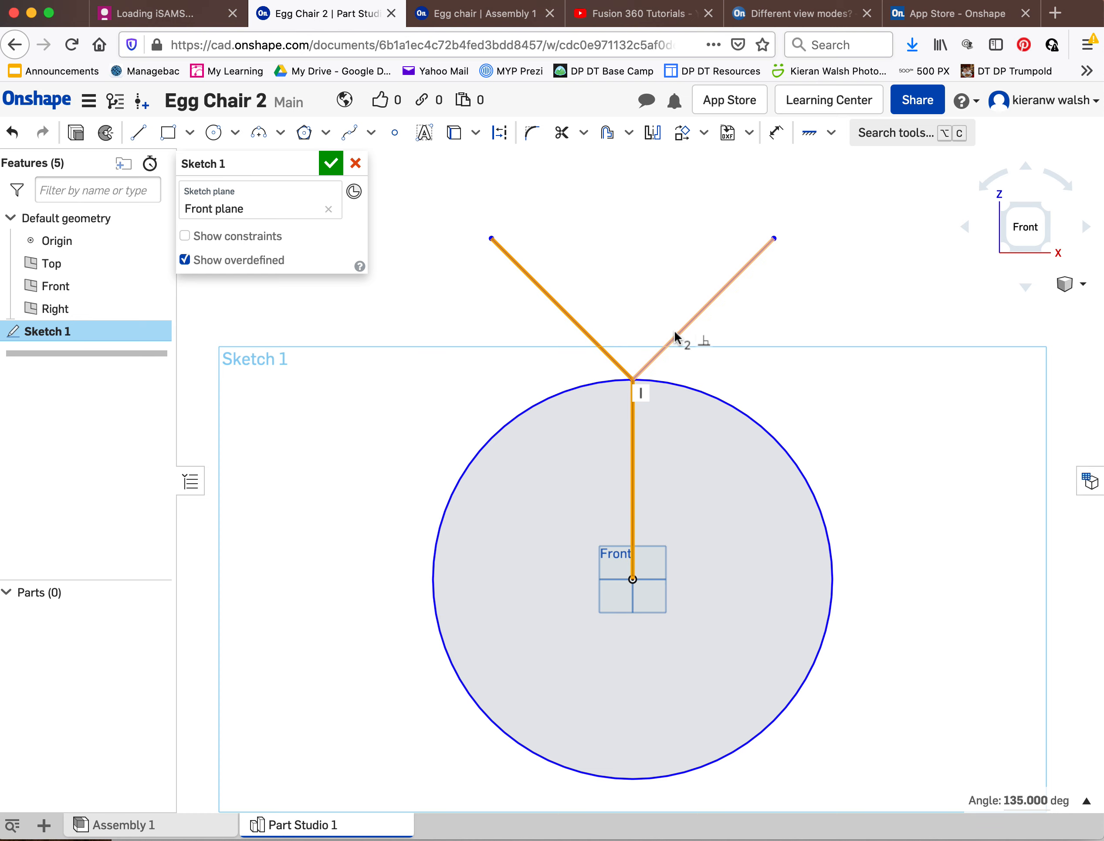
pyautogui.click(501, 137)
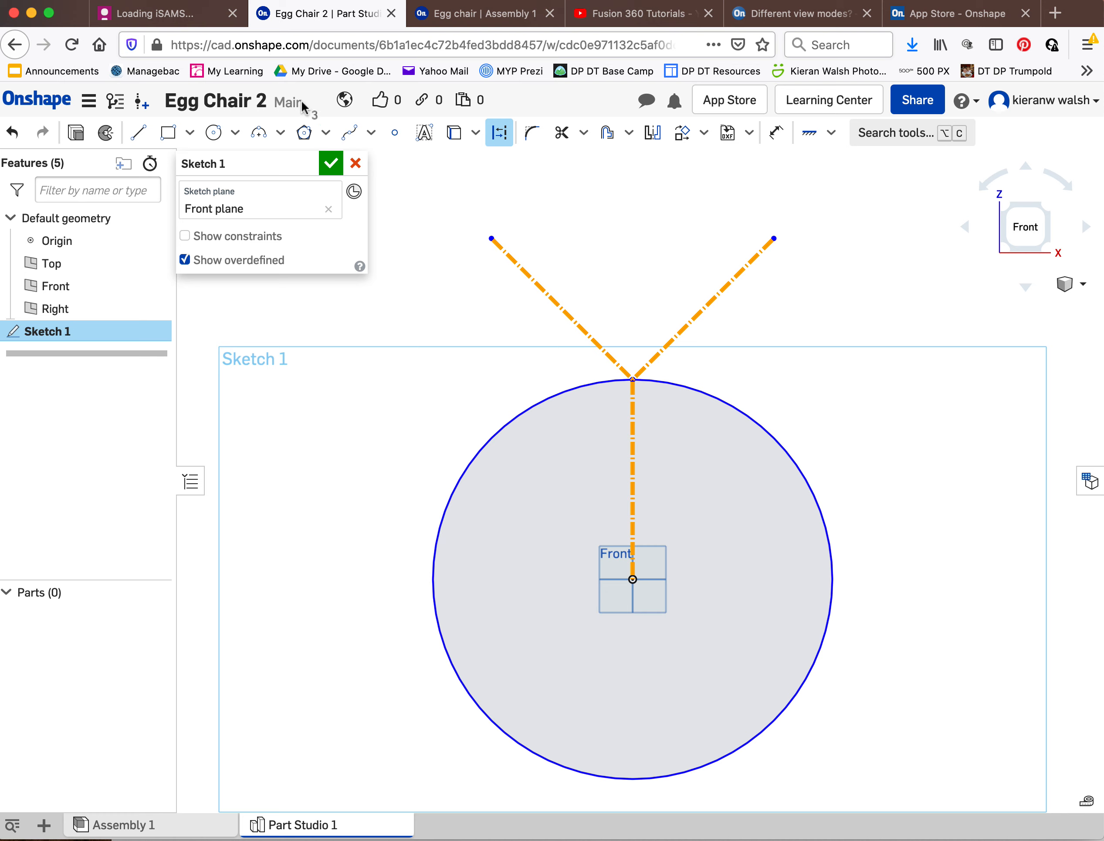
# - Draw two horizontal construction lines joining the origin to the circle's rightmost and leftmost points, each 450 long
pyautogui.click(137, 132)
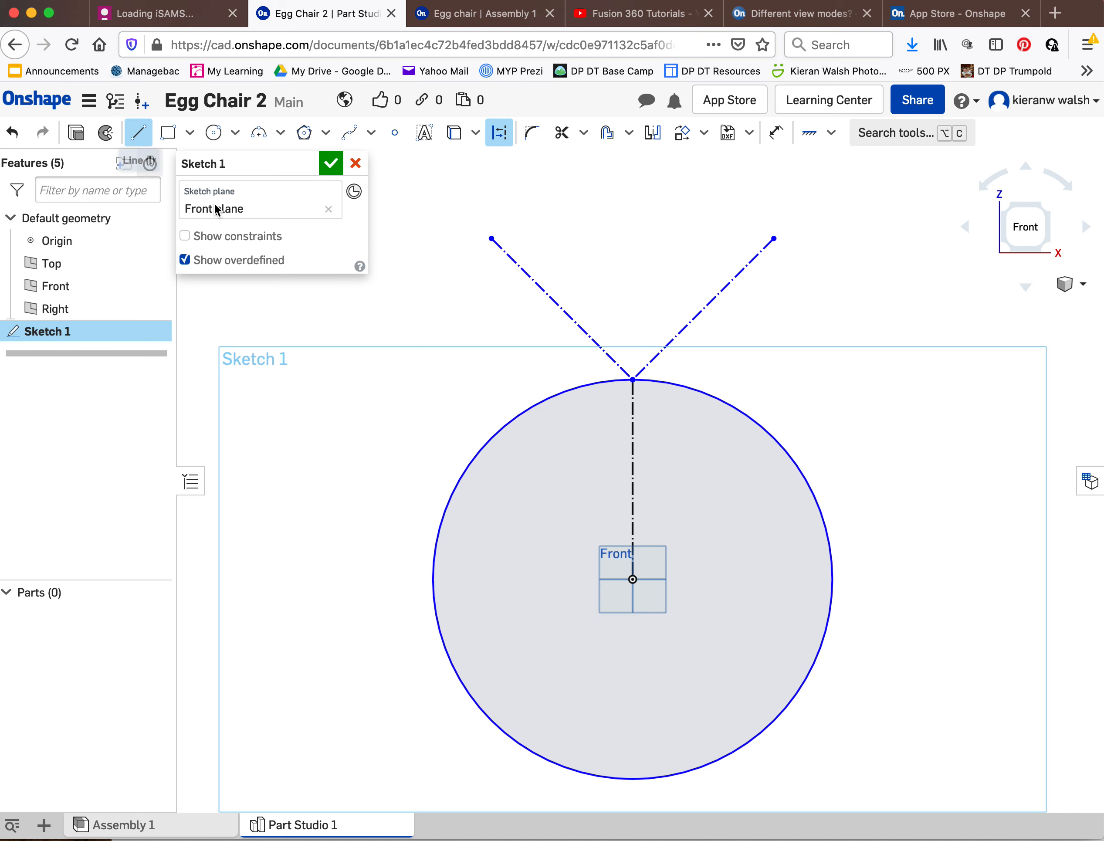
pyautogui.click(632, 579)
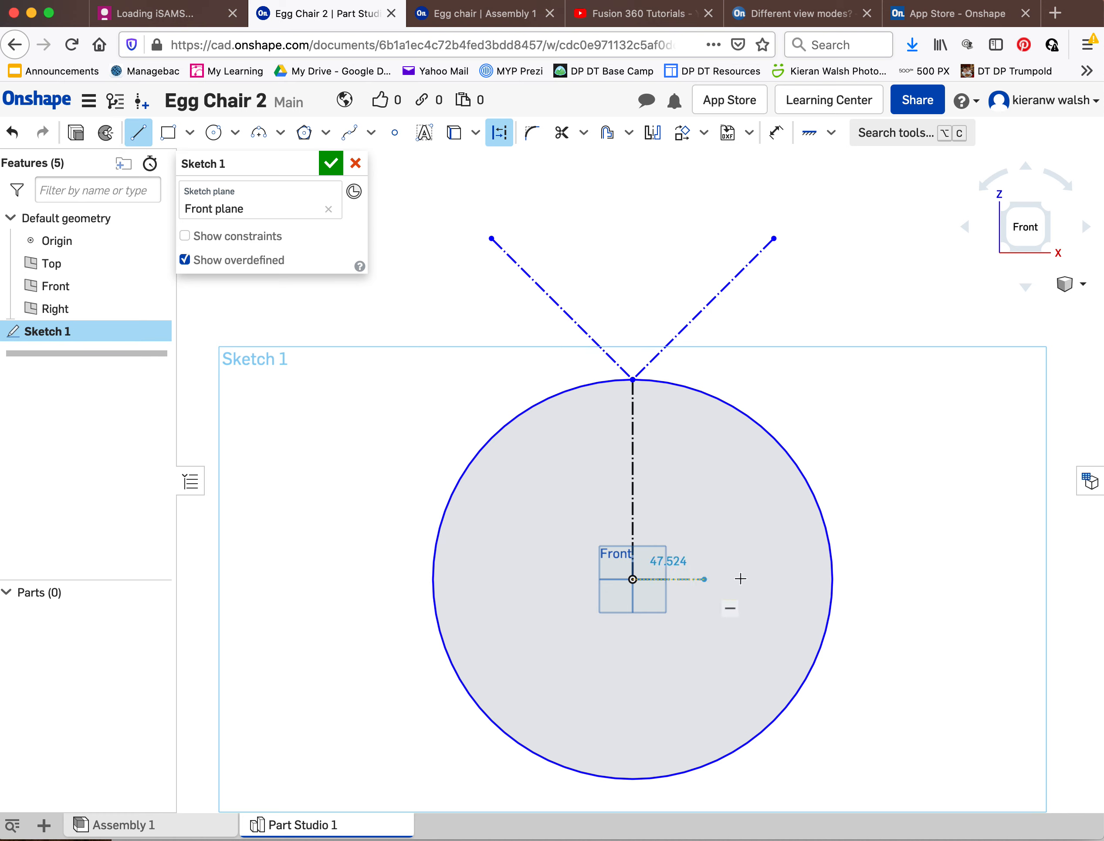
pyautogui.click(832, 578)
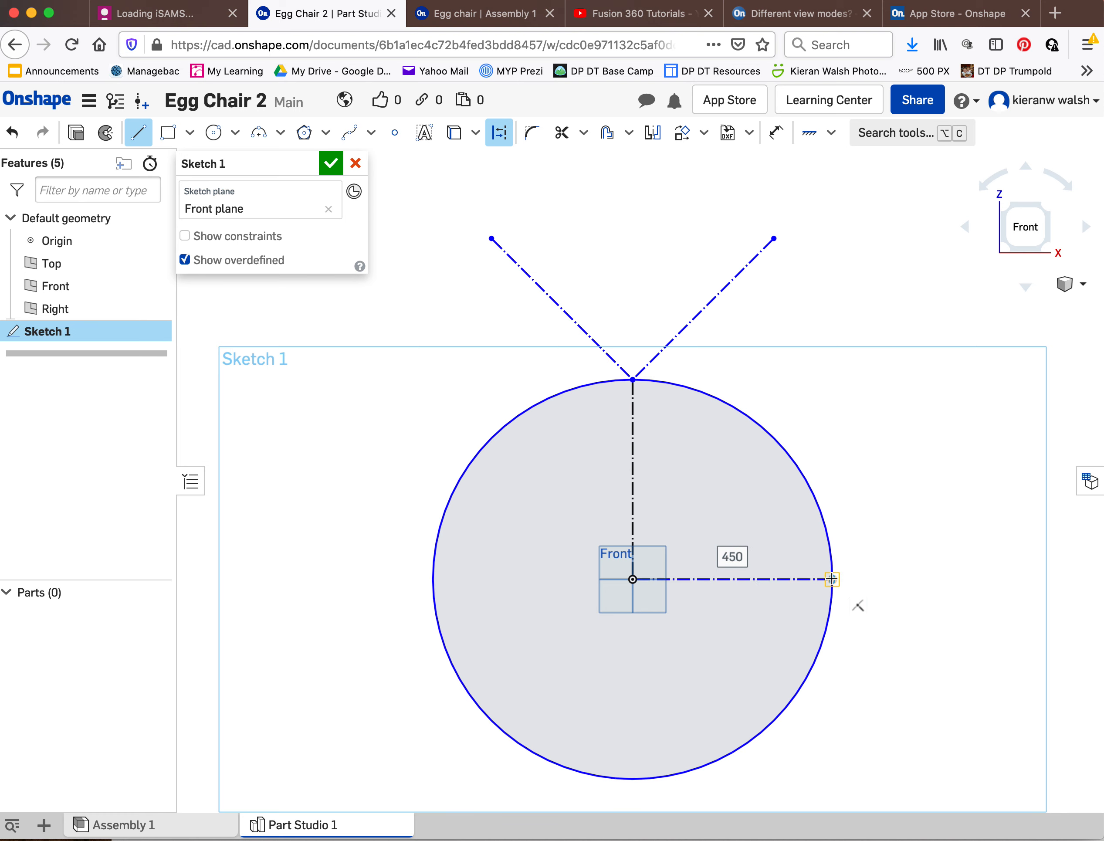
pyautogui.click(632, 579)
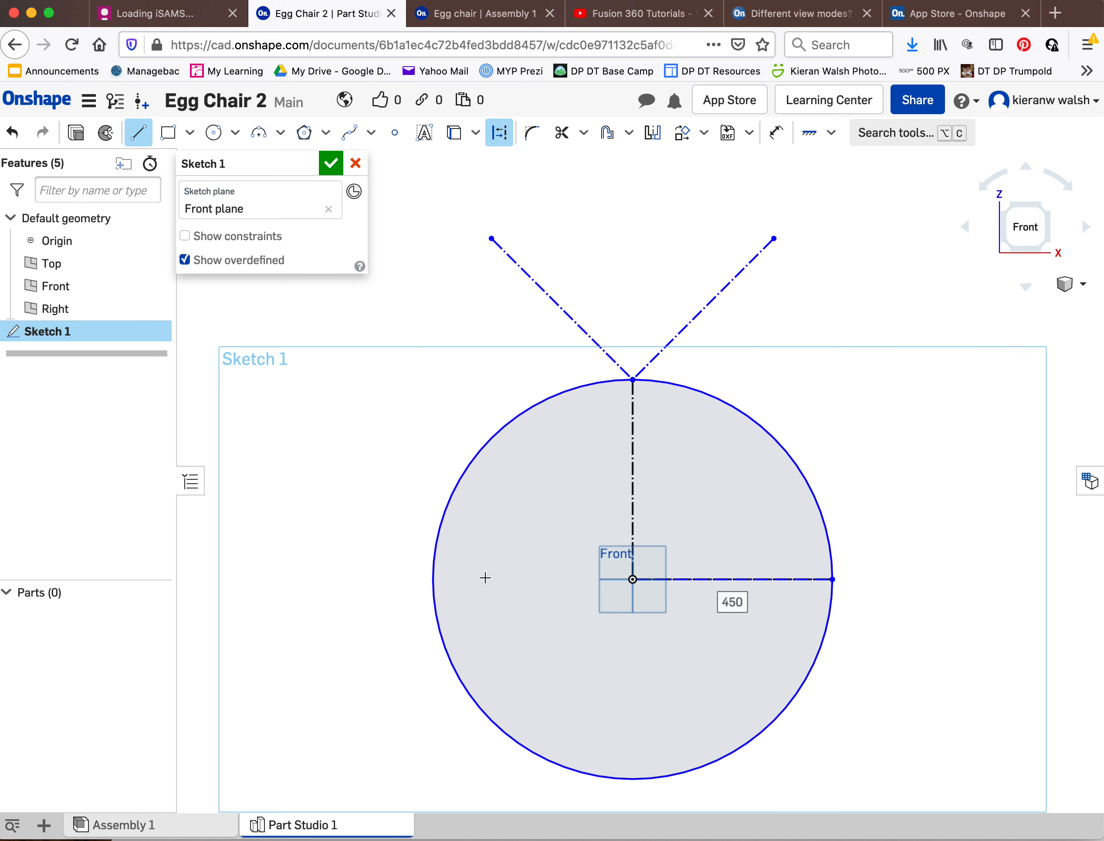
pyautogui.click(432, 579)
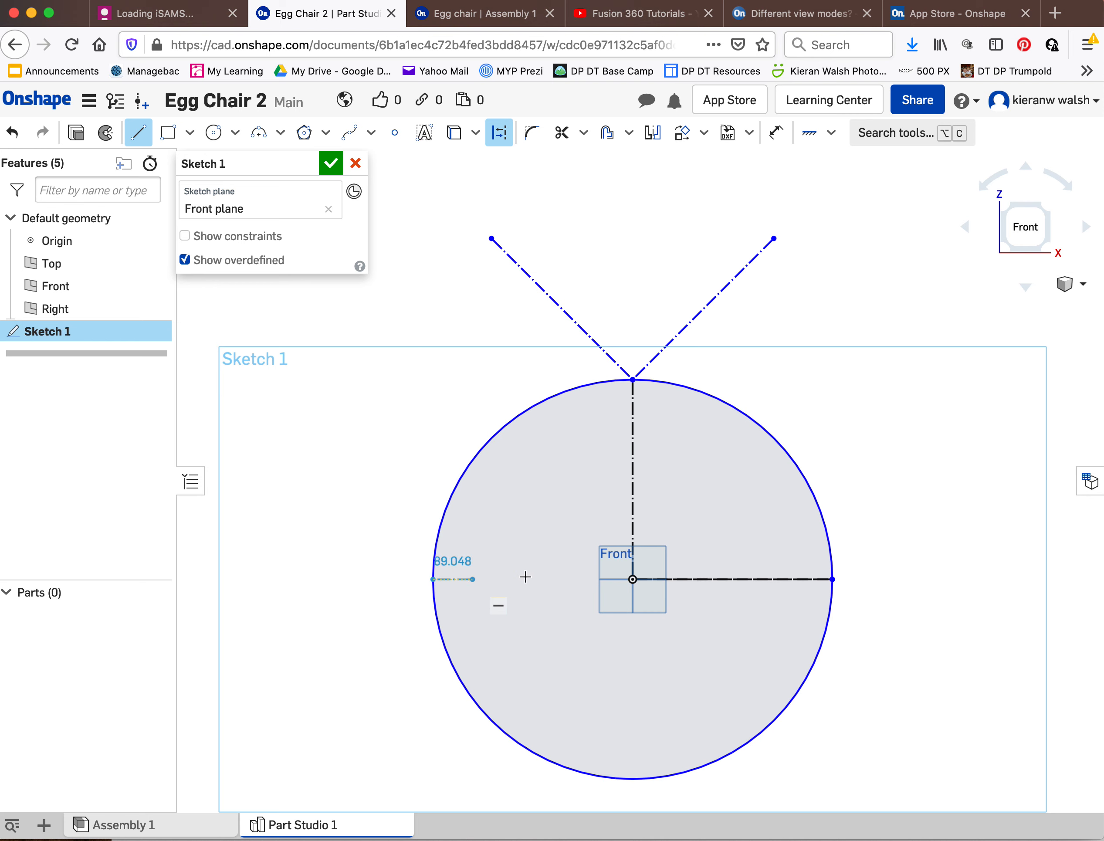
pyautogui.click(632, 579)
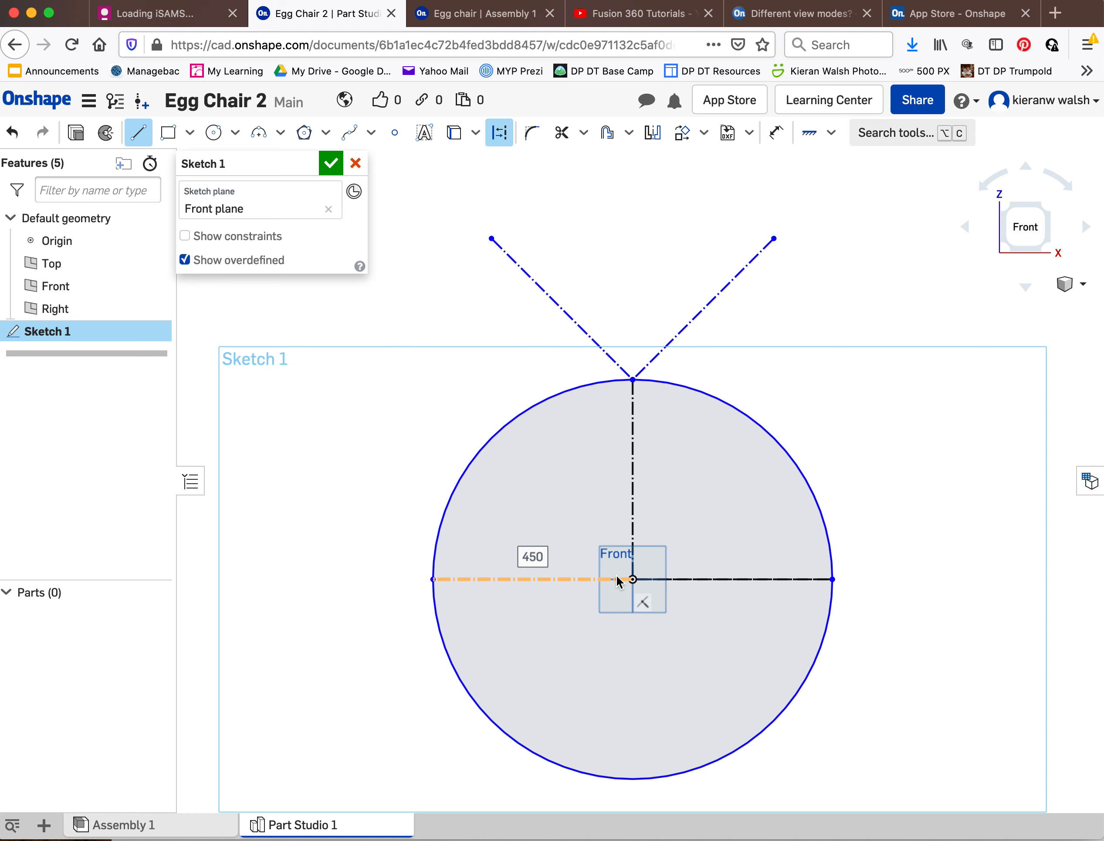
# - Draw a regular, non-construction circle centred on the original circle's leftmost point and passing through its rightmost point, about 1800 in diameter
pyautogui.scroll(-2, 647, 635)
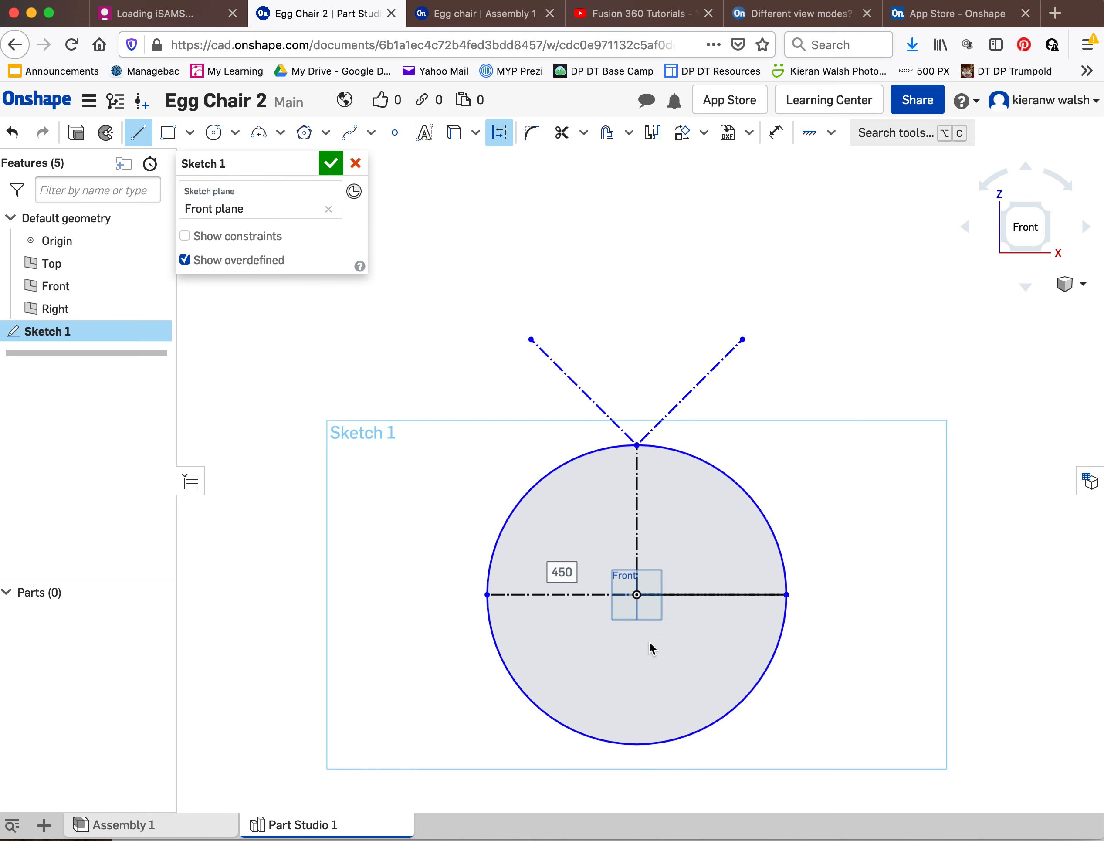
pyautogui.click(214, 134)
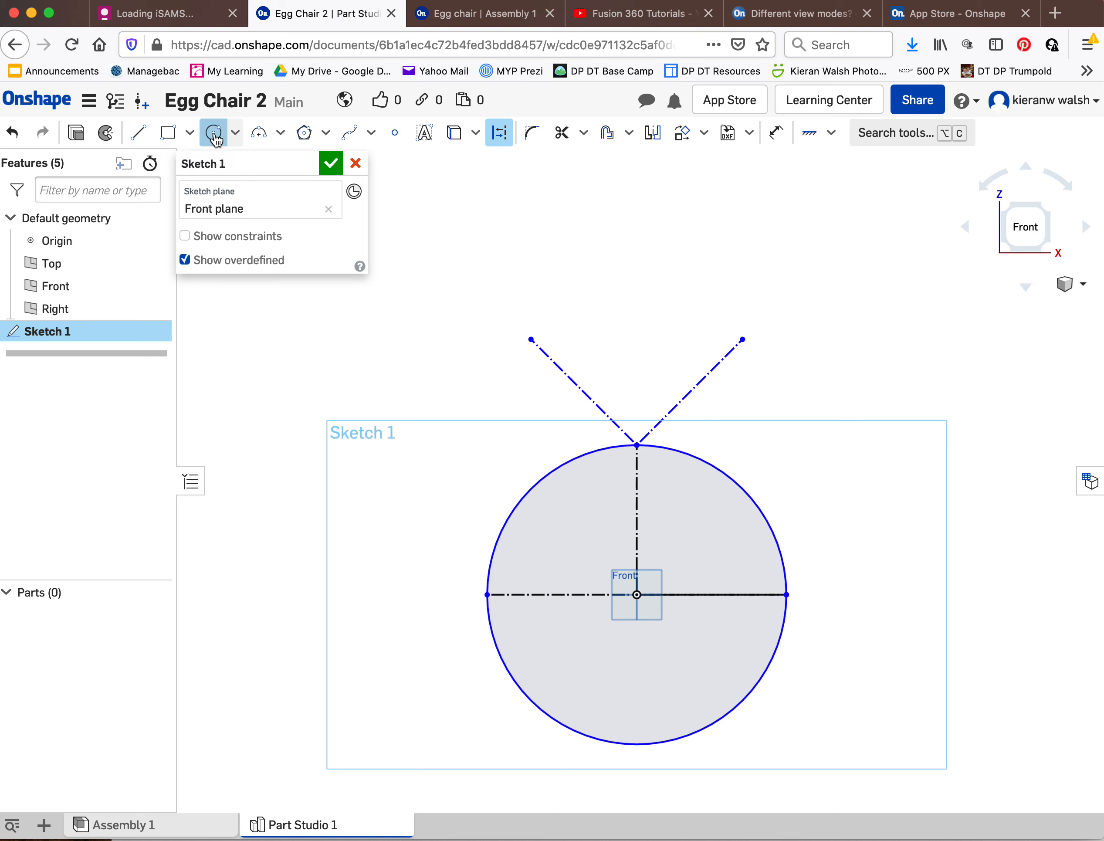
pyautogui.click(486, 595)
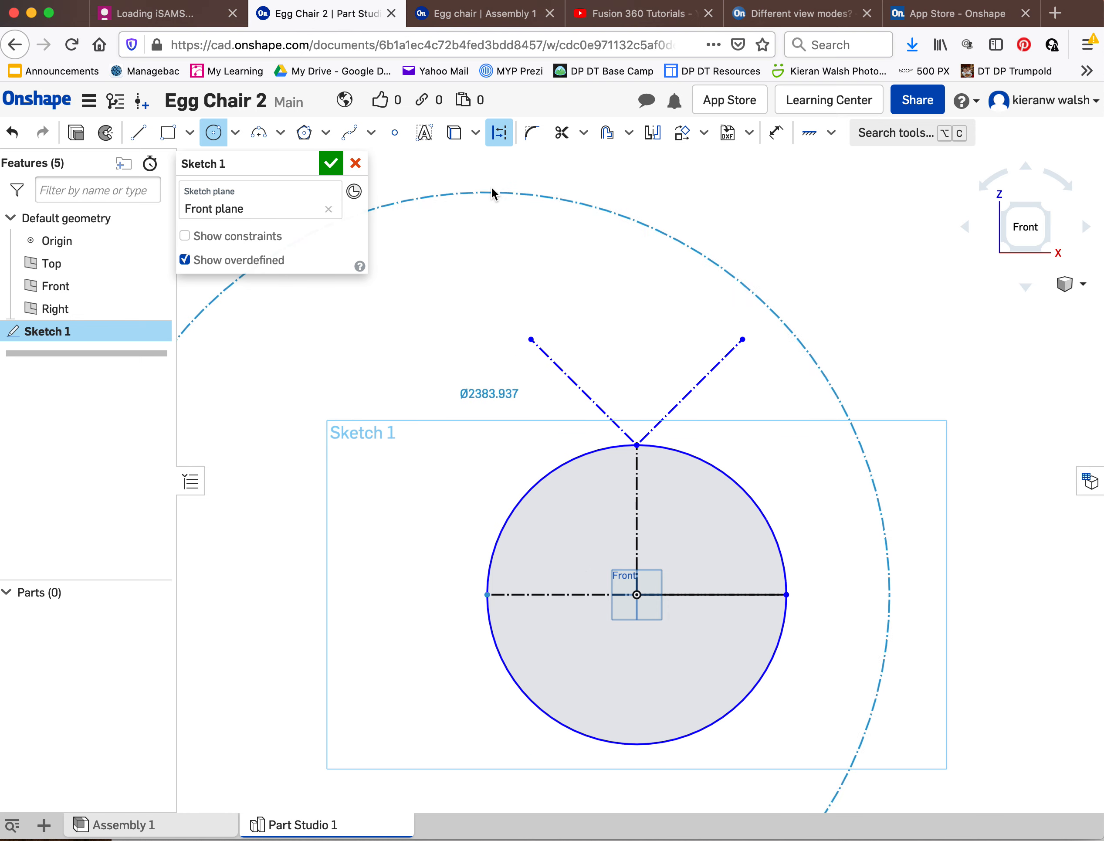
pyautogui.click(499, 135)
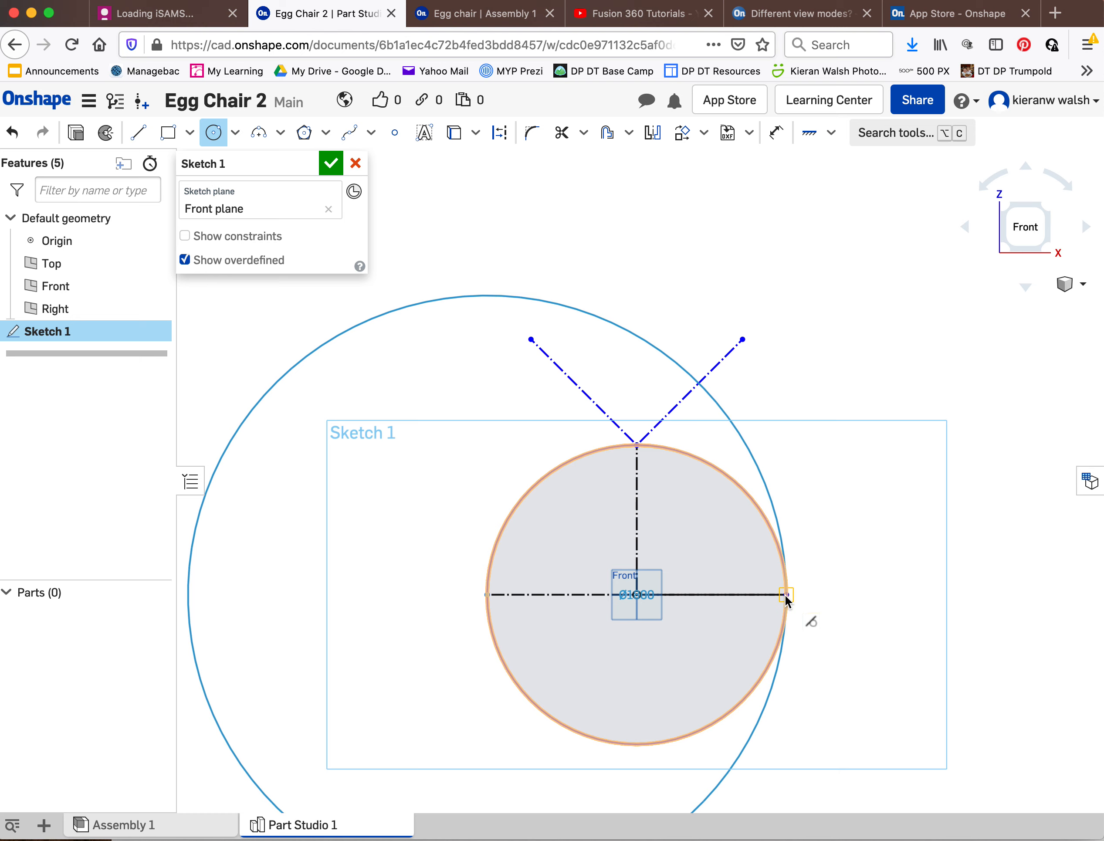
pyautogui.click(785, 594)
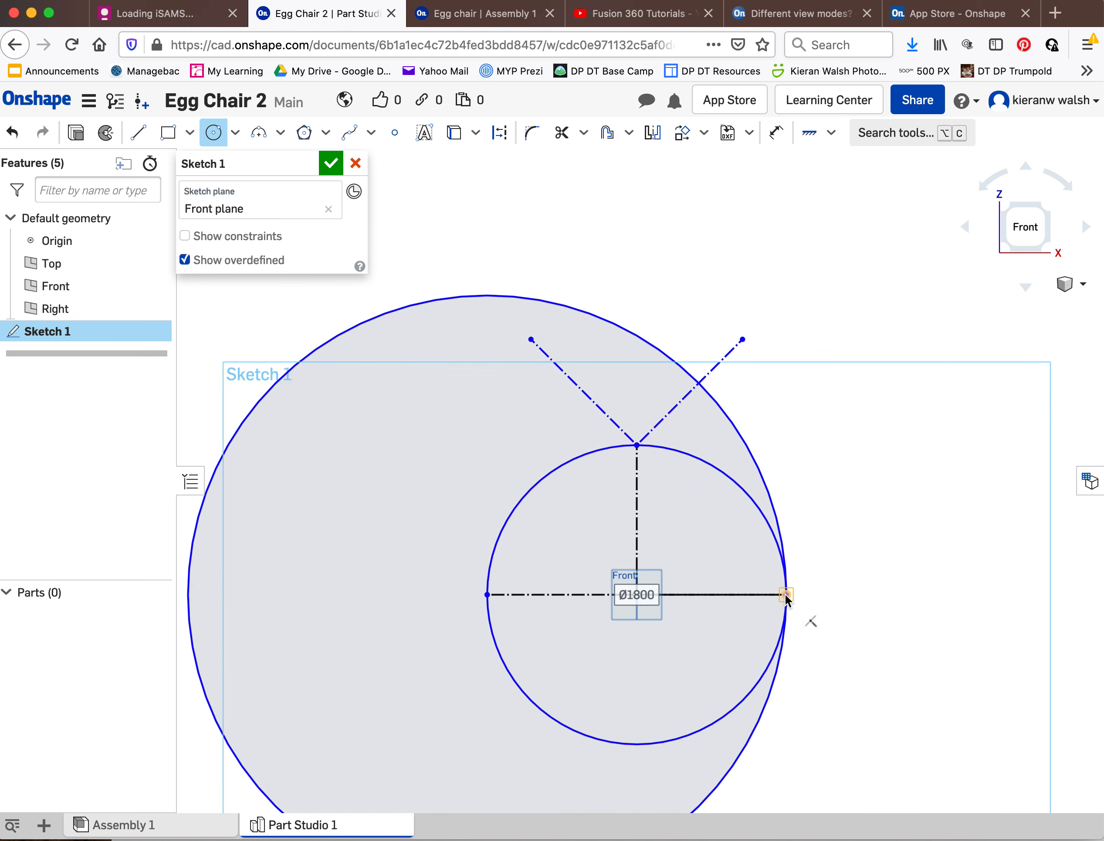
# - Draw a matching circle about 1800 in diameter, centred on the original circle's rightmost point and passing through its leftmost point
pyautogui.click(785, 594)
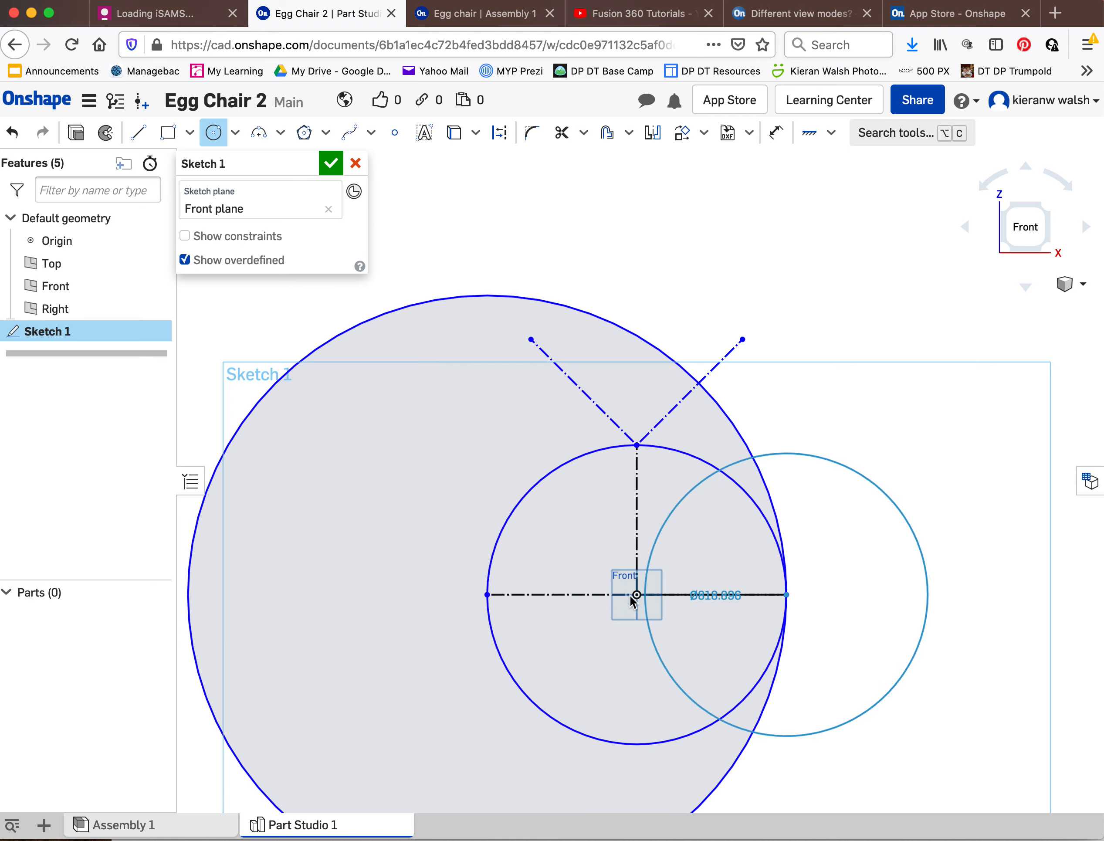
pyautogui.click(481, 594)
pyautogui.scroll(-2, 567, 586)
pyautogui.moveTo(568, 588); pyautogui.dragTo(558, 540, button='middle')
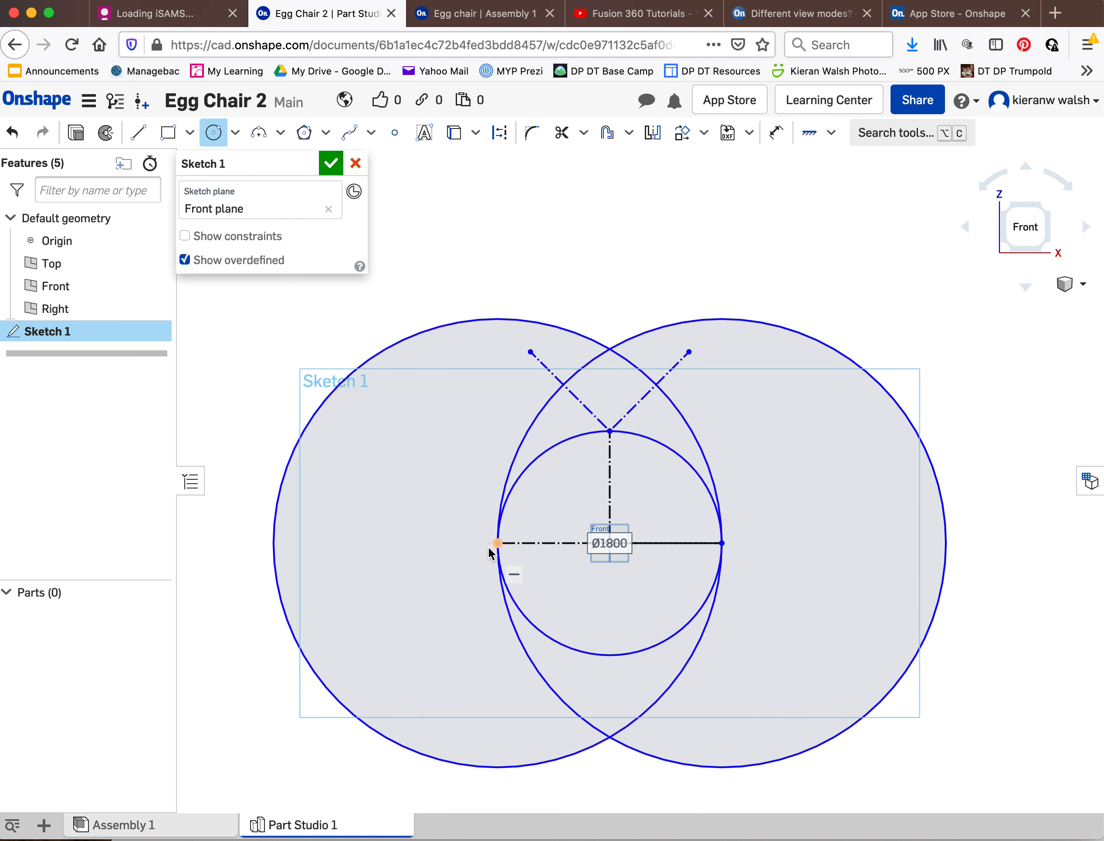
pyautogui.scroll(-1, 540, 538)
pyautogui.moveTo(540, 539); pyautogui.dragTo(523, 498, button='middle')
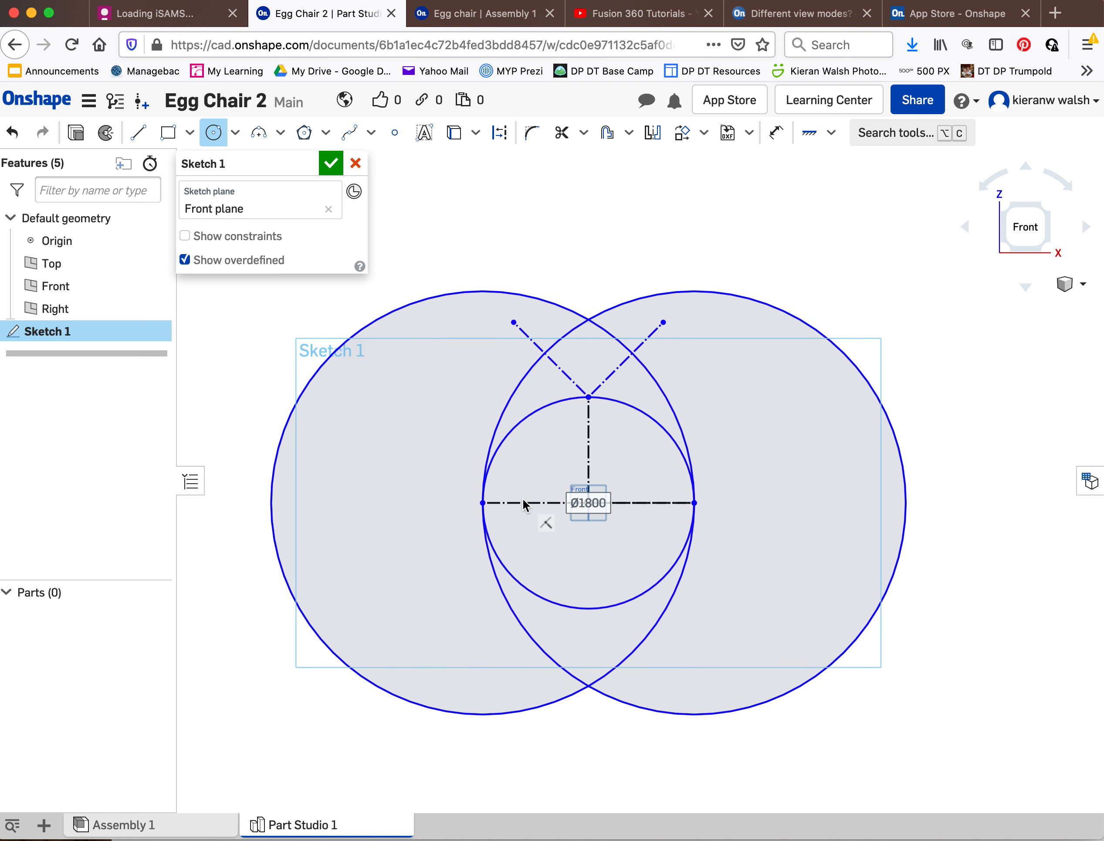
# - Draw a circle about 527 in diameter from the original circle's topmost point to where the right slanted line crosses the large circle
pyautogui.scroll(1, 525, 497)
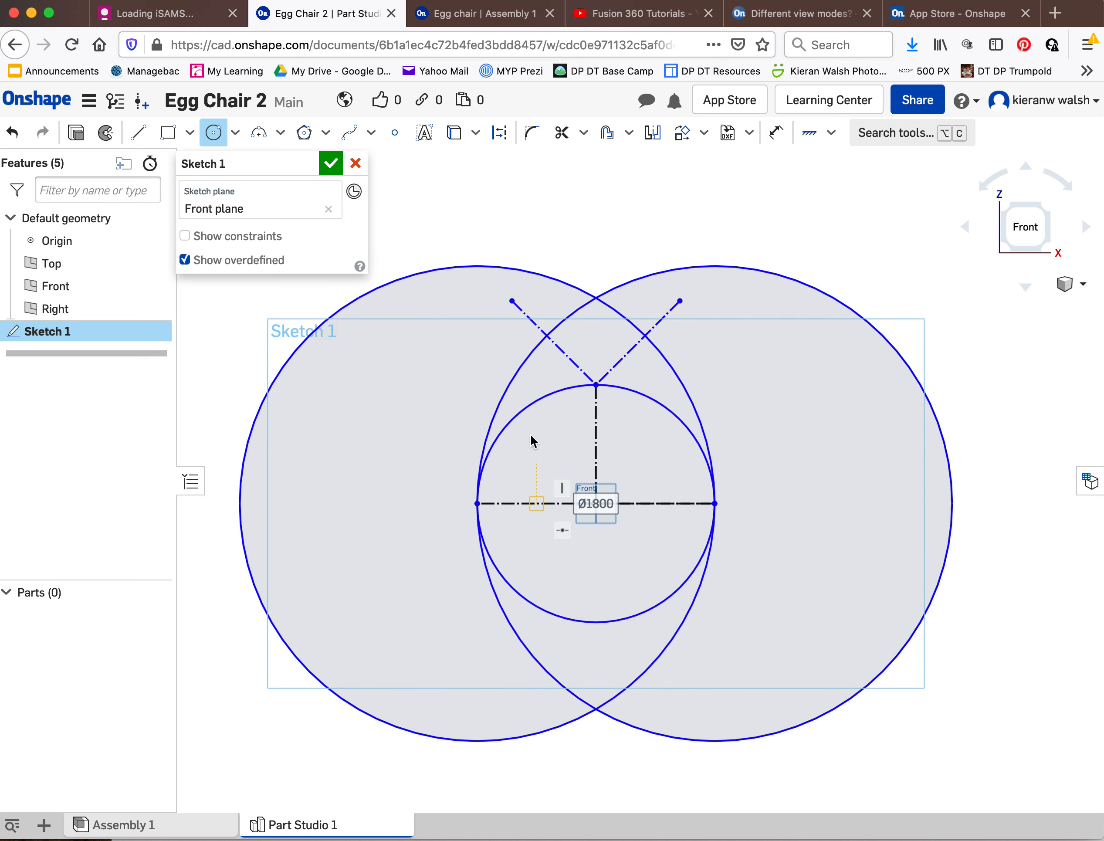
pyautogui.scroll(2, 524, 386)
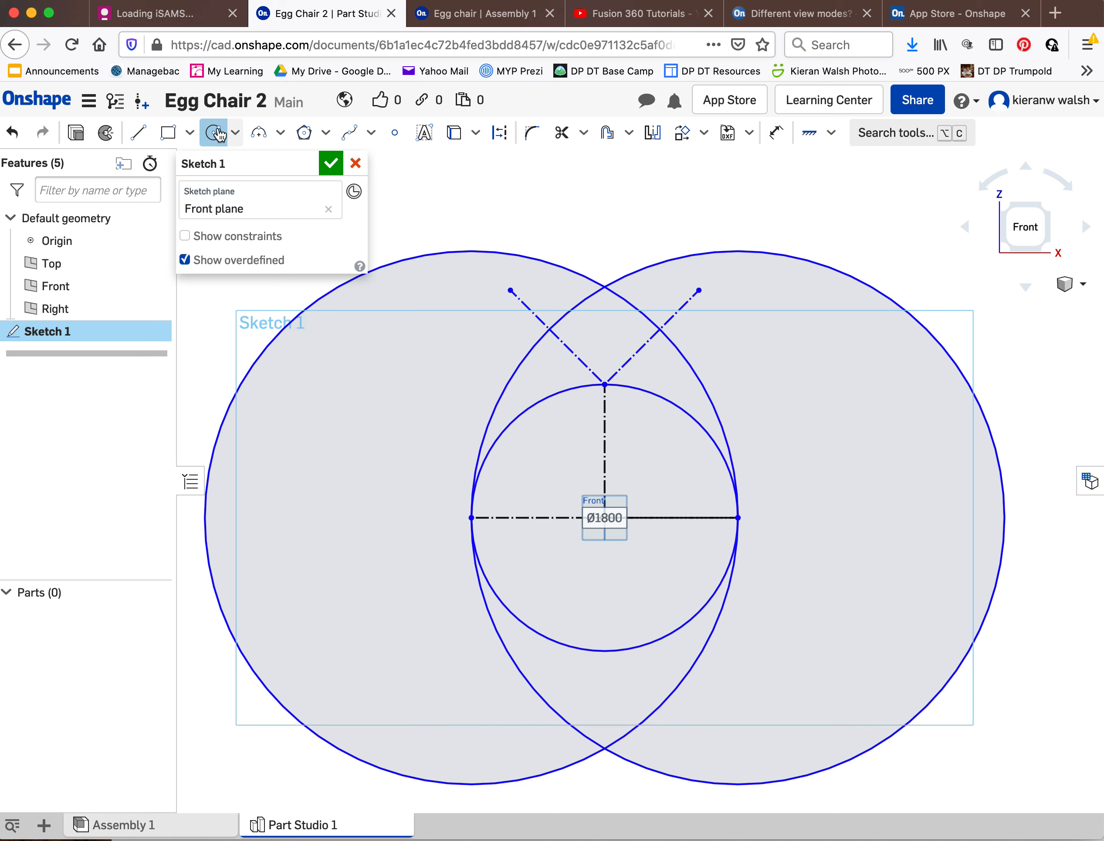
pyautogui.click(604, 385)
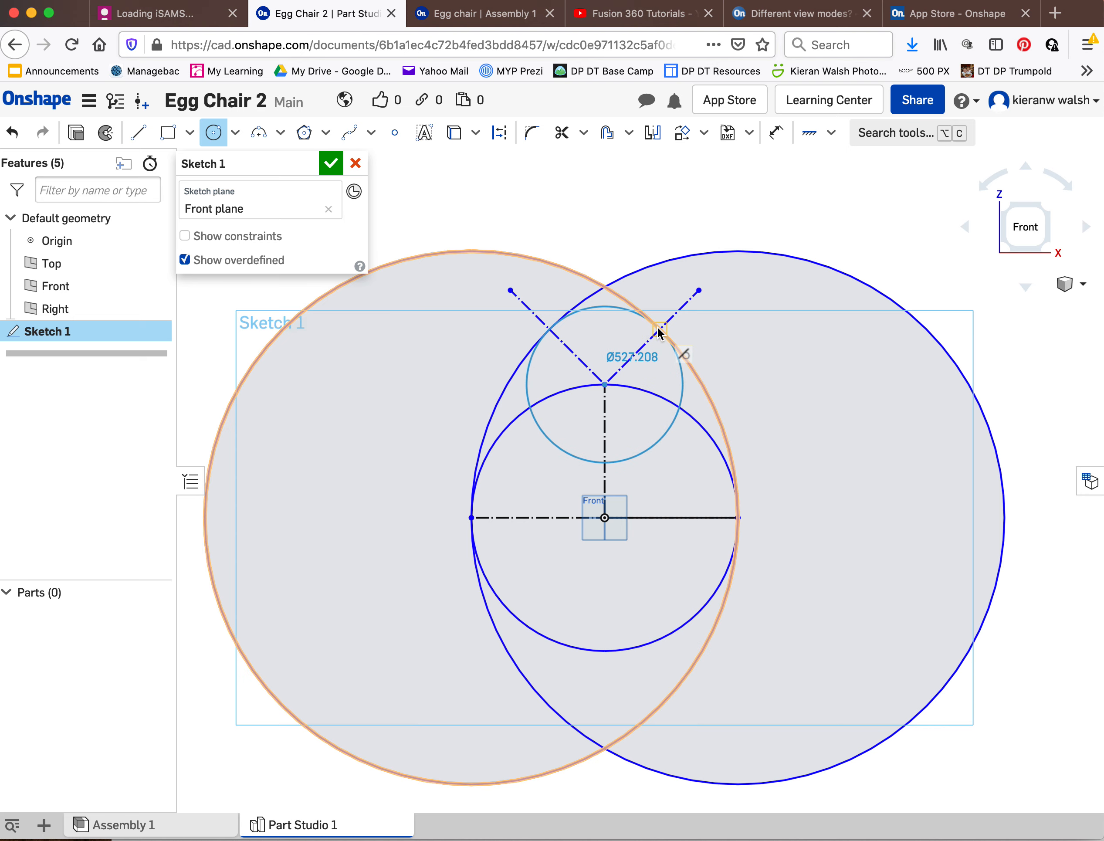
pyautogui.scroll(5, 657, 327)
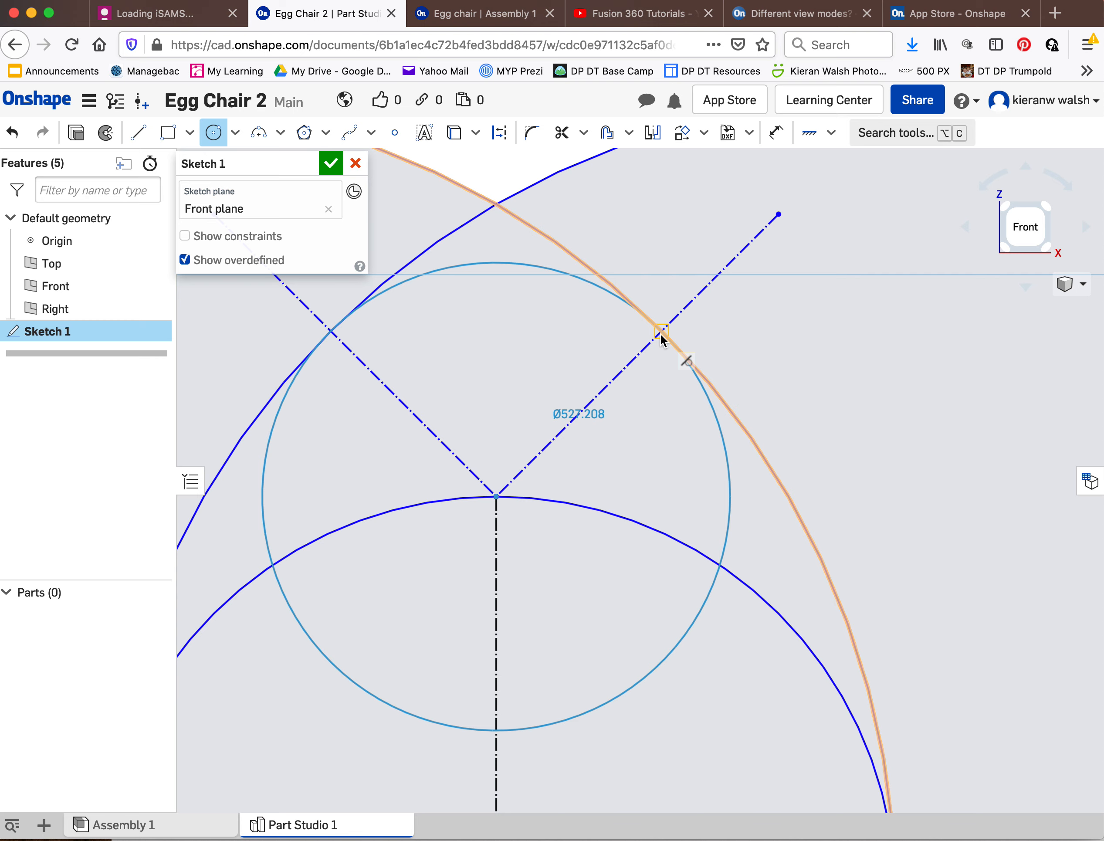
pyautogui.click(660, 333)
pyautogui.scroll(-5, 639, 370)
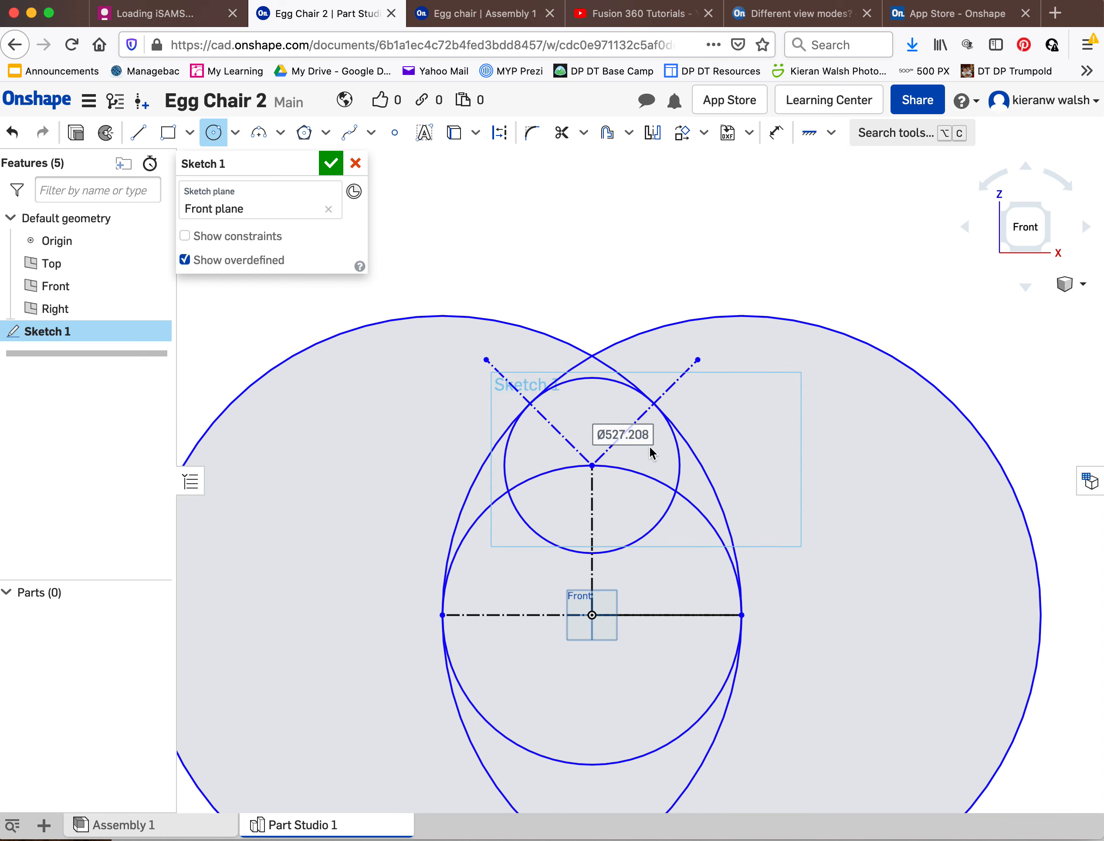
pyautogui.scroll(-3, 650, 446)
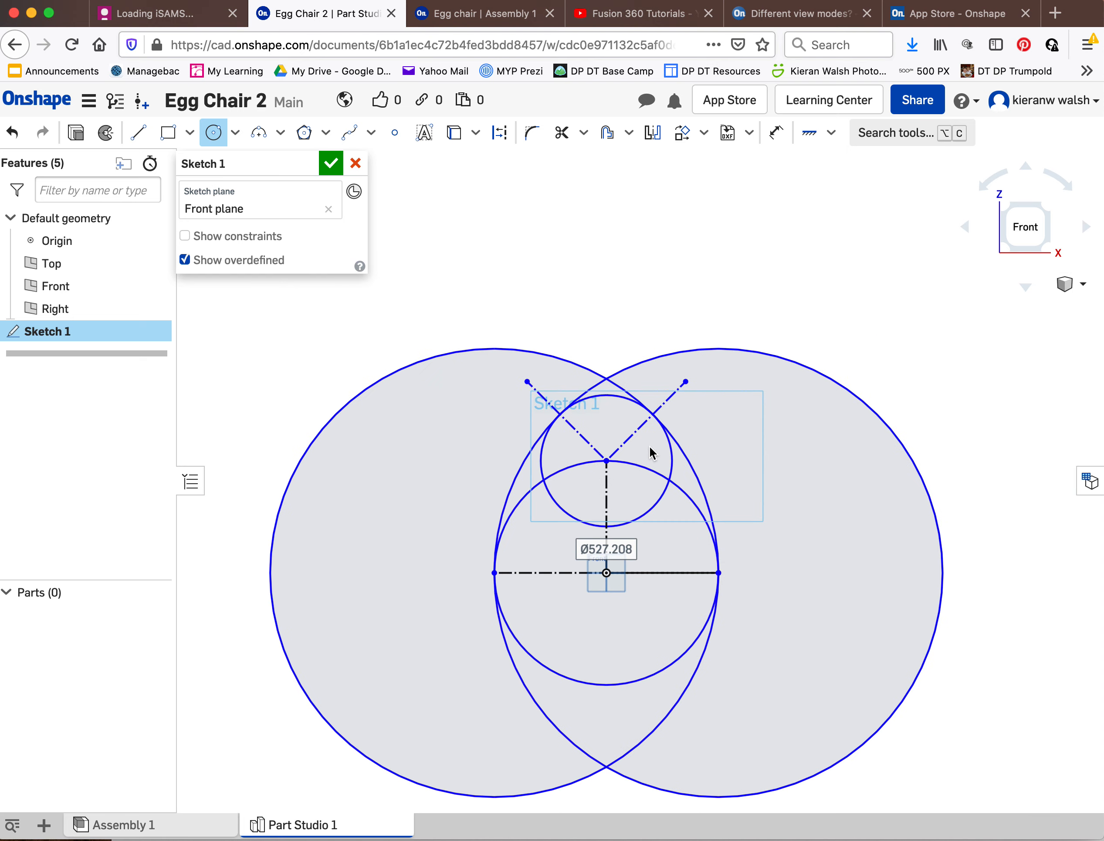
pyautogui.scroll(2, 650, 447)
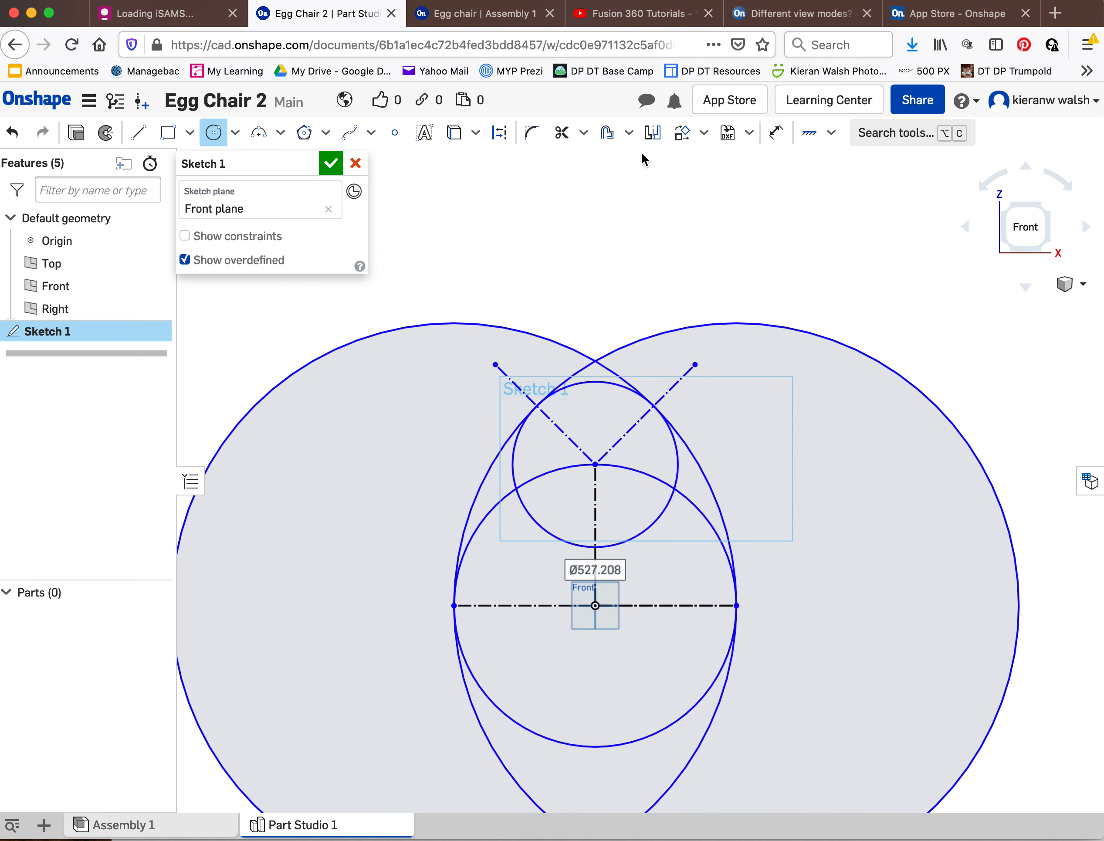
# - Trim the outer portions of both large circles, their crossing tips above the small circle, and the slanted lines' overhanging ends
pyautogui.click(562, 133)
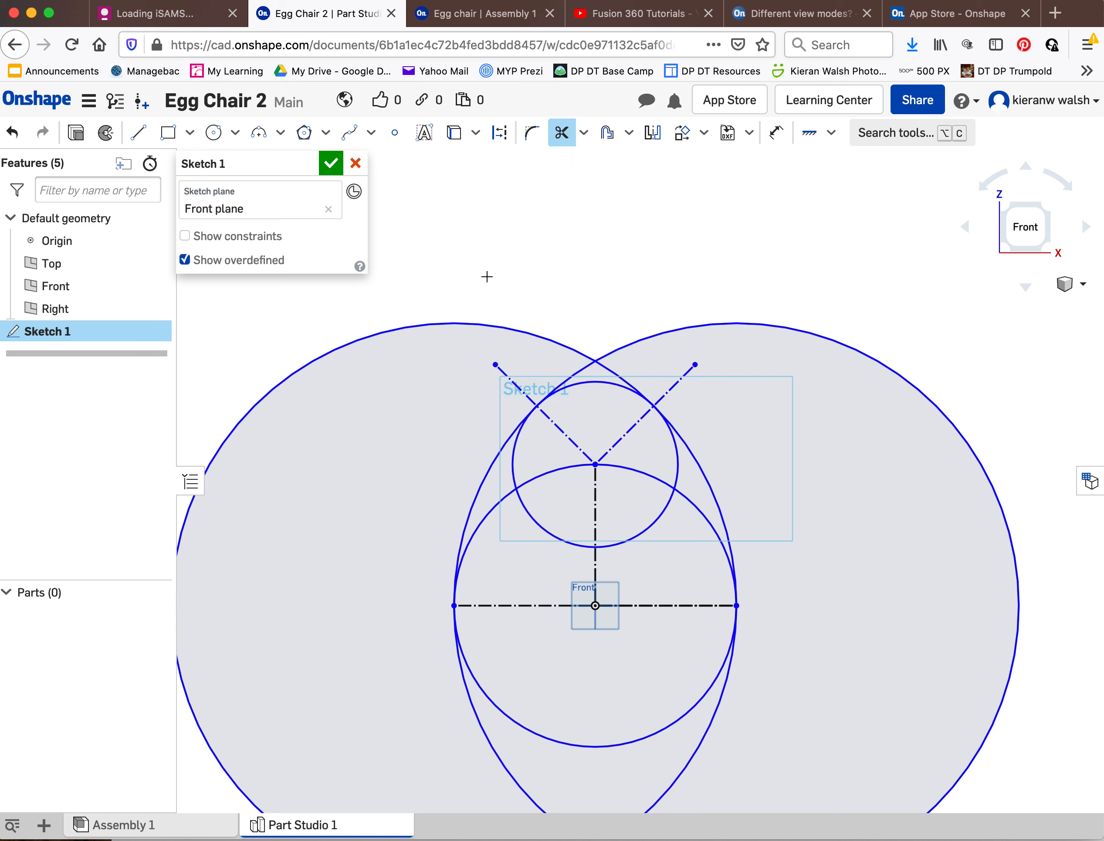
pyautogui.click(462, 323)
pyautogui.click(707, 326)
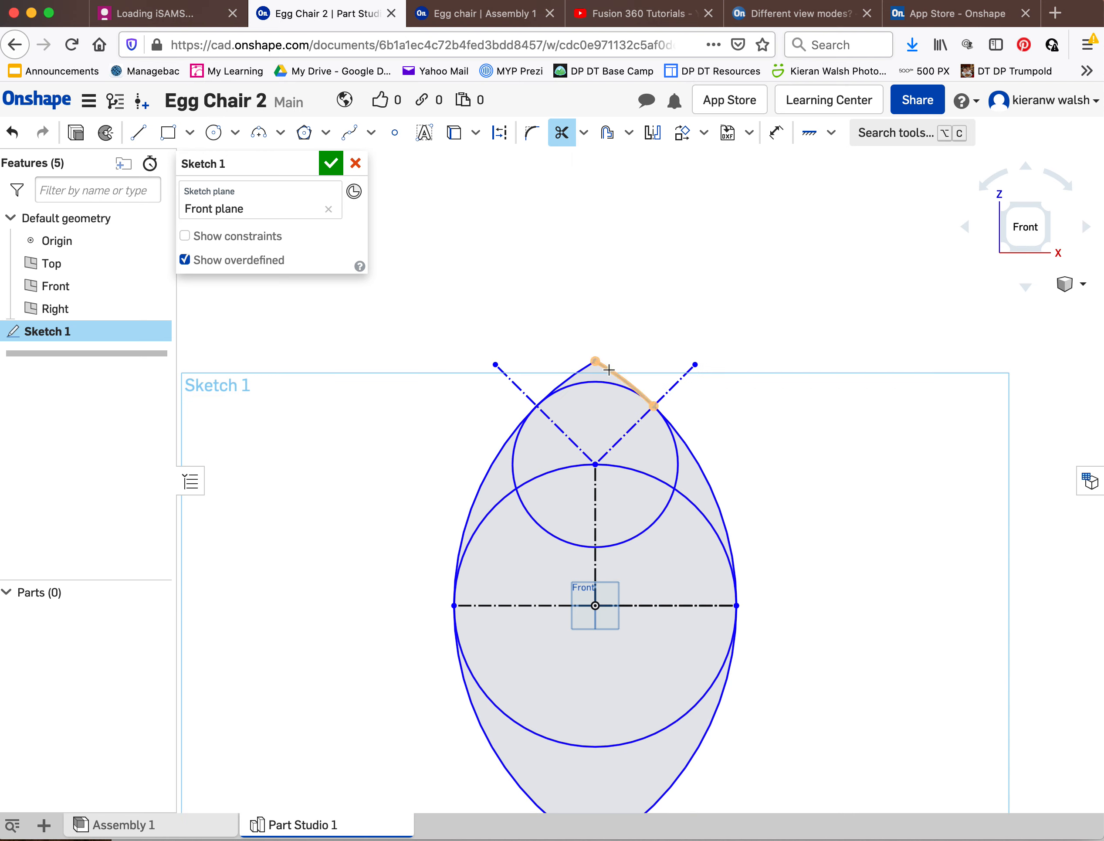
pyautogui.click(596, 362)
pyautogui.click(587, 365)
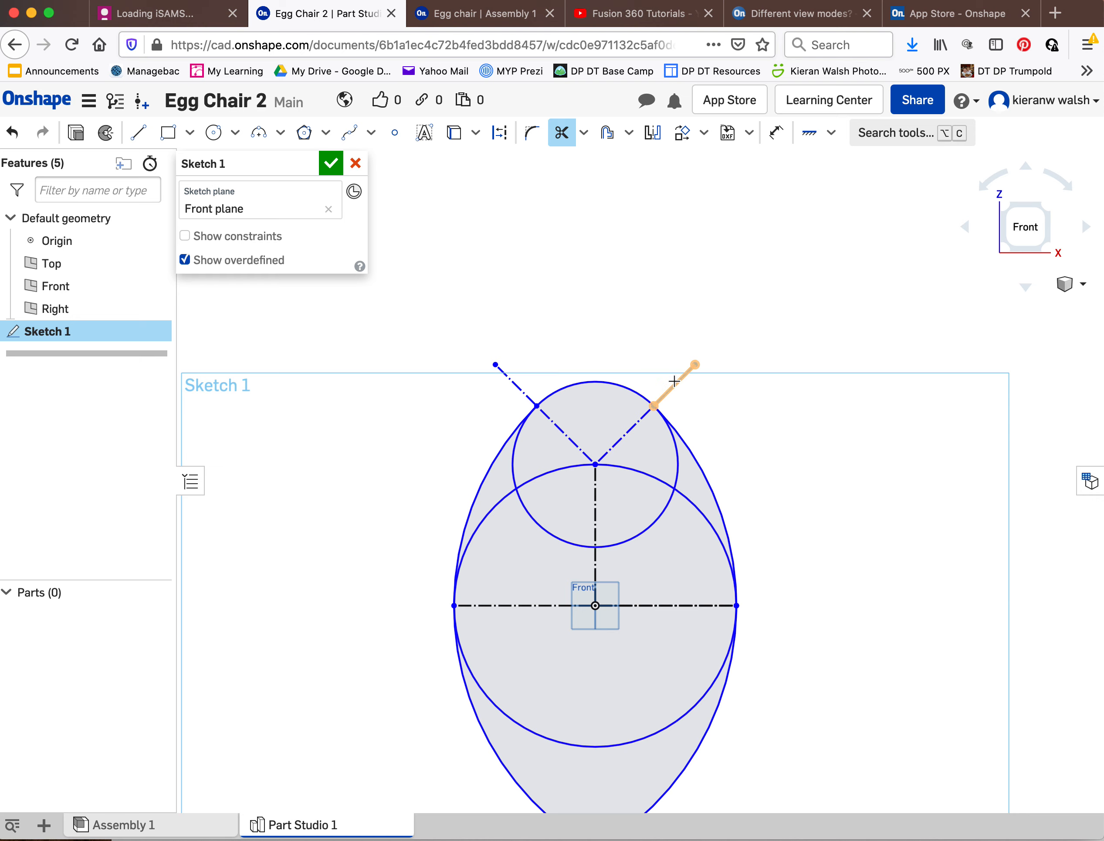
pyautogui.click(511, 382)
# - Trim the two large-circle arcs that meet in a point below the original circle
pyautogui.moveTo(565, 362); pyautogui.dragTo(566, 230, button='middle')
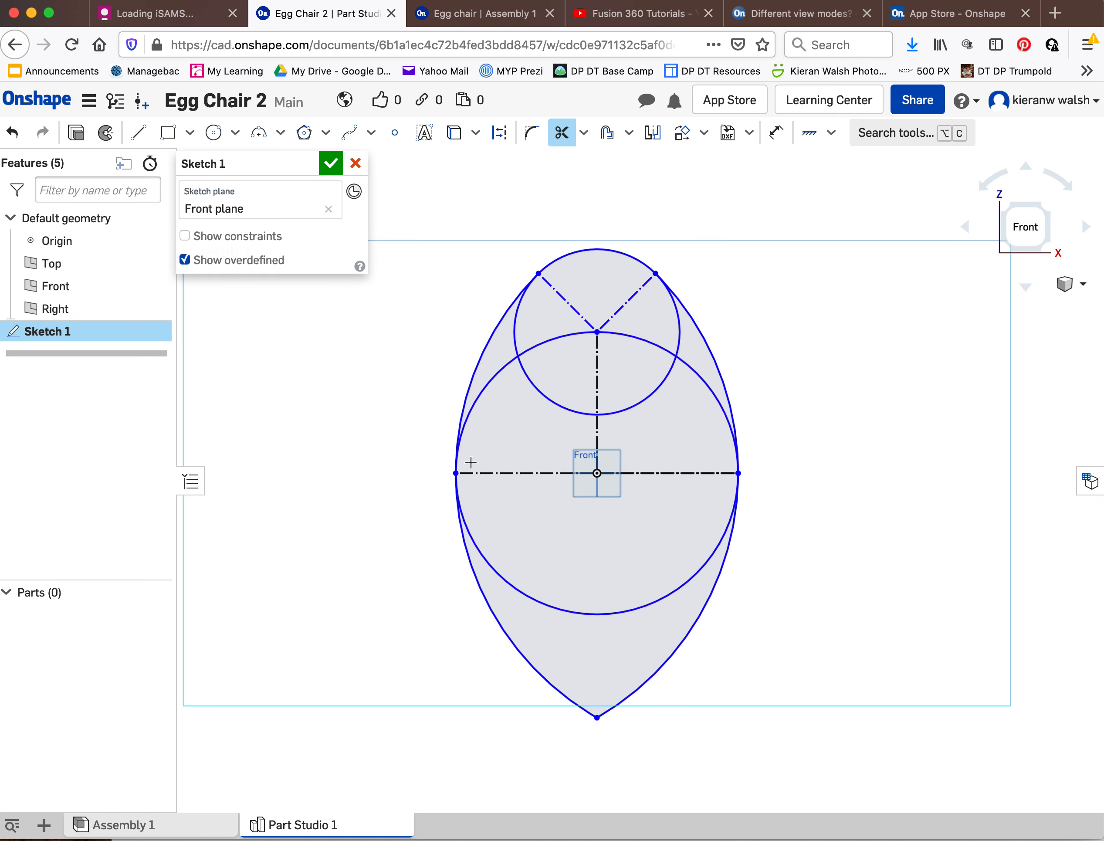
pyautogui.click(524, 659)
pyautogui.click(670, 659)
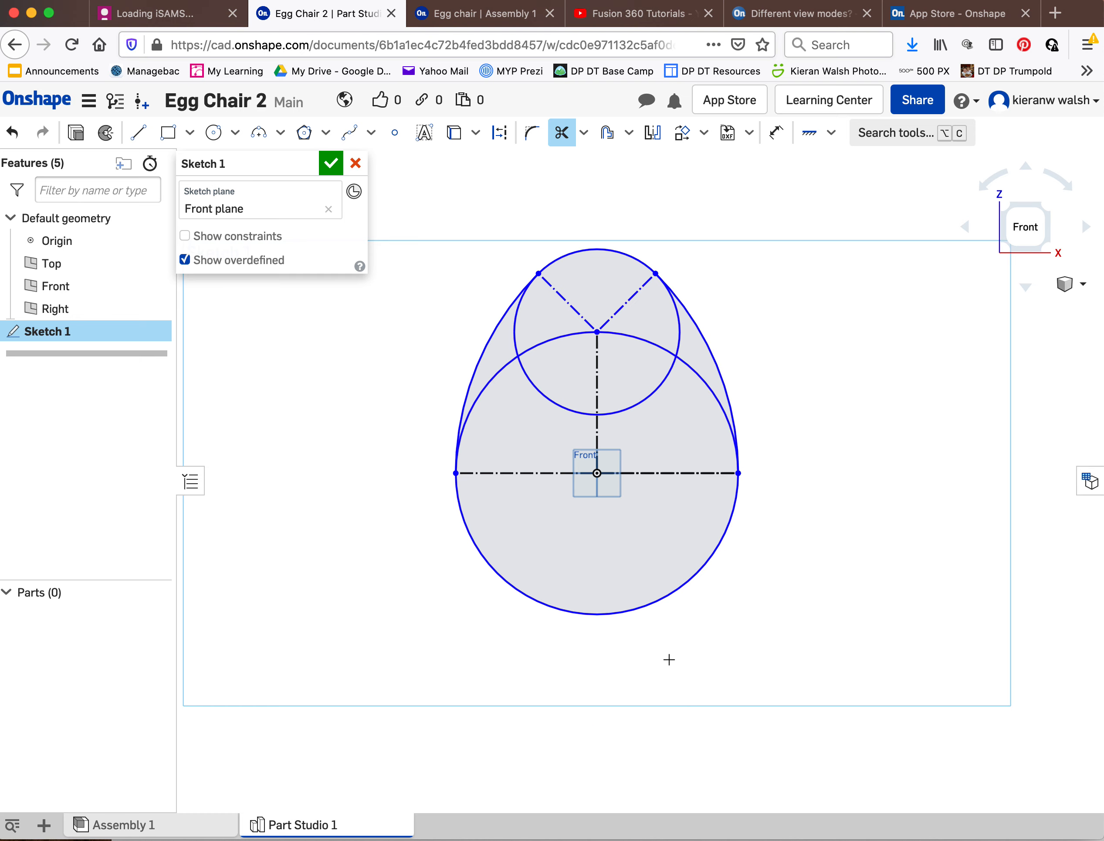
# - Trim the small circle's lower arc and the original circle's upper arc where the two overlap inside the egg
pyautogui.scroll(3, 606, 370)
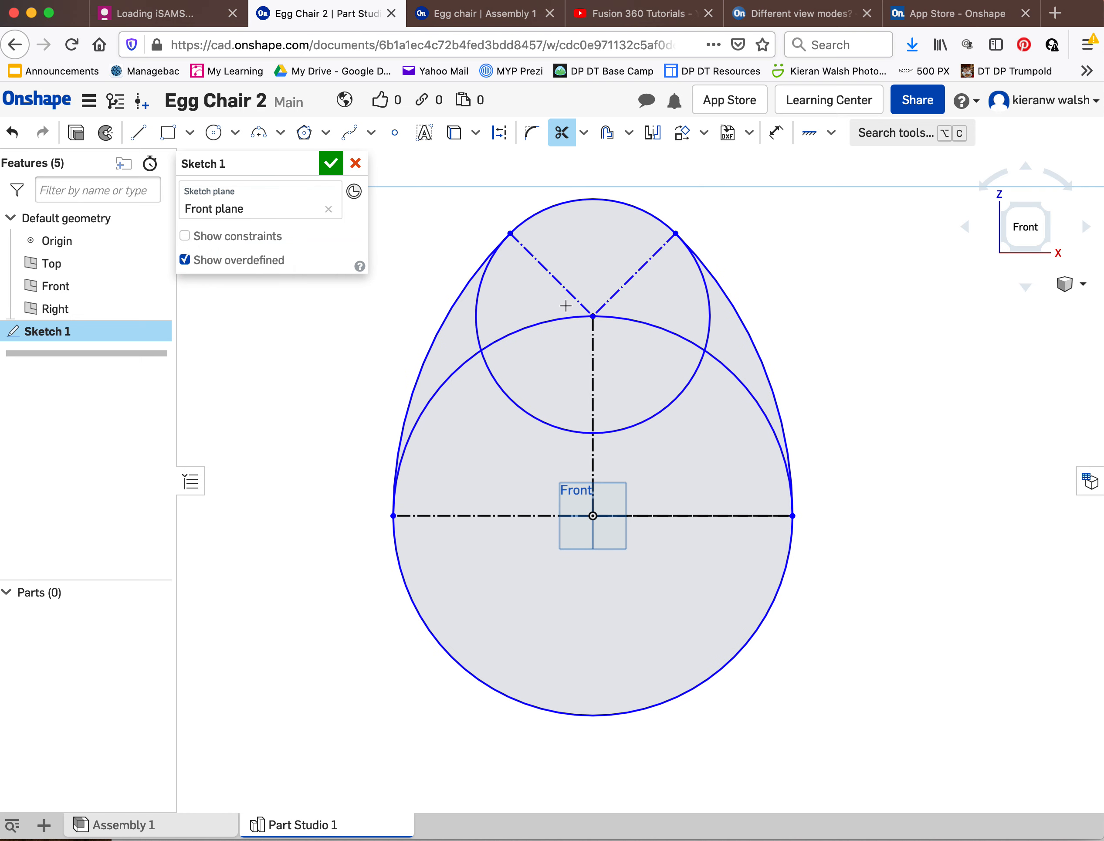
pyautogui.click(515, 398)
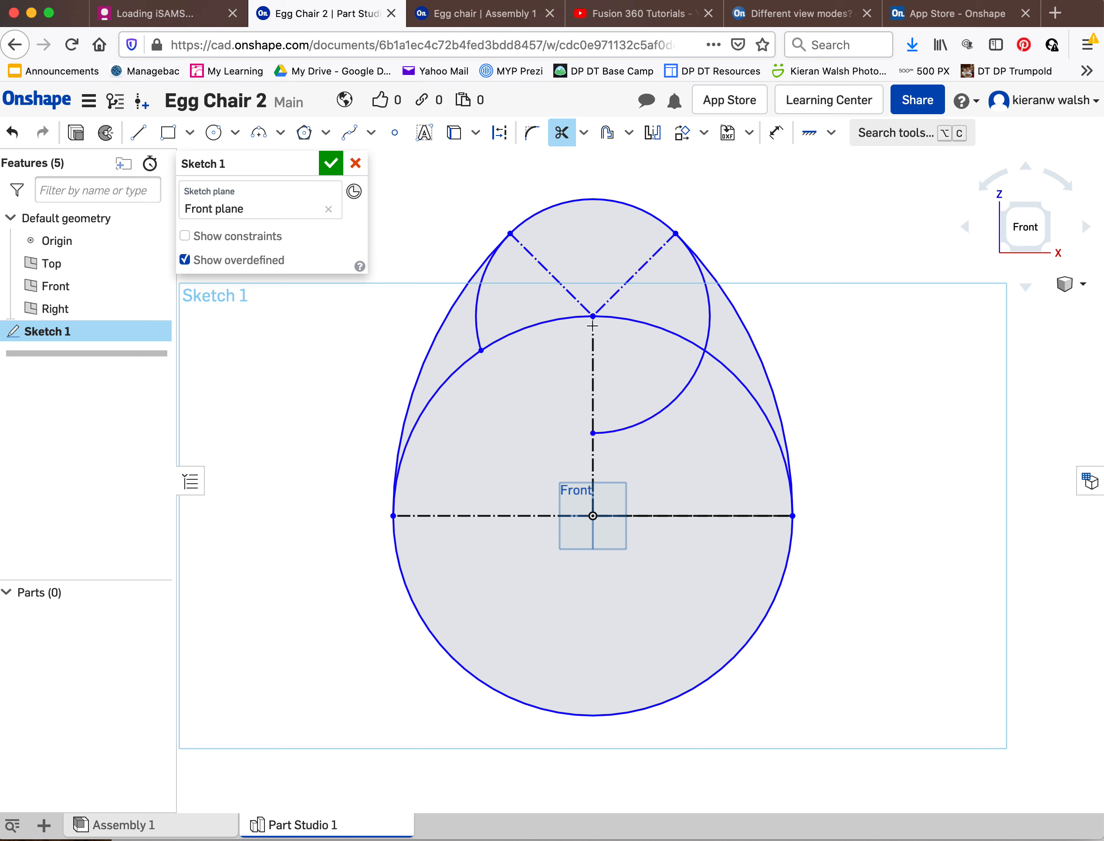
pyautogui.click(524, 332)
pyautogui.click(653, 325)
pyautogui.click(674, 397)
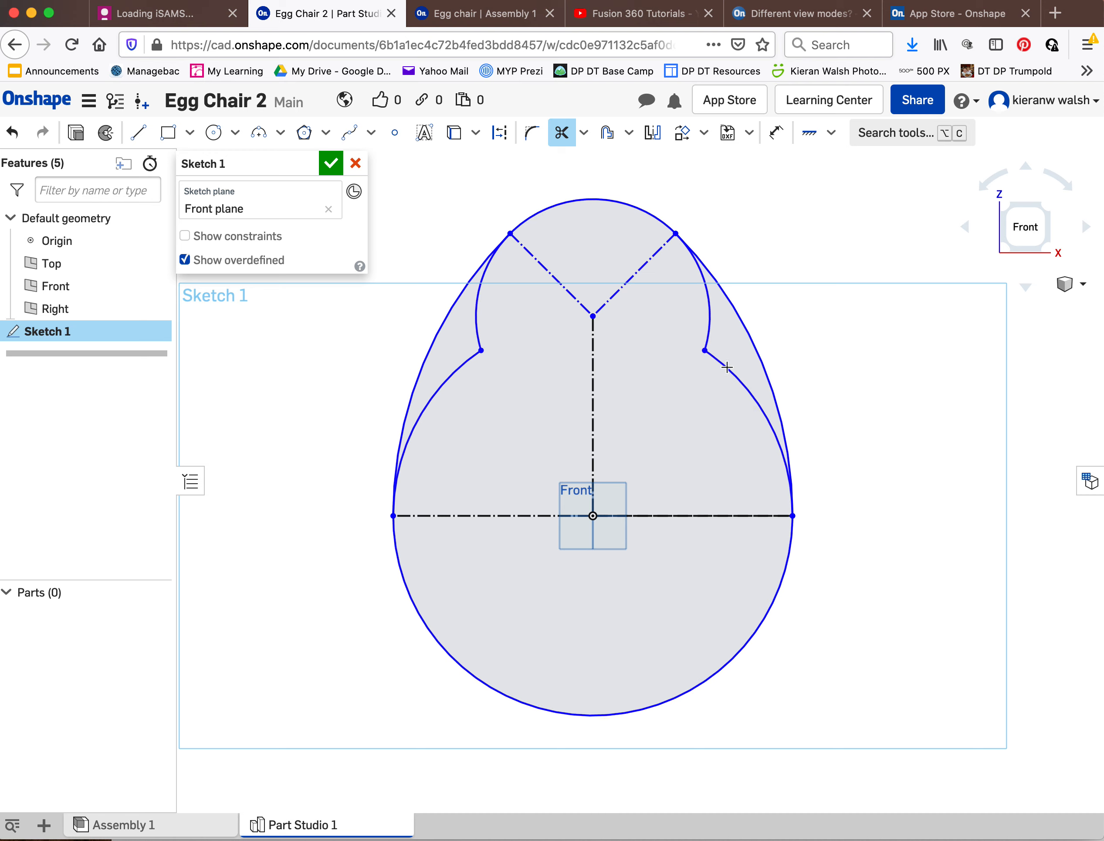
# - Trim the remaining inner arcs, both slanted lines and the vertical construction line, keeping the egg outline and horizontal construction lines
pyautogui.click(728, 367)
pyautogui.click(709, 331)
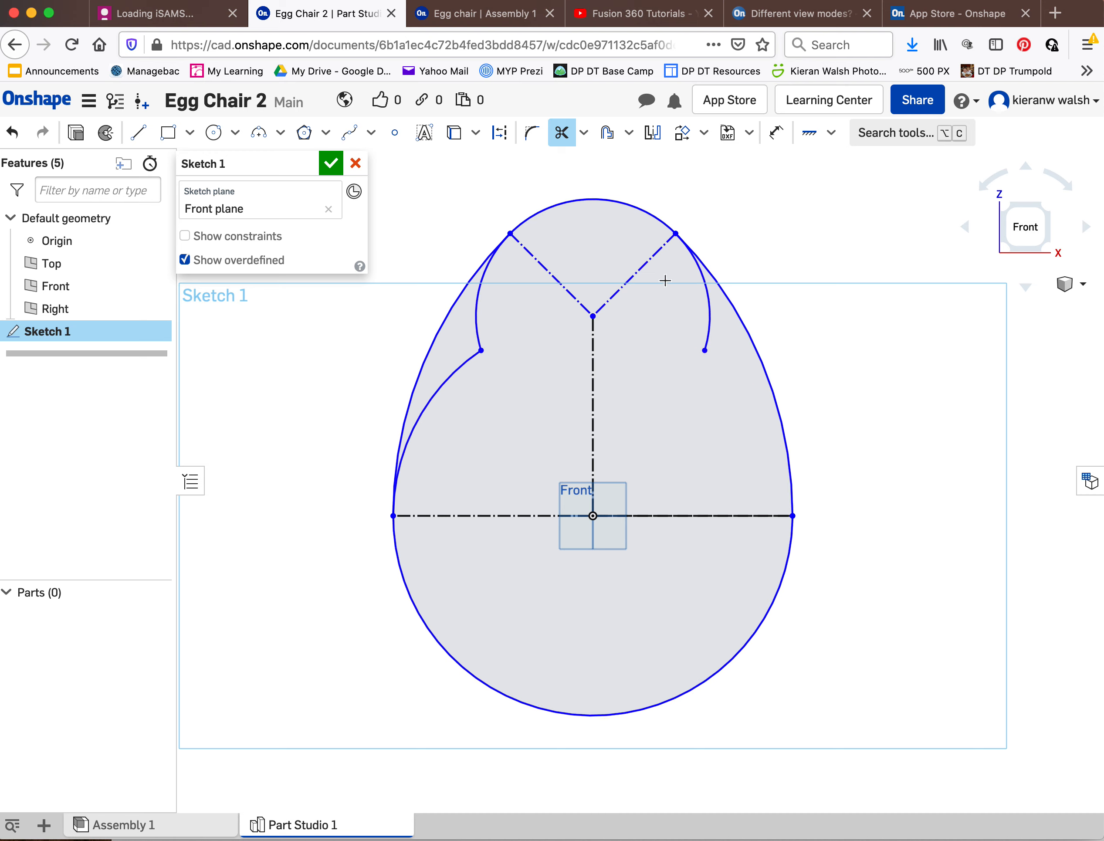
pyautogui.click(642, 262)
pyautogui.click(524, 249)
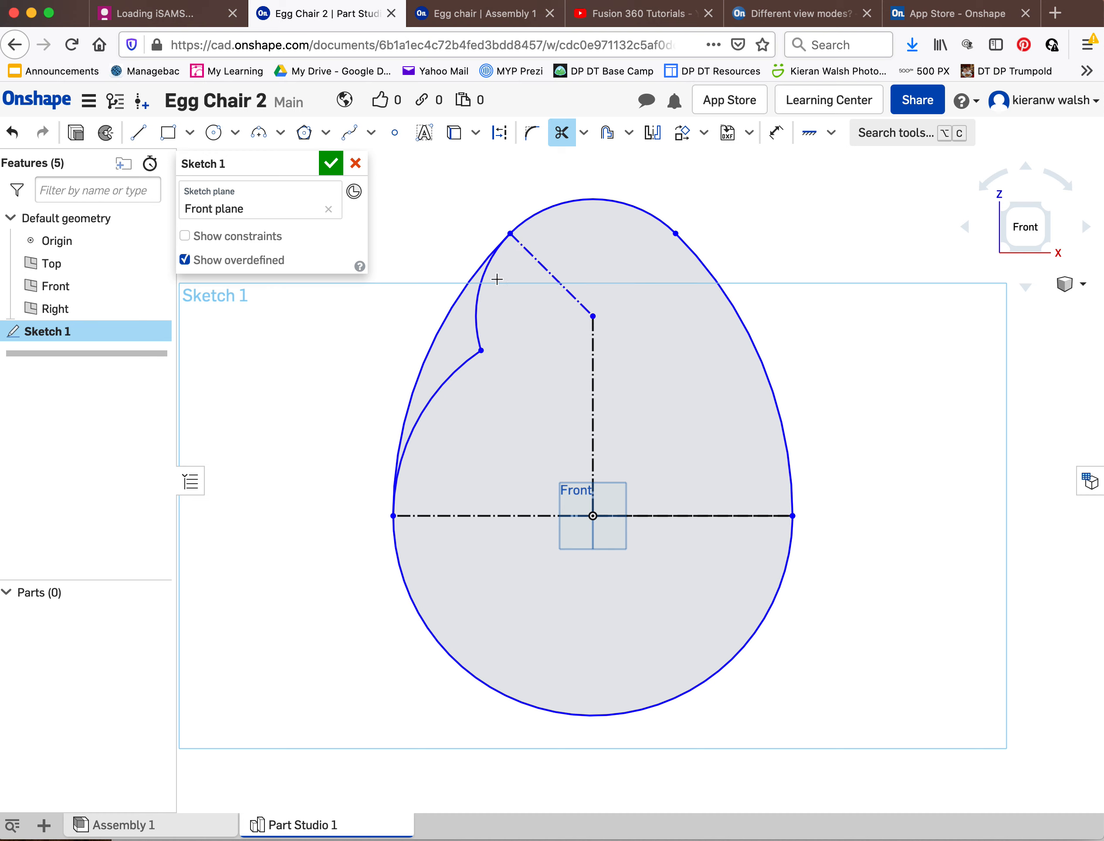
pyautogui.click(479, 297)
pyautogui.click(441, 416)
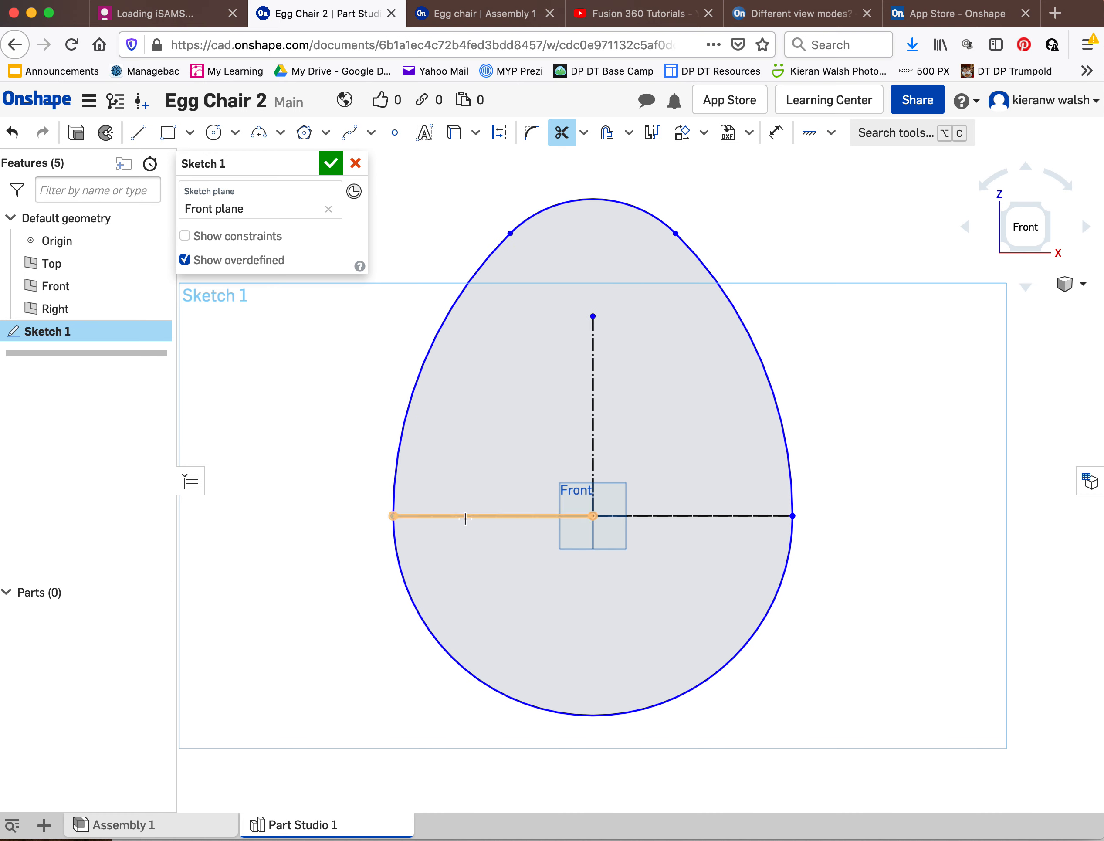
pyautogui.click(593, 434)
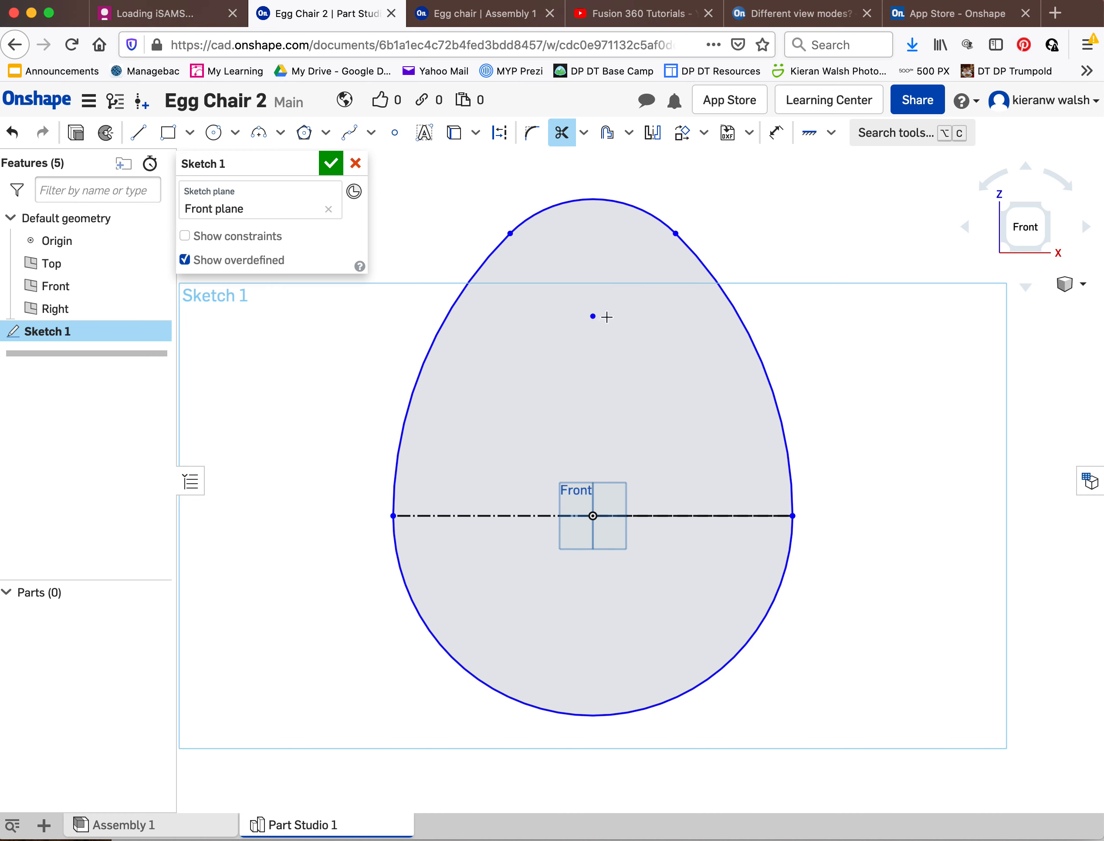
# - Draw a vertical line about 1164 mm long from the egg's topmost point through the origin to its lowest point
pyautogui.scroll(-1, 616, 325)
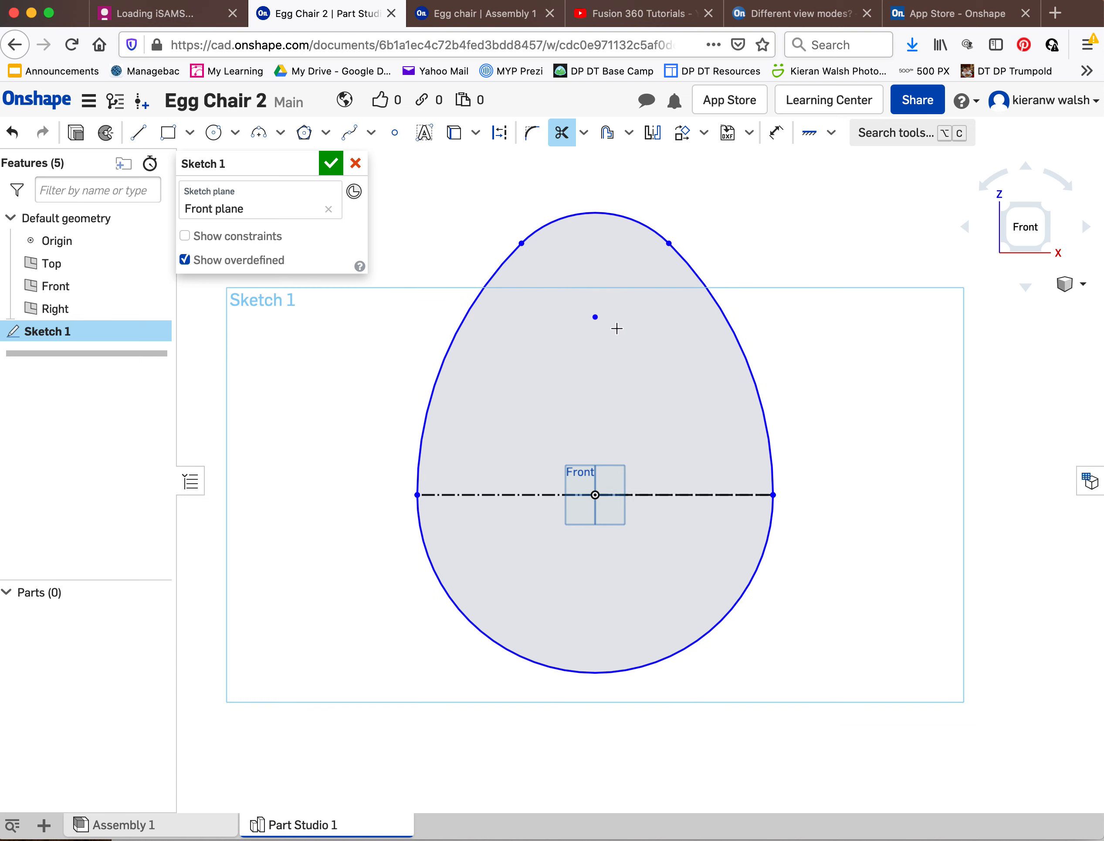
pyautogui.scroll(-1, 617, 328)
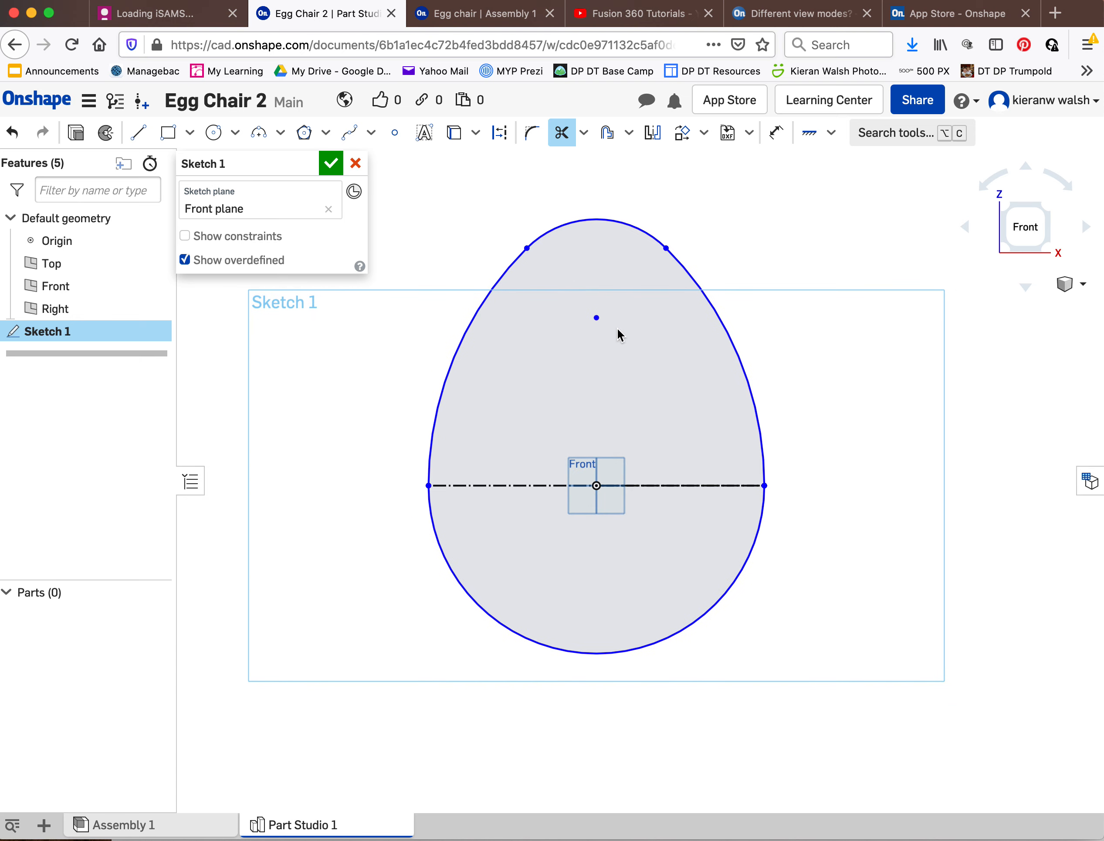
pyautogui.click(137, 135)
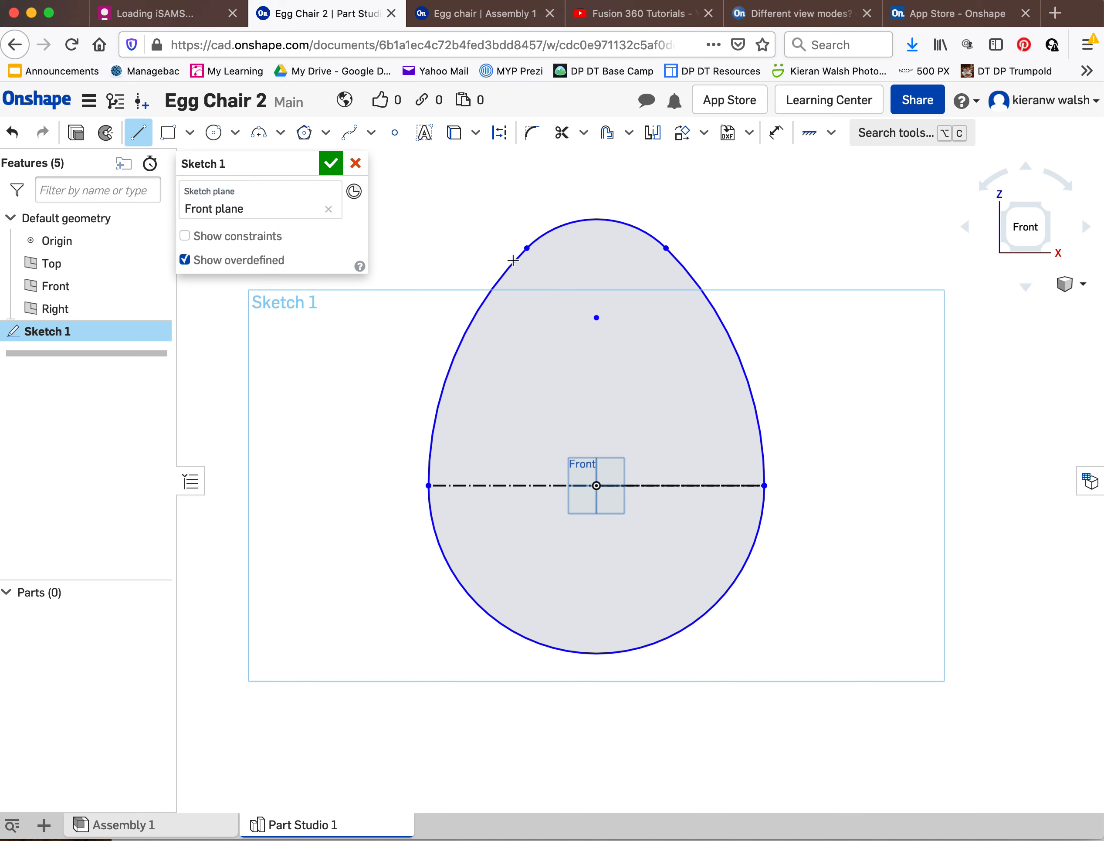
pyautogui.click(595, 220)
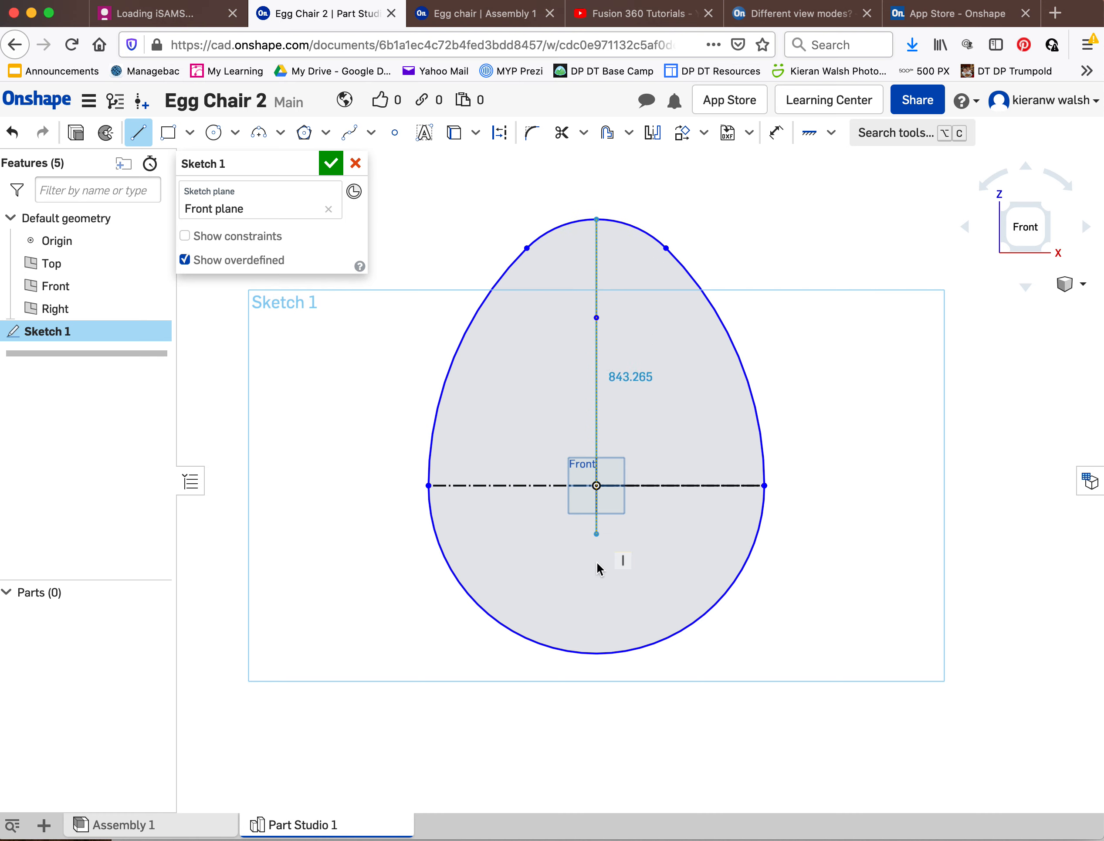
pyautogui.click(597, 653)
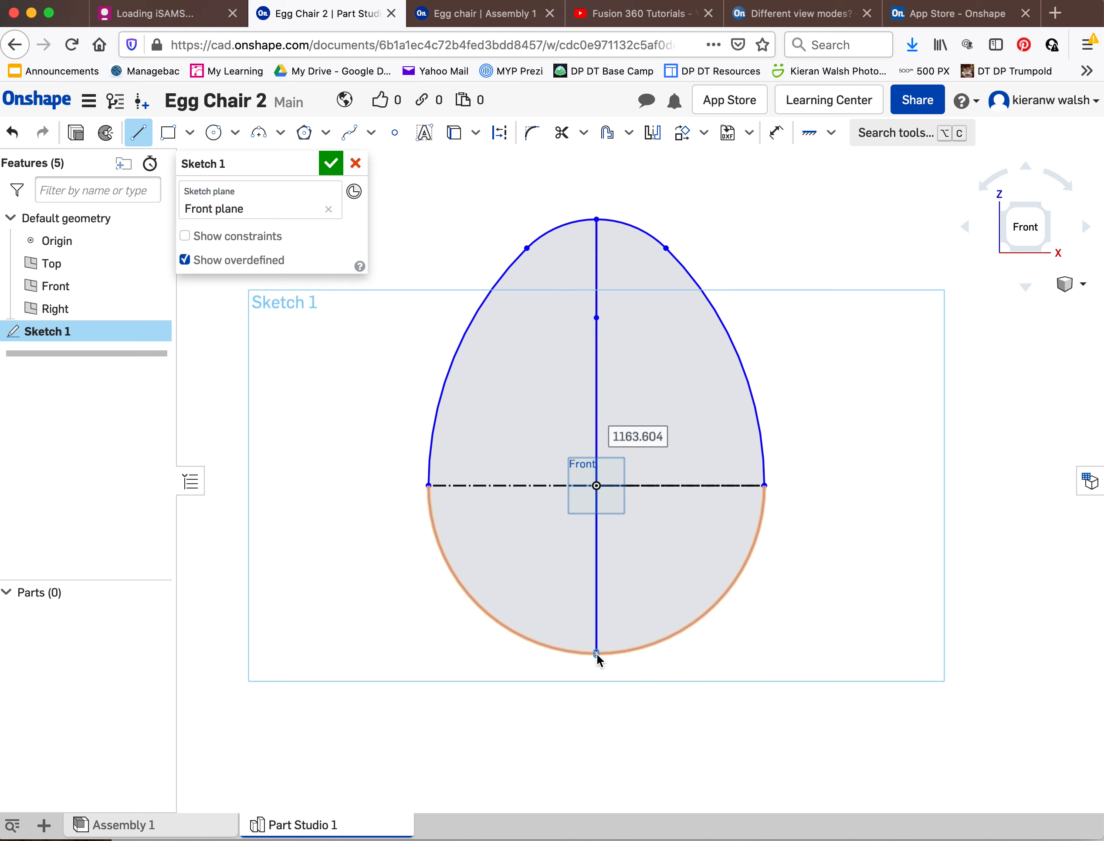
pyautogui.press('Escape')
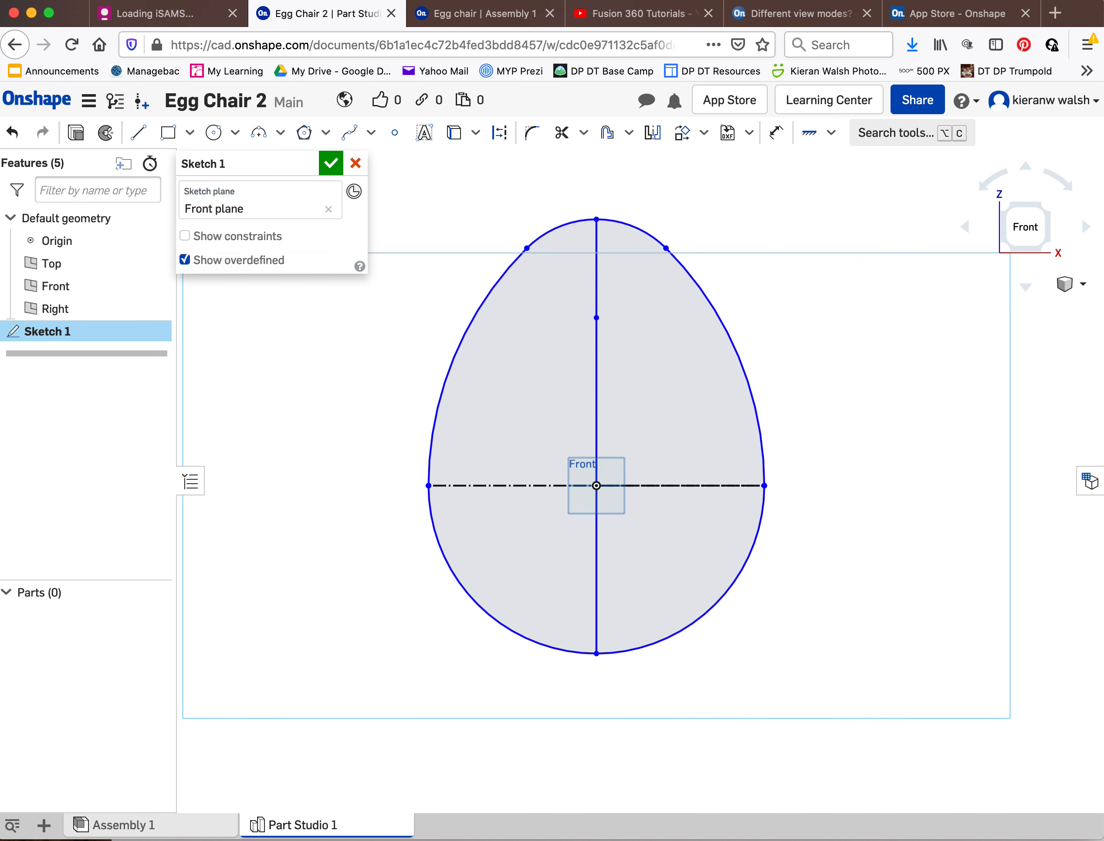
# - Trim the three arcs on the right side of the vertical line, leaving a half-egg profile
pyautogui.click(561, 133)
pyautogui.click(630, 225)
pyautogui.click(690, 276)
pyautogui.click(758, 537)
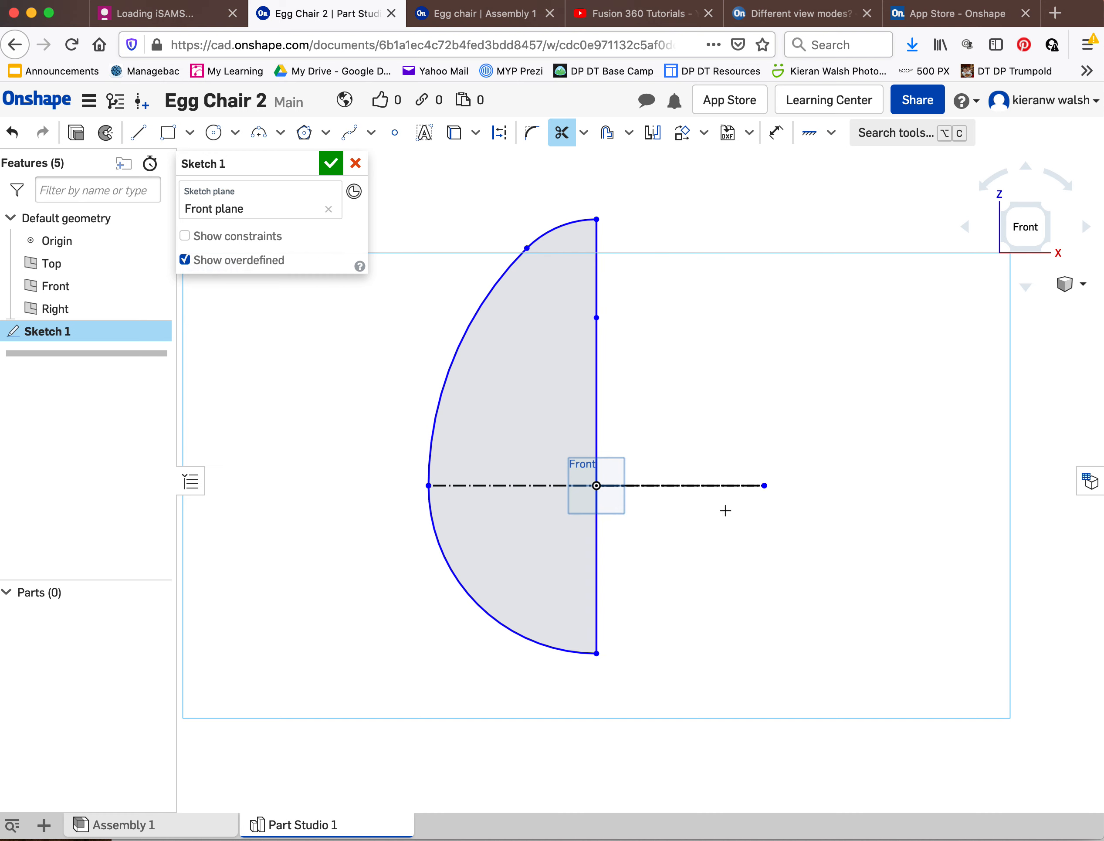
# - Dimension the vertical line's length, placing the dimension to the right of the half-egg and keeping the drawn value
pyautogui.click(776, 133)
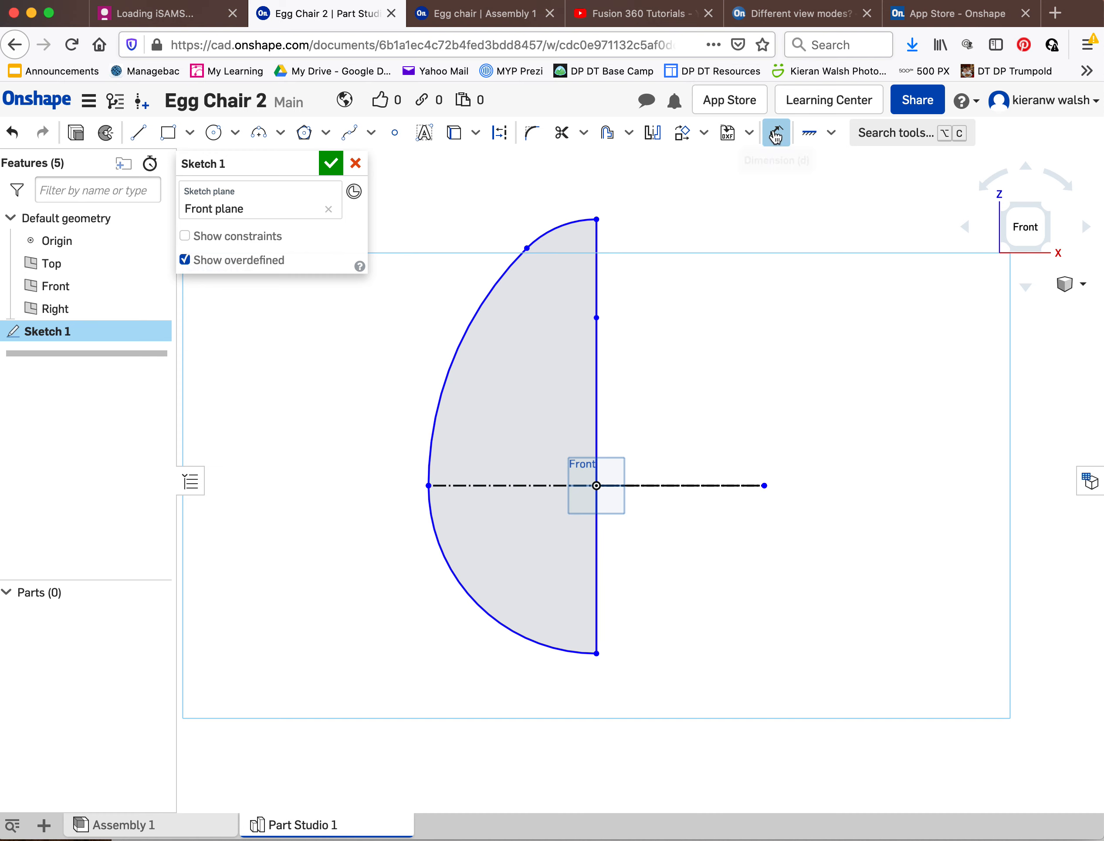
pyautogui.click(595, 396)
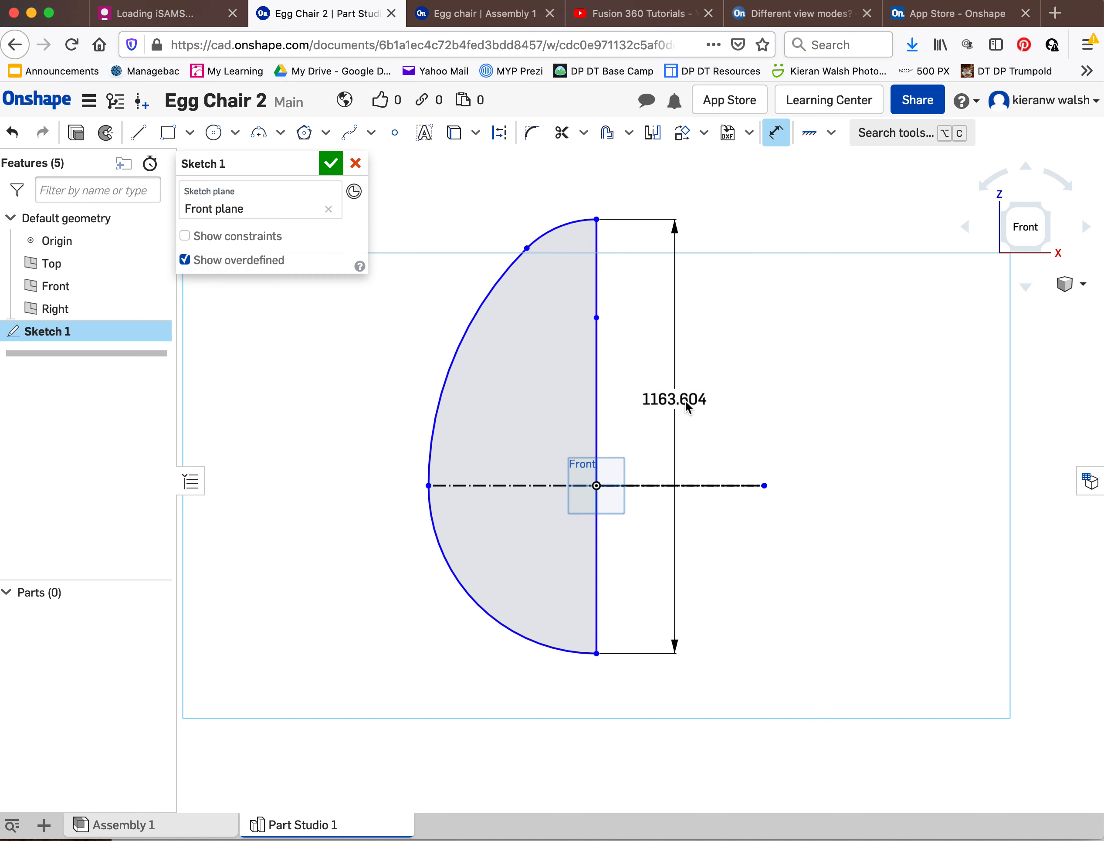
pyautogui.click(824, 419)
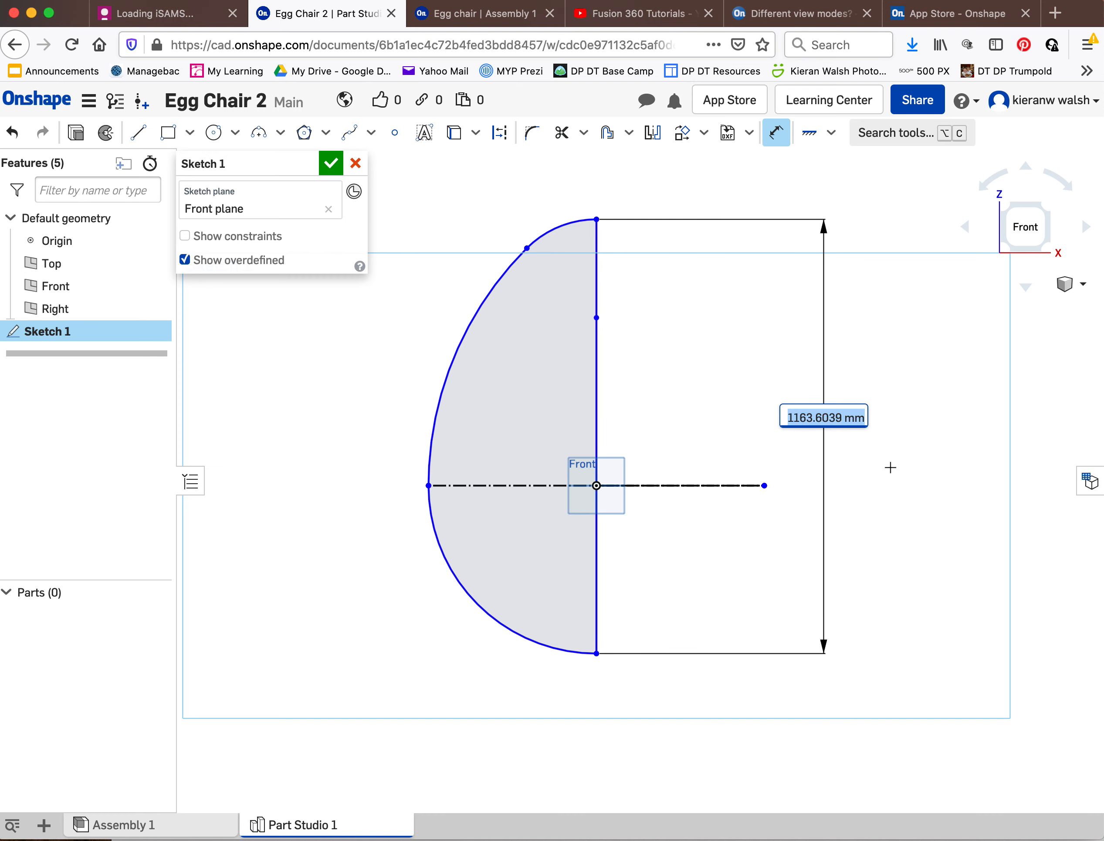
pyautogui.press('Return')
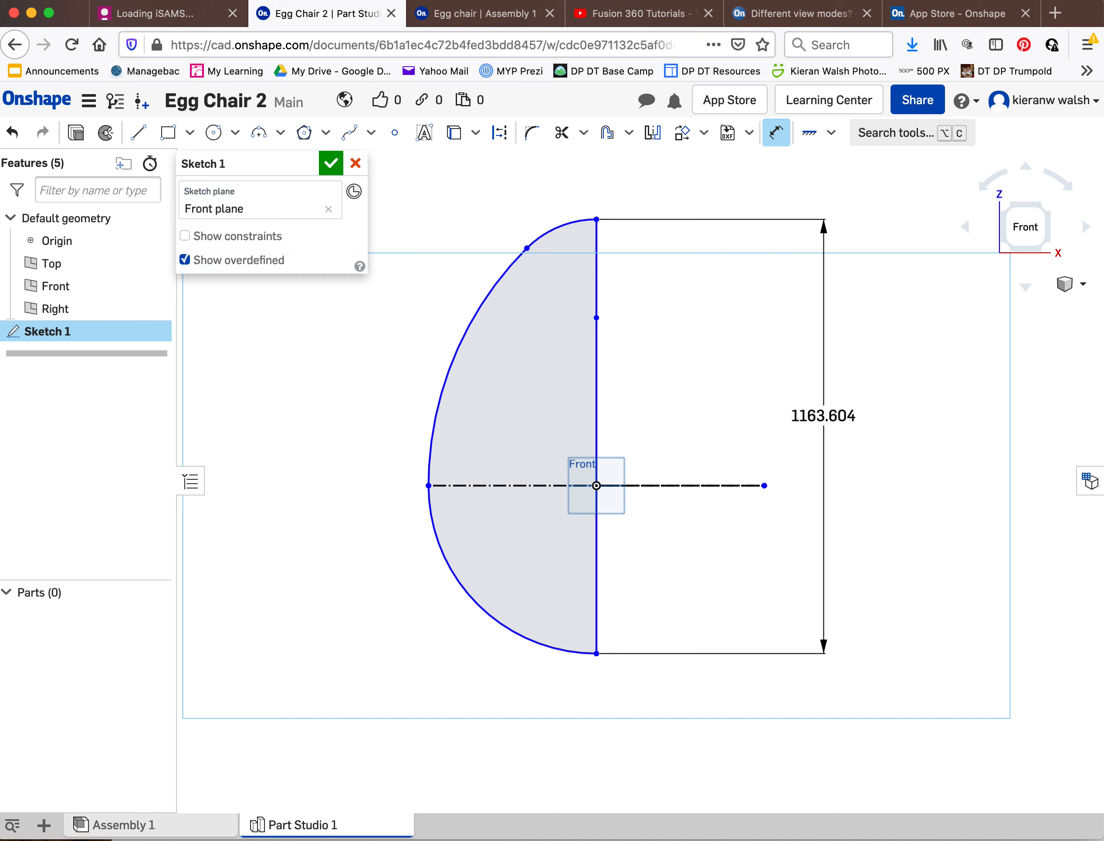
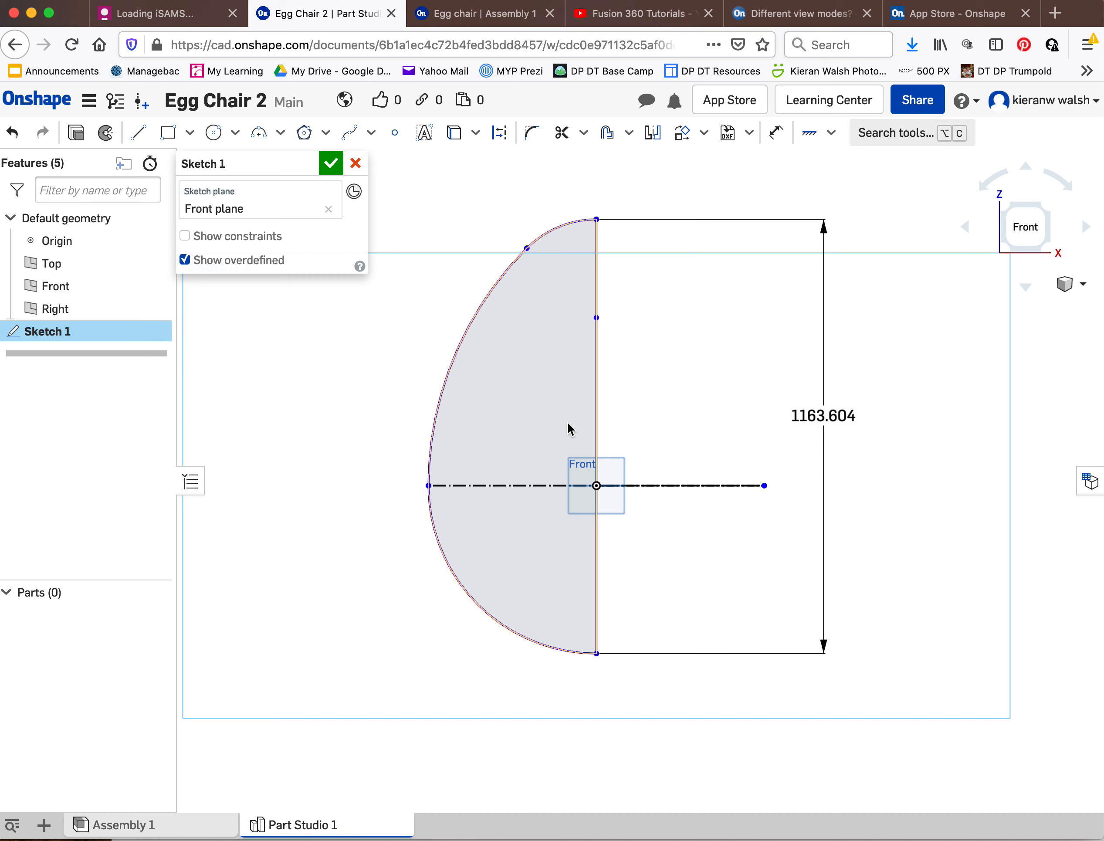
# - Offset the three connected arcs of the half-egg inward by 10 mm
pyautogui.click(608, 137)
pyautogui.click(545, 233)
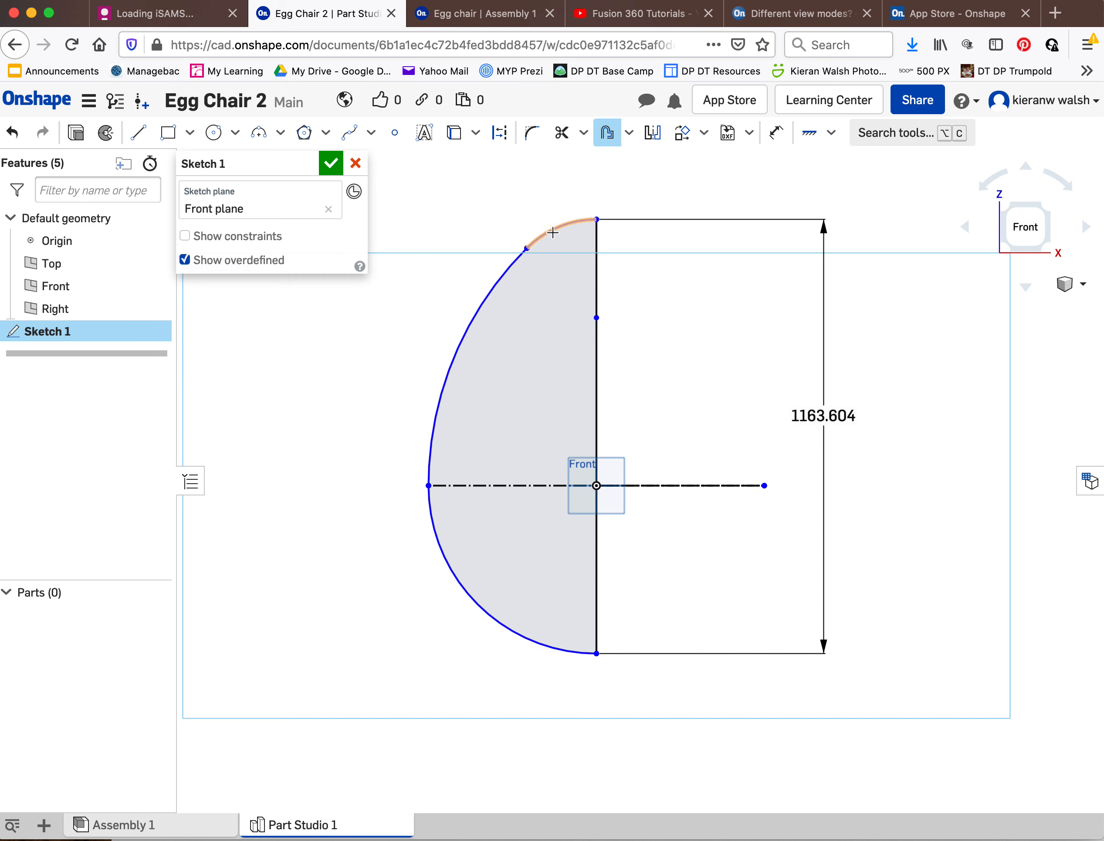
pyautogui.click(514, 259)
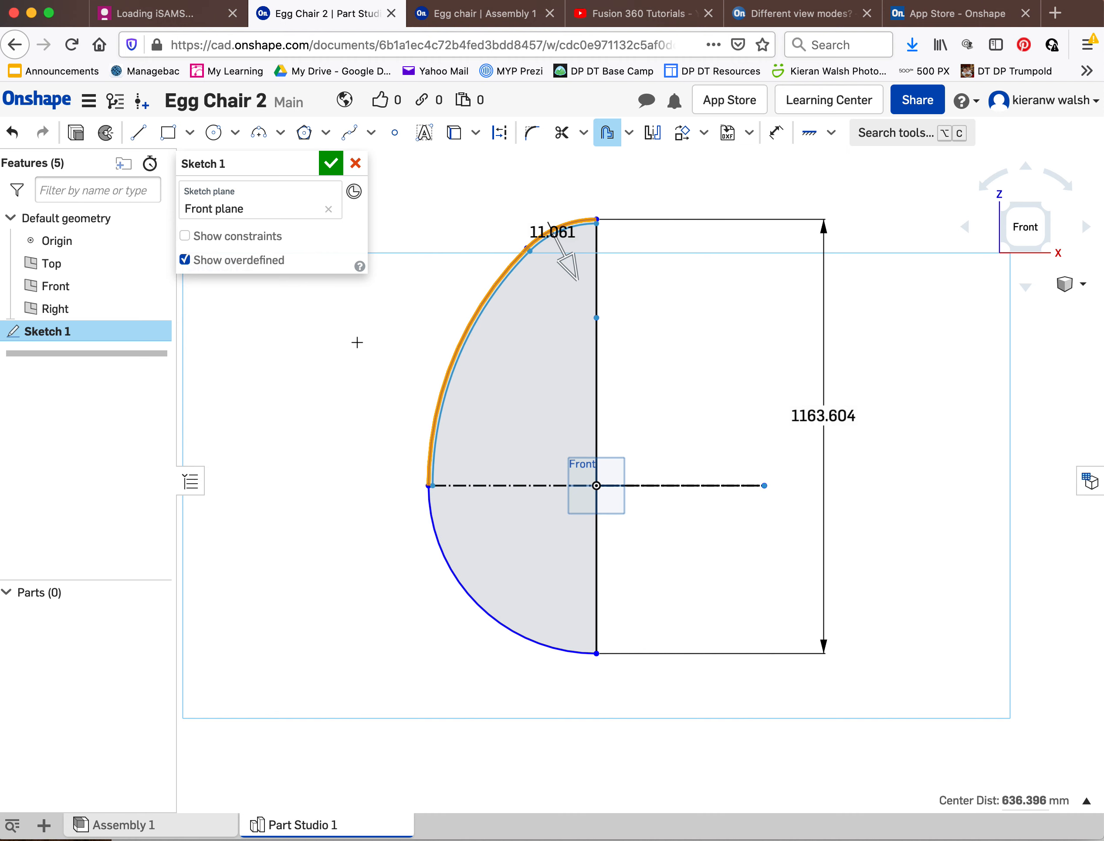
pyautogui.click(438, 528)
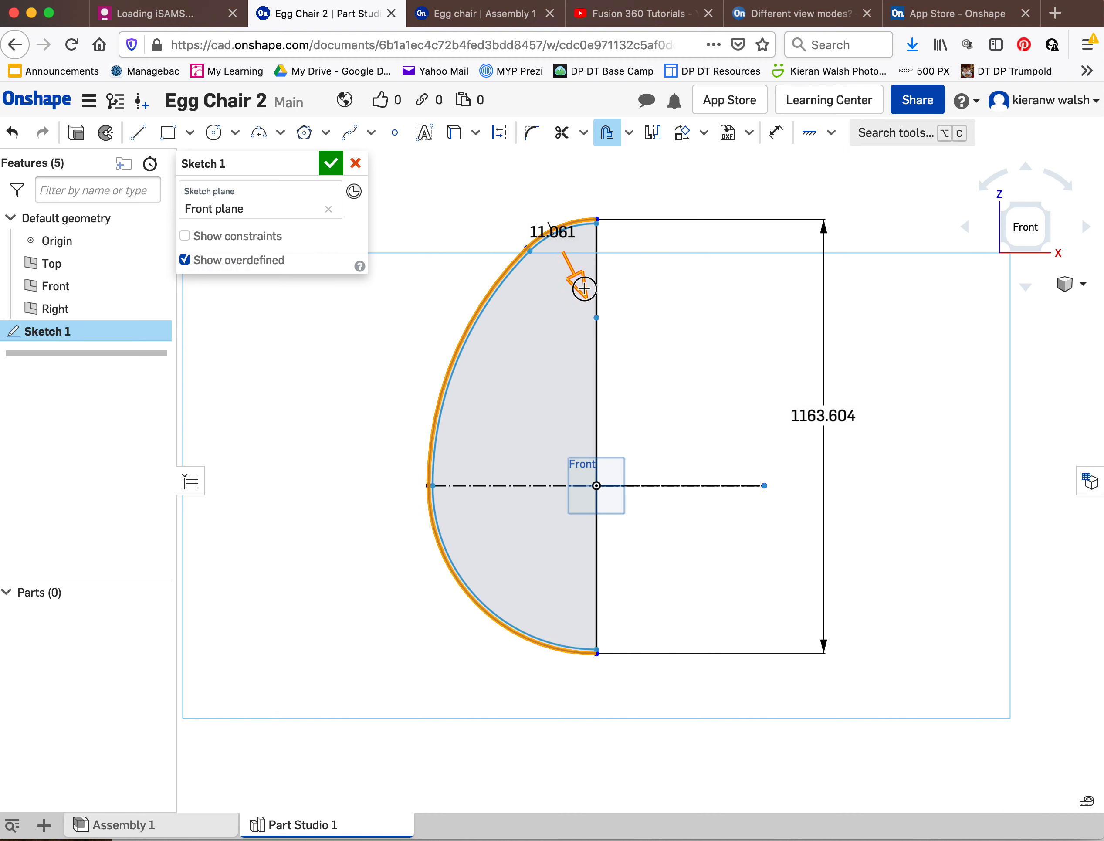
pyautogui.moveTo(582, 288); pyautogui.dragTo(557, 243)
pyautogui.doubleClick(557, 244)
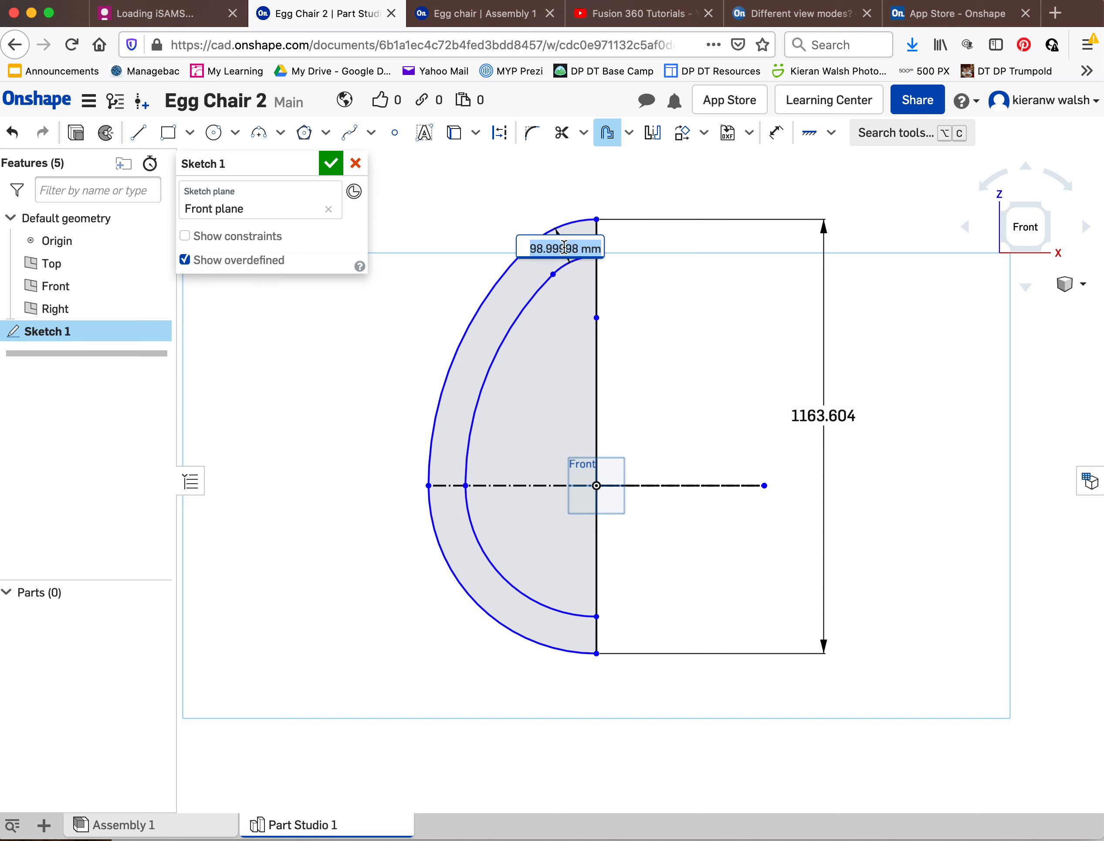
pyautogui.write('10')
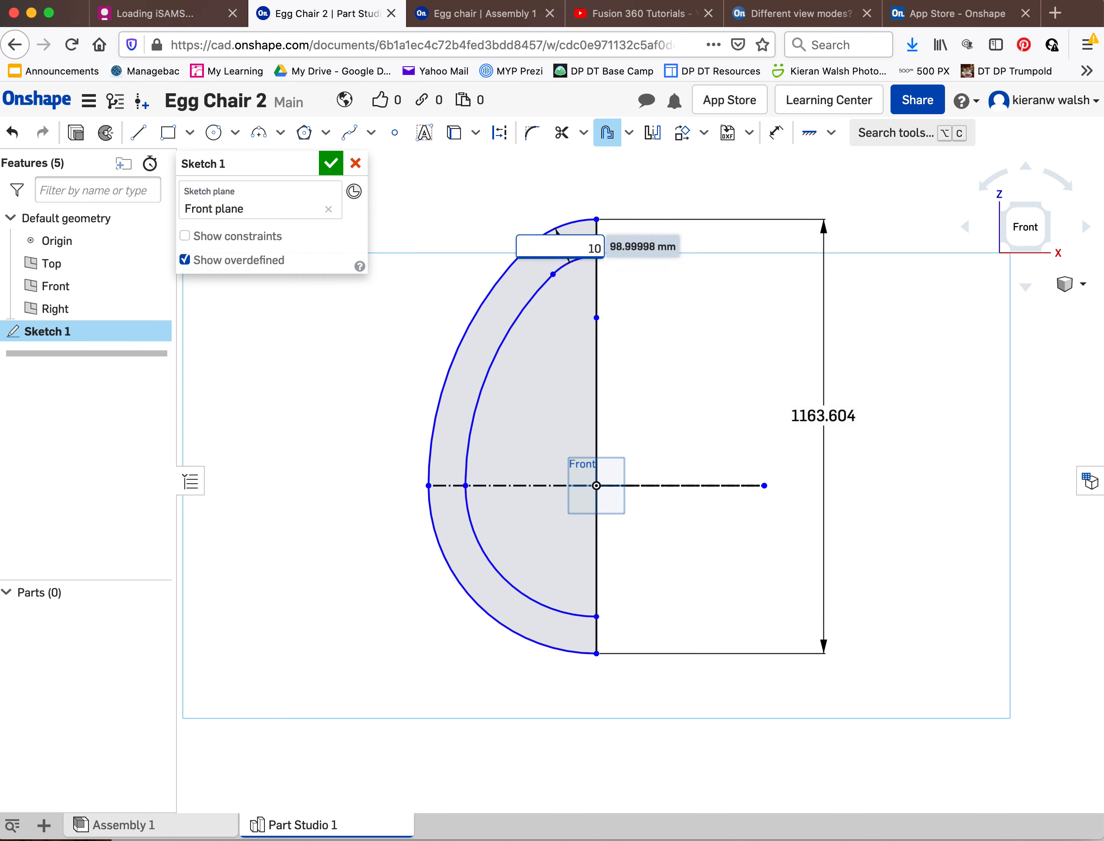
pyautogui.press('Return')
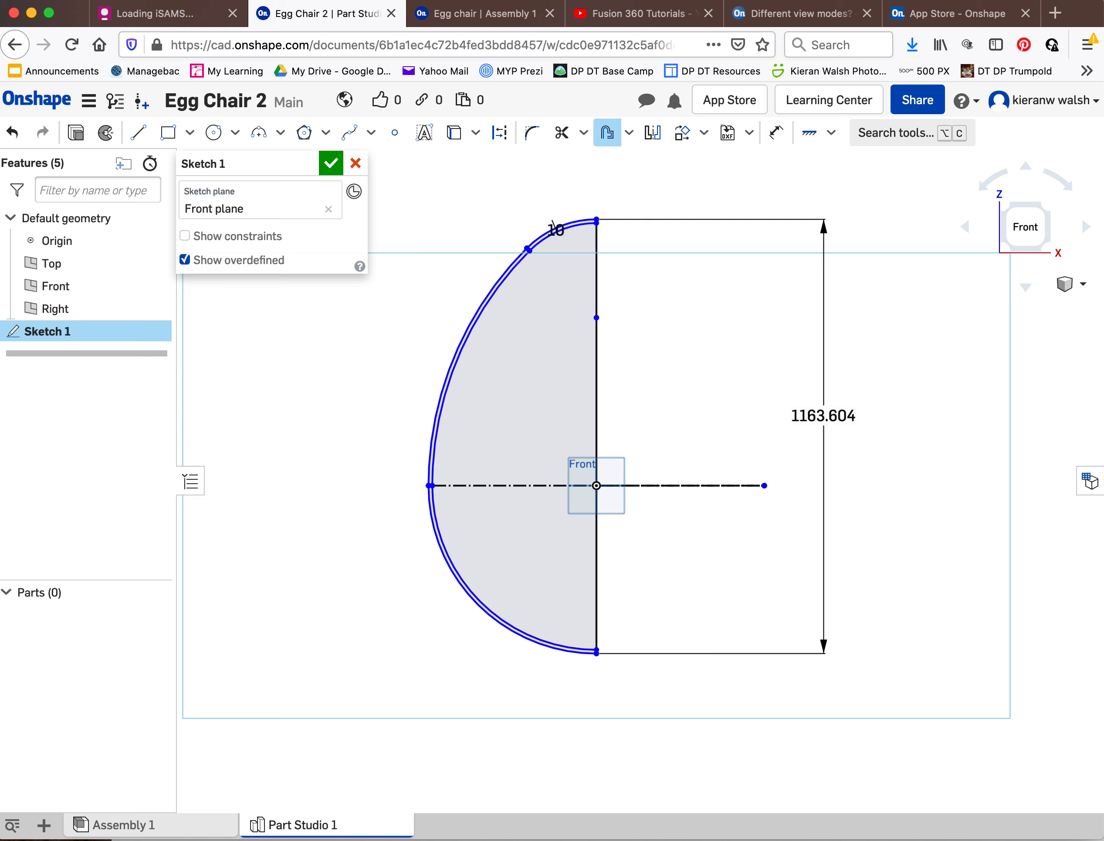
pyautogui.scroll(2, 536, 203)
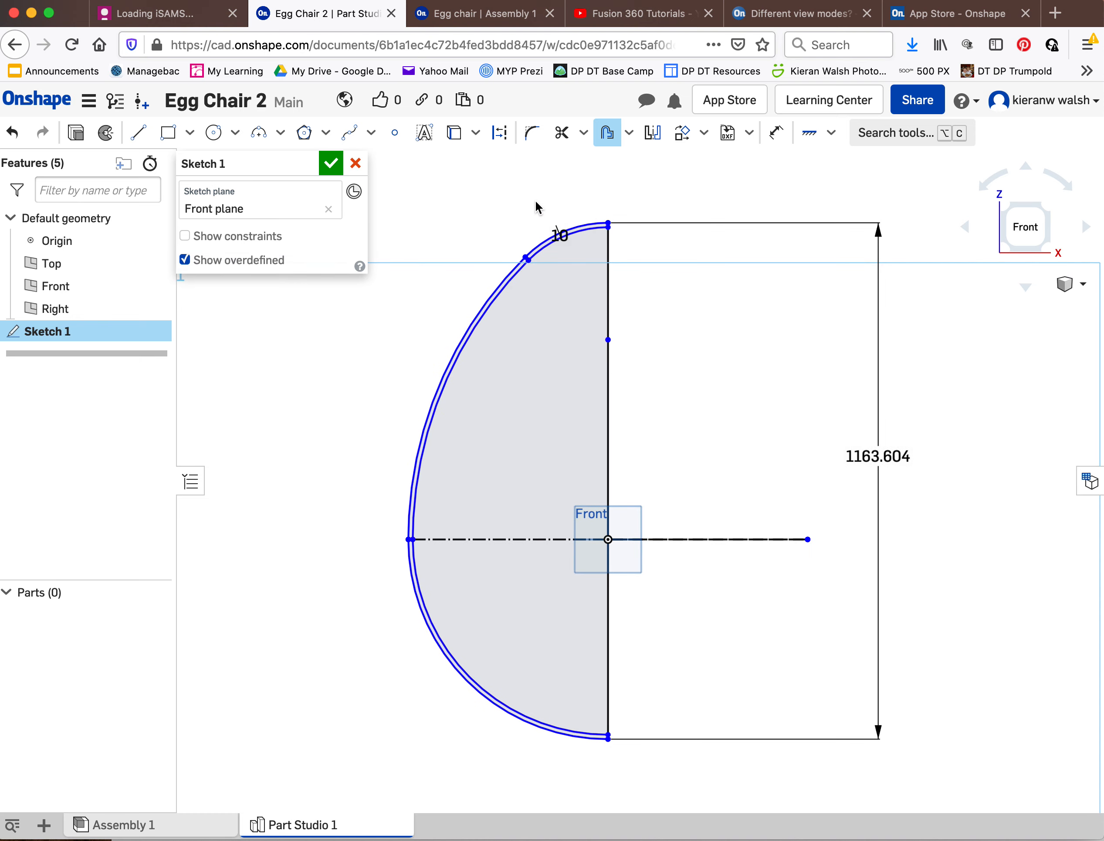
pyautogui.scroll(-1, 536, 203)
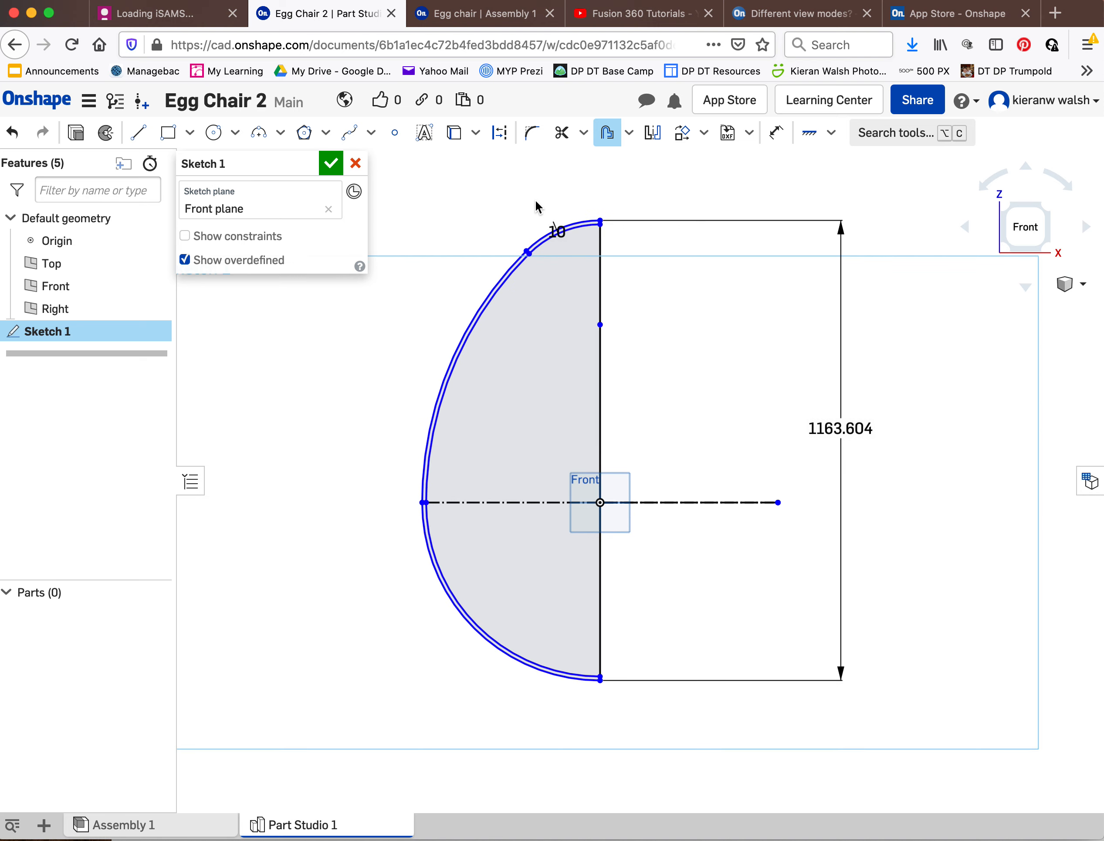
pyautogui.scroll(2, 563, 228)
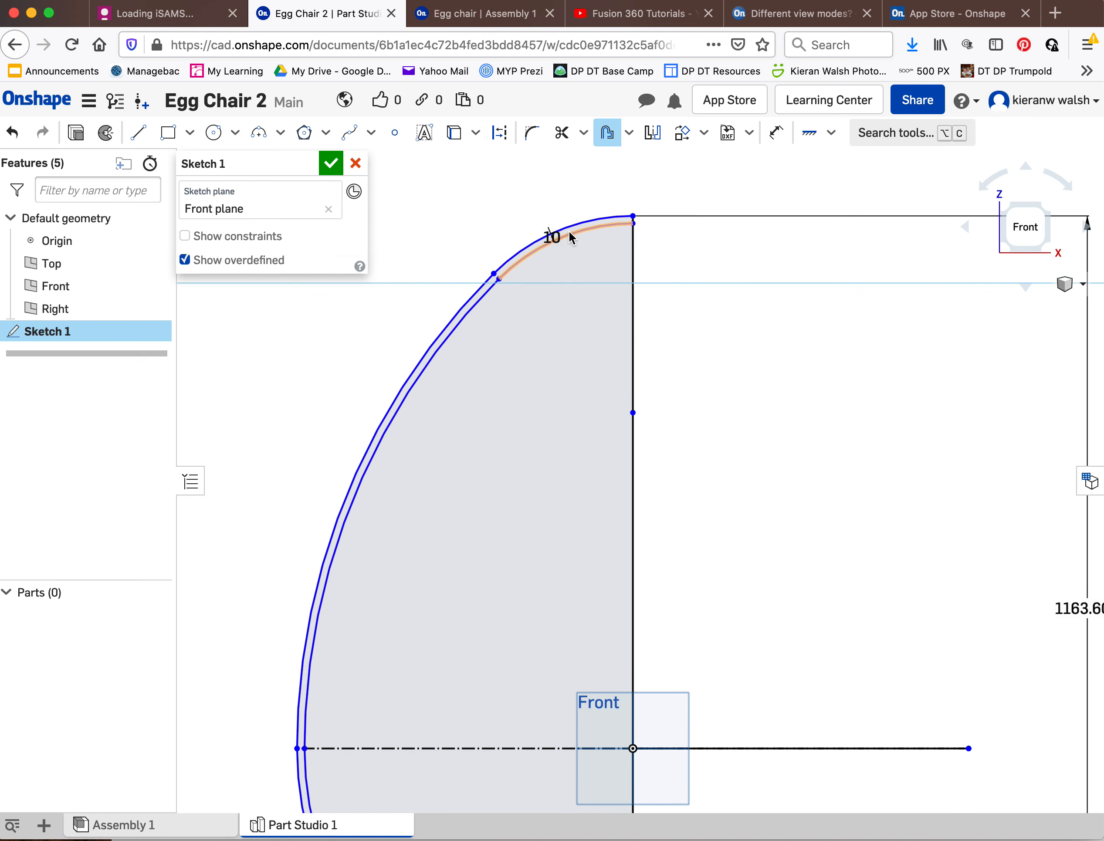
pyautogui.scroll(-1, 568, 232)
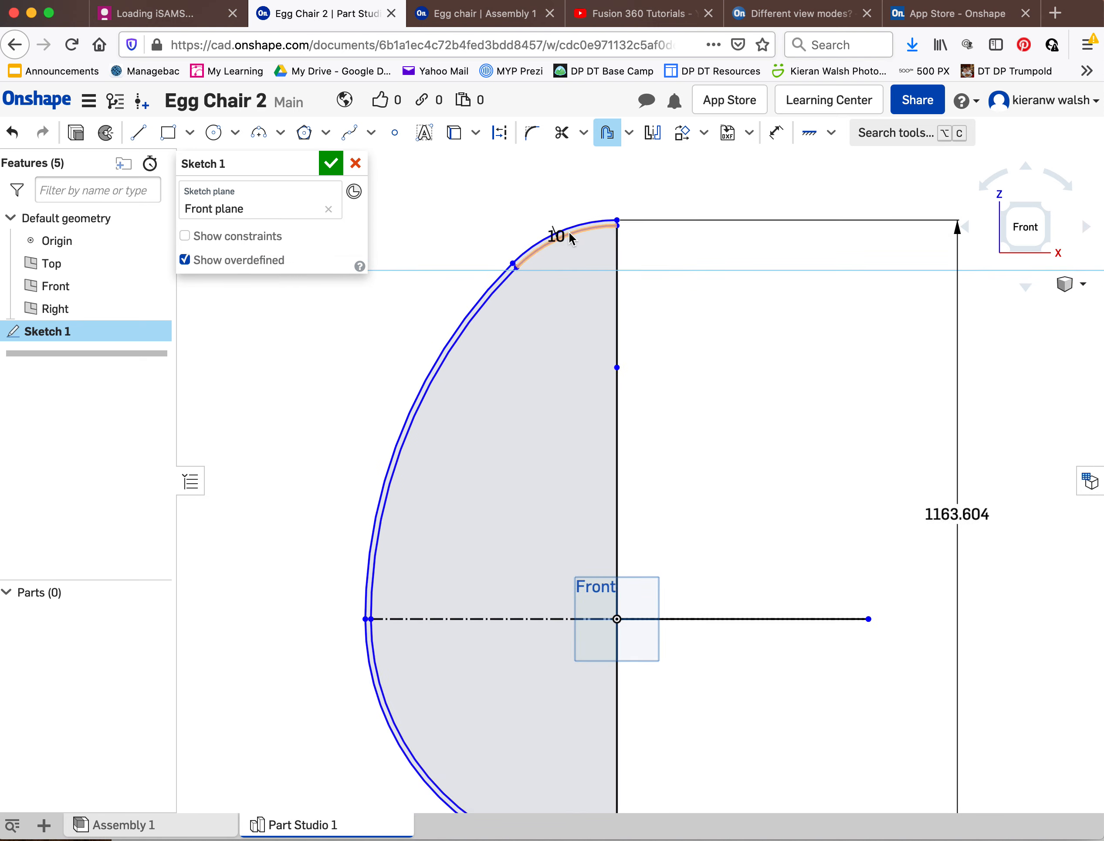
pyautogui.scroll(-2, 568, 231)
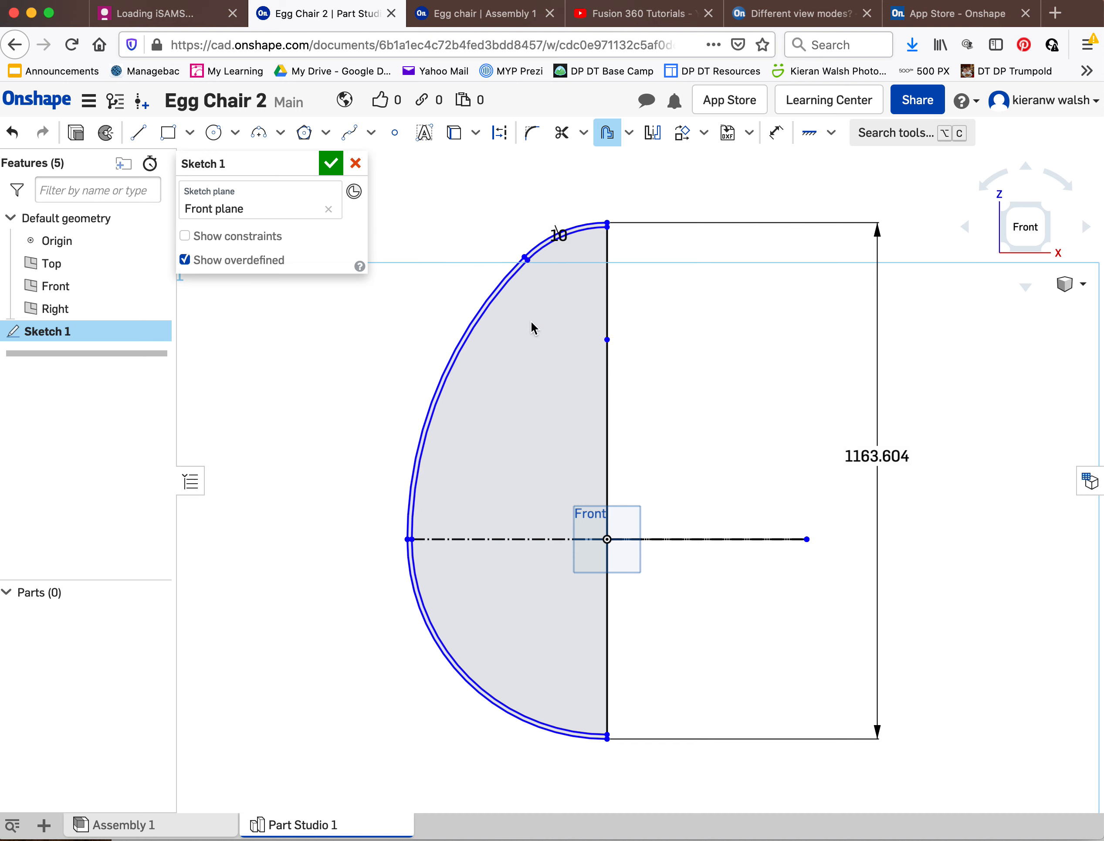
# - Draw a horizontal line about 342 mm long from the vertical line to the inner arc in the lower half of the egg
pyautogui.click(141, 136)
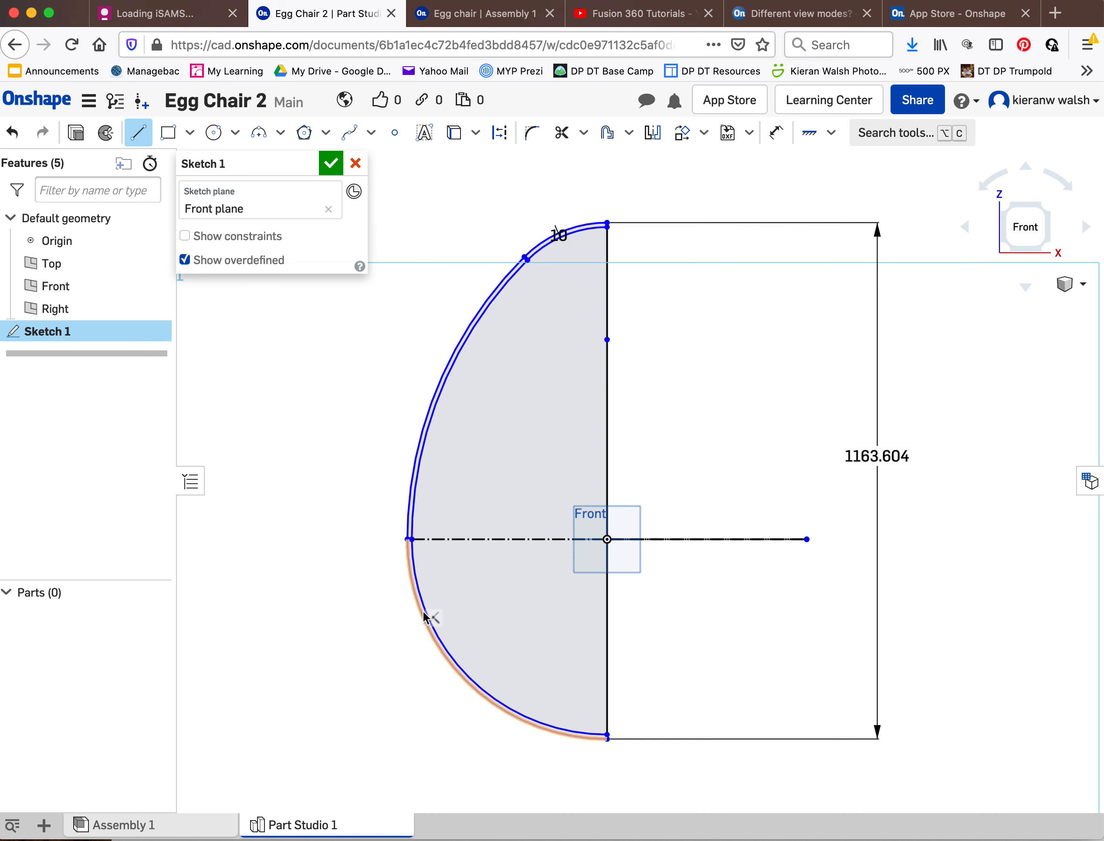
pyautogui.click(606, 661)
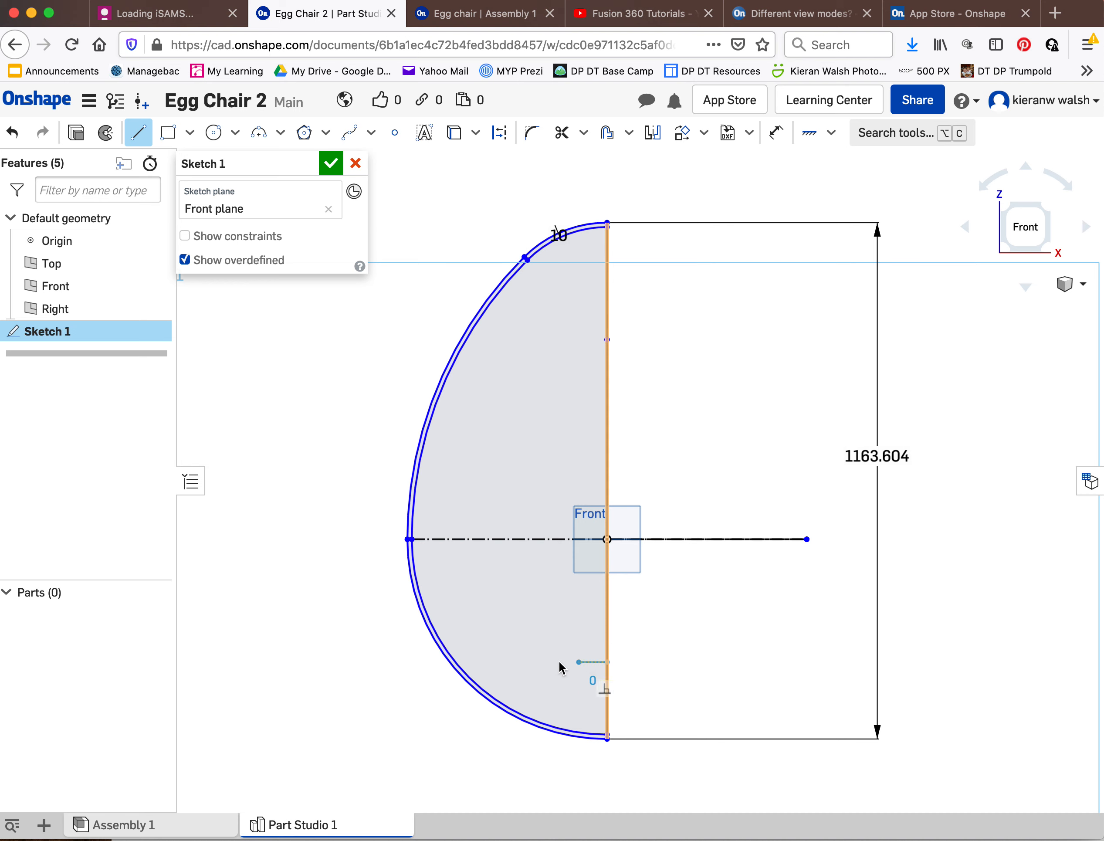
pyautogui.click(458, 662)
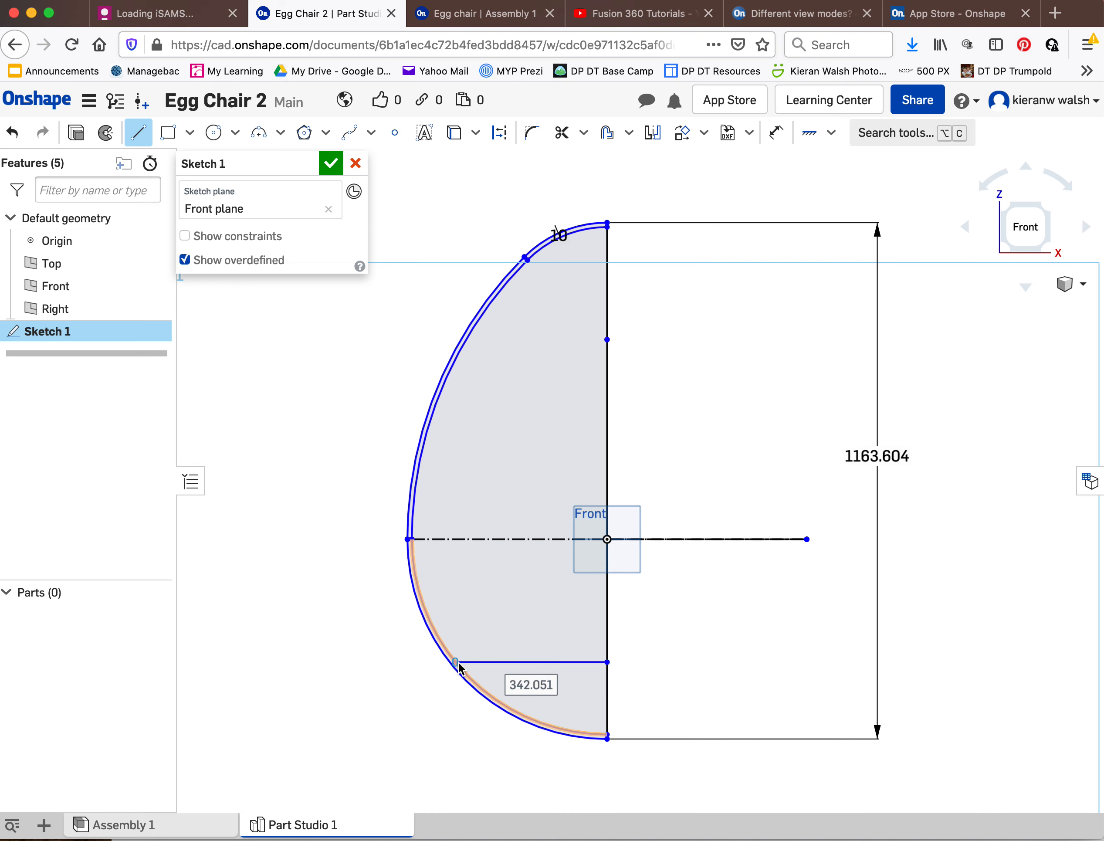
pyautogui.press('Escape')
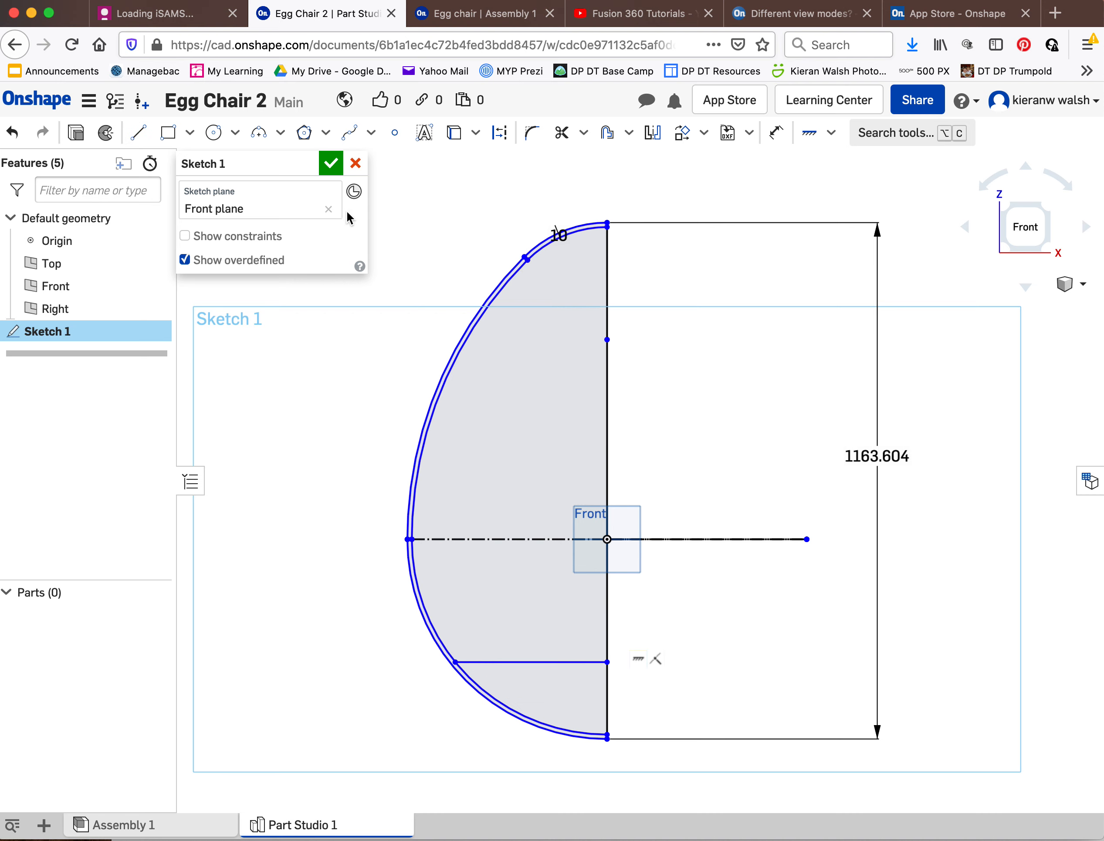
# - Dimension the horizontal line at 175 mm above the egg's lowest point, placing the dimension to the right of the profile
pyautogui.click(776, 133)
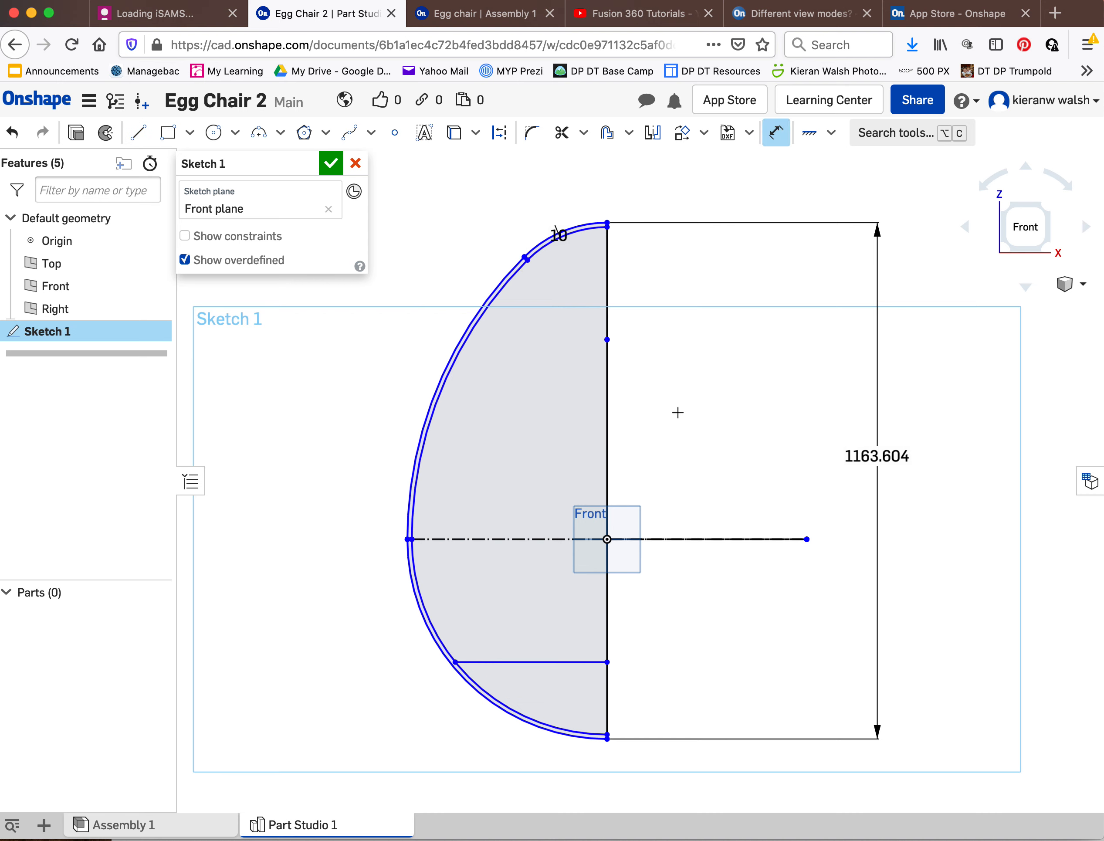
pyautogui.click(570, 663)
pyautogui.scroll(5, 614, 741)
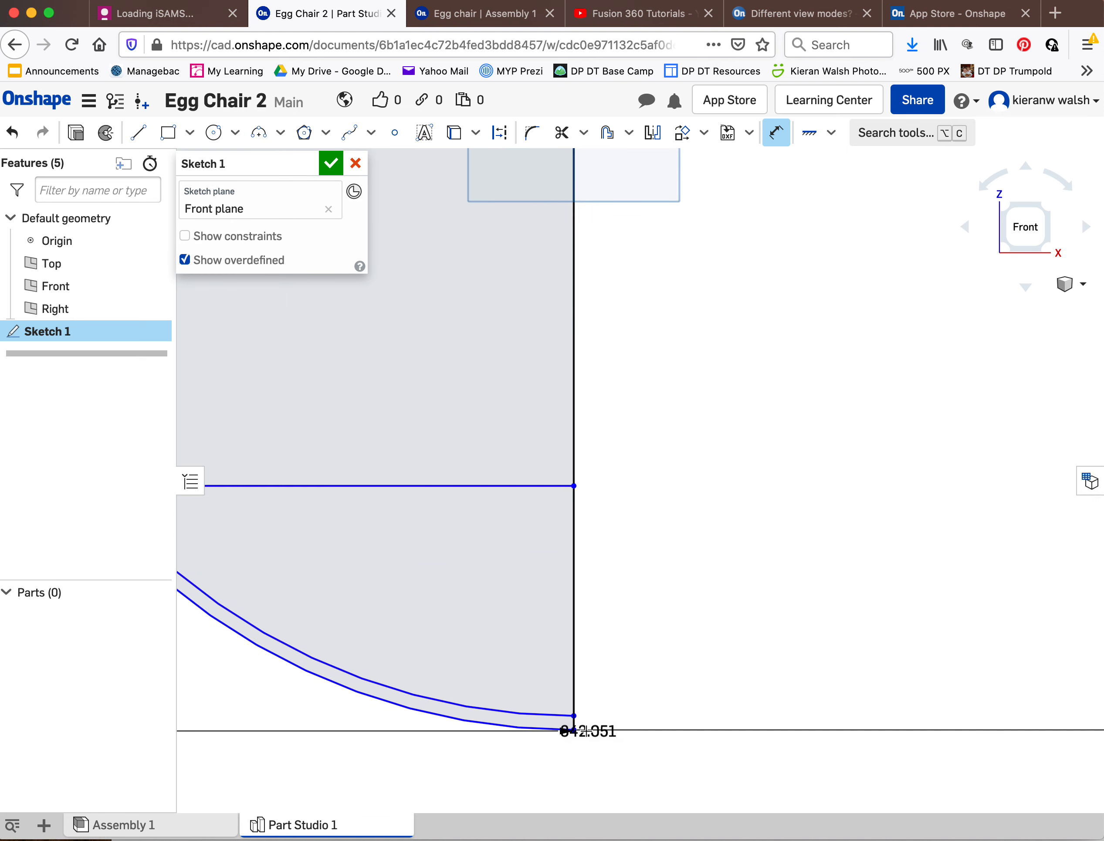
pyautogui.click(574, 729)
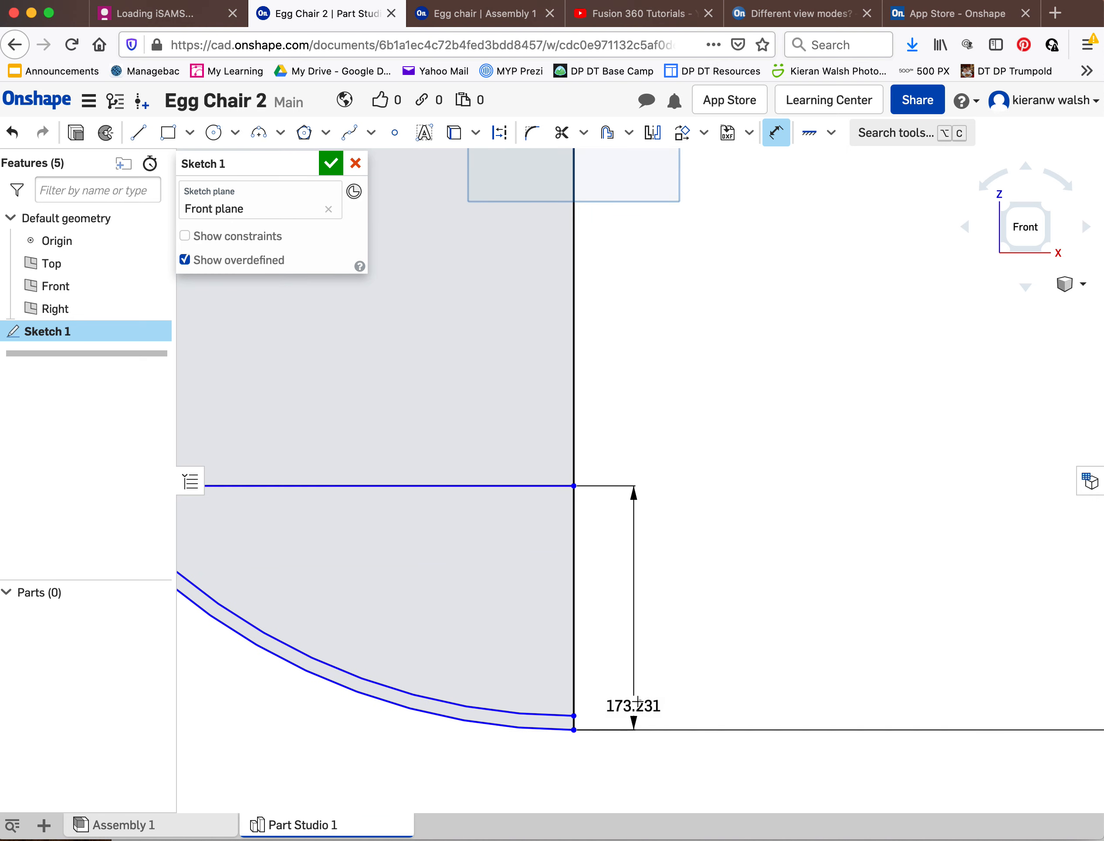
pyautogui.click(697, 627)
pyautogui.write('175')
pyautogui.press('Return')
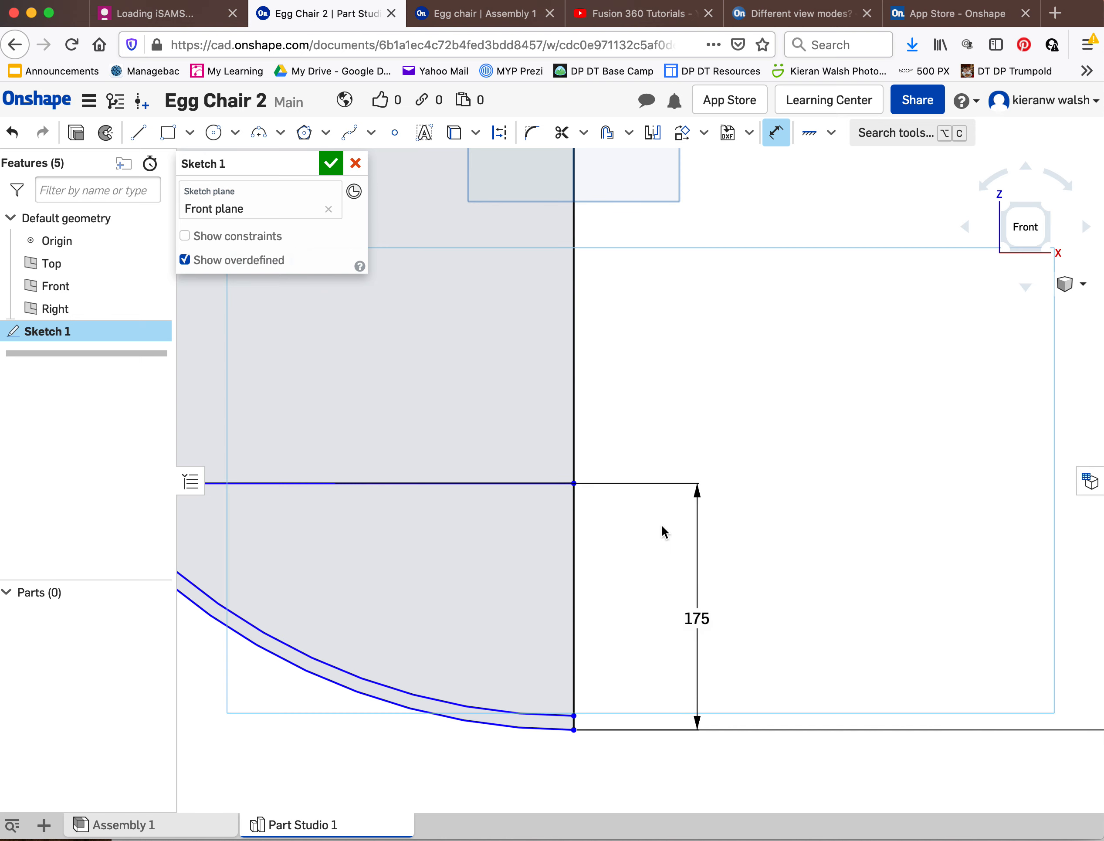
# - Draw a 50 mm wide, 300 mm high rectangle downward from the point where the horizontal line meets the vertical line
pyautogui.press('f')
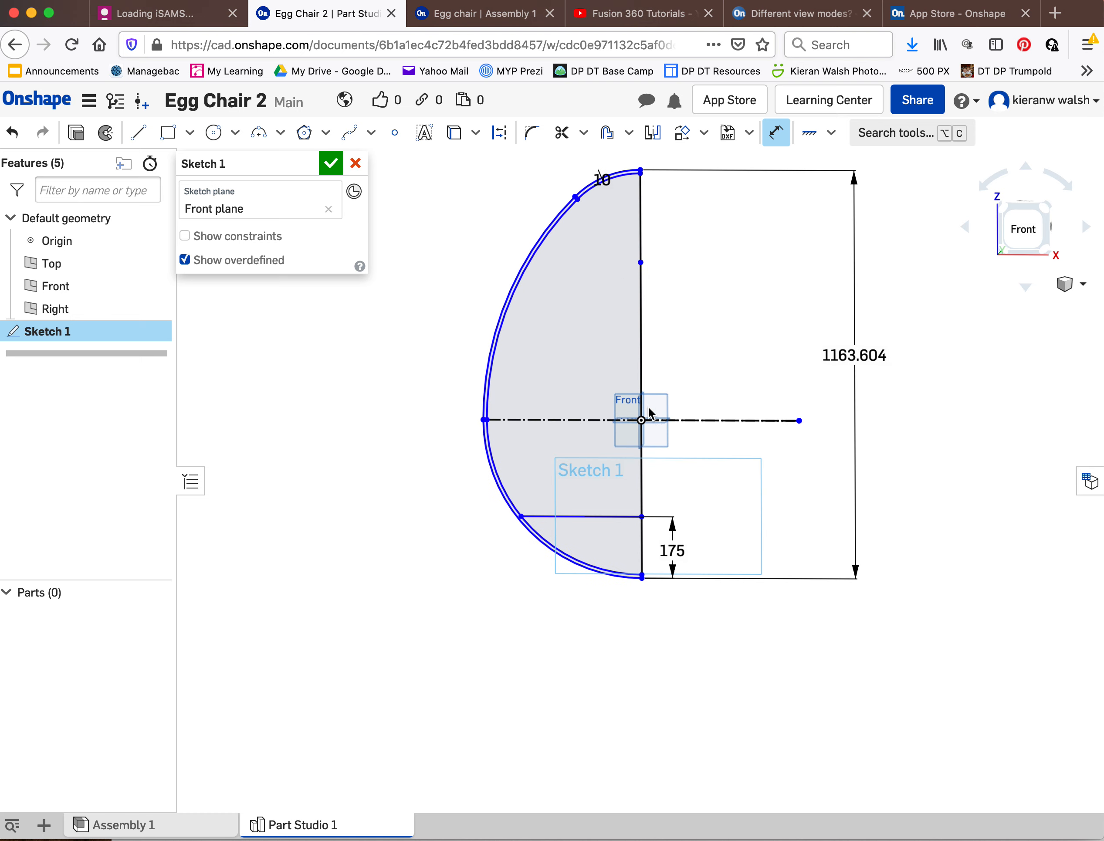
pyautogui.scroll(3, 623, 587)
pyautogui.click(168, 132)
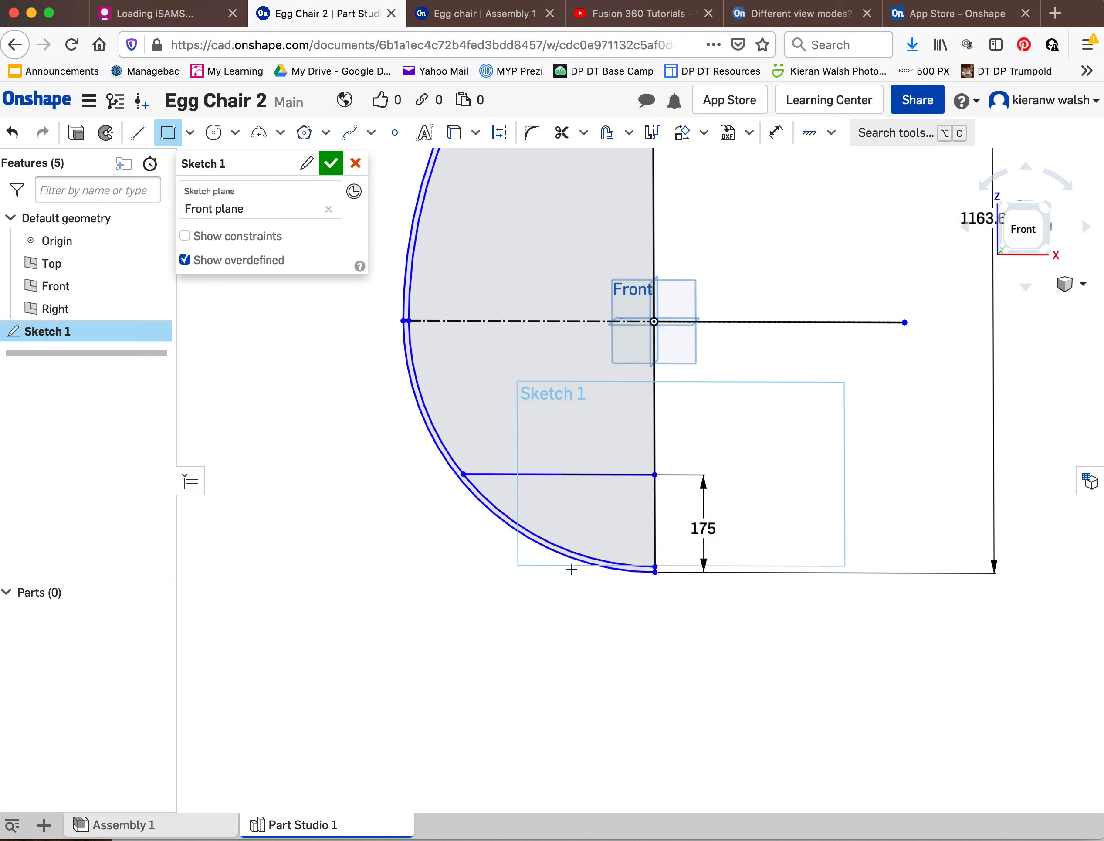
pyautogui.scroll(3, 633, 604)
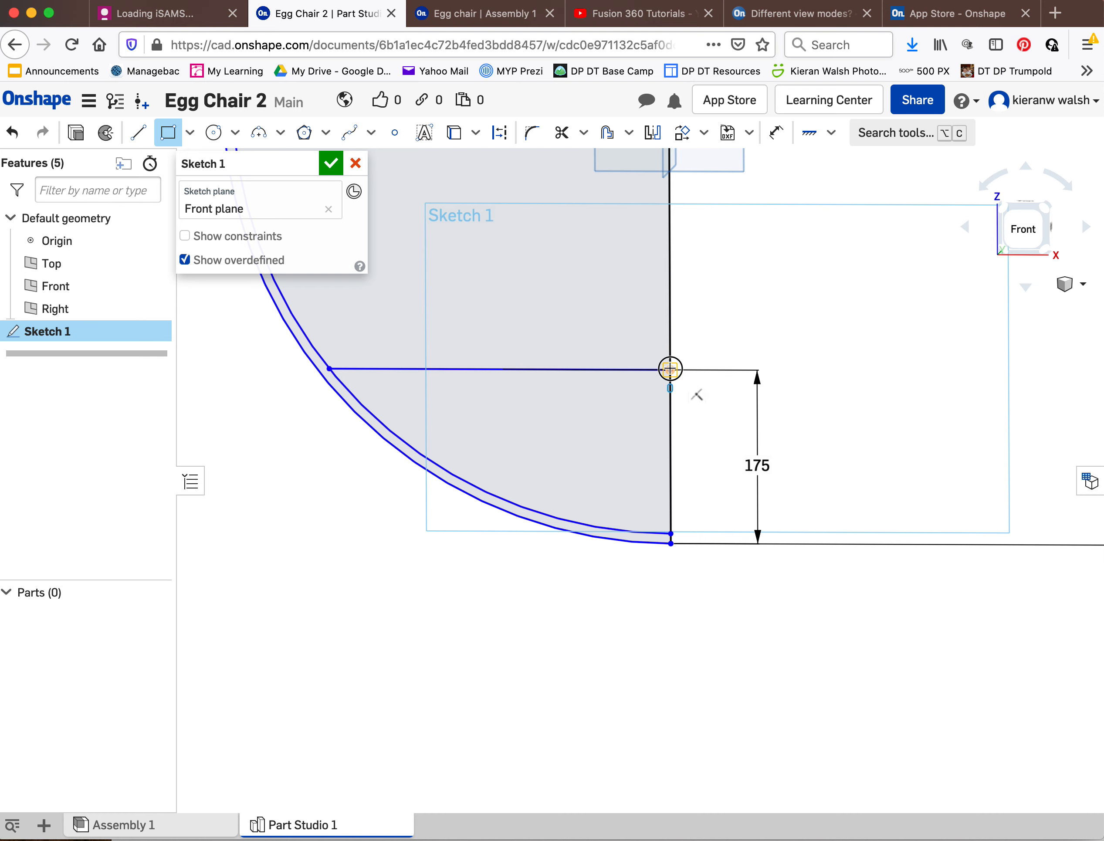
pyautogui.click(670, 370)
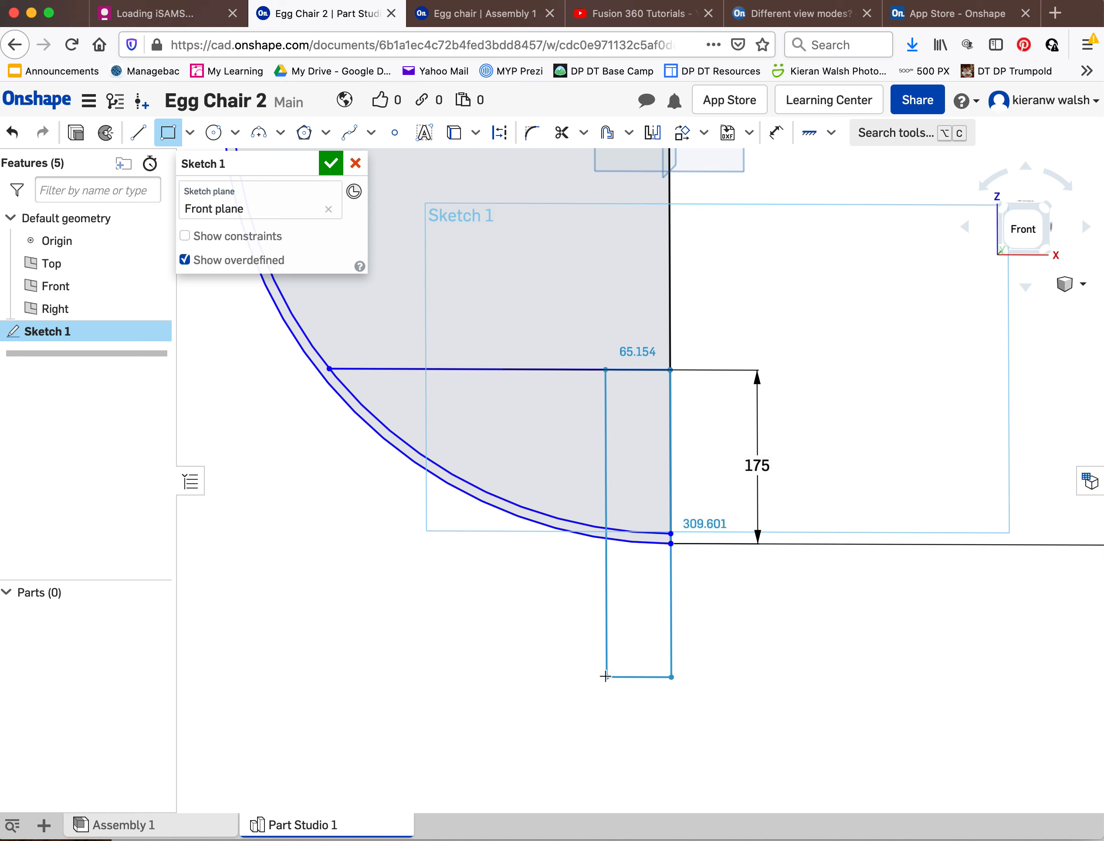
pyautogui.click(606, 676)
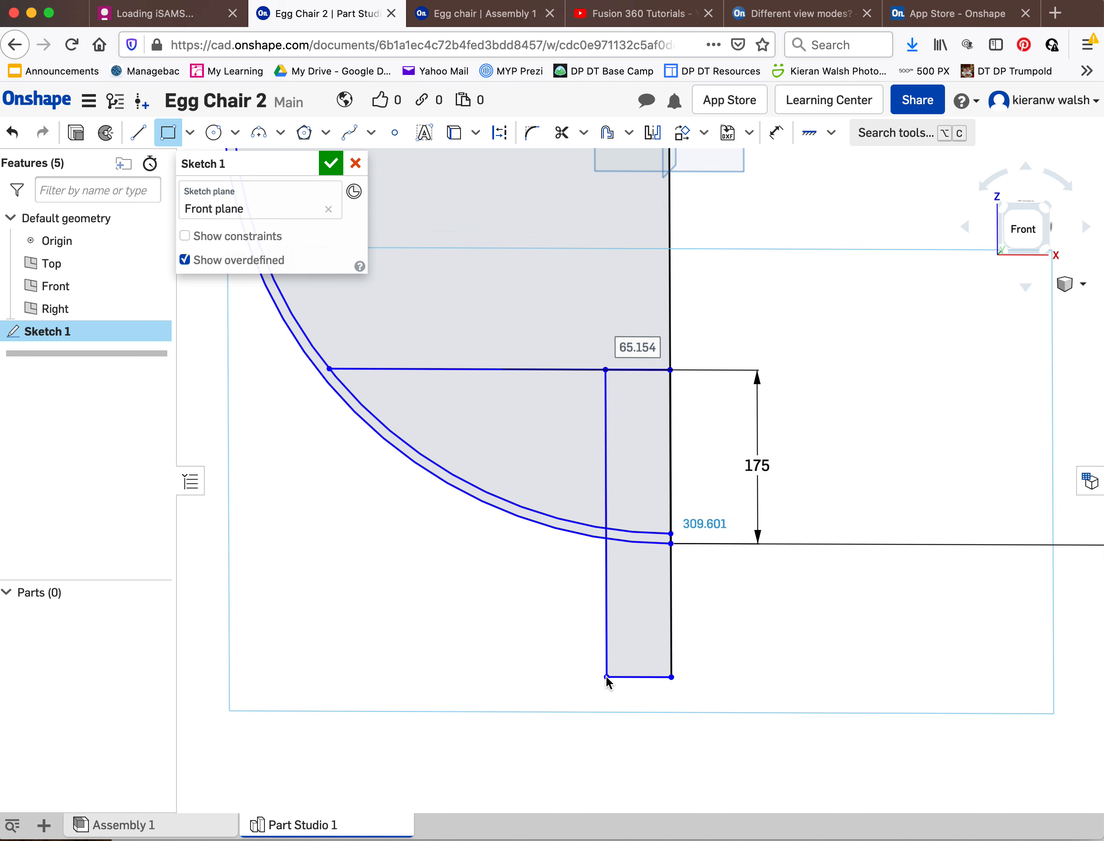
pyautogui.write('50')
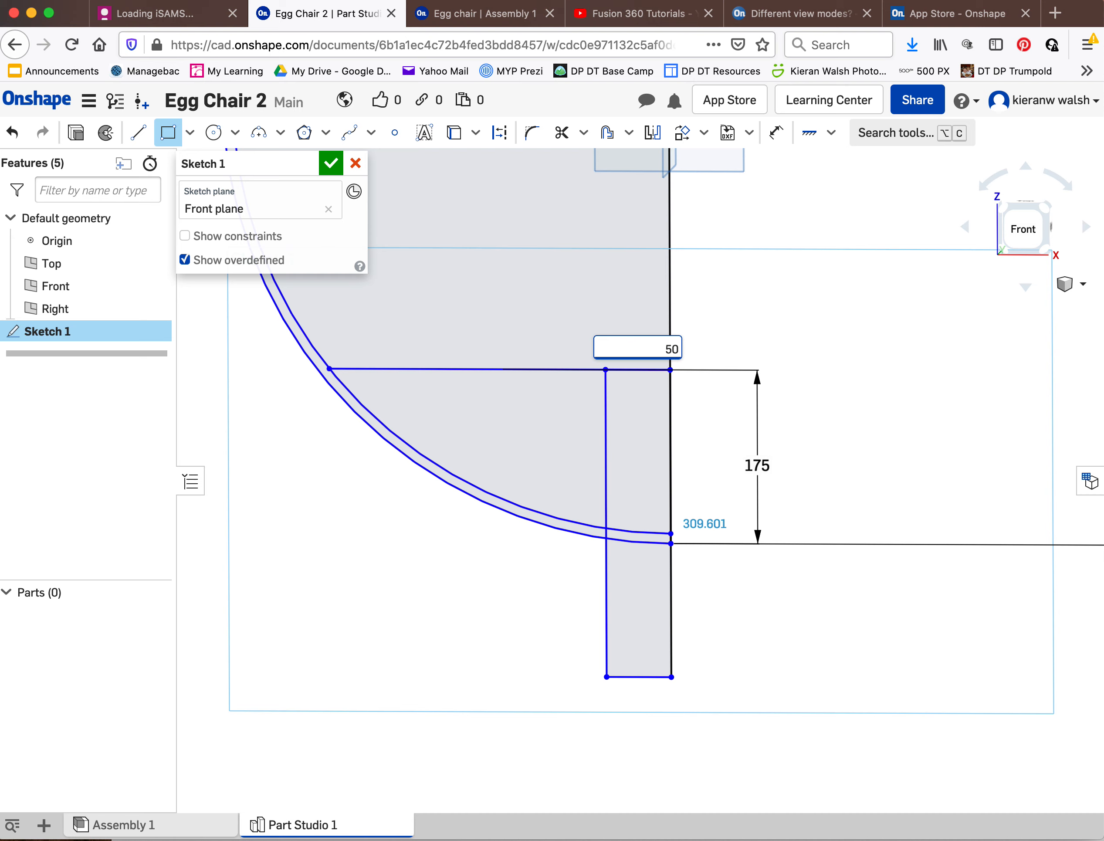
pyautogui.press('Return')
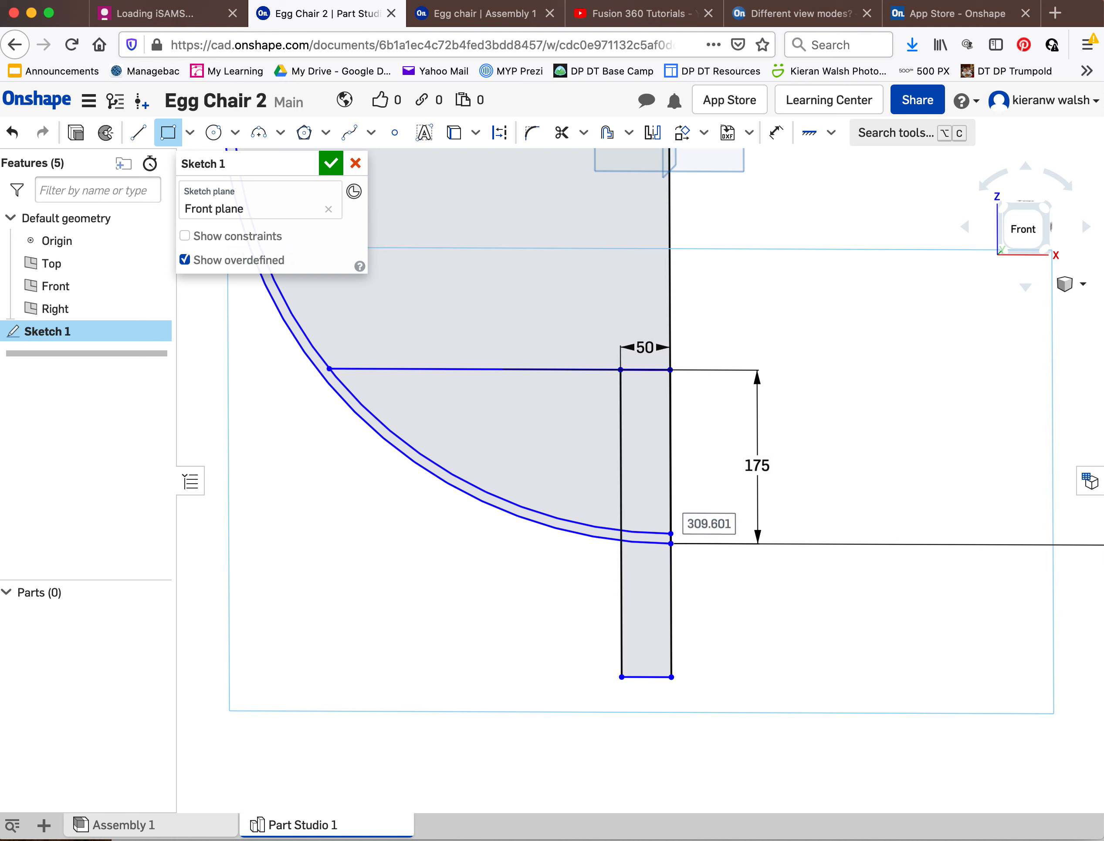
pyautogui.write('300')
pyautogui.press('Return')
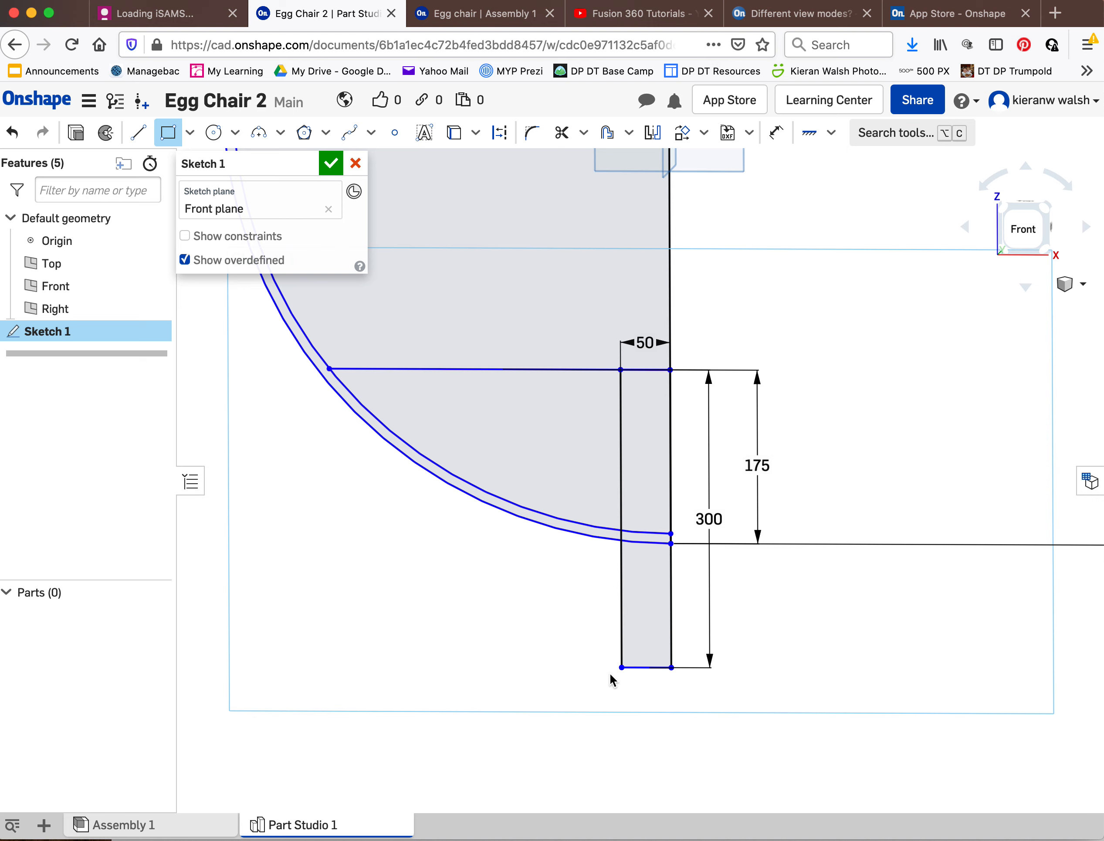
# - Trim the stem rectangle's left side inside the egg and its overlapping top edge along the horizontal line
pyautogui.scroll(2, 624, 641)
pyautogui.scroll(-3, 624, 638)
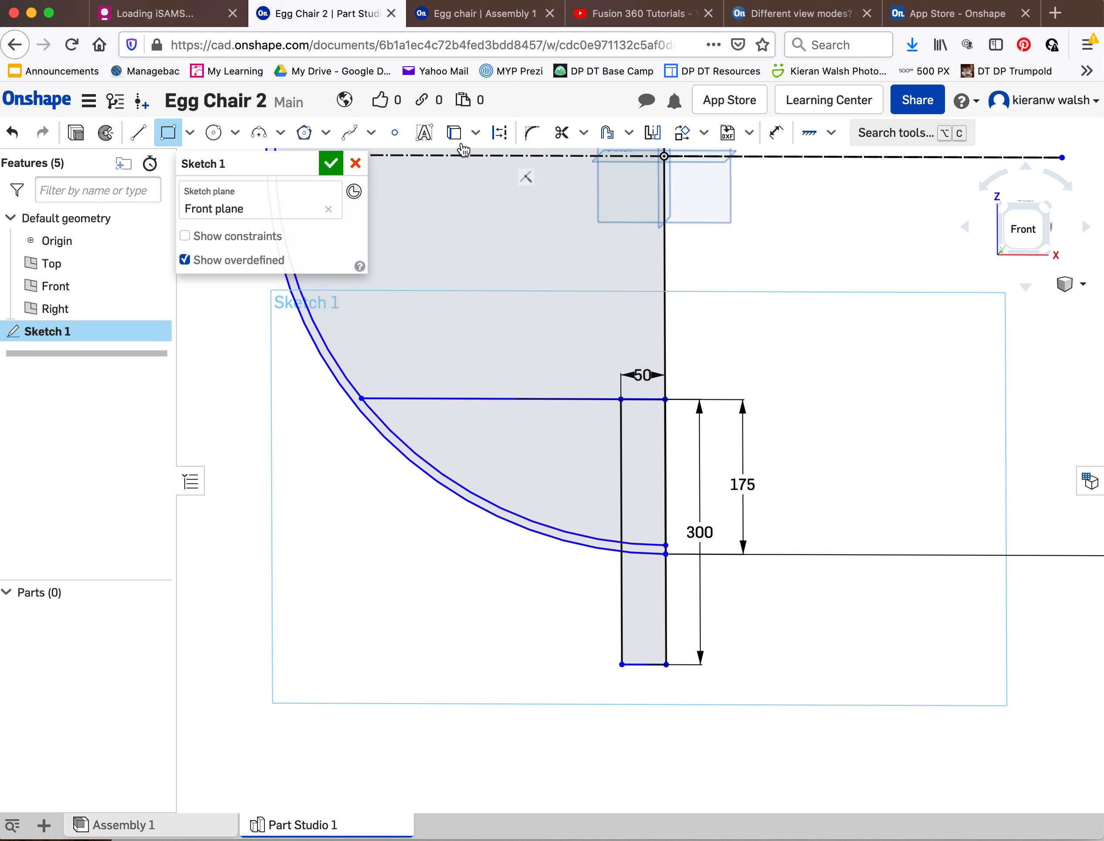
pyautogui.click(563, 133)
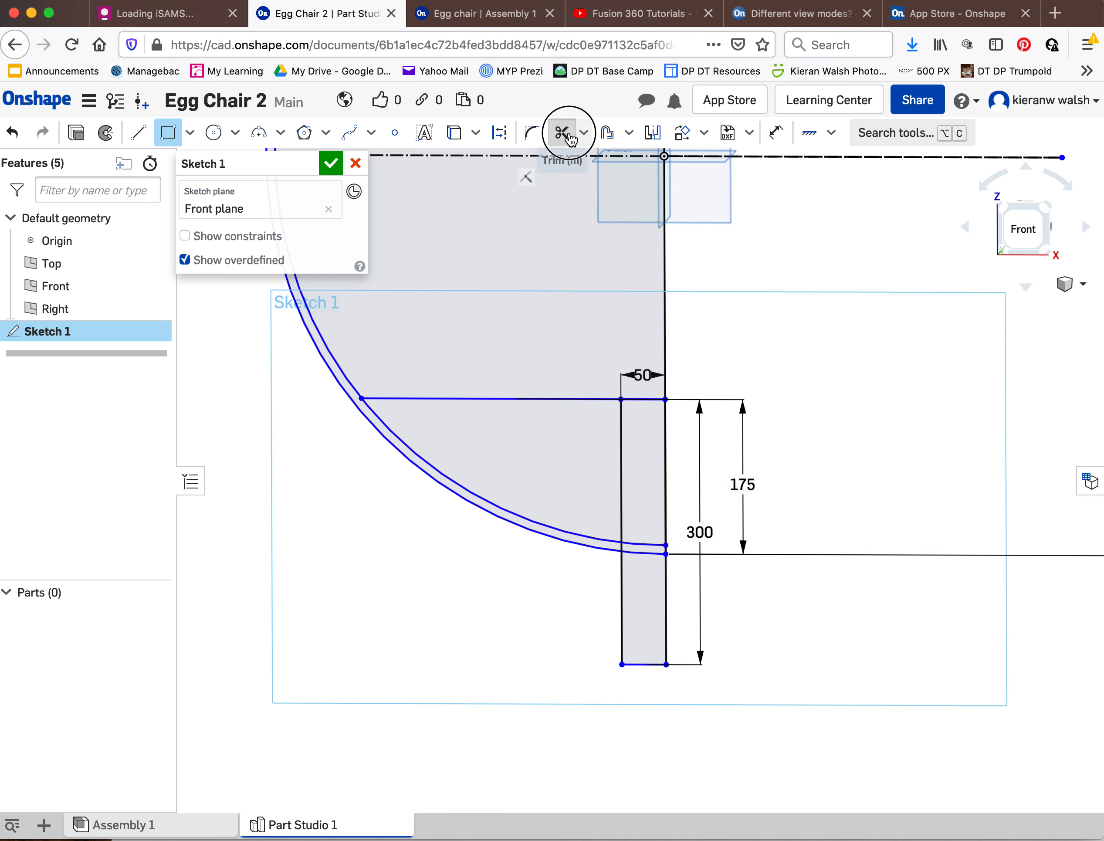
pyautogui.click(621, 456)
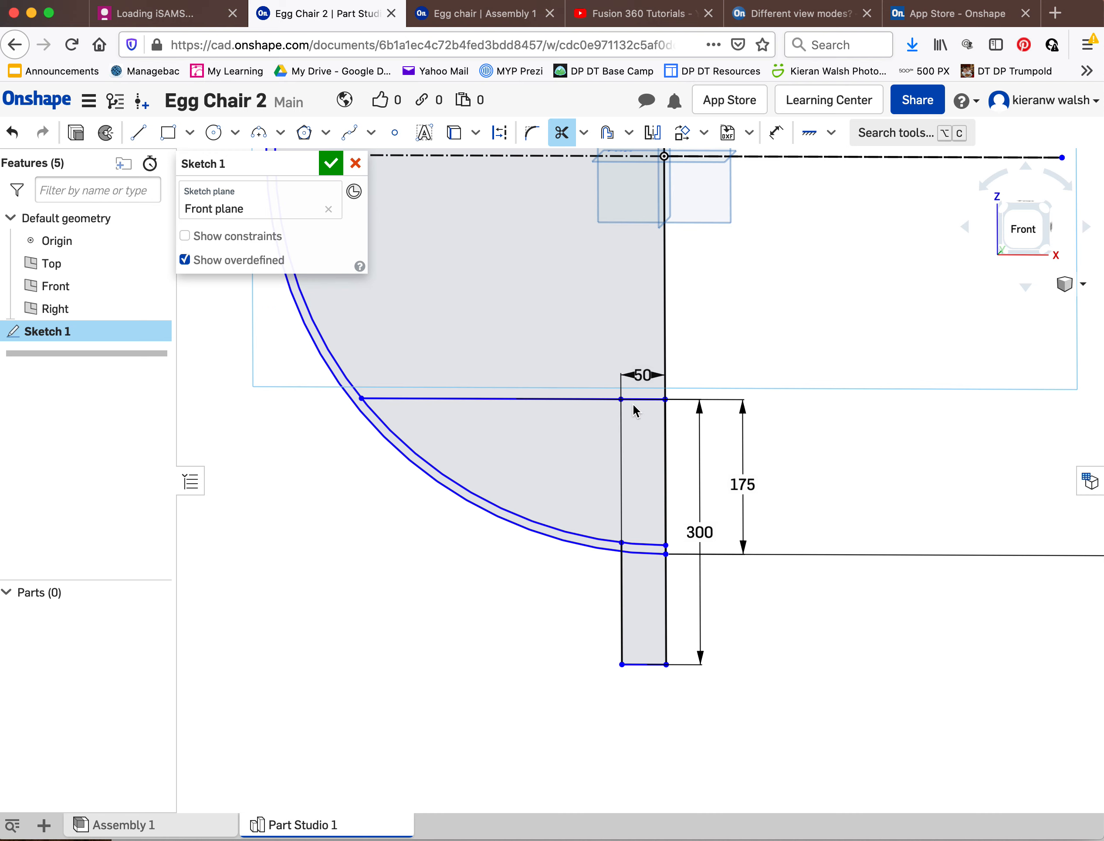
pyautogui.click(641, 395)
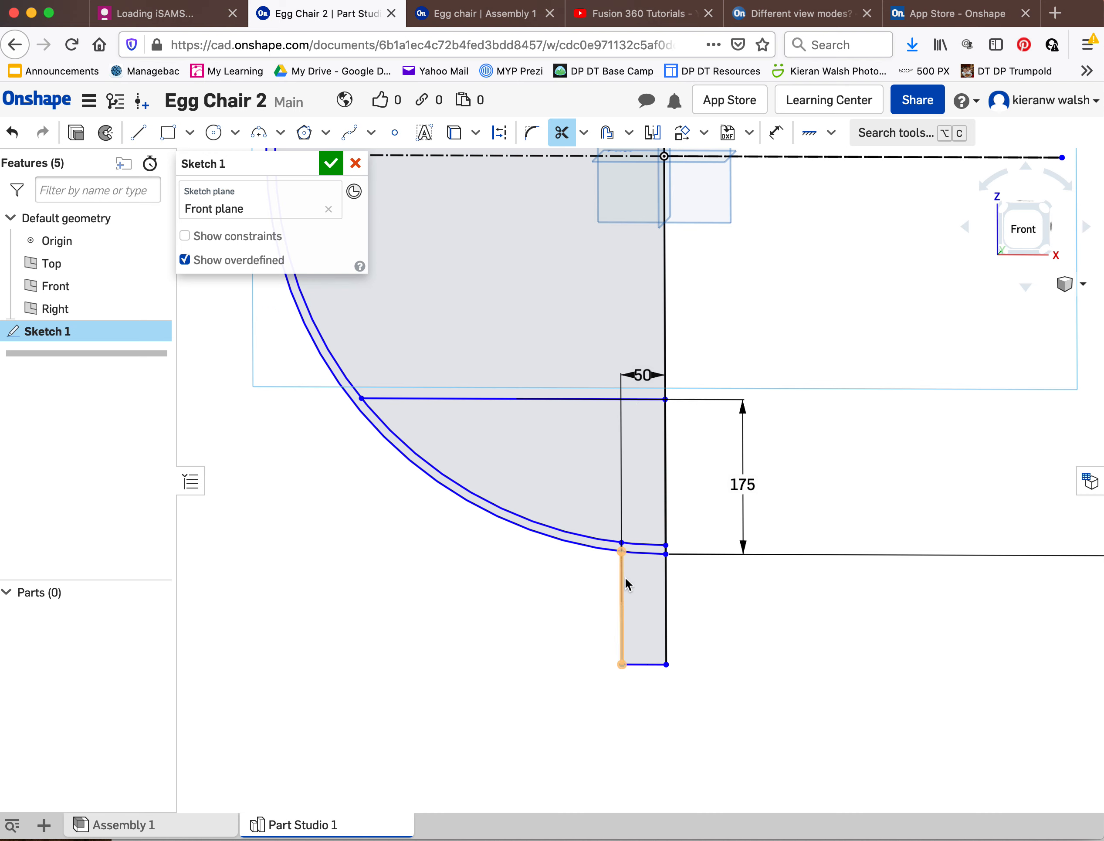
# - Trim both shell arcs where they cross the stem, along with the inner arc below the horizontal line
pyautogui.scroll(5, 625, 577)
pyautogui.click(661, 478)
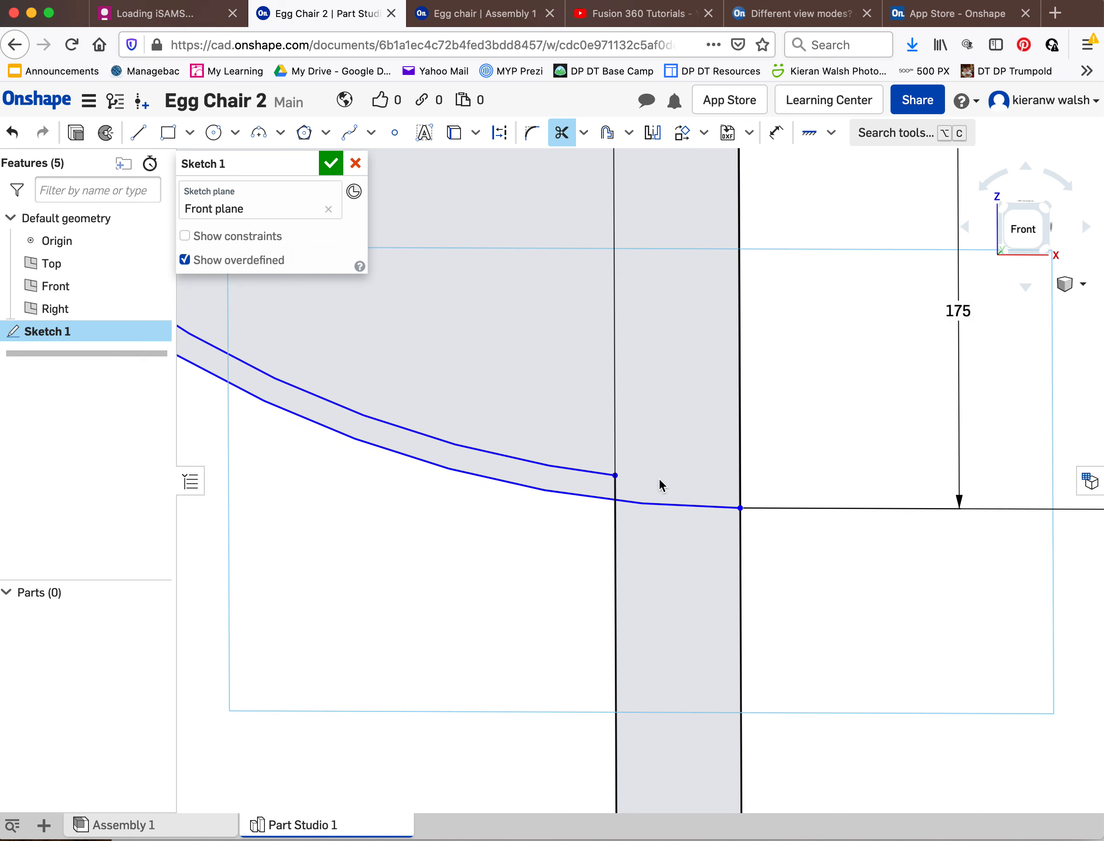
pyautogui.click(650, 505)
pyautogui.scroll(1, 731, 503)
pyautogui.scroll(-12, 731, 503)
pyautogui.scroll(5, 680, 502)
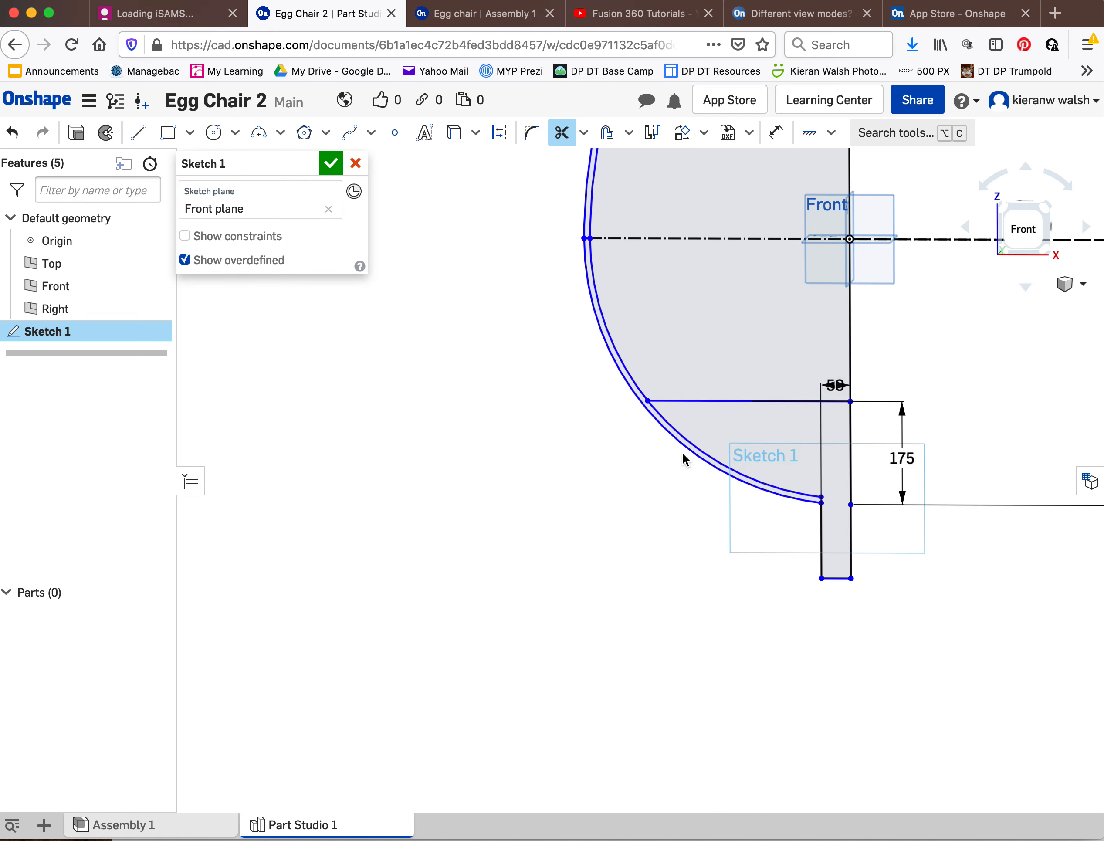
pyautogui.scroll(-7, 640, 450)
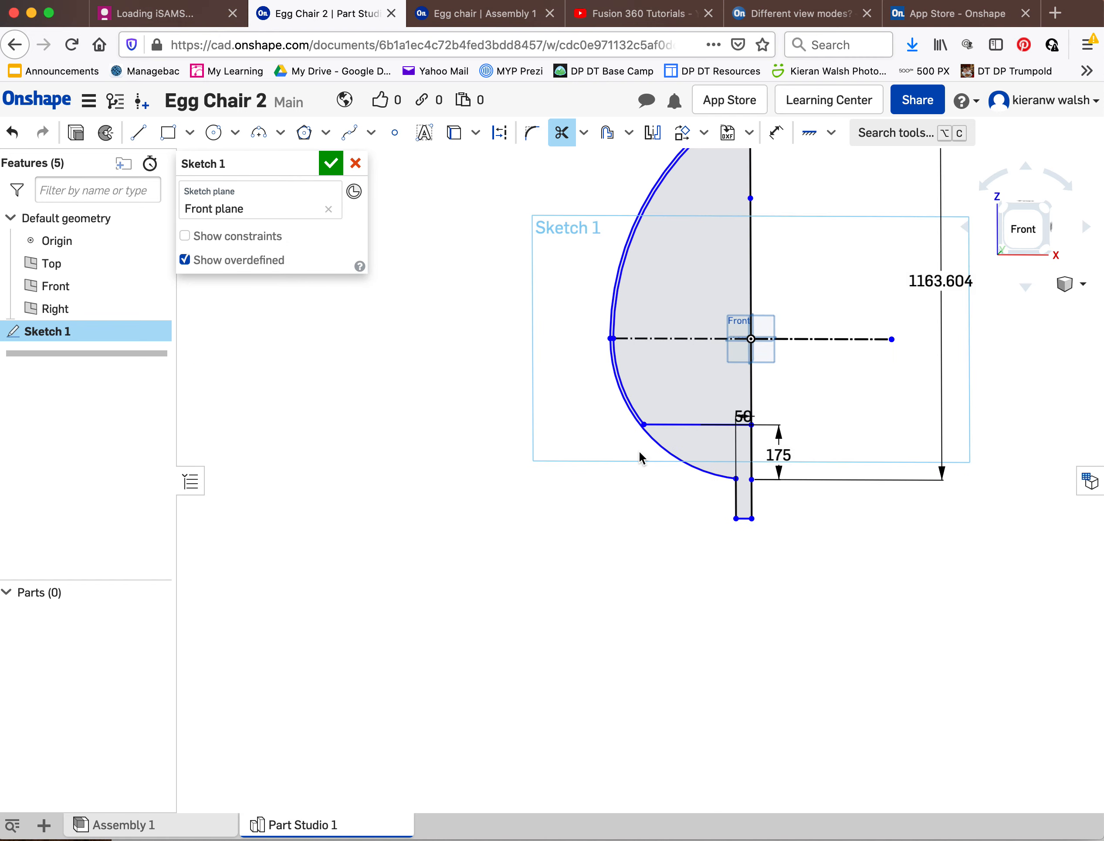
# - Draw a rectangle 70 mm wide and about 35 mm high leftward from the vertical line, across the junction of egg and stem
pyautogui.scroll(4, 767, 246)
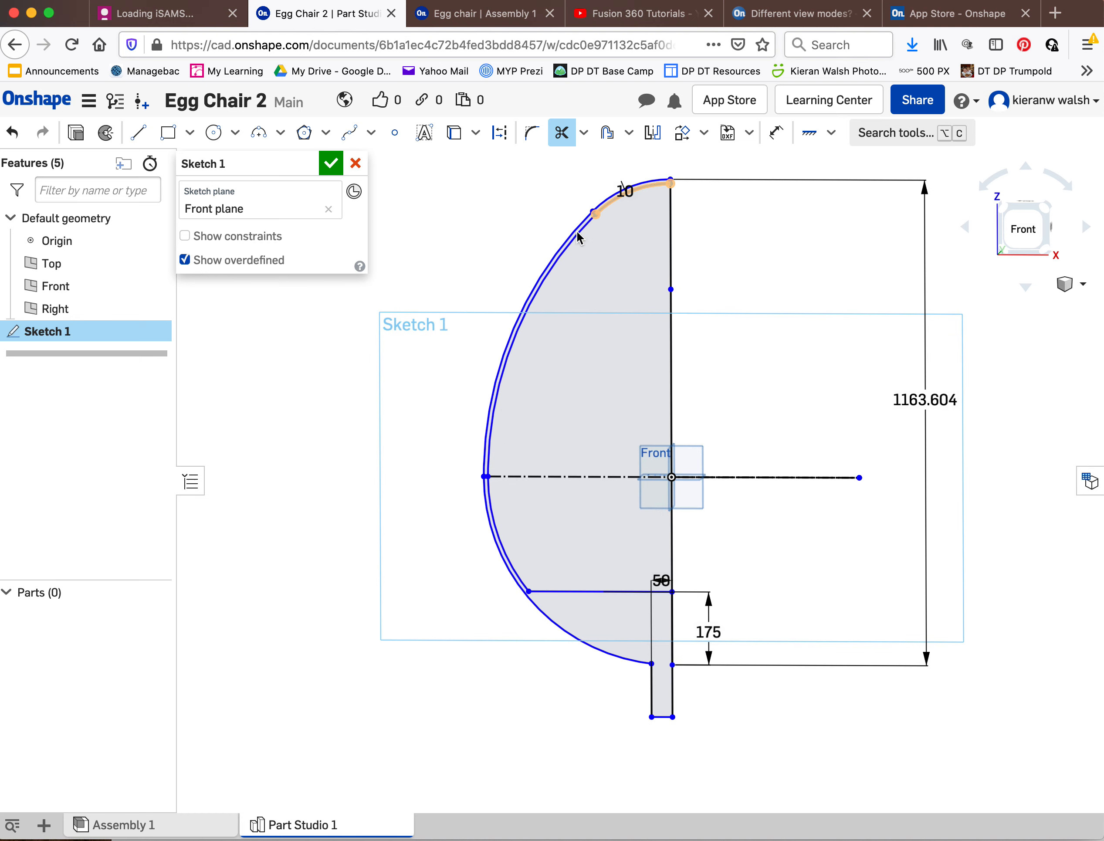
pyautogui.scroll(5, 641, 760)
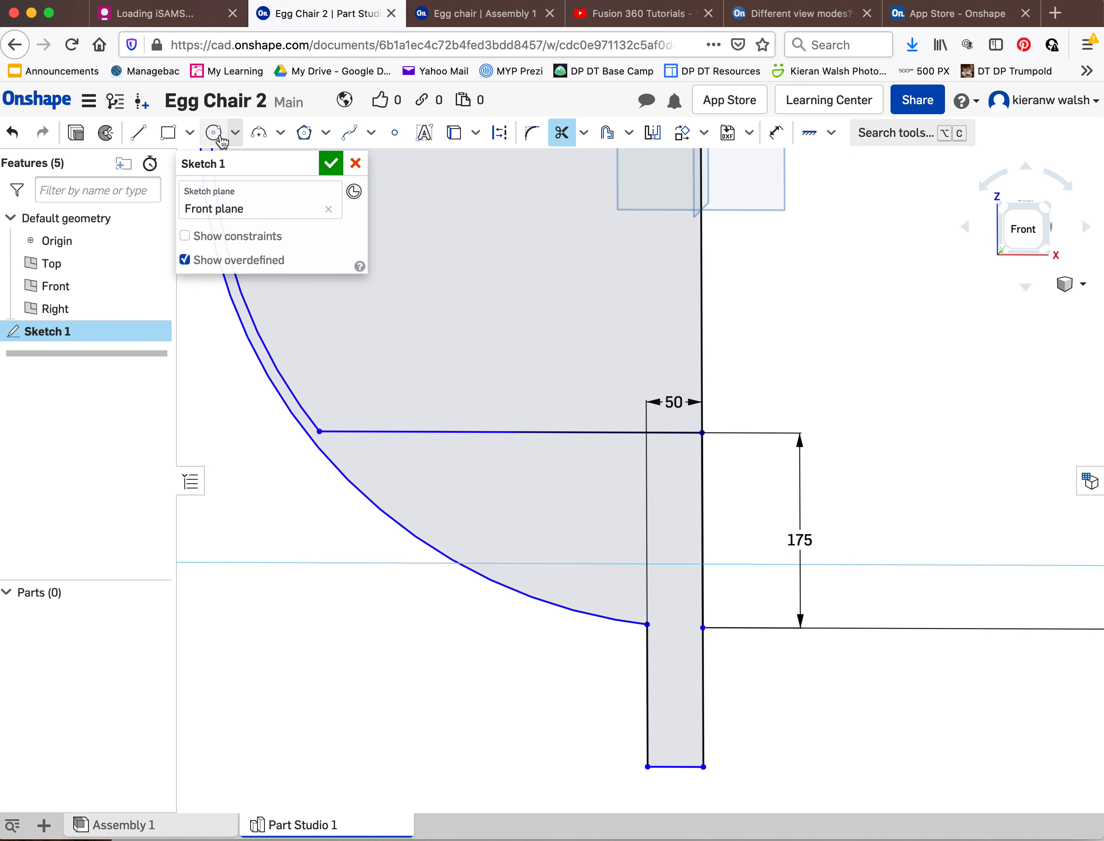
pyautogui.click(168, 133)
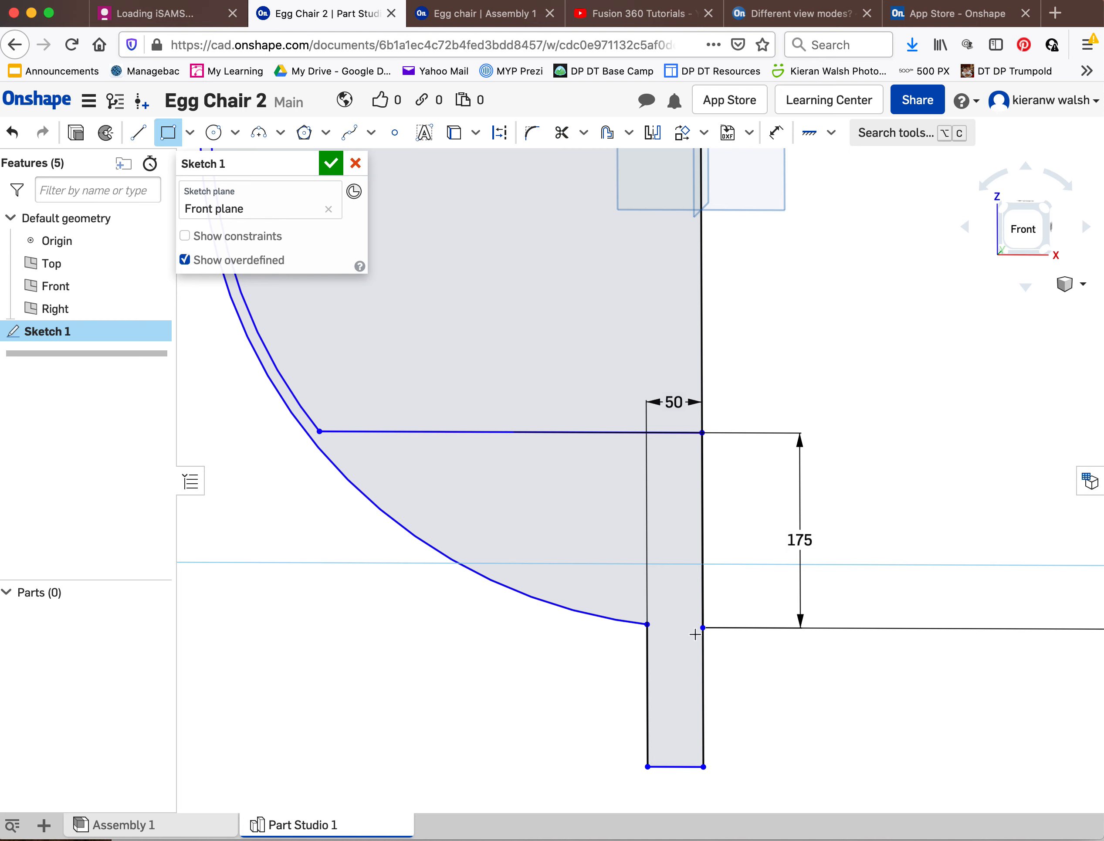
pyautogui.click(702, 600)
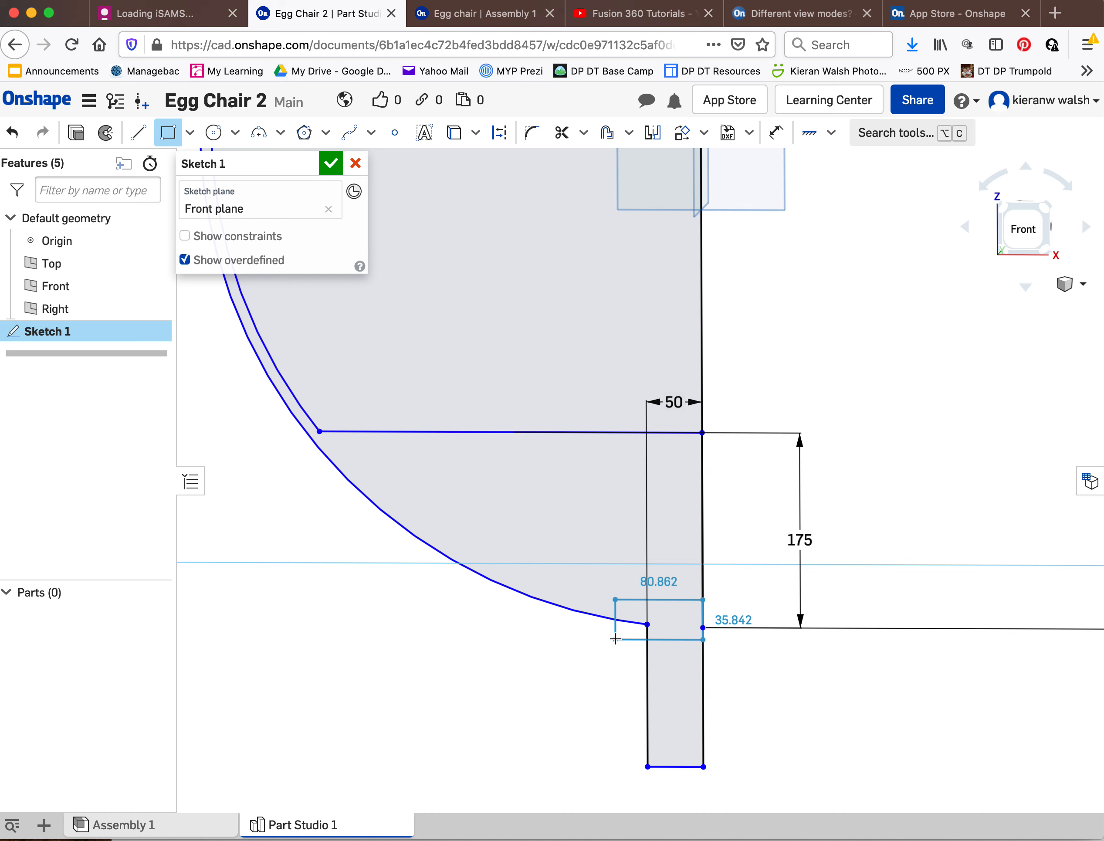
pyautogui.click(622, 639)
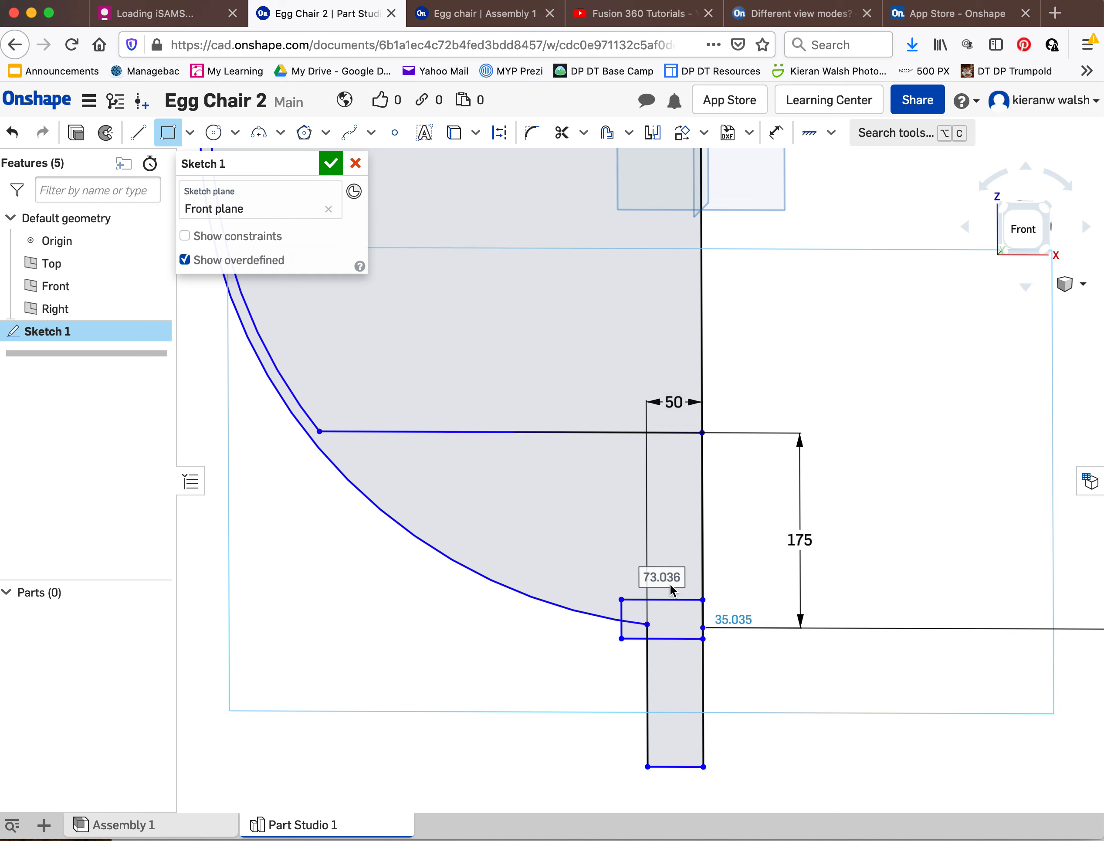
pyautogui.write('70')
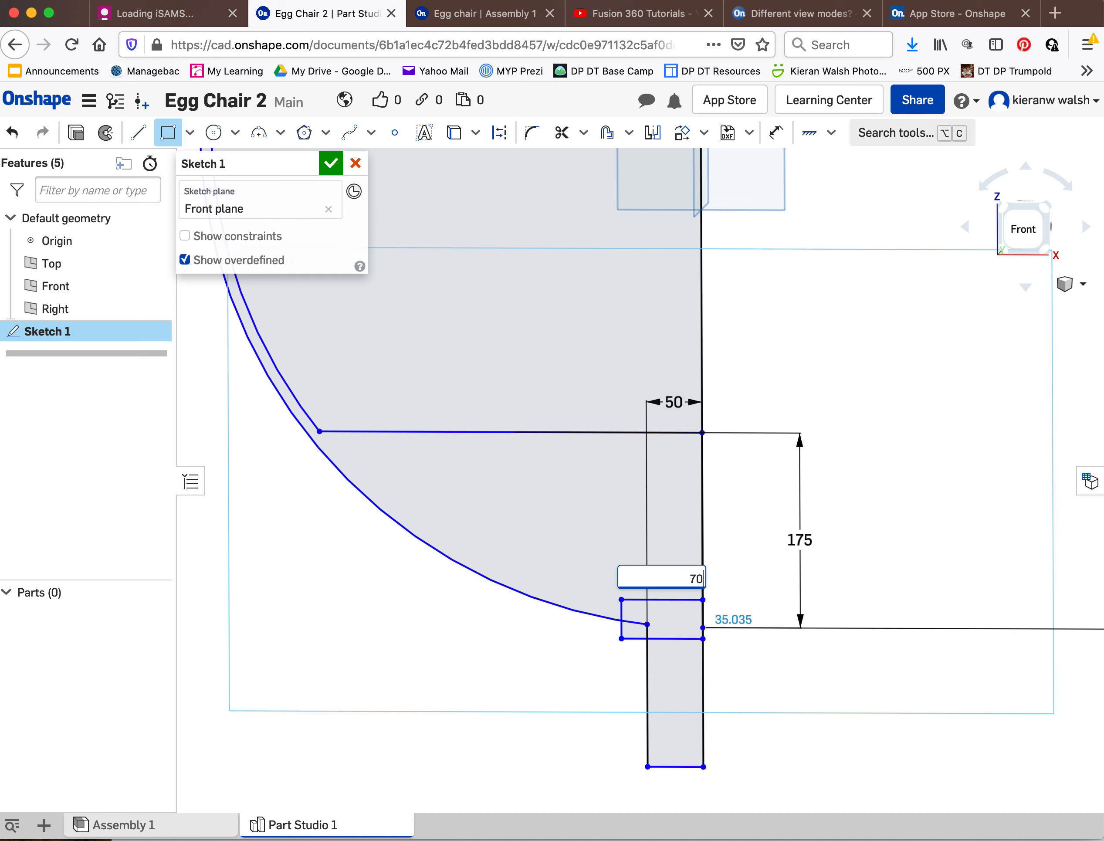
pyautogui.press('Tab')
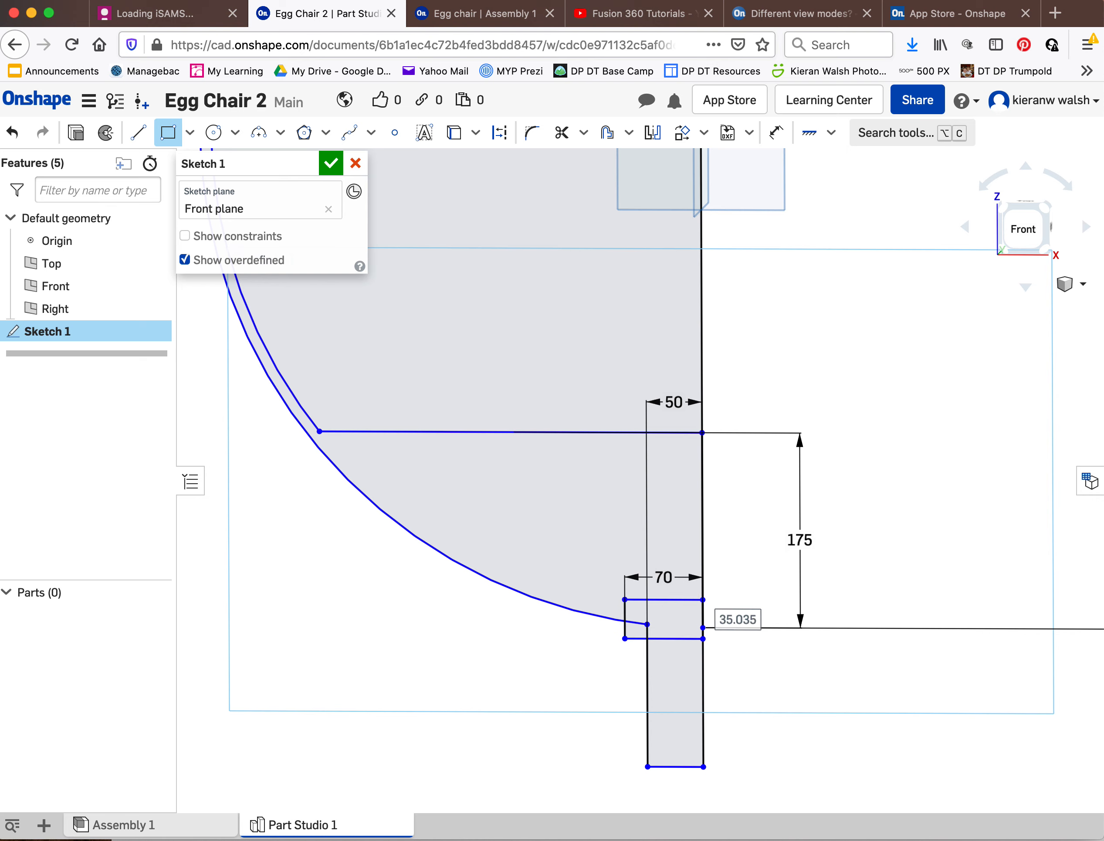
# - Dimension the collar rectangle's lower edge 15 mm below the point where the egg's outer arc meets the stem
pyautogui.scroll(4, 670, 680)
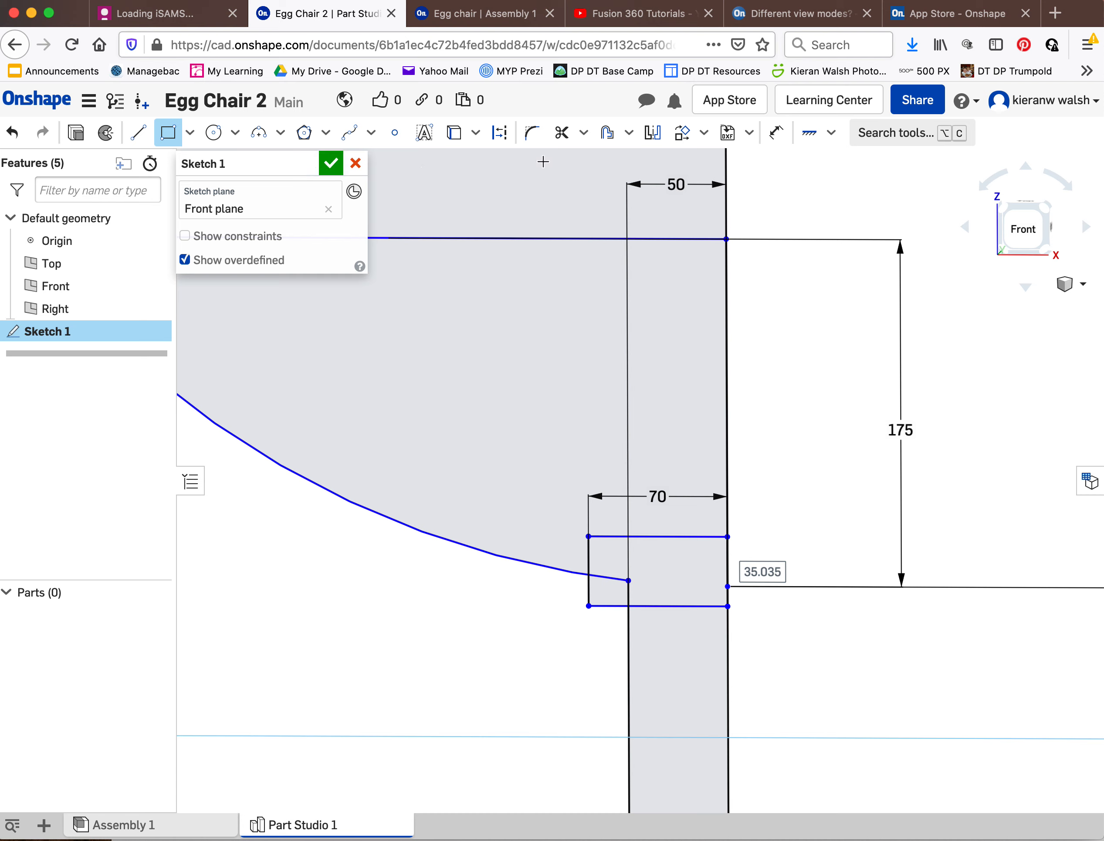
pyautogui.click(776, 133)
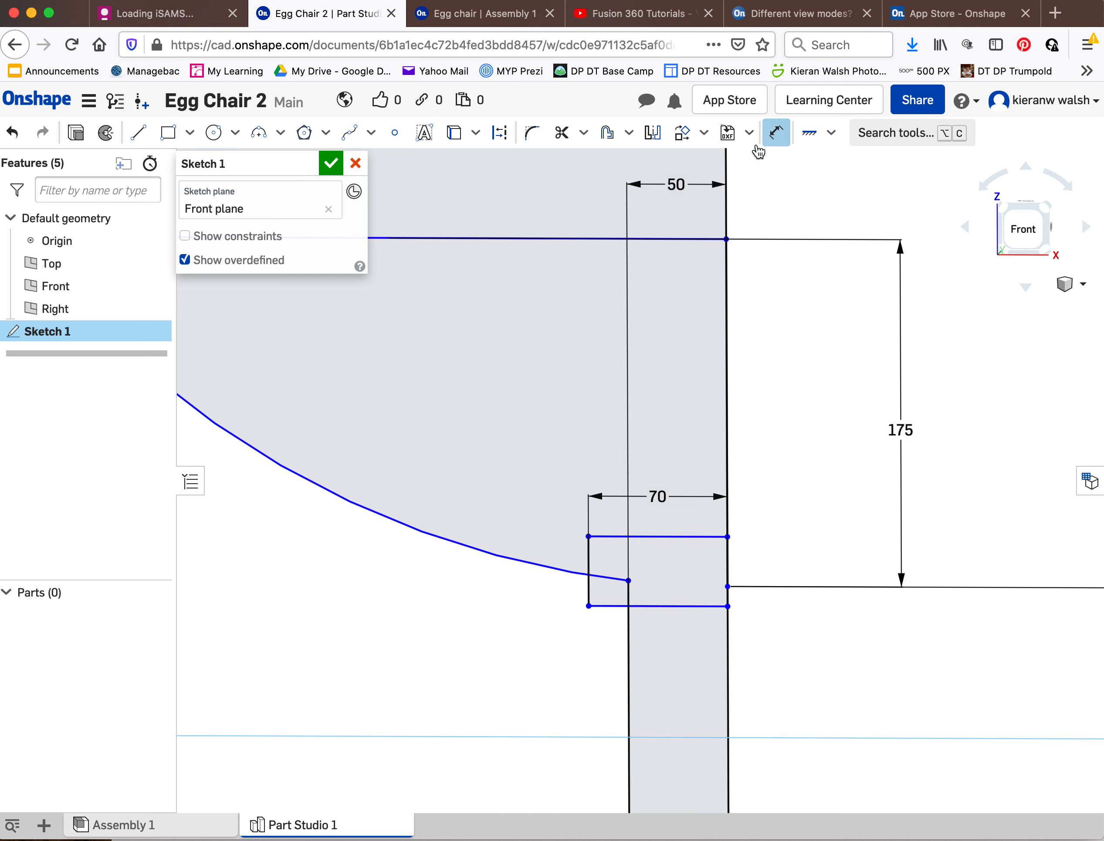
pyautogui.click(606, 606)
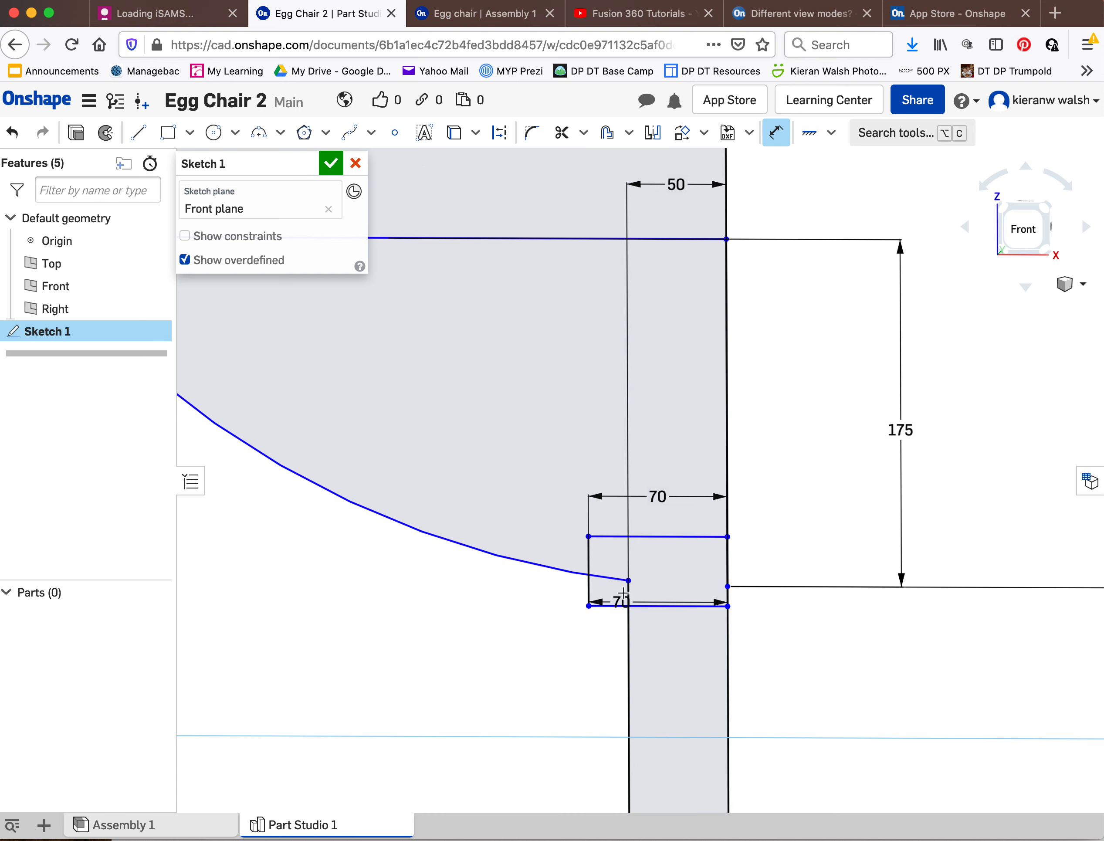
pyautogui.click(629, 581)
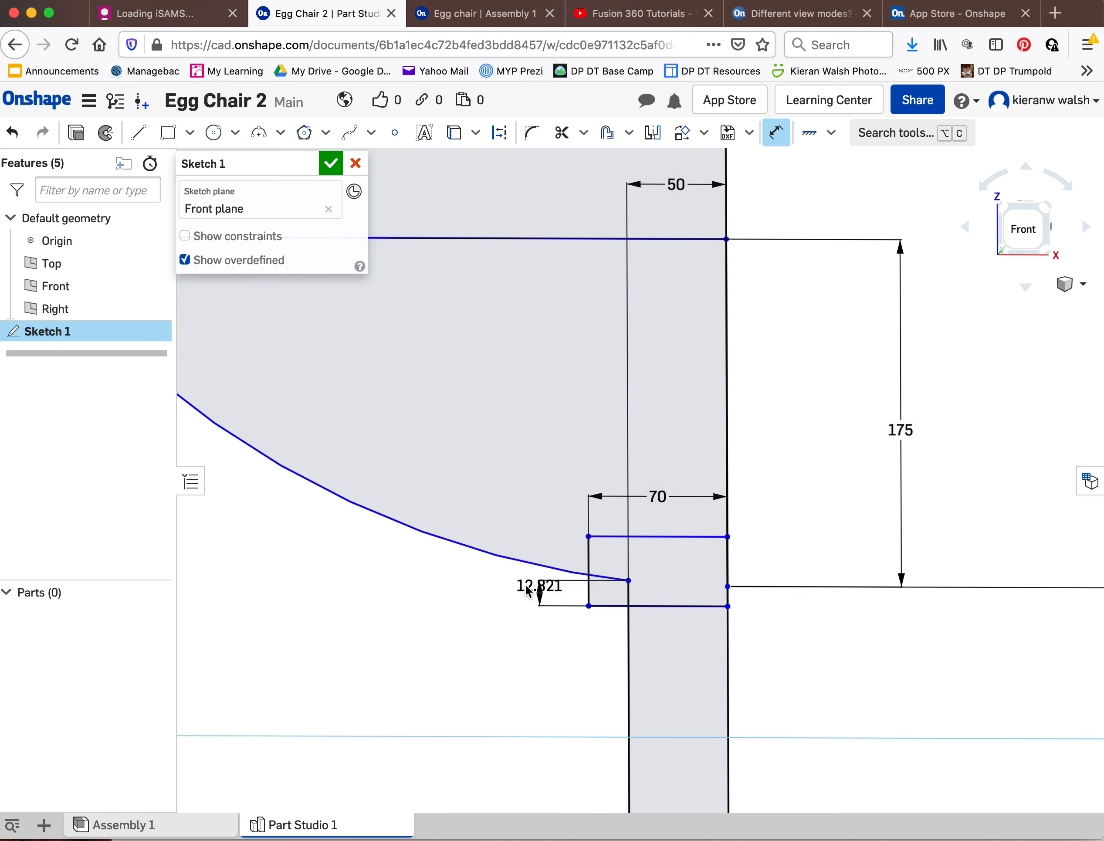
pyautogui.click(503, 583)
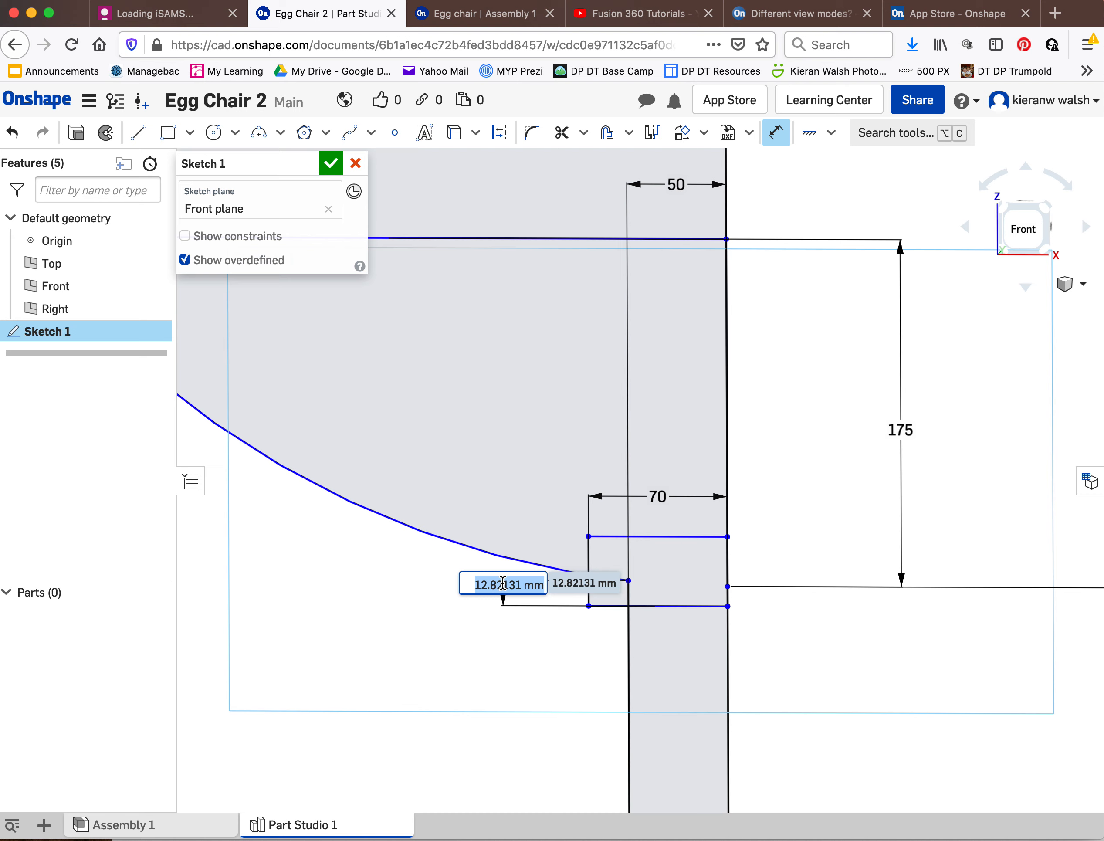
pyautogui.write('150')
pyautogui.press('Return')
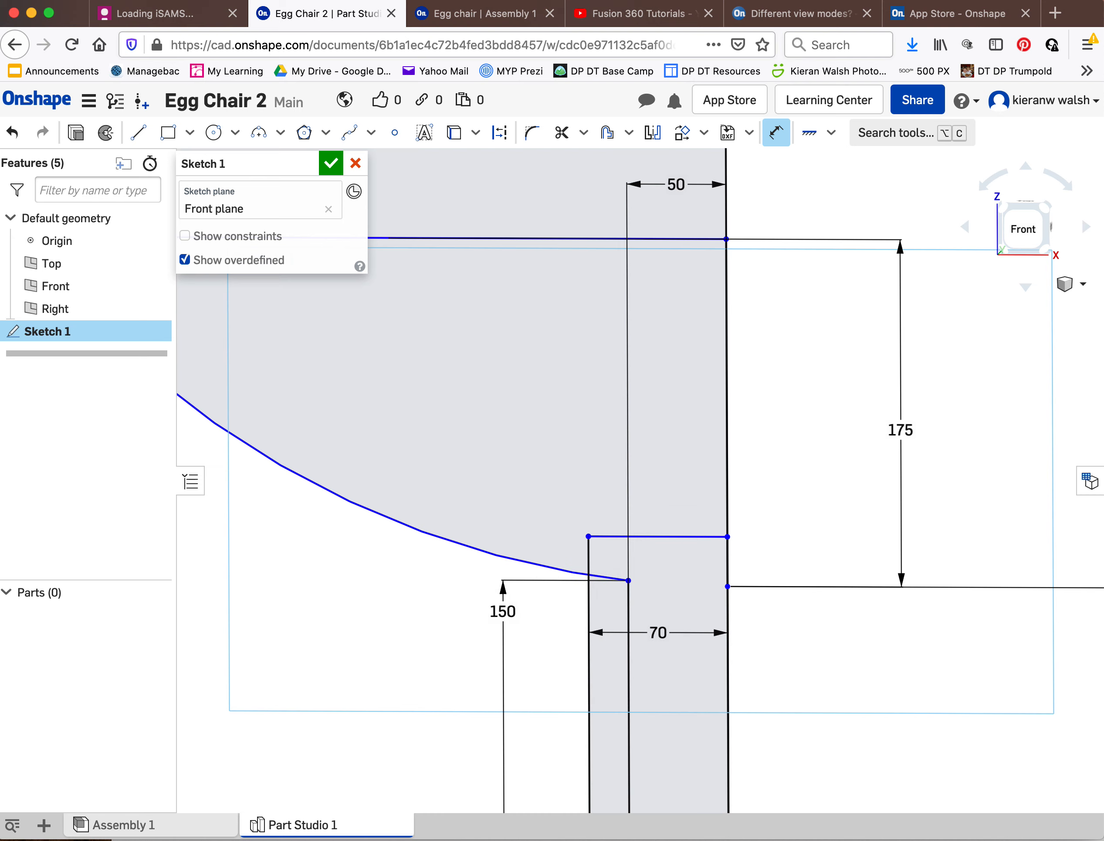
pyautogui.doubleClick(511, 611)
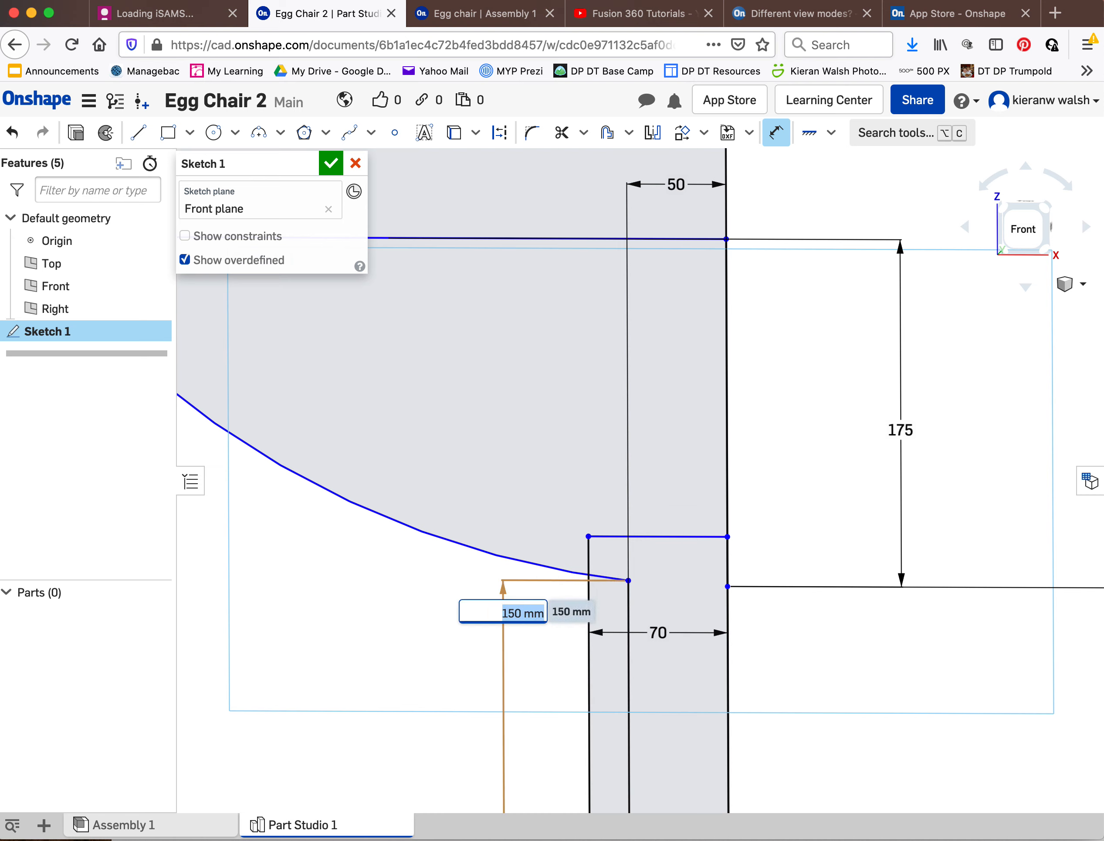
pyautogui.write('15')
pyautogui.press('Return')
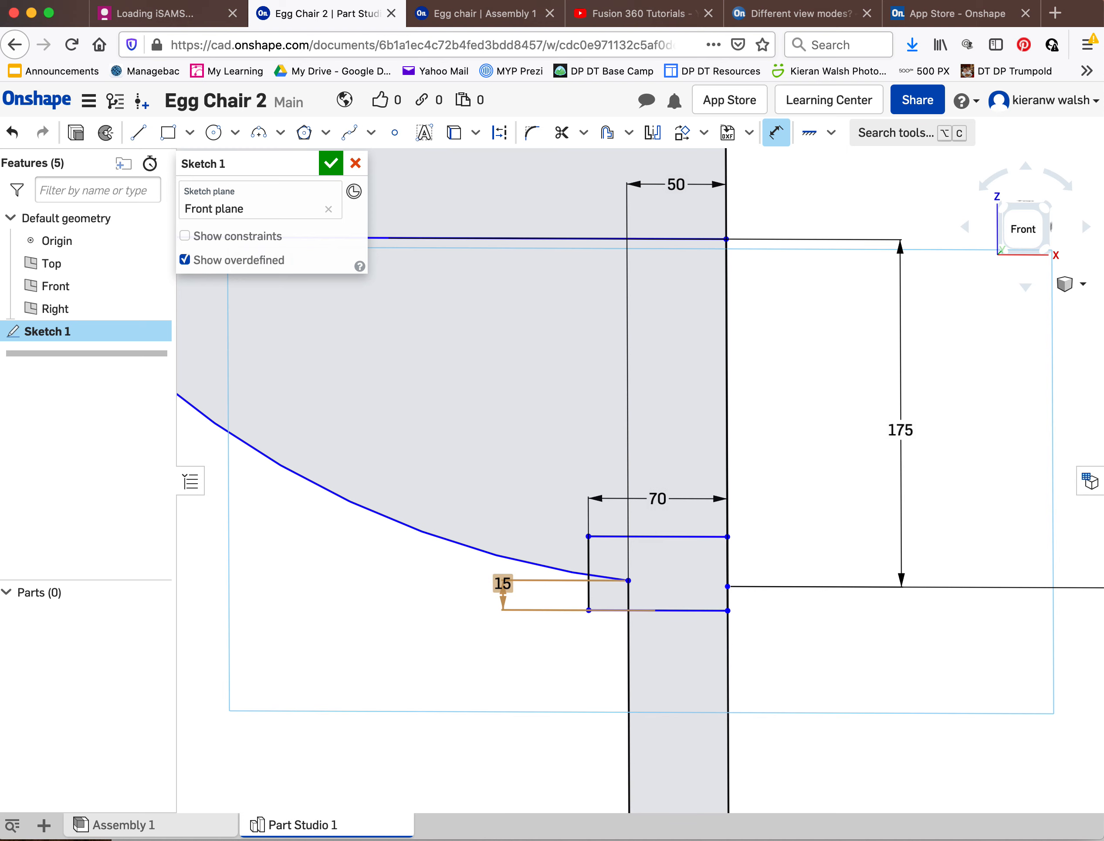
pyautogui.press('Escape')
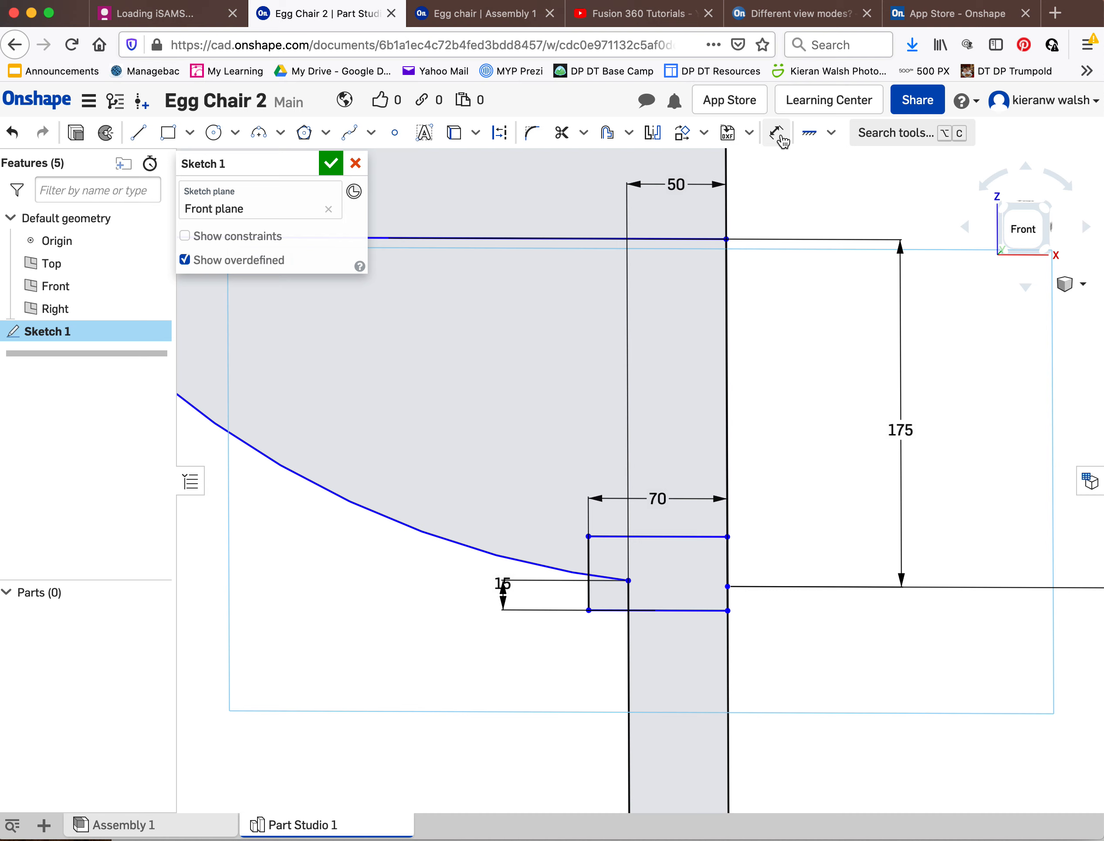
# - Trim the collar's upper edge, its side above the egg arc, the arc inside the collar, and the lower edge inside the stem
pyautogui.click(562, 133)
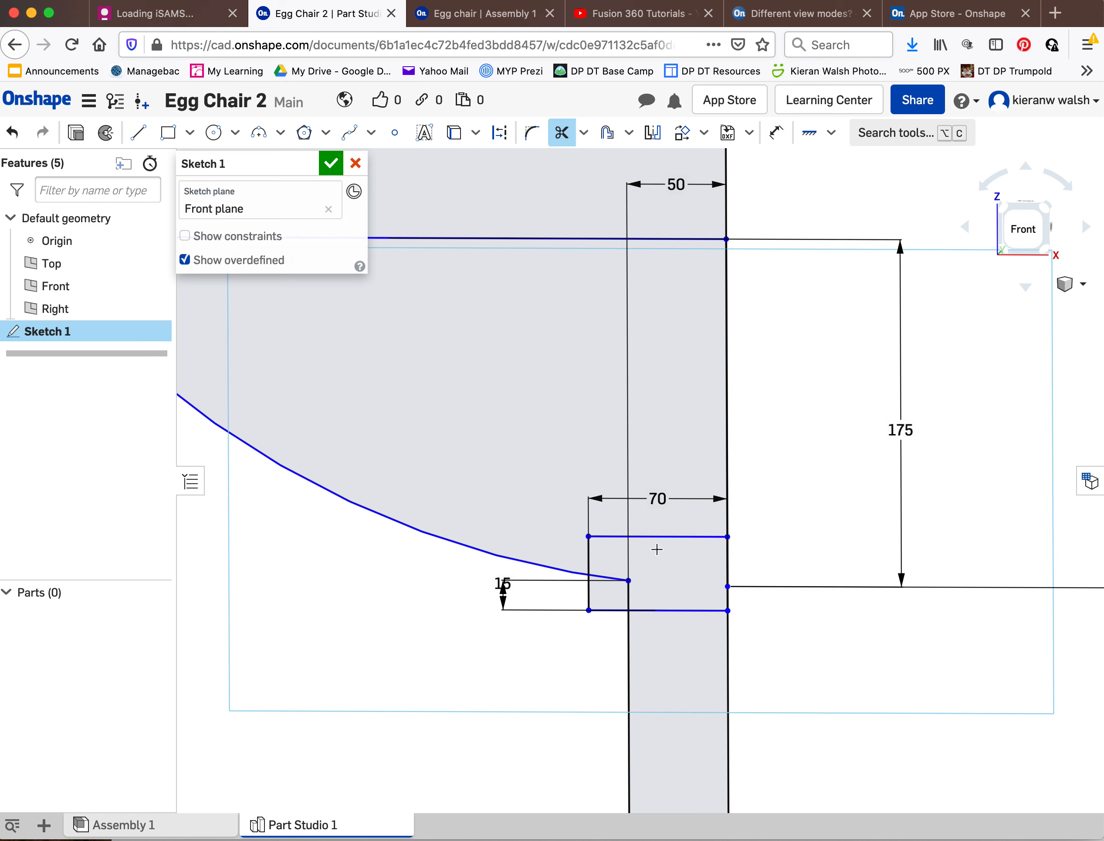
pyautogui.click(660, 535)
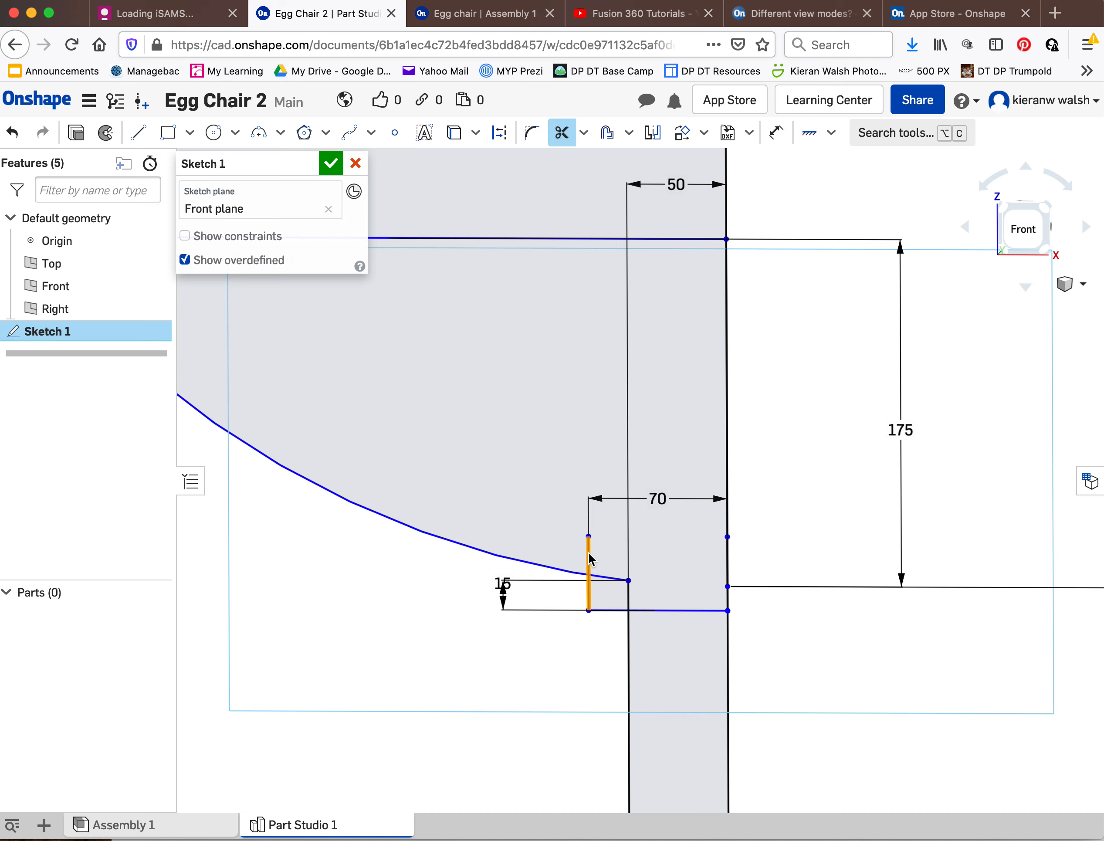
pyautogui.click(589, 556)
pyautogui.click(610, 578)
pyautogui.click(660, 609)
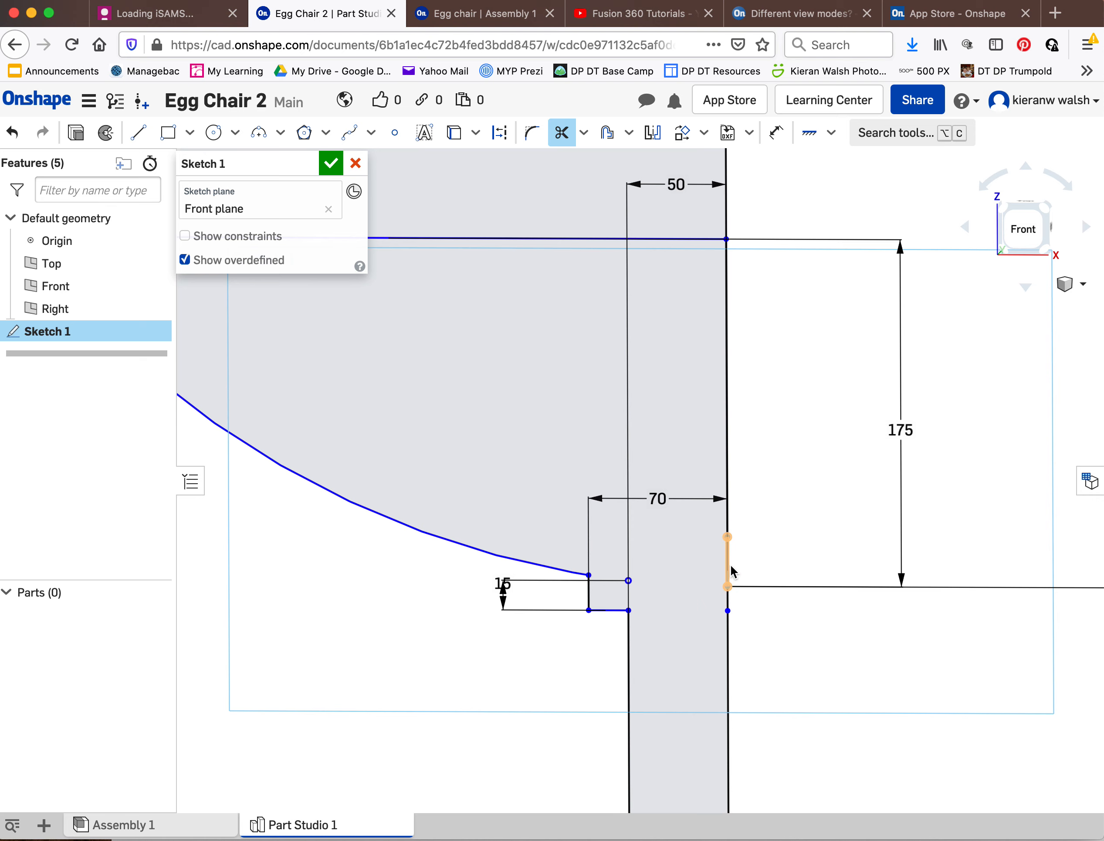
# - Trim the short segment of the vertical line beside the collar and redraw it as a line about 12 mm long
pyautogui.click(728, 598)
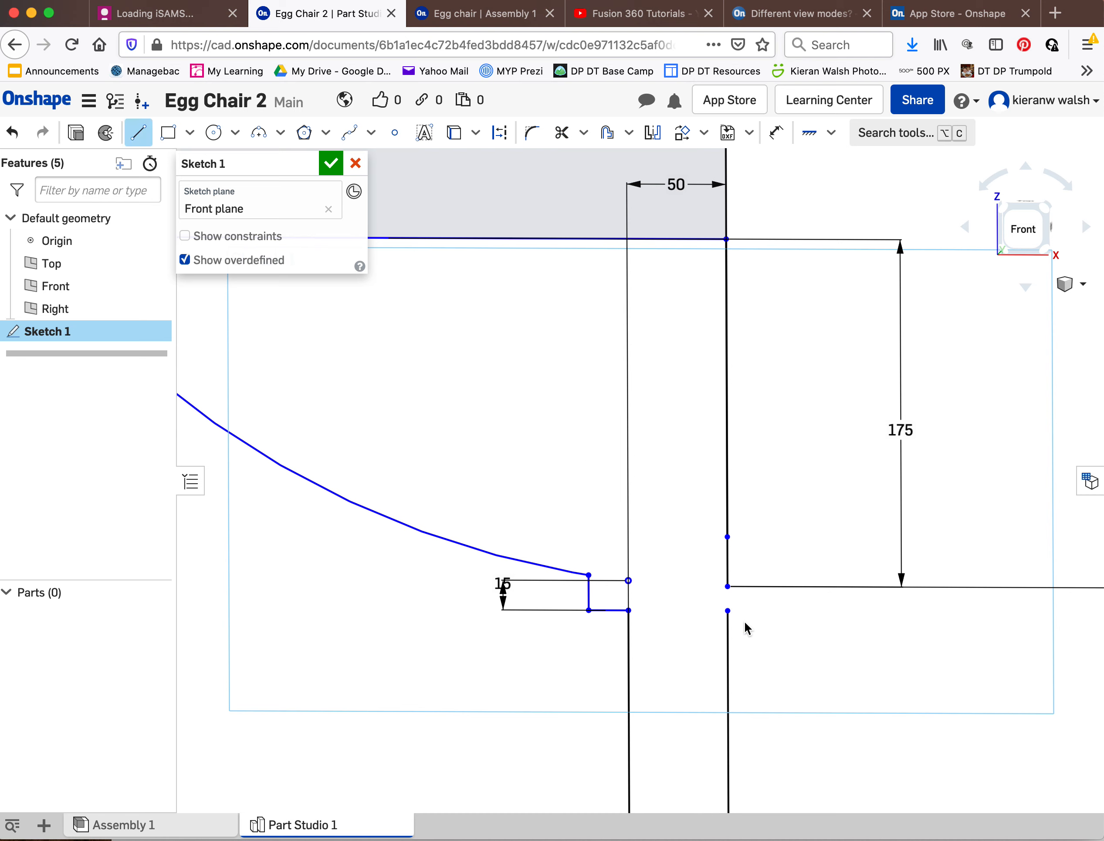
pyautogui.click(726, 610)
pyautogui.click(727, 586)
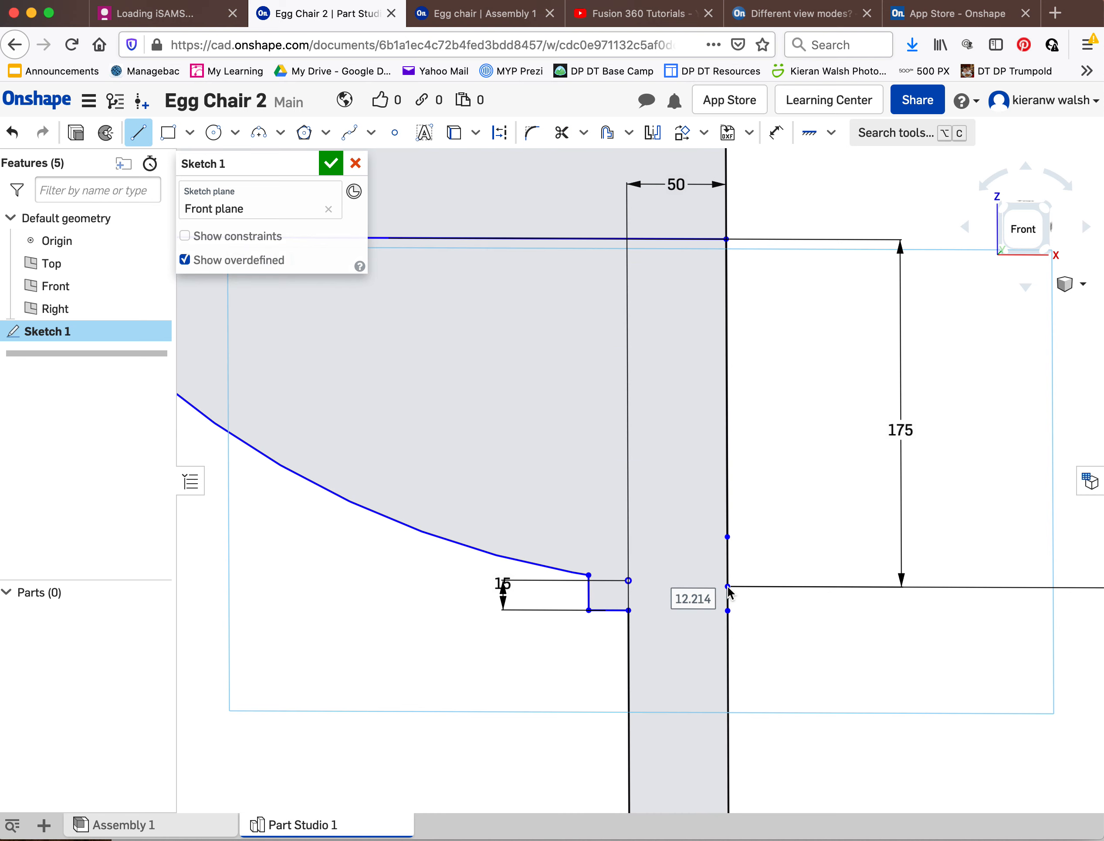
pyautogui.scroll(-2, 820, 653)
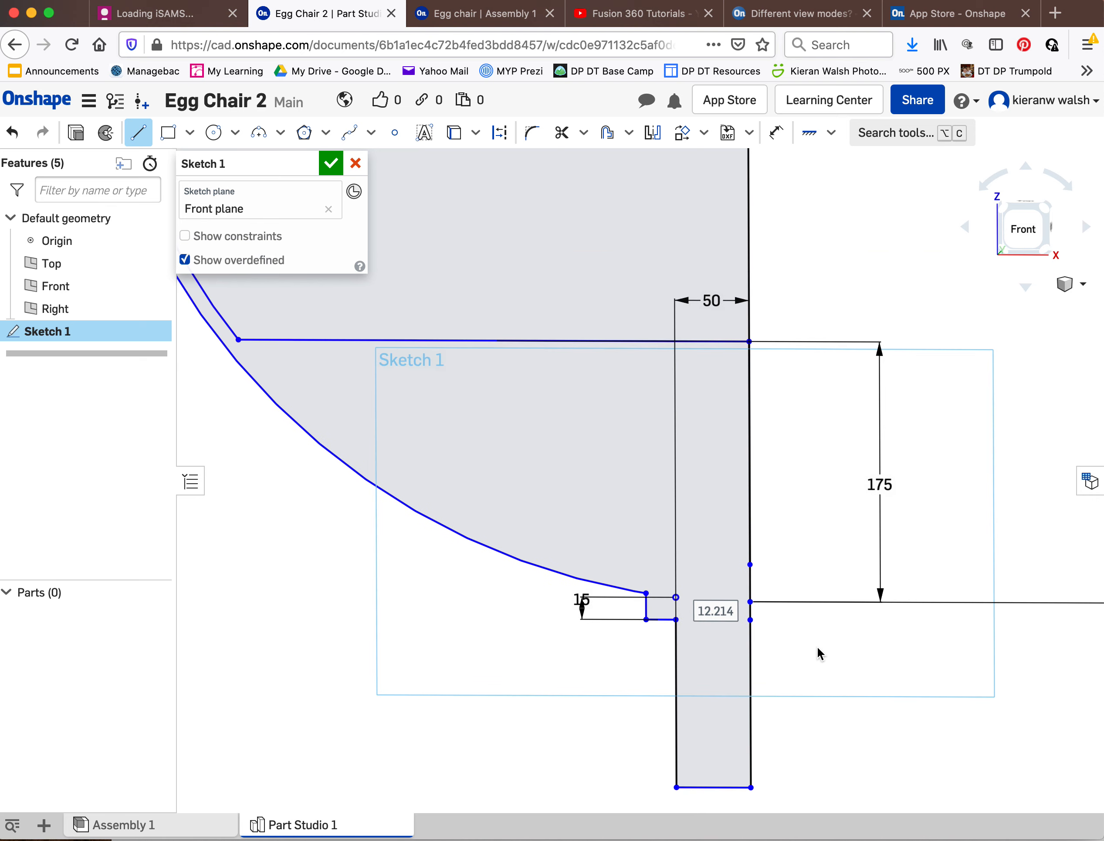
pyautogui.scroll(-1, 820, 653)
pyautogui.press('Escape')
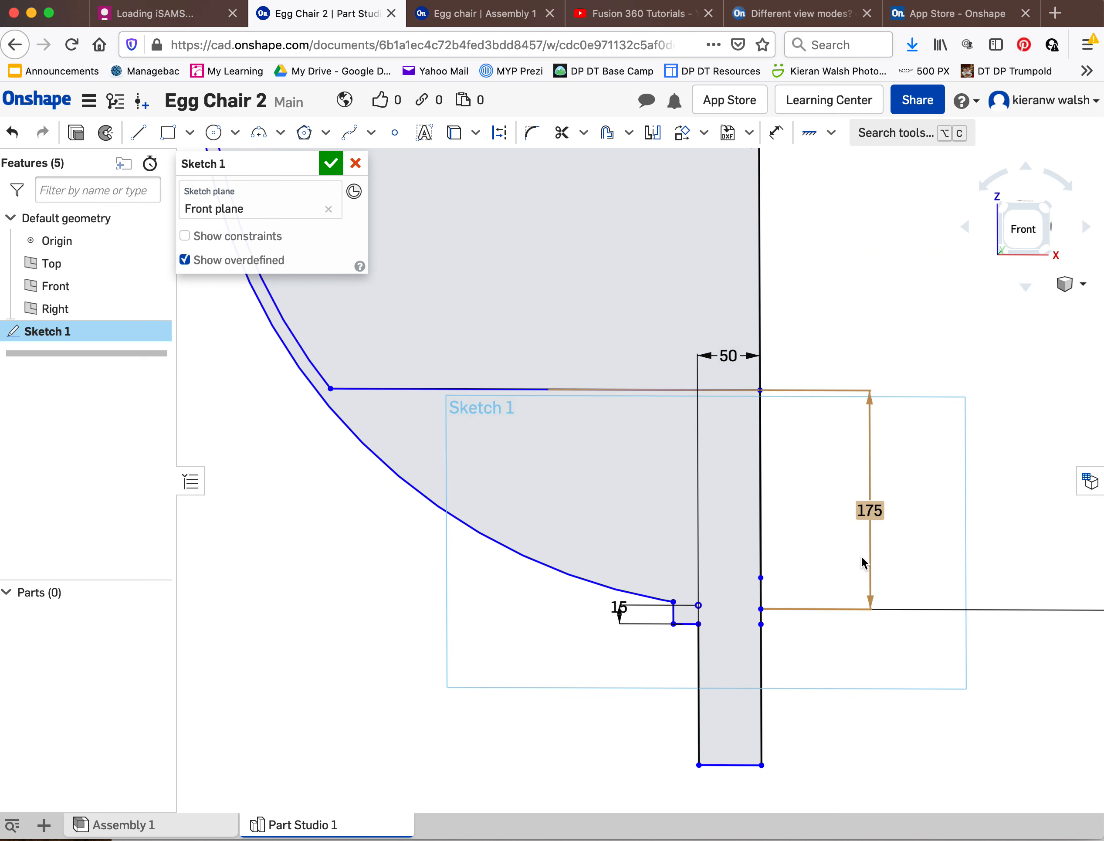
# - Delete the 175 mm, 50 mm and 15 mm dimensions around the seat, stem and collar
pyautogui.click(868, 519)
pyautogui.press('Delete')
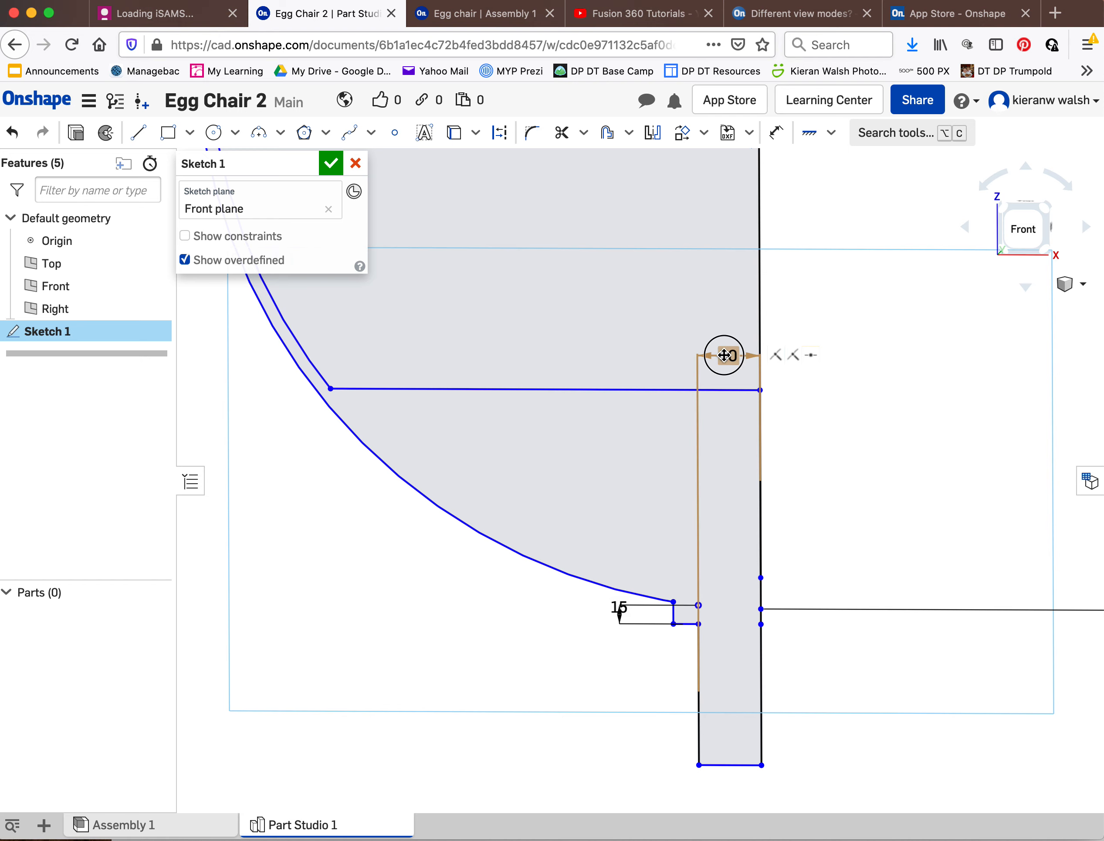
pyautogui.press('Delete')
pyautogui.click(619, 606)
pyautogui.press('Delete')
# - Trim away the vertical line from the egg's top down to the horizontal seat line, and finish the sketch
pyautogui.scroll(2, 724, 639)
pyautogui.scroll(-5, 724, 640)
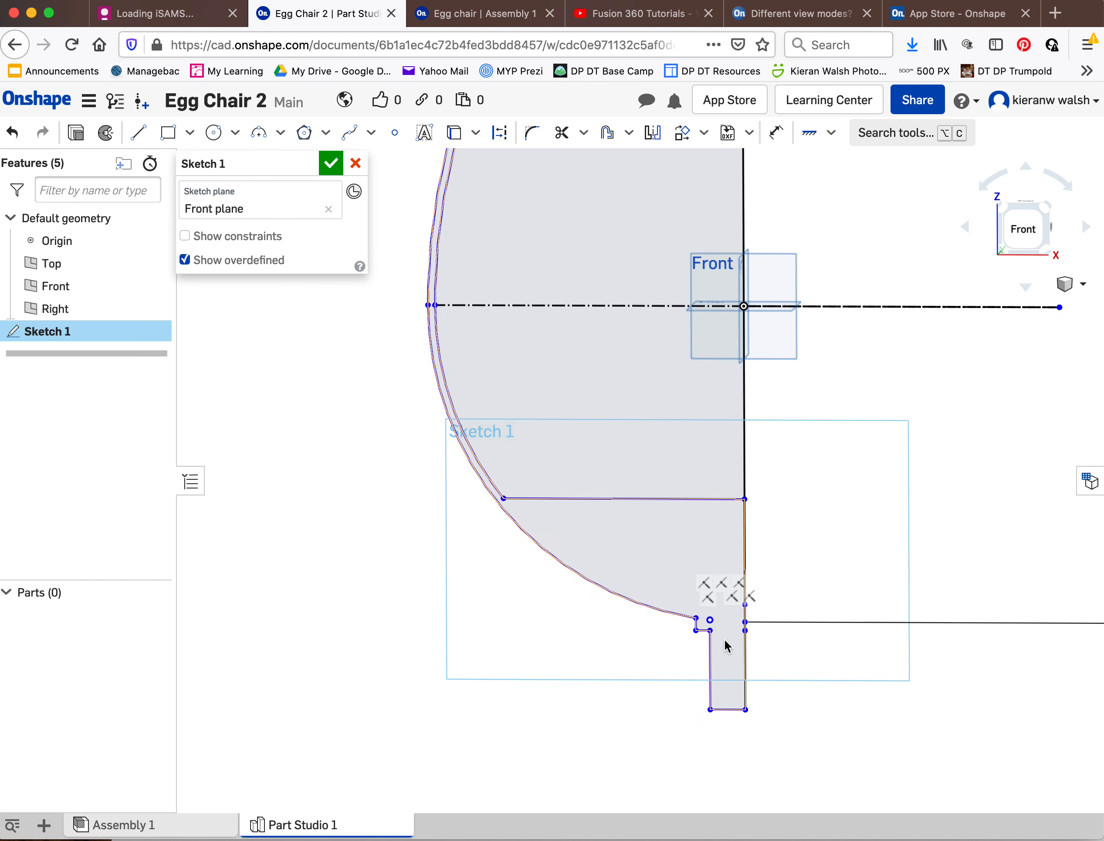
pyautogui.moveTo(797, 510)
pyautogui.mouseDown(button='middle')
pyautogui.moveTo(756, 540)
pyautogui.moveTo(710, 535)
pyautogui.mouseUp(button='middle')
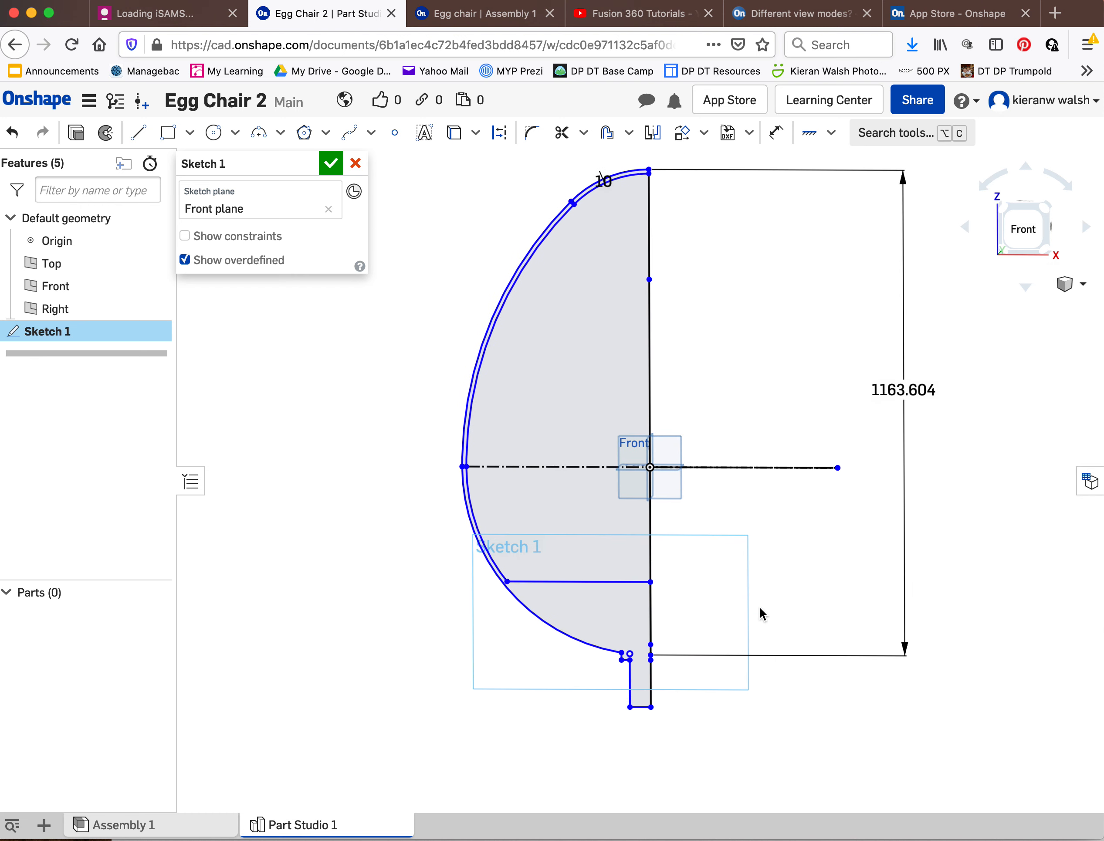
pyautogui.scroll(3, 638, 680)
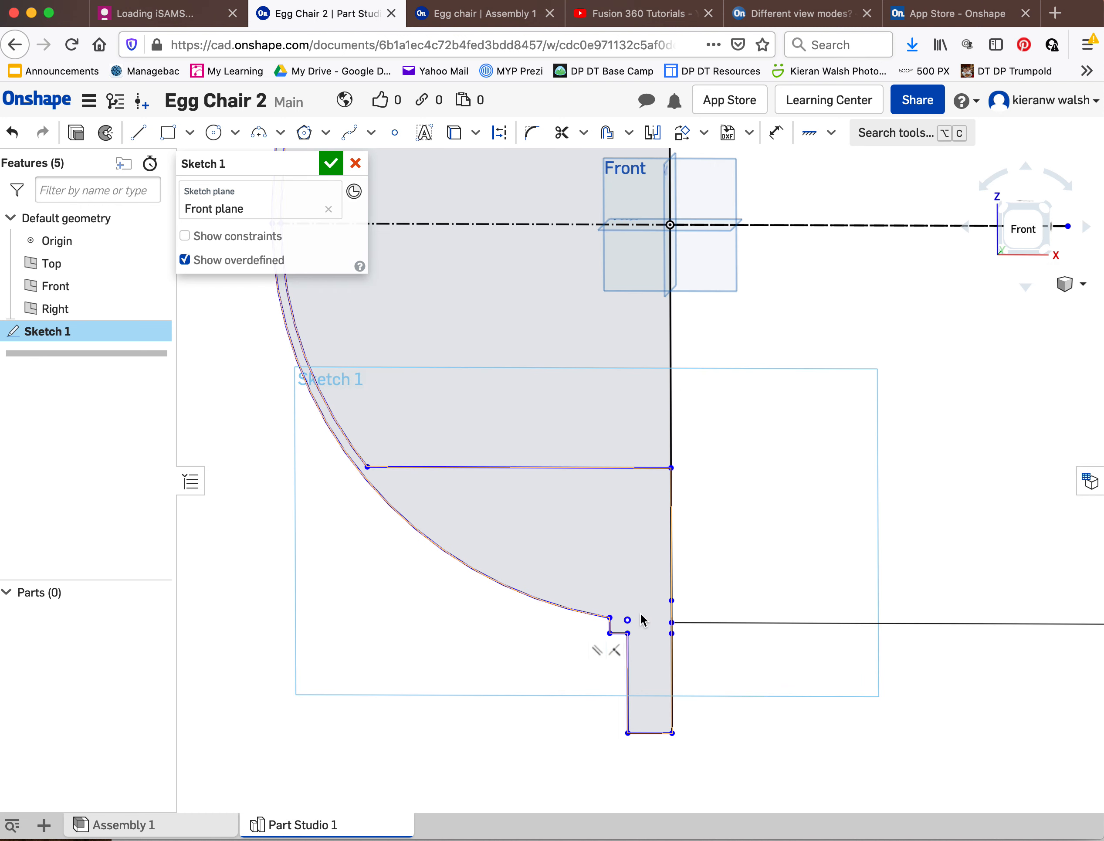
pyautogui.scroll(-3, 640, 613)
pyautogui.scroll(-2, 641, 613)
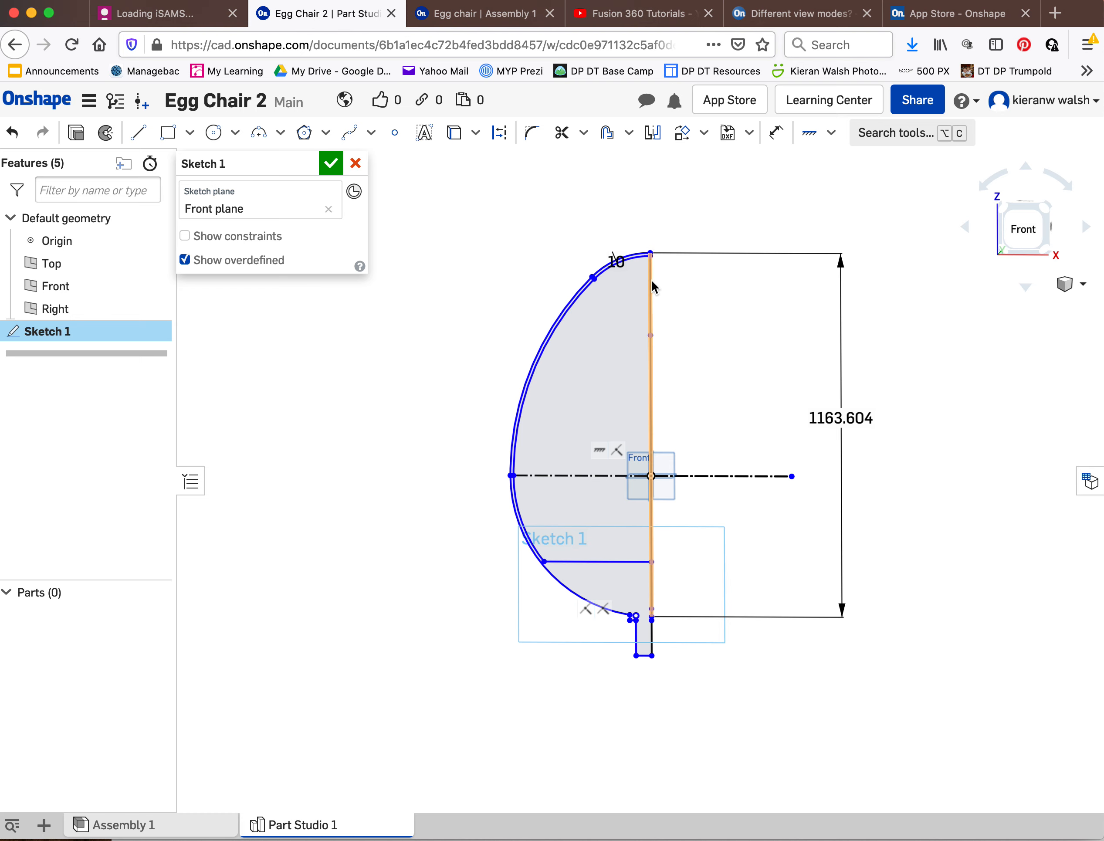
pyautogui.click(562, 132)
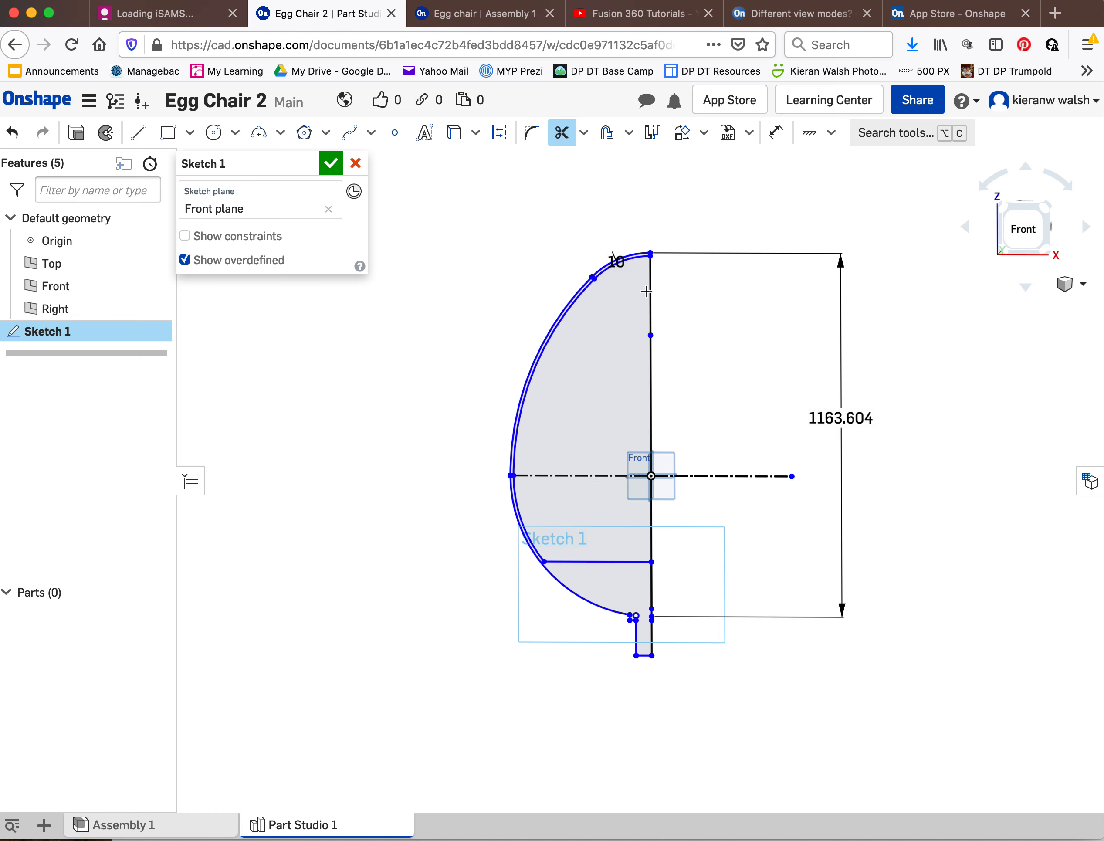
pyautogui.scroll(2, 659, 294)
pyautogui.click(643, 303)
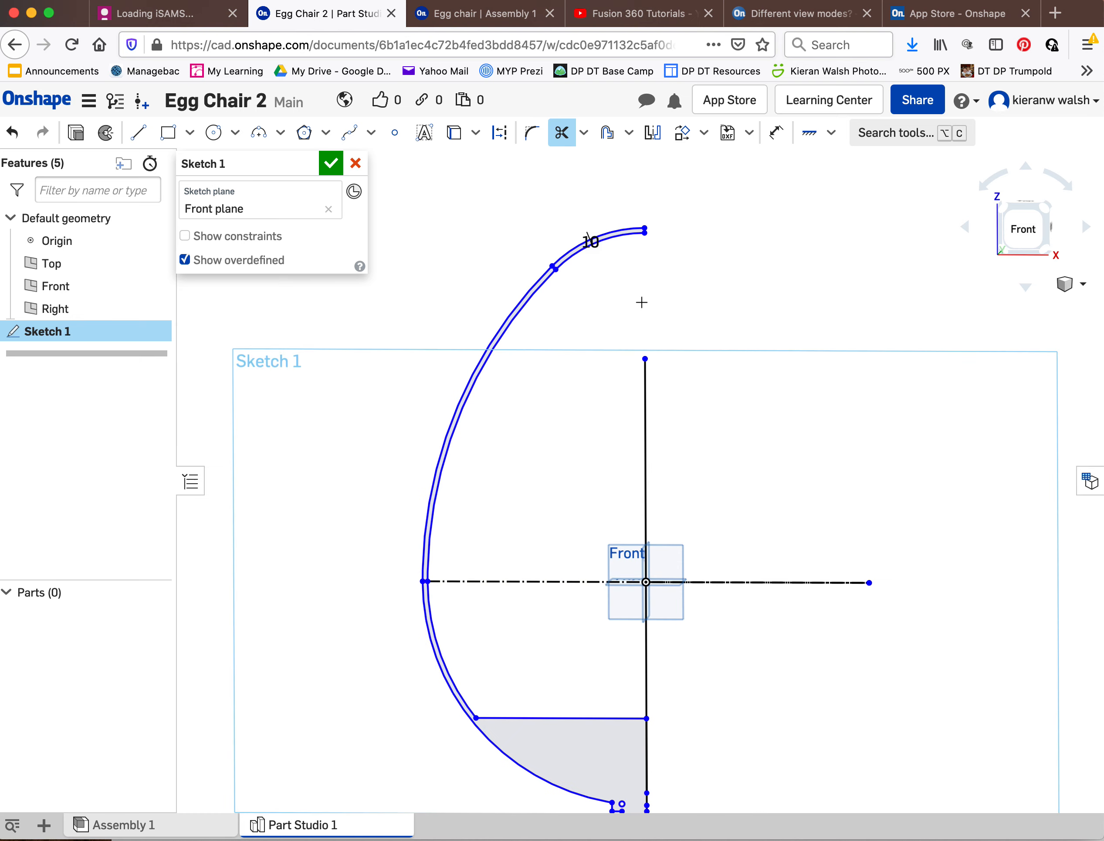
pyautogui.click(644, 376)
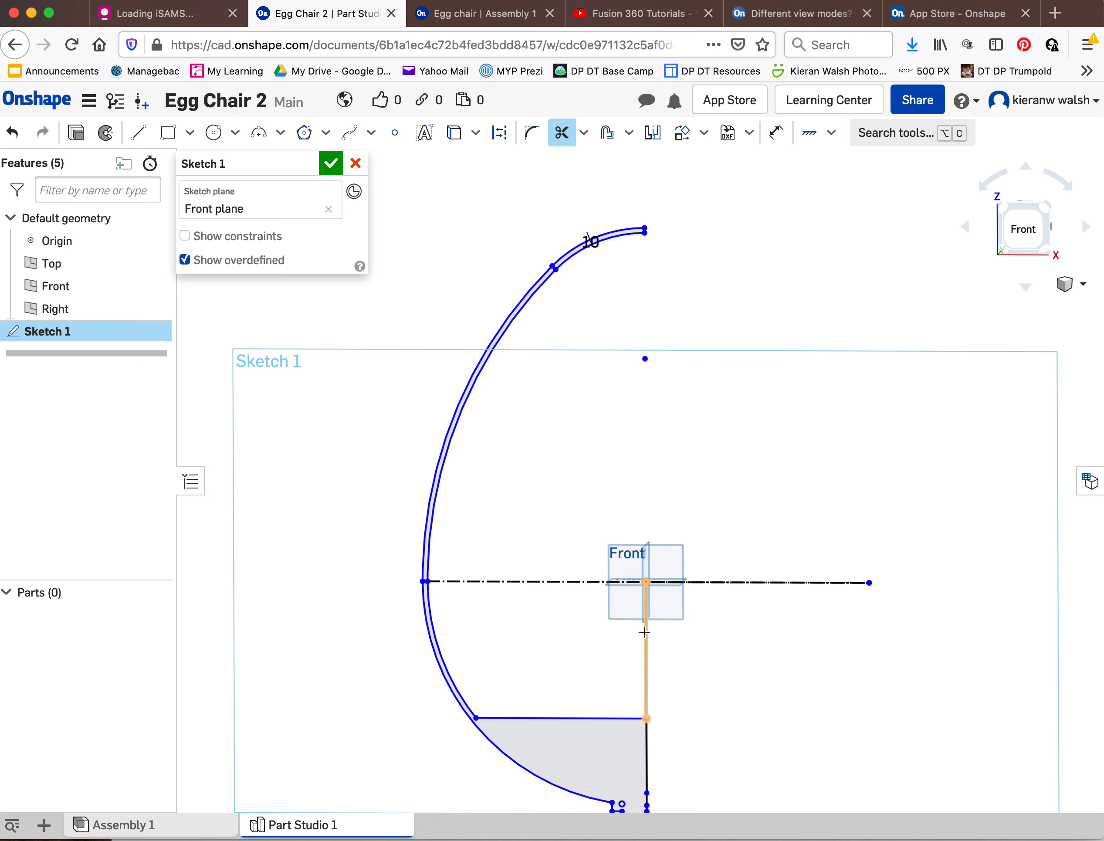
pyautogui.click(646, 638)
pyautogui.scroll(-5, 668, 631)
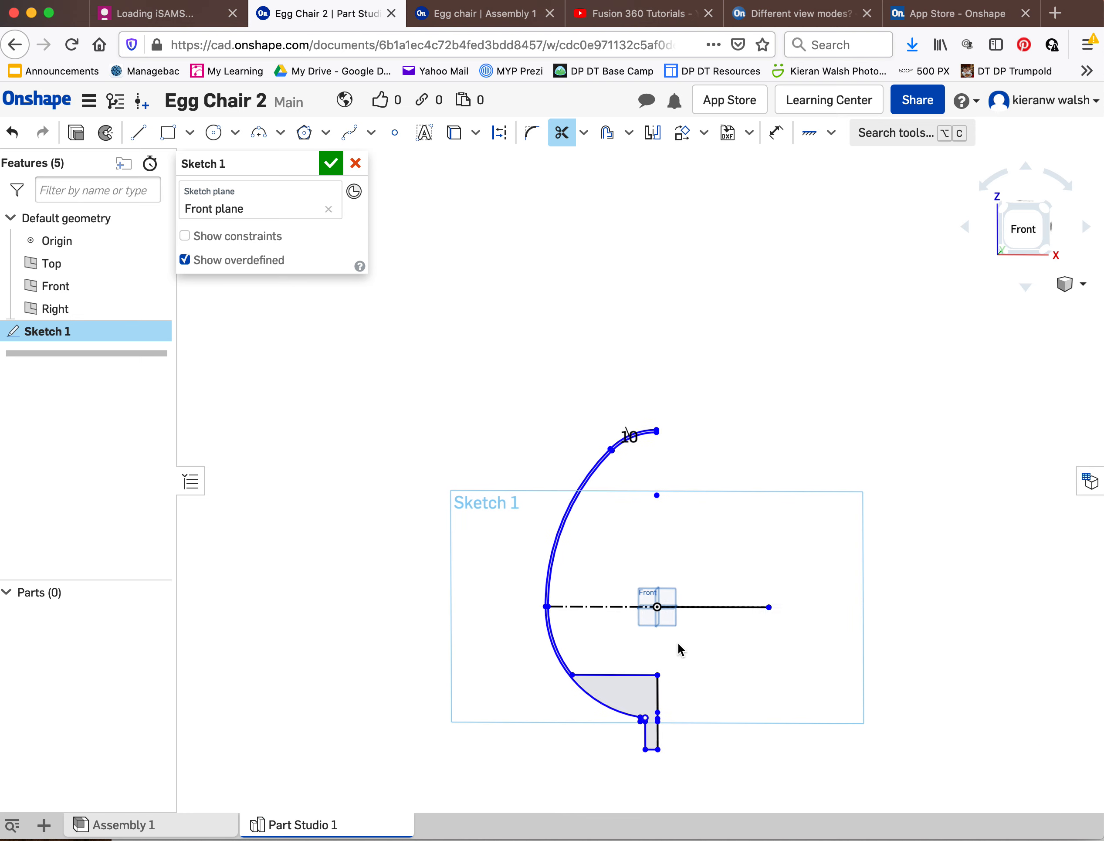
pyautogui.scroll(2, 677, 643)
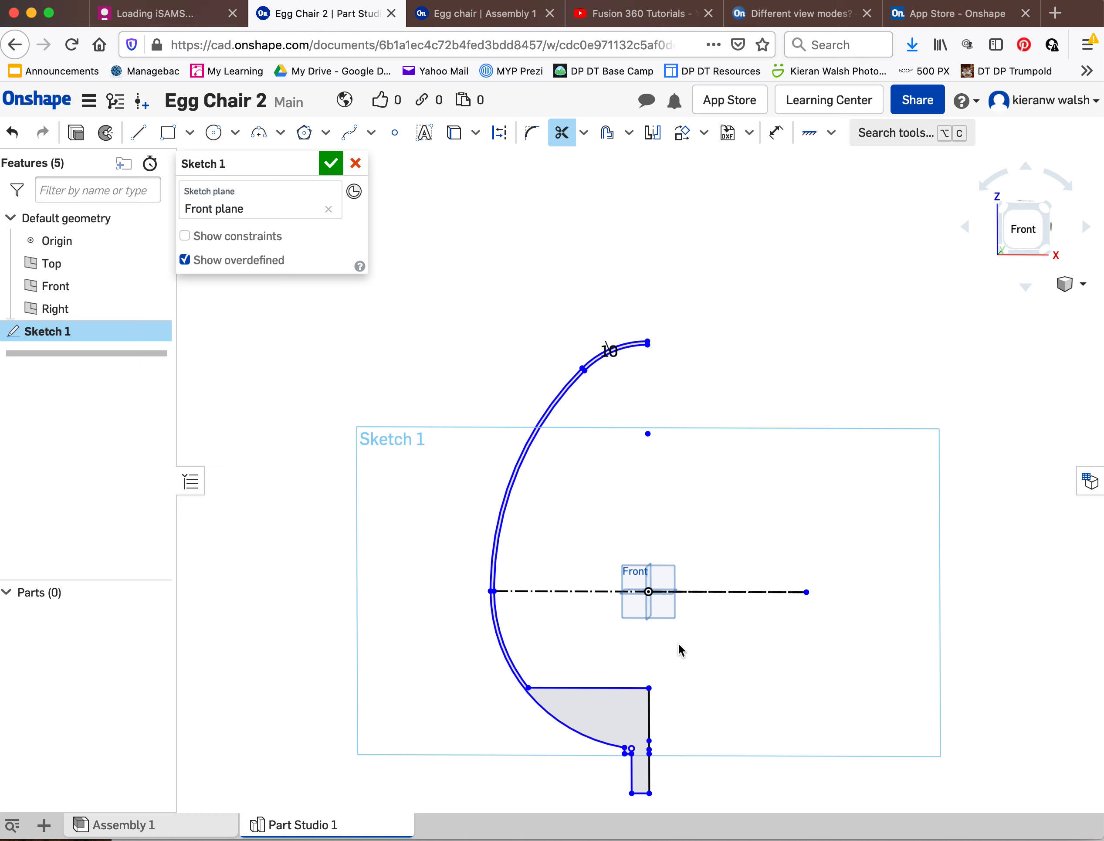
pyautogui.moveTo(678, 642); pyautogui.dragTo(638, 531, button='middle')
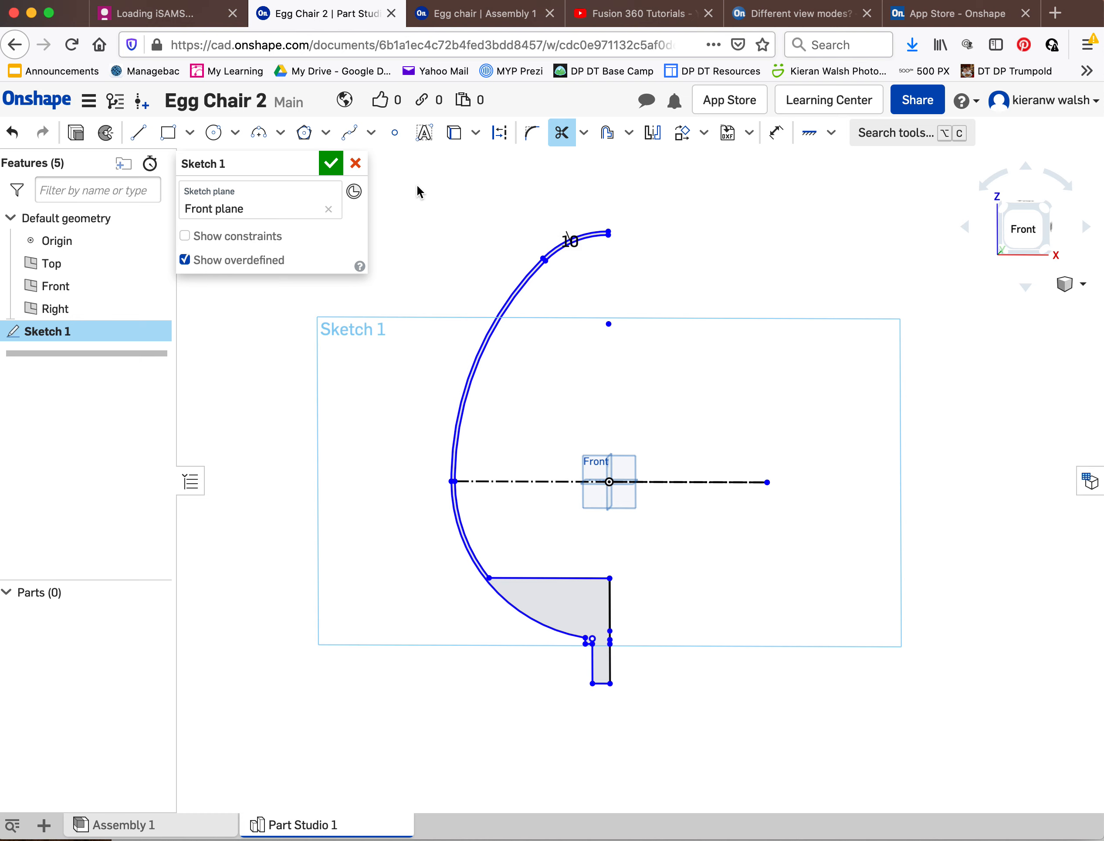
pyautogui.click(326, 162)
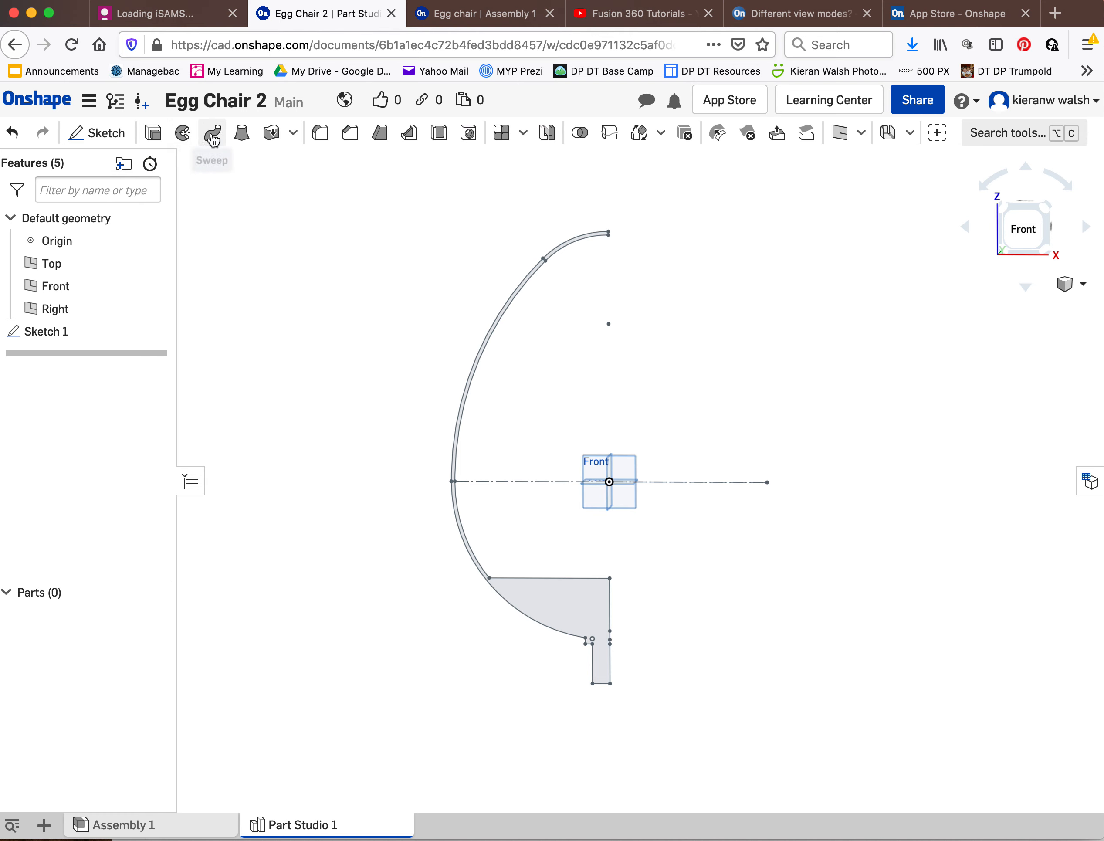
# - Revolve the shell, seat and stem profile a full turn as a new solid around the vertical edge below the seat line
pyautogui.click(183, 133)
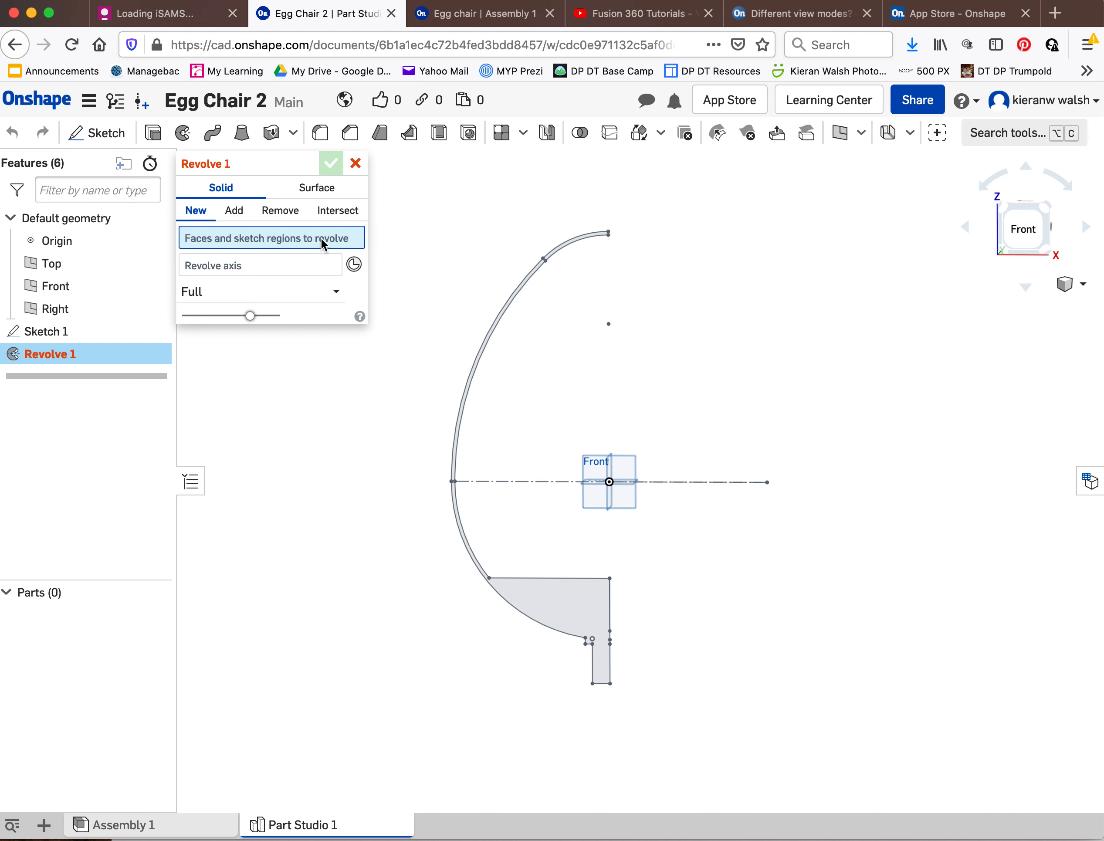
pyautogui.click(512, 292)
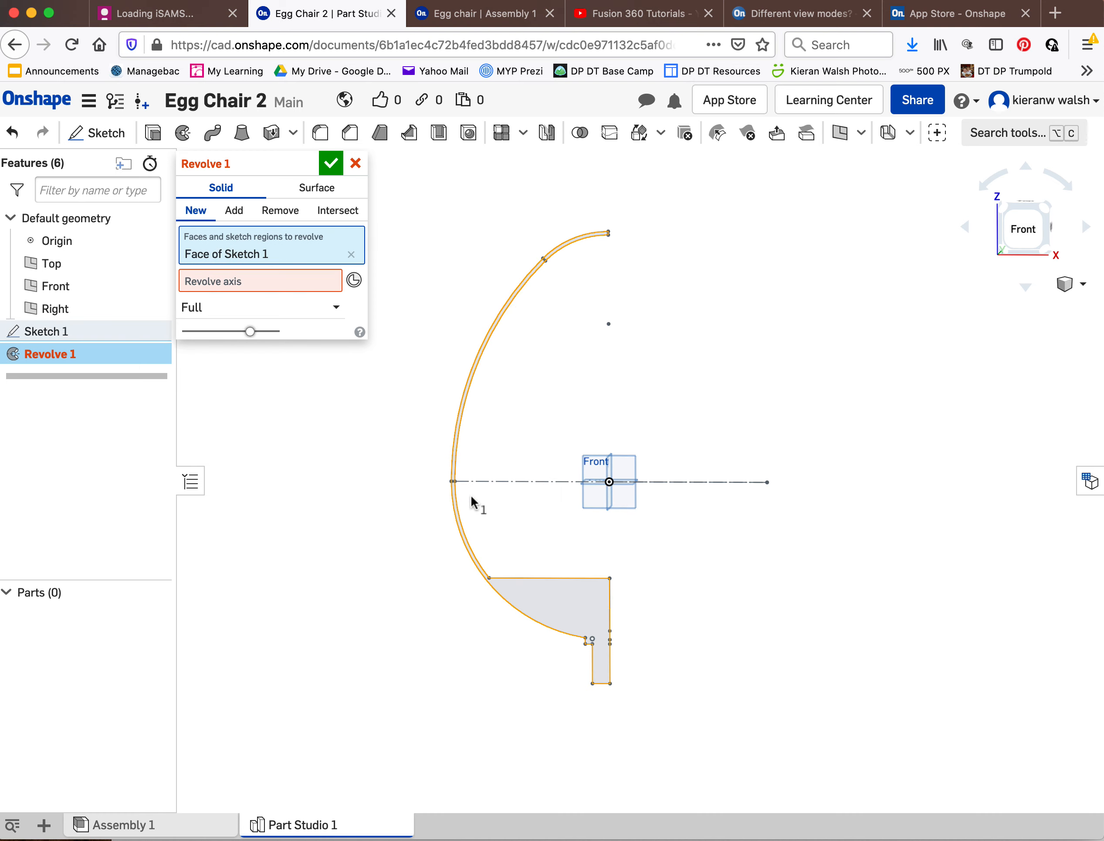
pyautogui.click(217, 280)
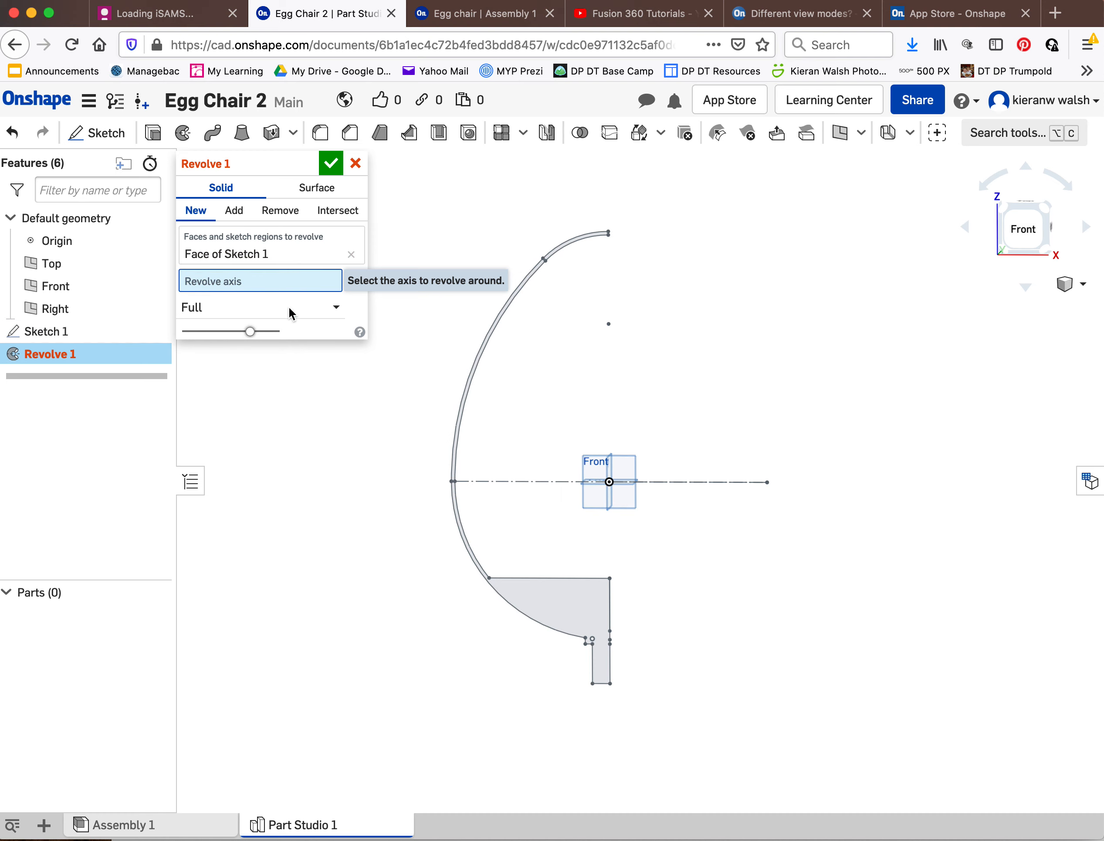
pyautogui.click(610, 600)
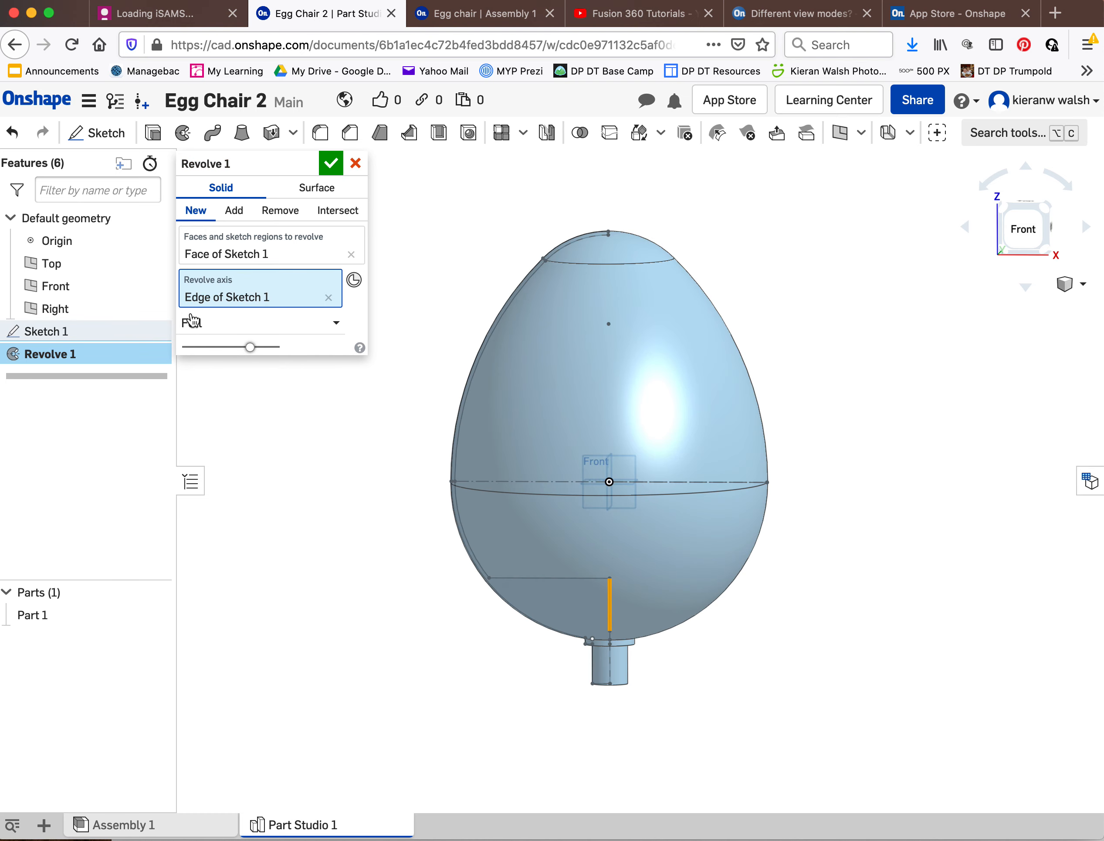
pyautogui.moveTo(547, 468); pyautogui.dragTo(723, 534, button='right')
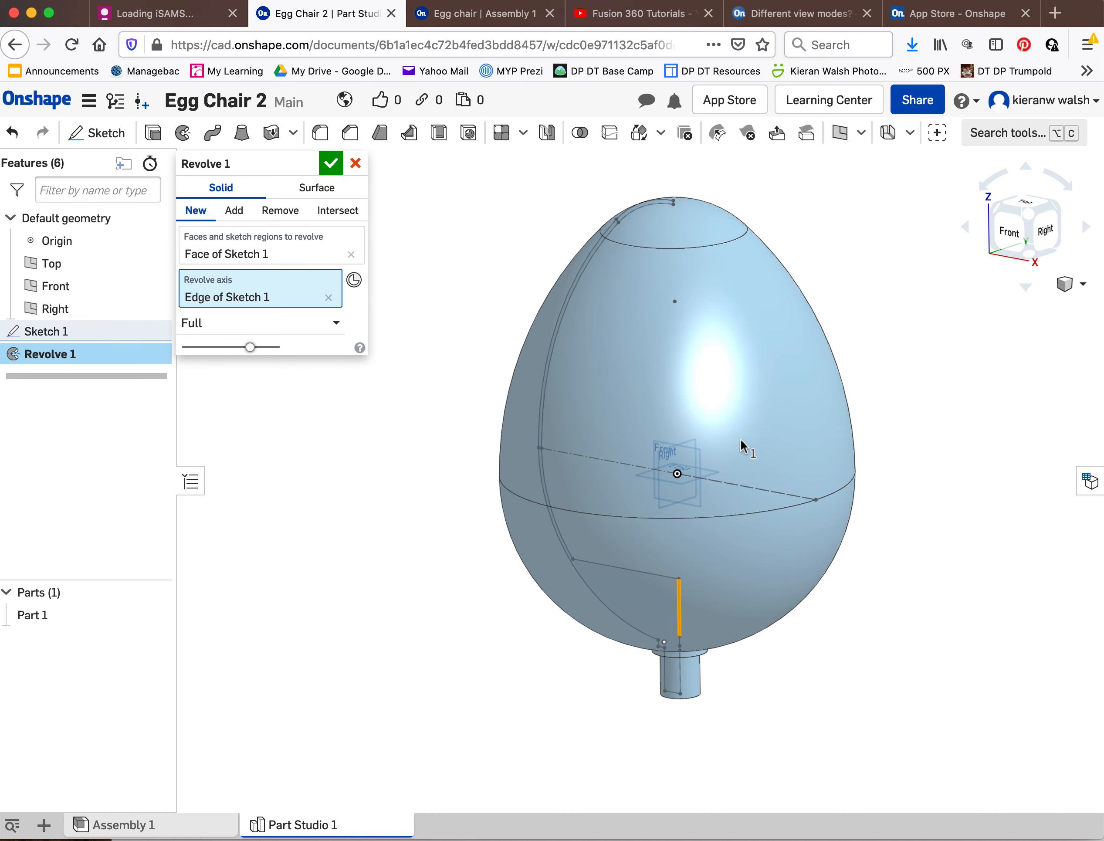
pyautogui.moveTo(772, 500)
pyautogui.mouseDown(button='right')
pyautogui.moveTo(740, 477)
pyautogui.moveTo(768, 496)
pyautogui.mouseUp(button='right')
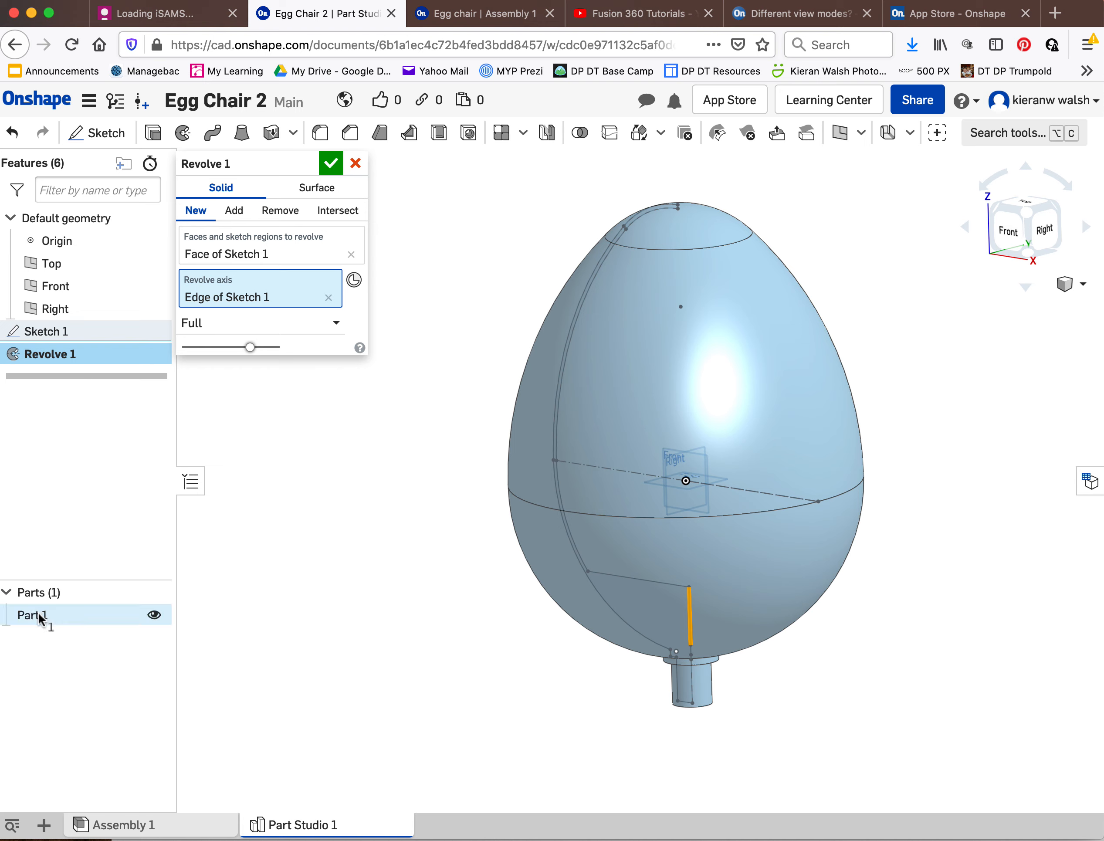
pyautogui.click(332, 164)
pyautogui.moveTo(488, 387); pyautogui.dragTo(579, 354, button='right')
pyautogui.click(1031, 235)
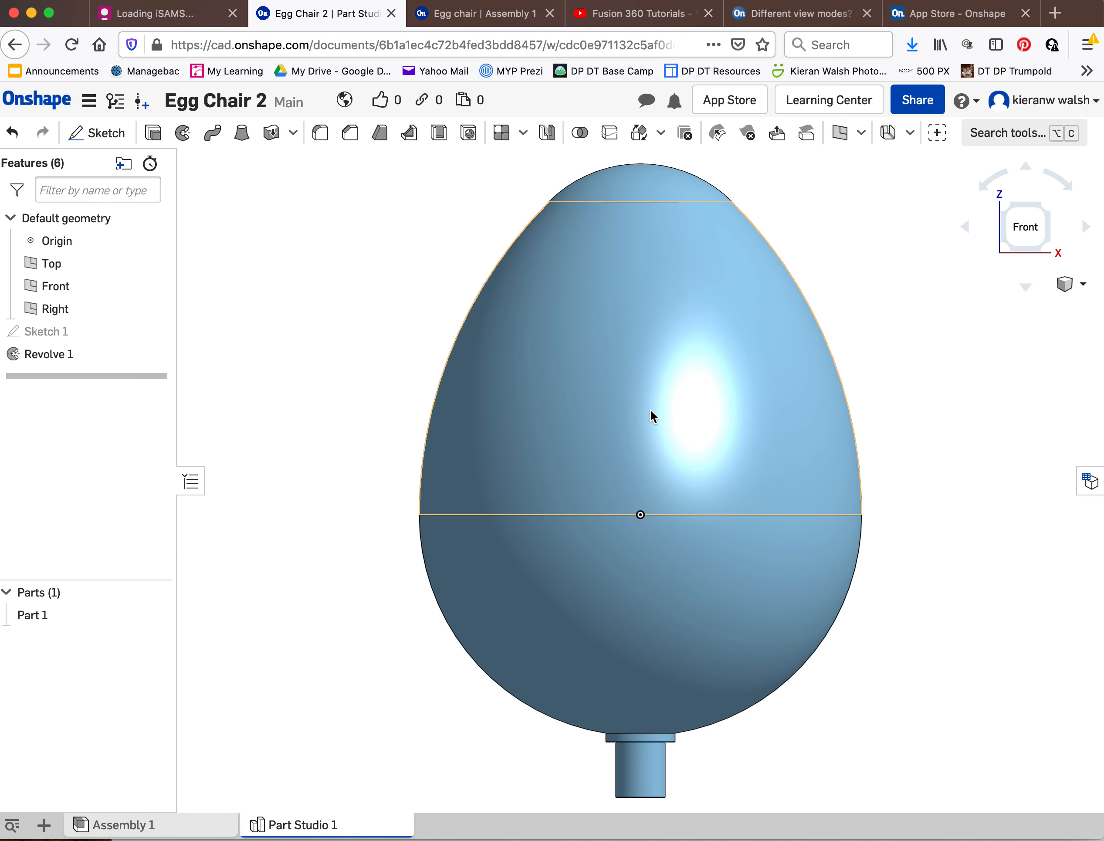
# - Start a new sketch on the Front plane of the revolved egg
pyautogui.scroll(3, 650, 417)
pyautogui.scroll(-6, 651, 417)
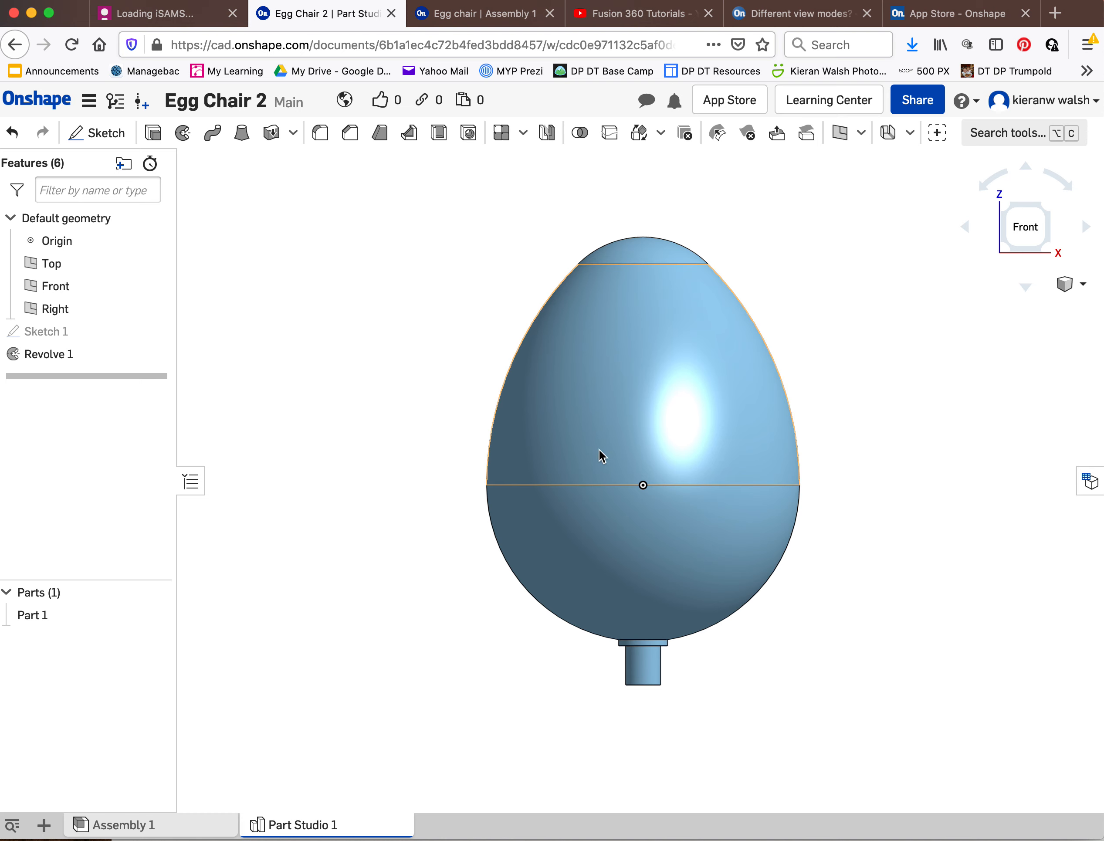
pyautogui.click(79, 135)
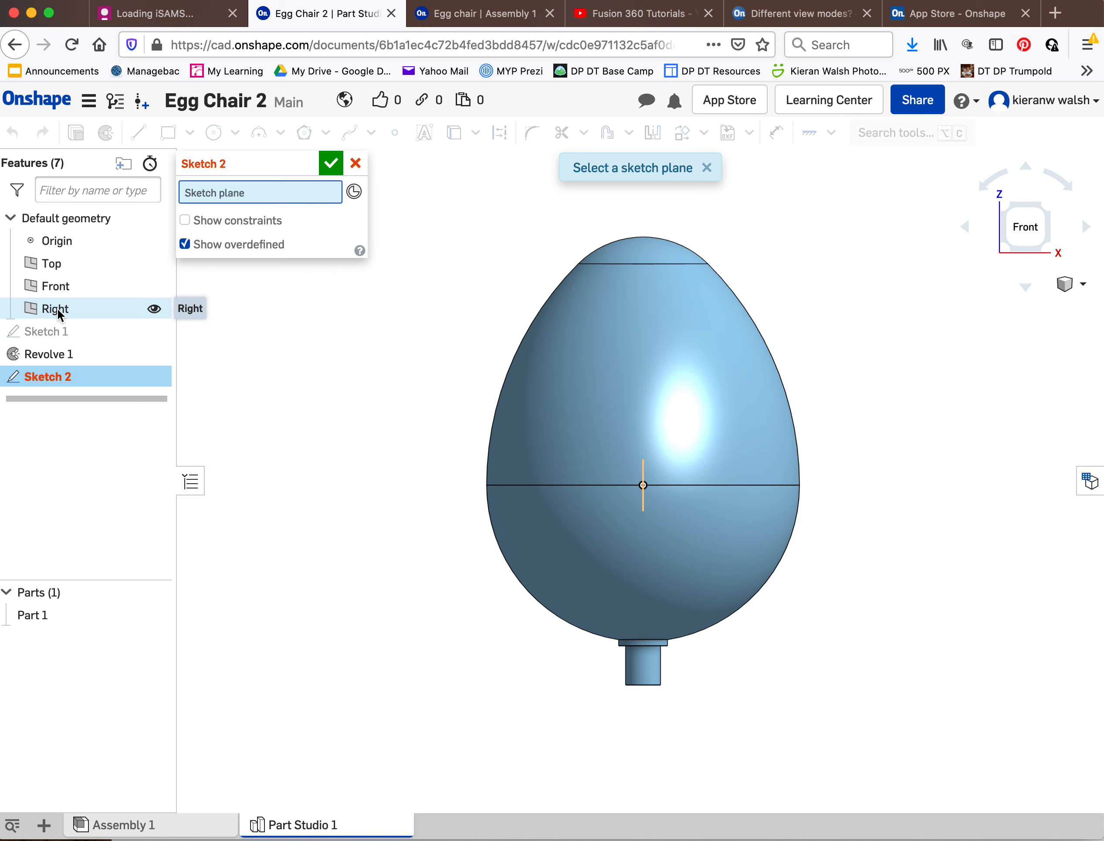
pyautogui.scroll(5, 641, 517)
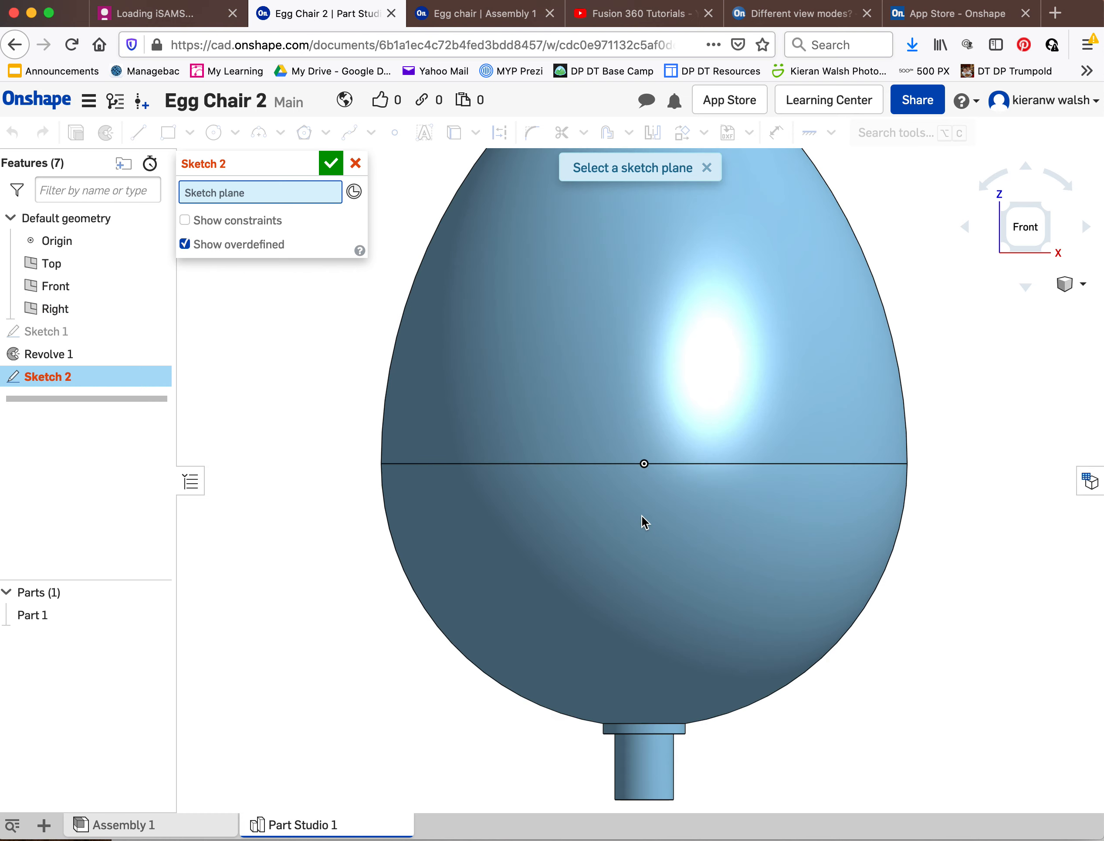
pyautogui.click(53, 288)
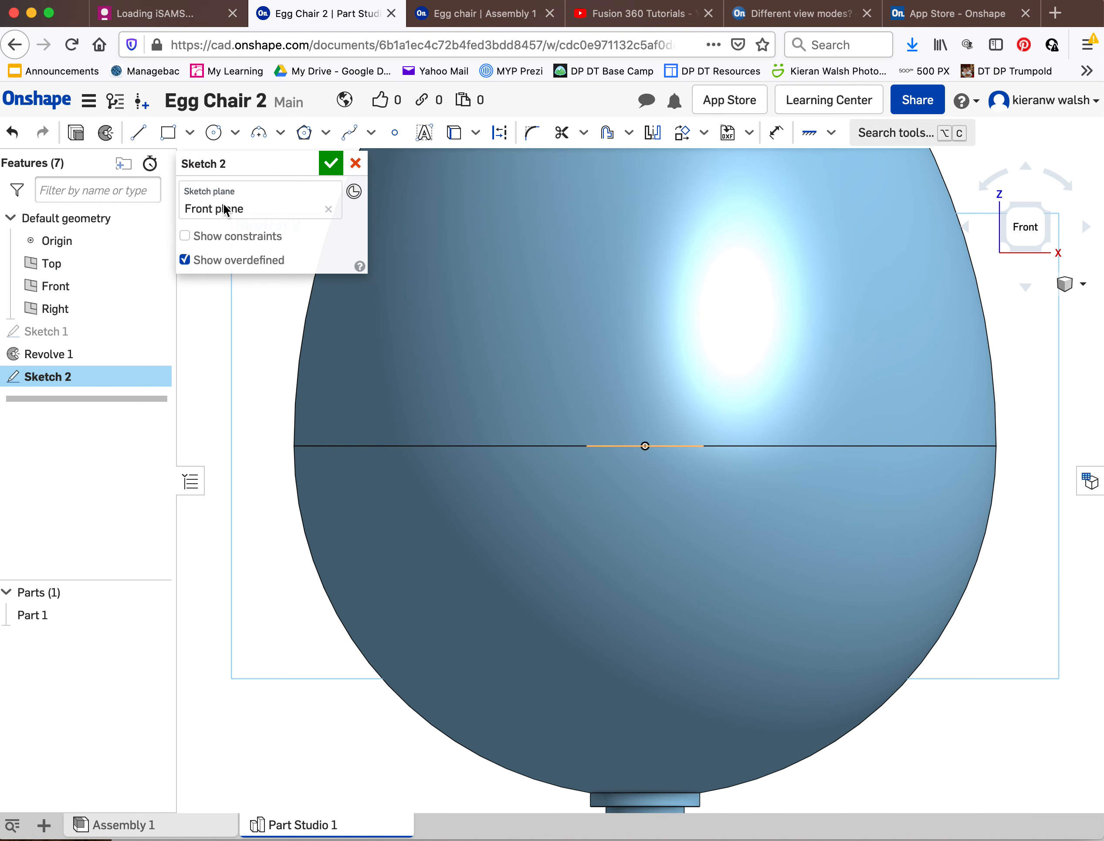
pyautogui.scroll(-5, 687, 491)
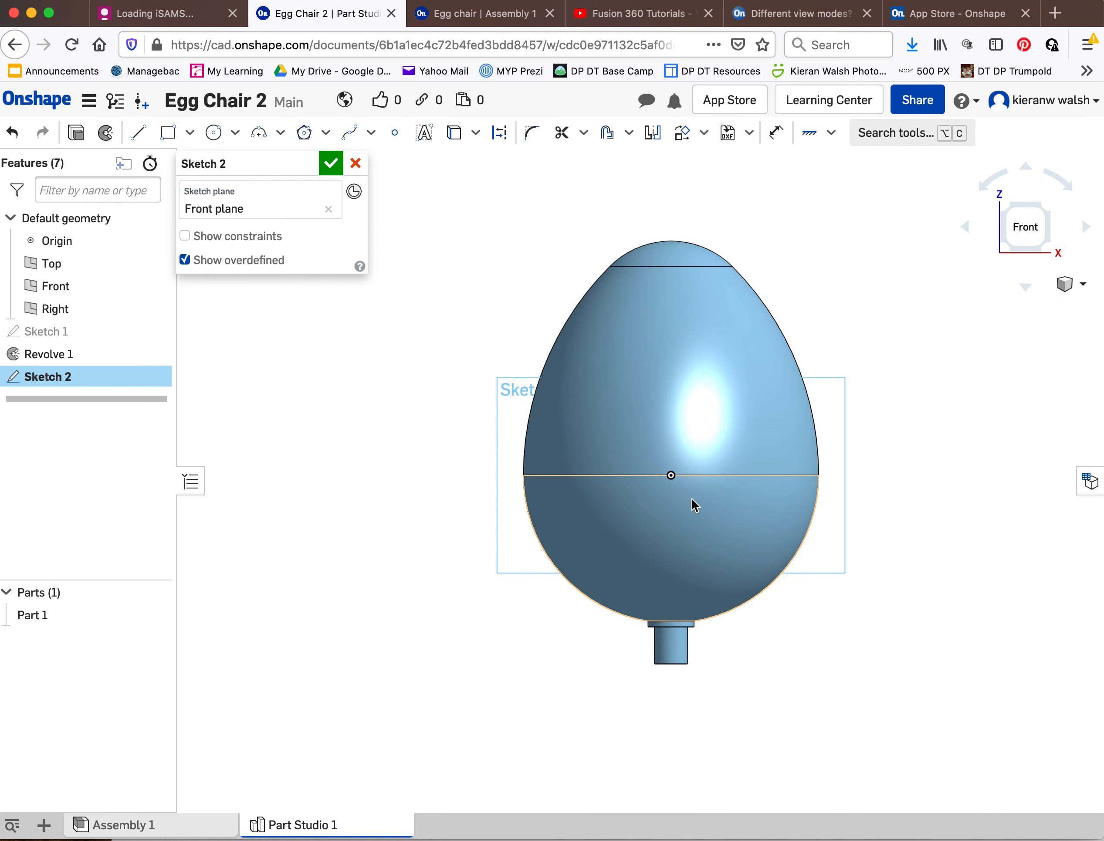
pyautogui.scroll(2, 695, 505)
pyautogui.scroll(2, 693, 490)
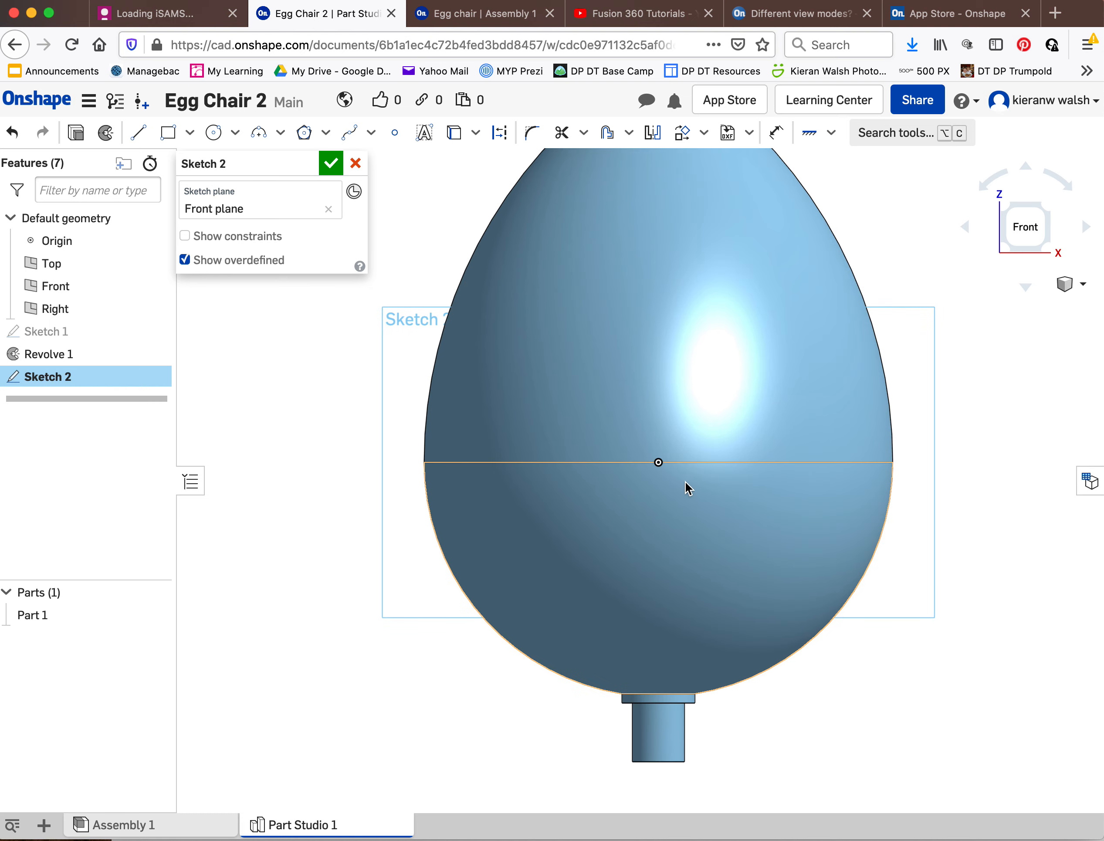
pyautogui.scroll(-3, 817, 351)
pyautogui.scroll(3, 857, 222)
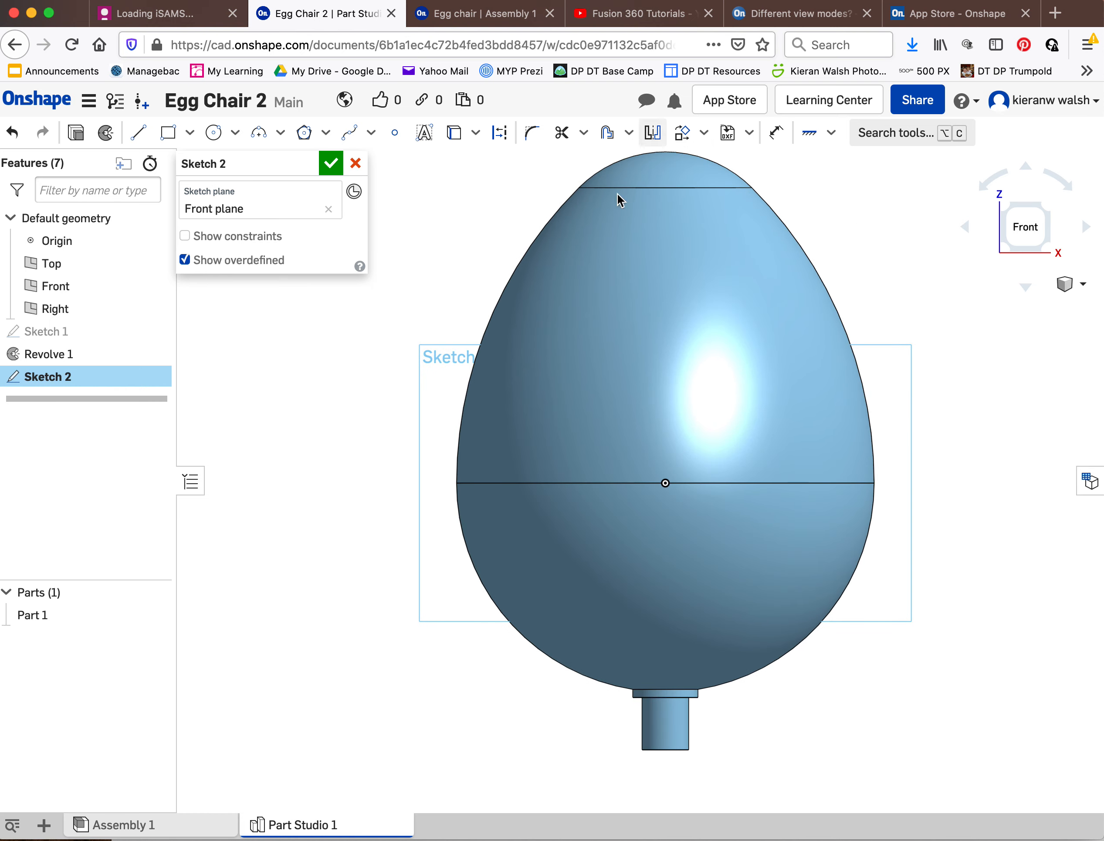
# - Draw a closed five-sided outline from the egg's top around its +X side, with sides about 1091, 294, 955, 292 and 151 mm
pyautogui.click(138, 132)
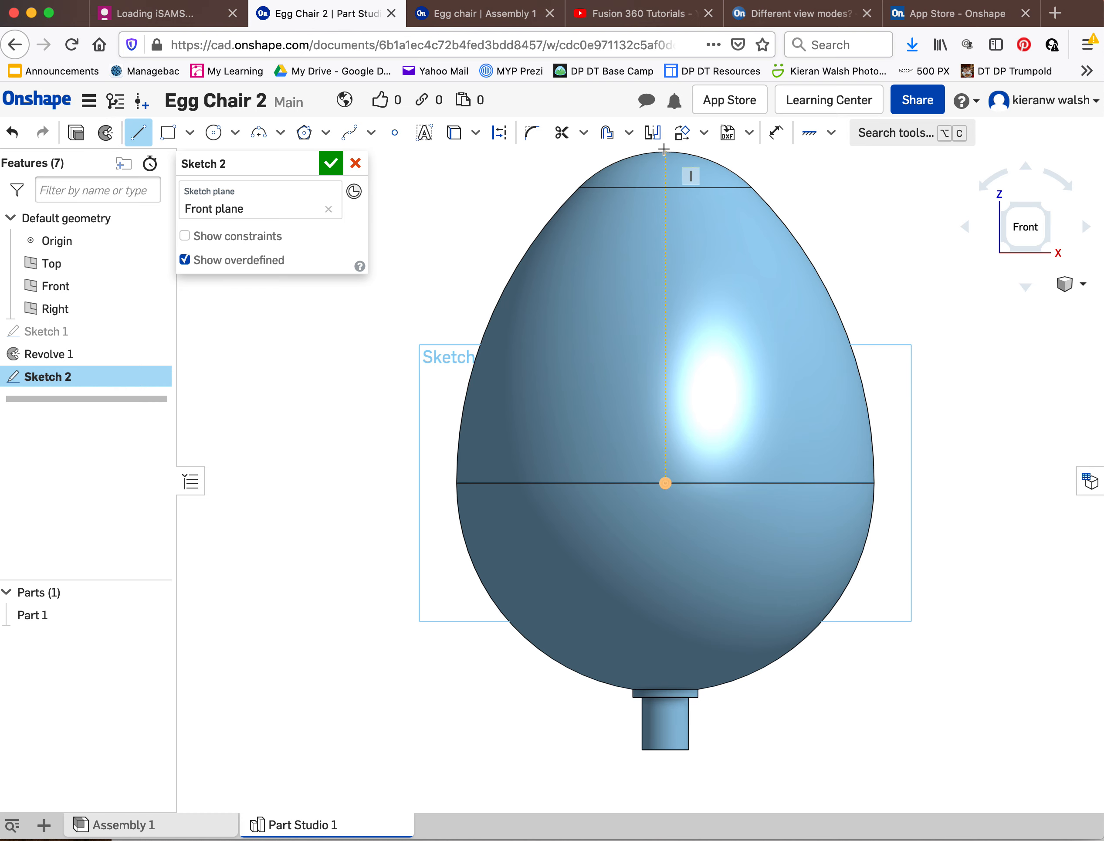
pyautogui.scroll(5, 663, 149)
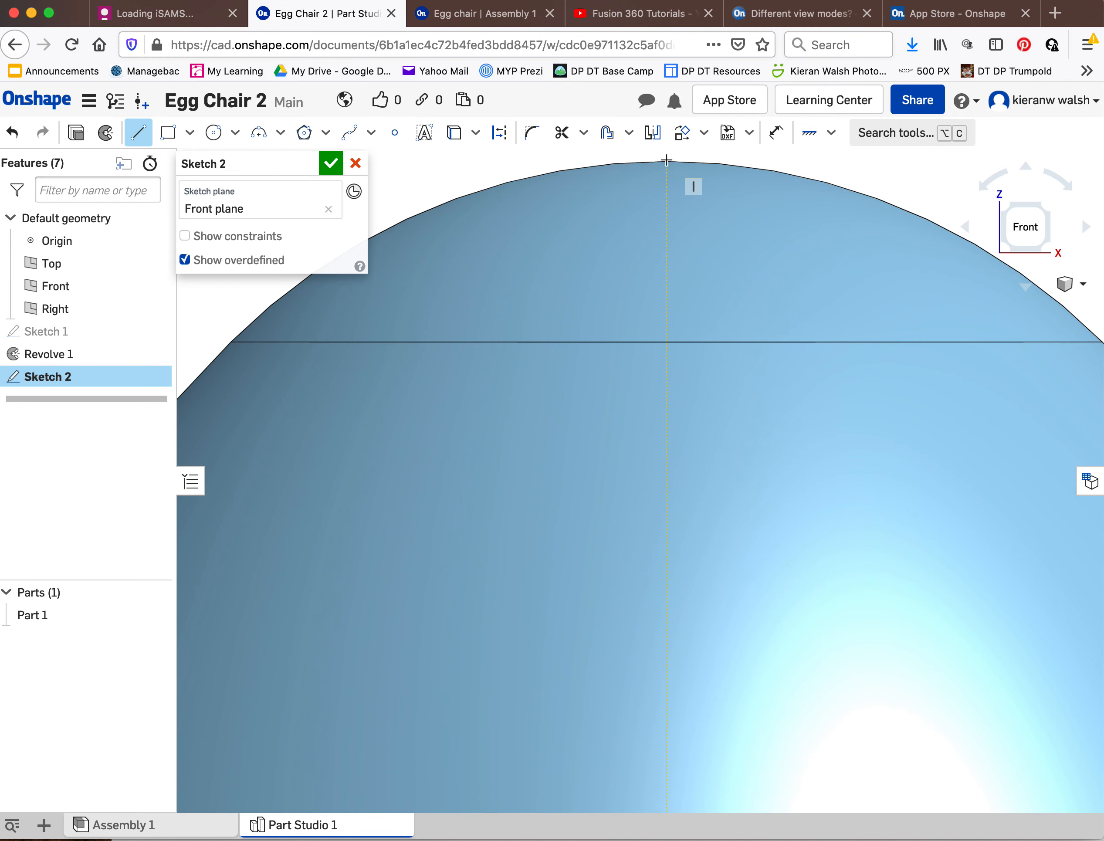
pyautogui.scroll(-1, 666, 161)
pyautogui.click(666, 161)
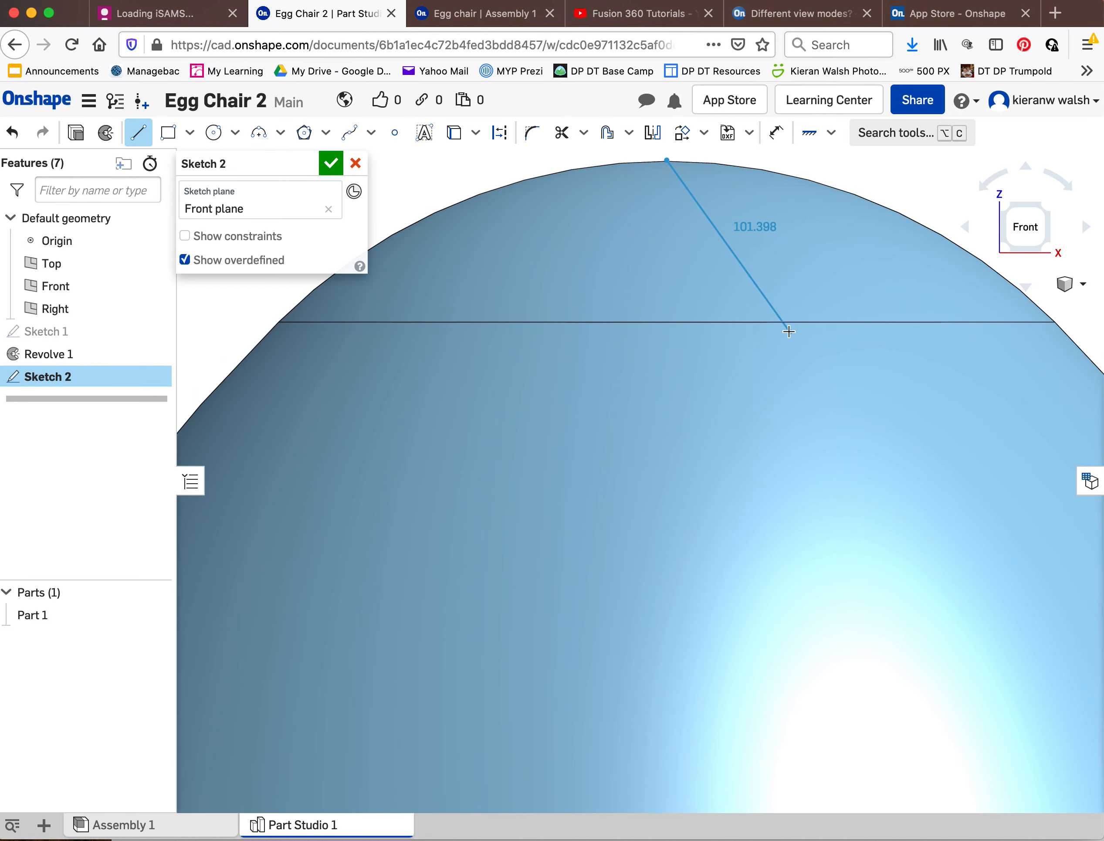
pyautogui.scroll(-10, 788, 331)
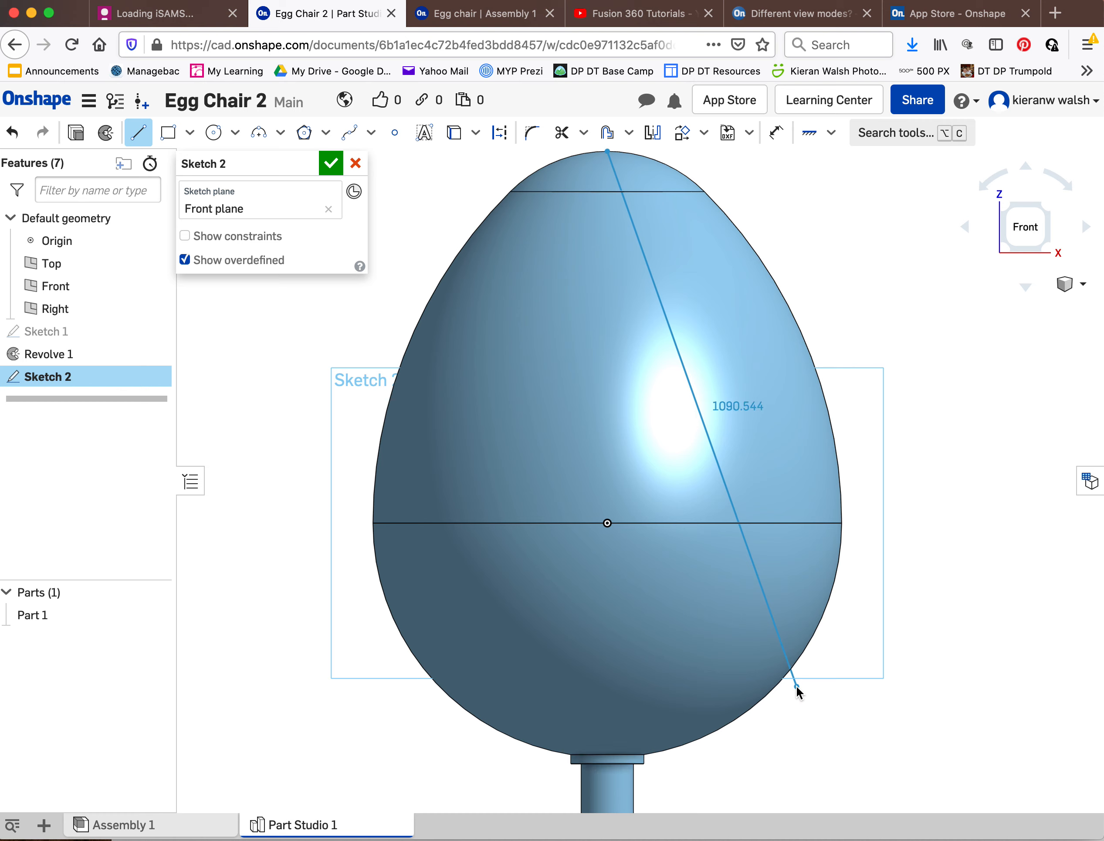
pyautogui.click(797, 686)
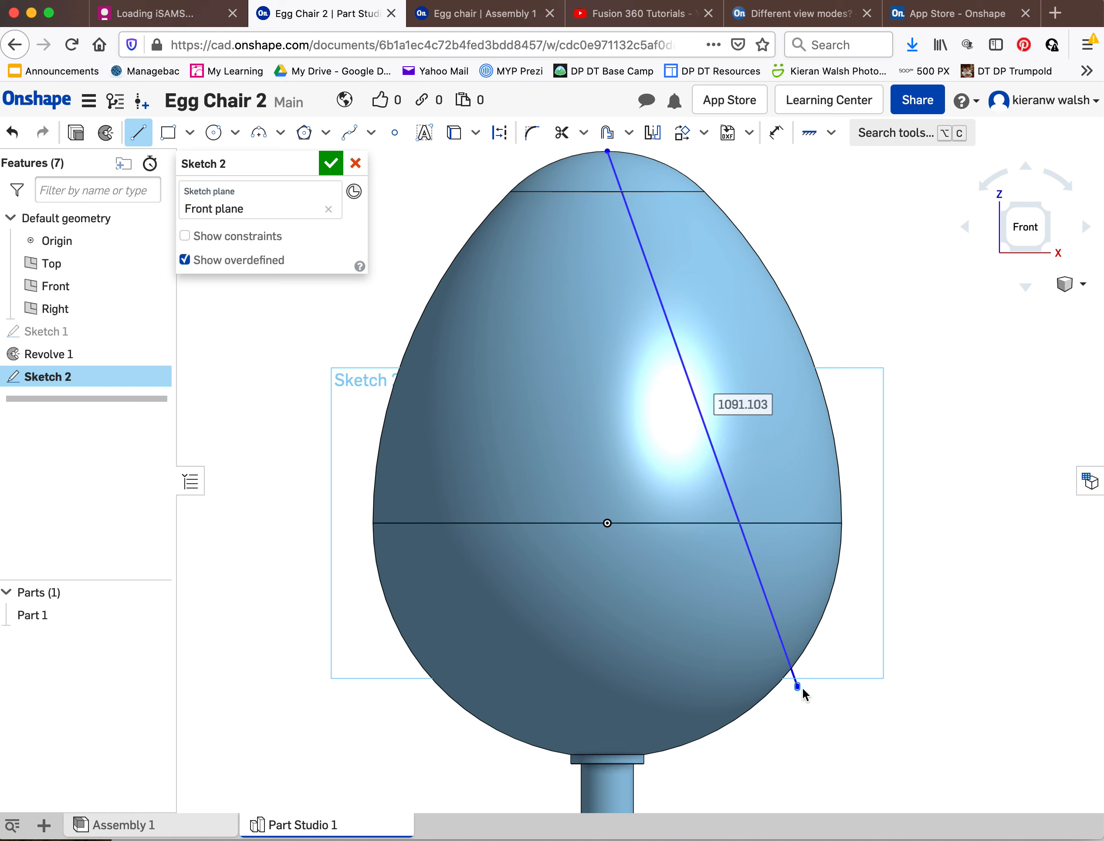
pyautogui.click(946, 655)
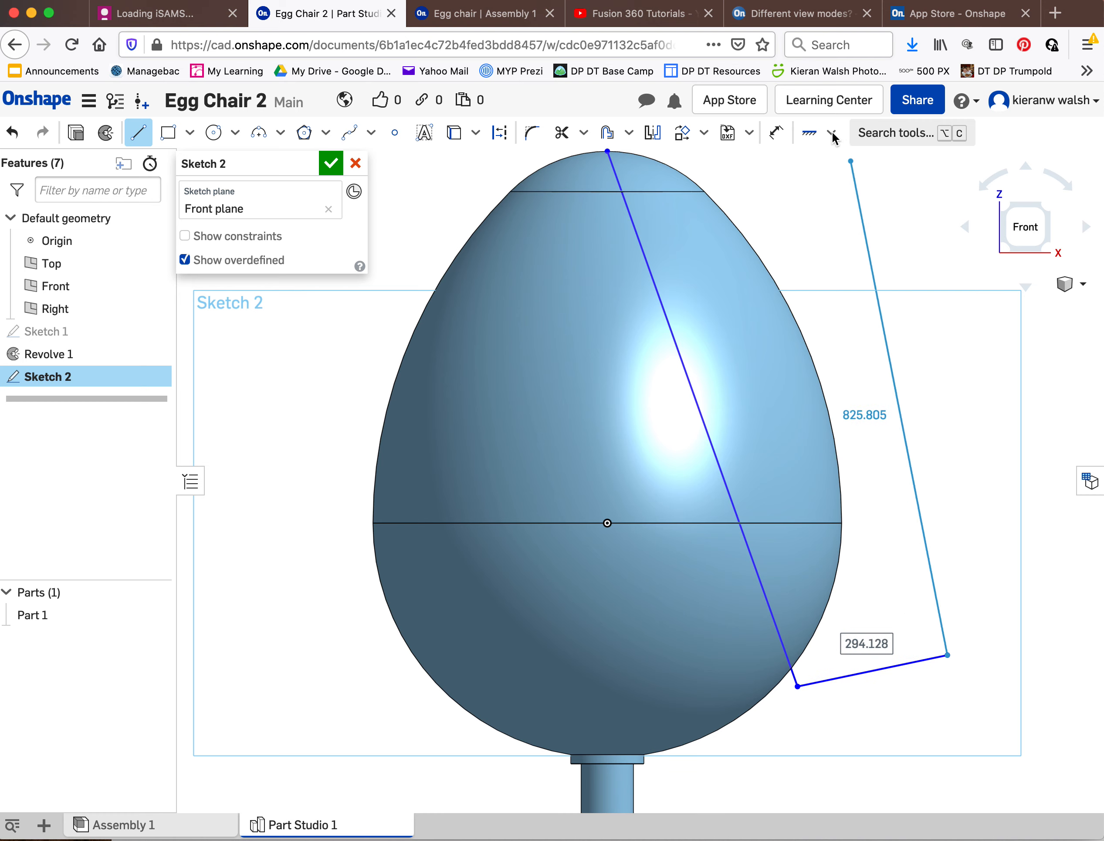
pyautogui.click(837, 170)
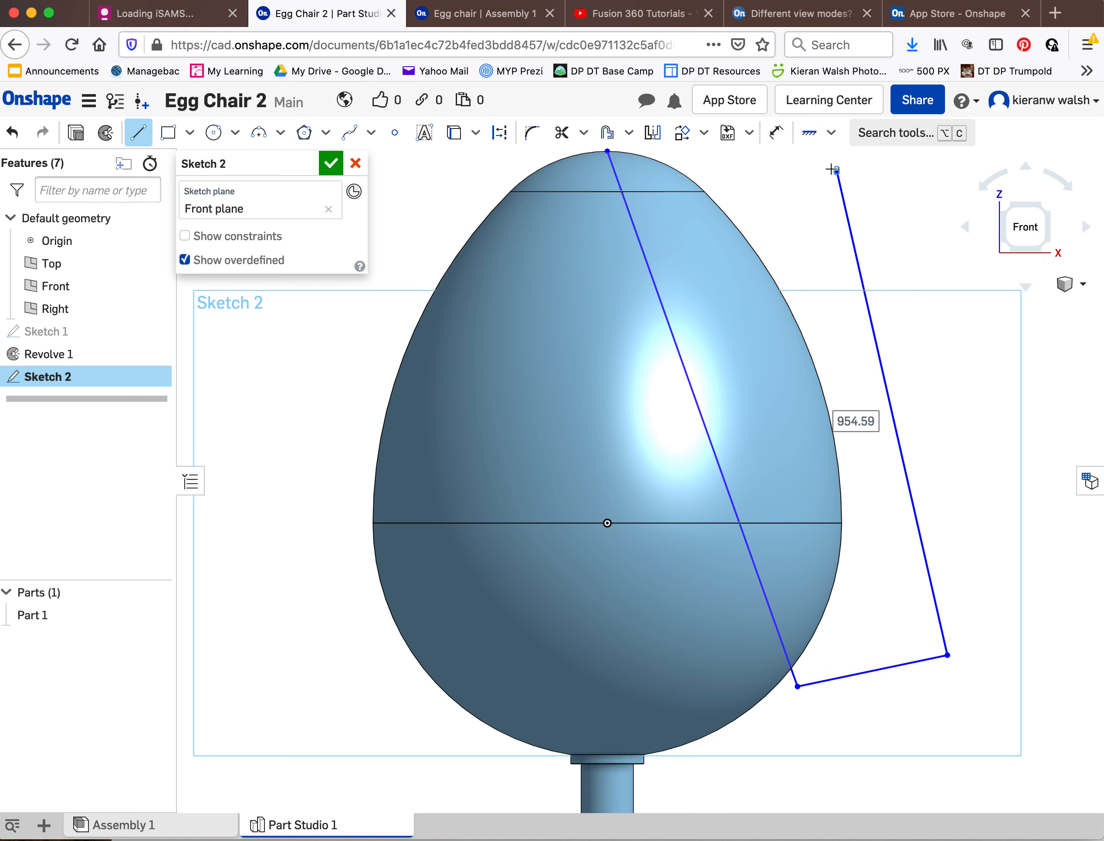
pyautogui.click(685, 152)
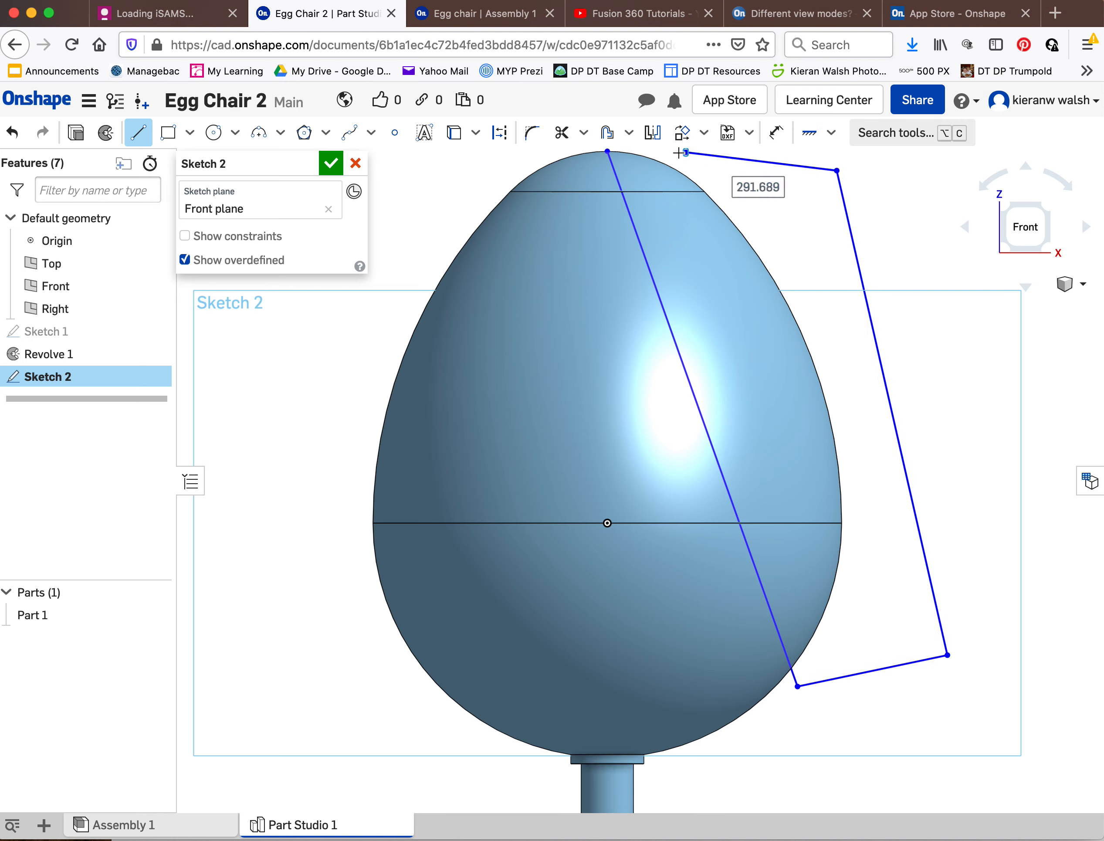
pyautogui.click(609, 153)
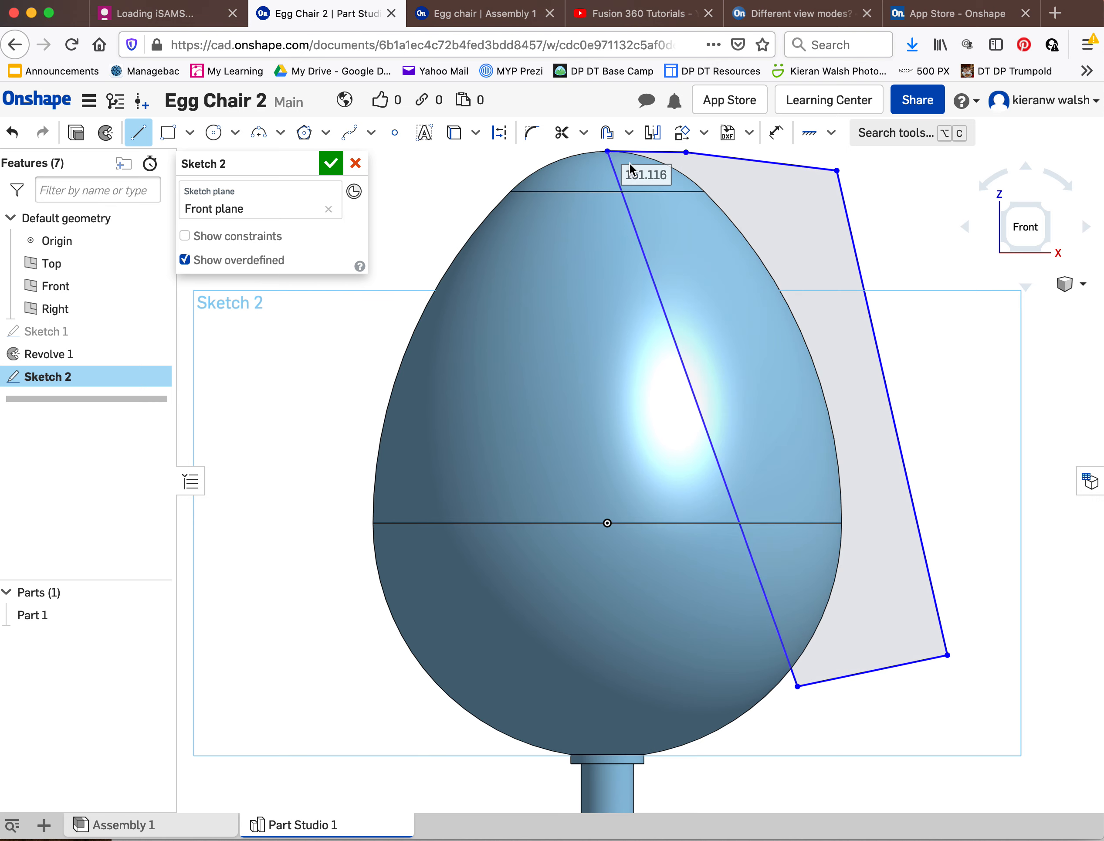
# - Check from several angles how the outline cuts across the egg, and finish the sketch
pyautogui.moveTo(845, 333); pyautogui.dragTo(807, 346, button='right')
pyautogui.scroll(3, 916, 238)
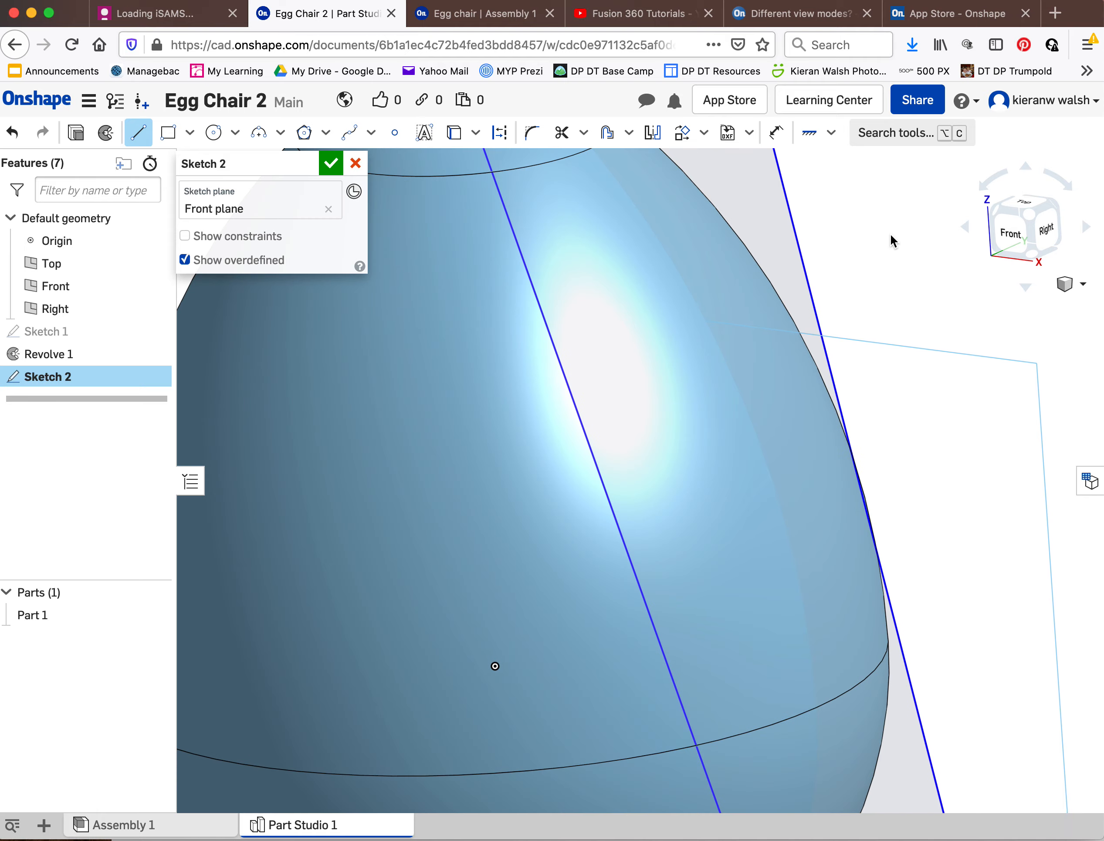
pyautogui.scroll(-8, 892, 233)
pyautogui.moveTo(864, 234); pyautogui.dragTo(732, 306, button='middle')
pyautogui.scroll(3, 691, 318)
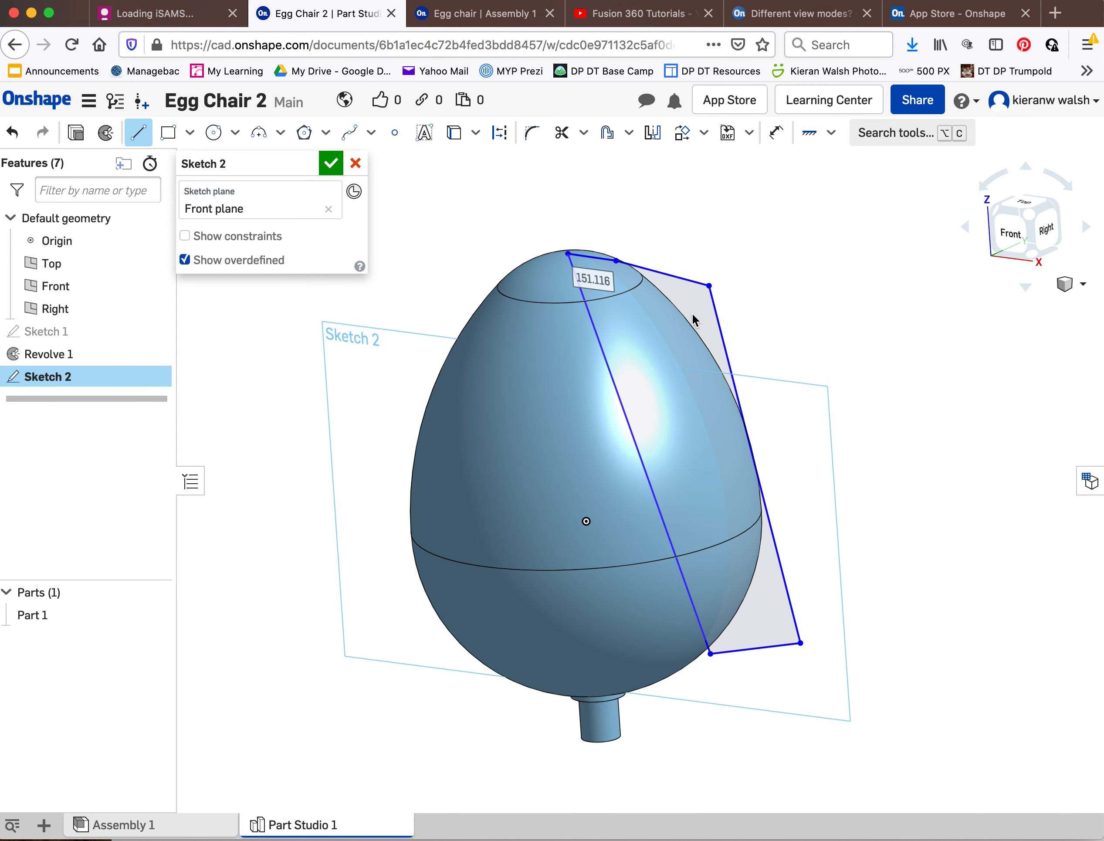
pyautogui.moveTo(667, 483)
pyautogui.mouseDown(button='right')
pyautogui.moveTo(650, 510)
pyautogui.moveTo(718, 455)
pyautogui.mouseUp(button='right')
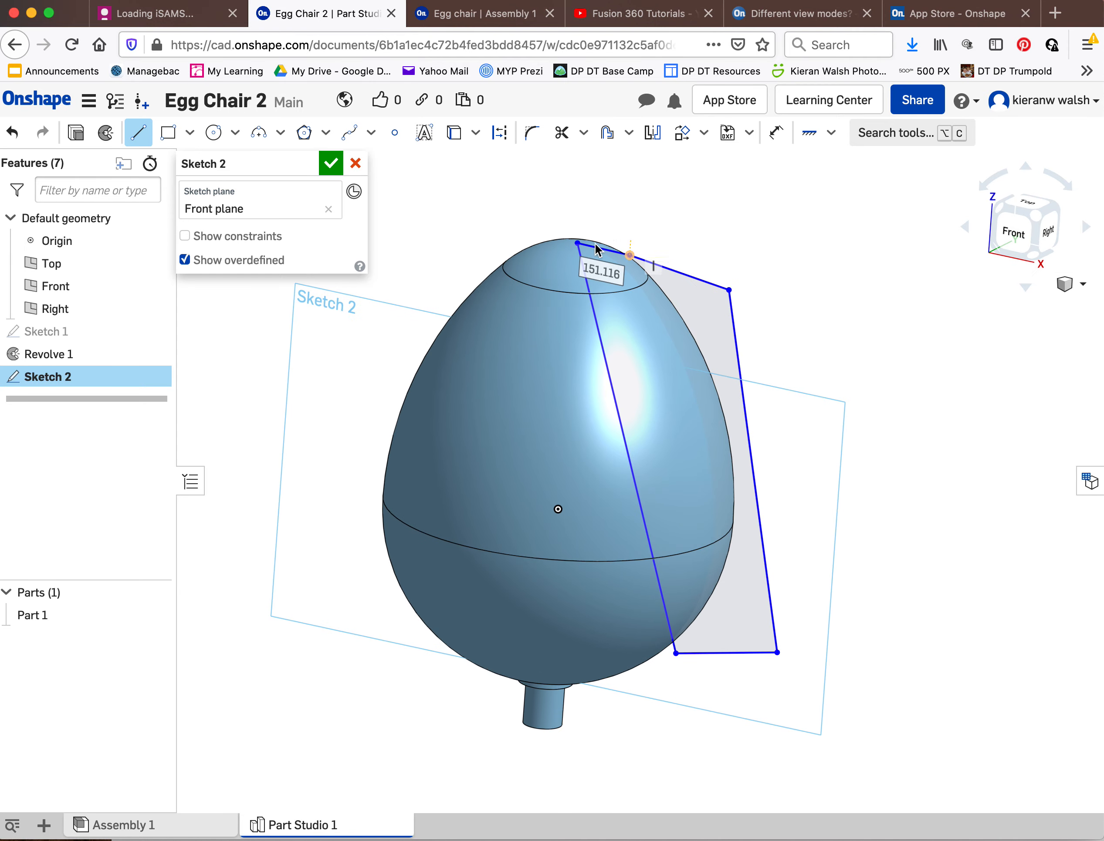
pyautogui.moveTo(798, 392); pyautogui.dragTo(757, 423, button='right')
pyautogui.moveTo(581, 334)
pyautogui.mouseDown(button='right')
pyautogui.moveTo(683, 330)
pyautogui.moveTo(657, 369)
pyautogui.mouseUp(button='right')
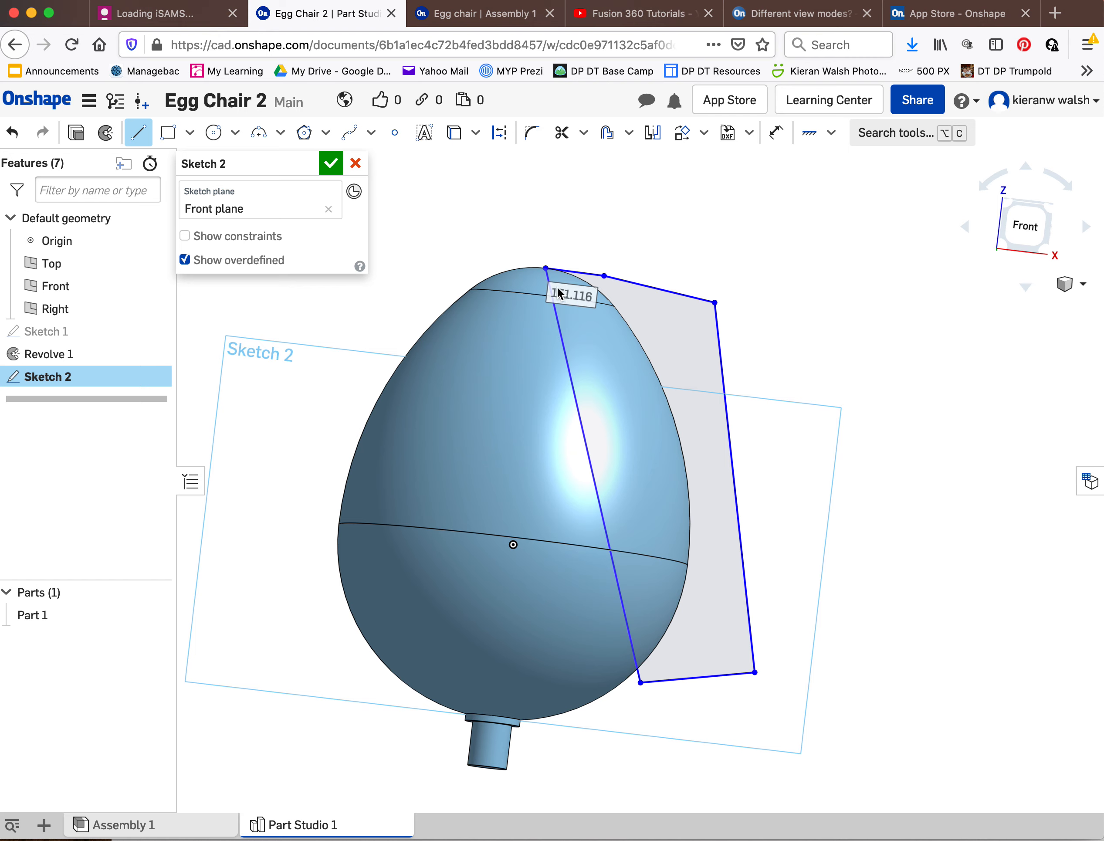
pyautogui.moveTo(683, 419)
pyautogui.mouseDown(button='right')
pyautogui.moveTo(605, 444)
pyautogui.moveTo(697, 410)
pyautogui.mouseUp(button='right')
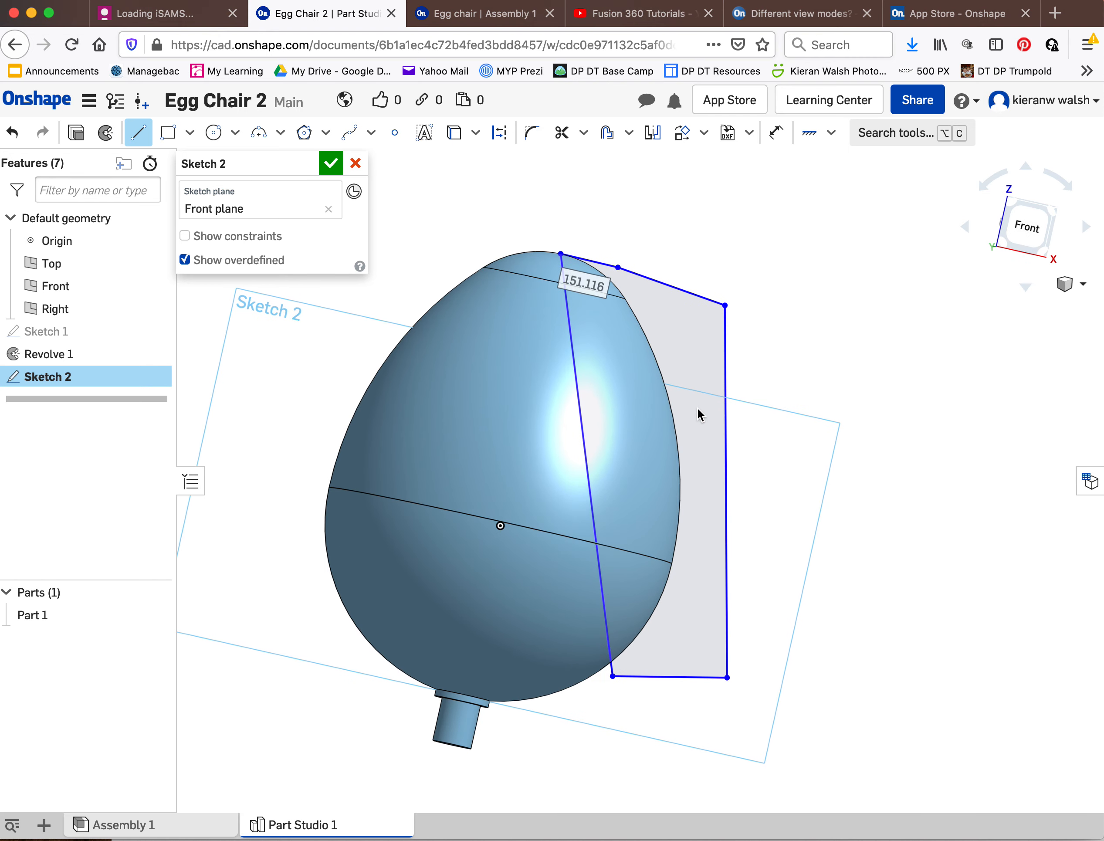
pyautogui.click(328, 163)
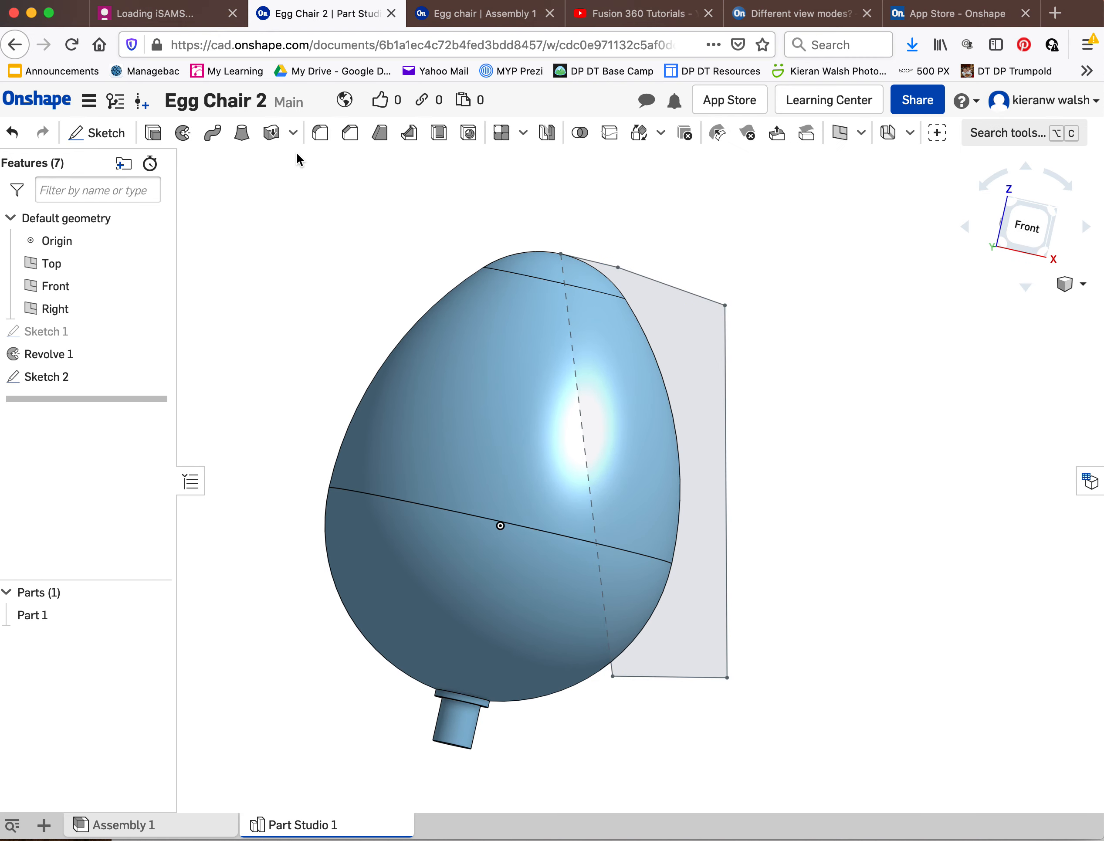
# - Extrude the five-sided outline symmetrically to a depth of about 1004 mm, spanning the full width of the egg
pyautogui.click(153, 133)
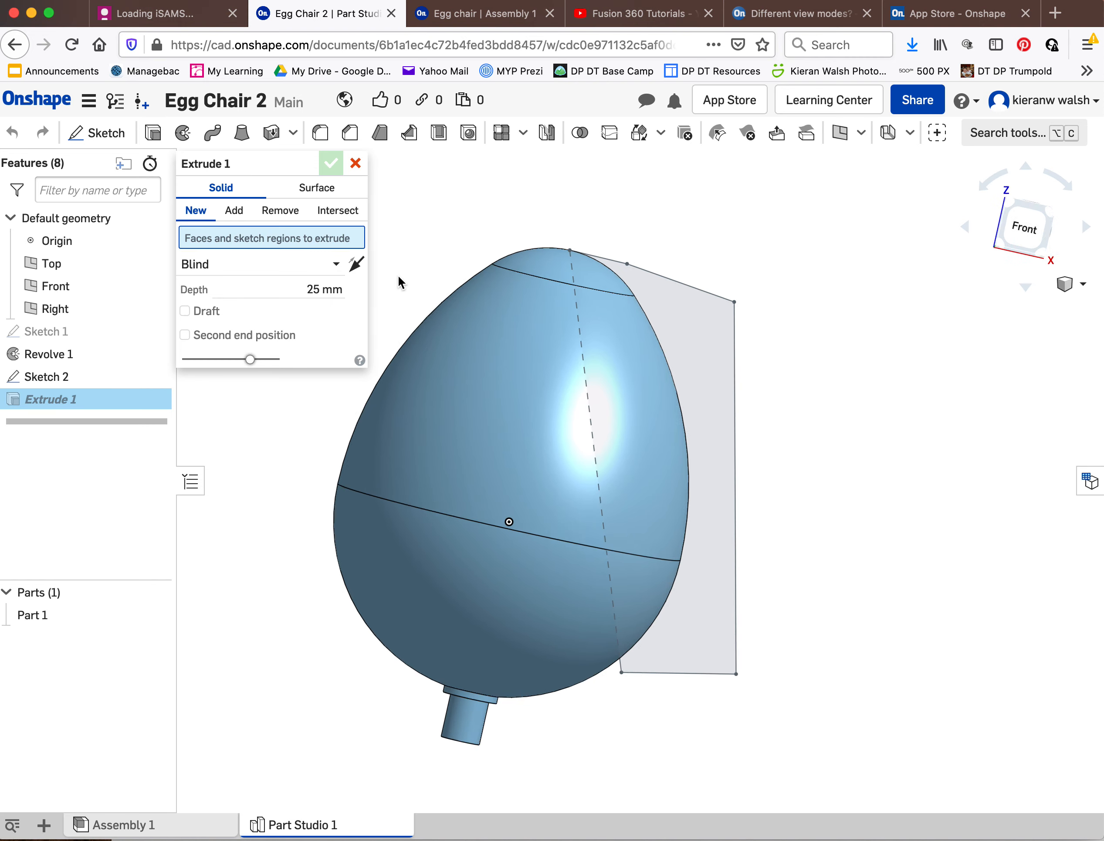
pyautogui.moveTo(400, 275); pyautogui.dragTo(300, 230, button='right')
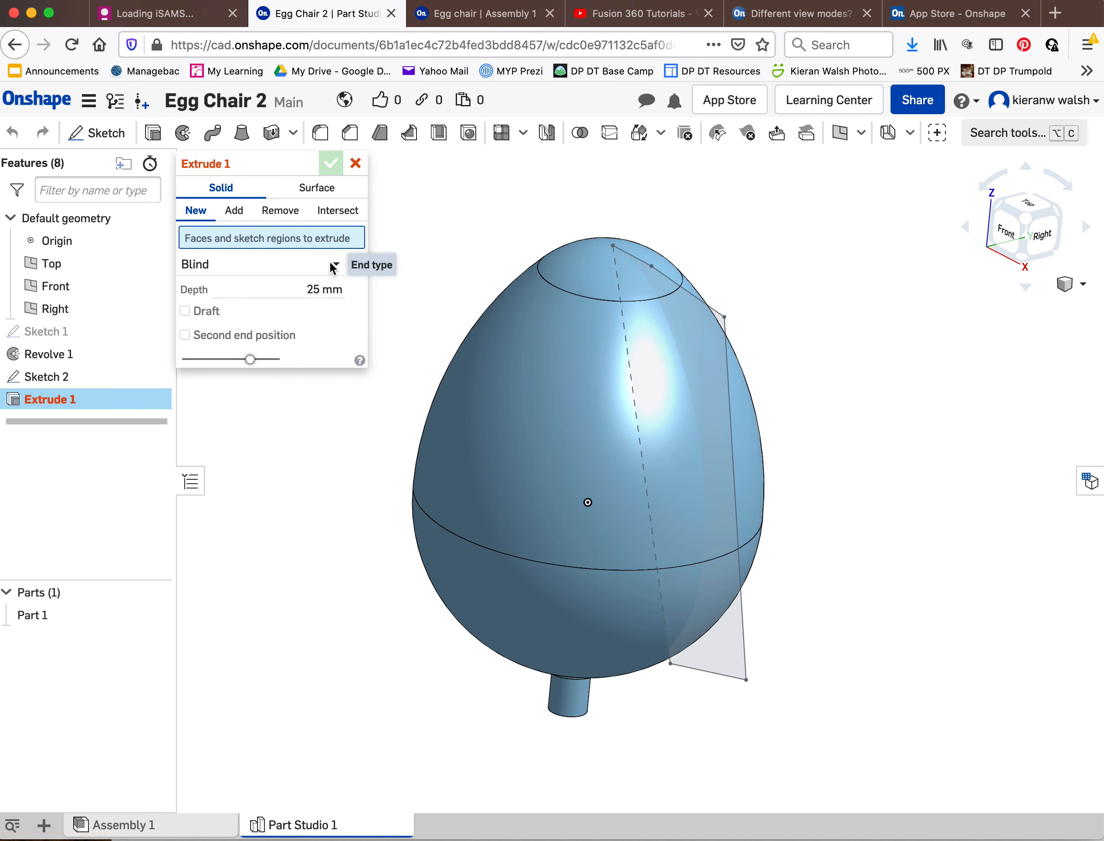
pyautogui.click(313, 265)
pyautogui.click(239, 314)
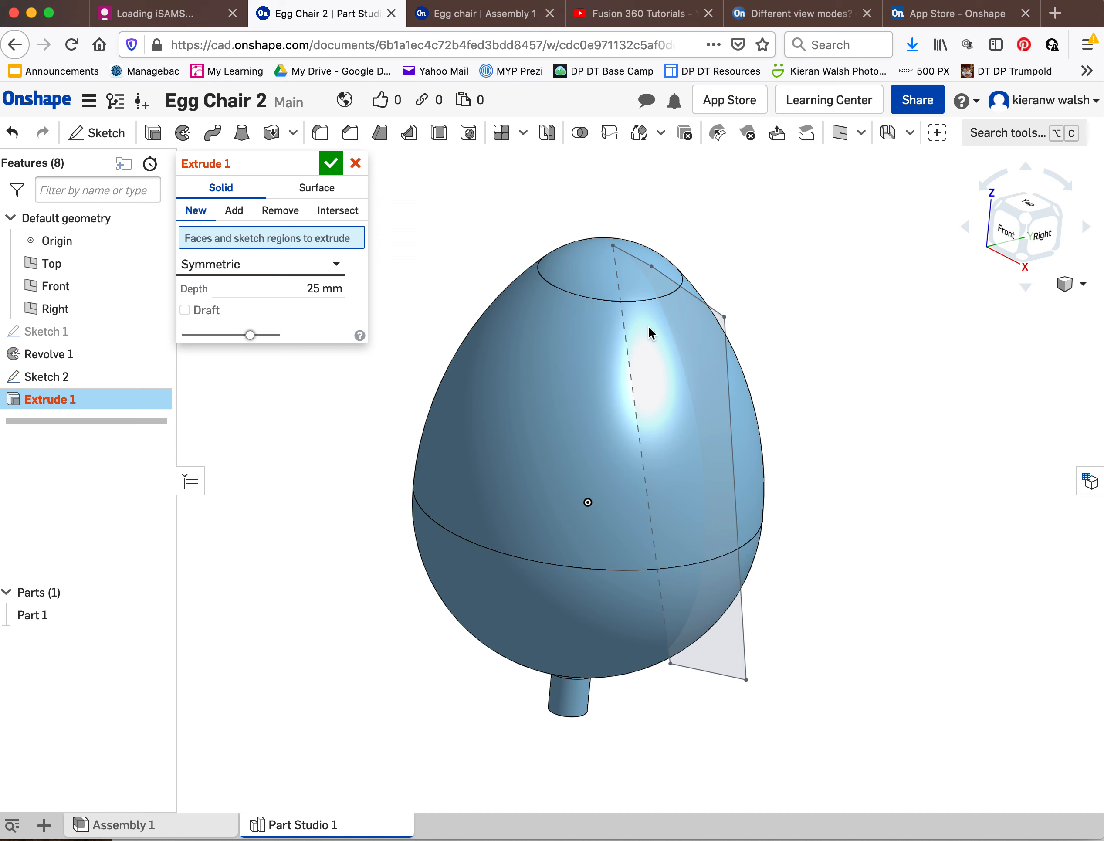
pyautogui.click(713, 402)
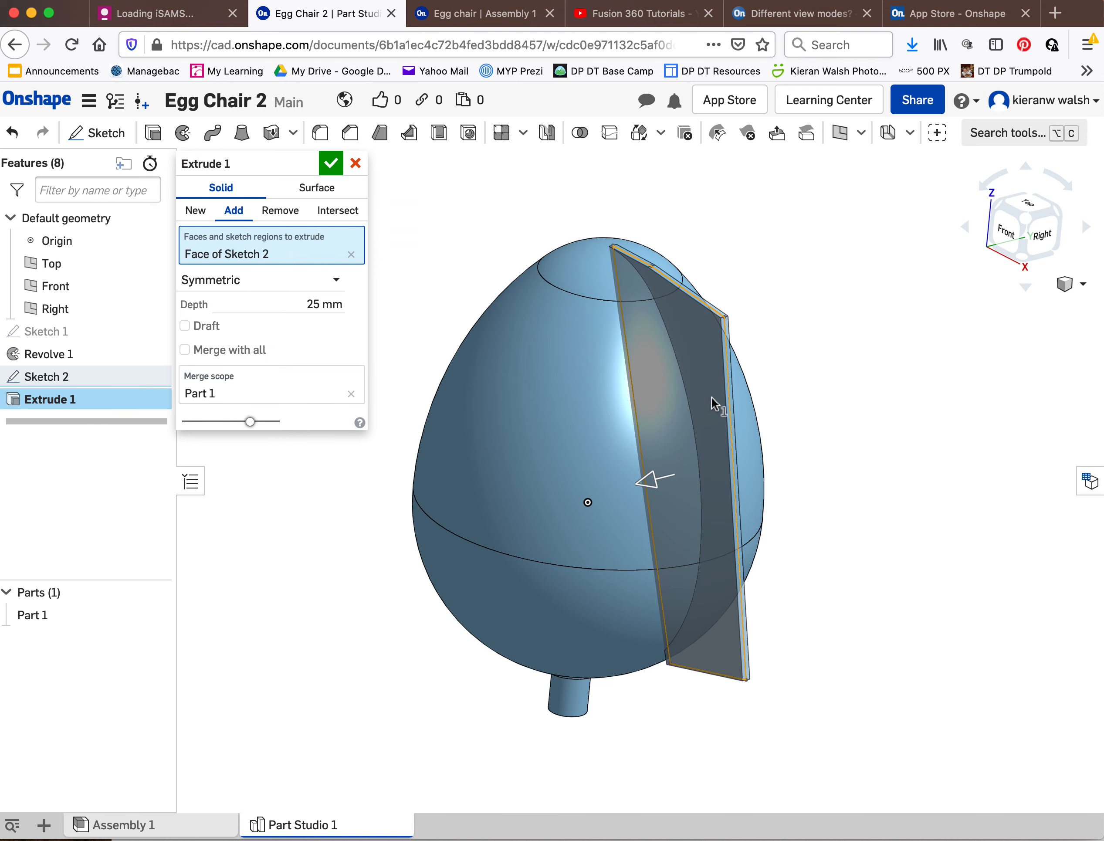
pyautogui.moveTo(655, 485); pyautogui.dragTo(508, 519)
pyautogui.moveTo(564, 458)
pyautogui.mouseDown(button='right')
pyautogui.moveTo(621, 444)
pyautogui.moveTo(616, 462)
pyautogui.moveTo(577, 468)
pyautogui.mouseUp(button='right')
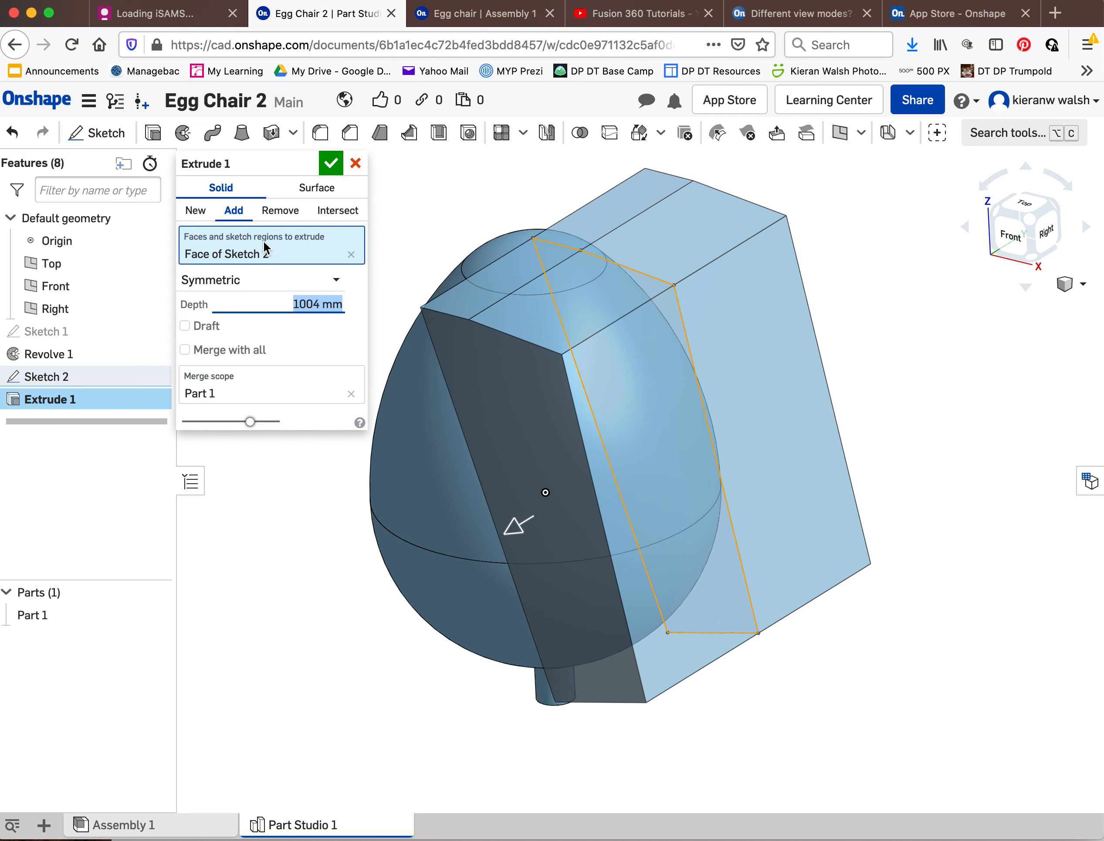
# - Switch the extrusion to remove material from the egg, check the resulting opening along the shell rim, and accept the cut
pyautogui.click(280, 215)
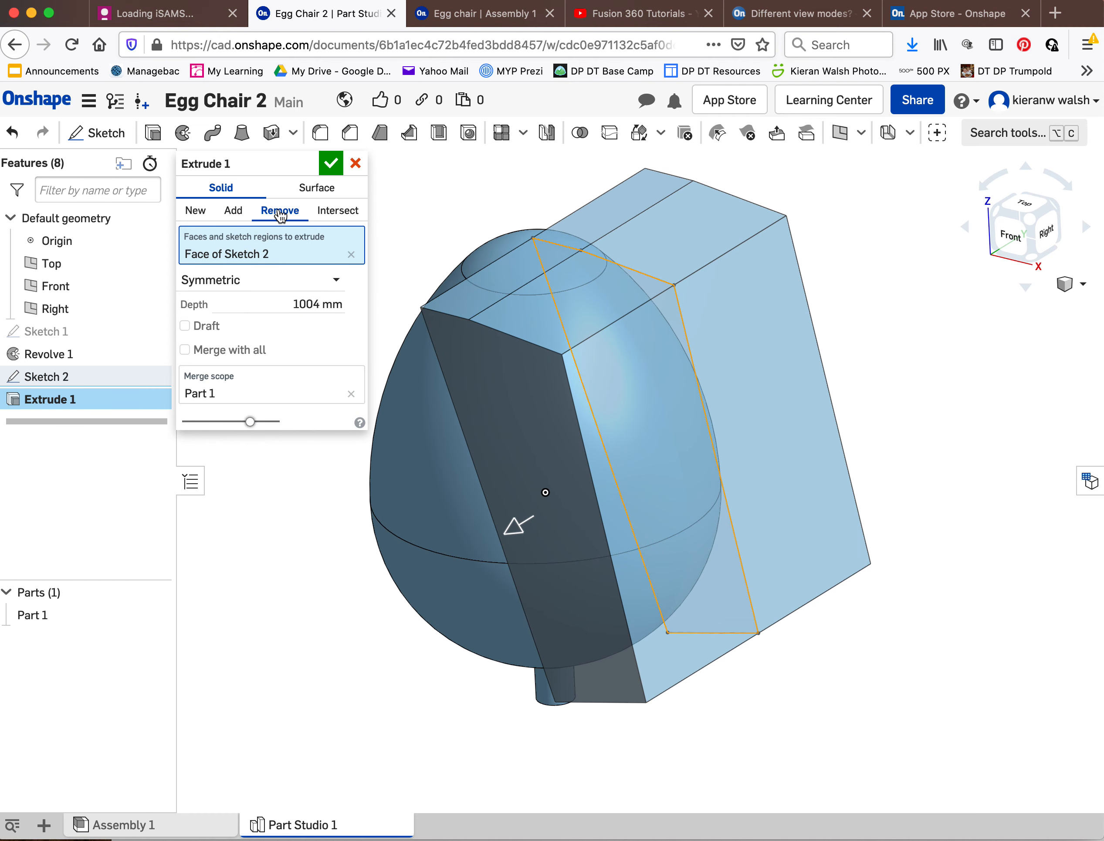
pyautogui.moveTo(632, 485); pyautogui.dragTo(679, 583, button='right')
pyautogui.scroll(4, 653, 440)
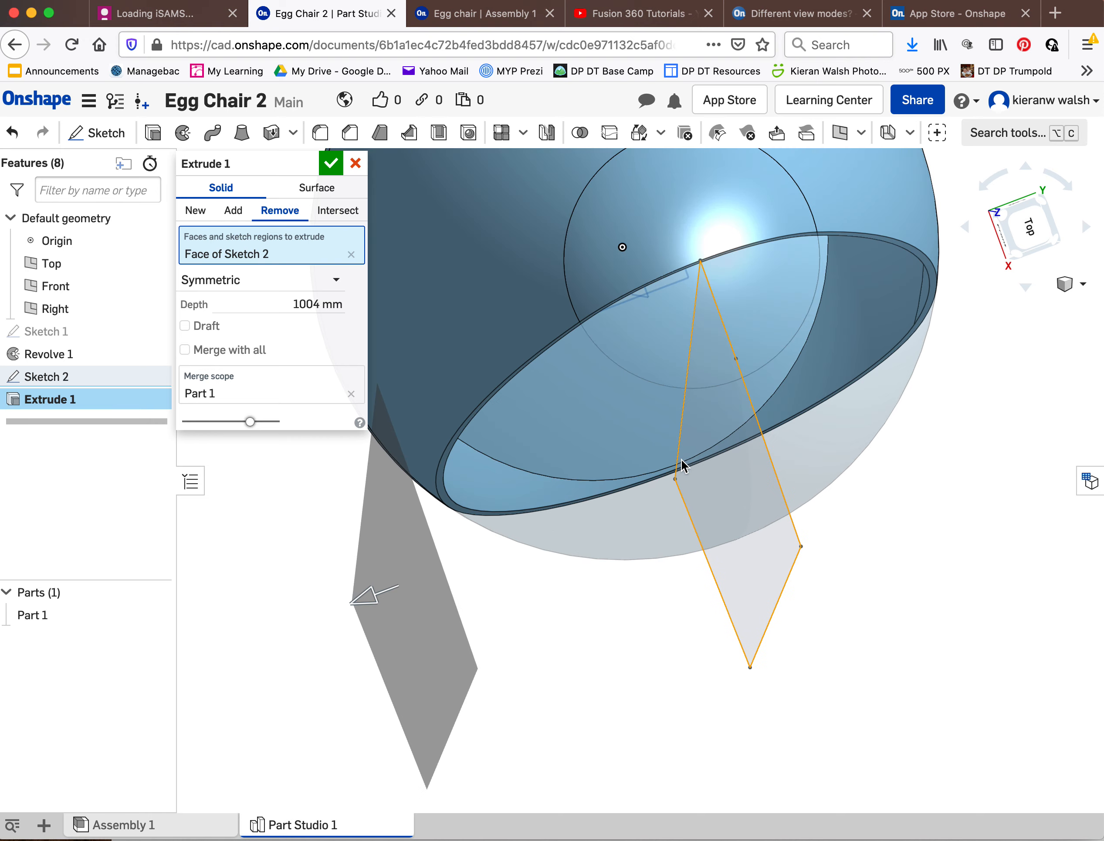
pyautogui.moveTo(681, 459); pyautogui.dragTo(600, 498, button='right')
pyautogui.scroll(-3, 600, 498)
pyautogui.scroll(8, 624, 705)
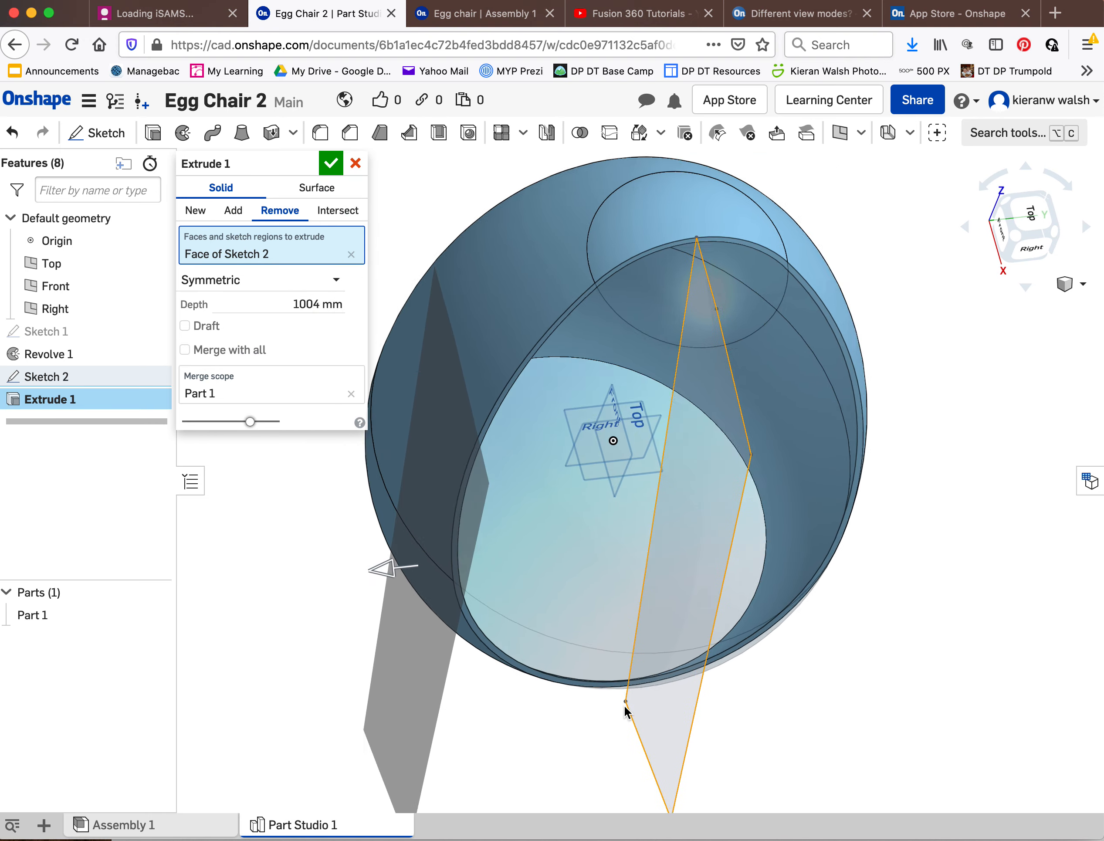
pyautogui.moveTo(532, 633)
pyautogui.mouseDown(button='right')
pyautogui.moveTo(609, 655)
pyautogui.moveTo(614, 676)
pyautogui.mouseUp(button='right')
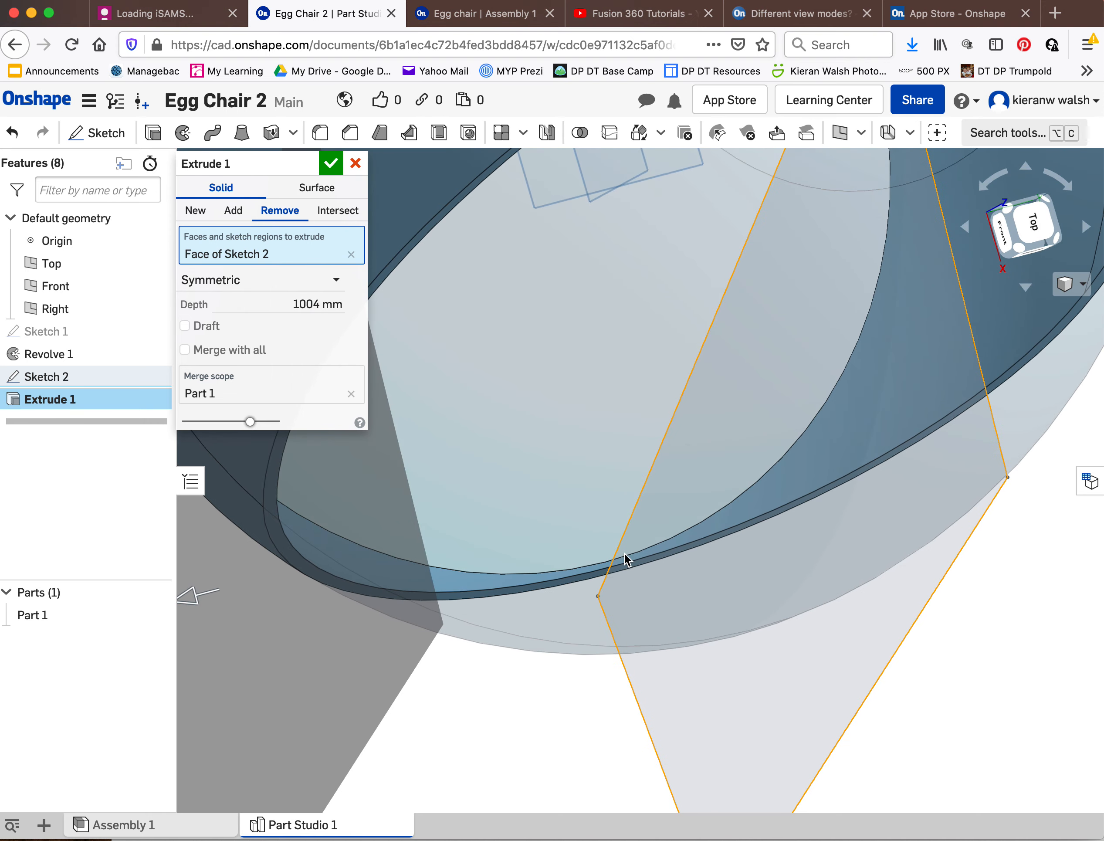
pyautogui.moveTo(624, 553); pyautogui.dragTo(638, 542, button='right')
pyautogui.scroll(-5, 657, 542)
pyautogui.moveTo(618, 639); pyautogui.dragTo(670, 635, button='right')
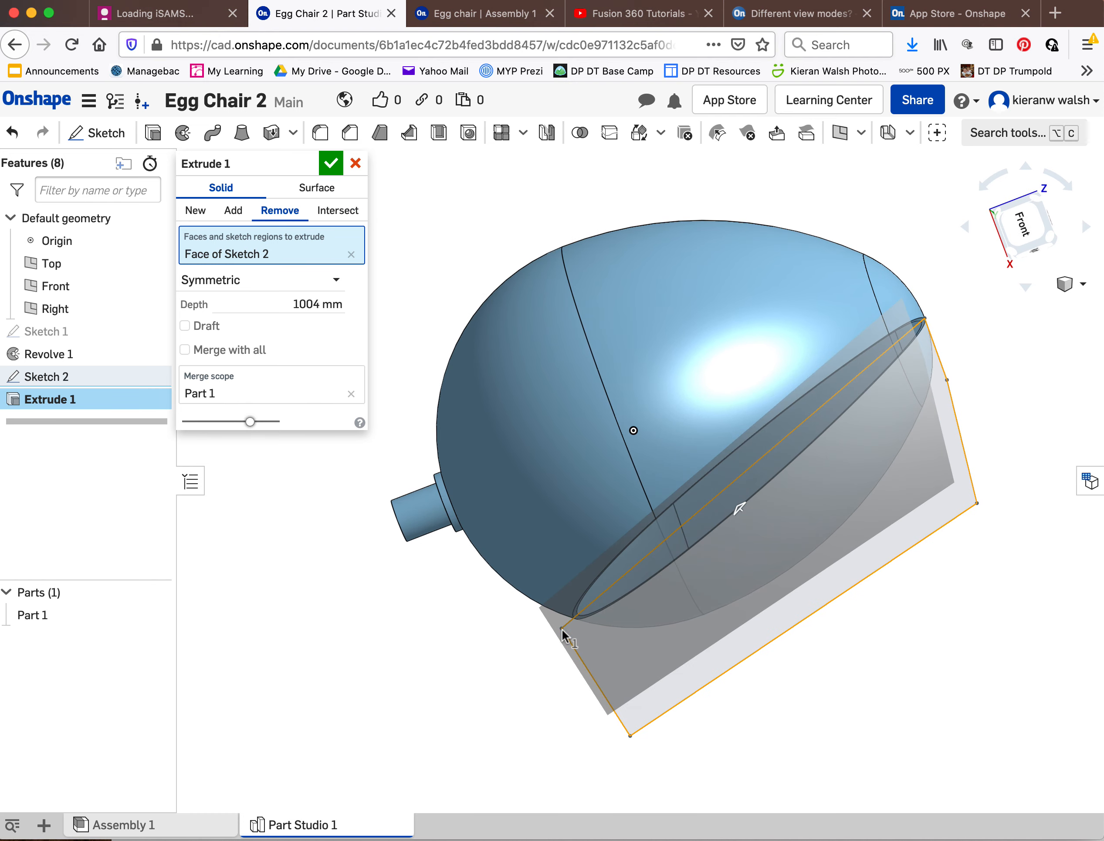
pyautogui.click(332, 164)
# - Examine the cut opening, shell rim and seat from several angles, ending in the Right view
pyautogui.moveTo(338, 180); pyautogui.dragTo(526, 423, button='right')
pyautogui.scroll(-3, 724, 556)
pyautogui.moveTo(746, 640); pyautogui.dragTo(821, 604, button='right')
pyautogui.scroll(3, 708, 596)
pyautogui.moveTo(702, 591); pyautogui.dragTo(625, 498, button='right')
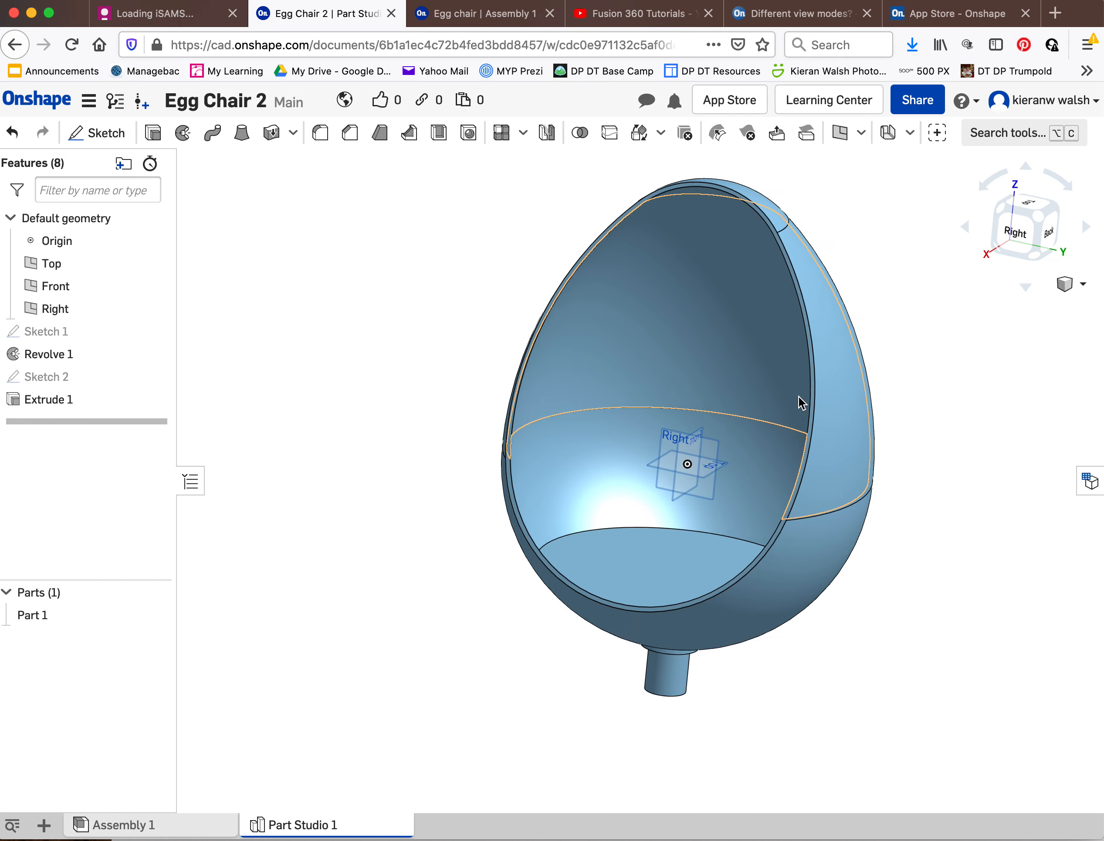
pyautogui.moveTo(631, 424)
pyautogui.mouseDown(button='right')
pyautogui.moveTo(636, 451)
pyautogui.moveTo(608, 451)
pyautogui.moveTo(616, 445)
pyautogui.mouseUp(button='right')
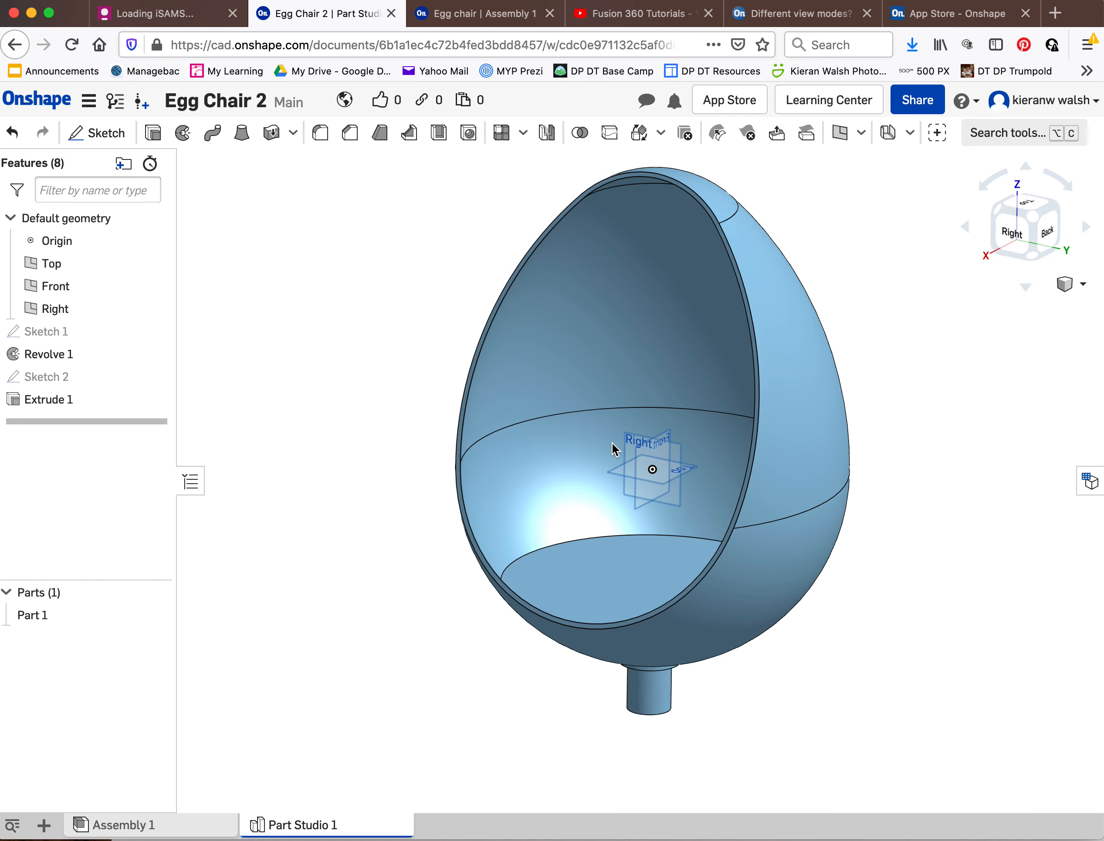
pyautogui.click(1011, 232)
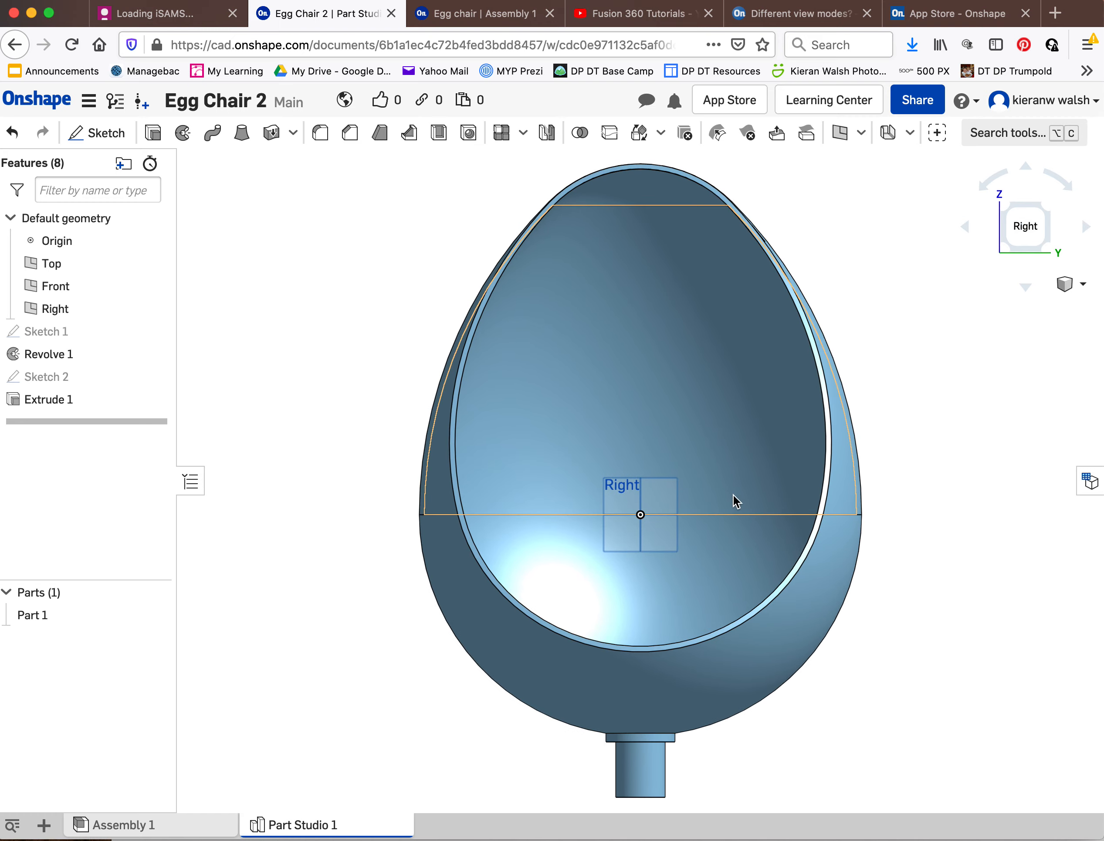
# - Start a new sketch on the Right plane, squared up on the stem and collar beneath the egg
pyautogui.moveTo(735, 500)
pyautogui.mouseDown(button='right')
pyautogui.moveTo(665, 496)
pyautogui.moveTo(783, 500)
pyautogui.moveTo(717, 495)
pyautogui.mouseUp(button='right')
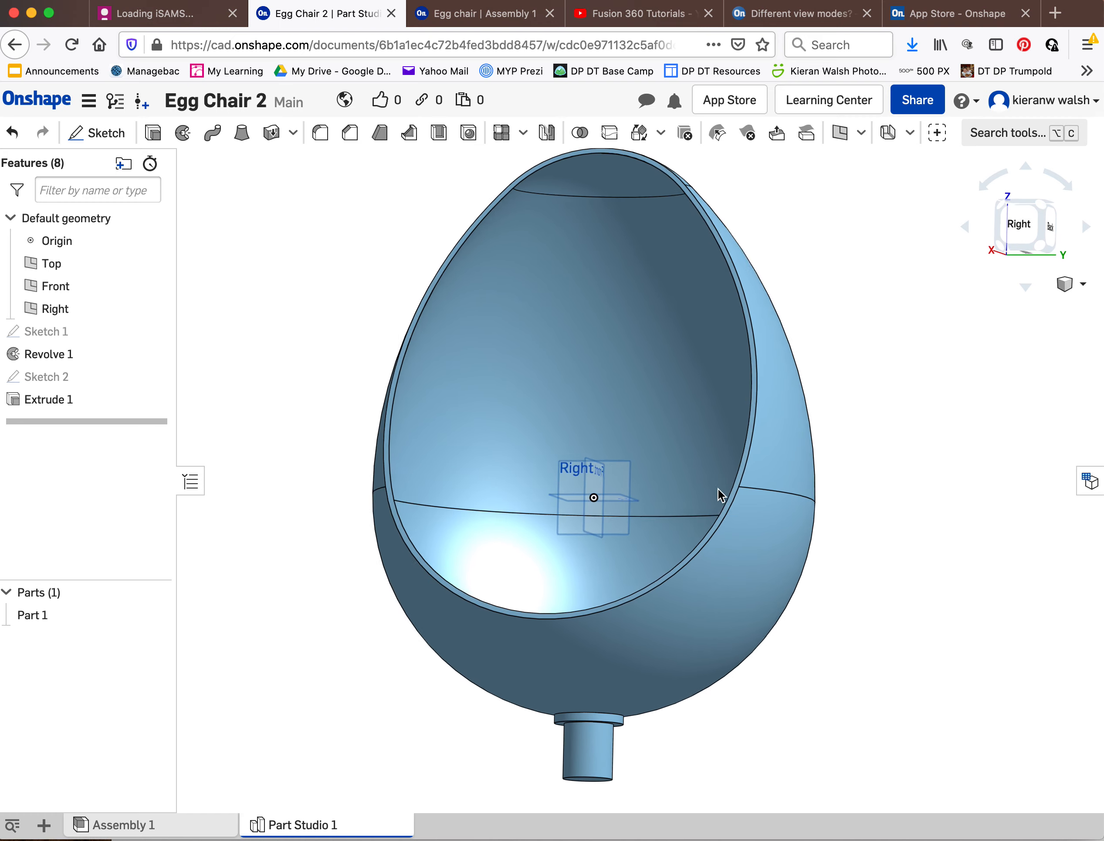
pyautogui.click(1041, 230)
pyautogui.scroll(3, 871, 389)
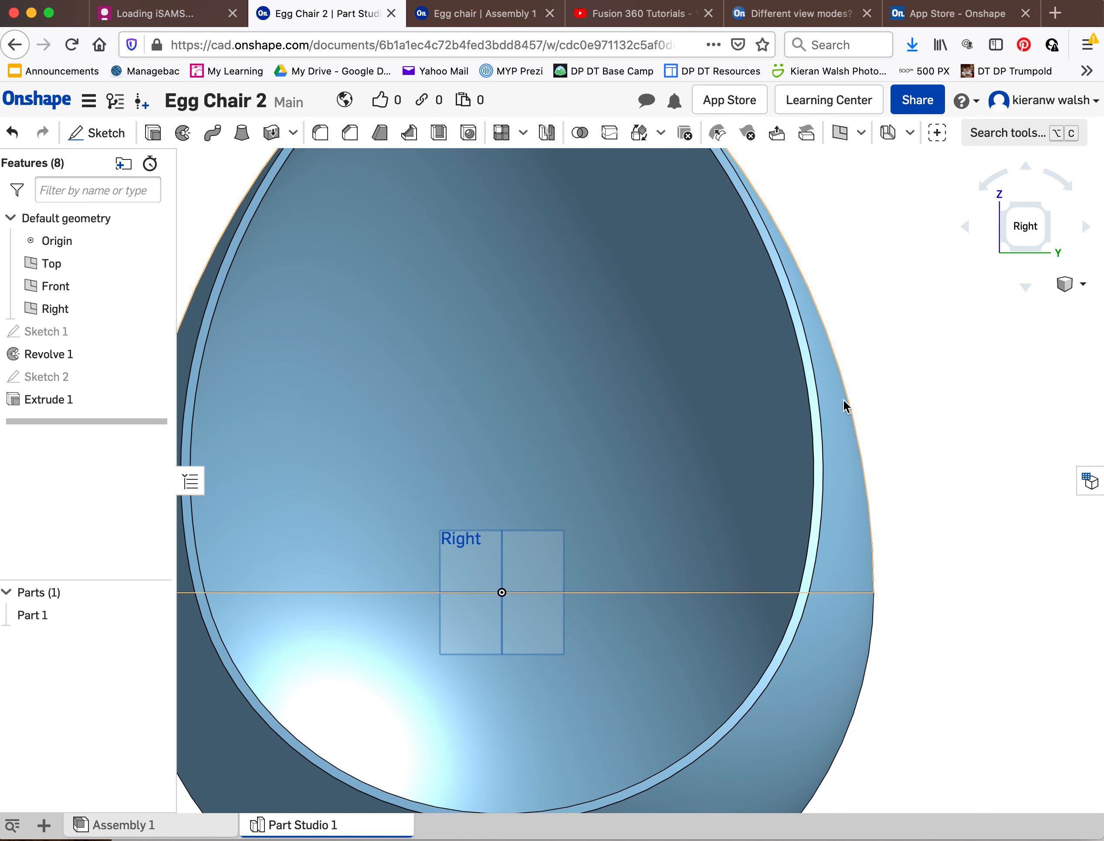
pyautogui.scroll(-5, 806, 464)
pyautogui.scroll(2, 789, 581)
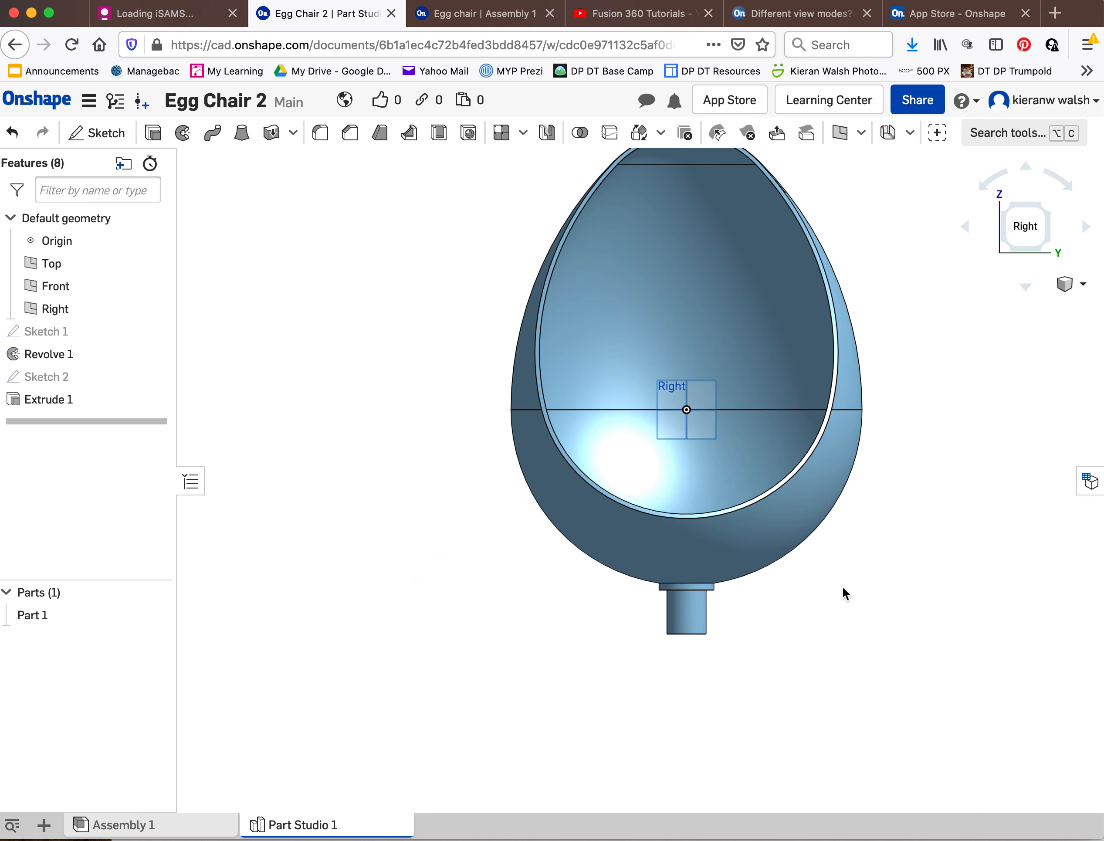
pyautogui.scroll(2, 820, 594)
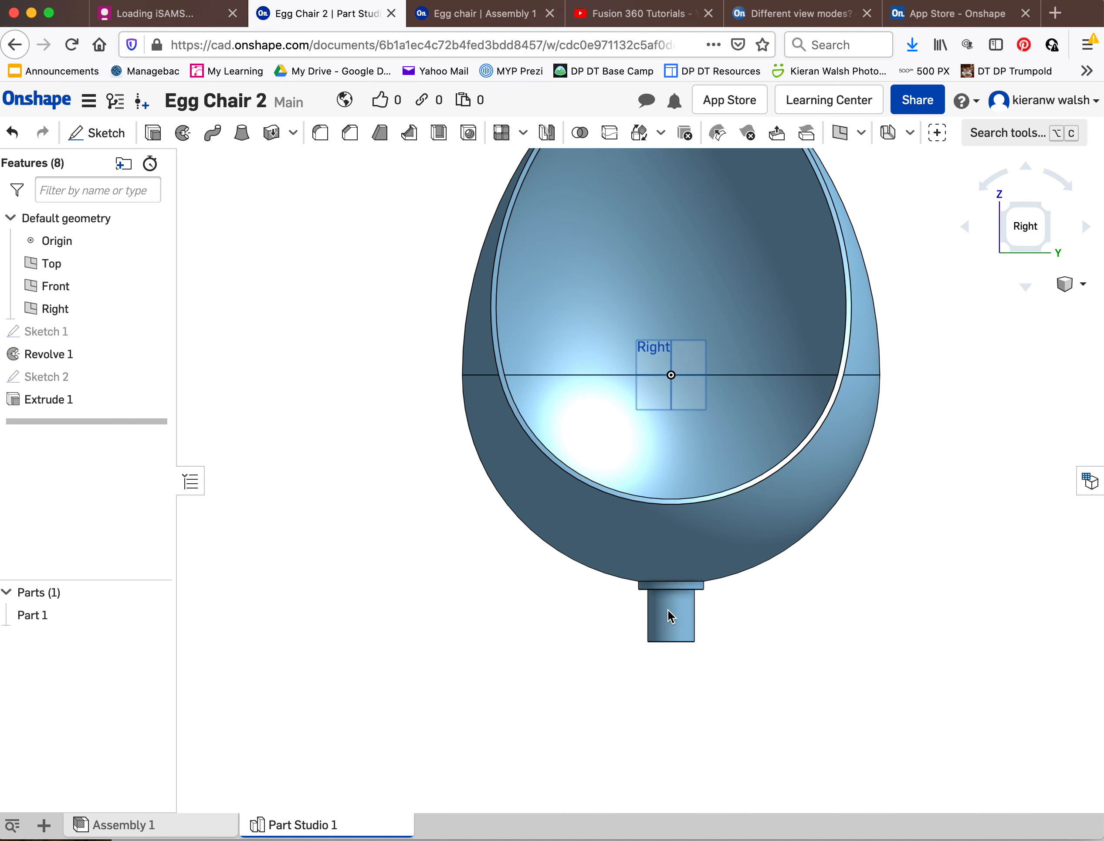
pyautogui.scroll(2, 864, 555)
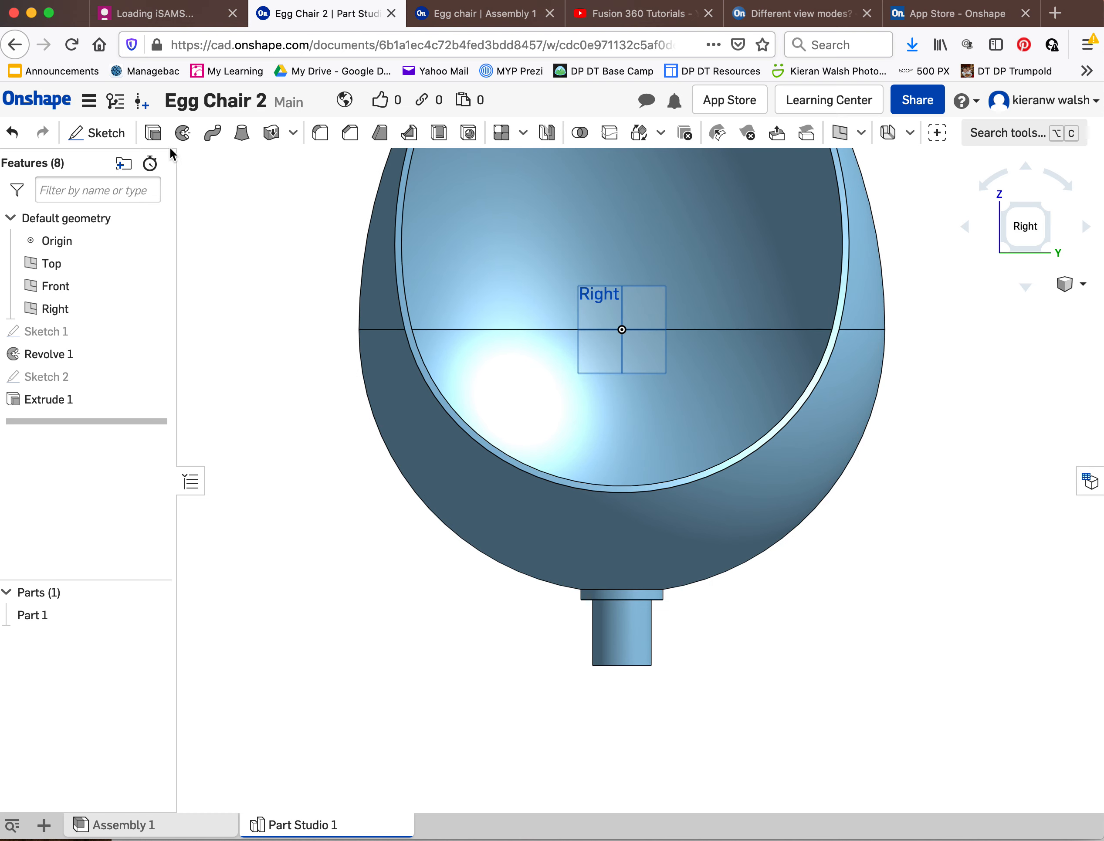
pyautogui.click(111, 135)
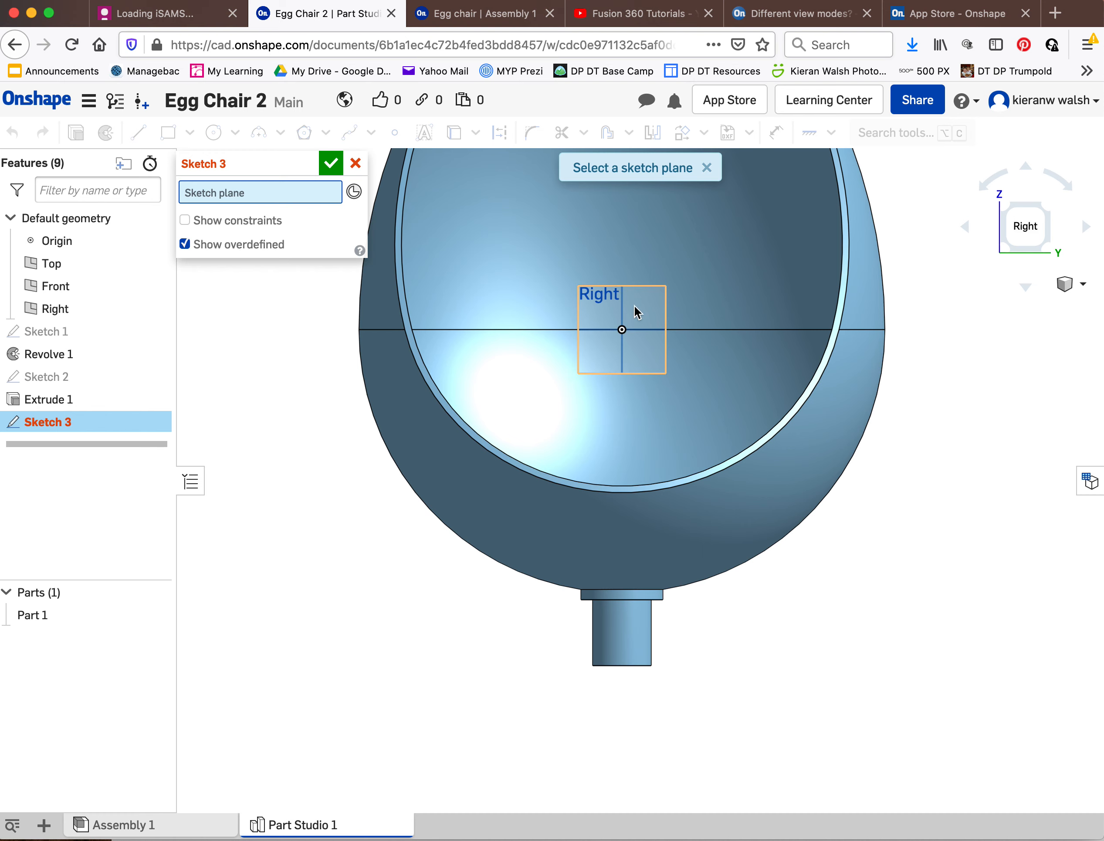
pyautogui.click(646, 295)
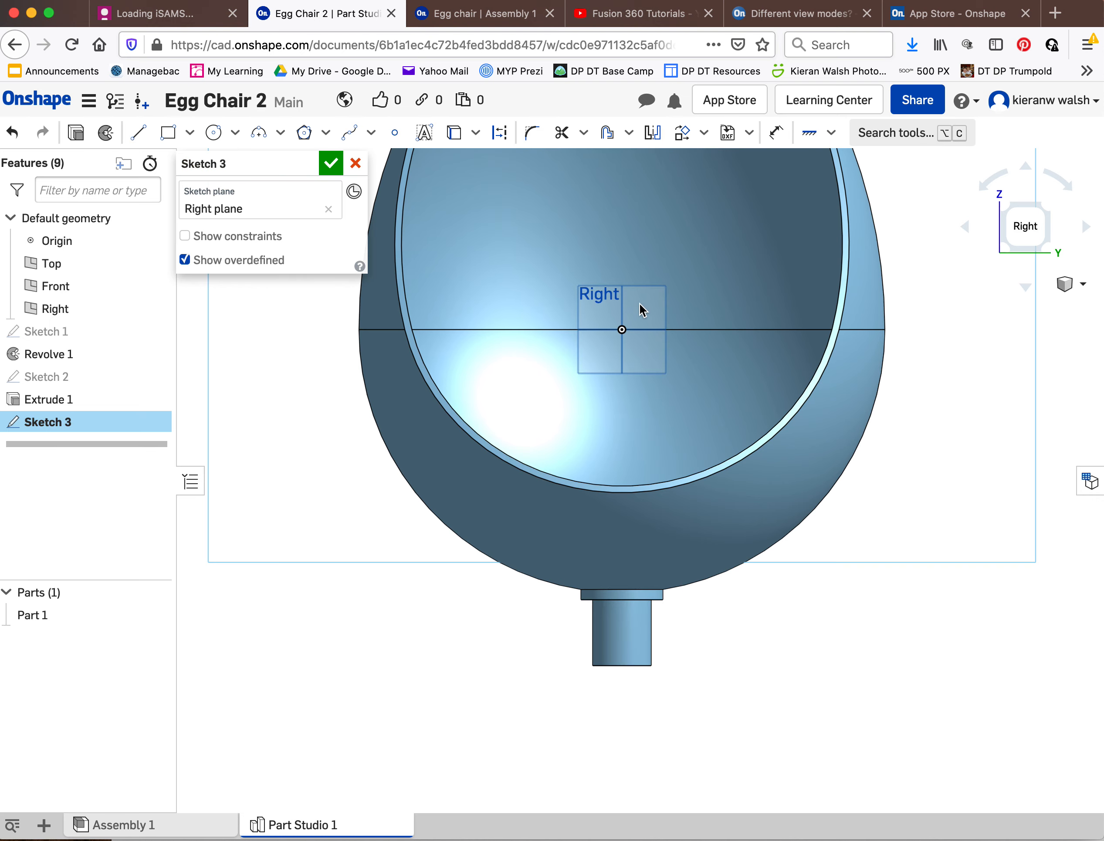
pyautogui.scroll(5, 620, 729)
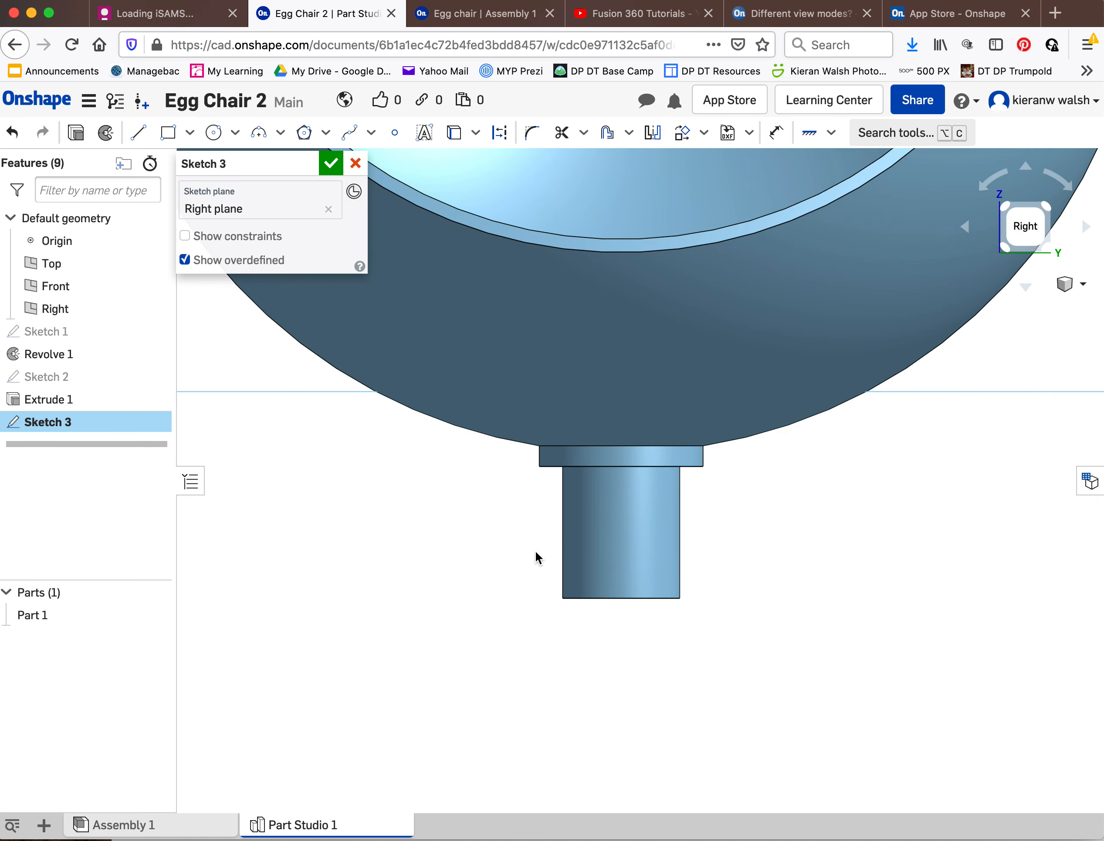
pyautogui.click(138, 133)
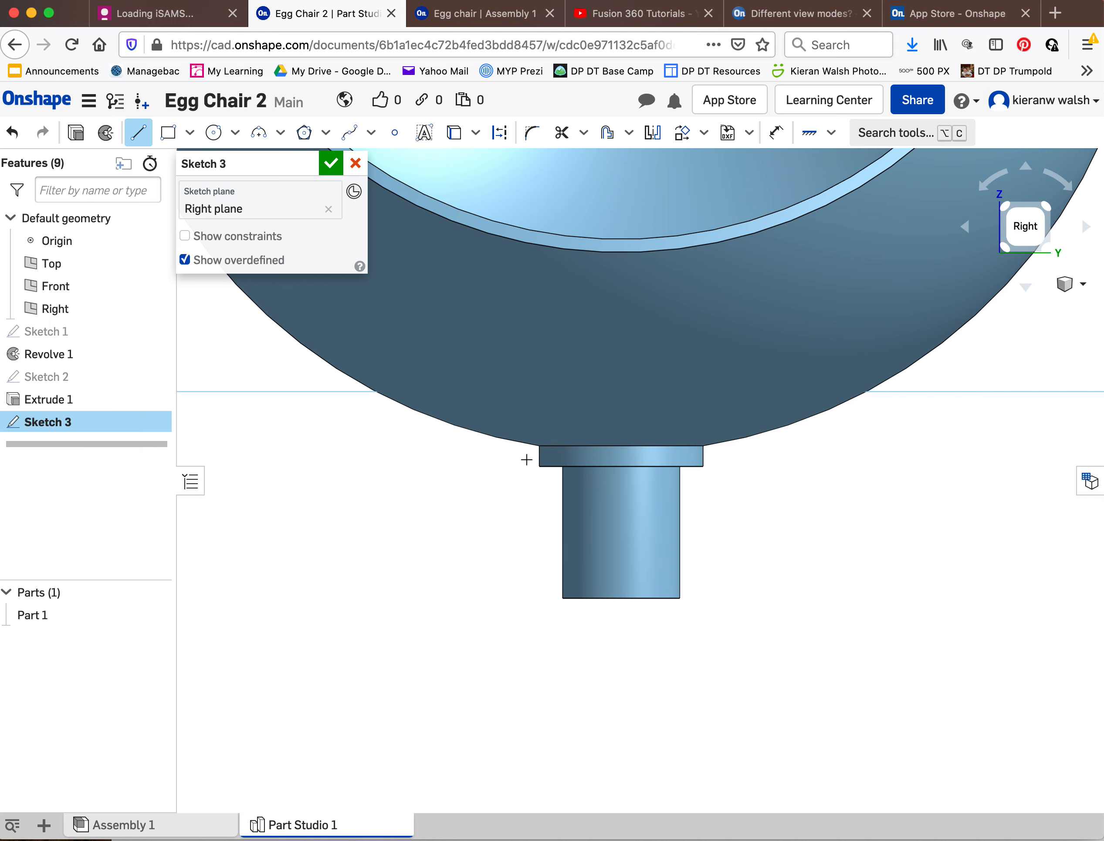
pyautogui.scroll(4, 527, 459)
pyautogui.scroll(-4, 539, 502)
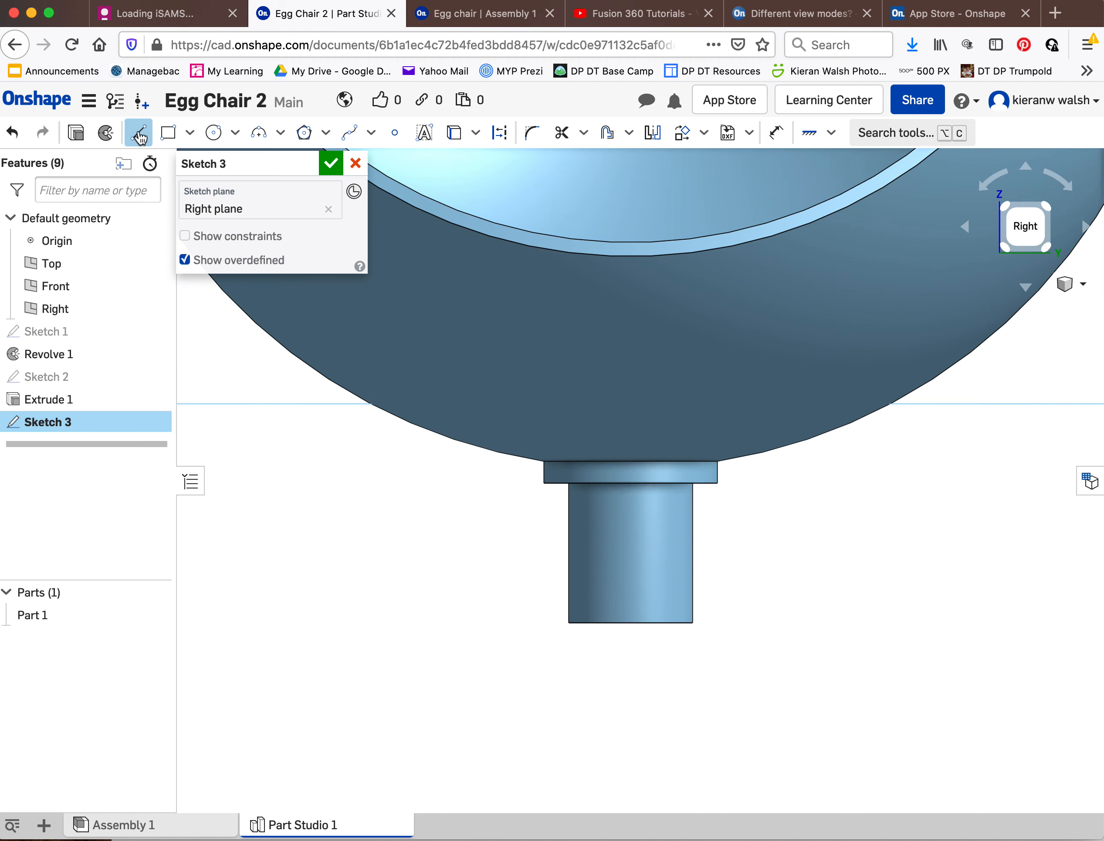
pyautogui.click(139, 134)
pyautogui.scroll(3, 507, 450)
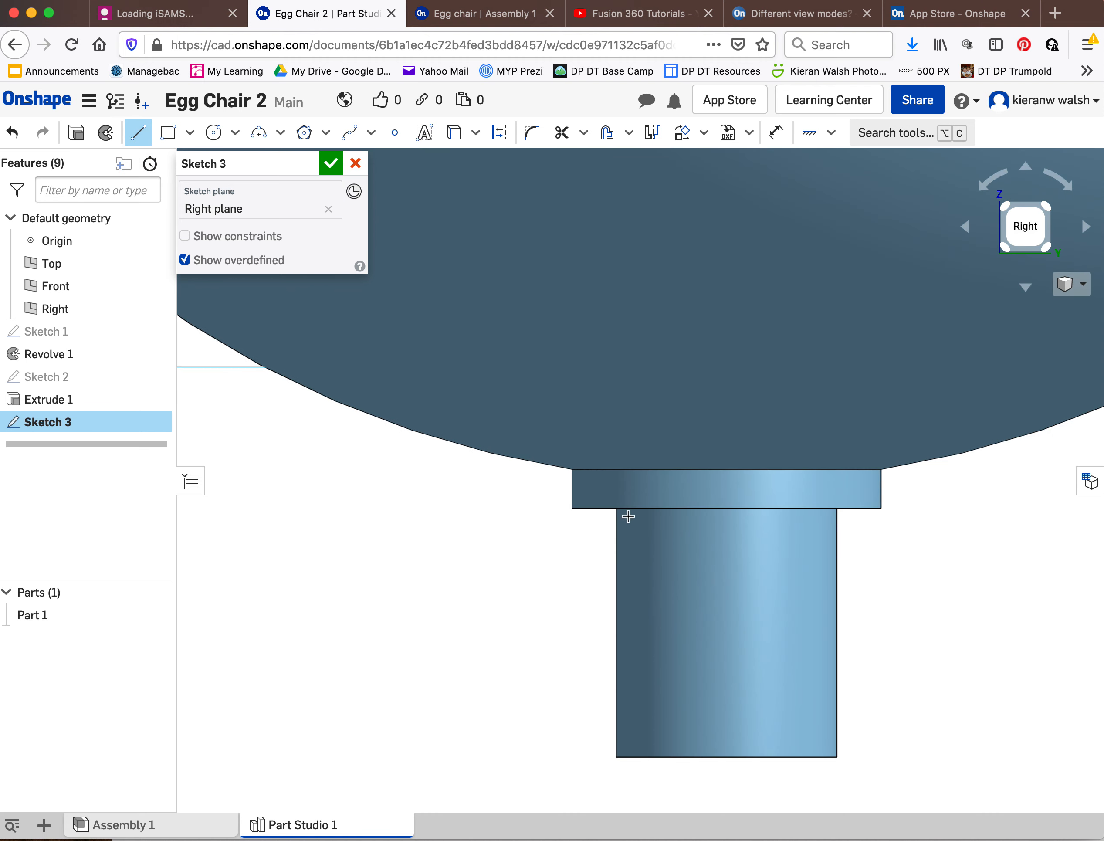
pyautogui.scroll(3, 628, 515)
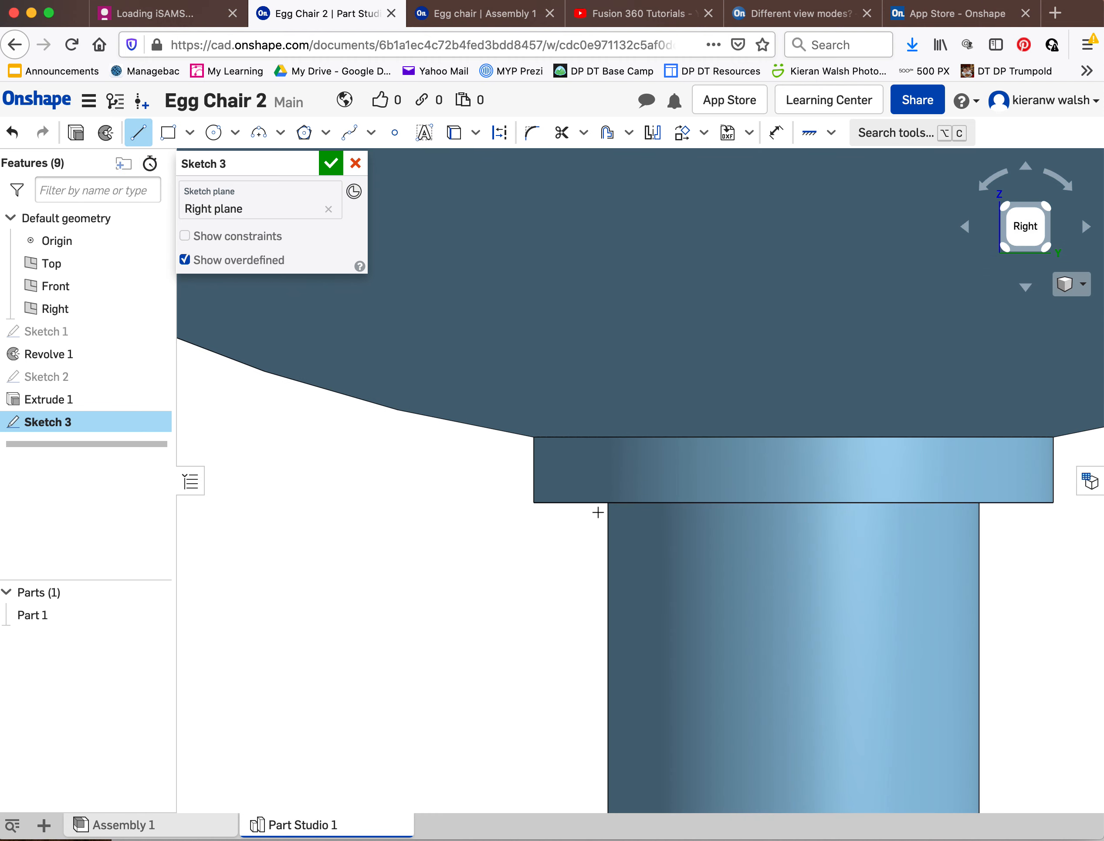
pyautogui.scroll(-5, 569, 501)
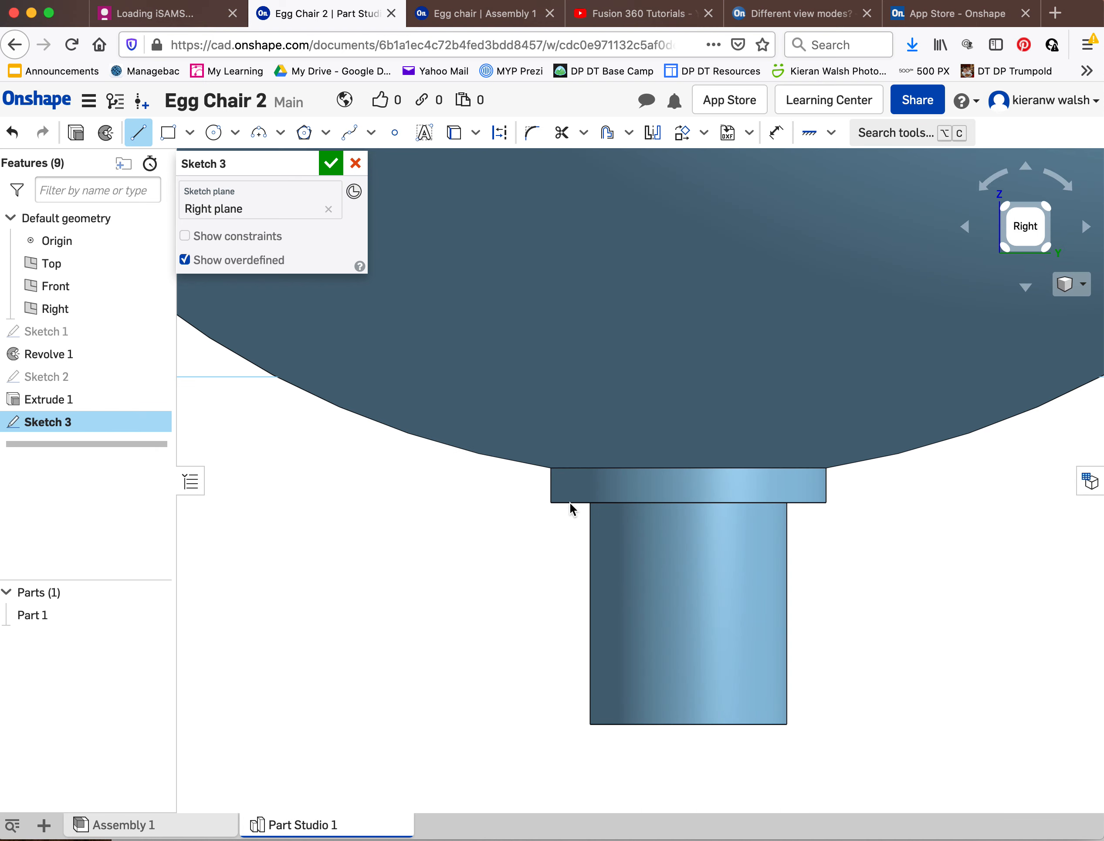
pyautogui.scroll(2, 622, 612)
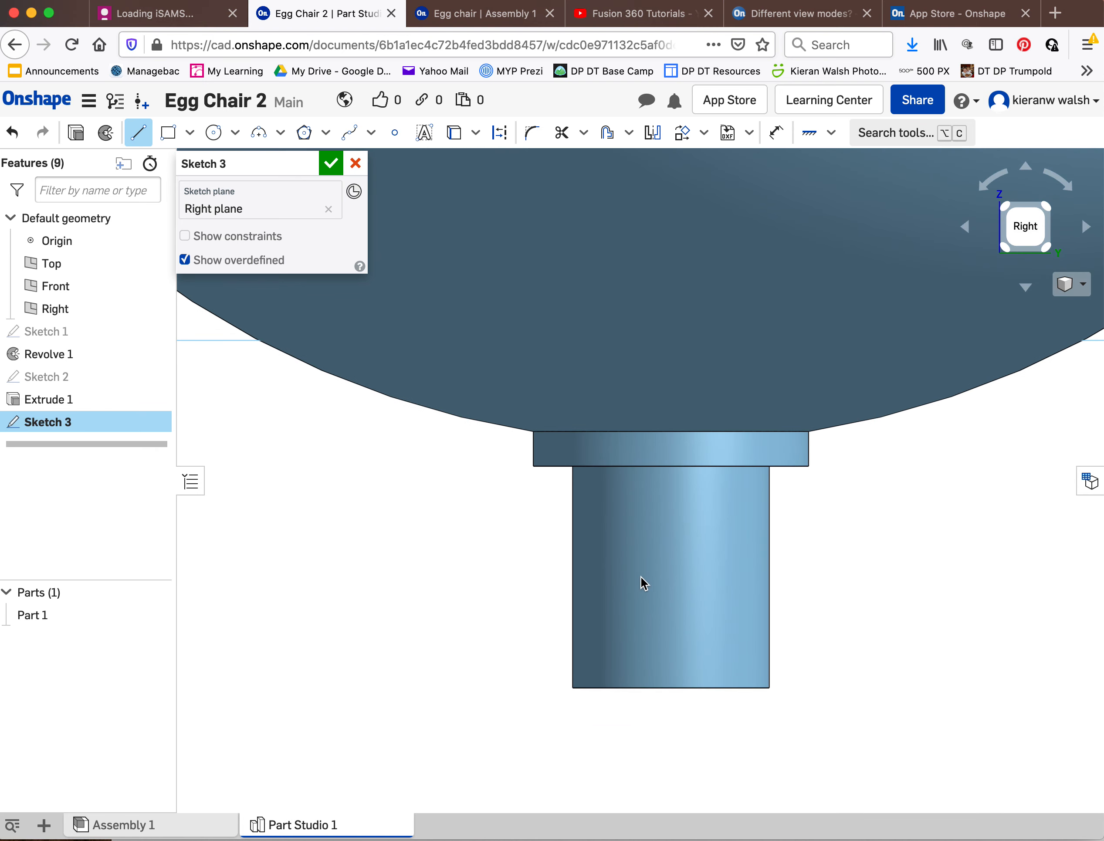
pyautogui.scroll(2, 641, 581)
pyautogui.scroll(1, 514, 461)
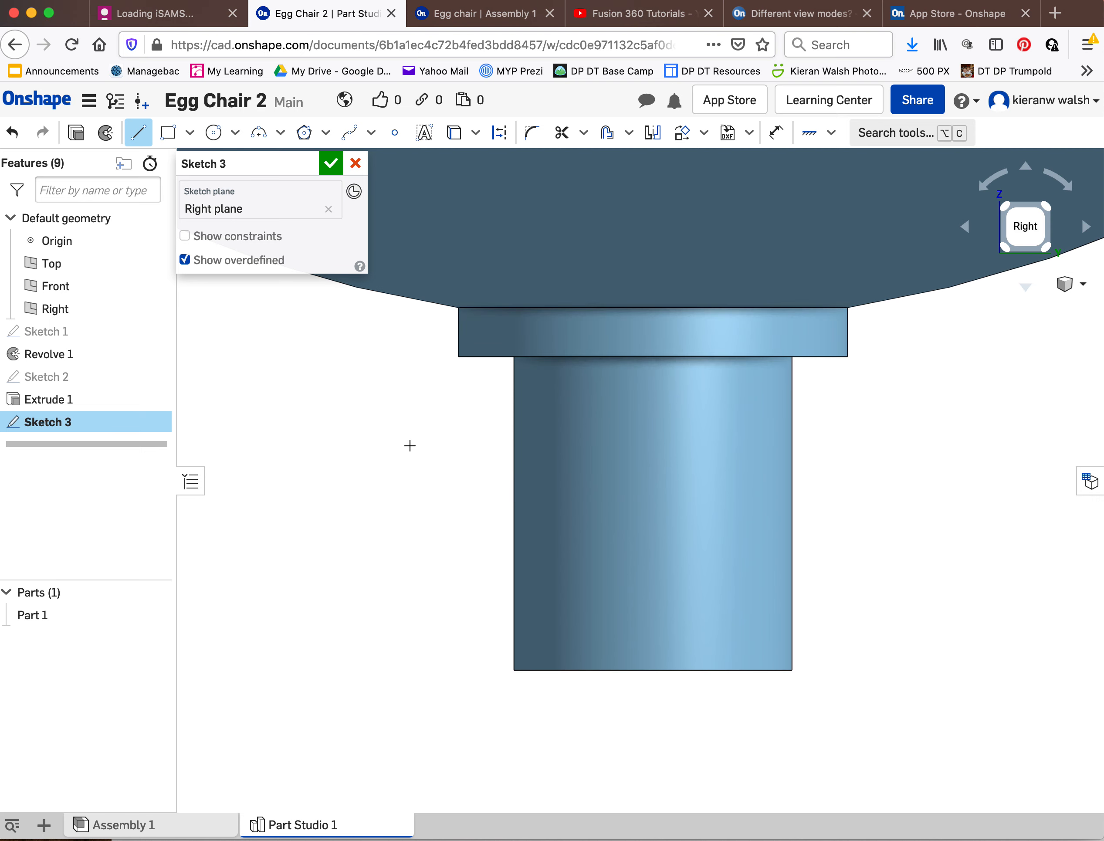
# - Project the collar's lower edge, the stem's bottom edge and the stem's left side edge onto the sketch with the Use tool
pyautogui.click(454, 133)
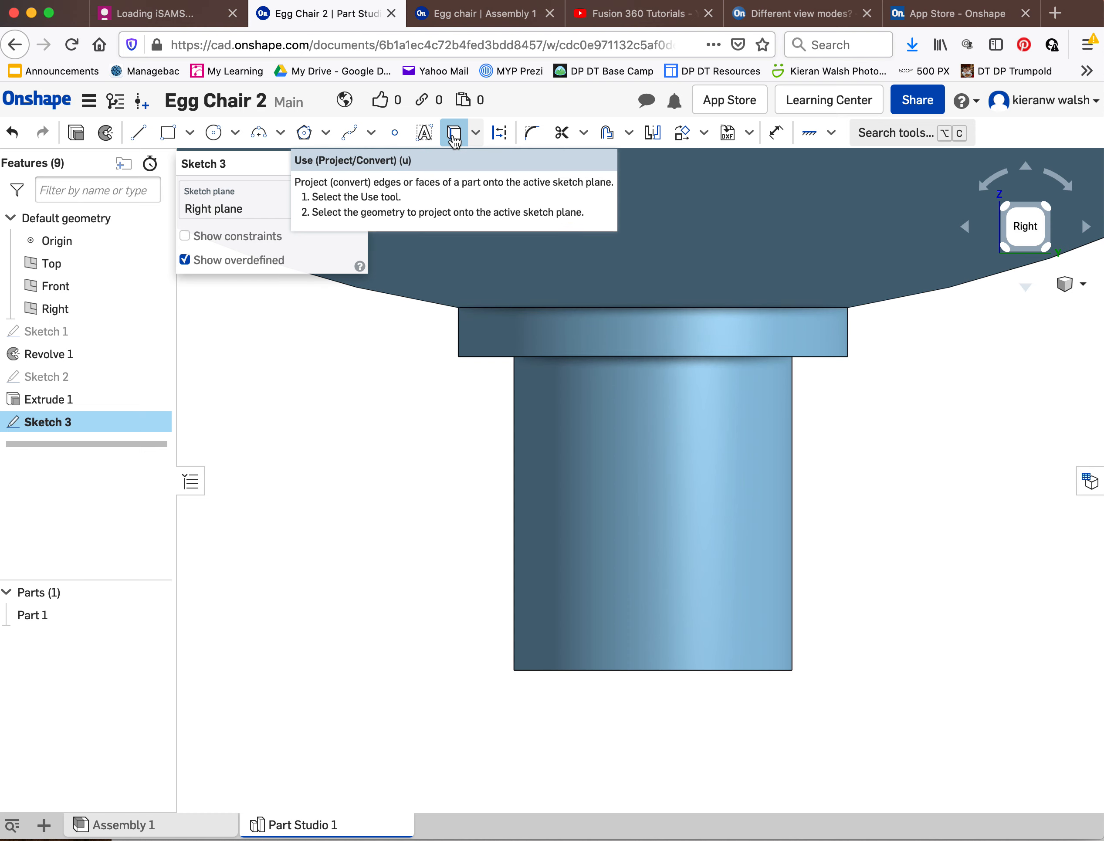
pyautogui.click(486, 357)
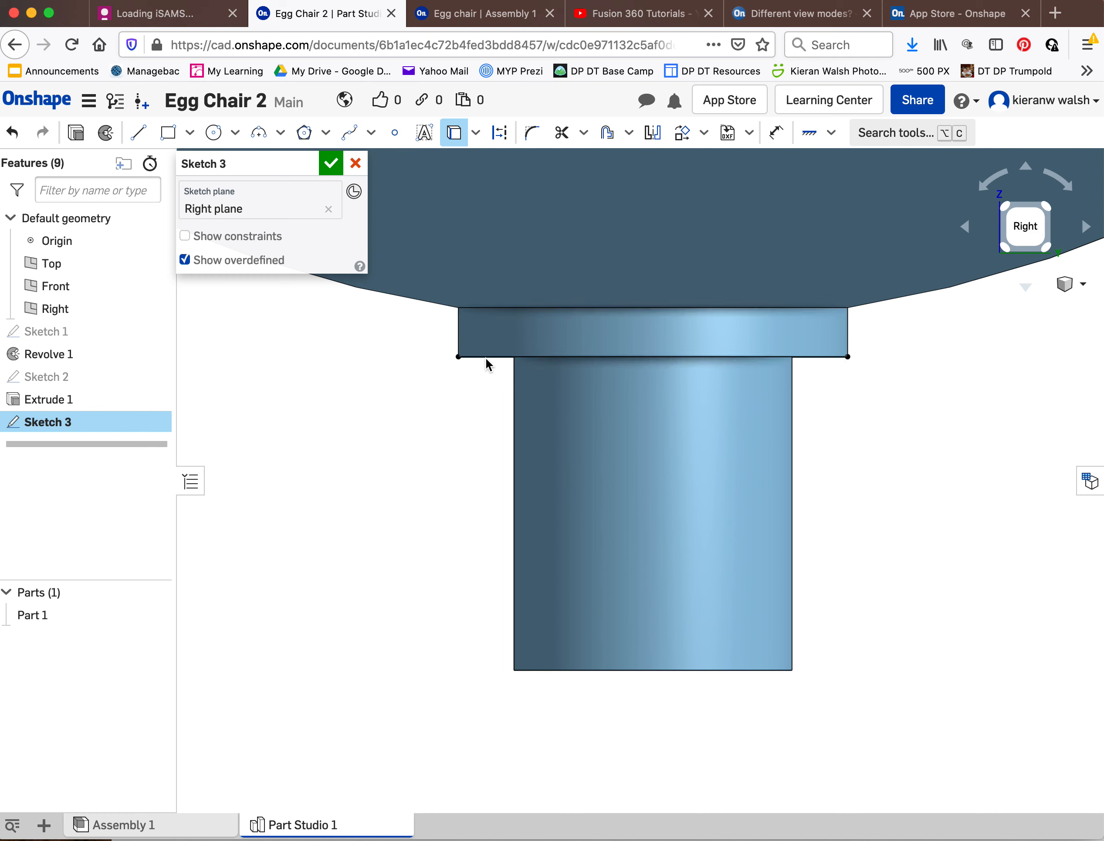
pyautogui.click(548, 670)
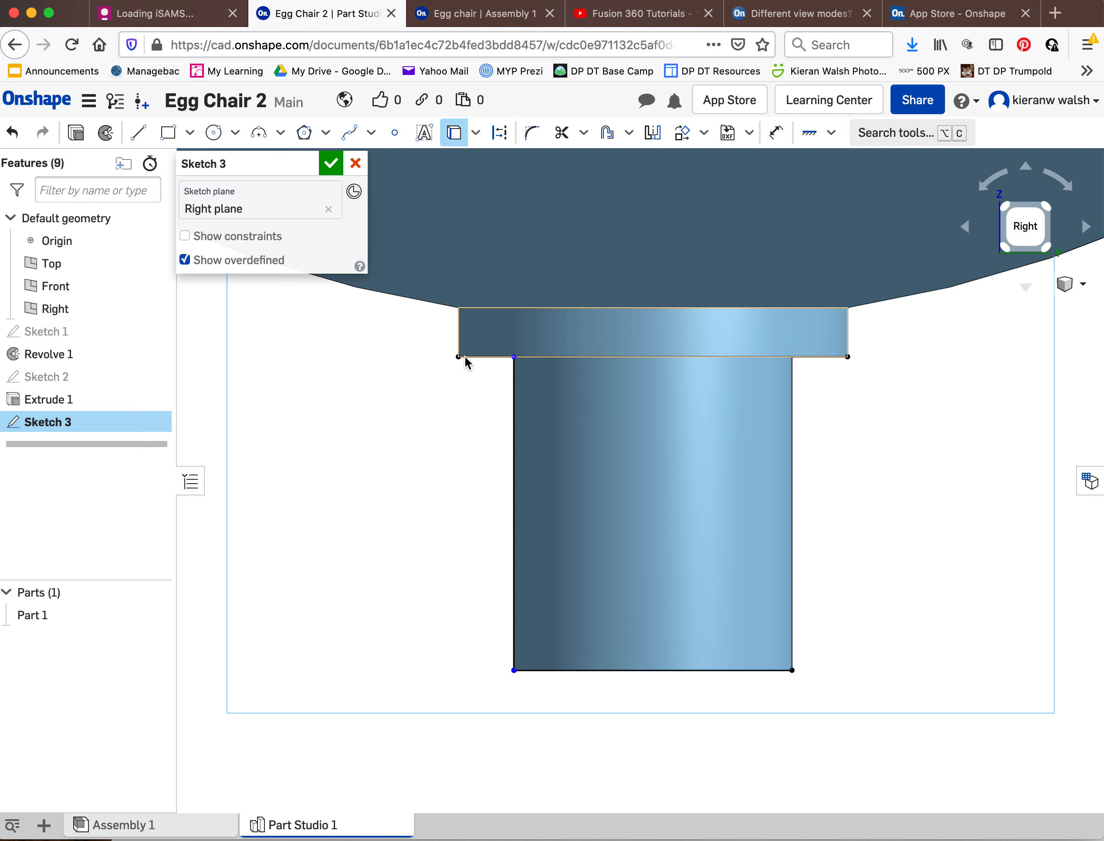
pyautogui.click(639, 559)
pyautogui.scroll(-4, 652, 559)
pyautogui.scroll(-3, 657, 561)
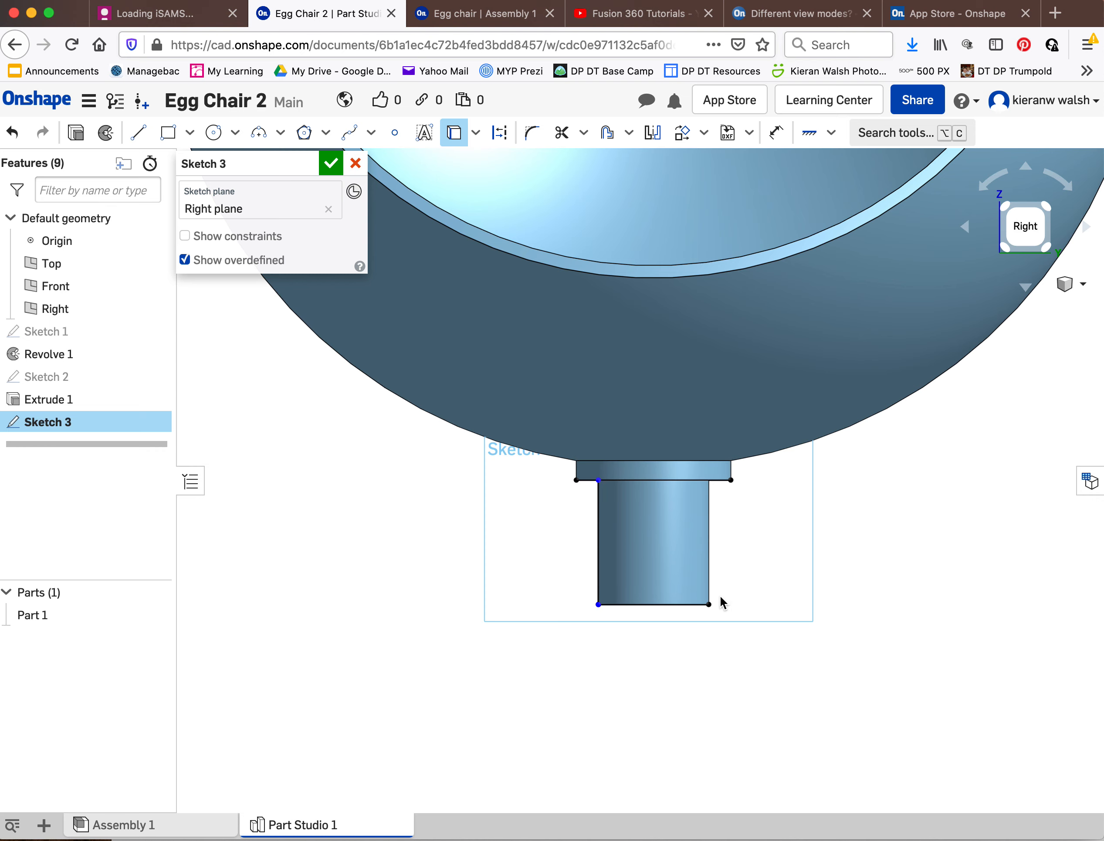
pyautogui.scroll(3, 618, 548)
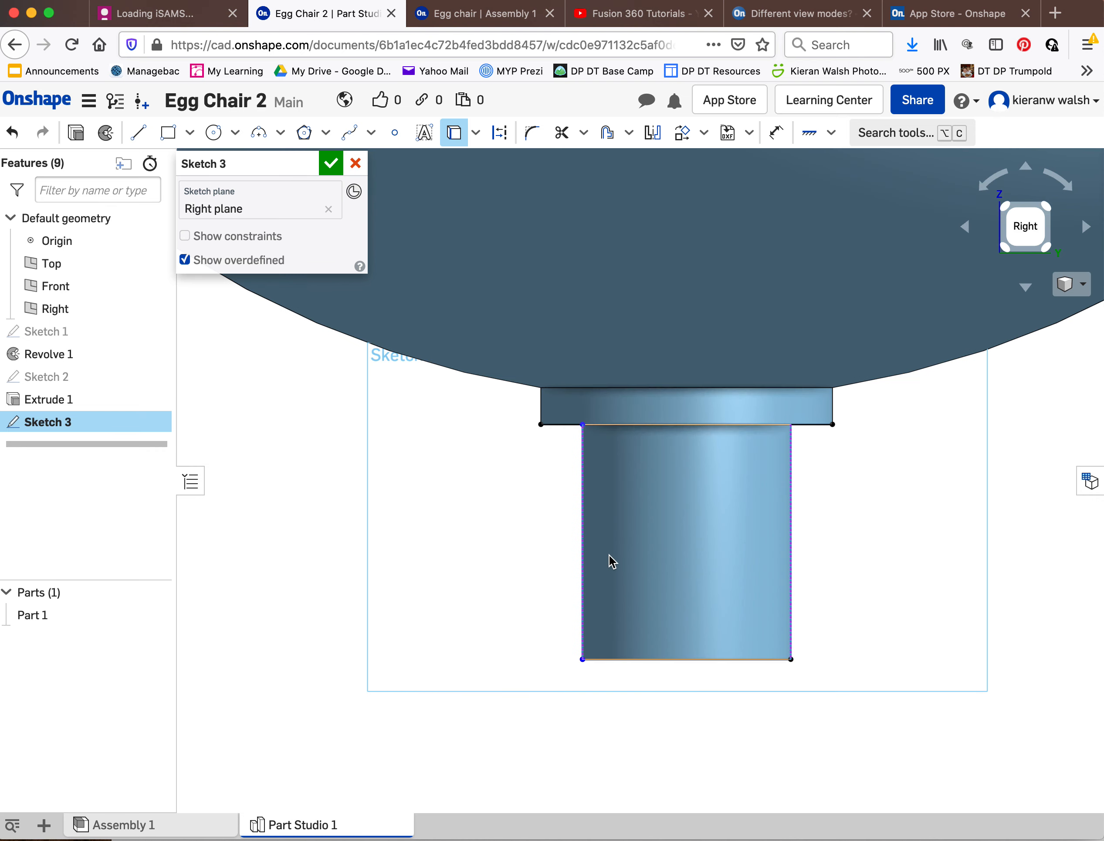
# - Draw a 50 mm vertical line downward from the midpoint of the stem's bottom edge
pyautogui.scroll(-5, 612, 562)
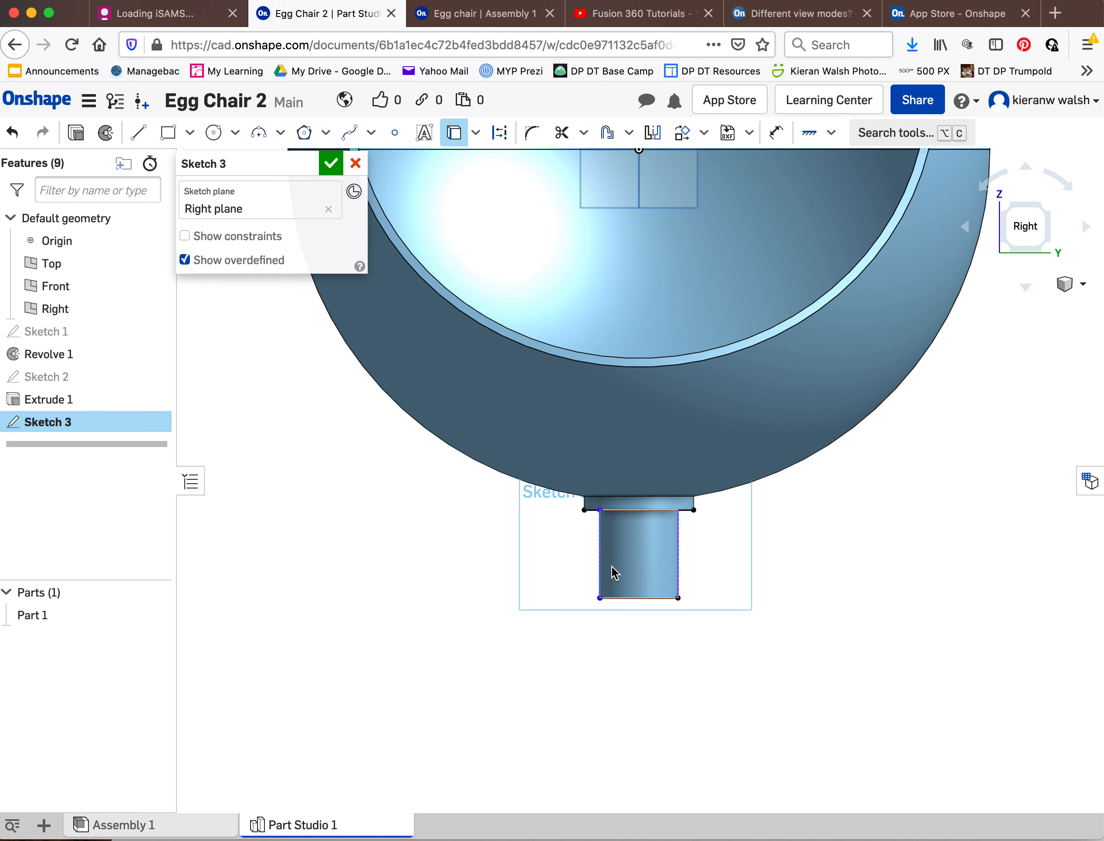
pyautogui.scroll(3, 639, 609)
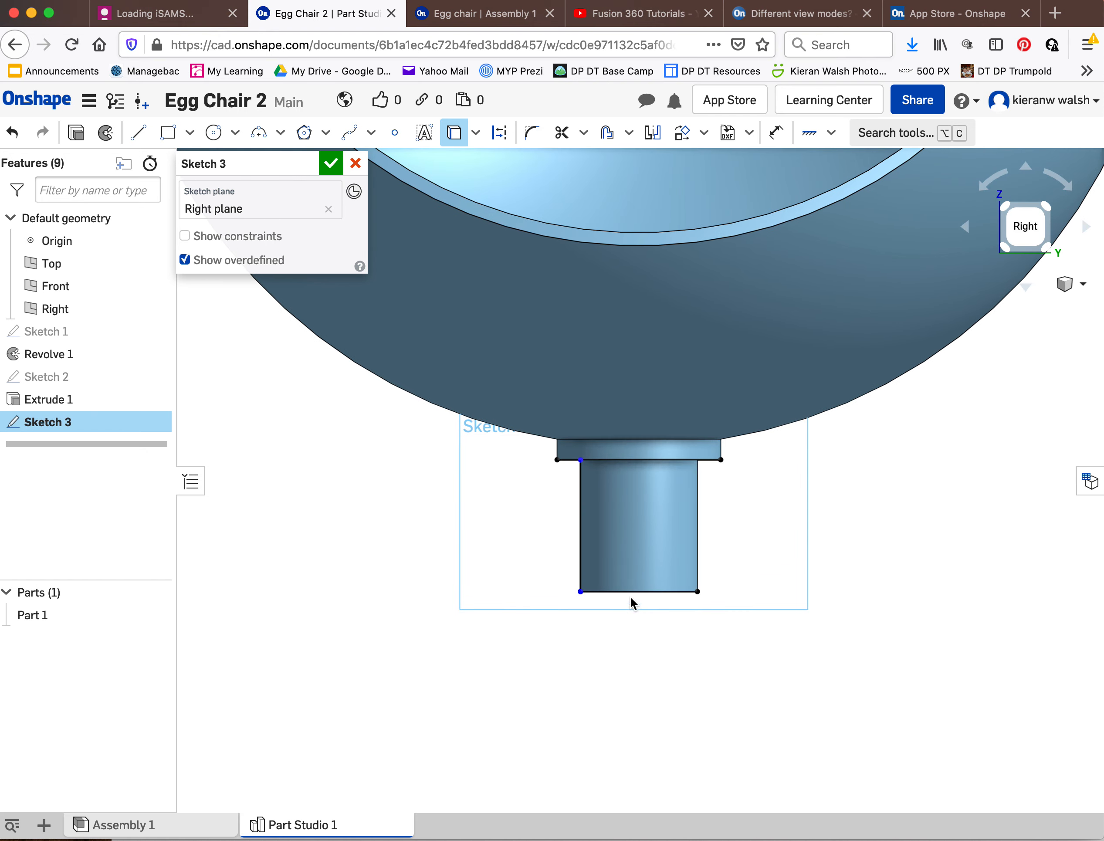
pyautogui.scroll(2, 576, 470)
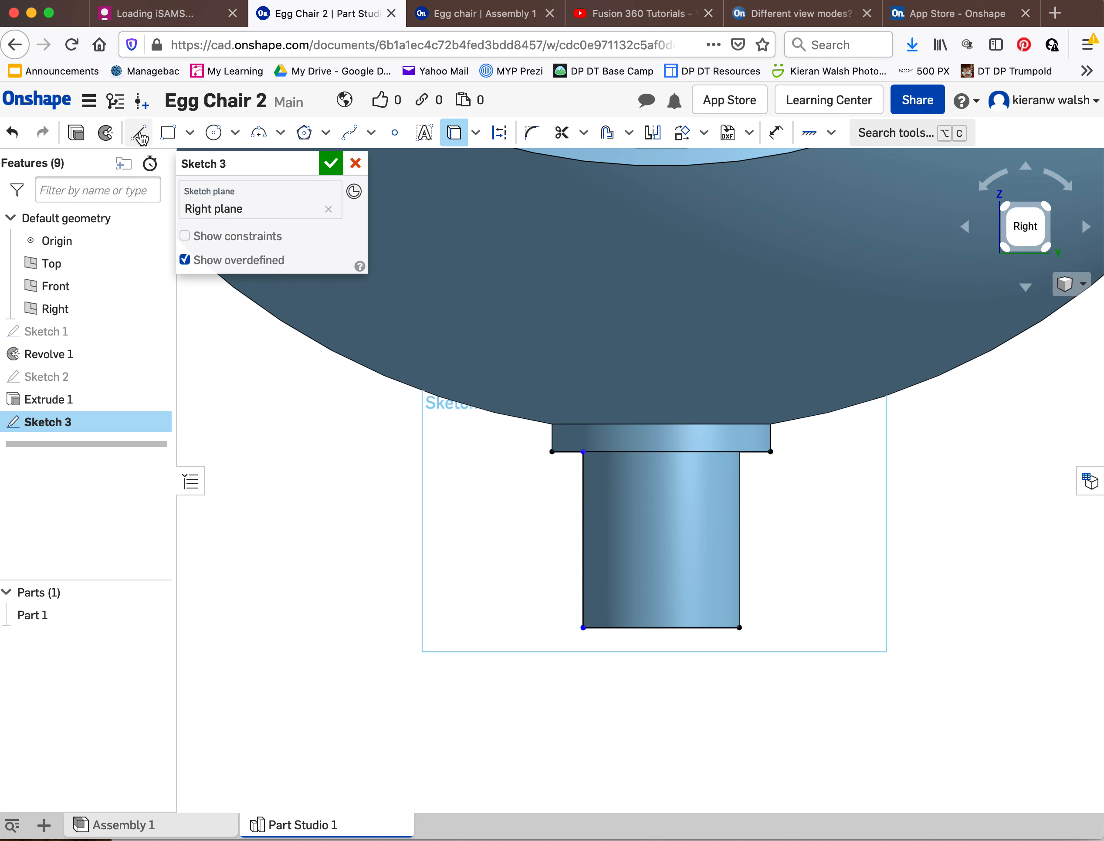
pyautogui.press('l')
pyautogui.scroll(2, 660, 588)
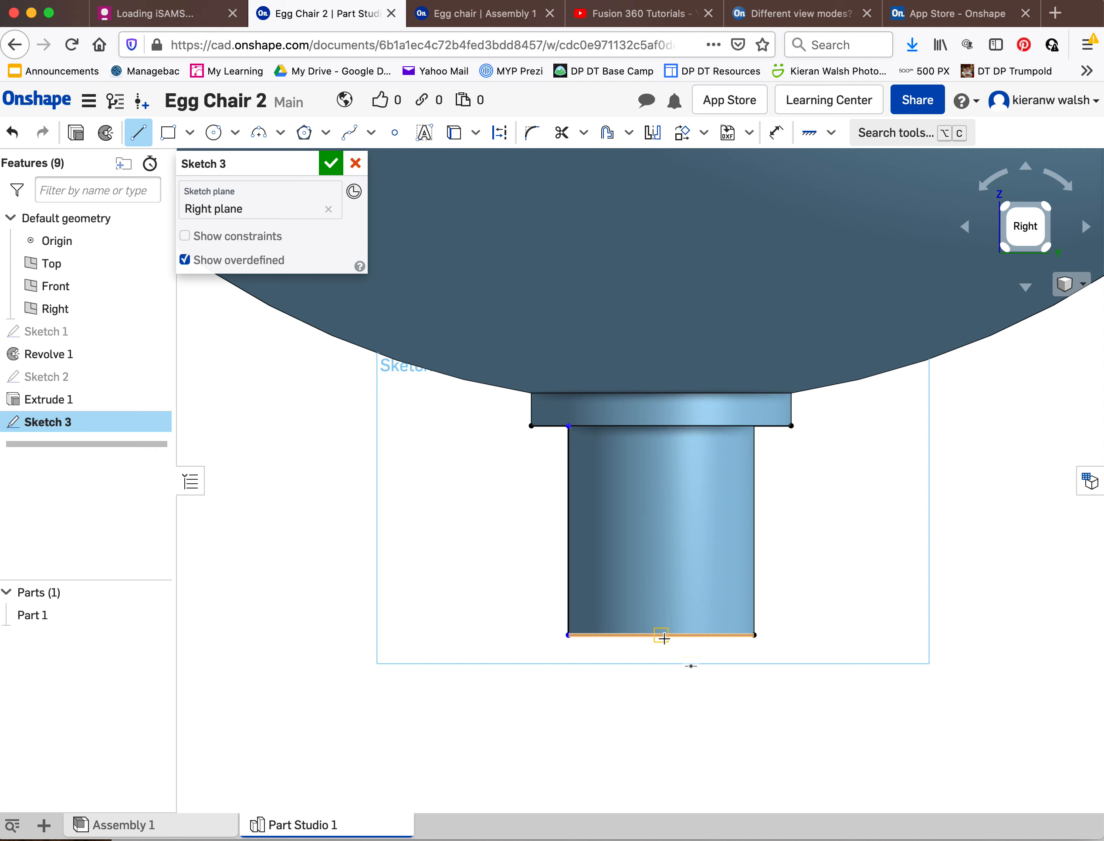
pyautogui.click(661, 635)
pyautogui.click(662, 736)
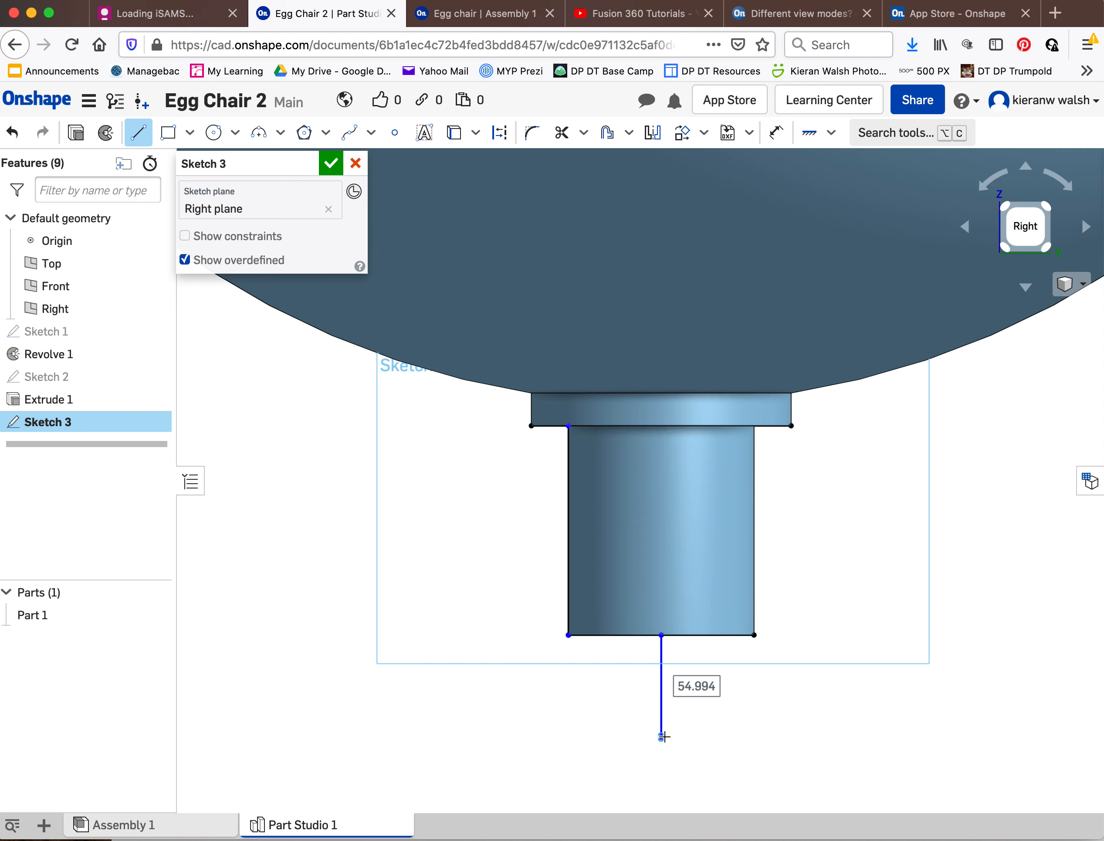
pyautogui.write('50')
pyautogui.press('Return')
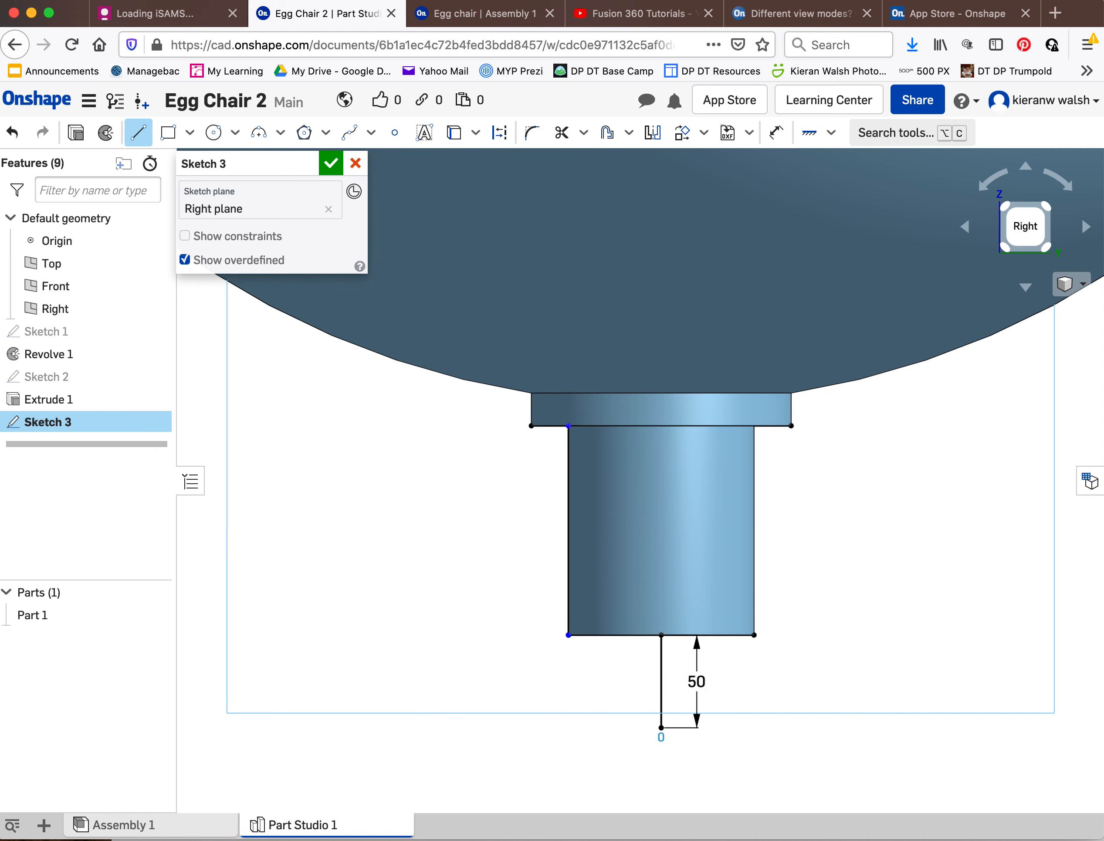
# - Continue with a 400 mm horizontal line running left from the lower end of the 50 mm line
pyautogui.scroll(-5, 646, 714)
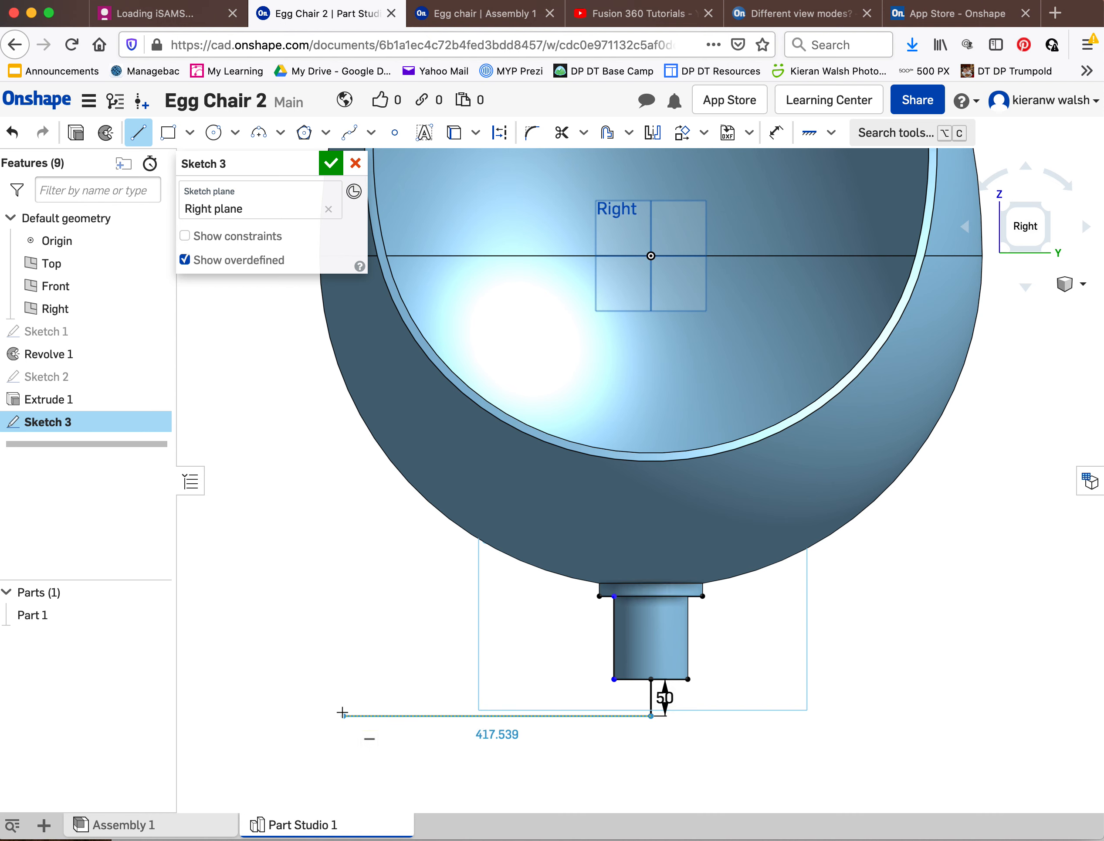
pyautogui.click(343, 715)
pyautogui.write('400')
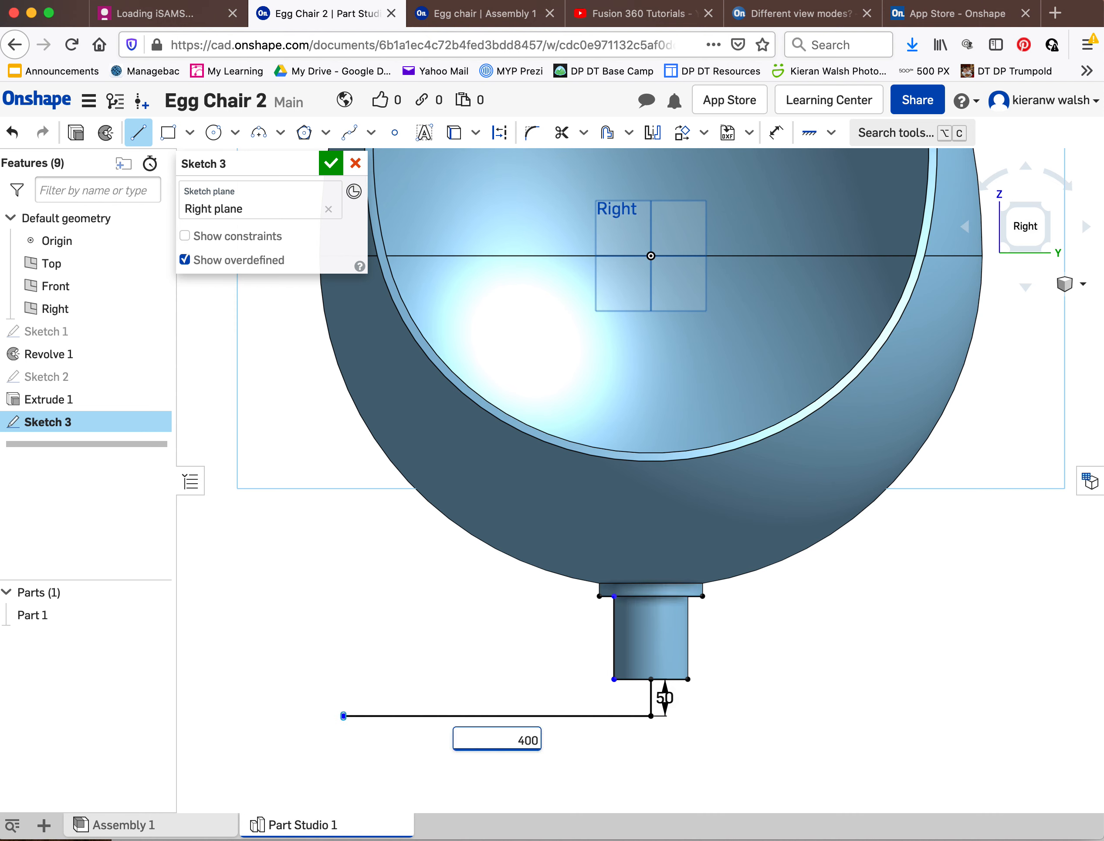
pyautogui.press('Return')
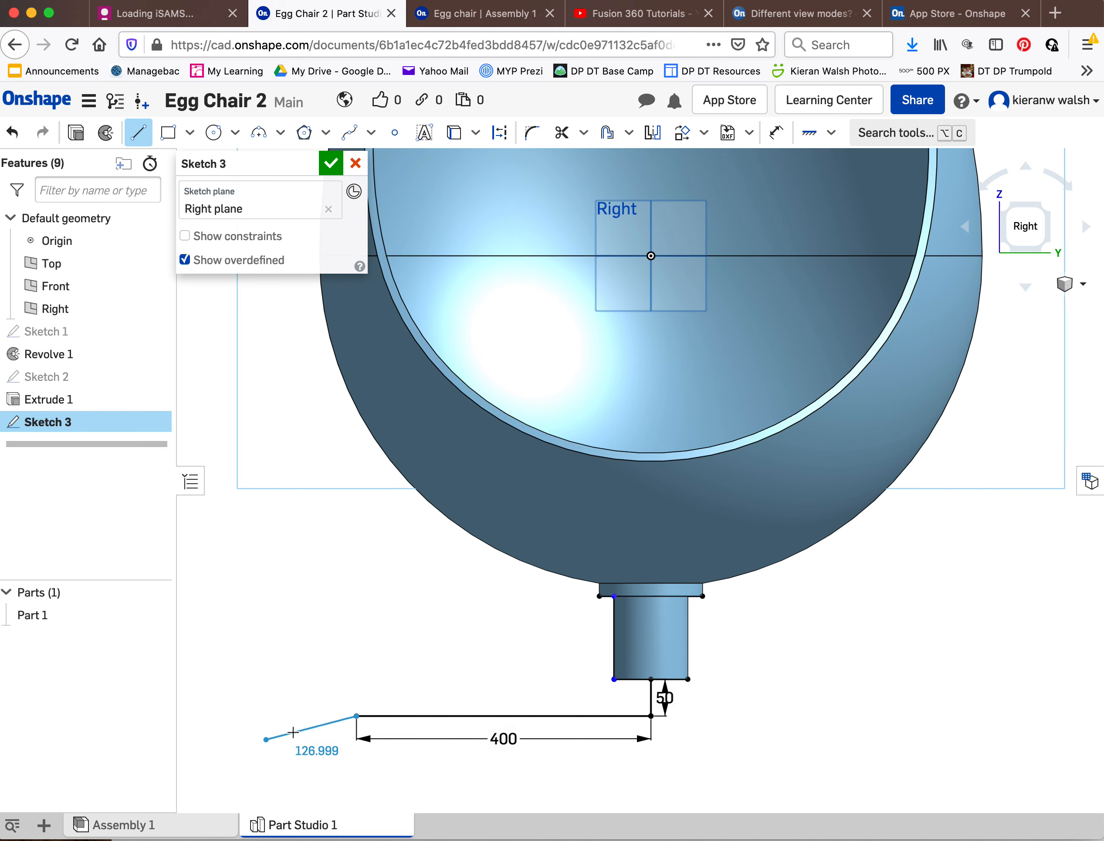
# - Add a 20 mm vertical line upward from the left end of the 400 mm base line and end the line chain
pyautogui.scroll(2, 291, 727)
pyautogui.scroll(2, 340, 721)
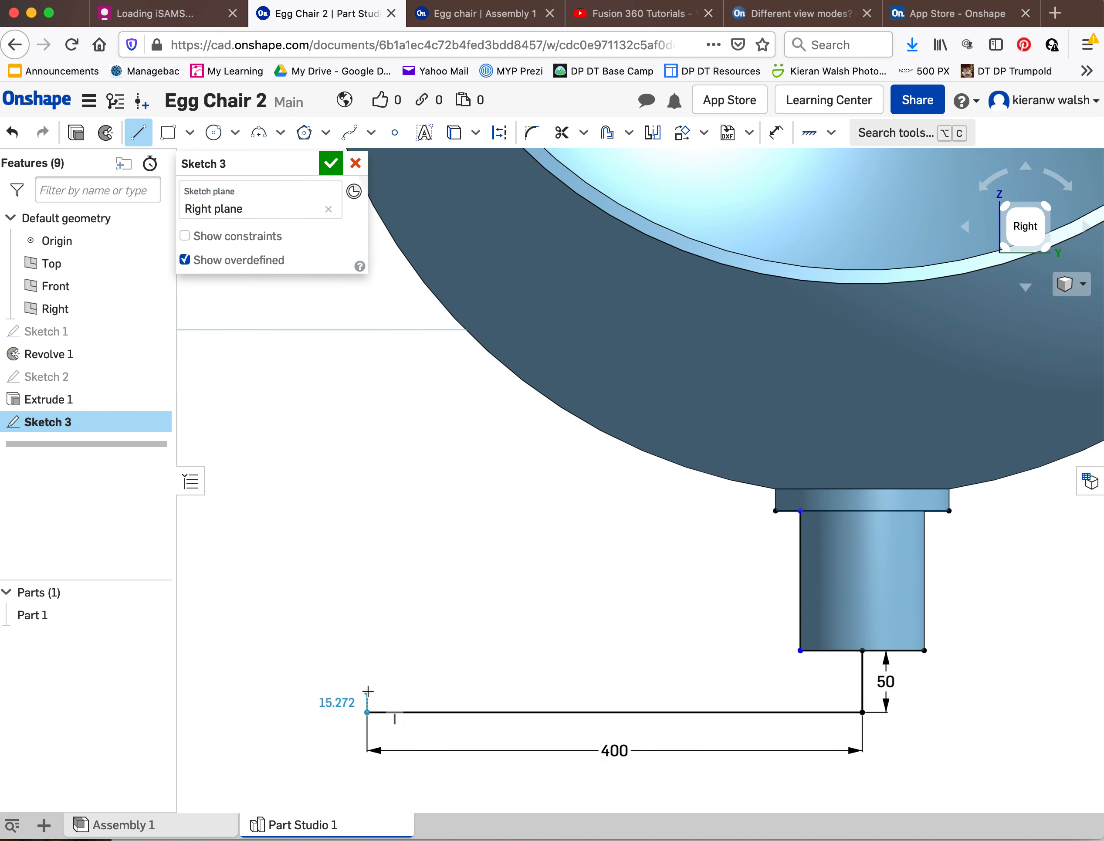
pyautogui.press('Tab')
pyautogui.write('20')
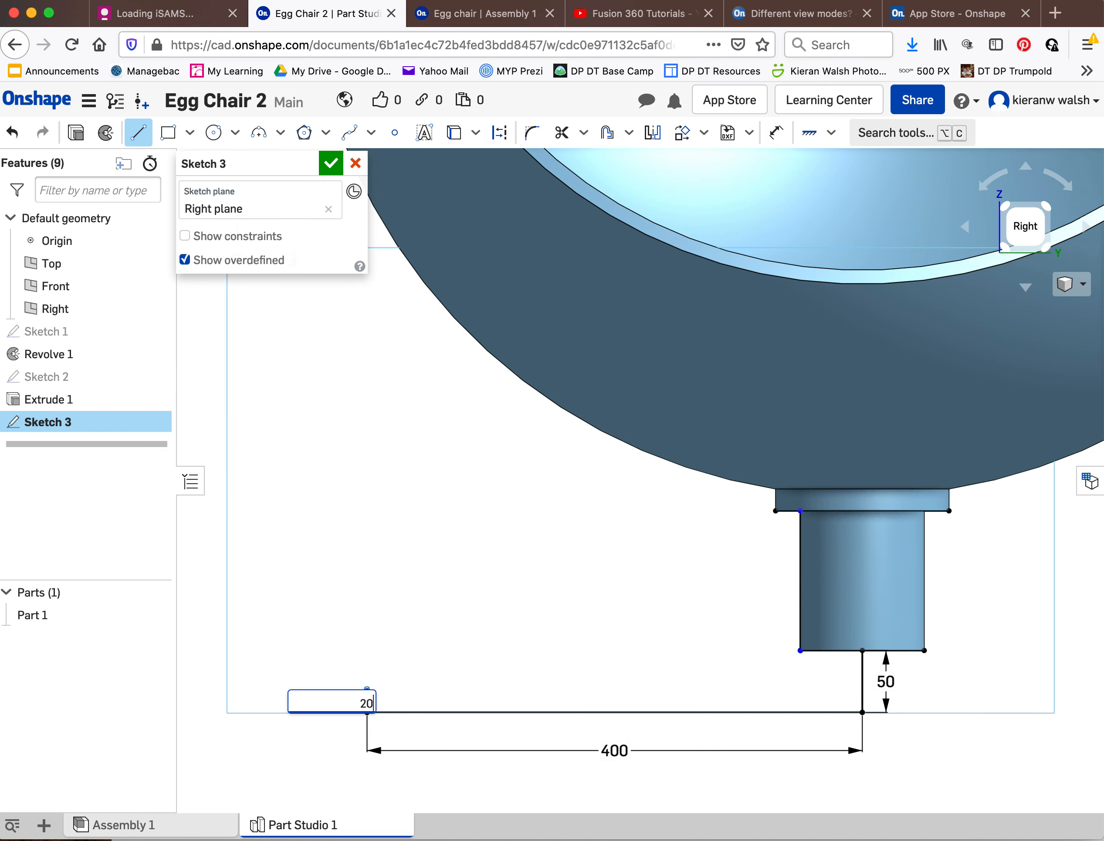
pyautogui.press('Return')
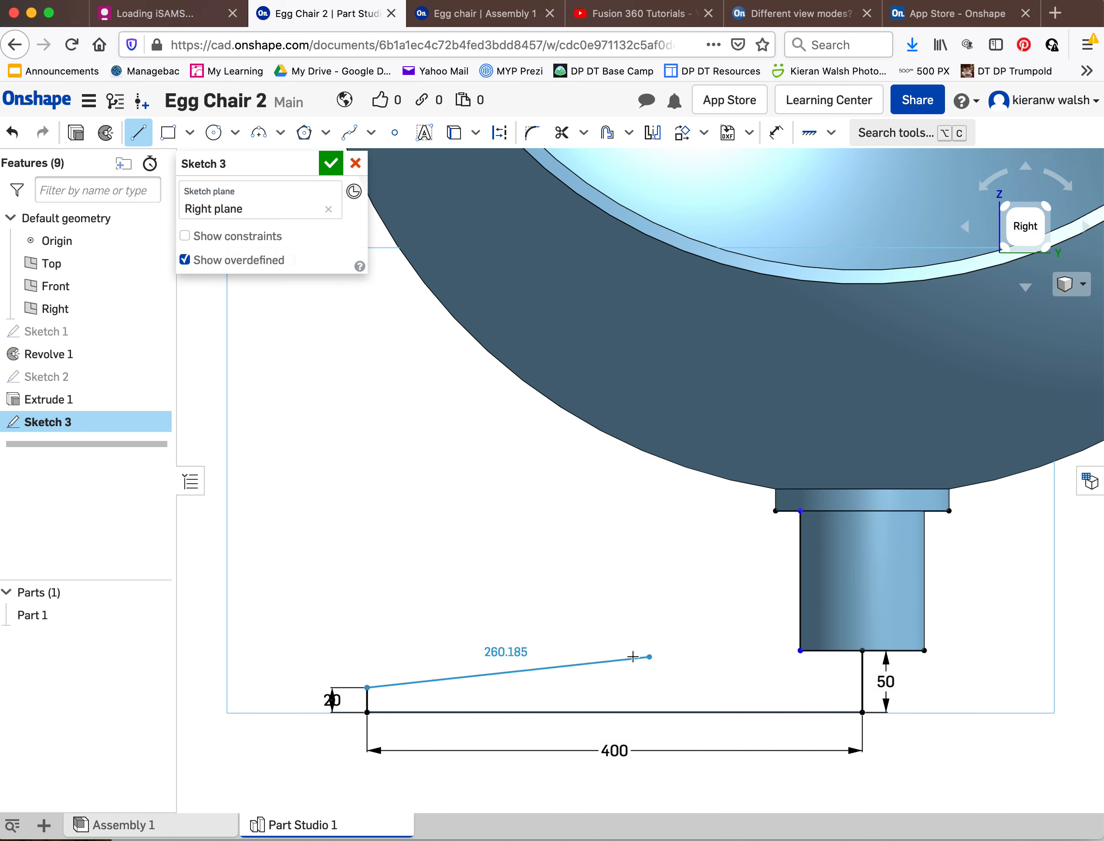
pyautogui.press('Escape')
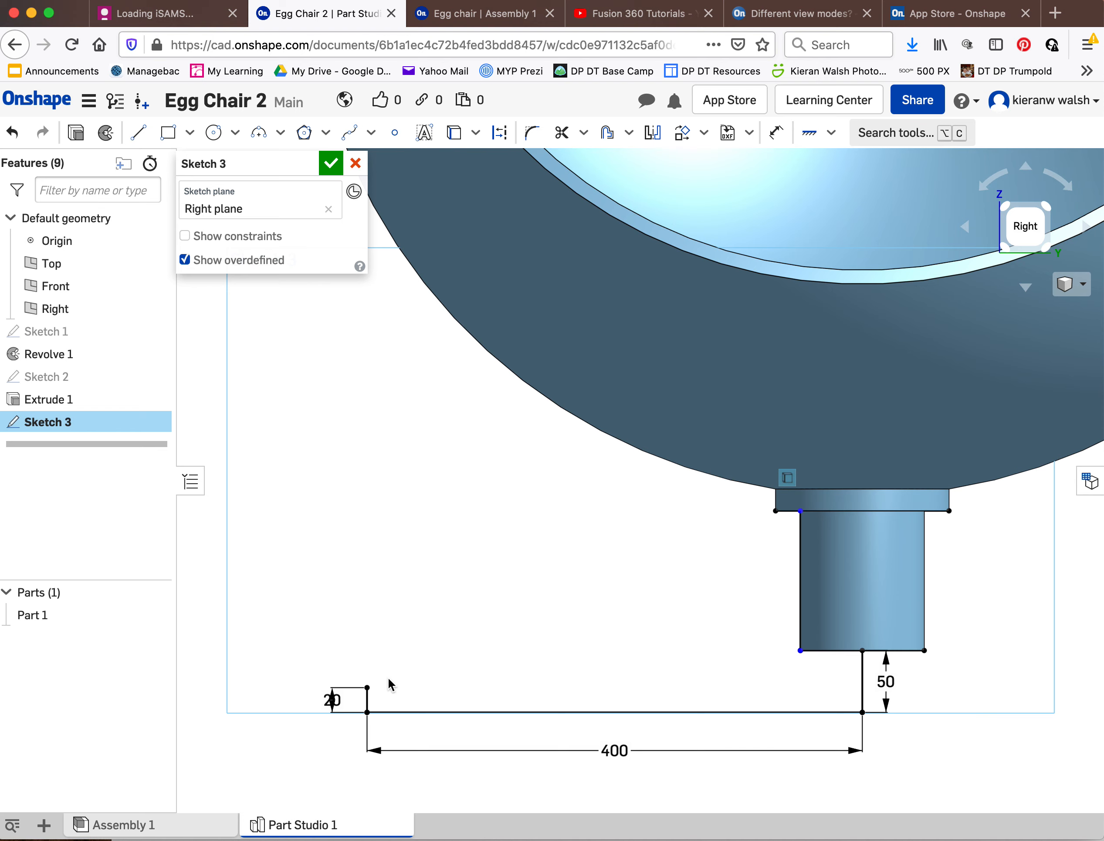
# - Draw an ellipse centred directly above the 20 mm line, level with the flange's lower-left corner, passing through that corner and the line's upper end
pyautogui.scroll(-3, 404, 576)
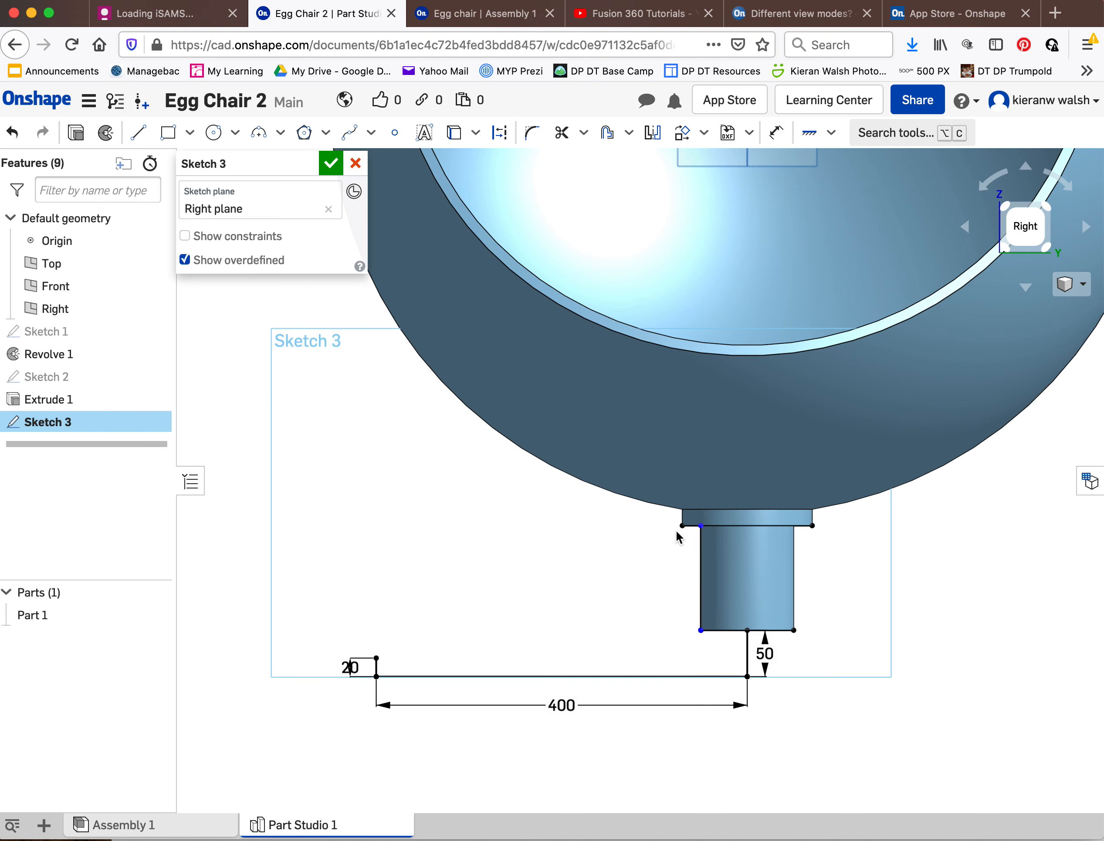
pyautogui.click(236, 134)
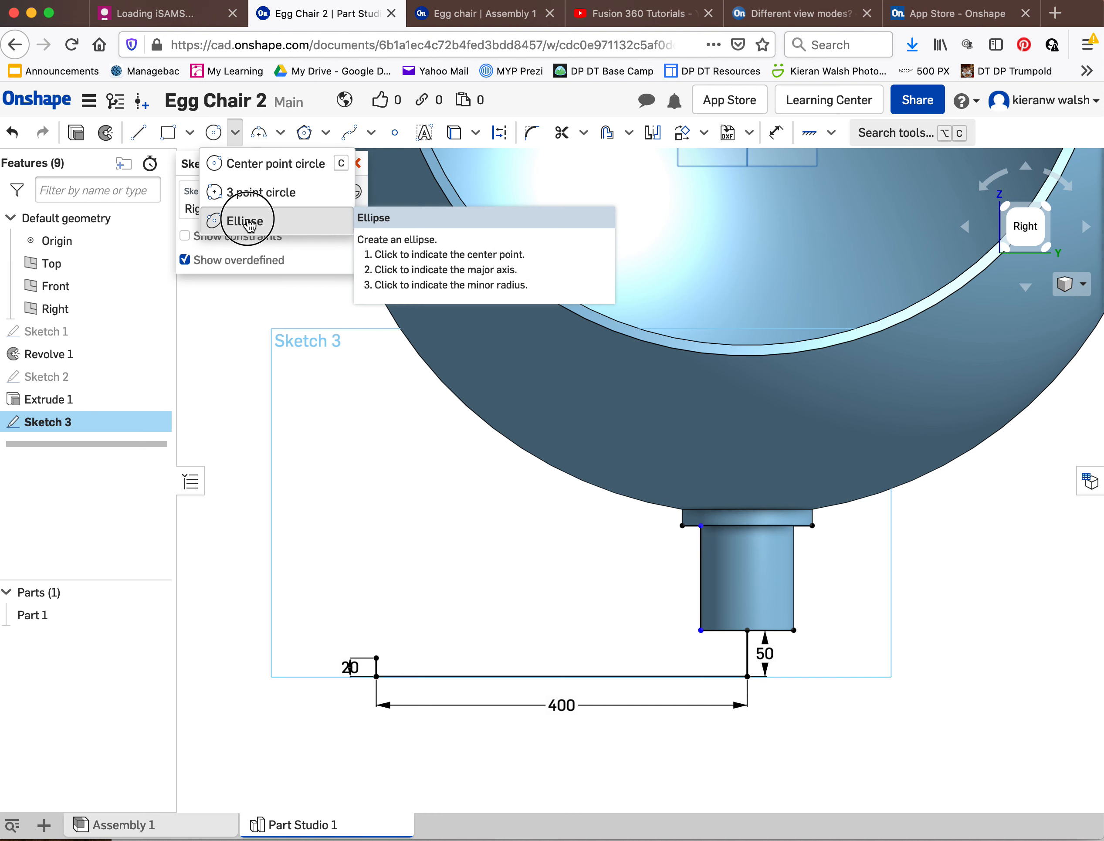
pyautogui.click(248, 222)
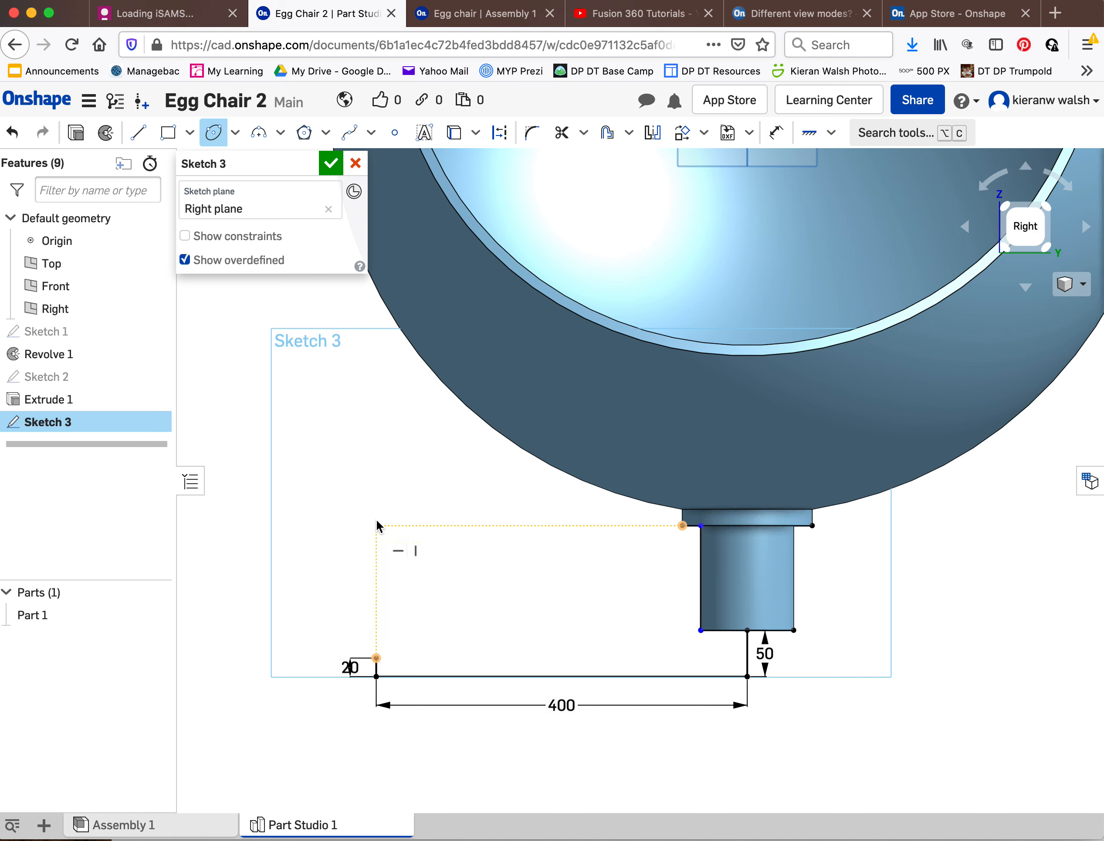
pyautogui.click(376, 525)
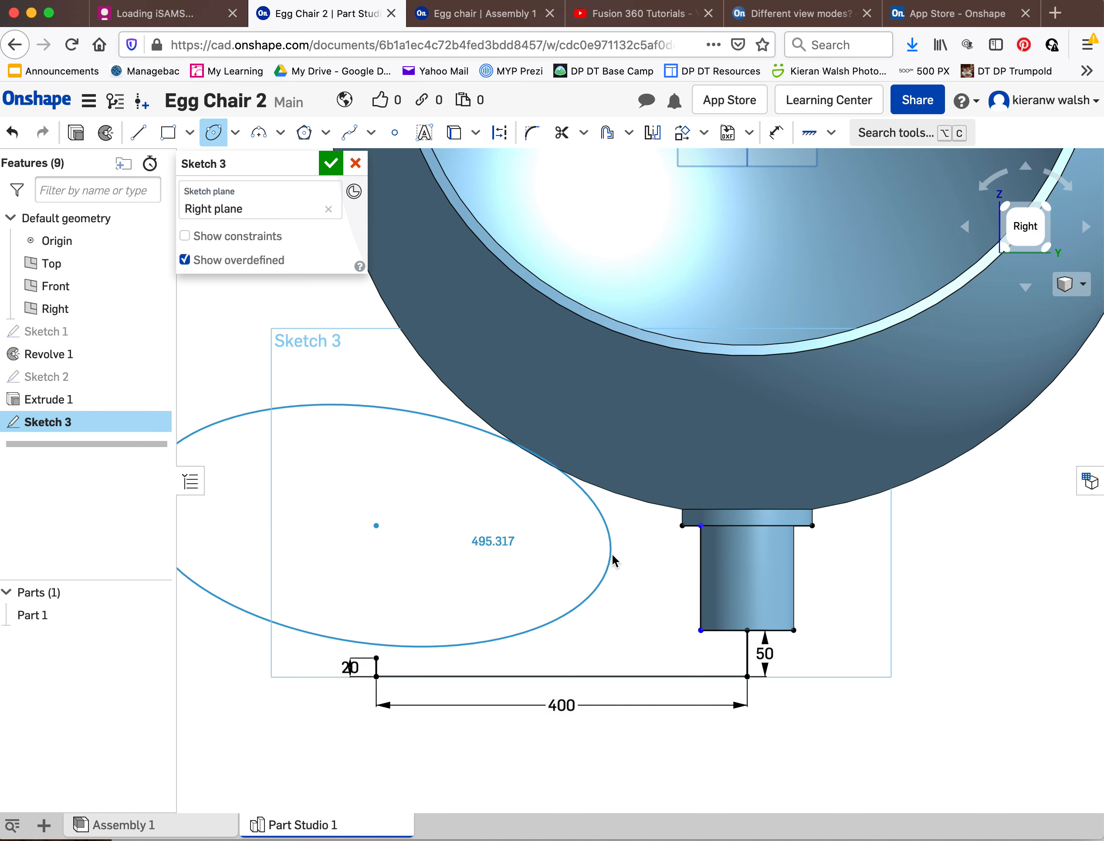
pyautogui.click(681, 525)
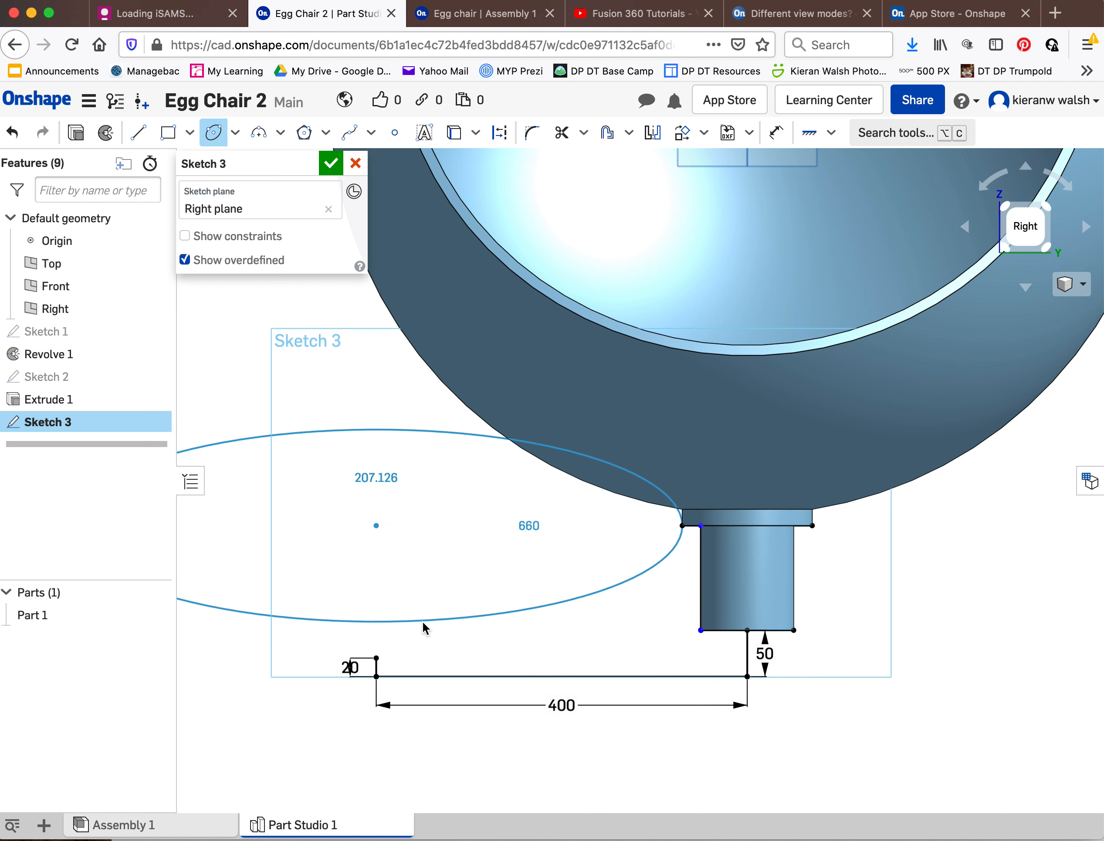
pyautogui.click(376, 658)
# - Trim away the outer part of the ellipse, keeping only the lower-right curve between the 20 mm line and the flange corner
pyautogui.scroll(-2, 413, 580)
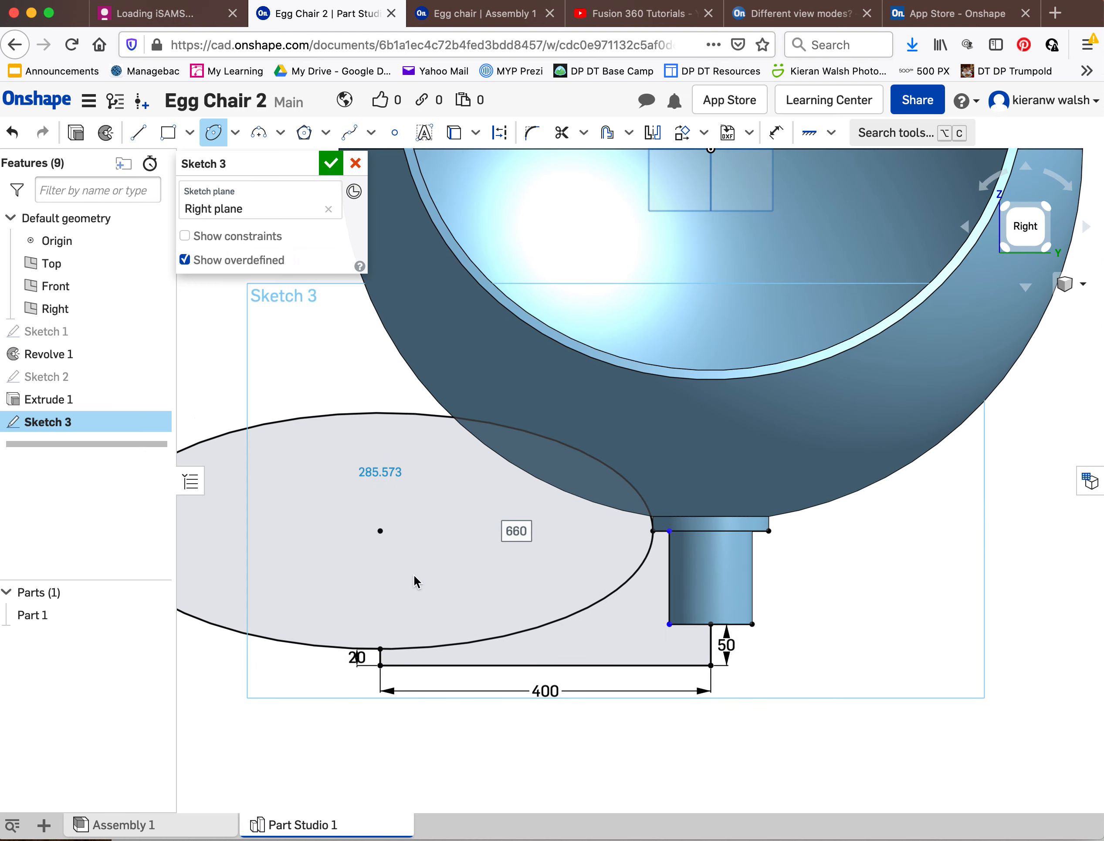
pyautogui.click(562, 133)
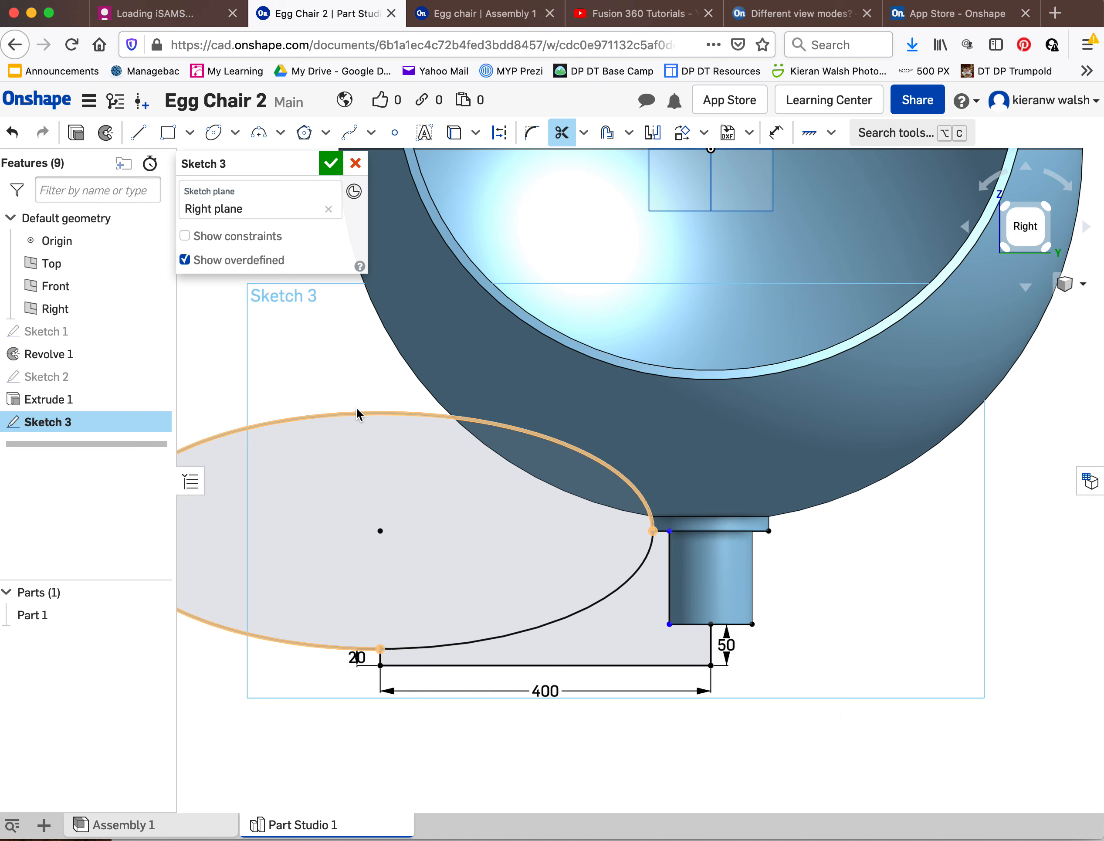
pyautogui.click(357, 414)
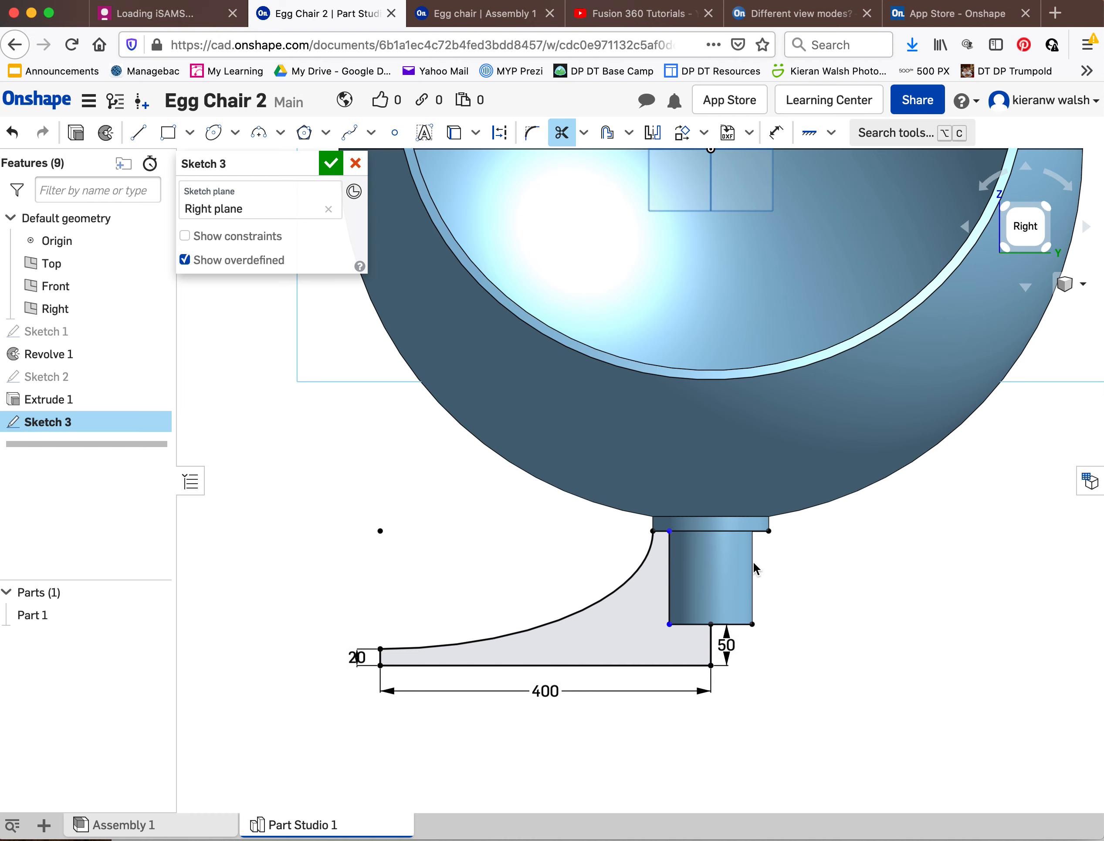
pyautogui.scroll(10, 752, 568)
pyautogui.scroll(-5, 673, 513)
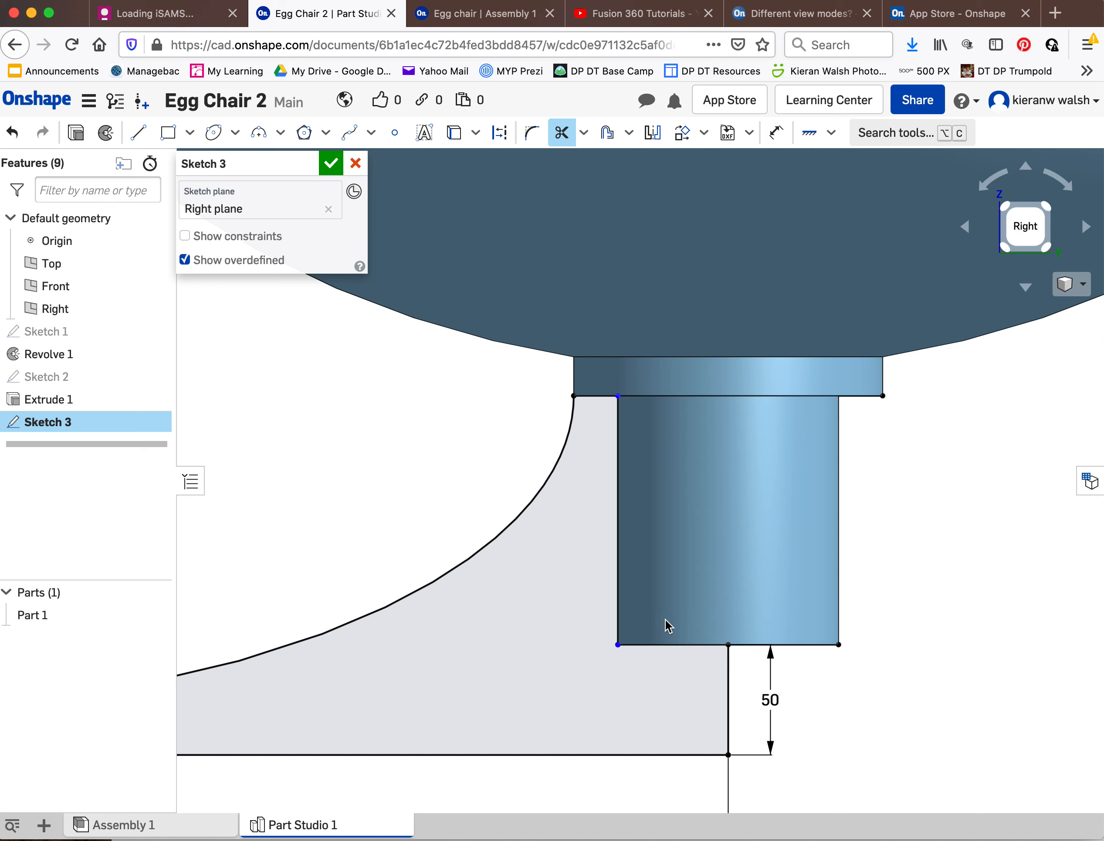
pyautogui.scroll(3, 605, 396)
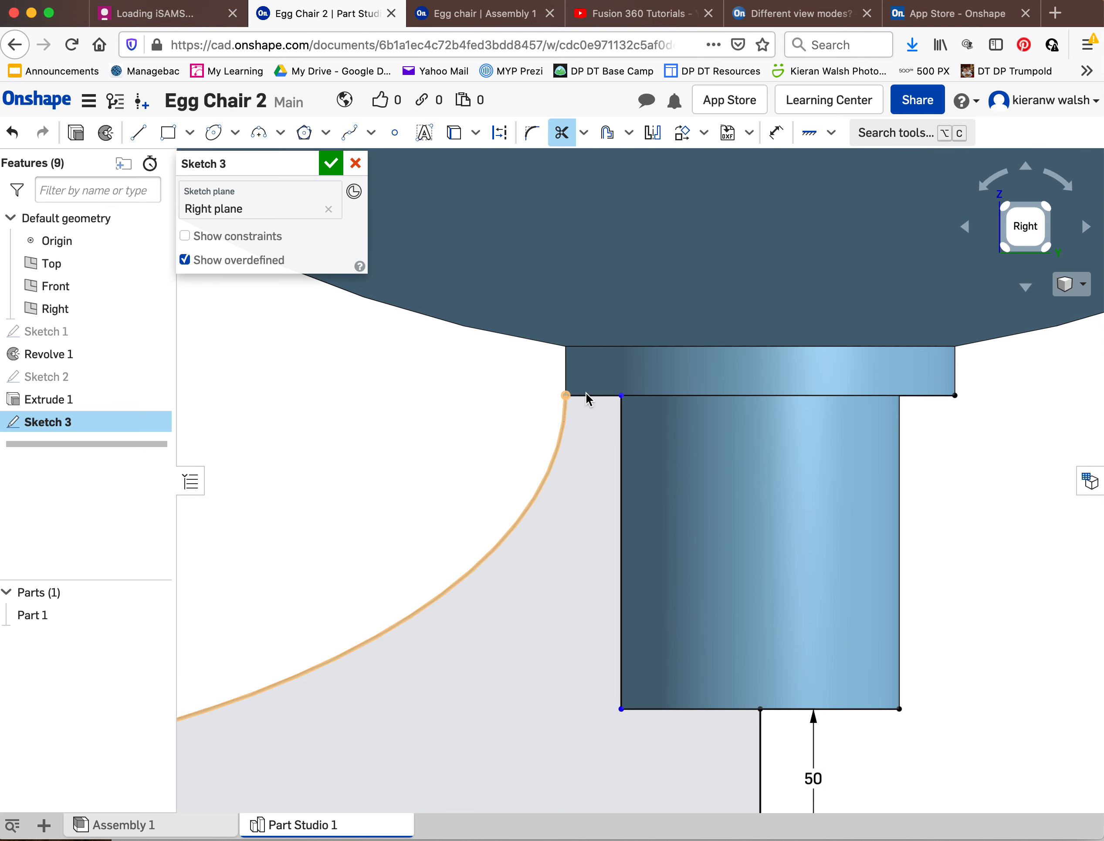
pyautogui.click(590, 395)
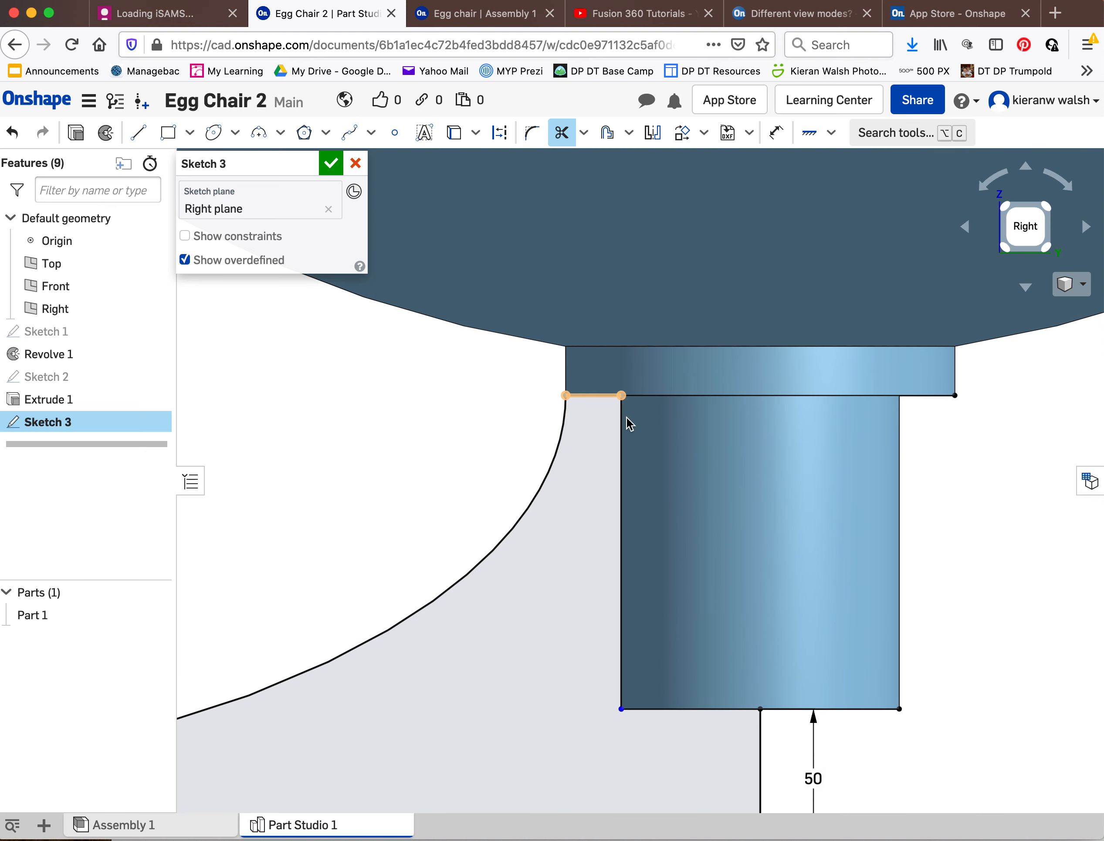
pyautogui.click(621, 453)
pyautogui.moveTo(690, 503); pyautogui.dragTo(677, 413, button='middle')
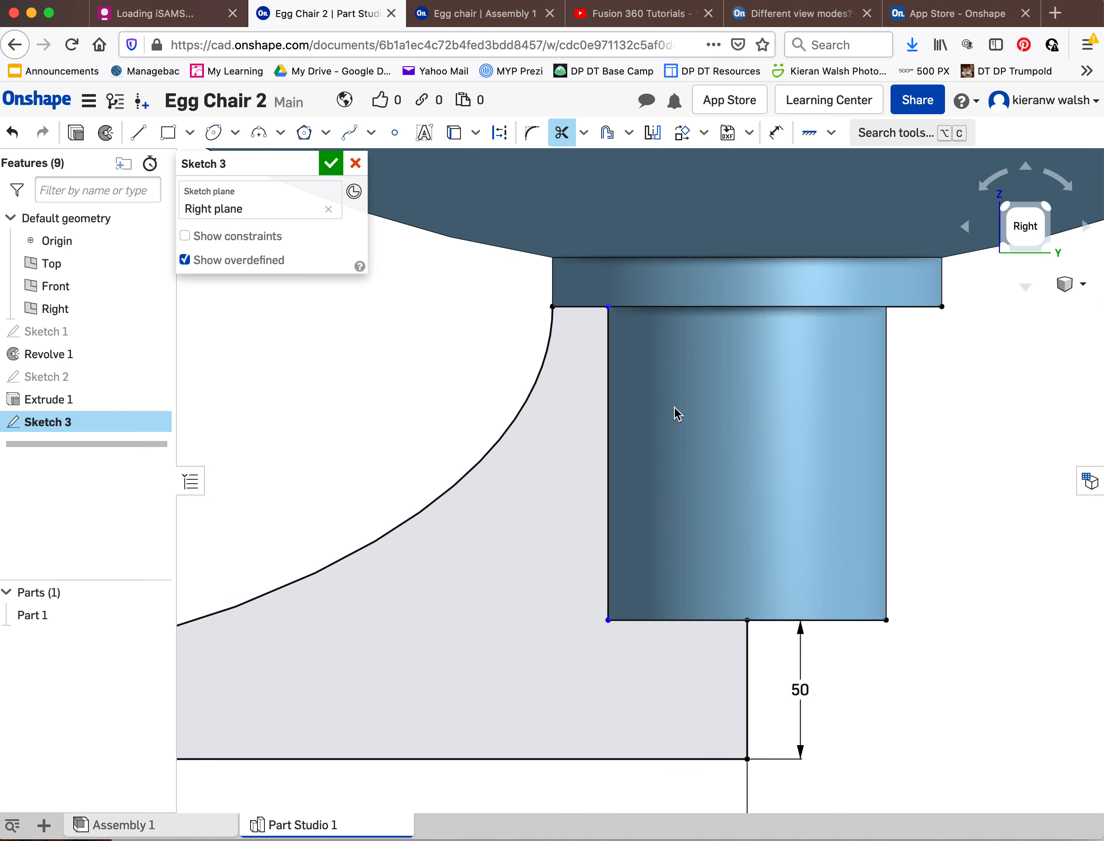
pyautogui.click(608, 134)
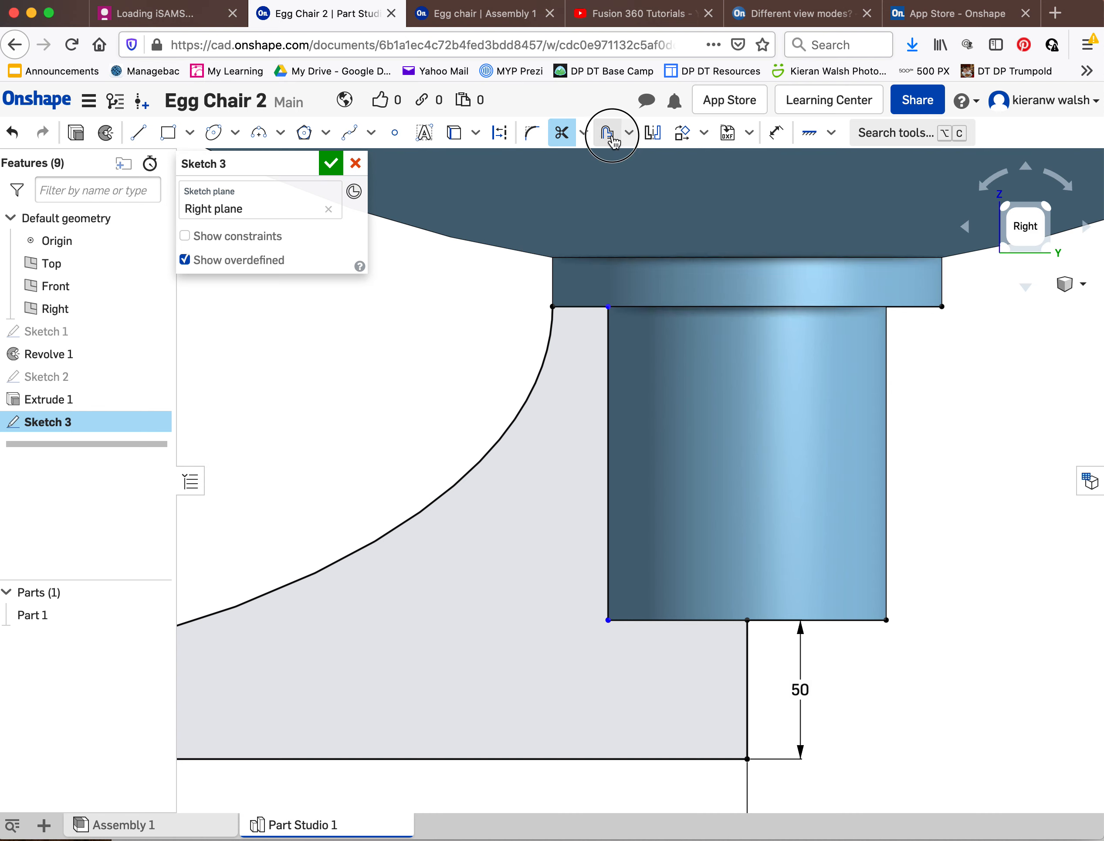
pyautogui.click(578, 310)
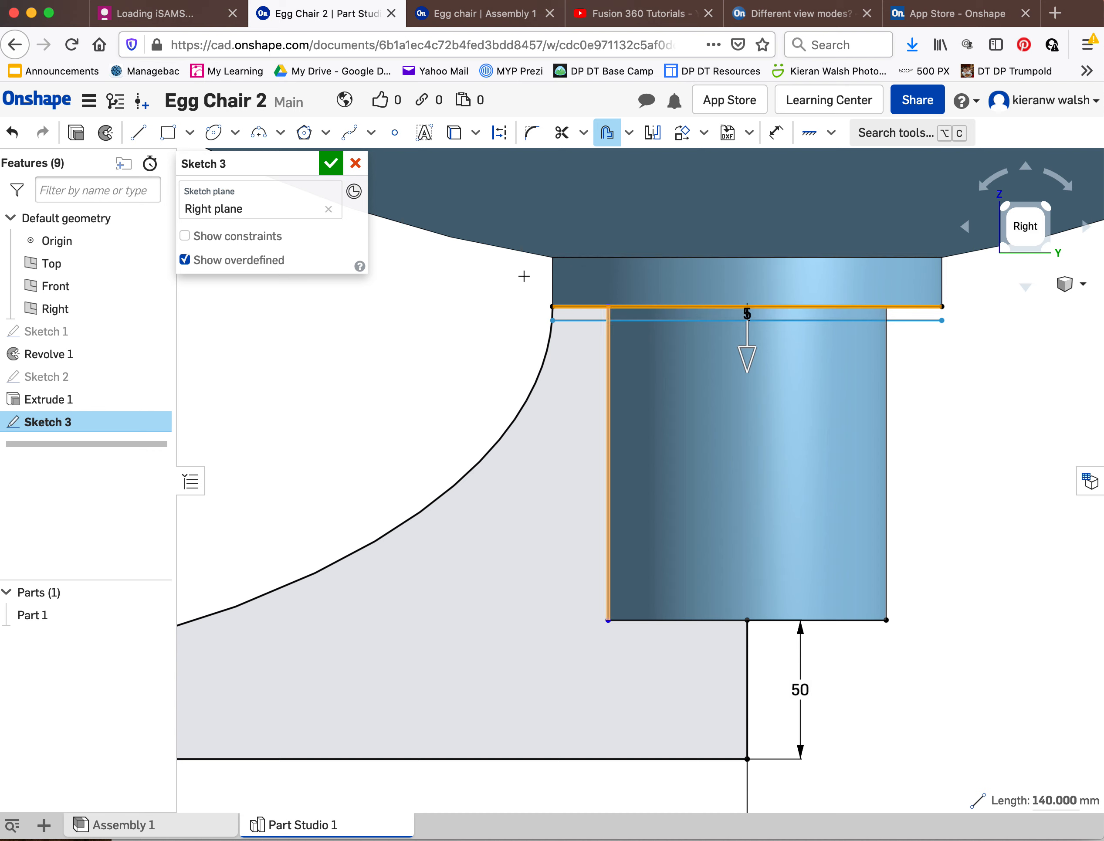
pyautogui.click(608, 366)
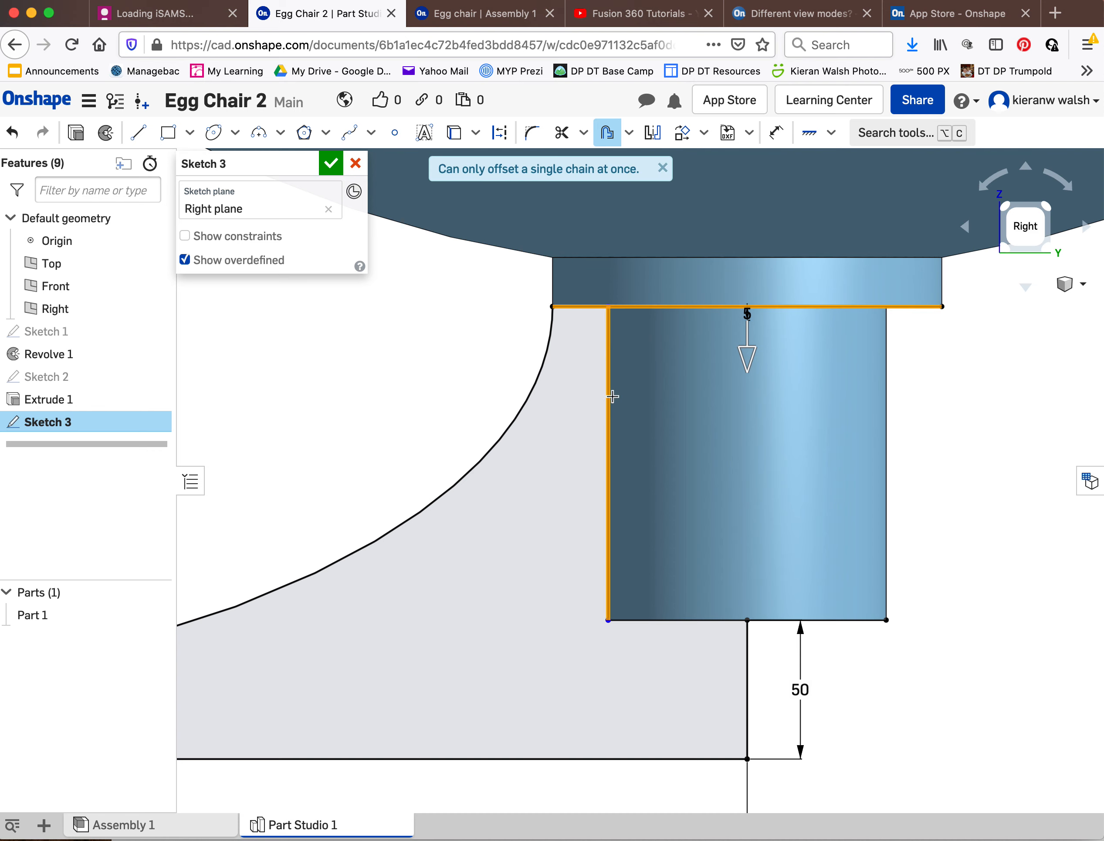
pyautogui.click(678, 622)
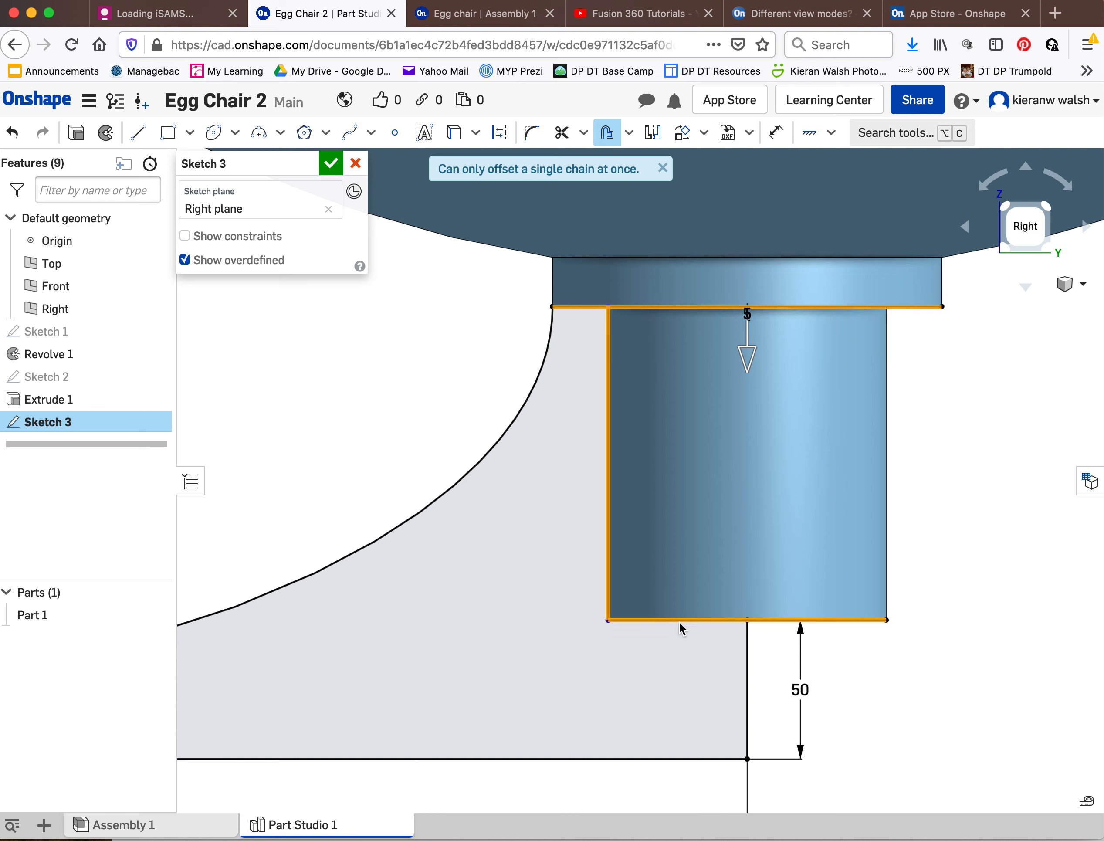
pyautogui.moveTo(747, 348); pyautogui.dragTo(750, 389)
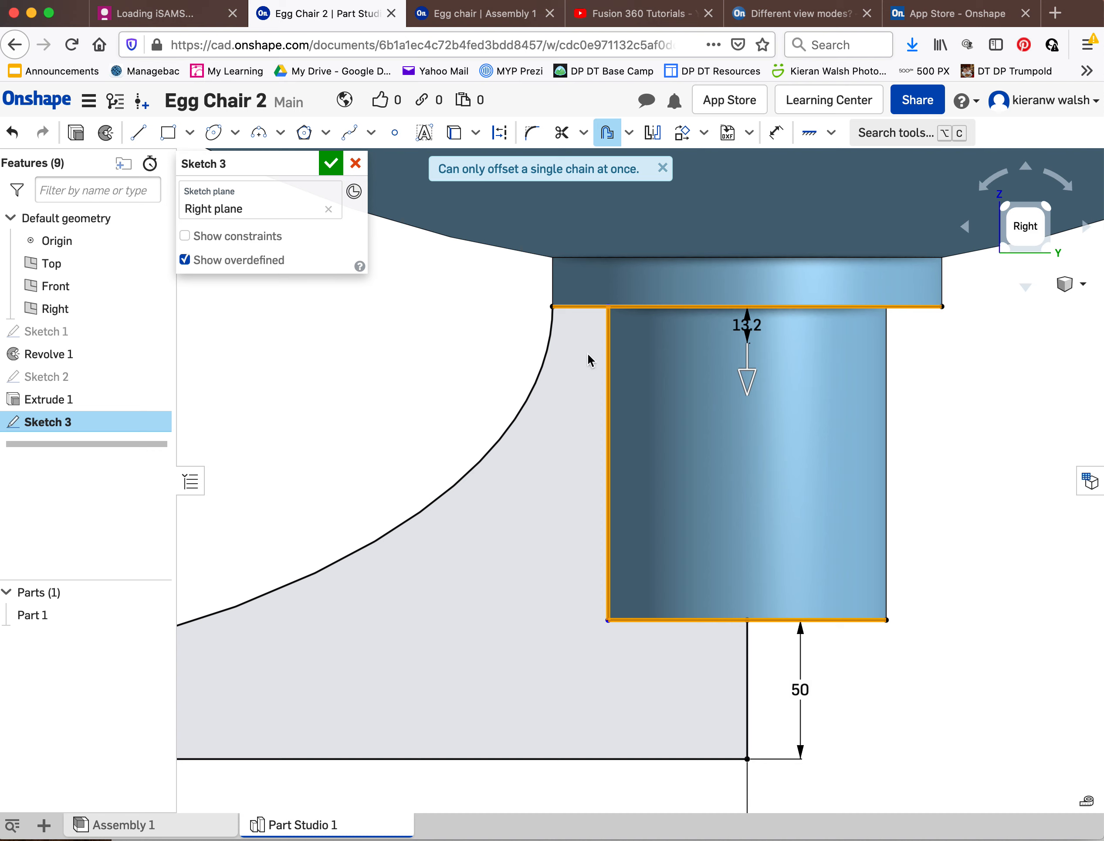
pyautogui.press('Escape')
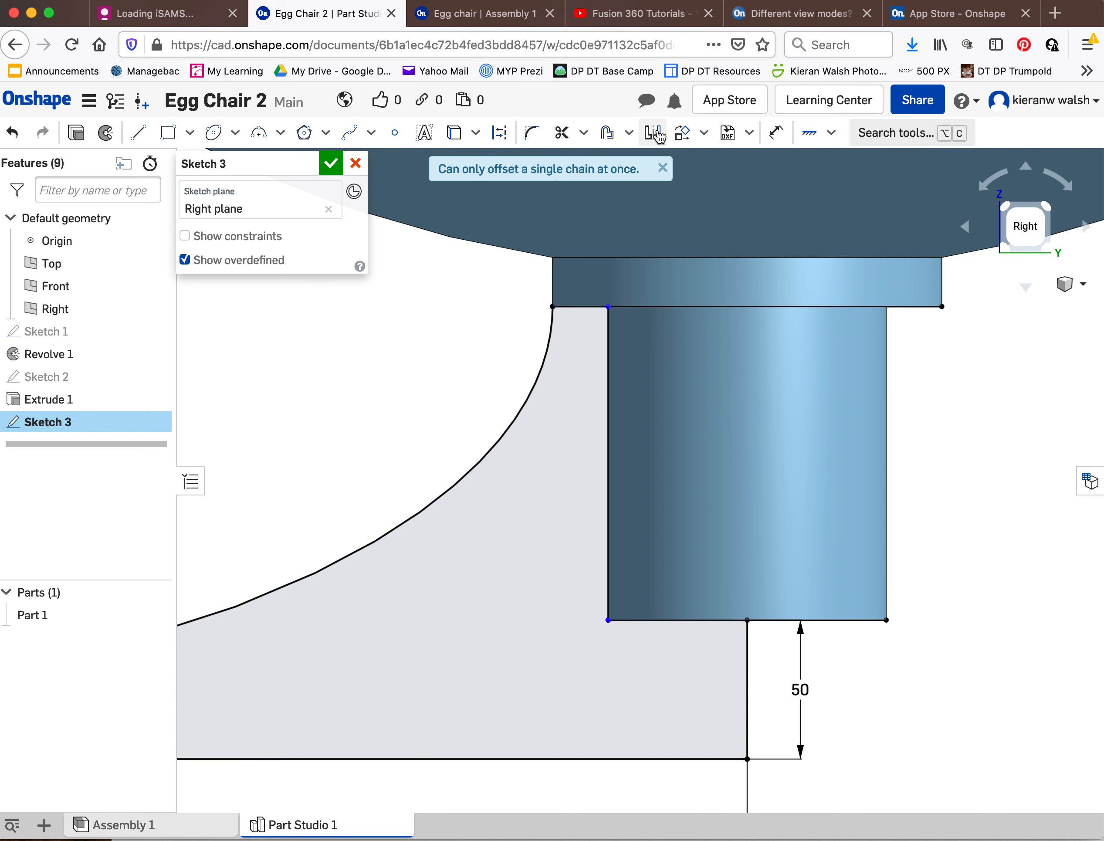
# - Offset the flange's lower edge line 5 mm upward into the flange
pyautogui.click(606, 131)
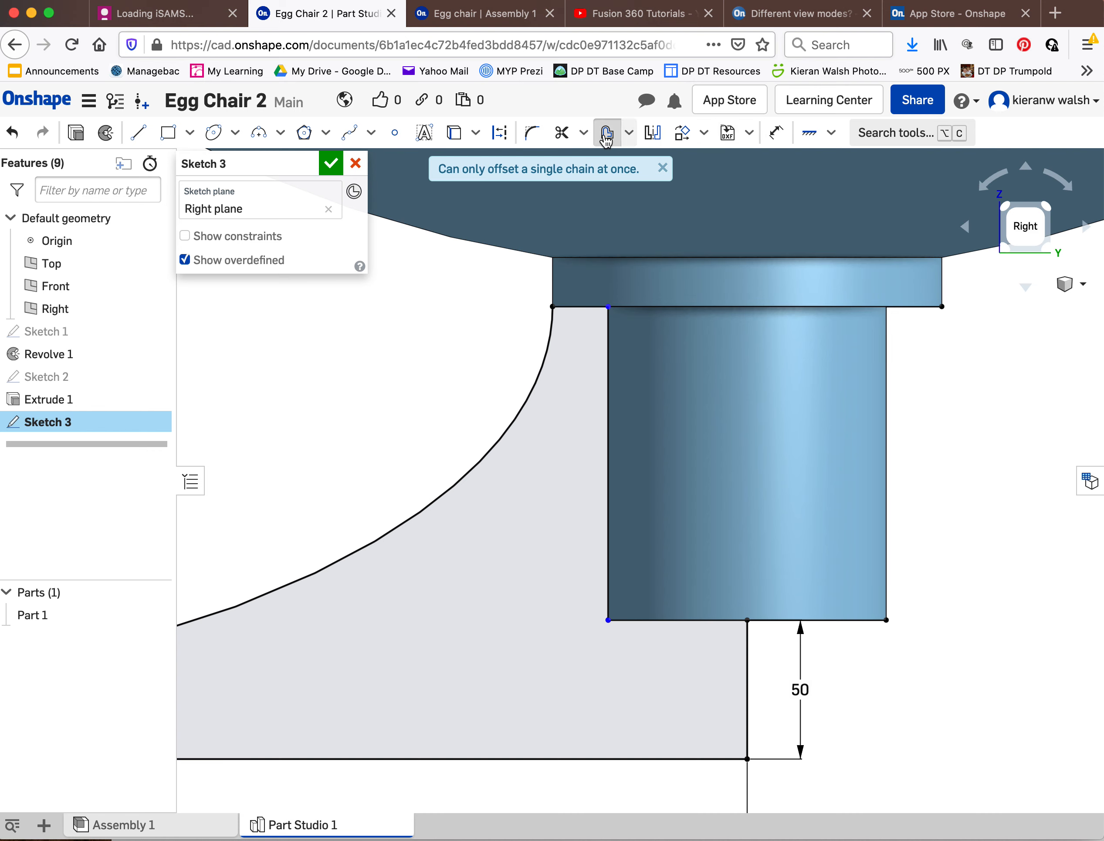
pyautogui.click(583, 307)
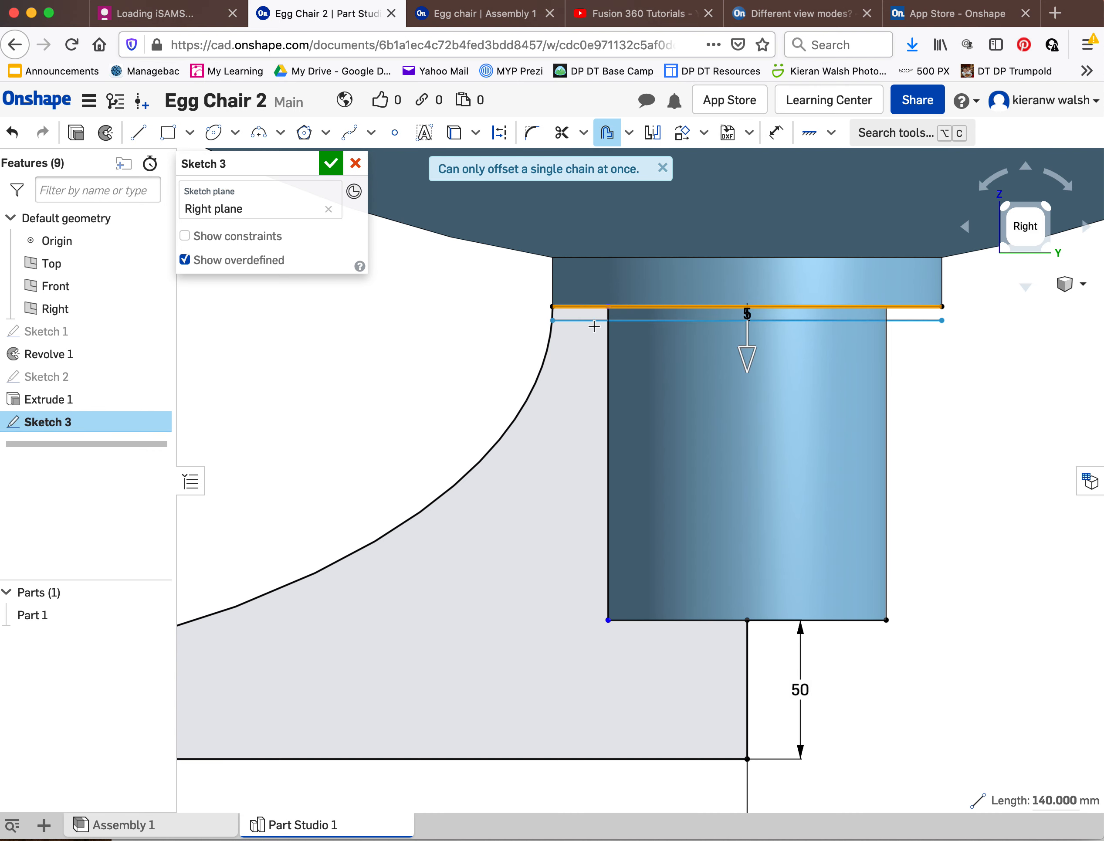
pyautogui.click(749, 316)
pyautogui.doubleClick(748, 304)
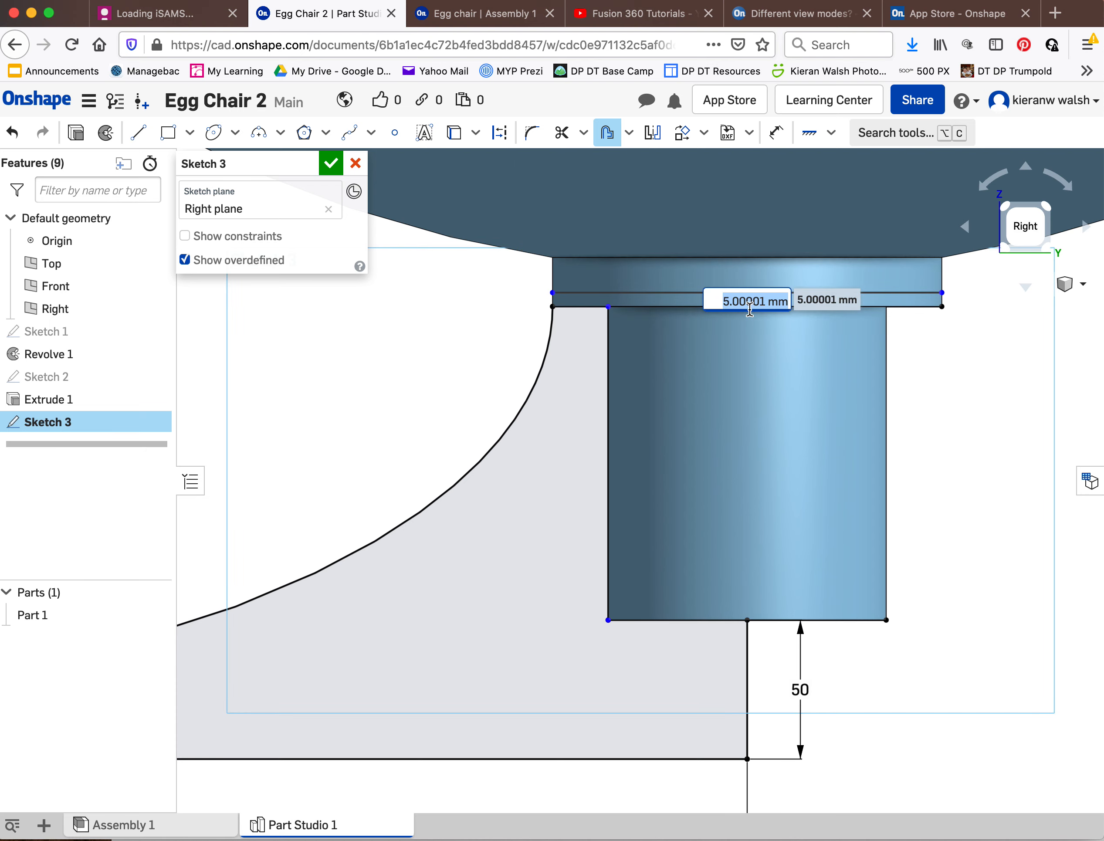
pyautogui.write('-1')
pyautogui.press('Return')
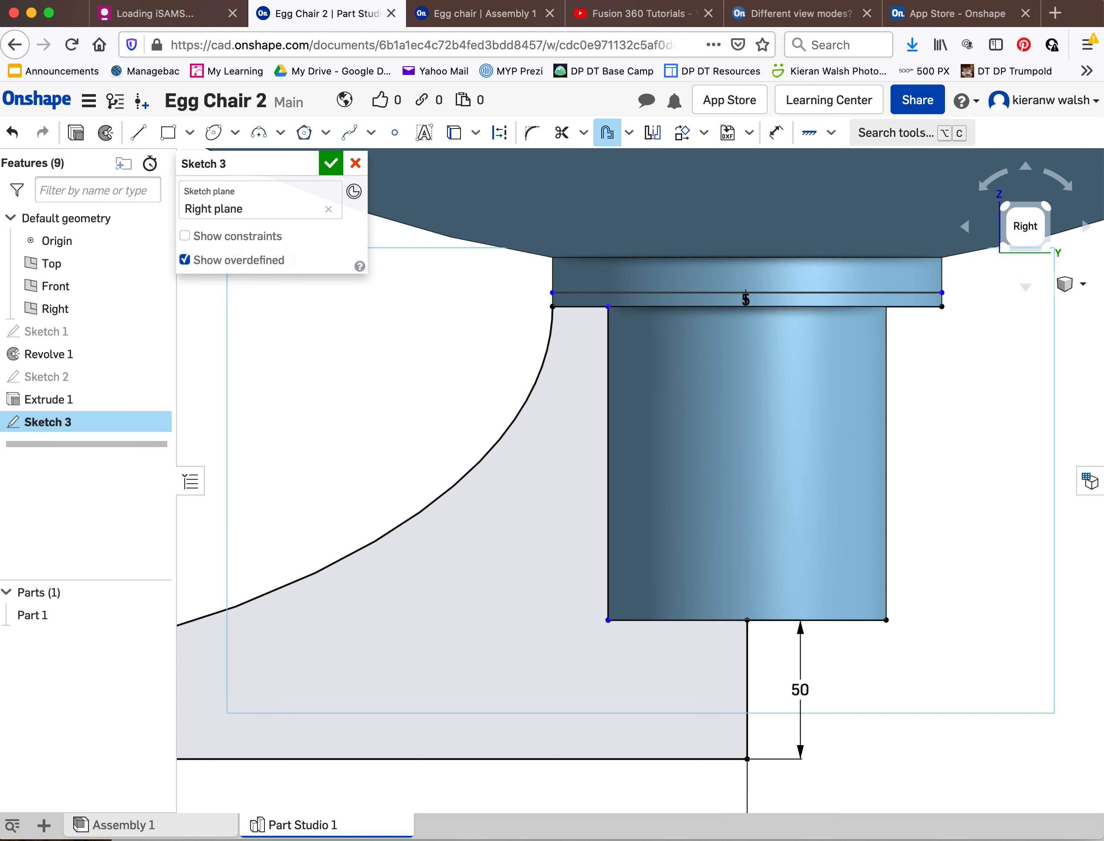
# - Set the offset of the flange's lower edge to 1 mm, placed below the flange
pyautogui.scroll(1, 566, 338)
pyautogui.scroll(2, 566, 338)
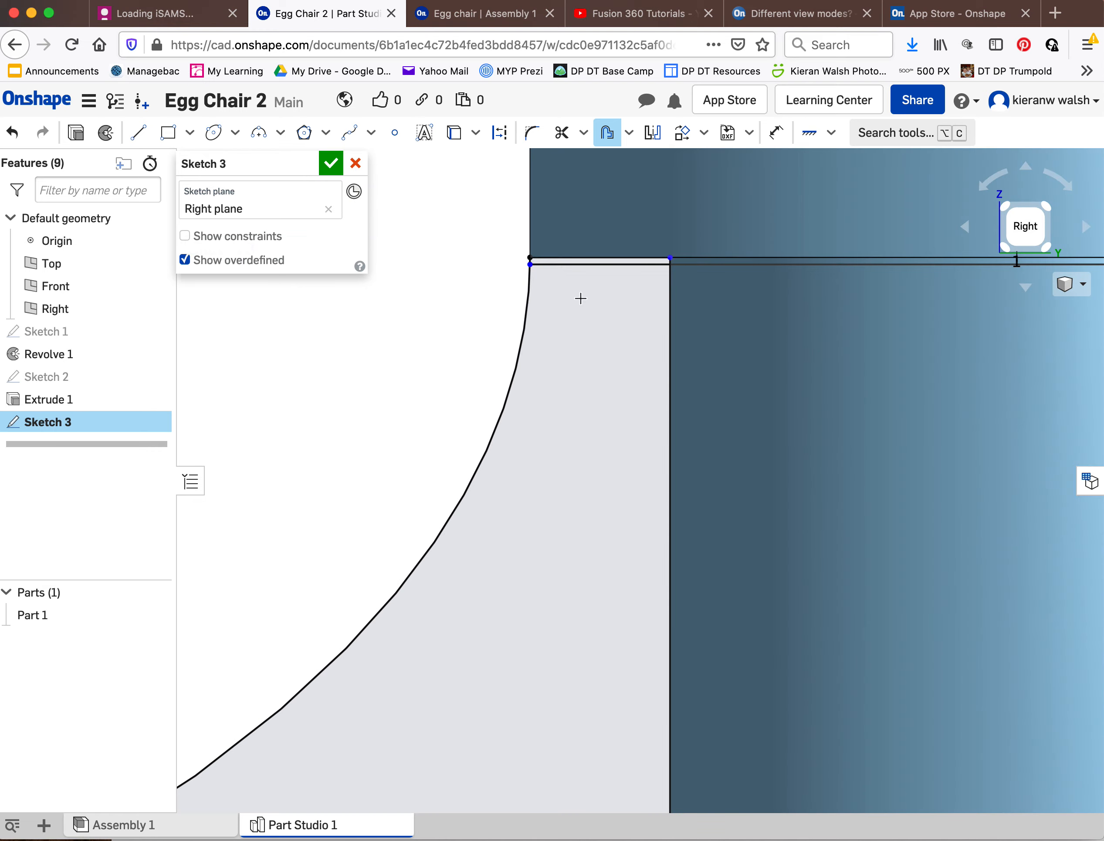
pyautogui.scroll(-1, 577, 262)
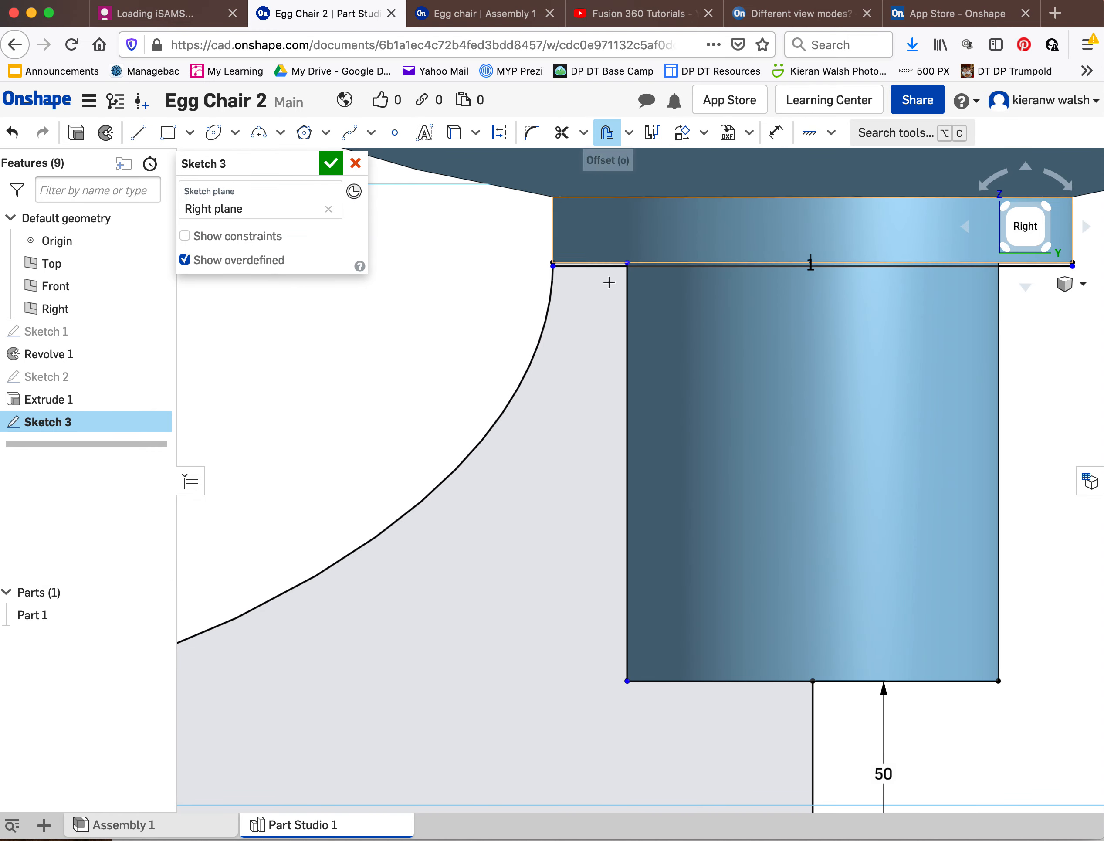
# - Offset only the stem's left edge line outward, away from the stem, and set the distance to 1 mm
pyautogui.click(626, 344)
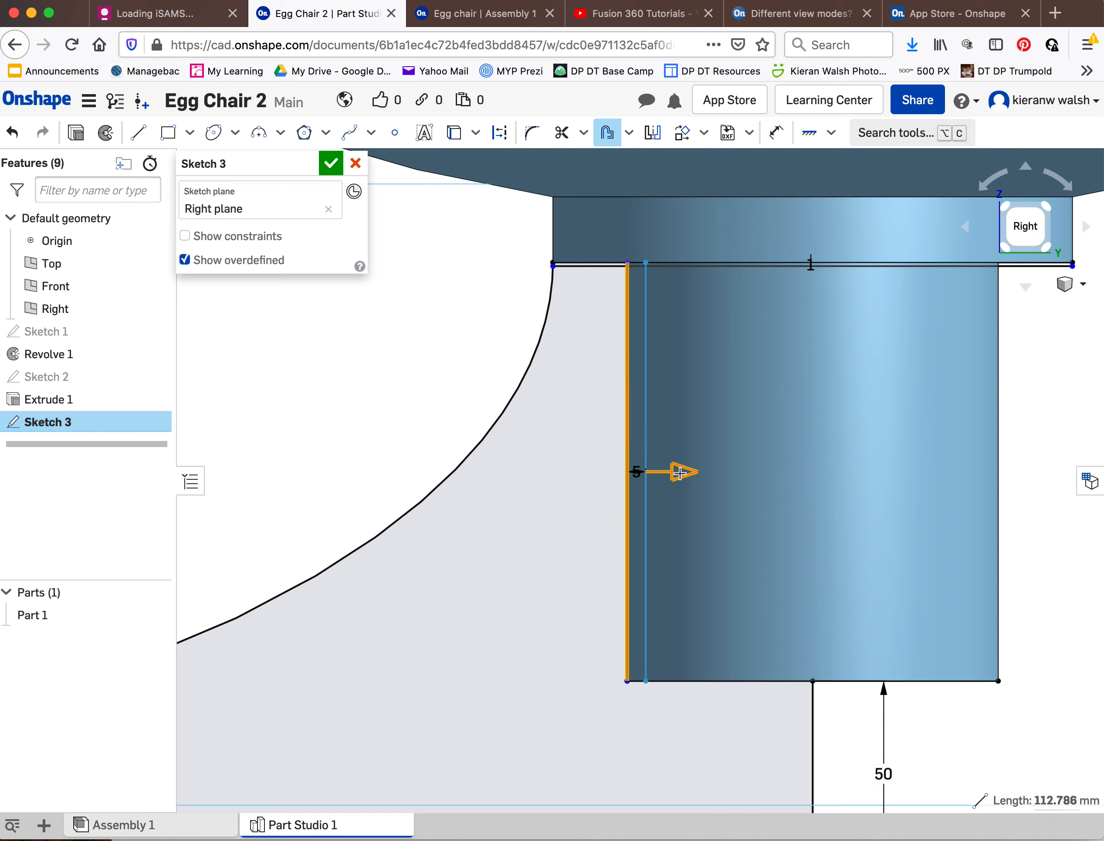
pyautogui.moveTo(682, 472); pyautogui.dragTo(600, 472)
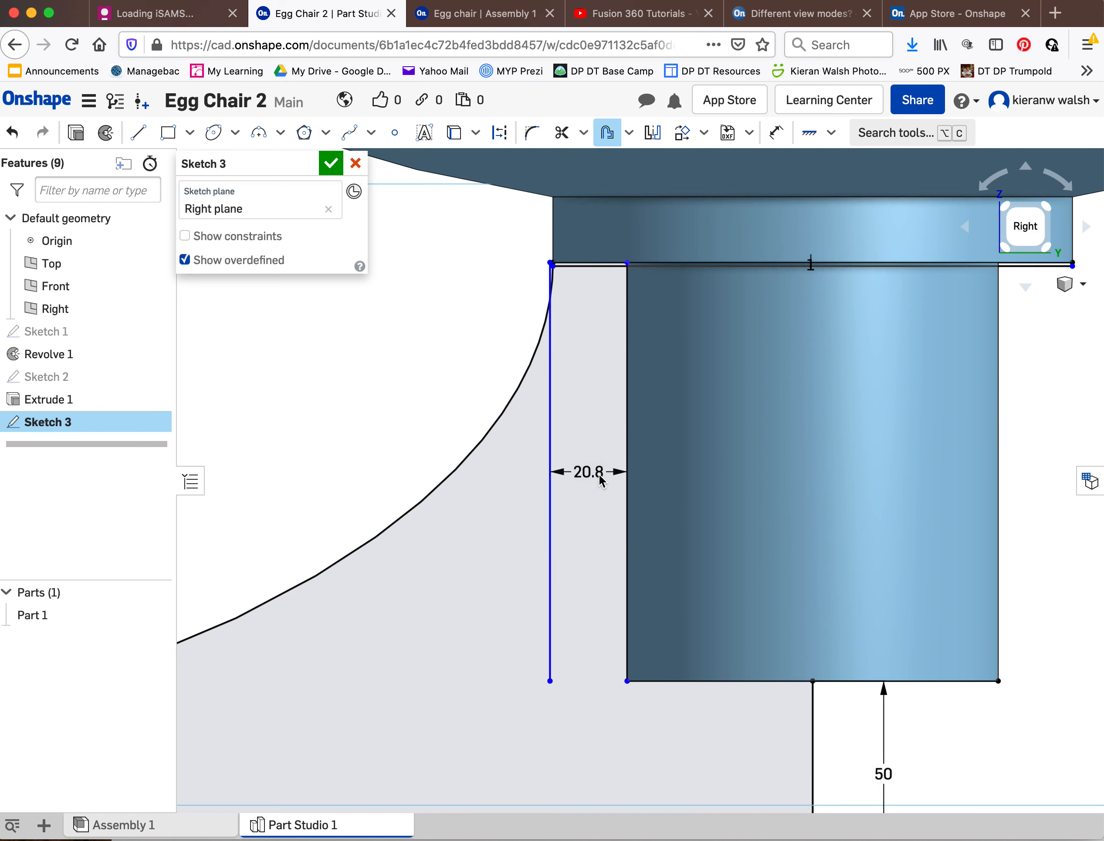
pyautogui.doubleClick(599, 472)
pyautogui.write('1')
pyautogui.press('Return')
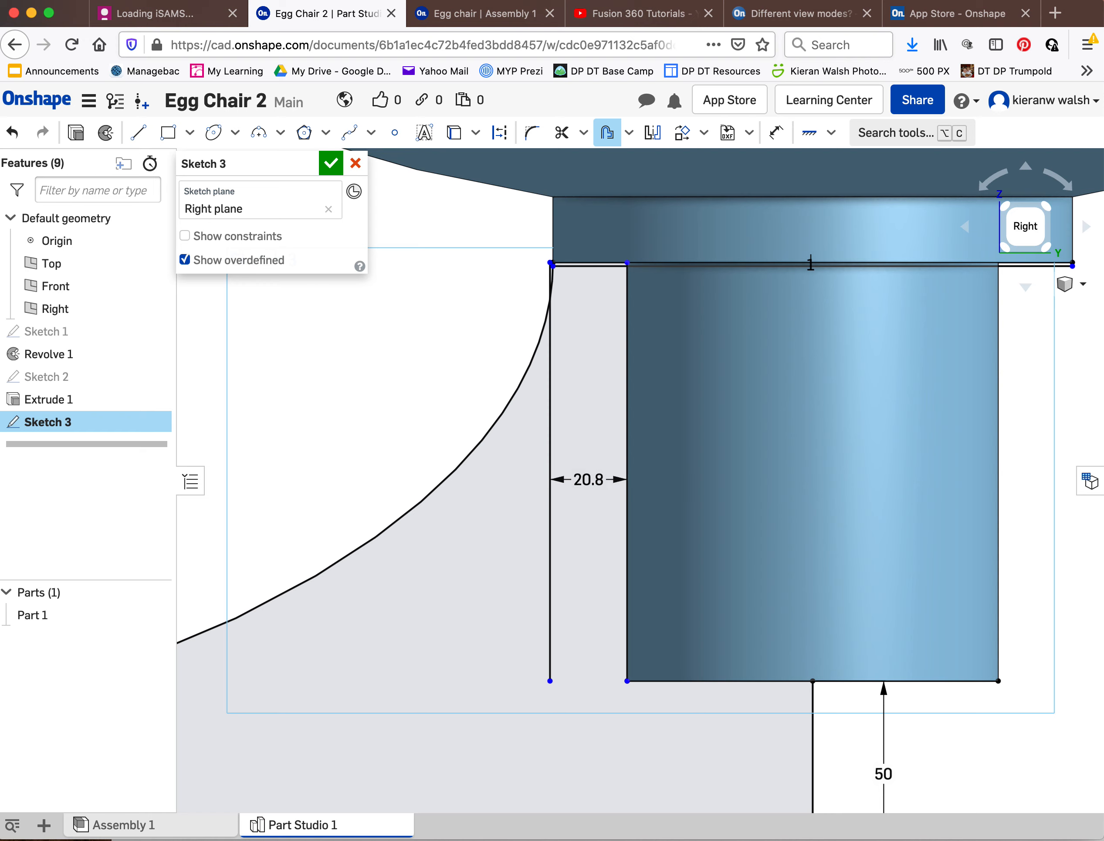
pyautogui.scroll(2, 629, 695)
pyautogui.scroll(4, 628, 695)
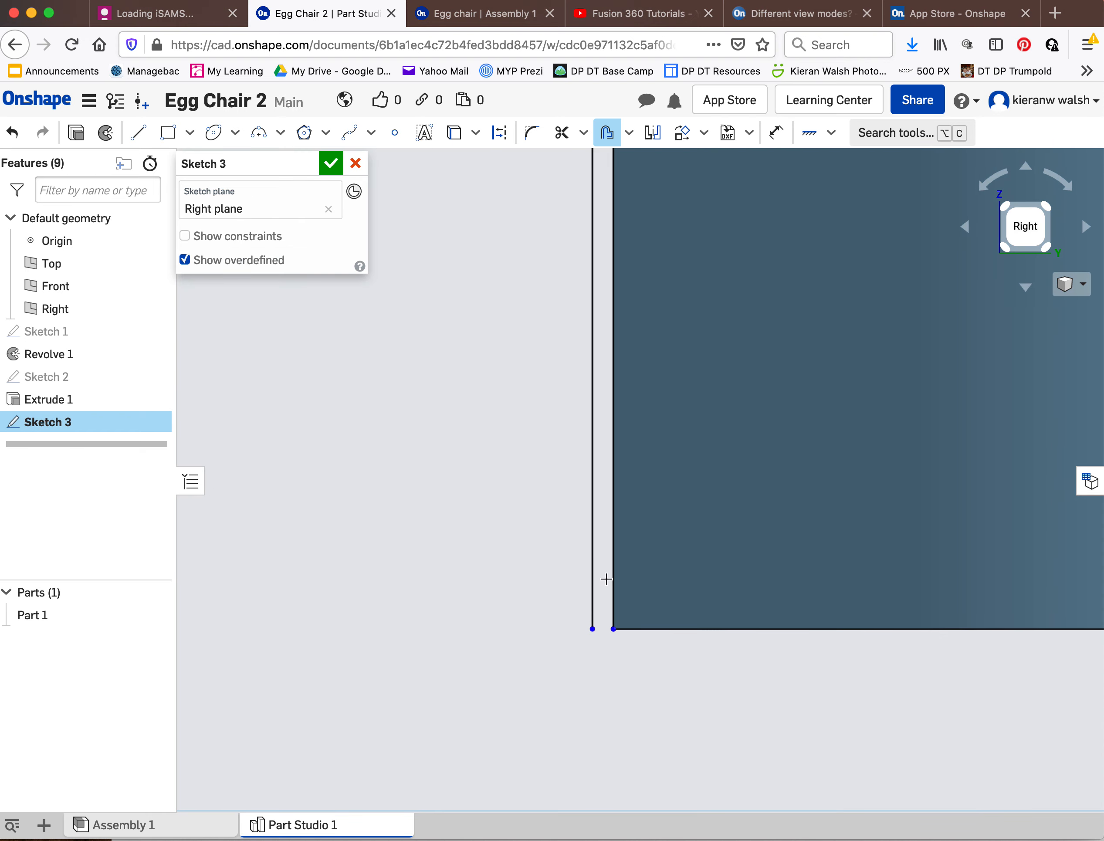
pyautogui.scroll(-5, 606, 579)
pyautogui.scroll(1, 606, 581)
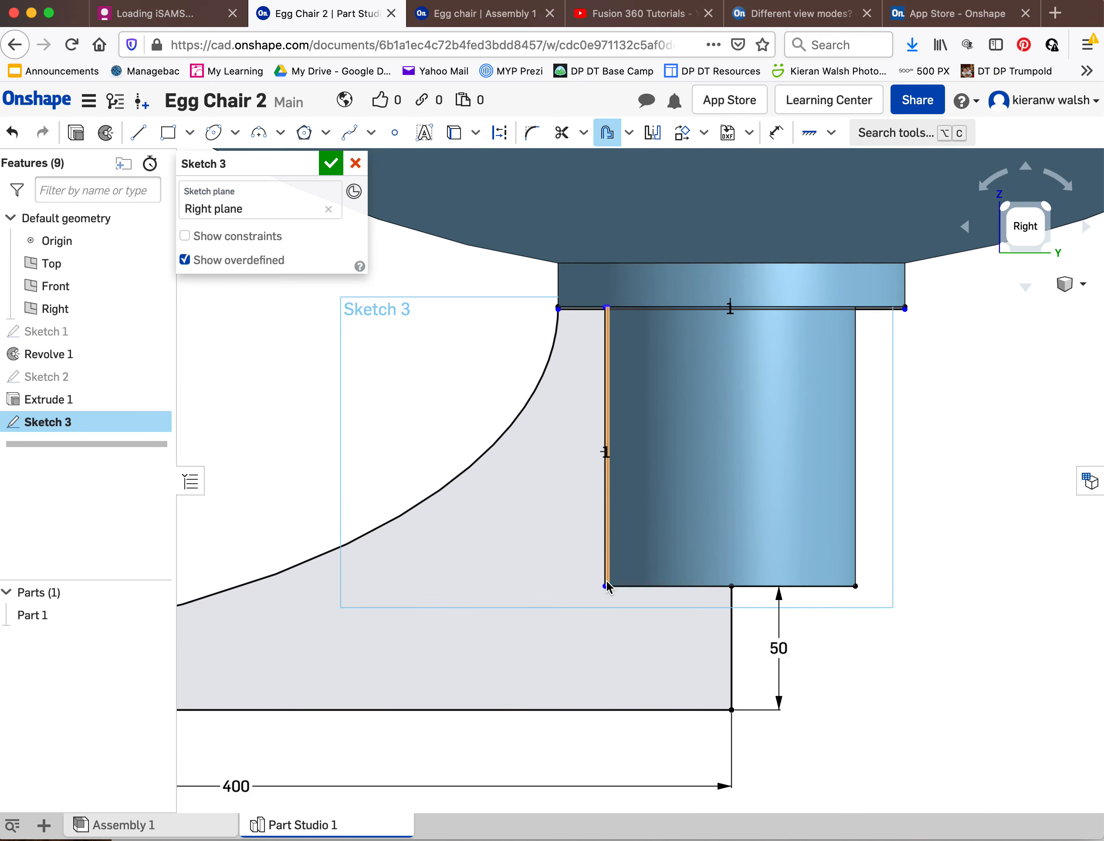
# - Undo the offset of the stem's left edge, including its distance change
pyautogui.press('Escape')
pyautogui.hotkey('ctrl', 'z')
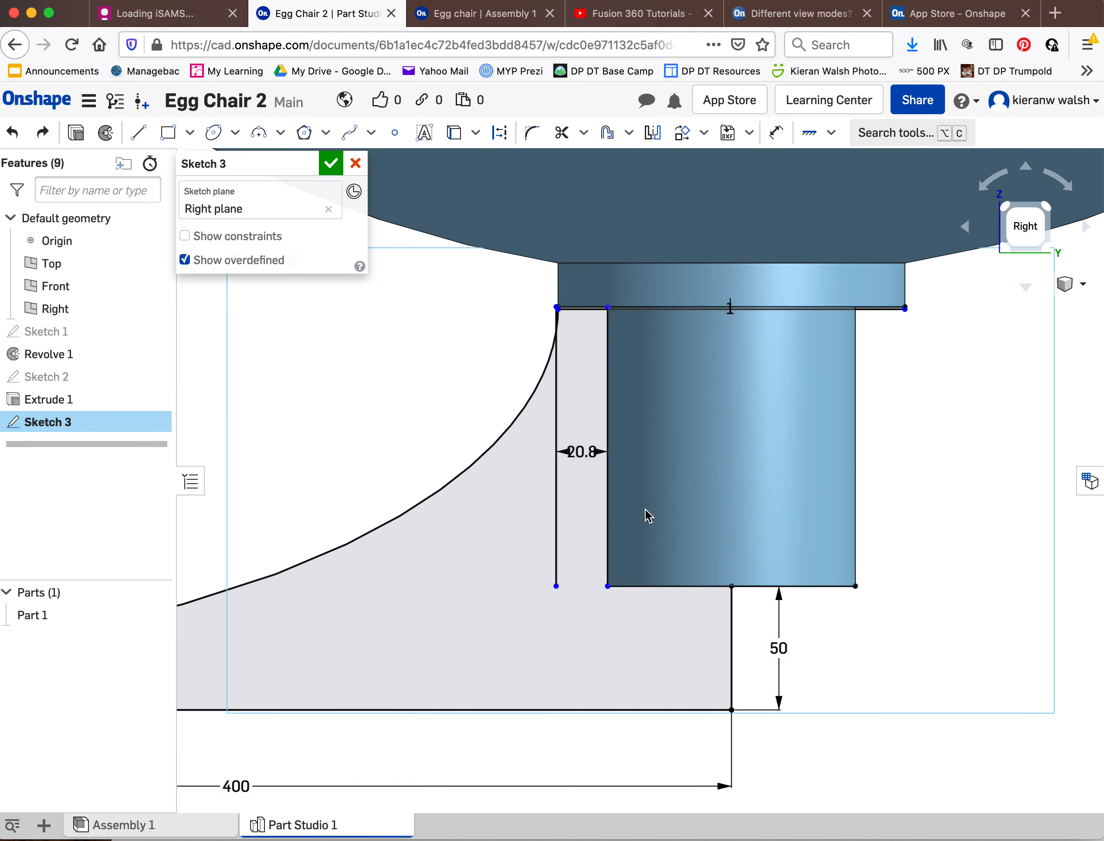
pyautogui.scroll(1, 566, 373)
pyautogui.hotkey('ctrl', 'z')
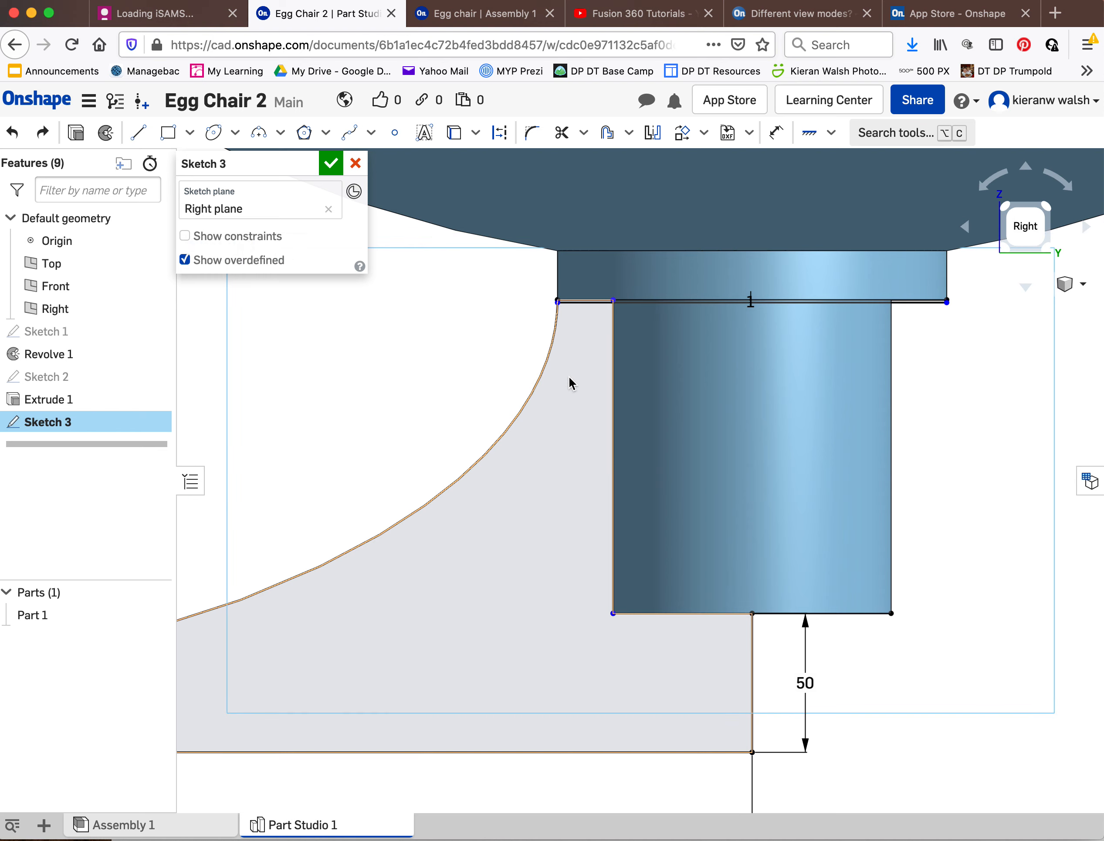
# - Offset the stem's left and bottom edge lines together outward into the base profile, with a distance of 1 mm
pyautogui.scroll(1, 595, 301)
pyautogui.scroll(-2, 595, 302)
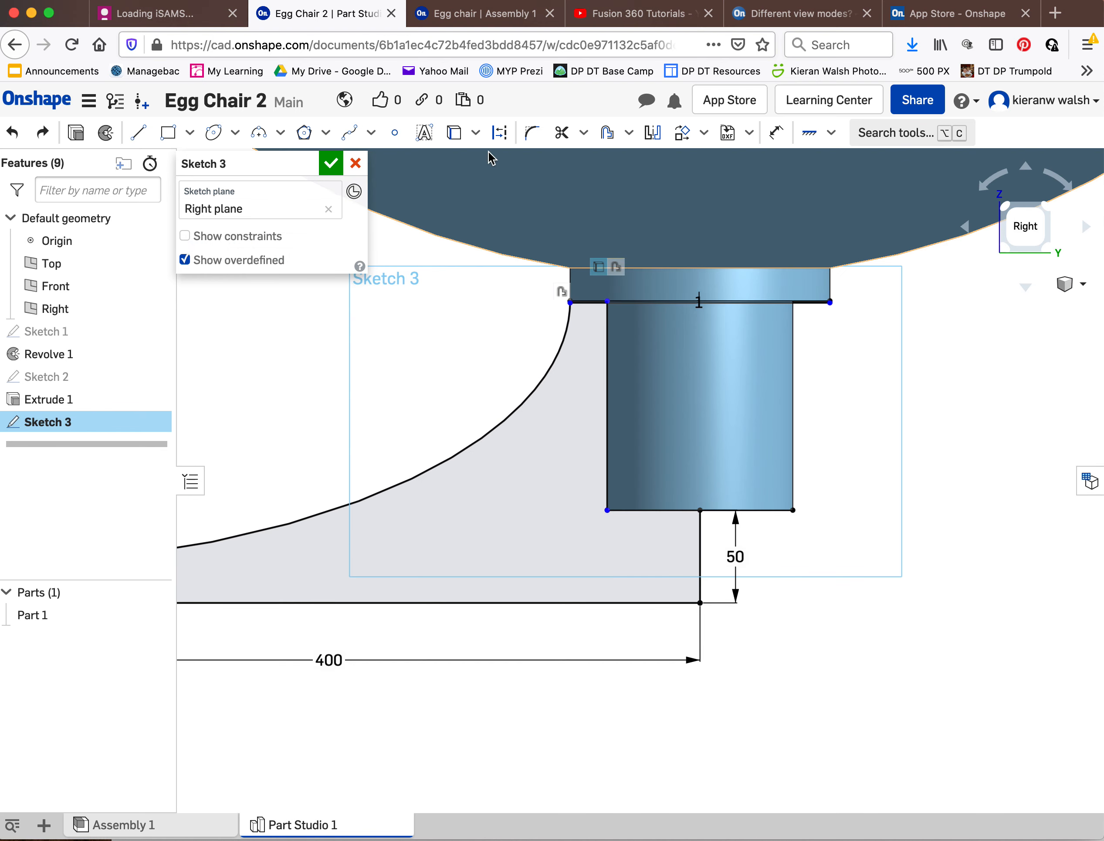
pyautogui.click(607, 132)
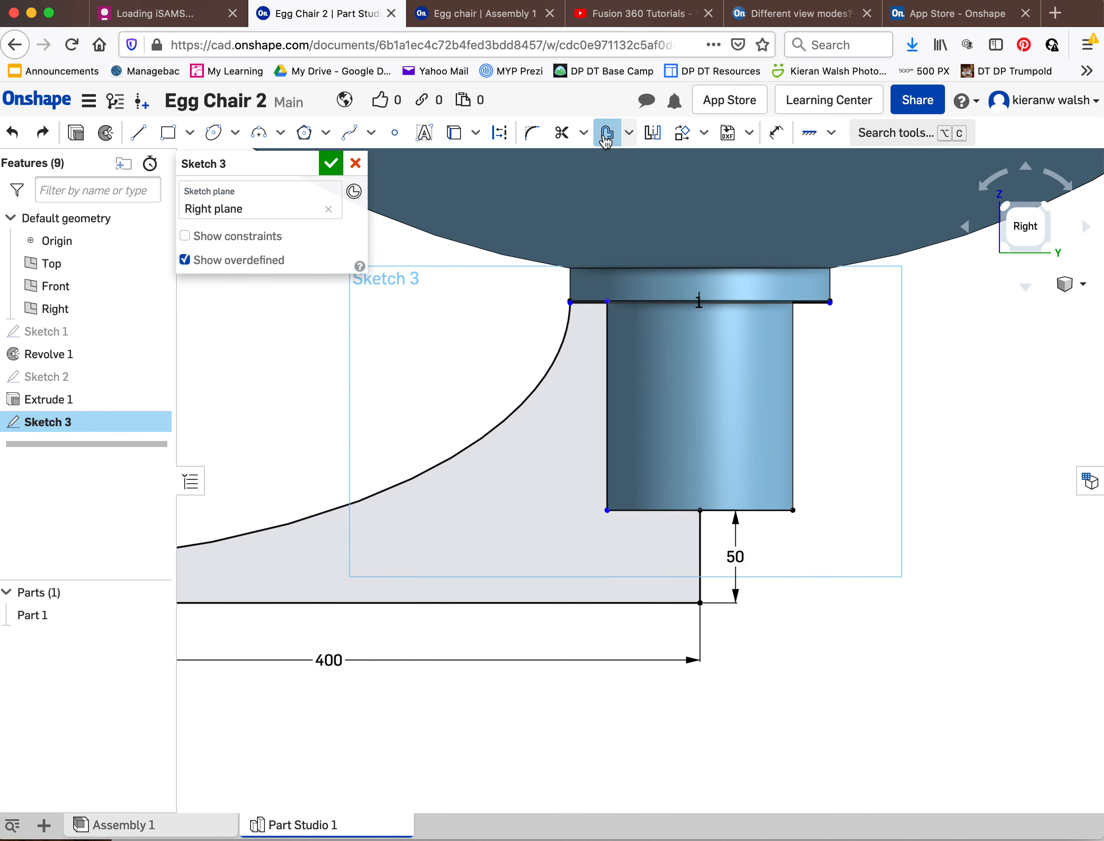
pyautogui.click(607, 386)
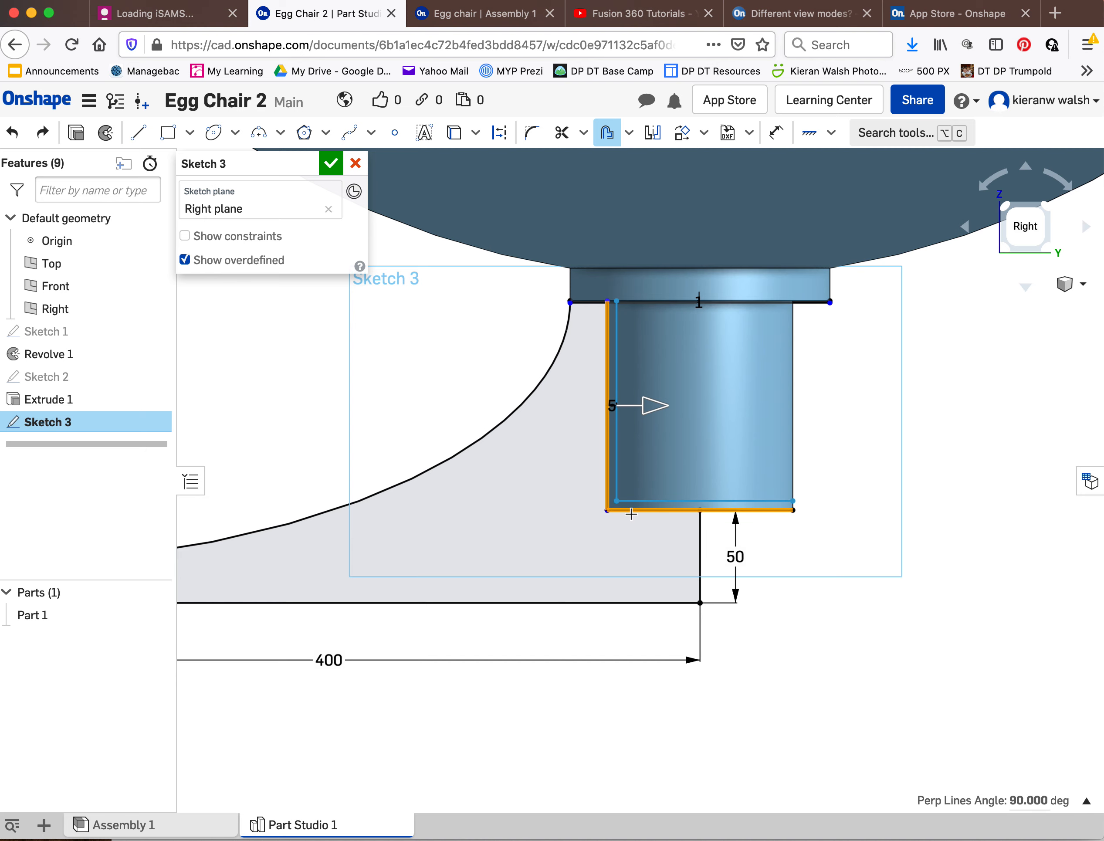
pyautogui.moveTo(653, 405); pyautogui.dragTo(605, 404)
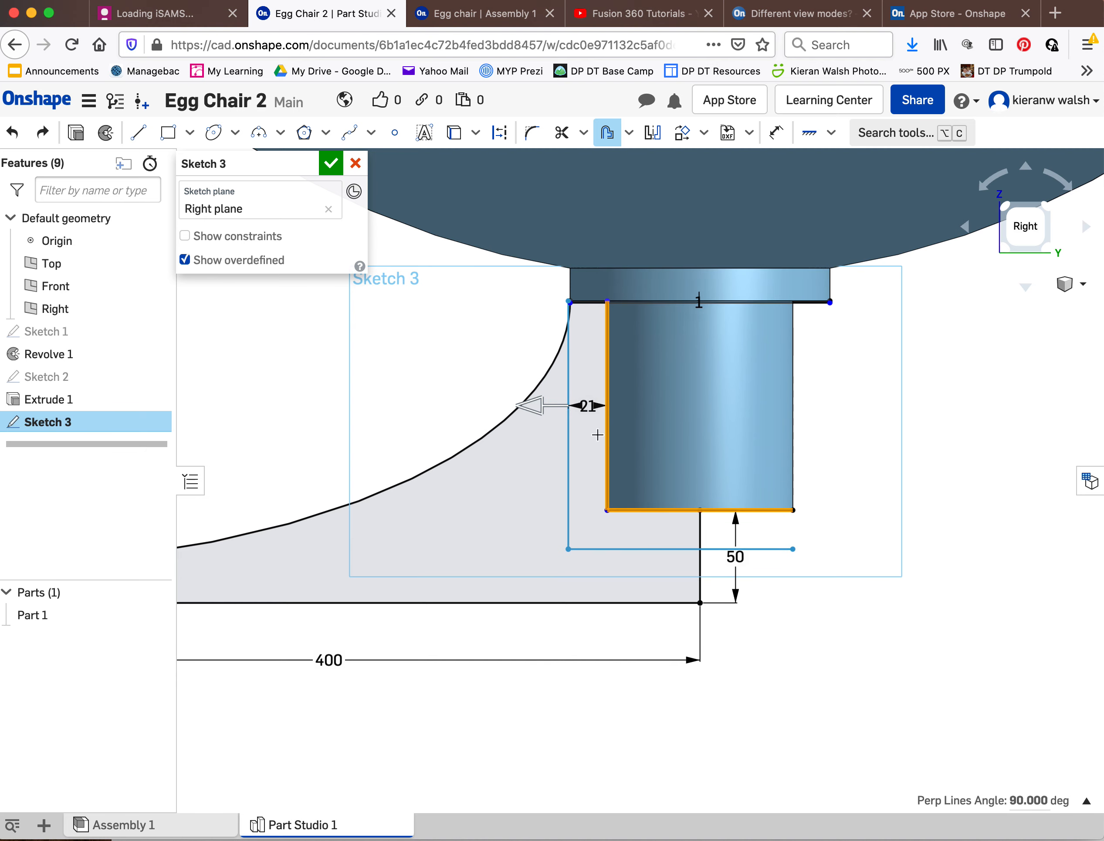
pyautogui.scroll(5, 637, 518)
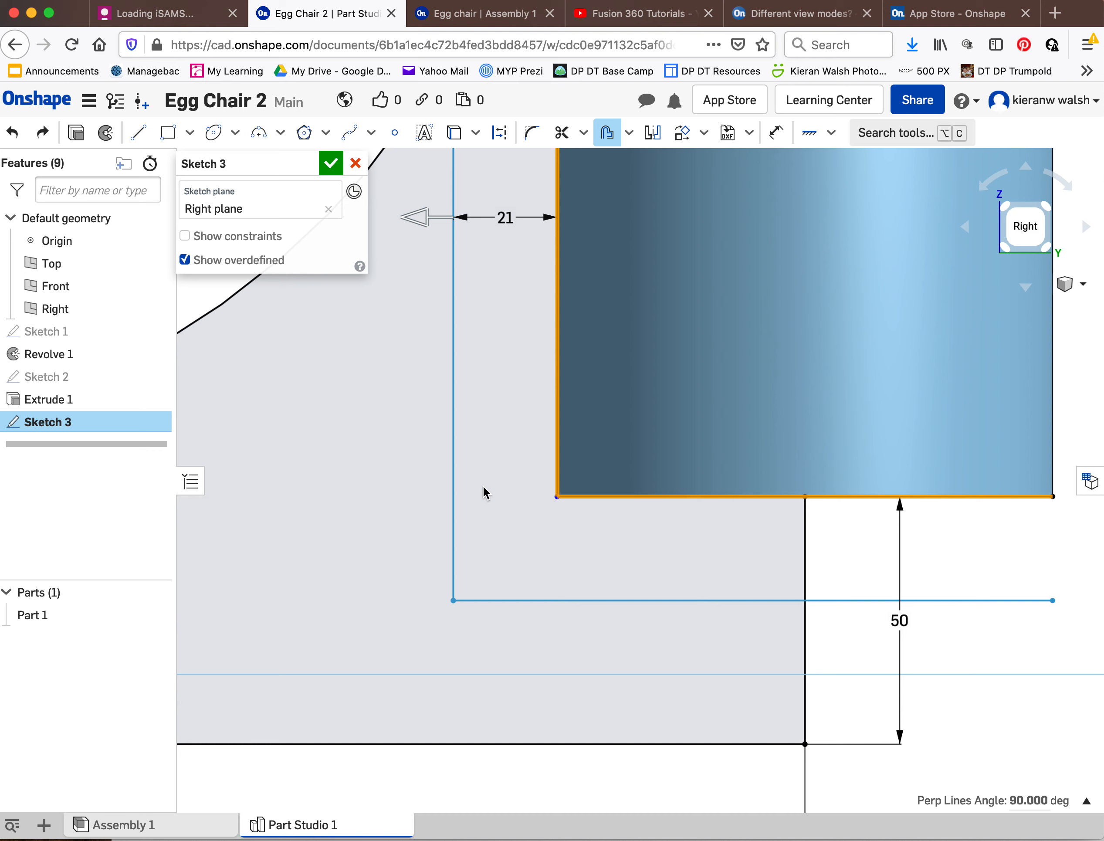
pyautogui.doubleClick(511, 219)
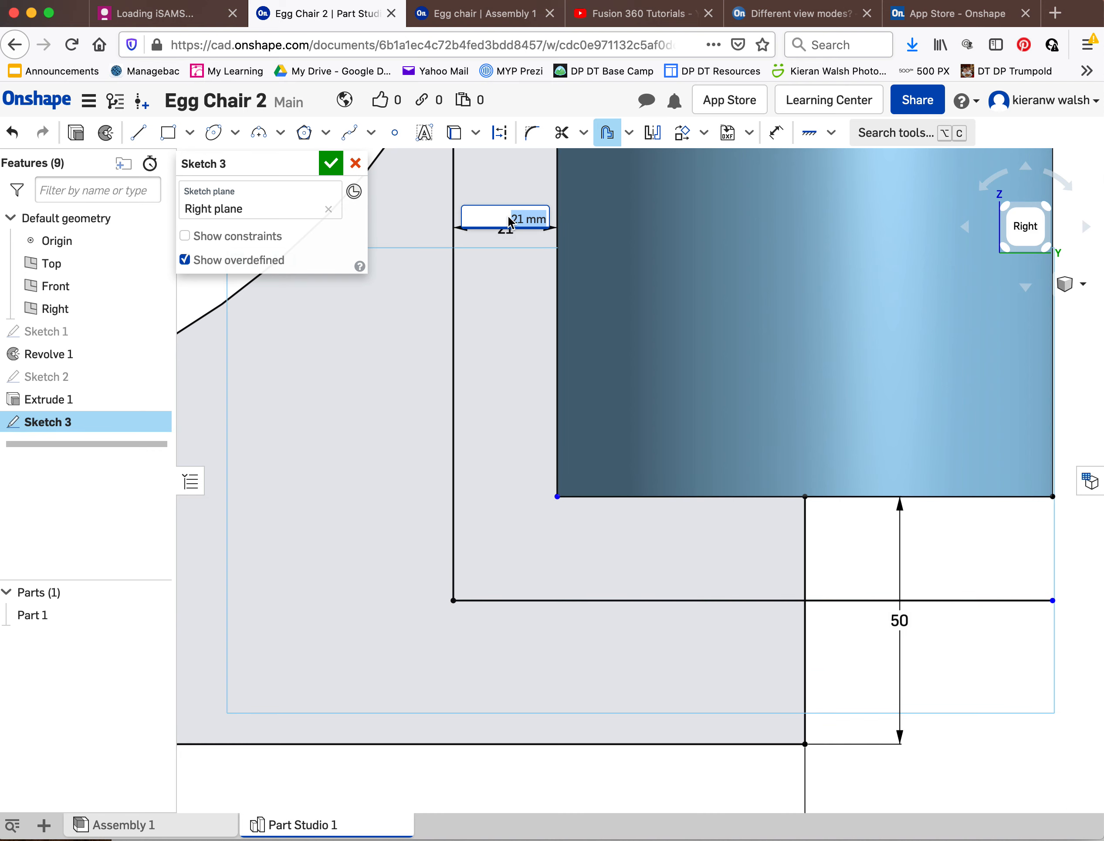
pyautogui.write('1')
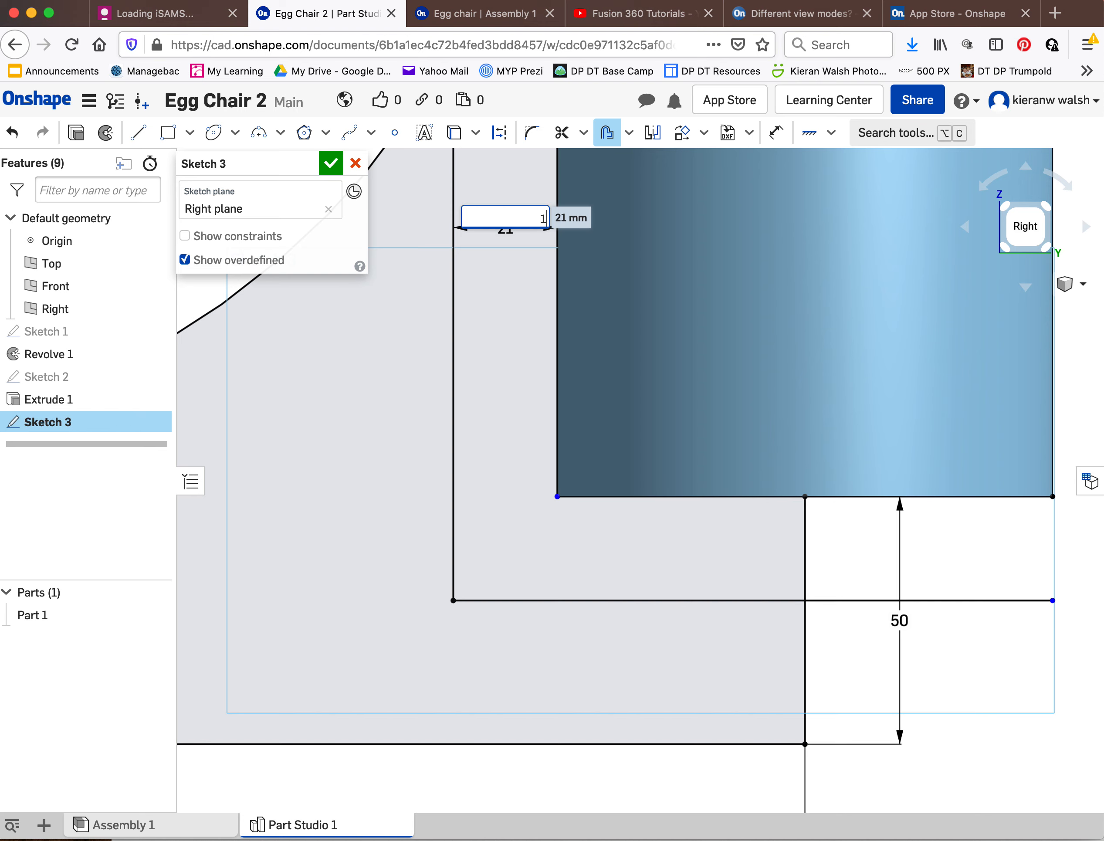
pyautogui.press('Return')
pyautogui.scroll(-5, 561, 329)
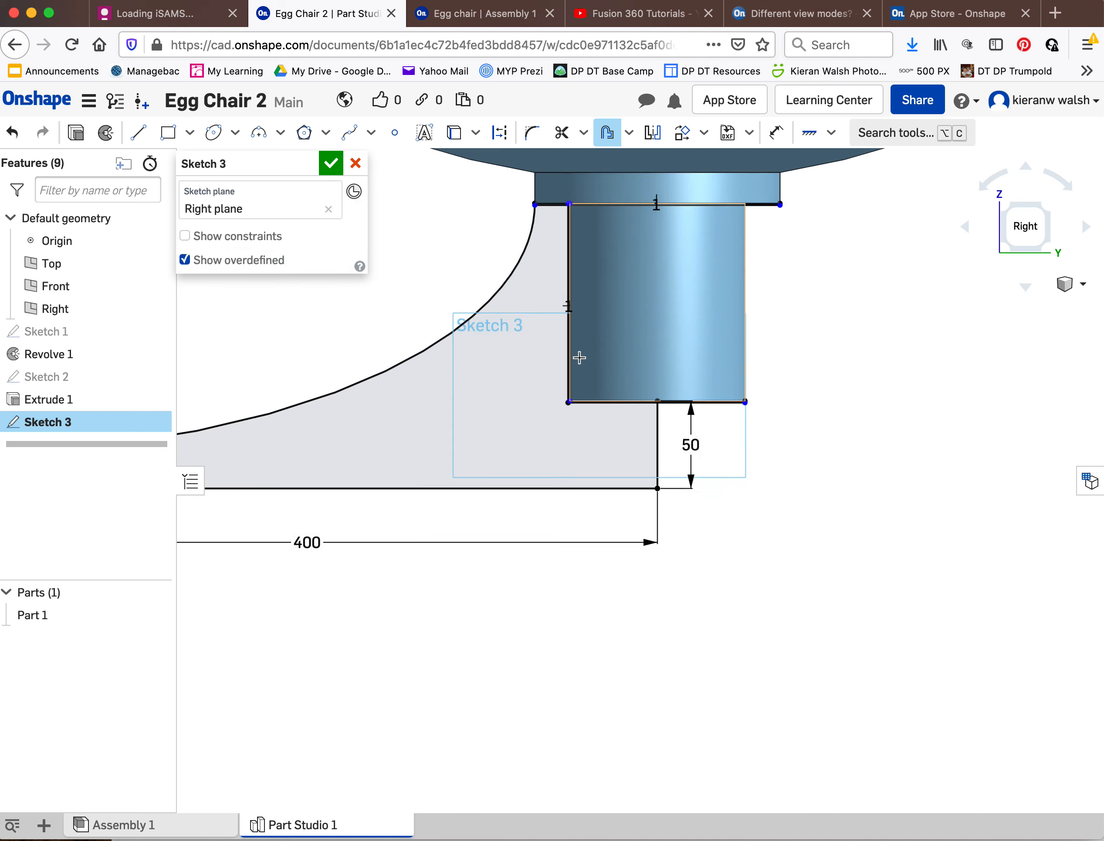
# - Trim the line segments beyond the centre line under the stem, the short vertical piece in the gap, and the original stem bottom line
pyautogui.scroll(2, 578, 284)
pyautogui.scroll(3, 575, 271)
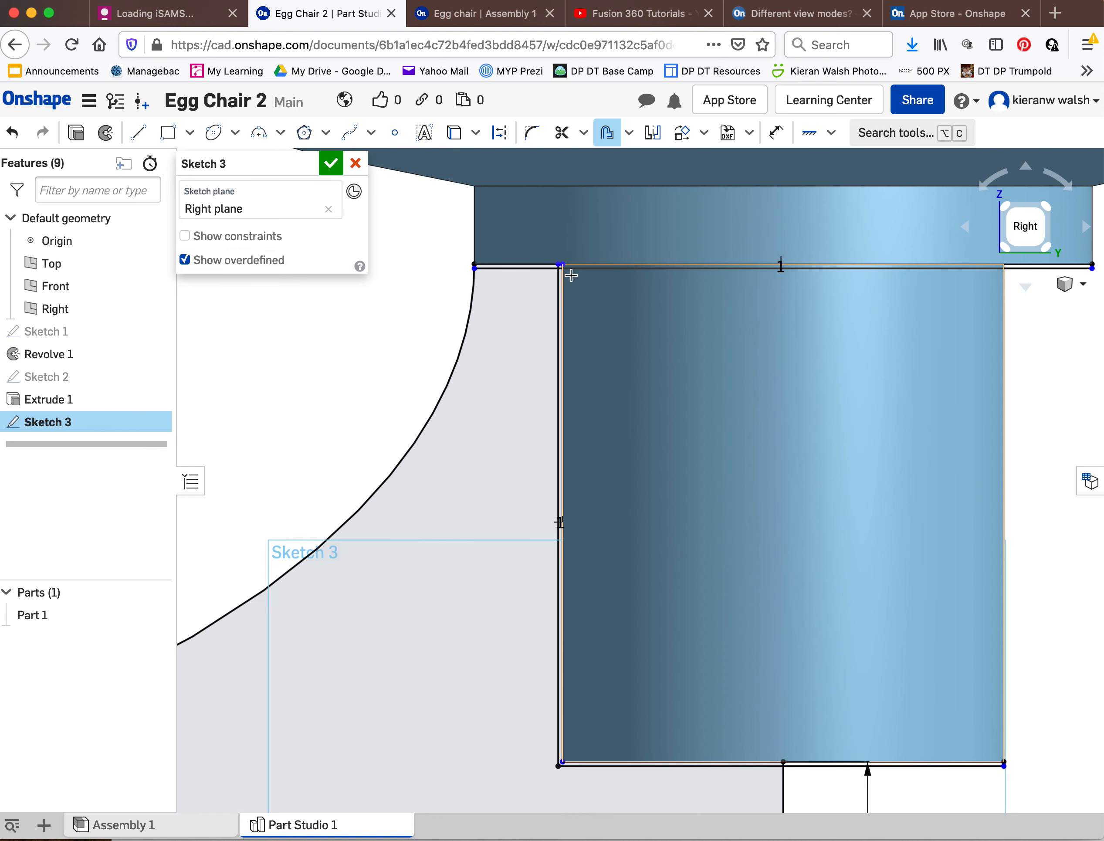
pyautogui.scroll(1, 571, 275)
pyautogui.scroll(-4, 571, 283)
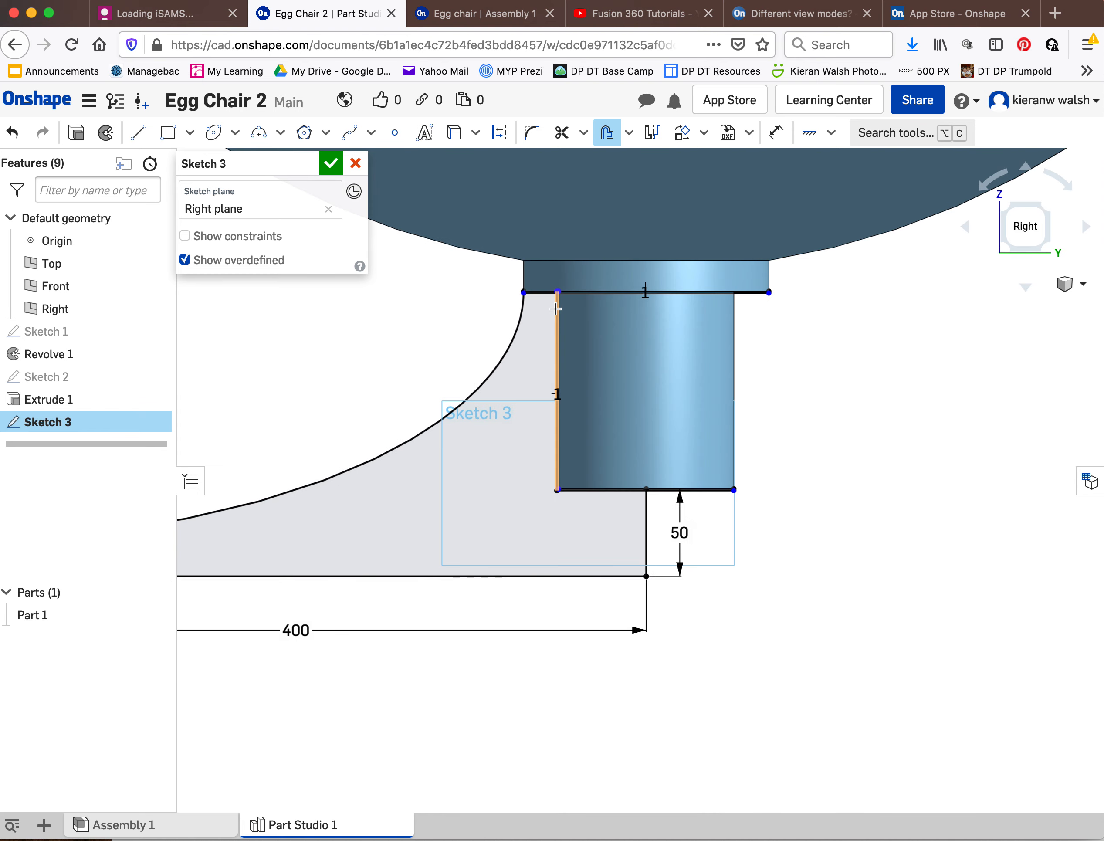
pyautogui.click(562, 132)
pyautogui.scroll(1, 665, 512)
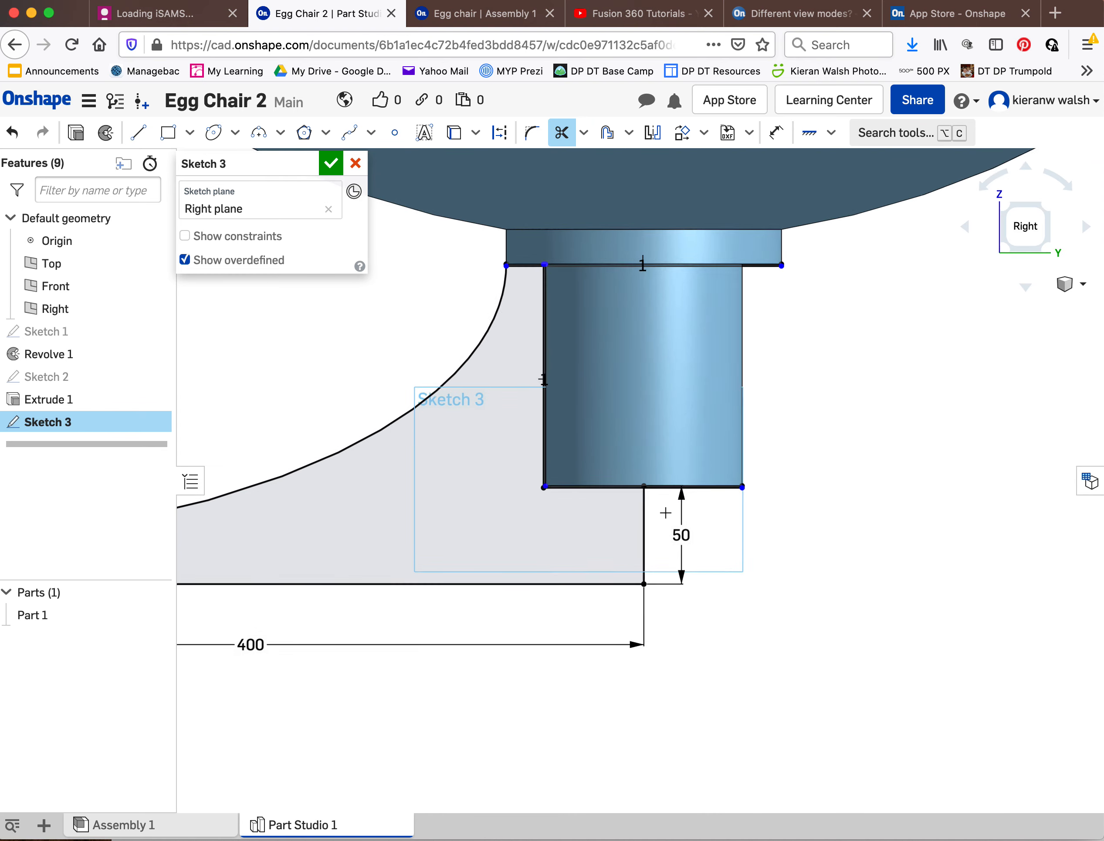
pyautogui.scroll(4, 665, 512)
pyautogui.scroll(1, 628, 401)
pyautogui.click(631, 396)
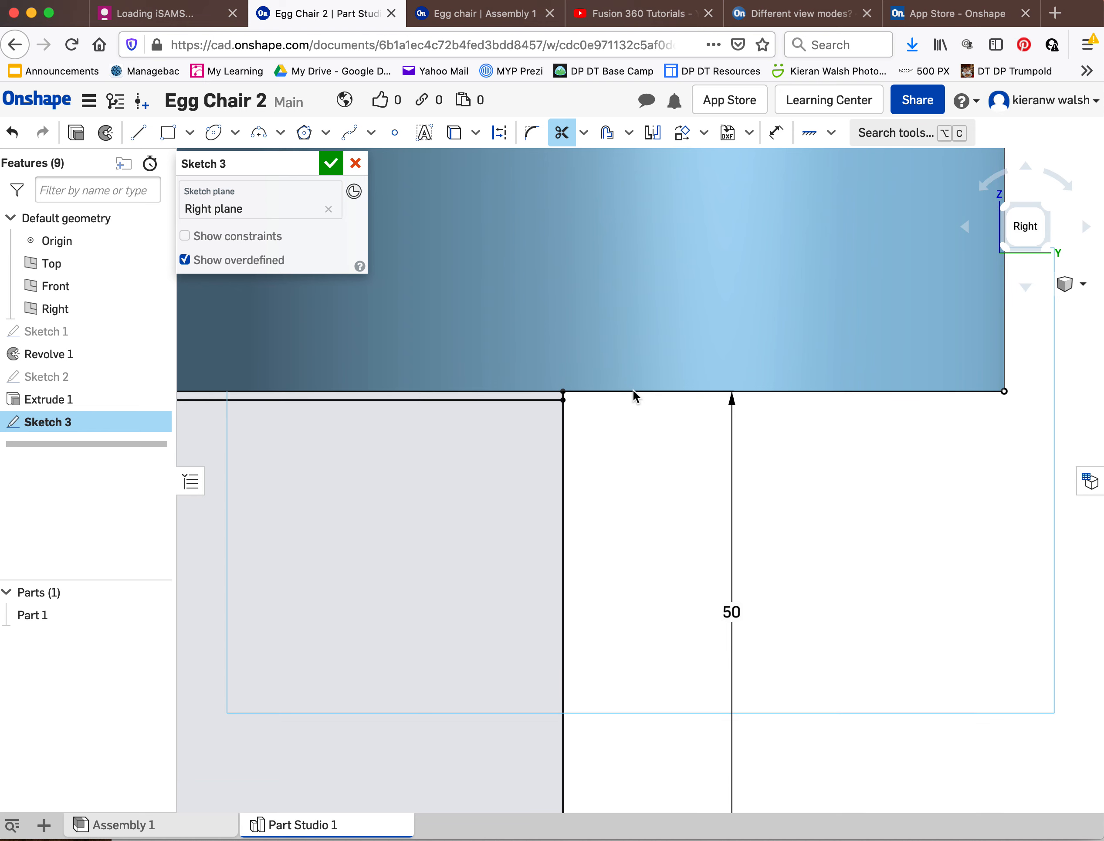
pyautogui.scroll(5, 564, 407)
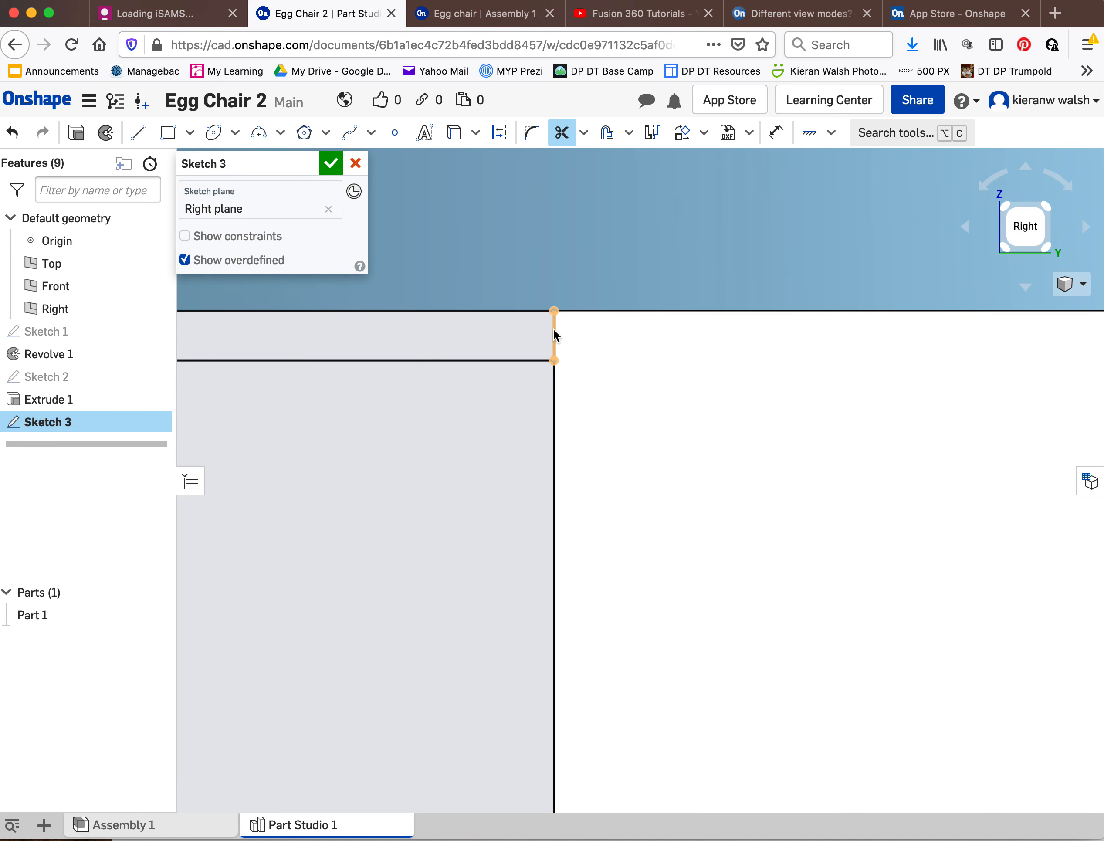
pyautogui.click(553, 327)
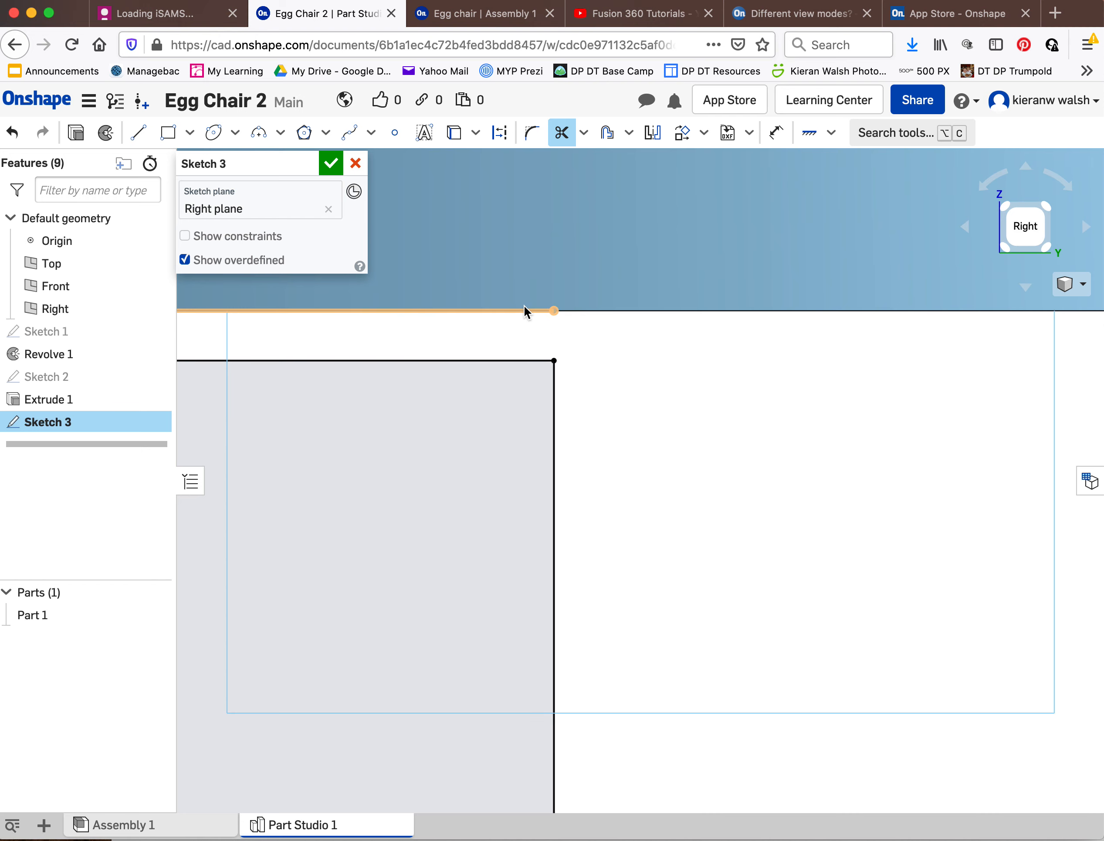
pyautogui.click(524, 305)
# - Trim the surplus line segments where the offset lines cross at the upper stem corner, leaving the 1 mm clearance outline
pyautogui.scroll(-5, 677, 428)
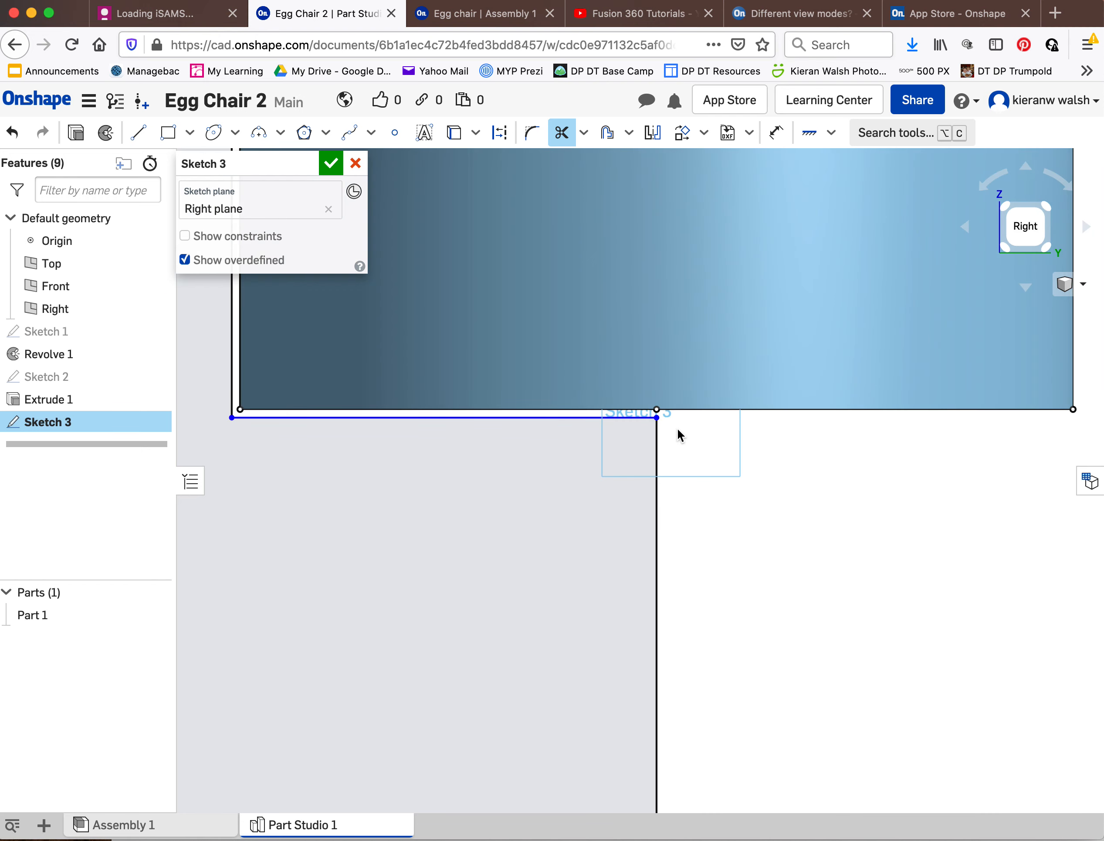
pyautogui.scroll(-3, 677, 427)
pyautogui.scroll(-4, 517, 457)
pyautogui.scroll(10, 498, 394)
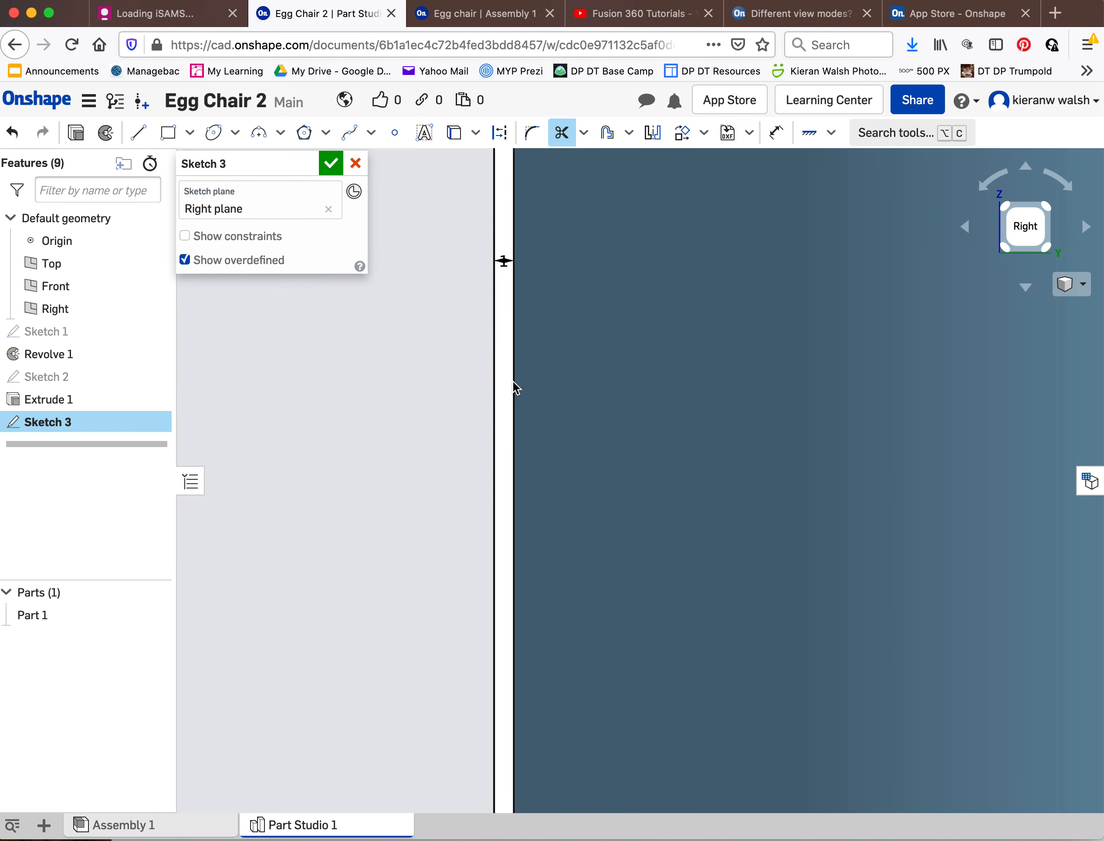
pyautogui.scroll(-5, 565, 402)
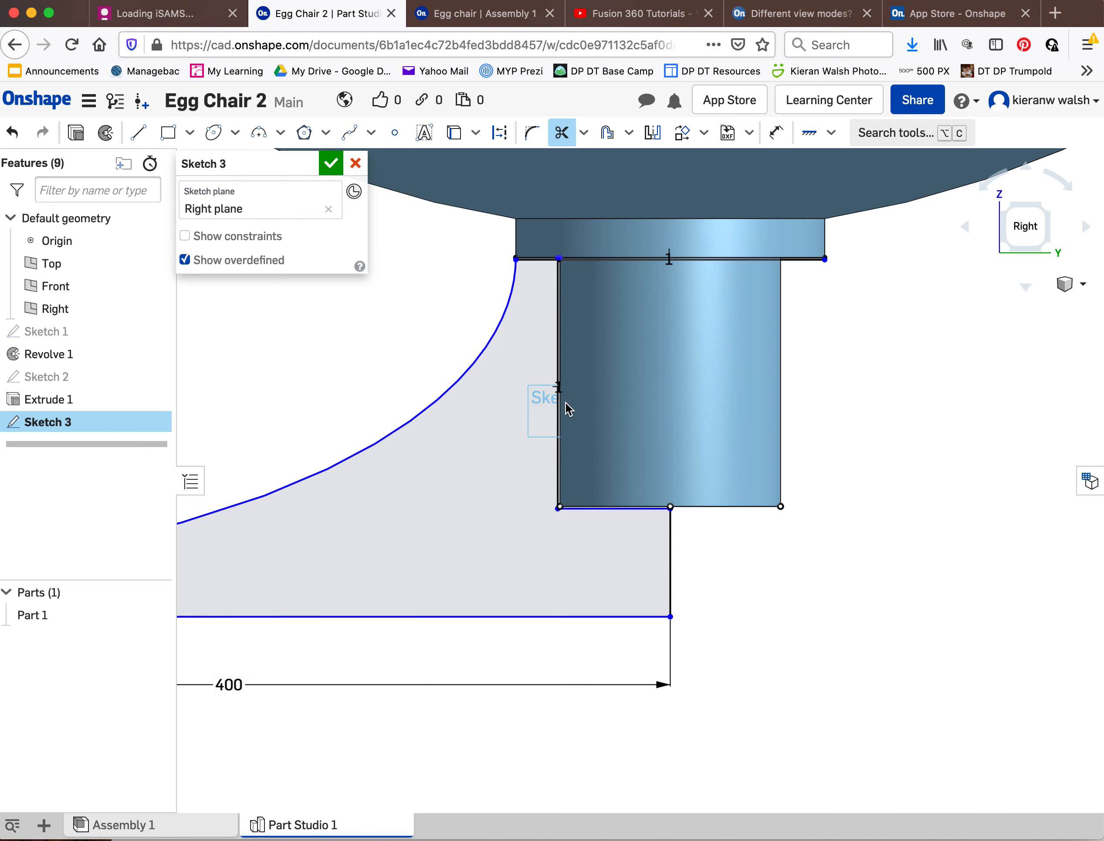
pyautogui.scroll(1, 599, 286)
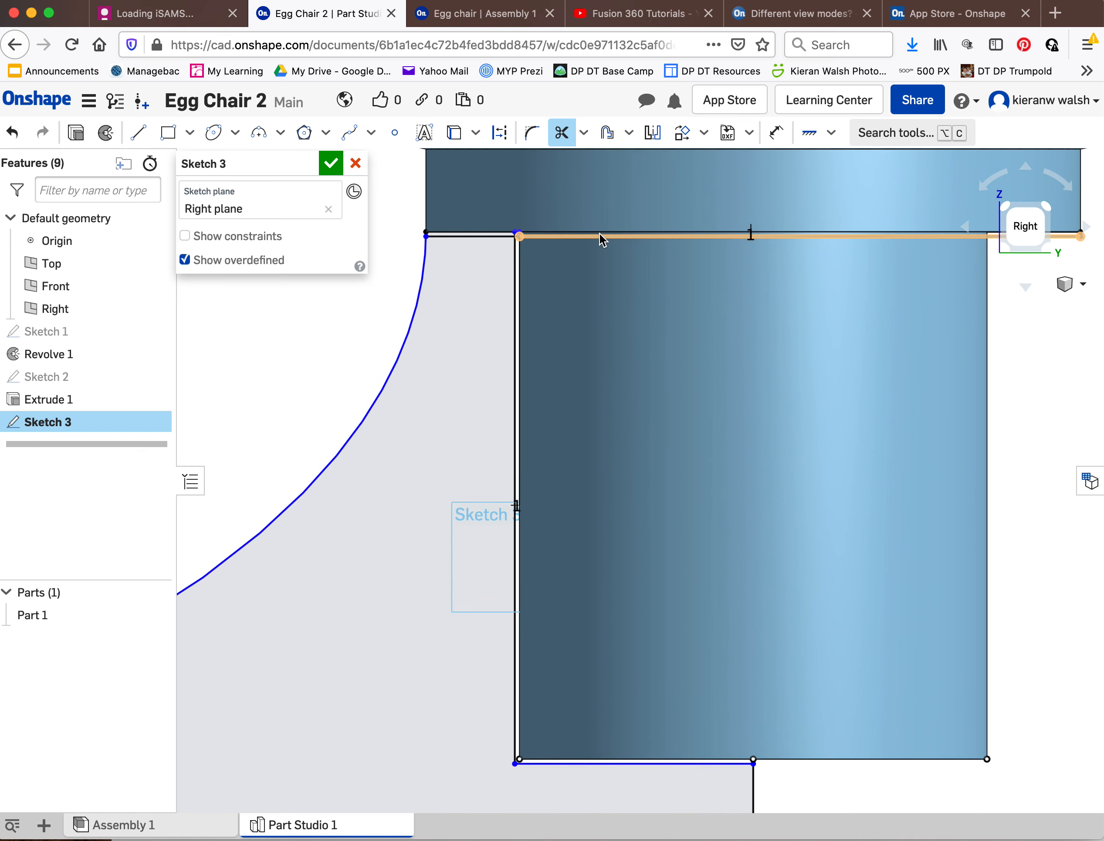
pyautogui.scroll(1, 606, 275)
pyautogui.scroll(3, 606, 273)
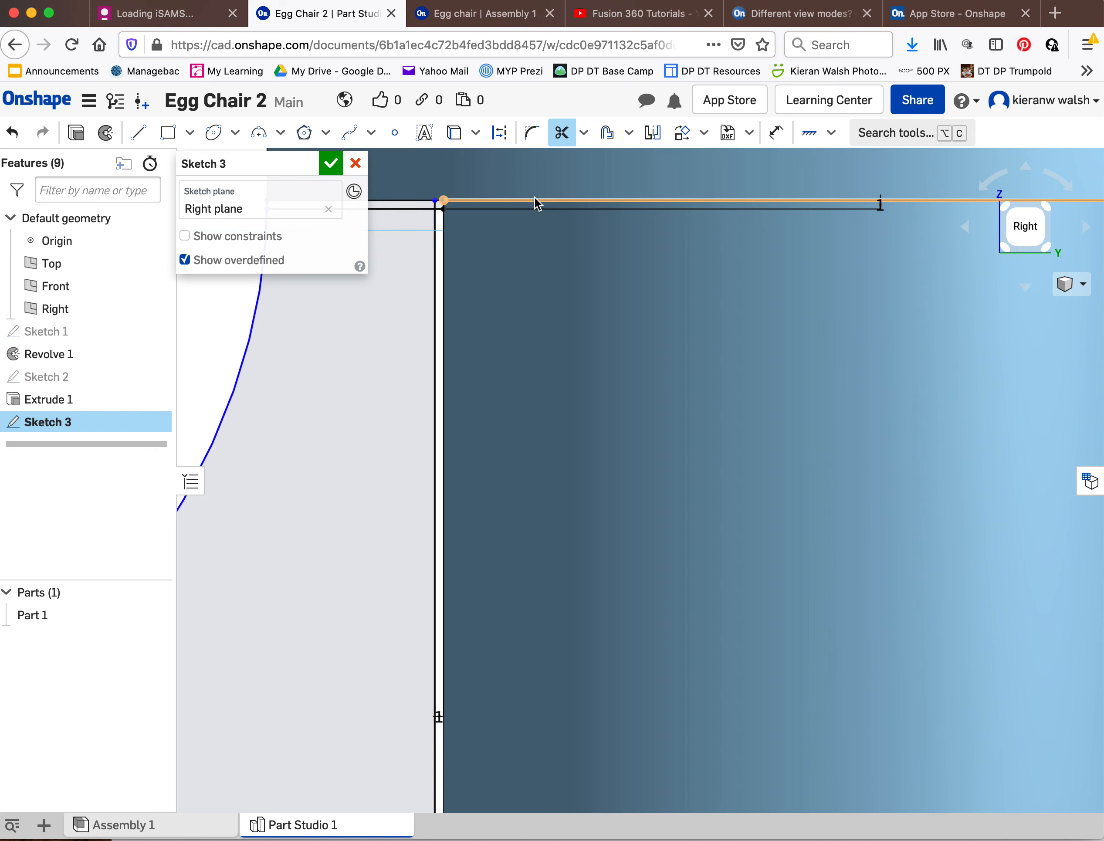
pyautogui.scroll(-3, 550, 228)
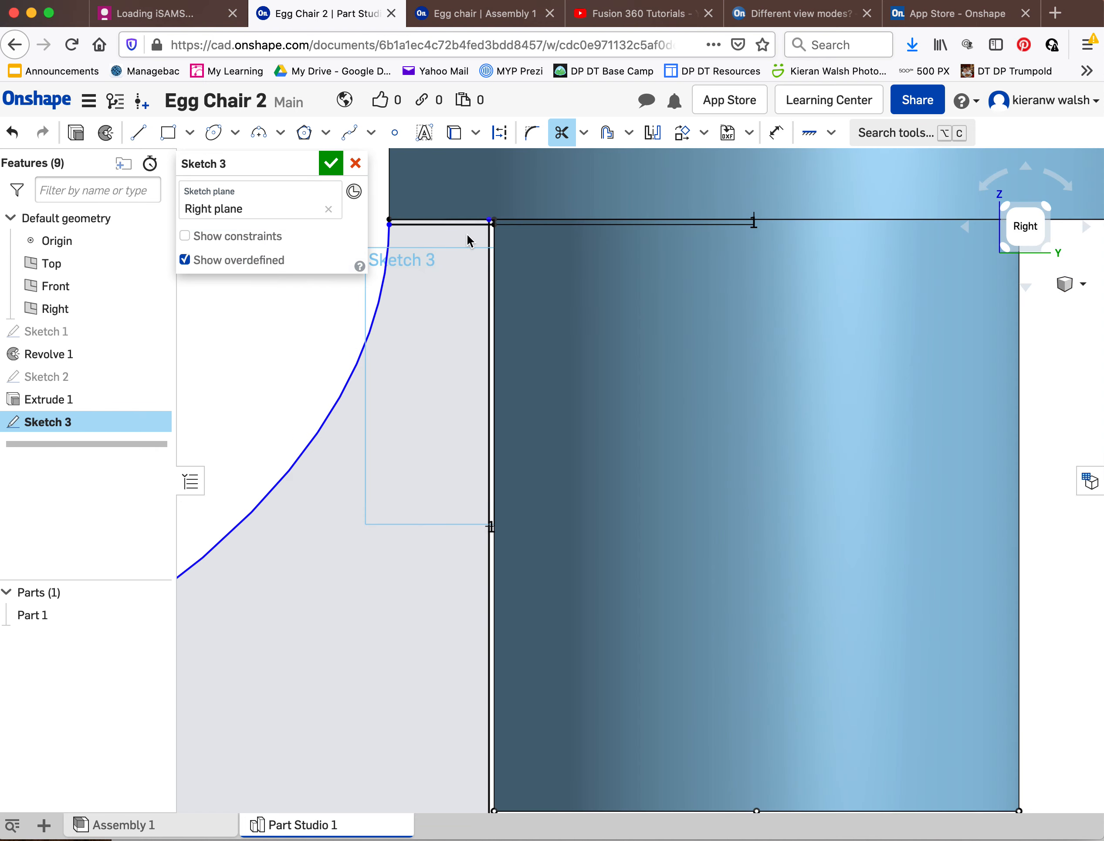
pyautogui.scroll(8, 458, 234)
pyautogui.click(605, 214)
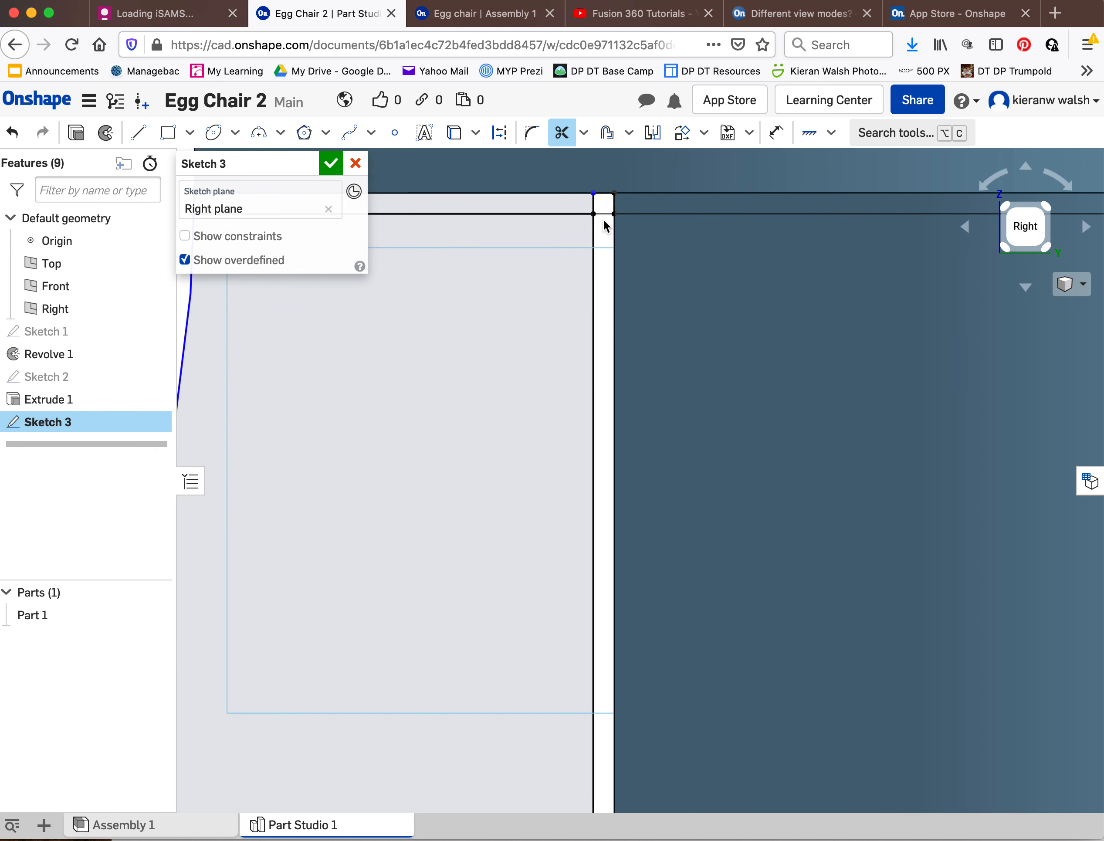
pyautogui.scroll(5, 597, 199)
pyautogui.click(586, 204)
pyautogui.click(620, 180)
# - Examine the corner where the flared curve meets the offset line just below the flange
pyautogui.scroll(-3, 707, 346)
pyautogui.scroll(5, 354, 311)
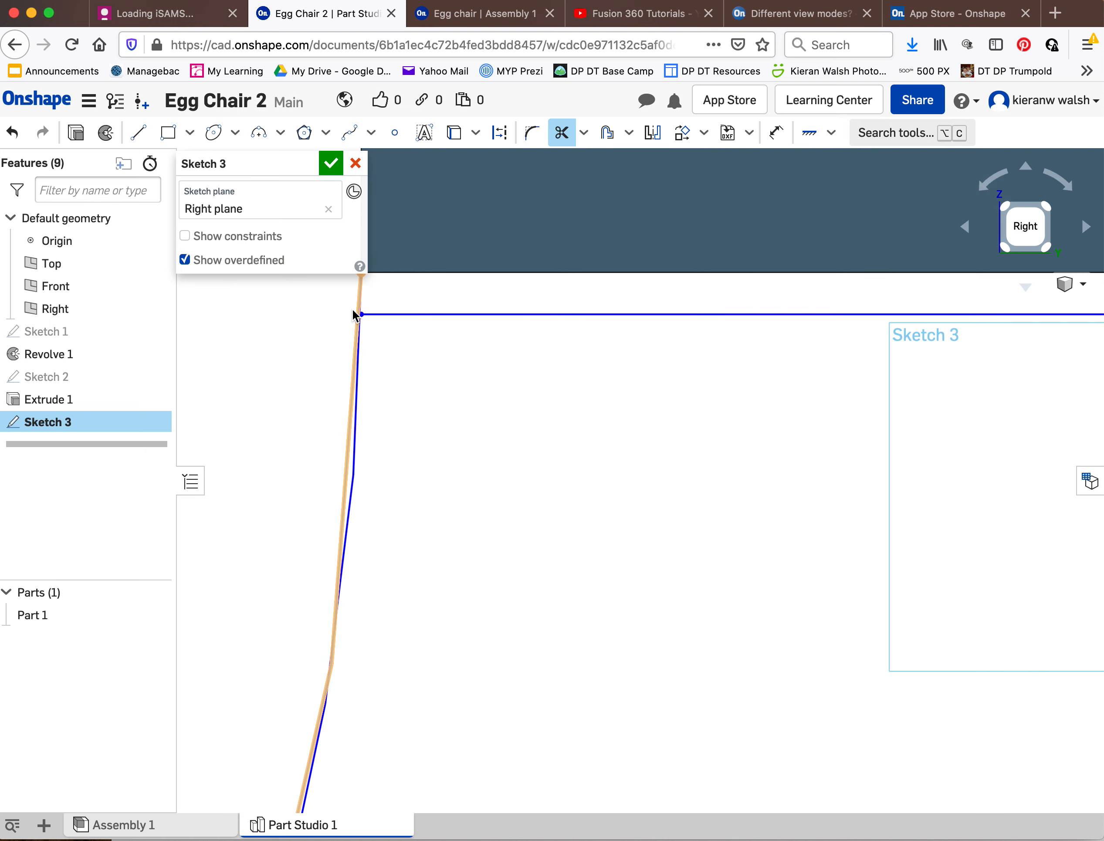
pyautogui.scroll(3, 365, 300)
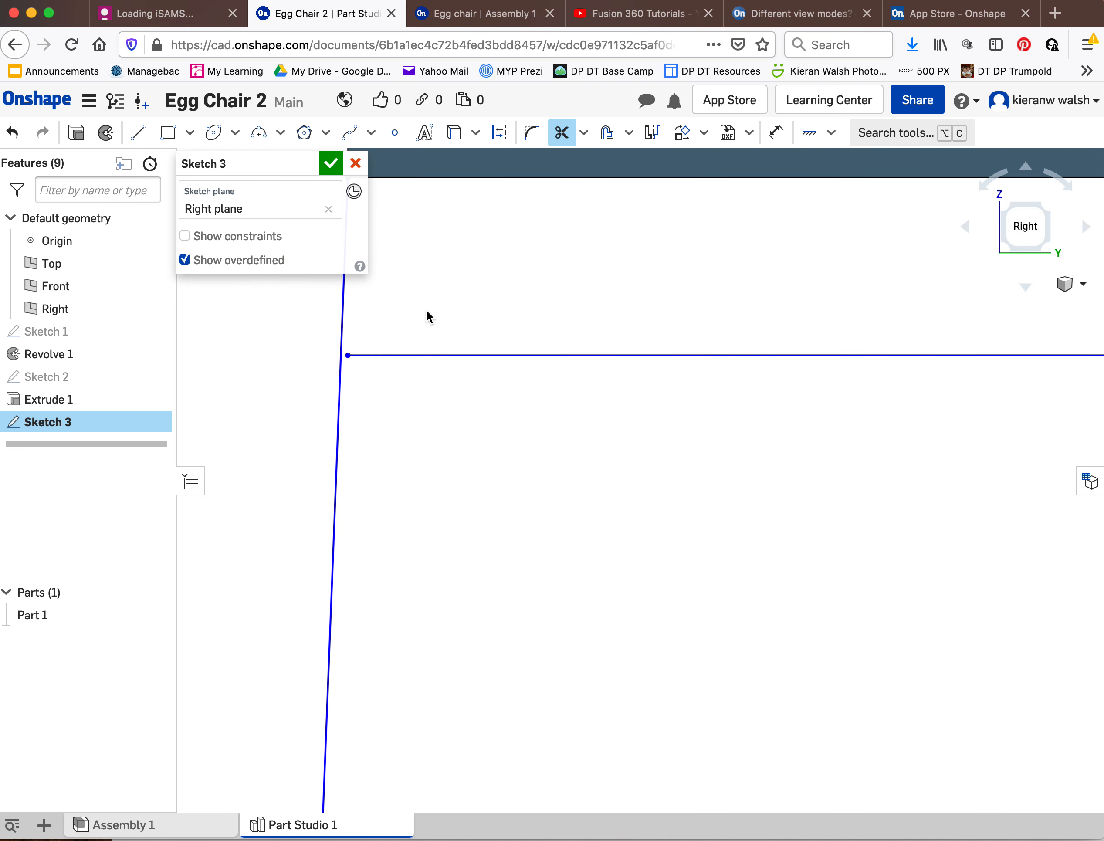
pyautogui.moveTo(426, 310)
pyautogui.mouseDown(button='middle')
pyautogui.moveTo(543, 364)
pyautogui.moveTo(549, 382)
pyautogui.mouseUp(button='middle')
pyautogui.scroll(1, 525, 358)
pyautogui.scroll(-8, 525, 357)
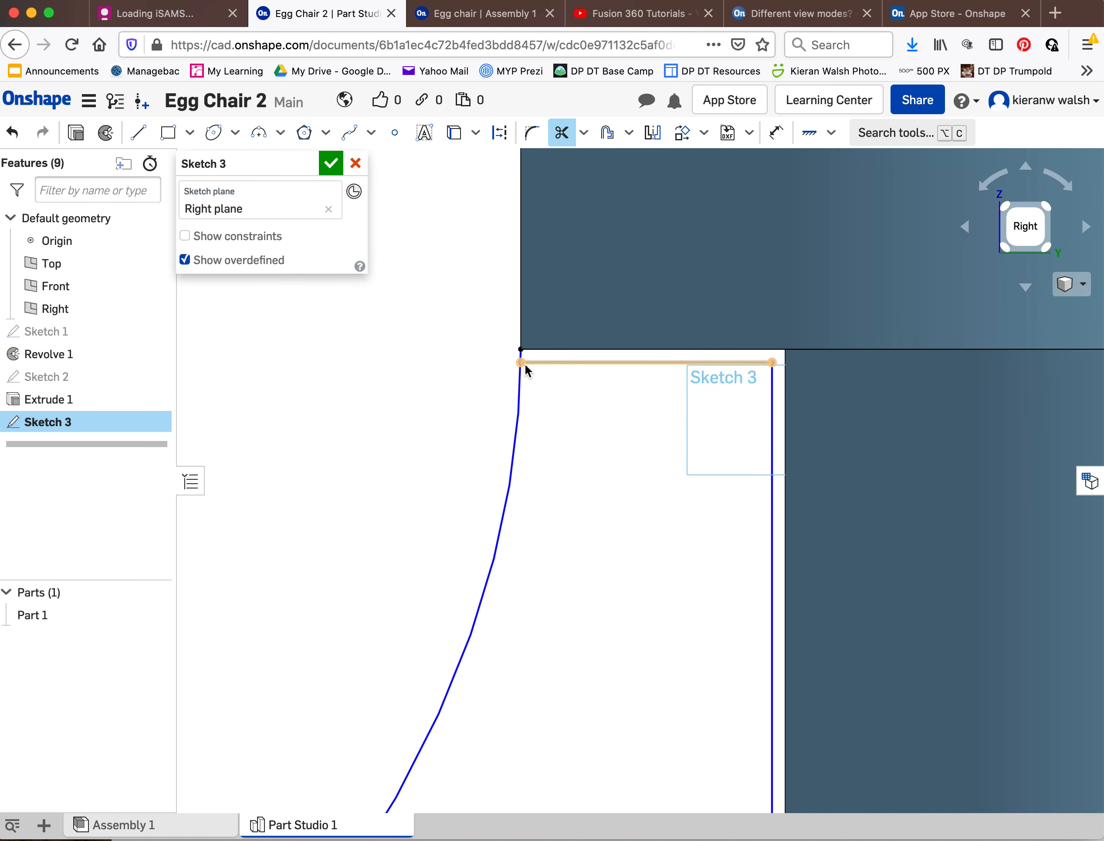
pyautogui.scroll(4, 524, 363)
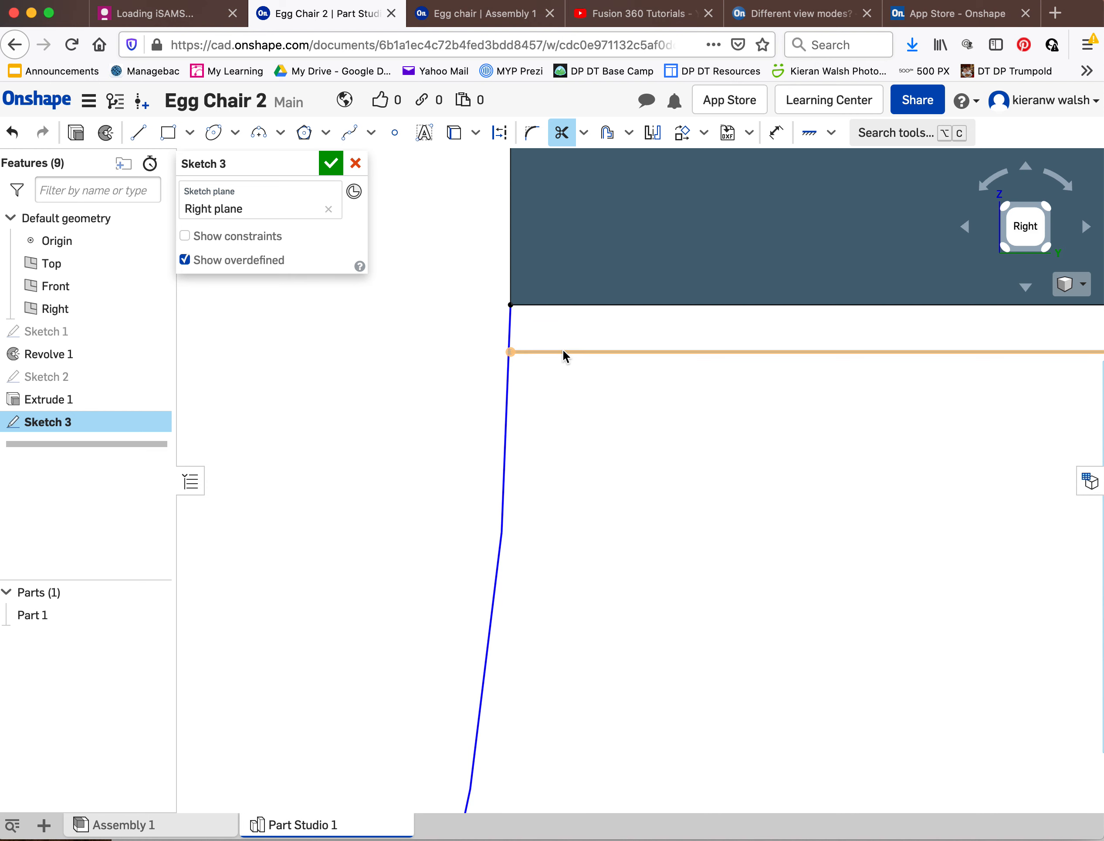
pyautogui.scroll(4, 498, 331)
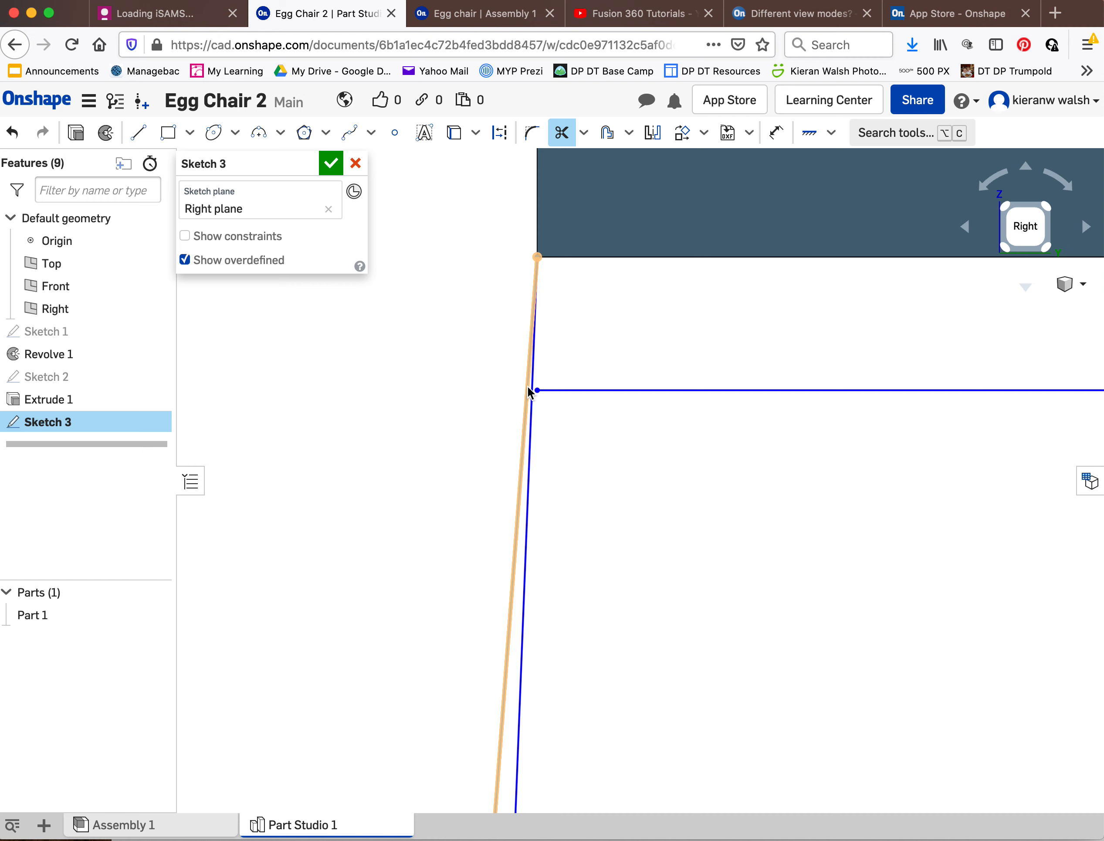
# - Extend the horizontal offset line below the flange past the flared curve, and trim the surplus ends at their crossing to close the base profile
pyautogui.scroll(-5, 526, 379)
pyautogui.scroll(-3, 485, 360)
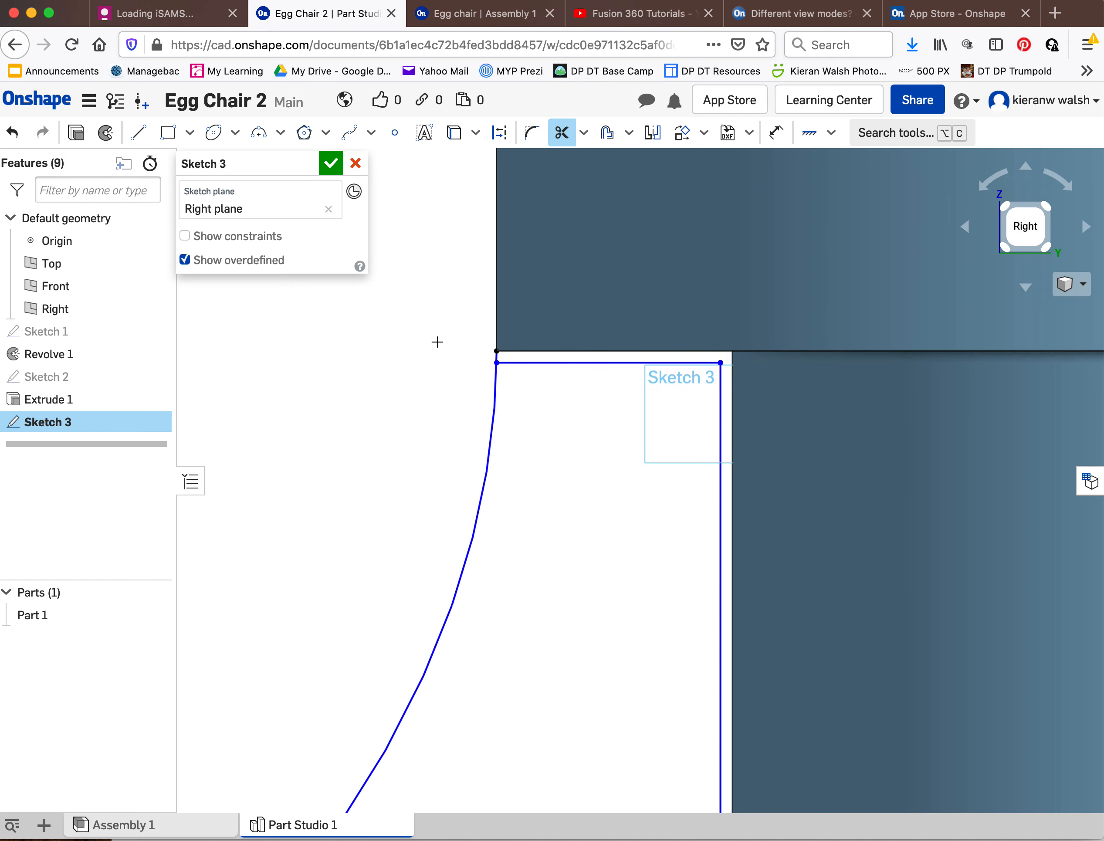
pyautogui.press('Escape')
pyautogui.scroll(5, 457, 354)
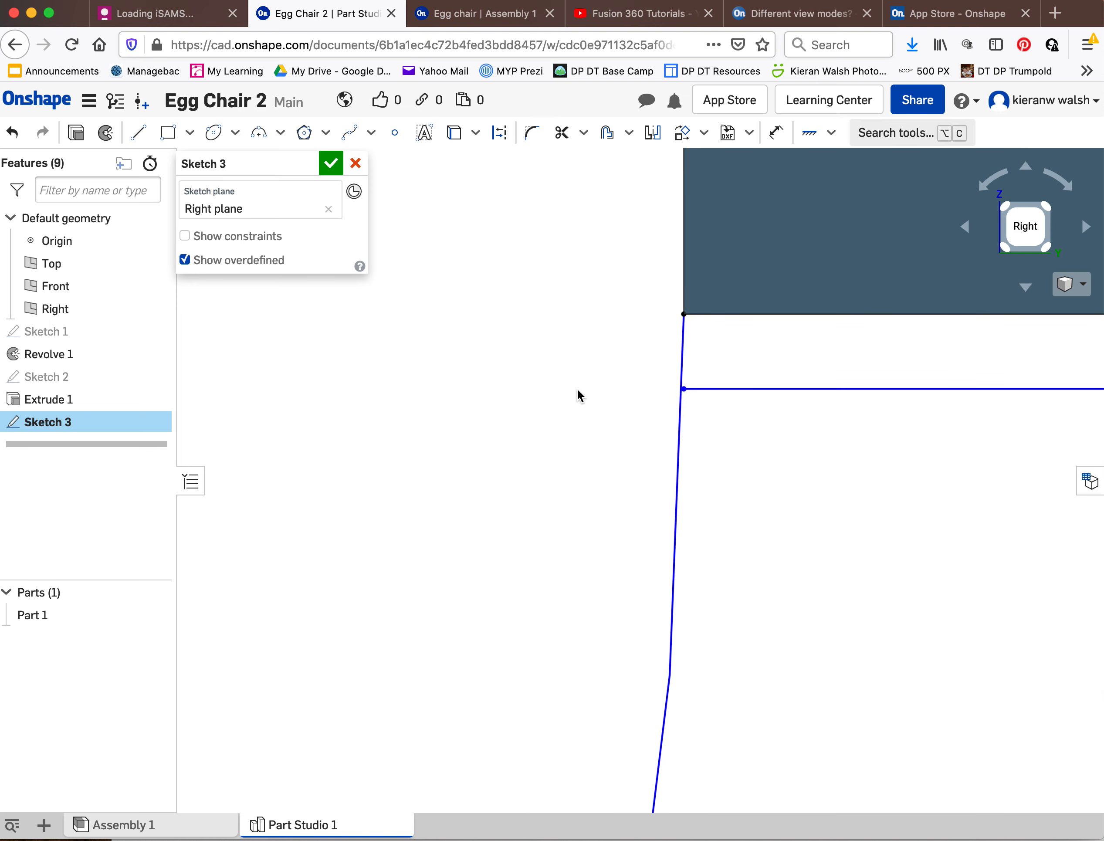
pyautogui.moveTo(685, 388); pyautogui.dragTo(647, 388)
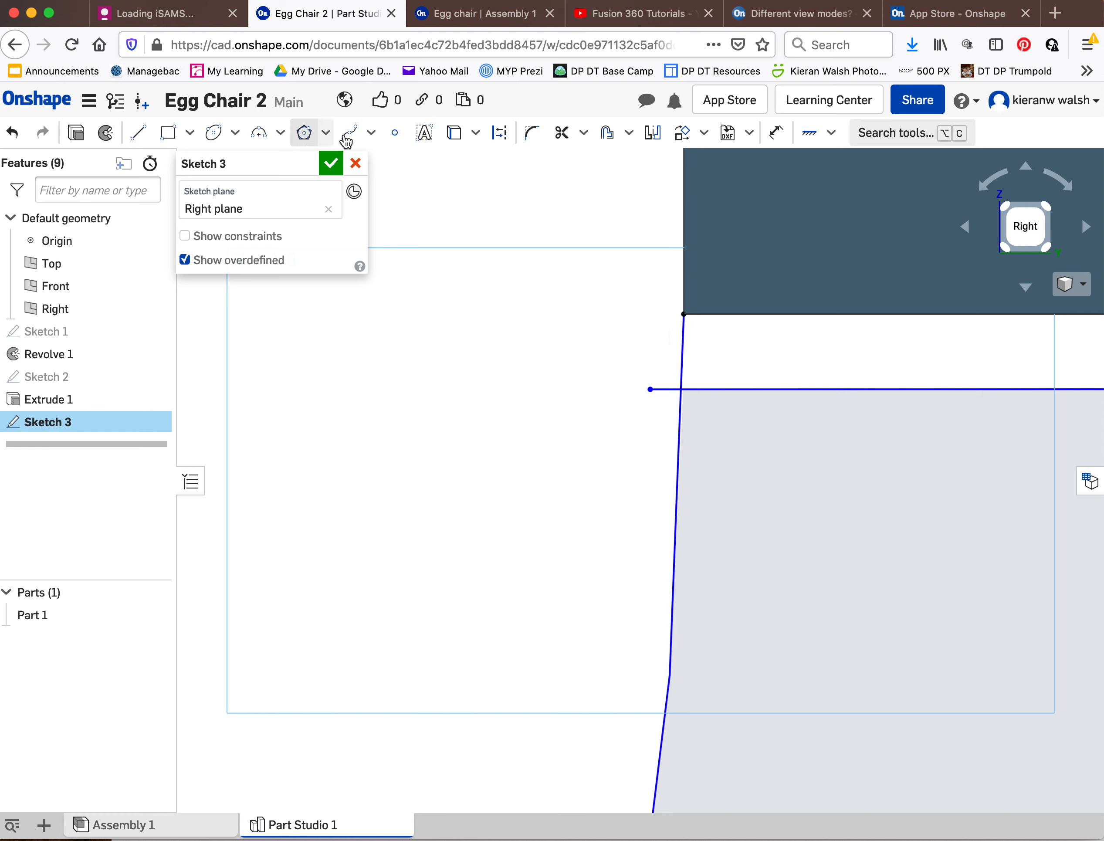
pyautogui.click(562, 132)
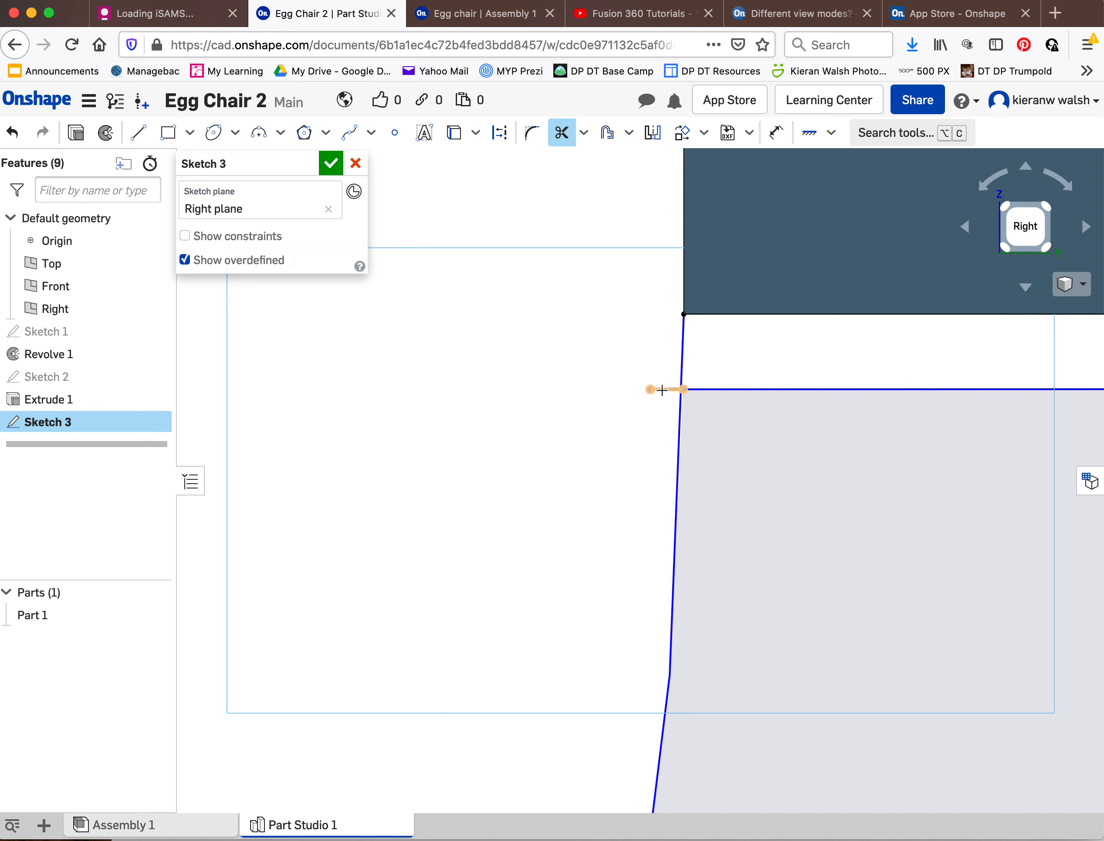
pyautogui.click(682, 354)
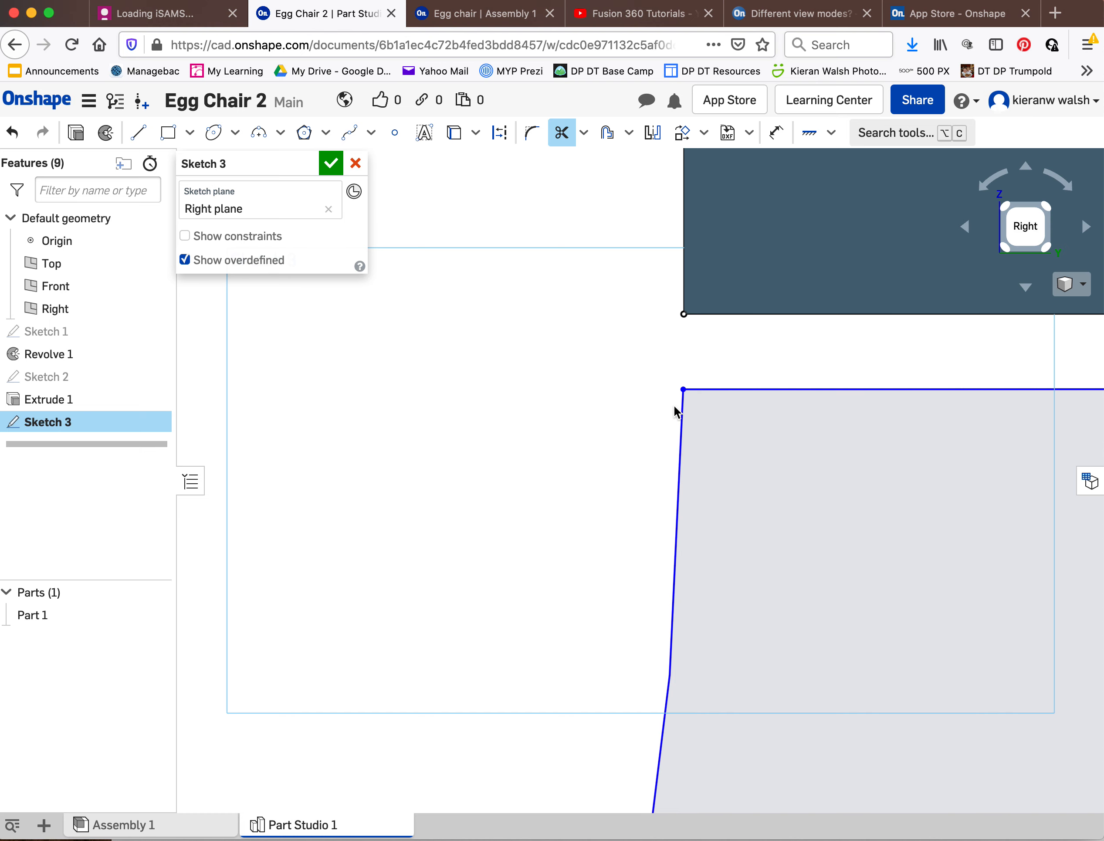
pyautogui.scroll(-10, 634, 366)
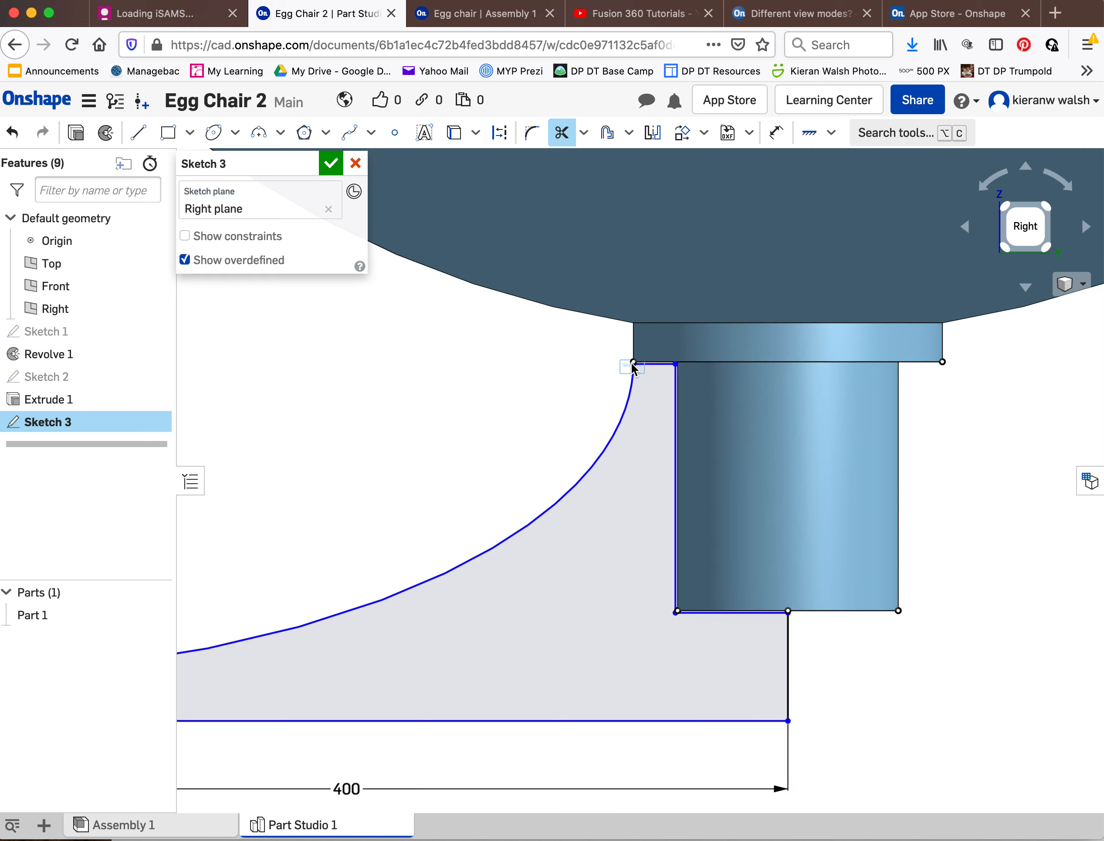
pyautogui.scroll(-3, 632, 366)
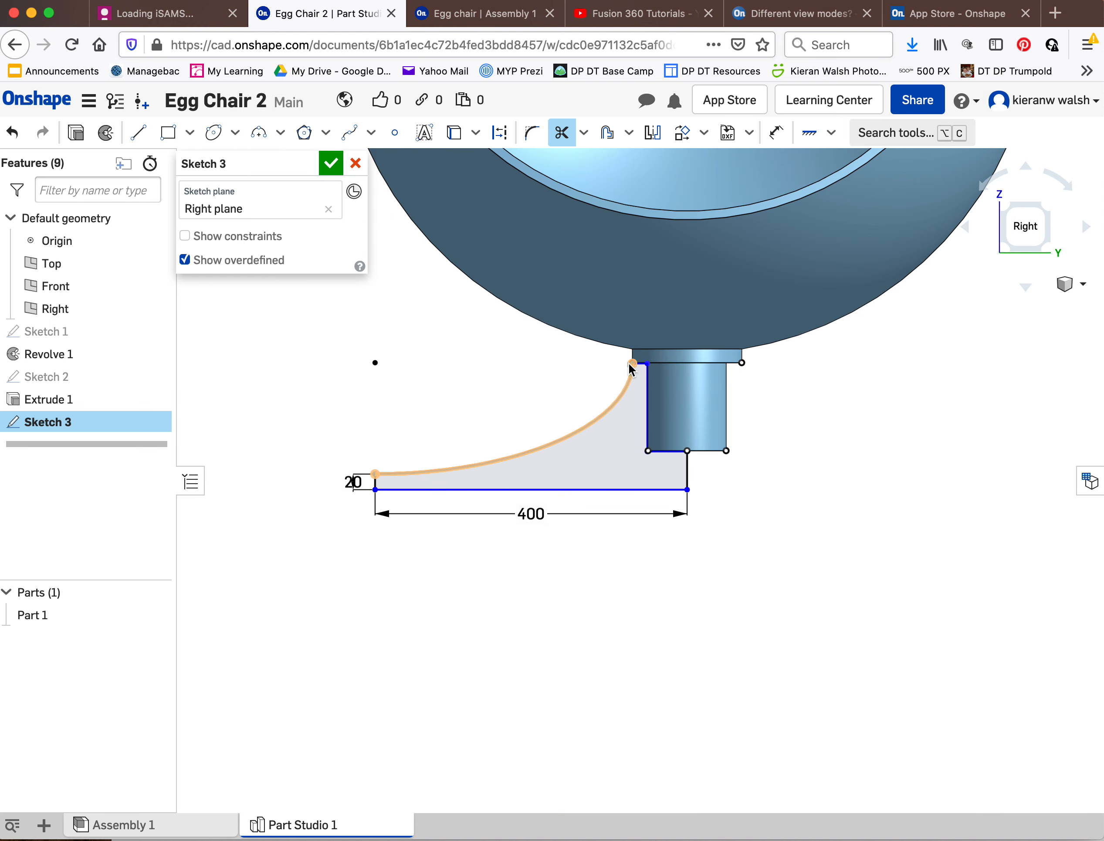
pyautogui.moveTo(594, 389); pyautogui.dragTo(596, 393, button='middle')
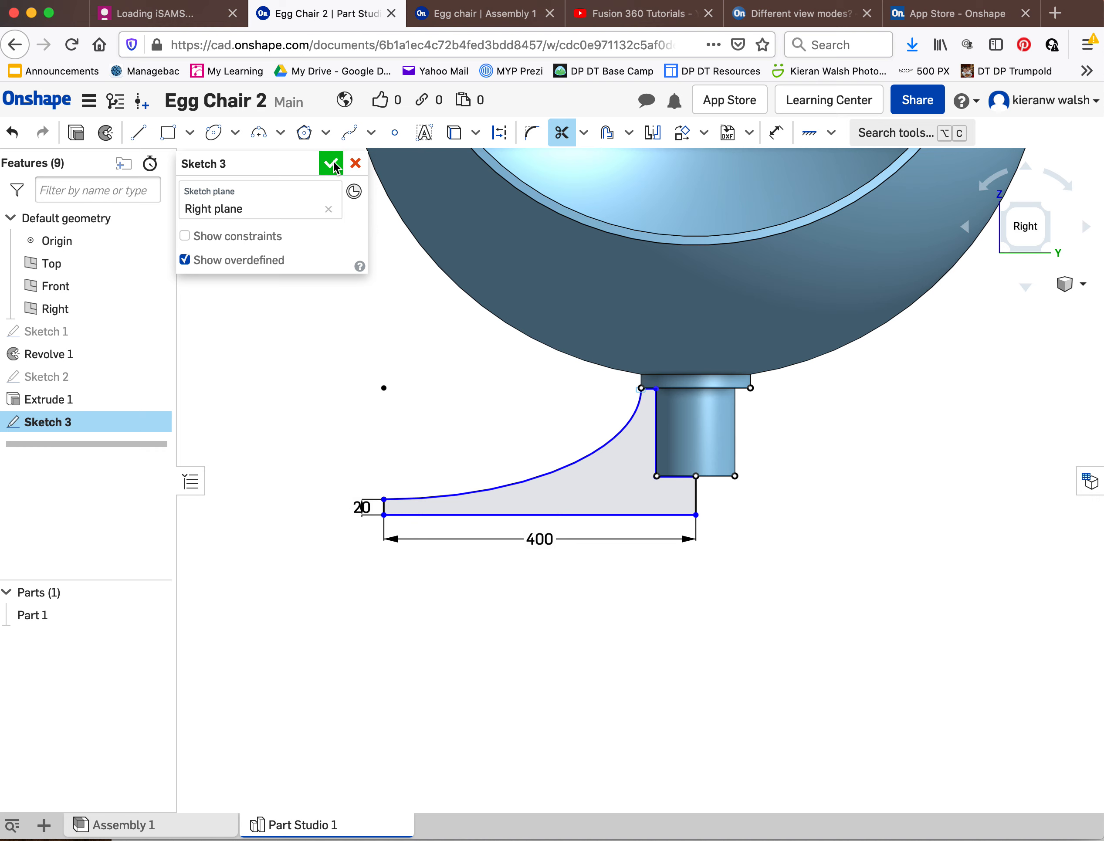
pyautogui.click(339, 174)
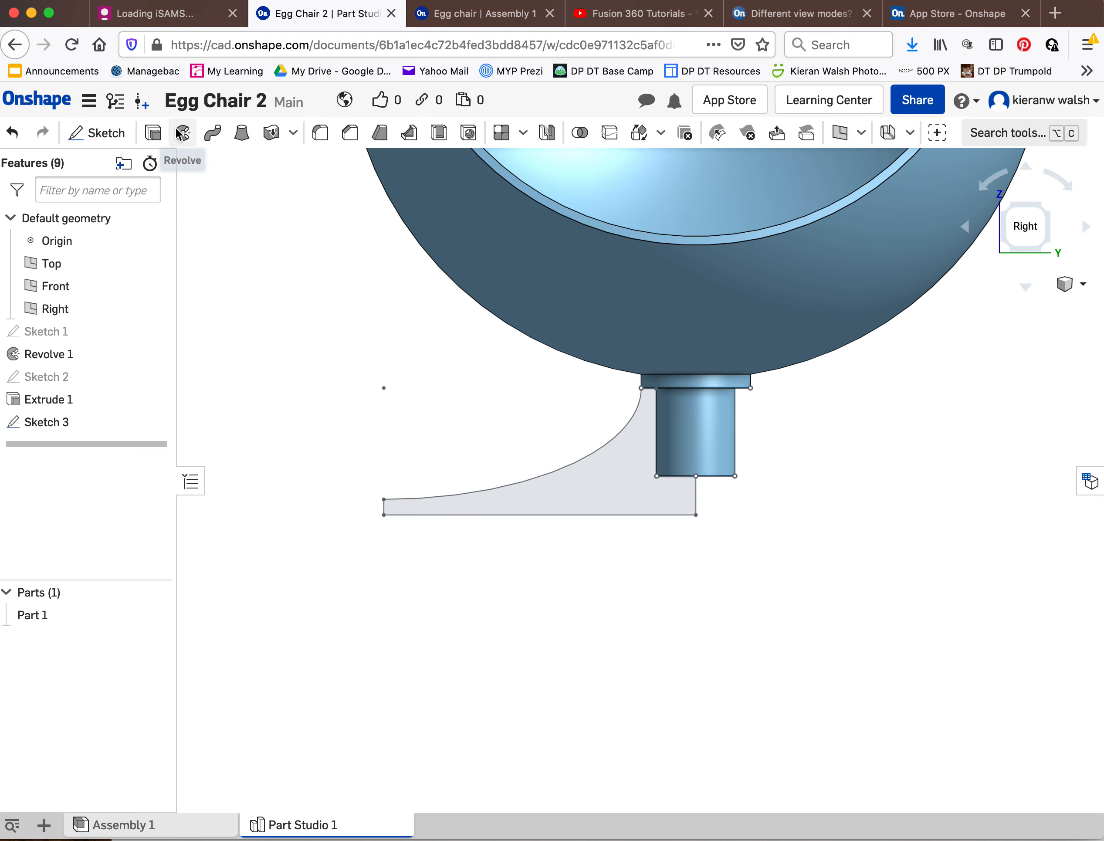
# - Revolve the base profile fully as a new solid around the short vertical centre line beneath the stem
pyautogui.click(184, 134)
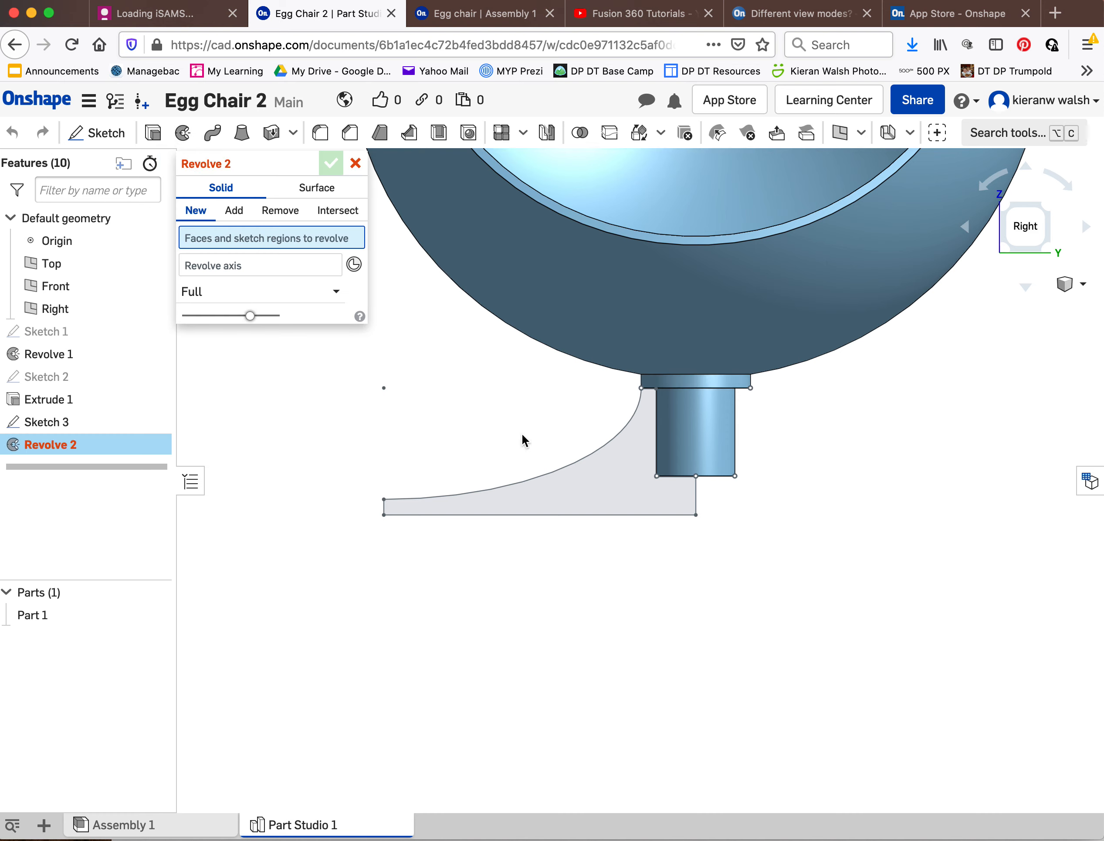
pyautogui.click(553, 471)
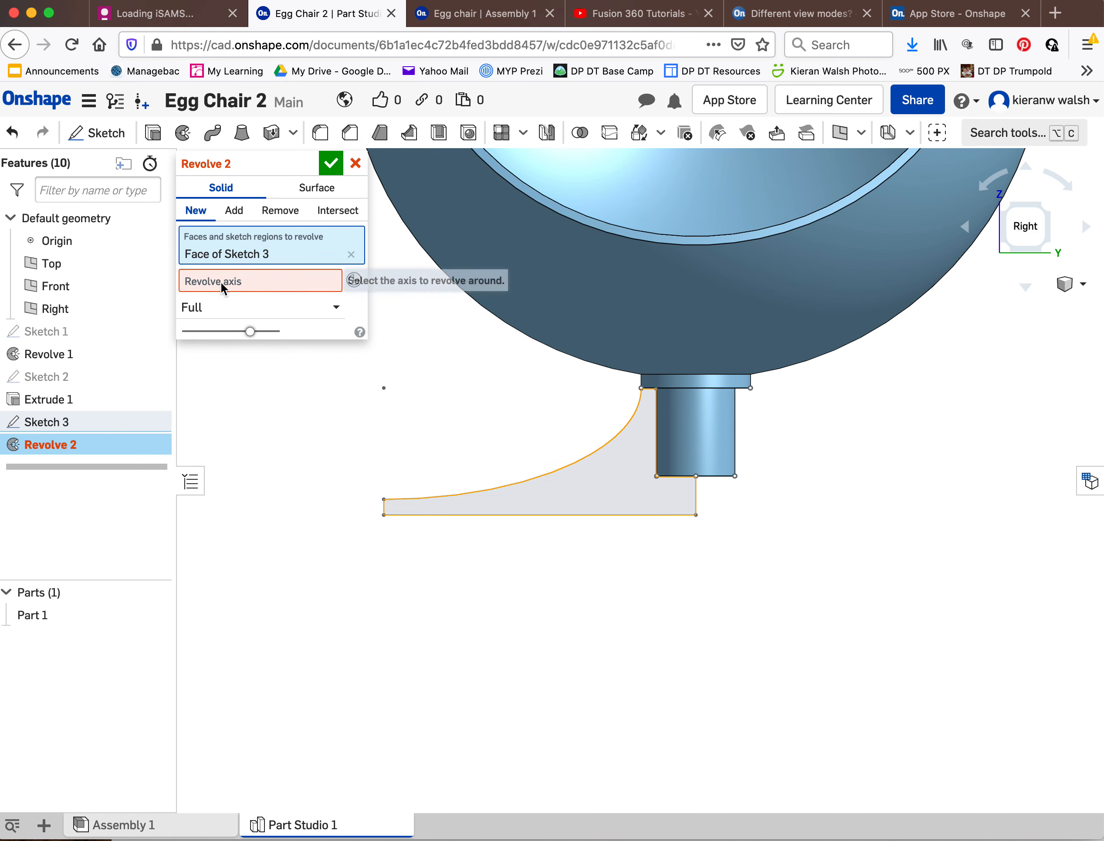
pyautogui.click(196, 282)
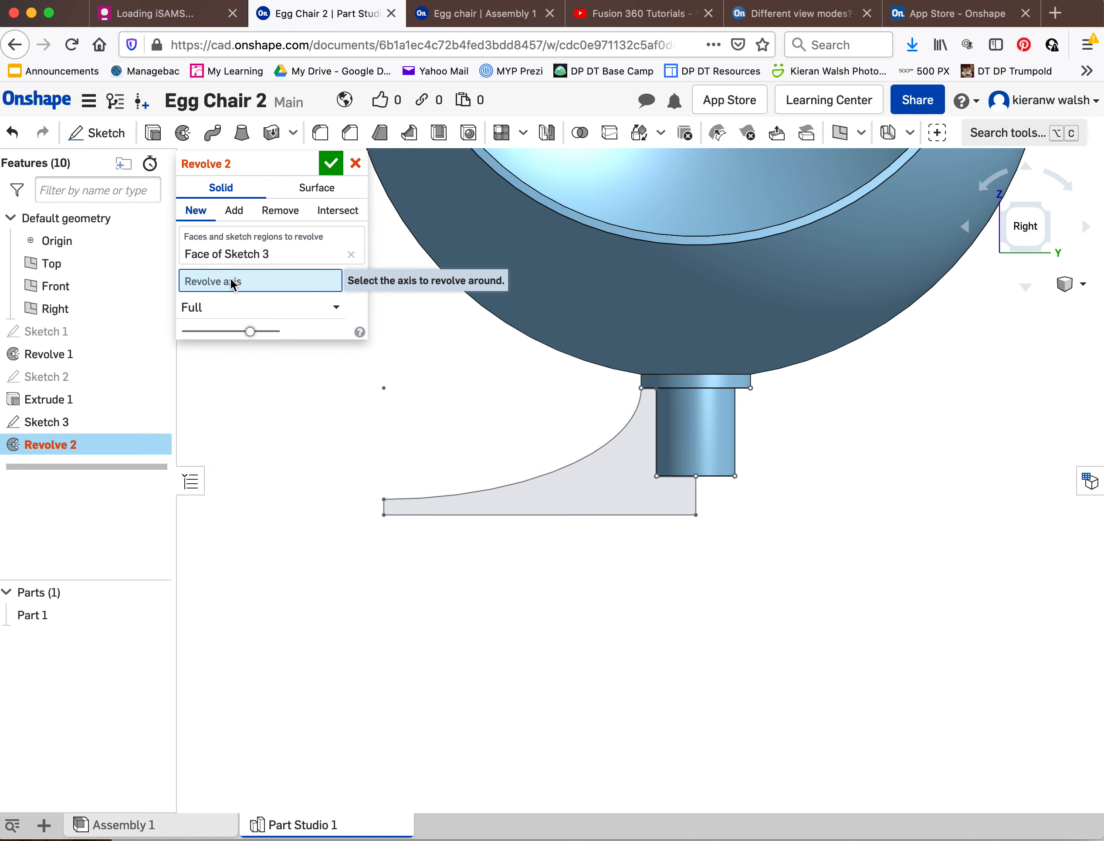
pyautogui.click(696, 497)
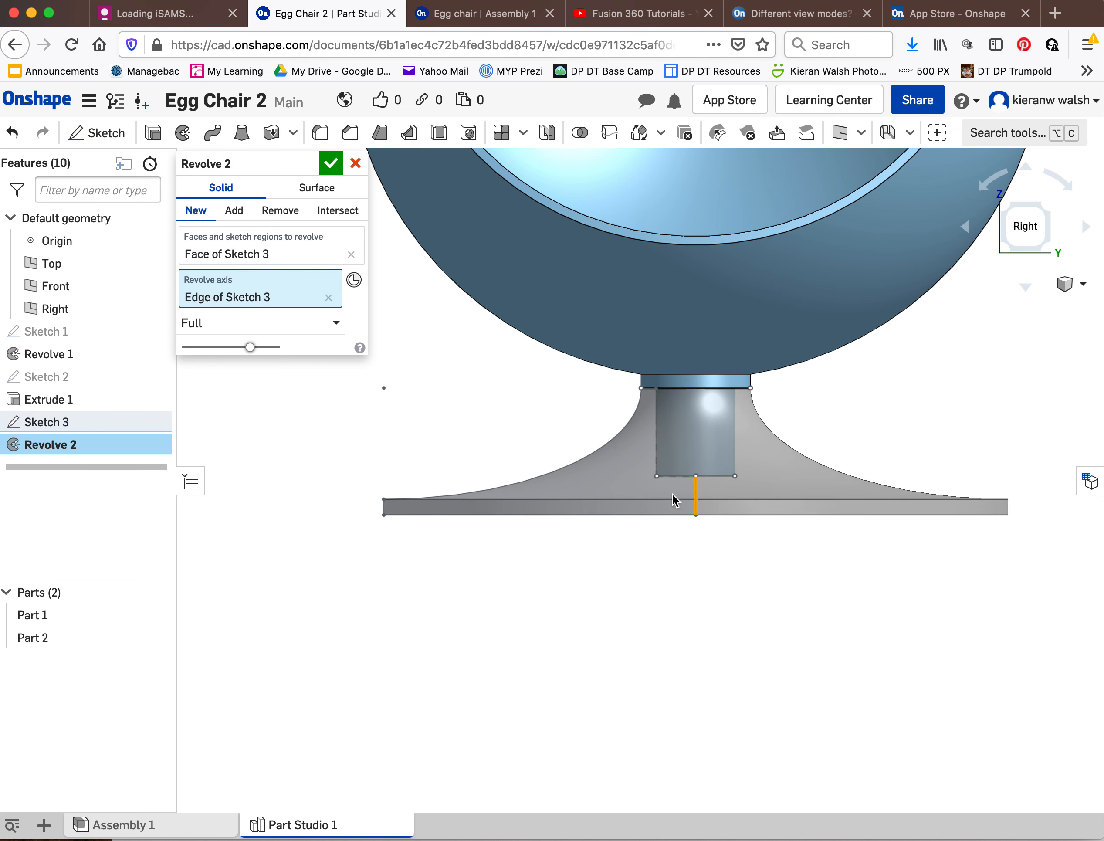
pyautogui.moveTo(674, 494); pyautogui.dragTo(682, 505, button='middle')
pyautogui.moveTo(681, 505); pyautogui.dragTo(672, 508, button='right')
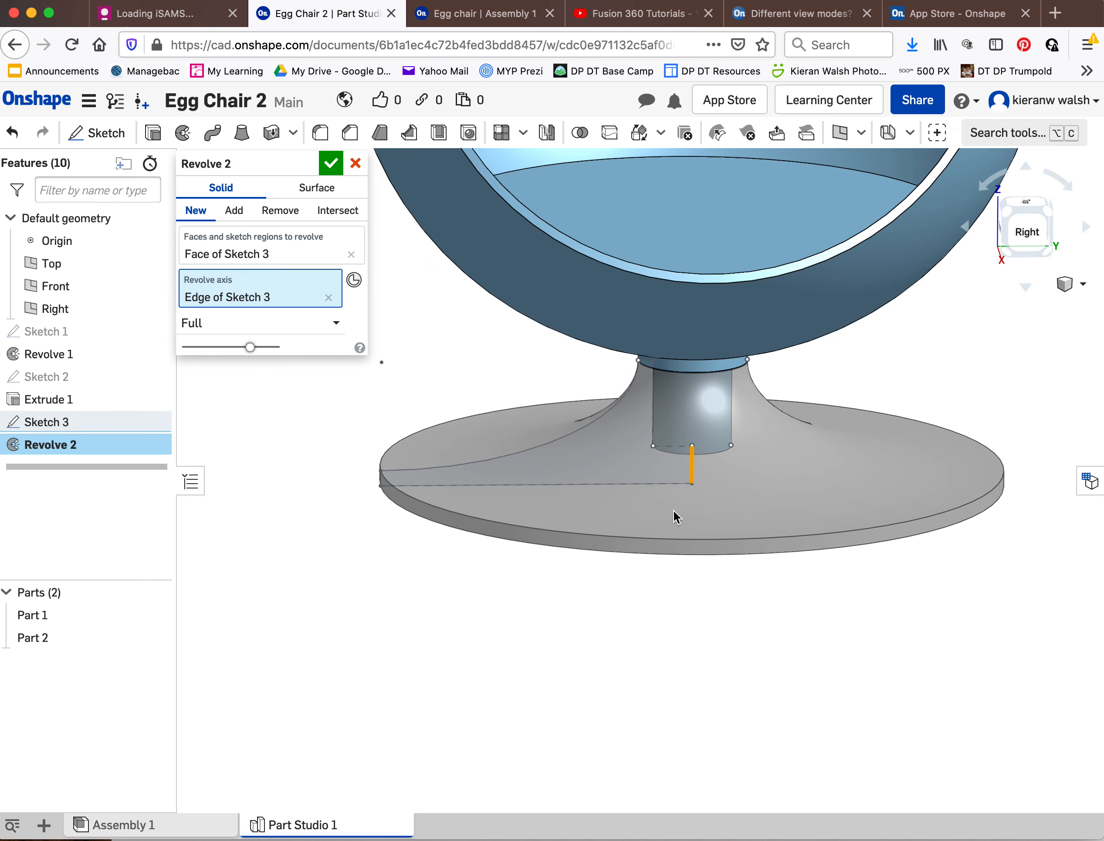
pyautogui.click(331, 164)
# - Fillet the upper outer edge of the round base with a 20 mm radius
pyautogui.moveTo(577, 420); pyautogui.dragTo(641, 441, button='right')
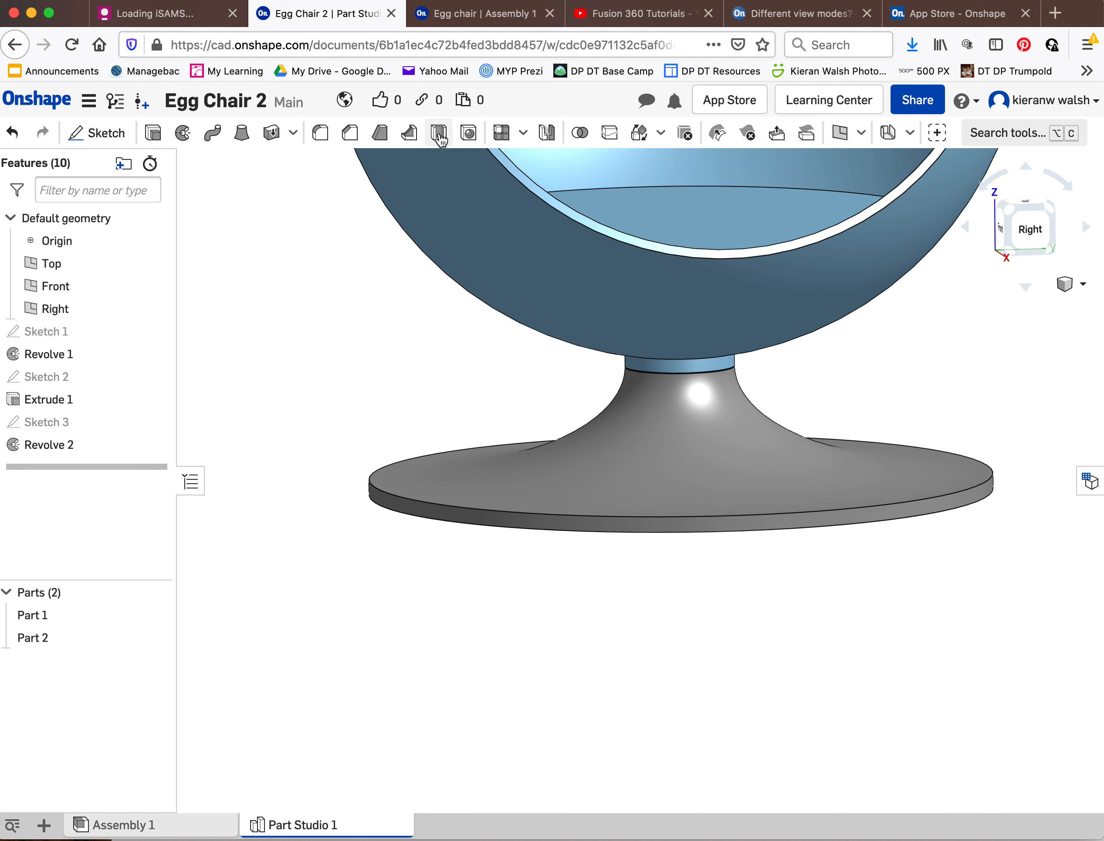
pyautogui.click(319, 133)
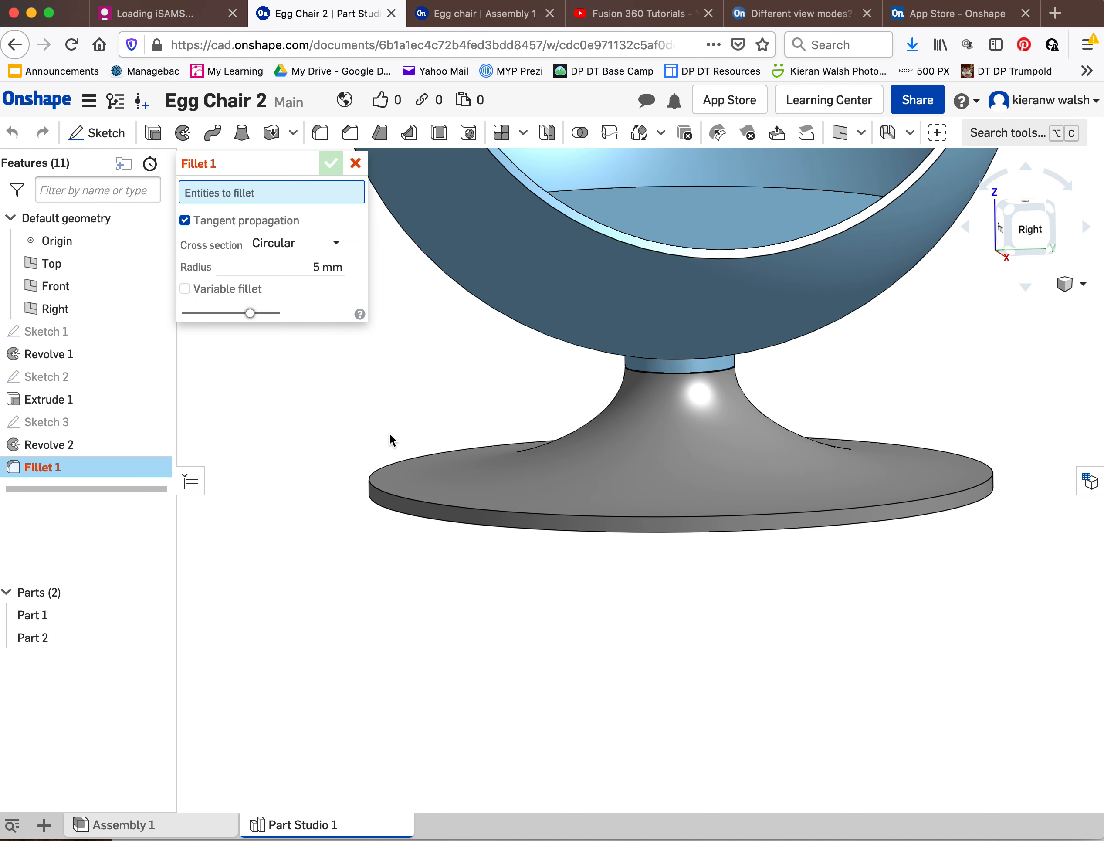
pyautogui.scroll(3, 381, 492)
pyautogui.click(381, 494)
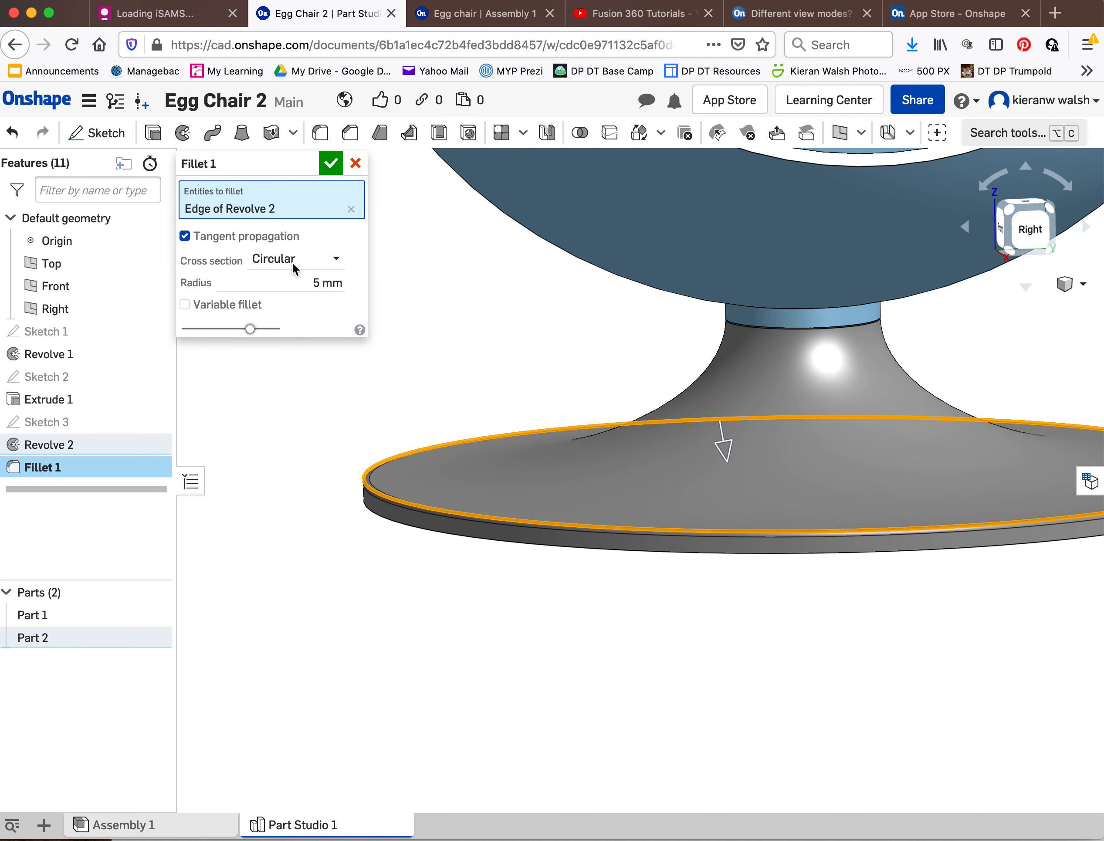
pyautogui.click(344, 283)
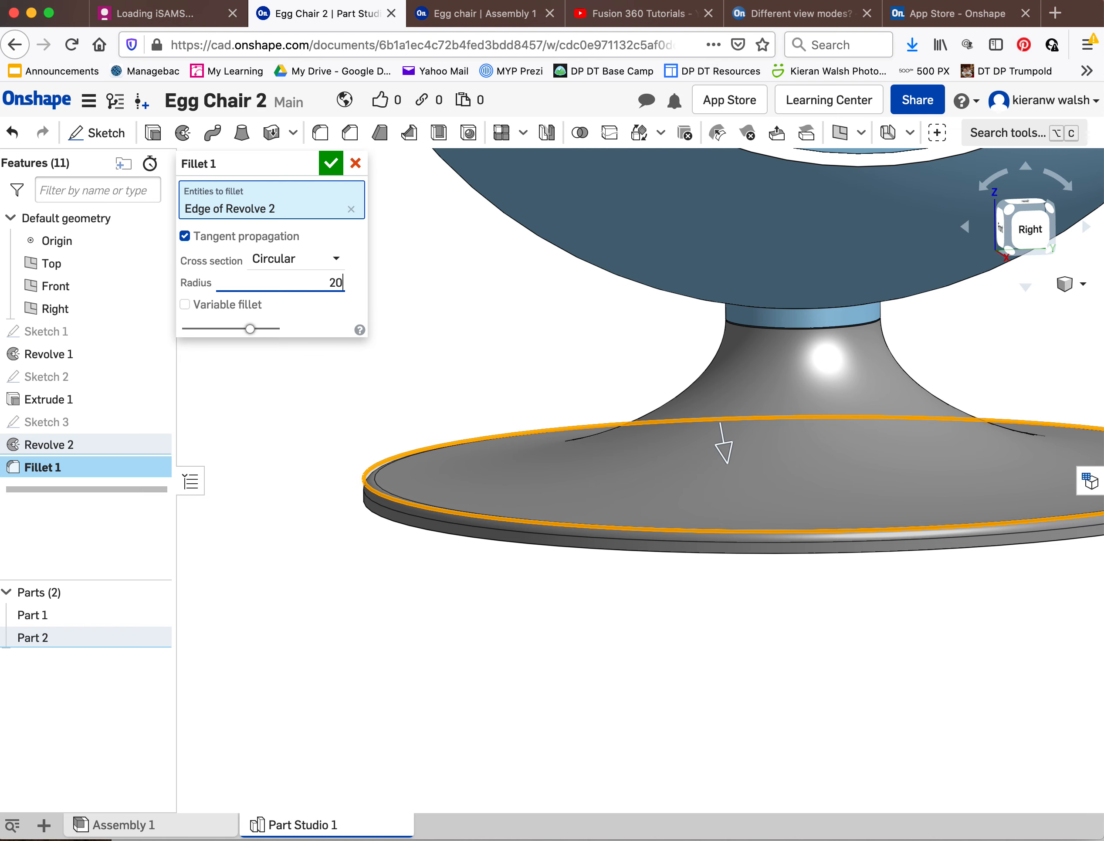
pyautogui.write('20')
pyautogui.press('Return')
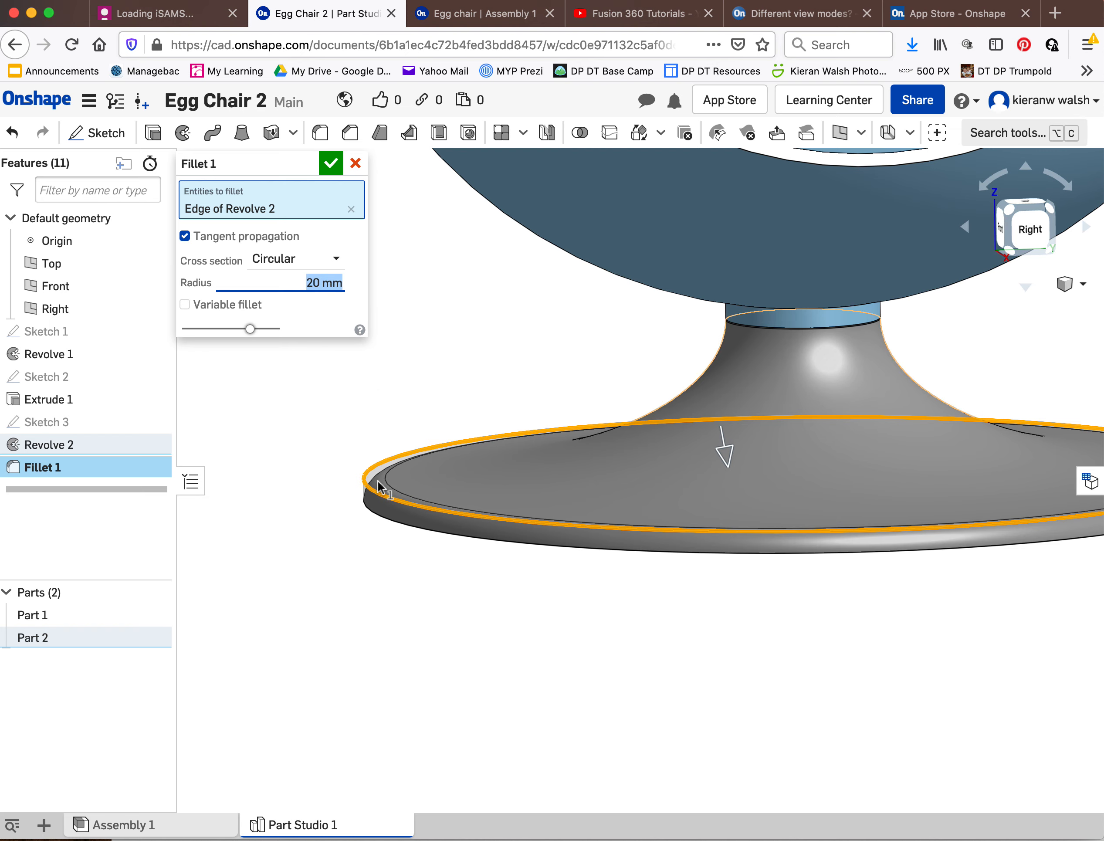
pyautogui.click(331, 169)
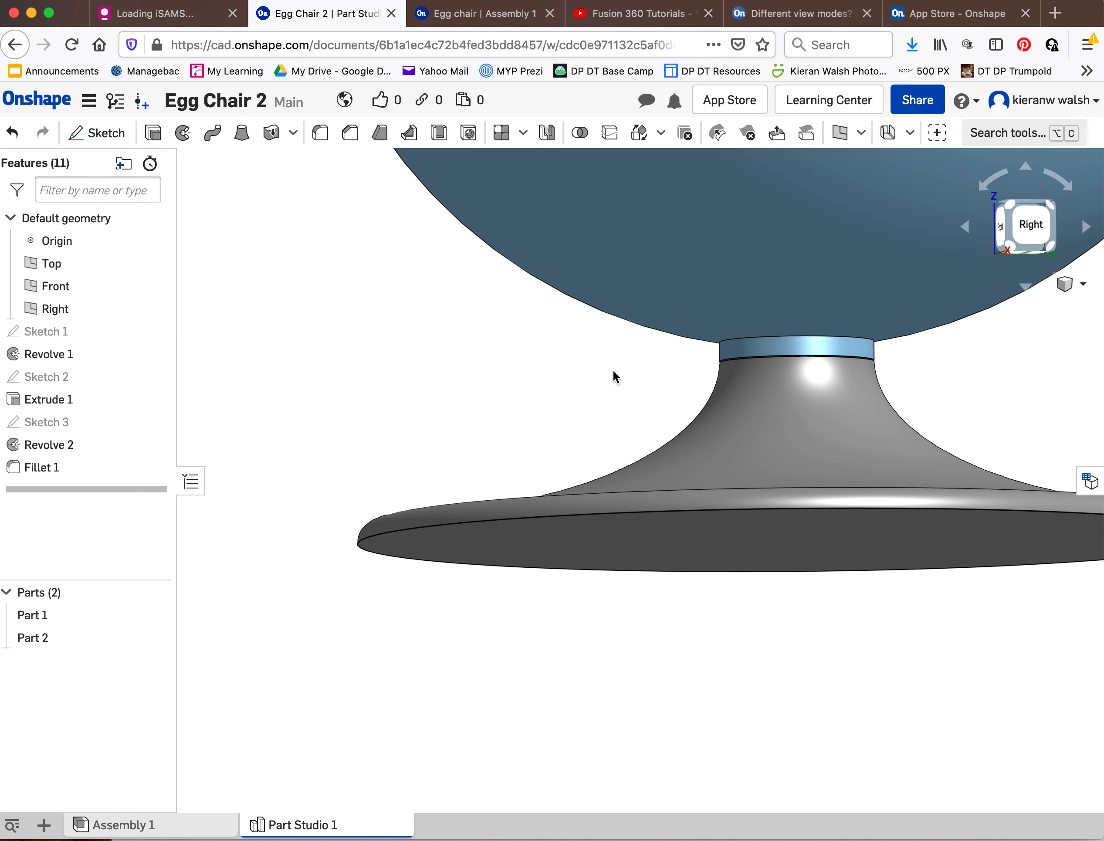
# - Fillet the circular edge where the egg body meets the flange with a 100 mm radius
pyautogui.scroll(3, 800, 334)
pyautogui.click(799, 336)
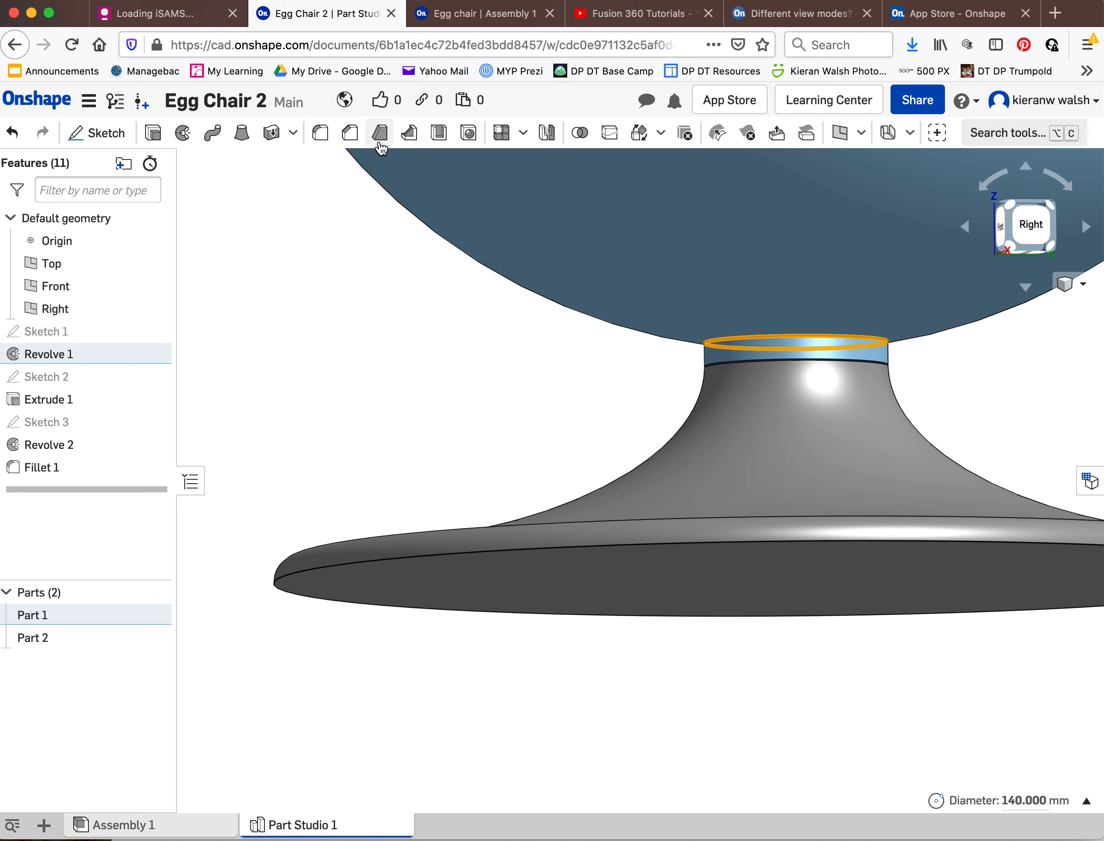
pyautogui.click(319, 134)
pyautogui.click(299, 278)
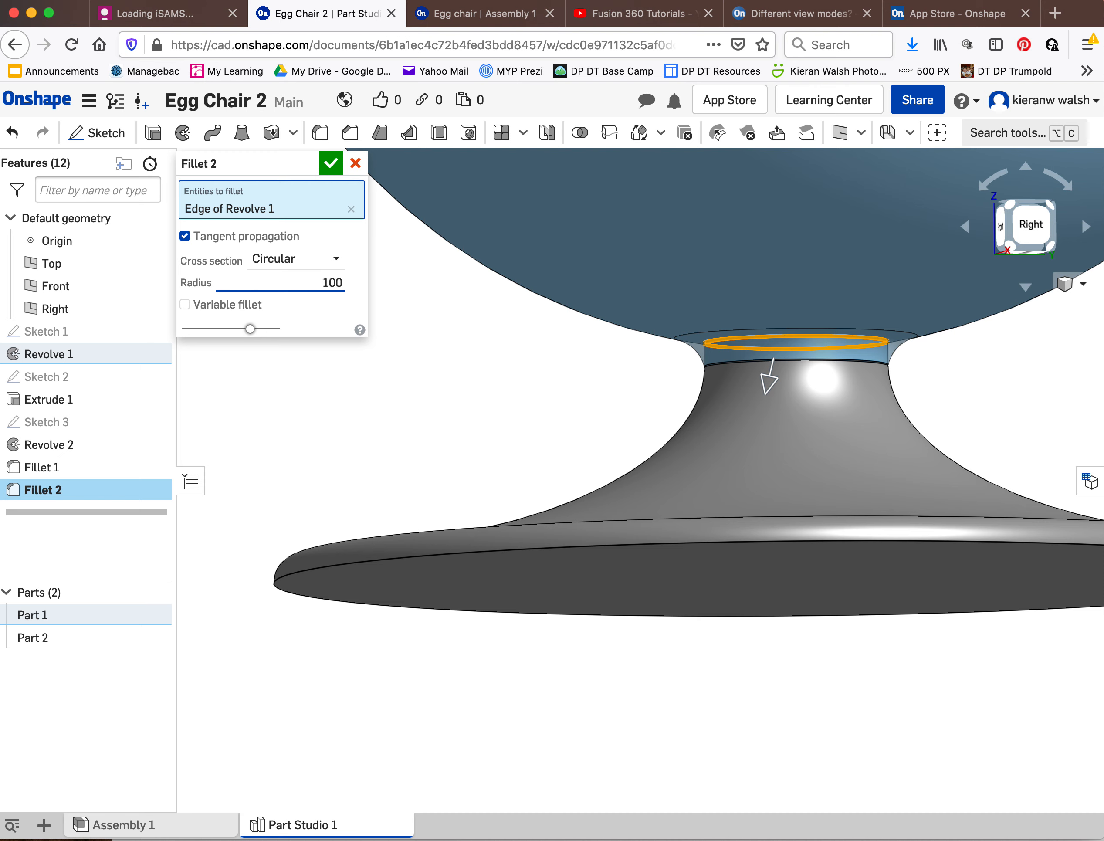
pyautogui.press('Return')
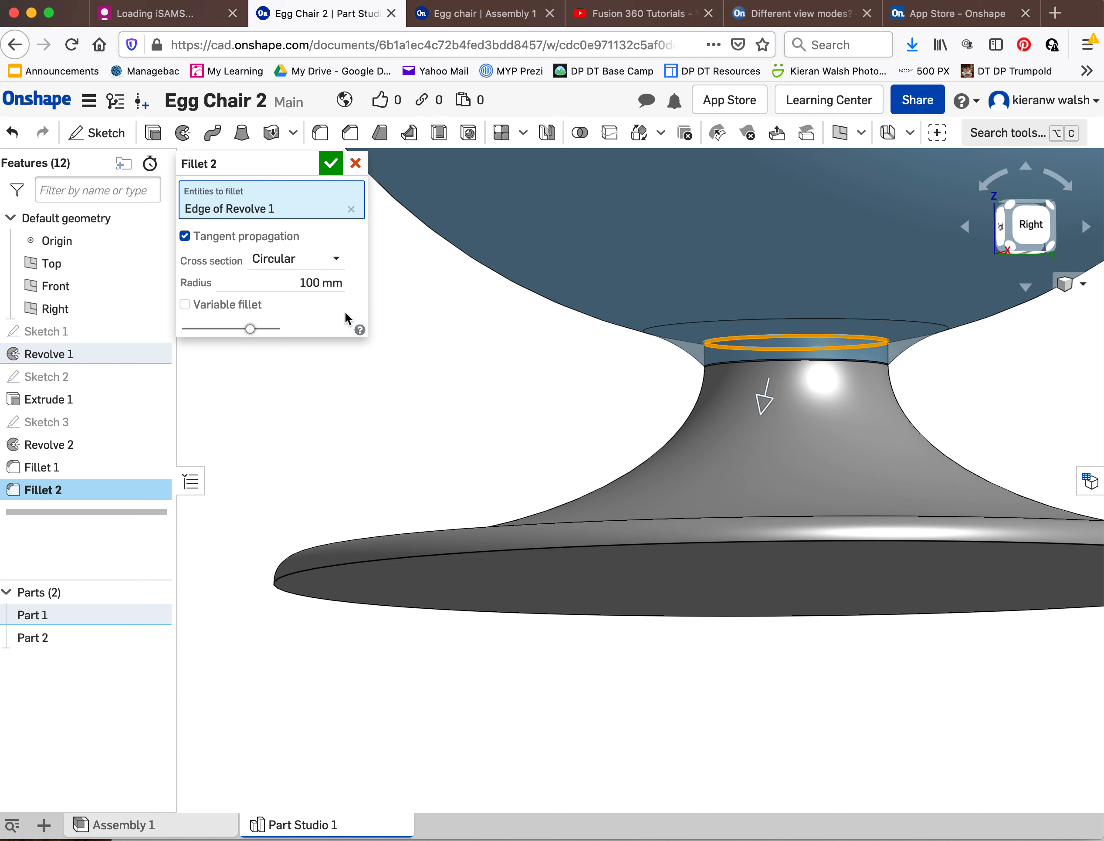
pyautogui.click(330, 163)
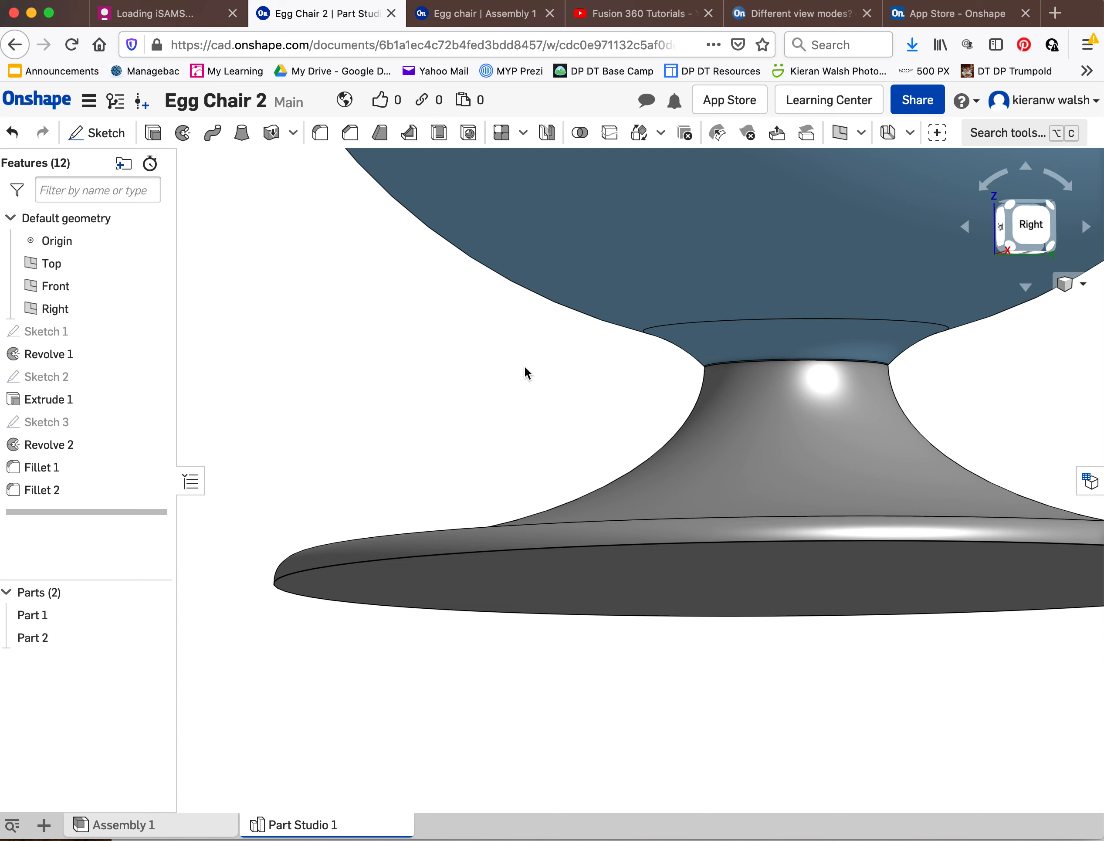
# - Shell the base from its flat underside, removing that face and setting the shell thickness to 10 mm
pyautogui.scroll(-6, 526, 374)
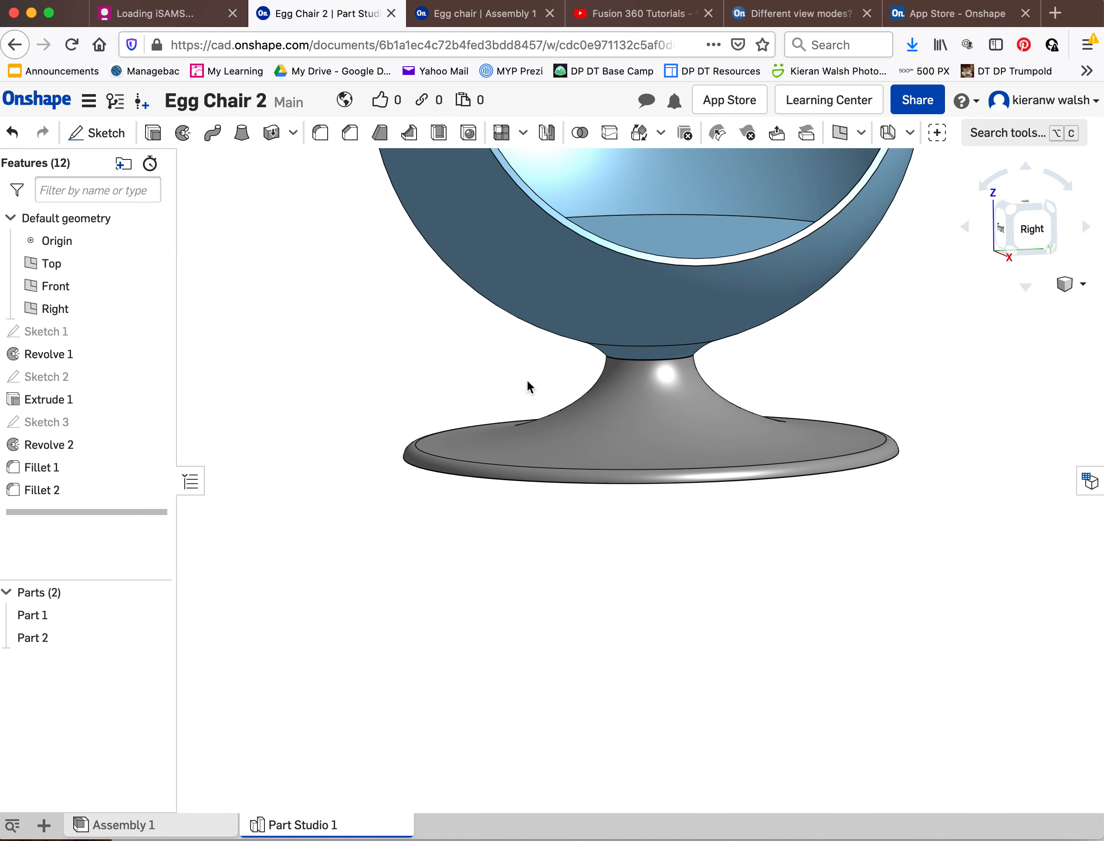
pyautogui.scroll(-5, 527, 379)
pyautogui.moveTo(538, 378); pyautogui.dragTo(547, 340, button='right')
pyautogui.scroll(5, 547, 341)
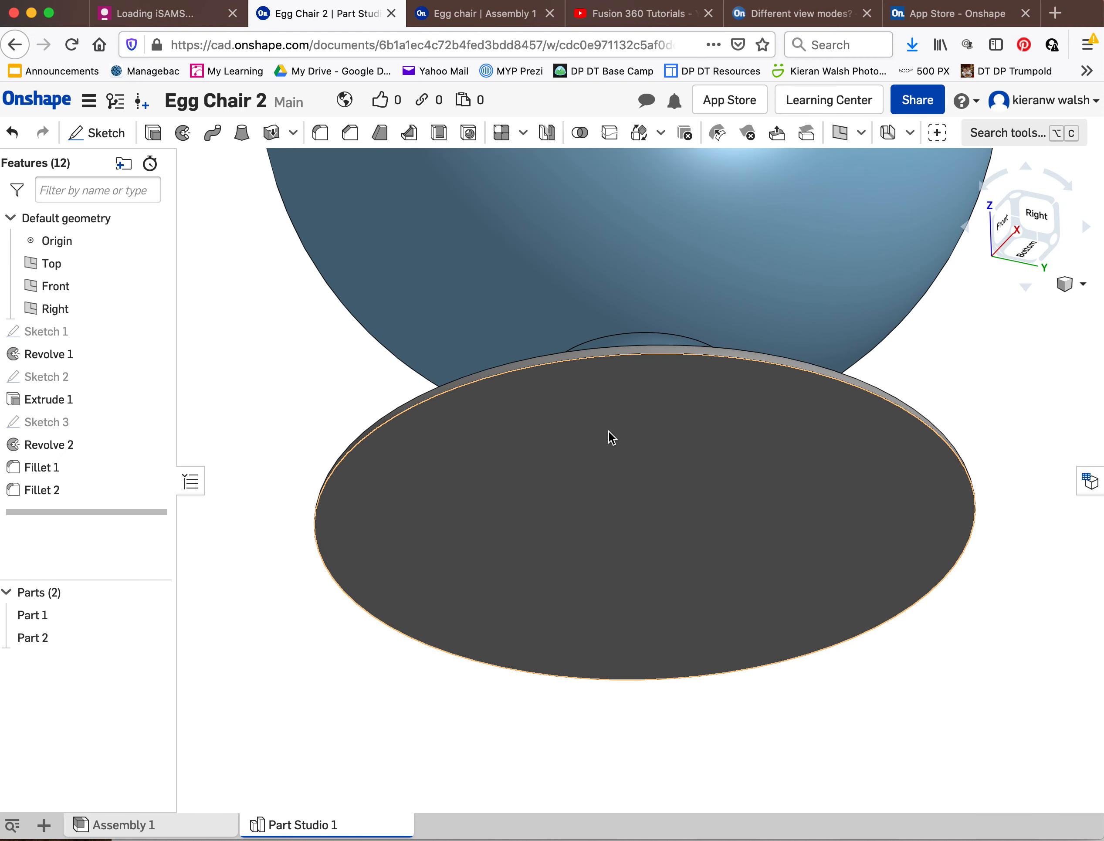
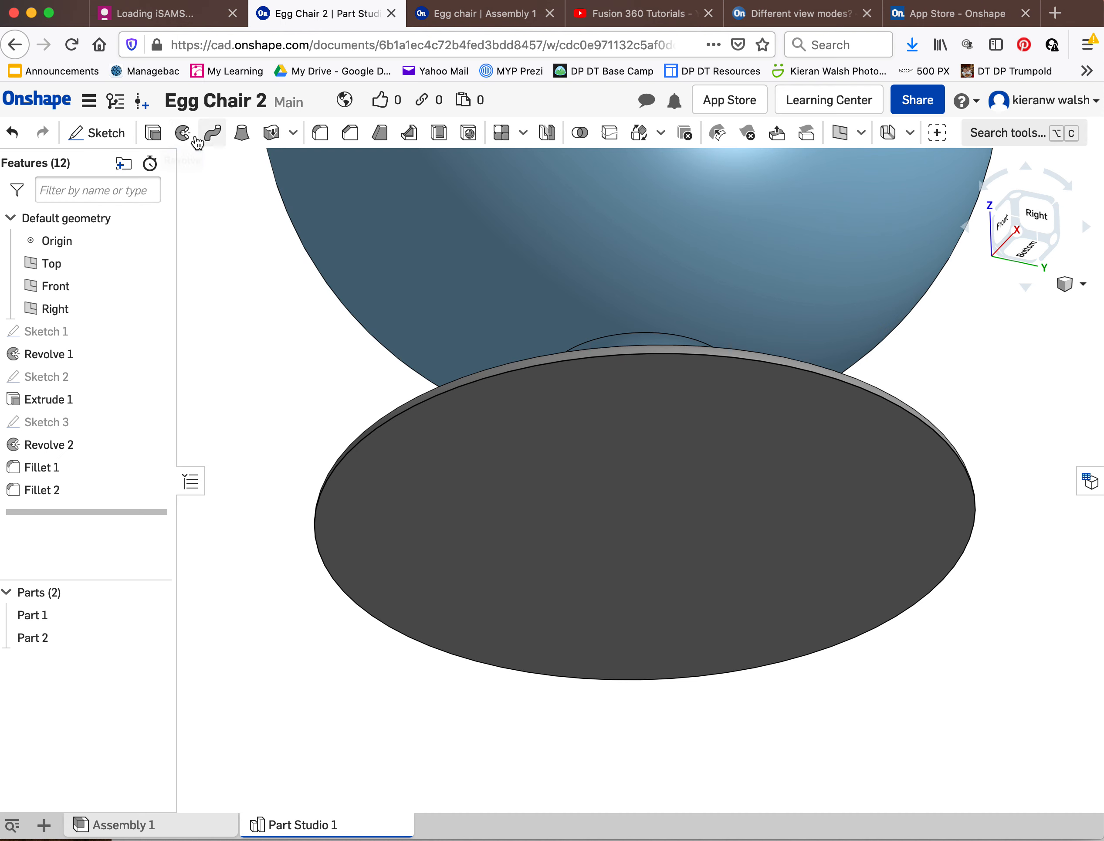
pyautogui.click(439, 142)
pyautogui.click(612, 422)
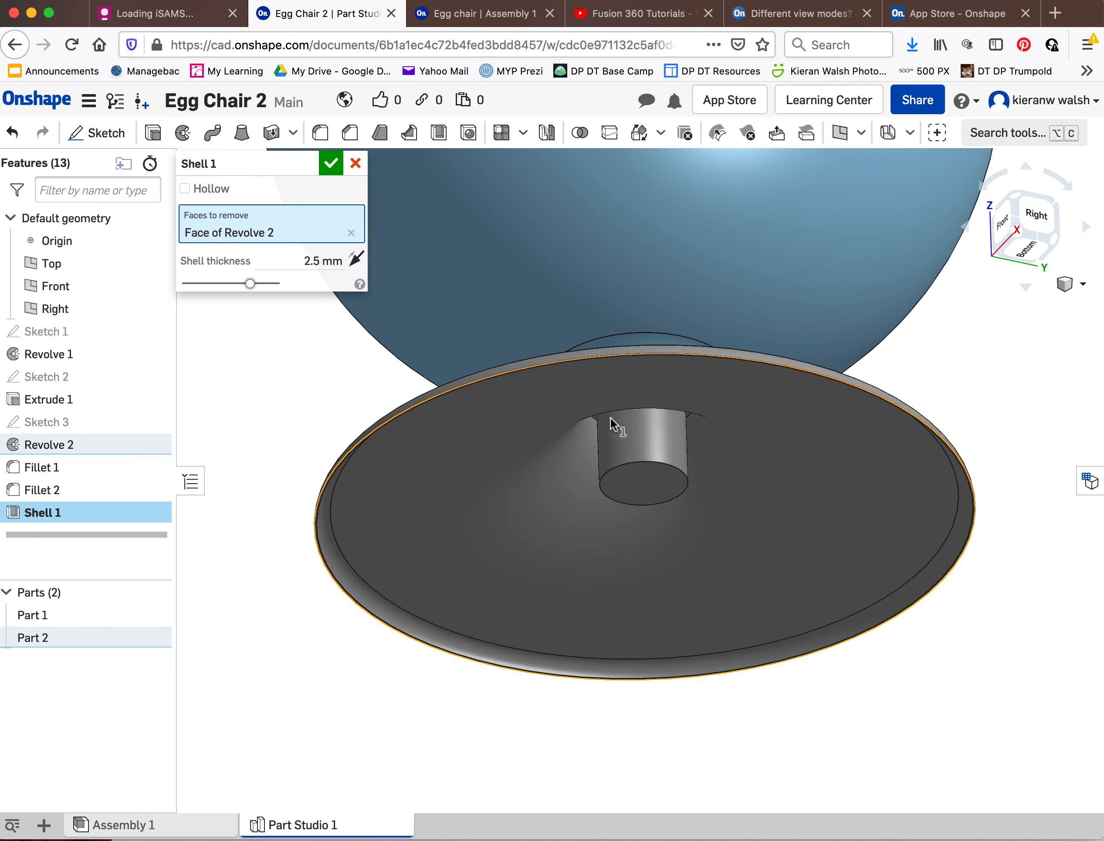
pyautogui.click(293, 259)
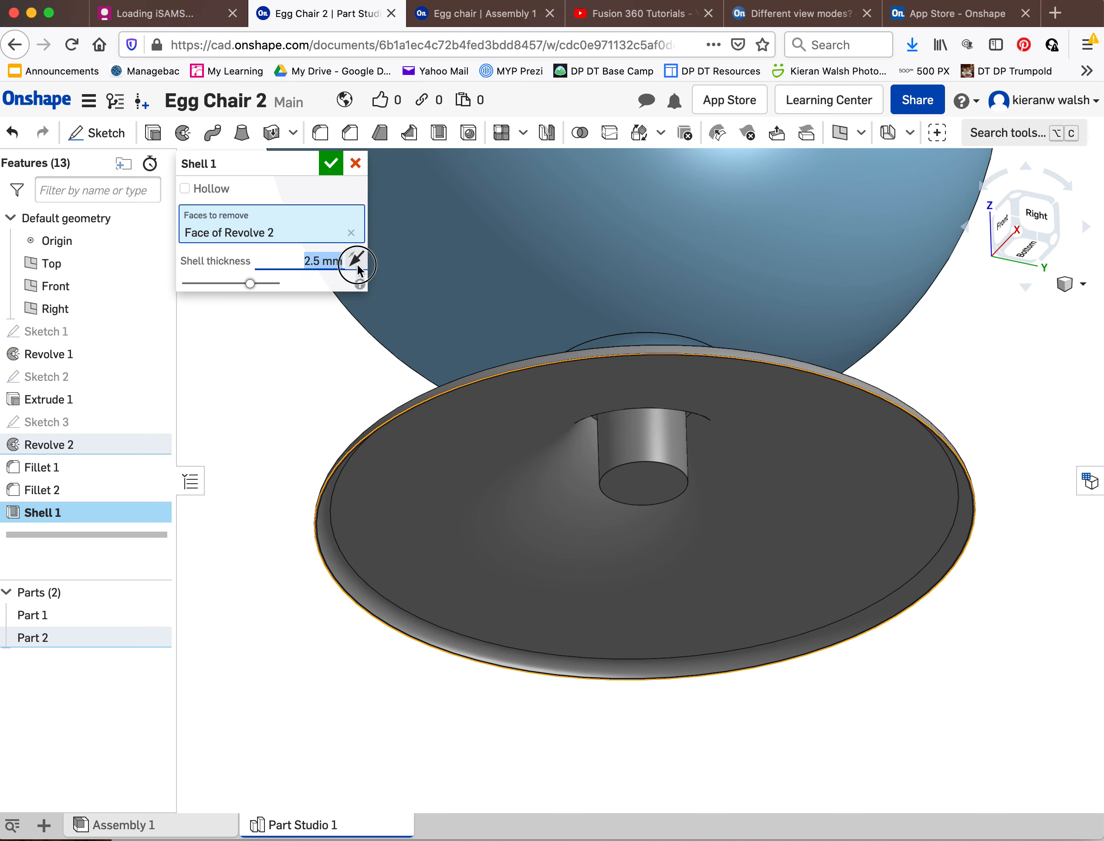
pyautogui.write('10')
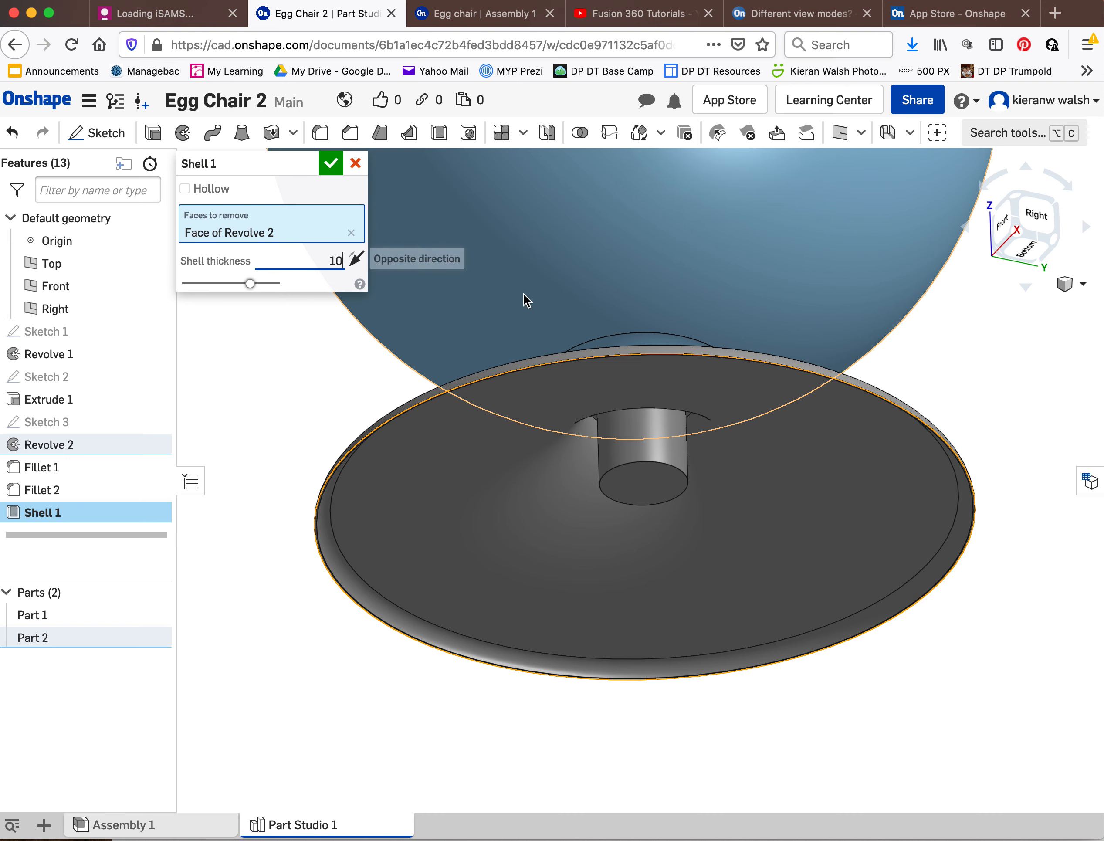
pyautogui.moveTo(566, 449); pyautogui.dragTo(614, 487, button='right')
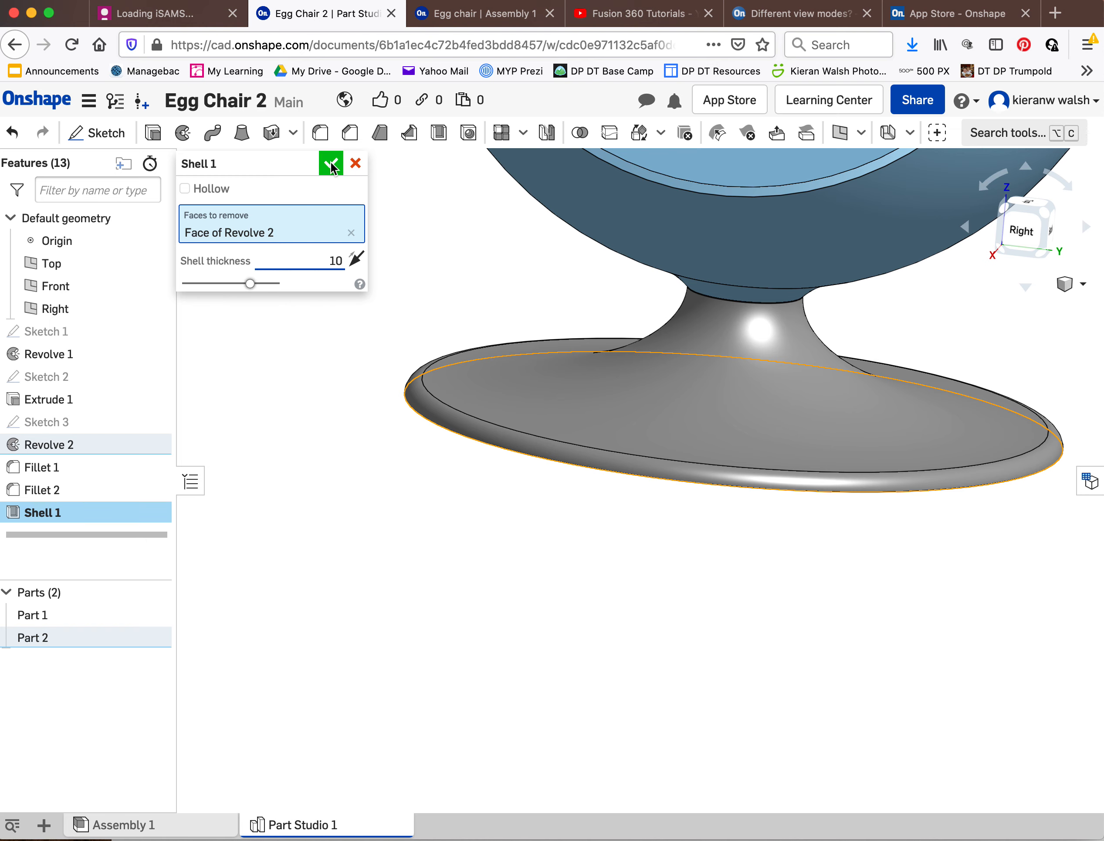
pyautogui.scroll(-5, 584, 390)
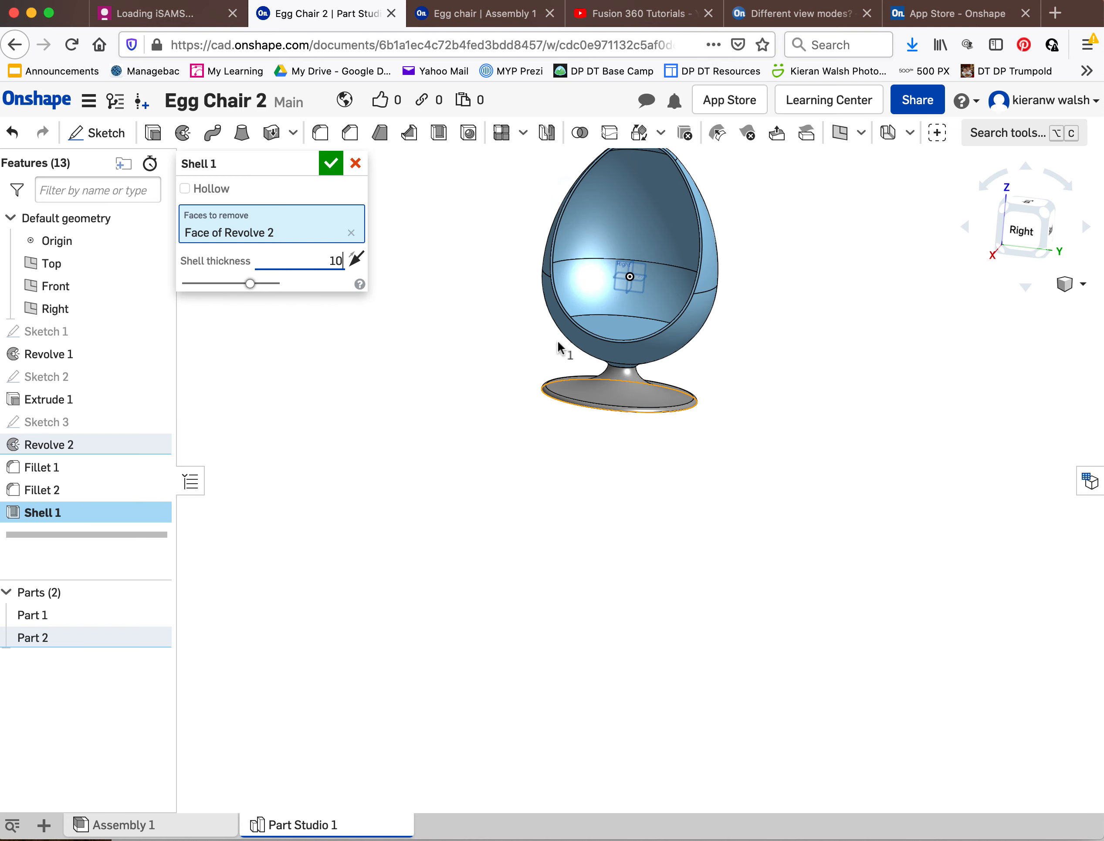
pyautogui.click(332, 163)
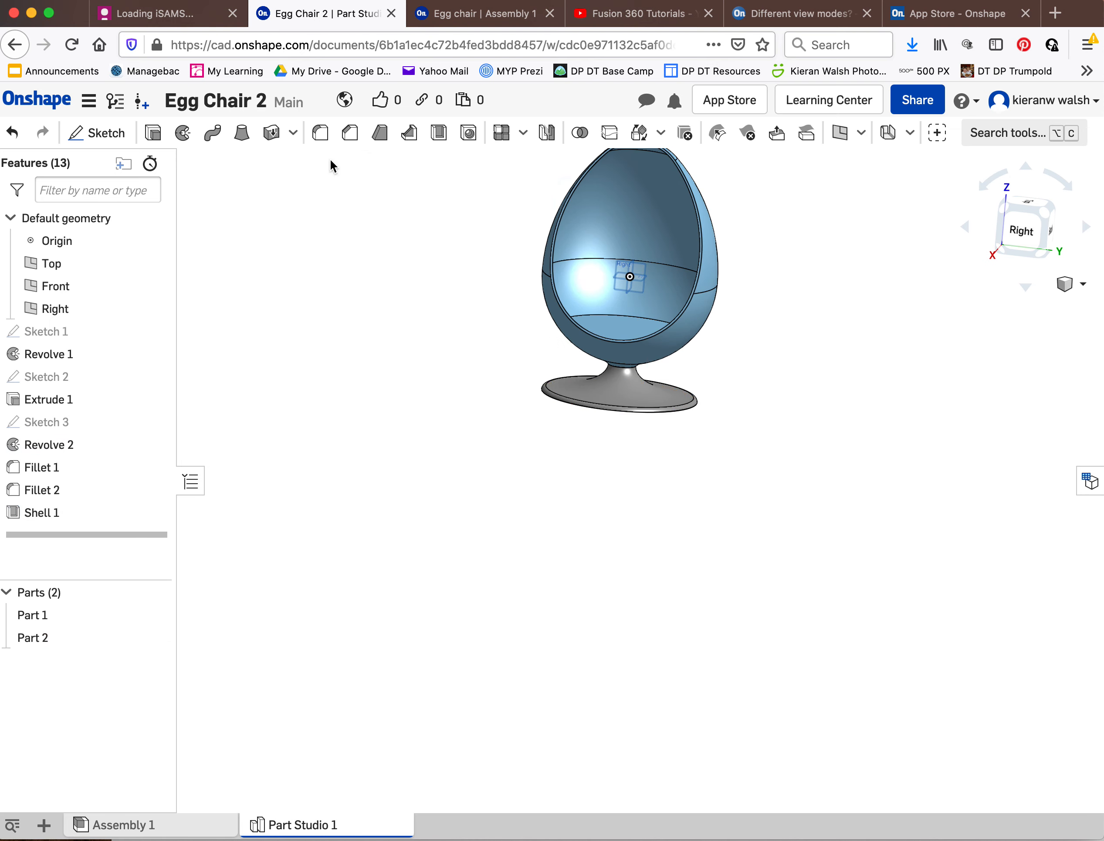
pyautogui.moveTo(557, 329); pyautogui.dragTo(545, 376, button='right')
pyautogui.scroll(3, 676, 358)
pyautogui.moveTo(652, 359); pyautogui.dragTo(634, 360, button='right')
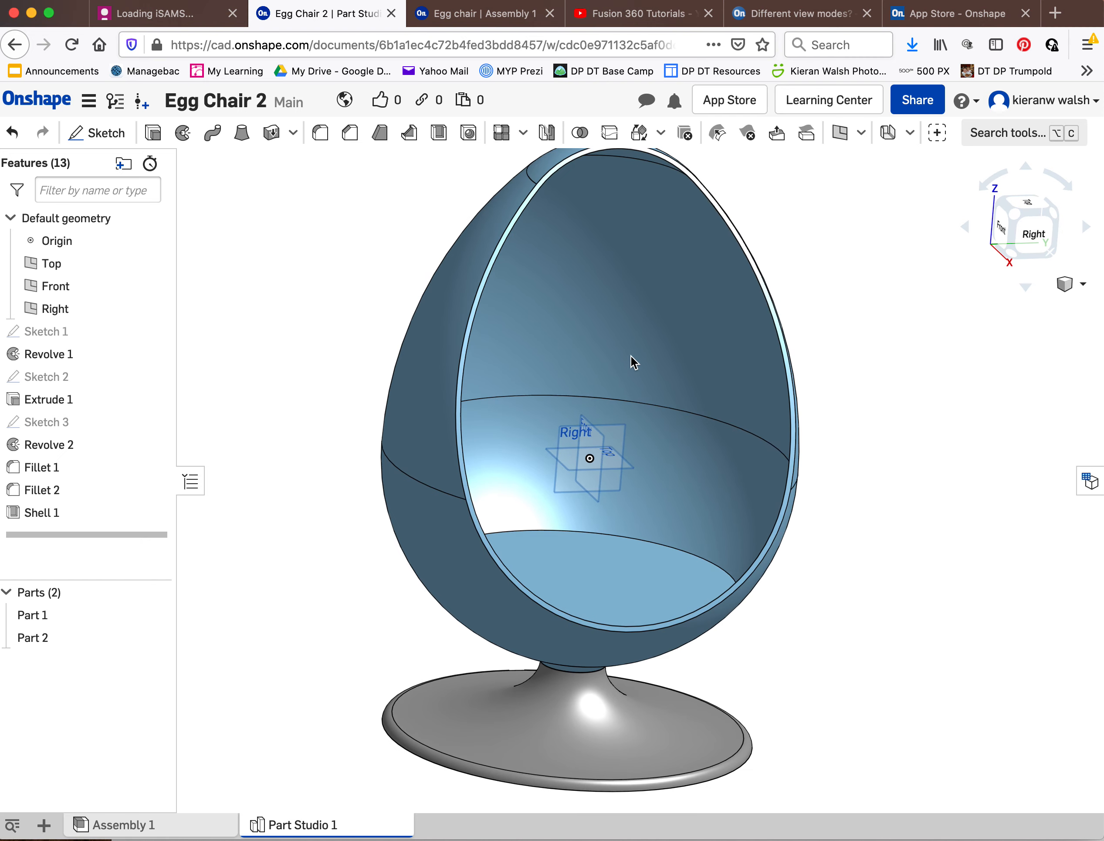
pyautogui.scroll(-2, 599, 376)
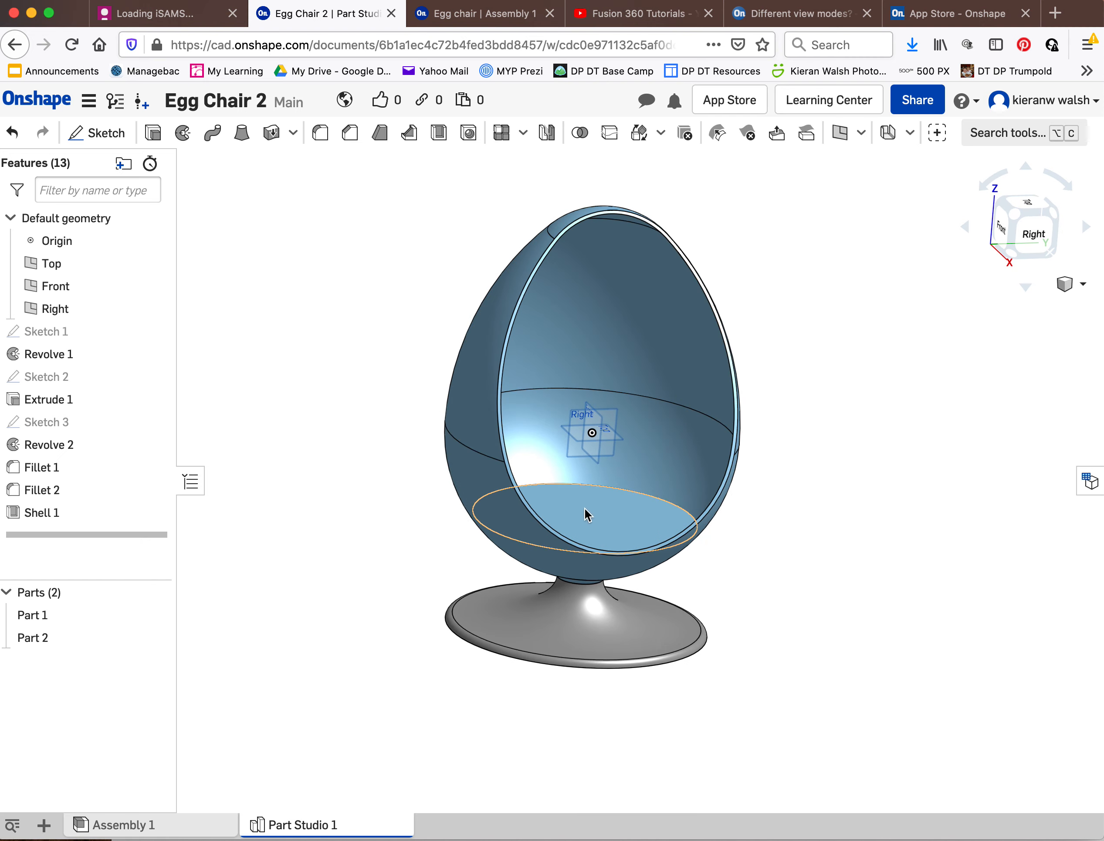
# - Check the two separate parts and review the base's Revolve settings, including its New solid option
pyautogui.click(51, 615)
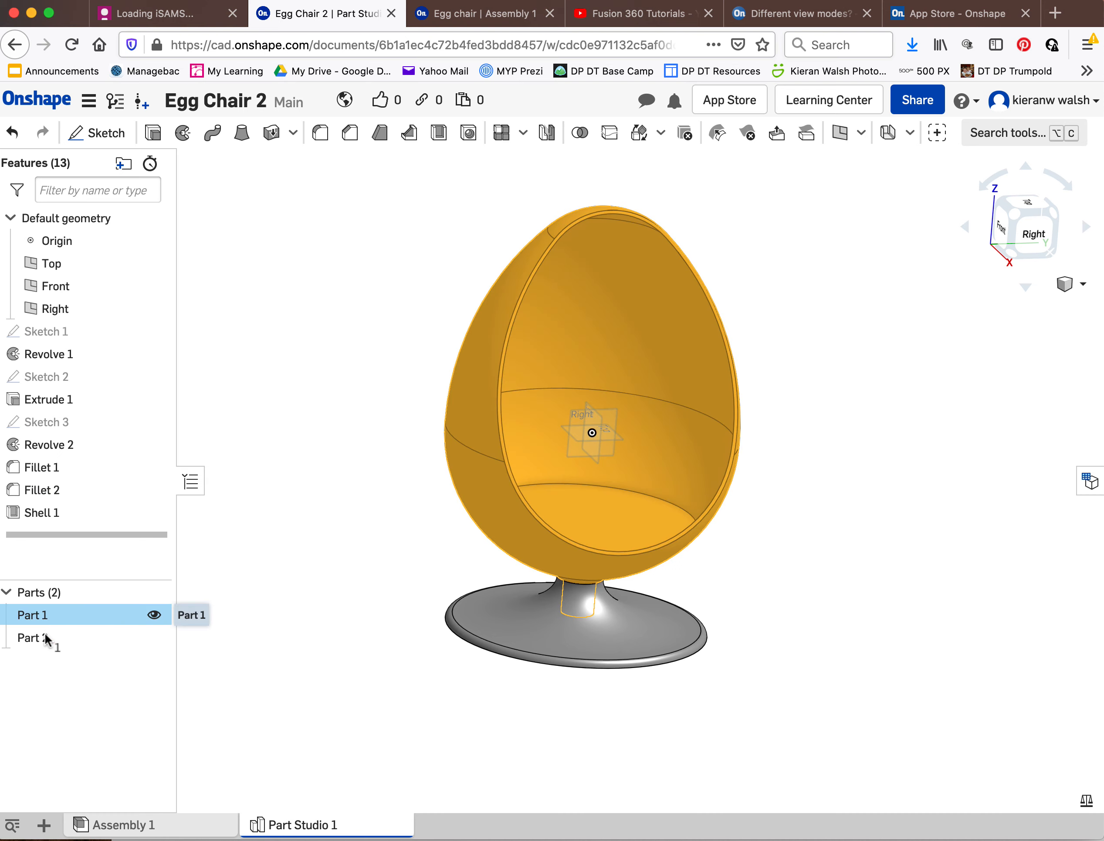
pyautogui.keyDown('shift'); pyautogui.click(45, 639); pyautogui.keyUp('shift')
pyautogui.click(38, 617)
pyautogui.click(28, 640)
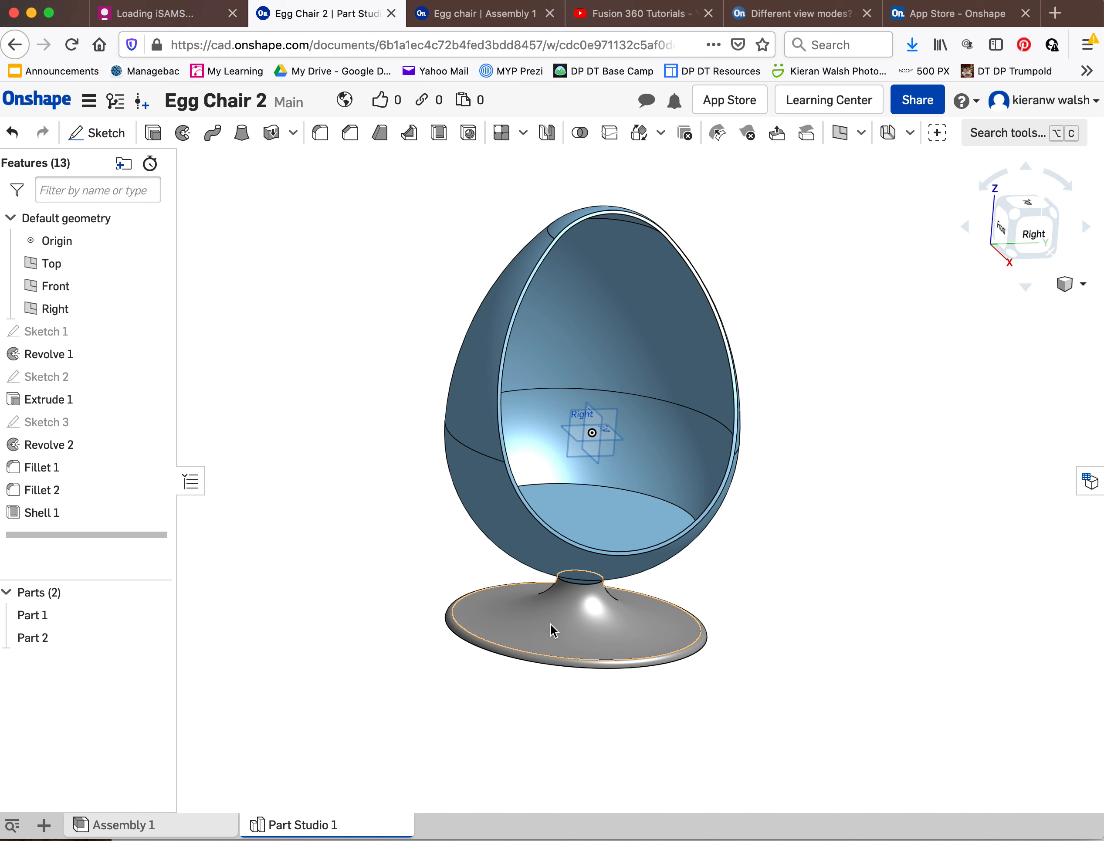
pyautogui.rightClick(47, 444)
pyautogui.click(79, 477)
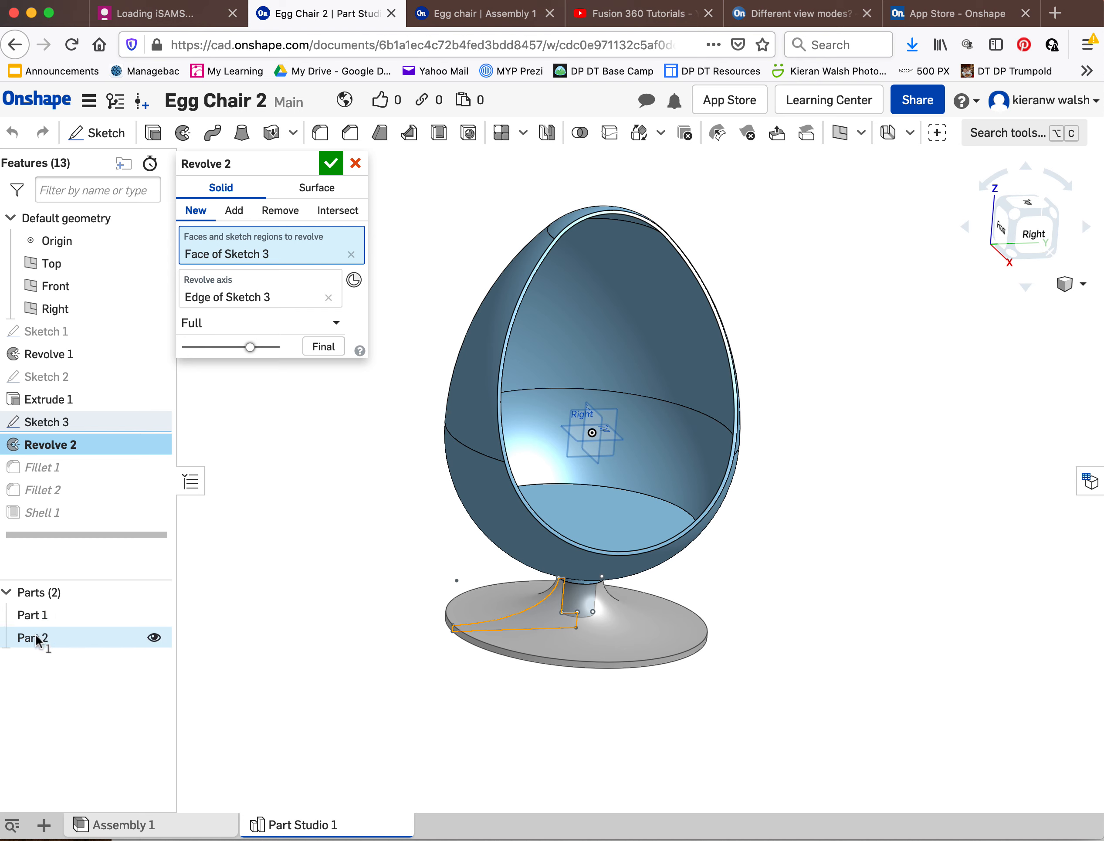
pyautogui.click(331, 162)
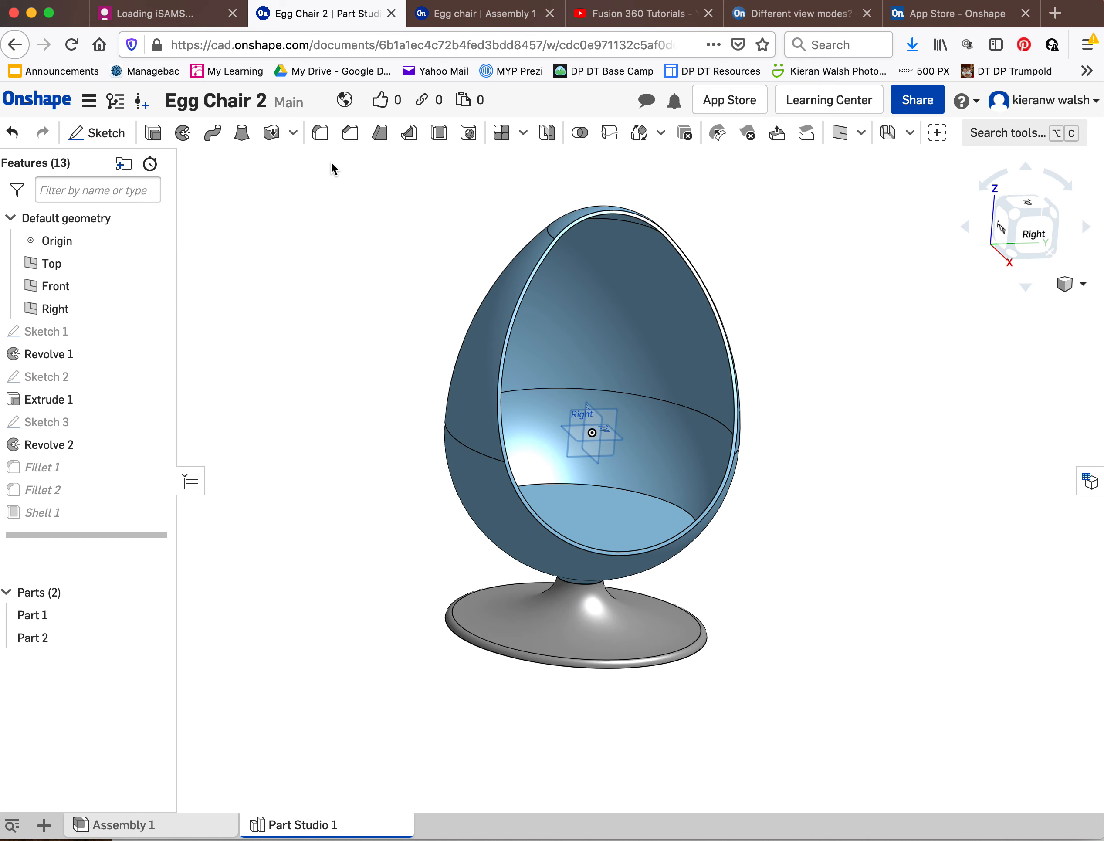
# - Start an upward extrusion of the flat circular floor inside the egg, pulled to about 59 mm deep
pyautogui.moveTo(516, 505); pyautogui.dragTo(493, 352, button='right')
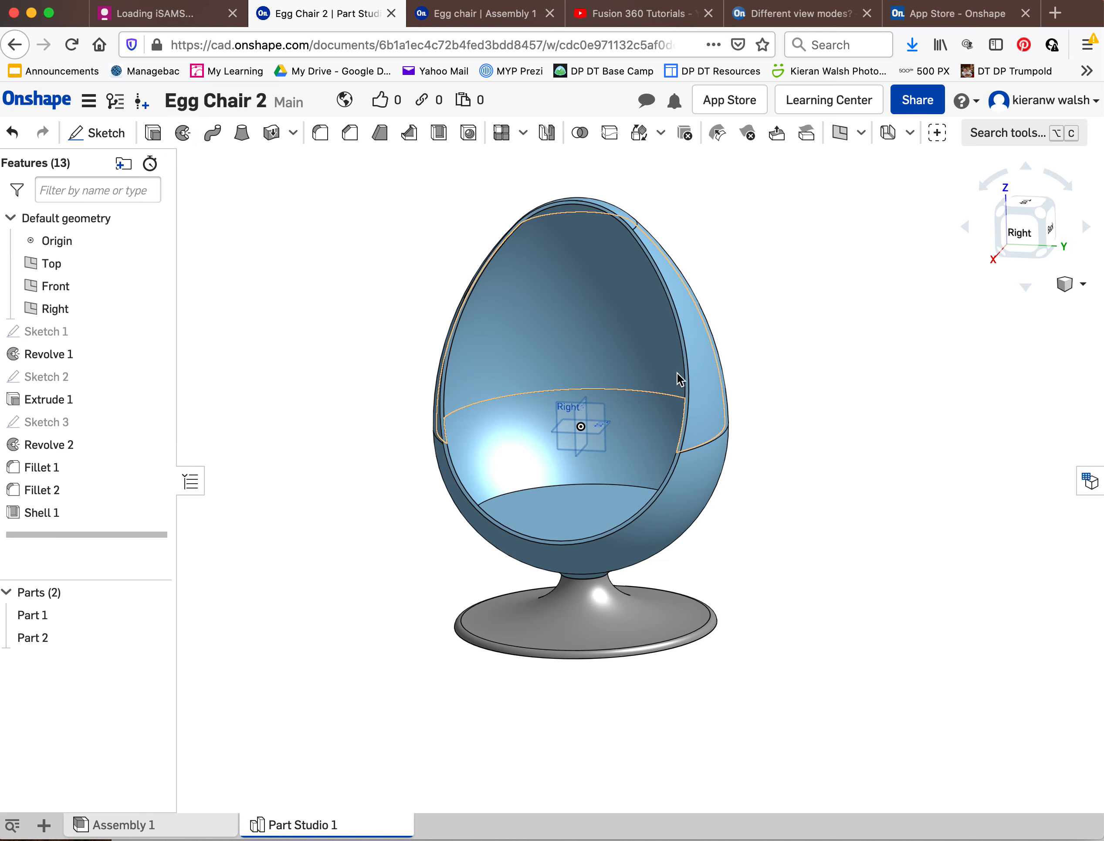
pyautogui.moveTo(679, 379); pyautogui.dragTo(584, 412, button='right')
pyautogui.scroll(5, 632, 498)
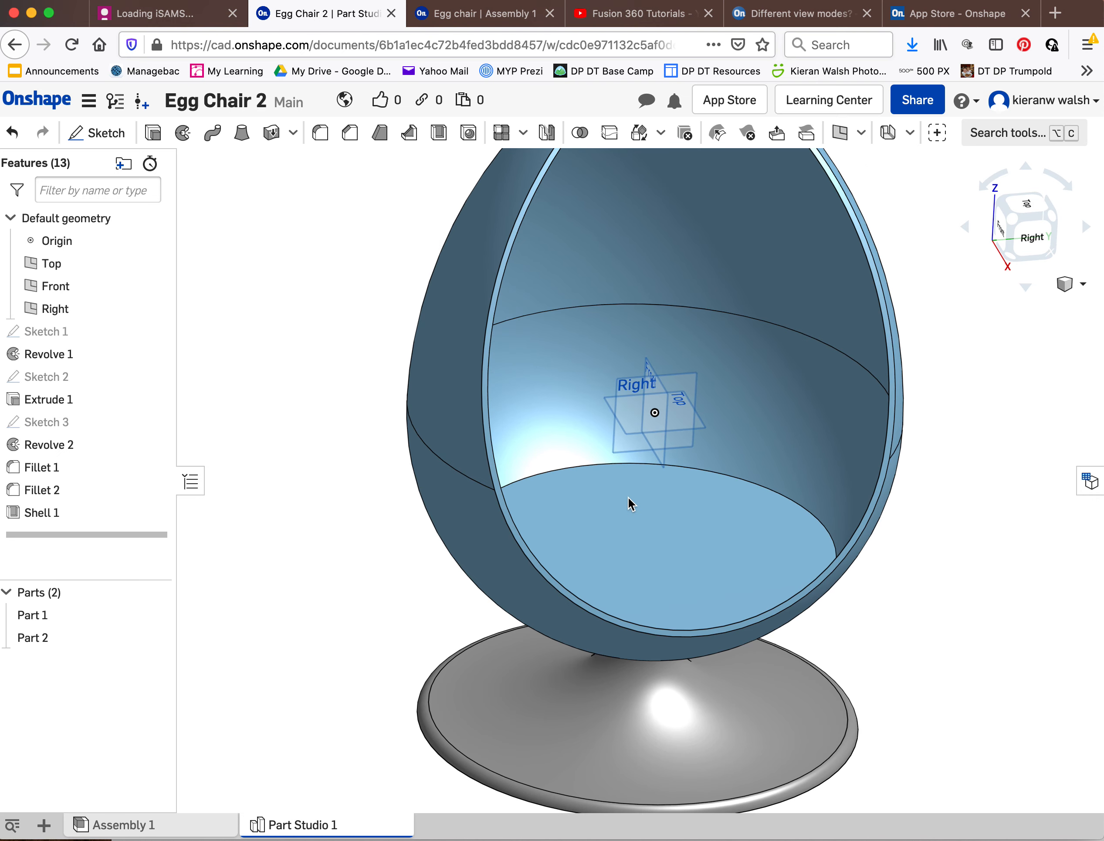
pyautogui.scroll(-5, 630, 501)
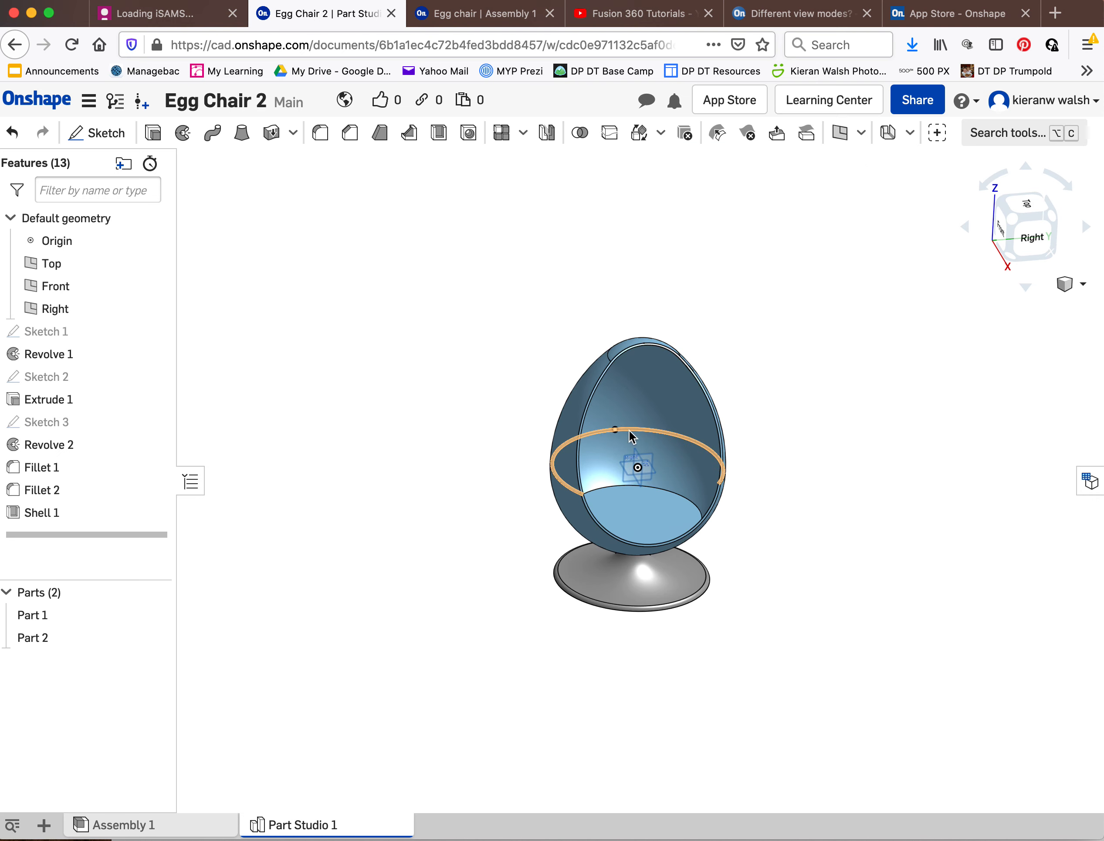
pyautogui.moveTo(629, 430); pyautogui.dragTo(663, 453, button='right')
pyautogui.scroll(3, 526, 503)
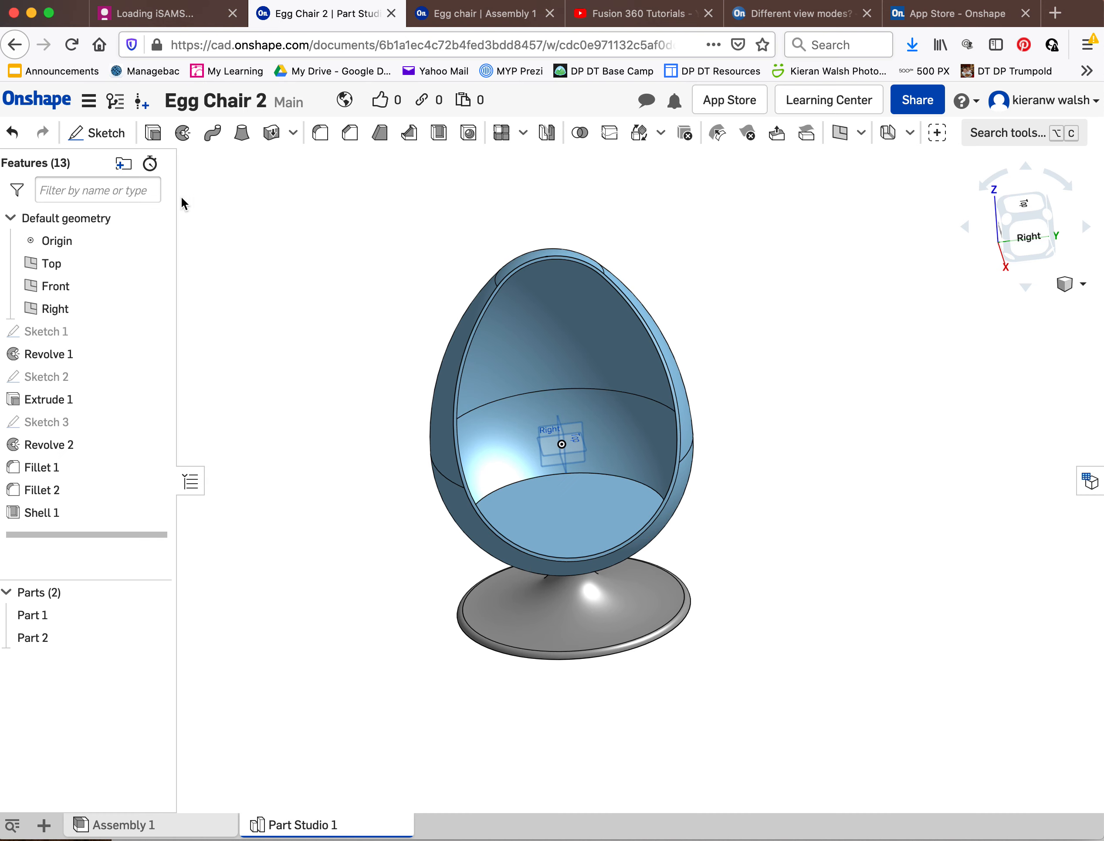
pyautogui.click(154, 136)
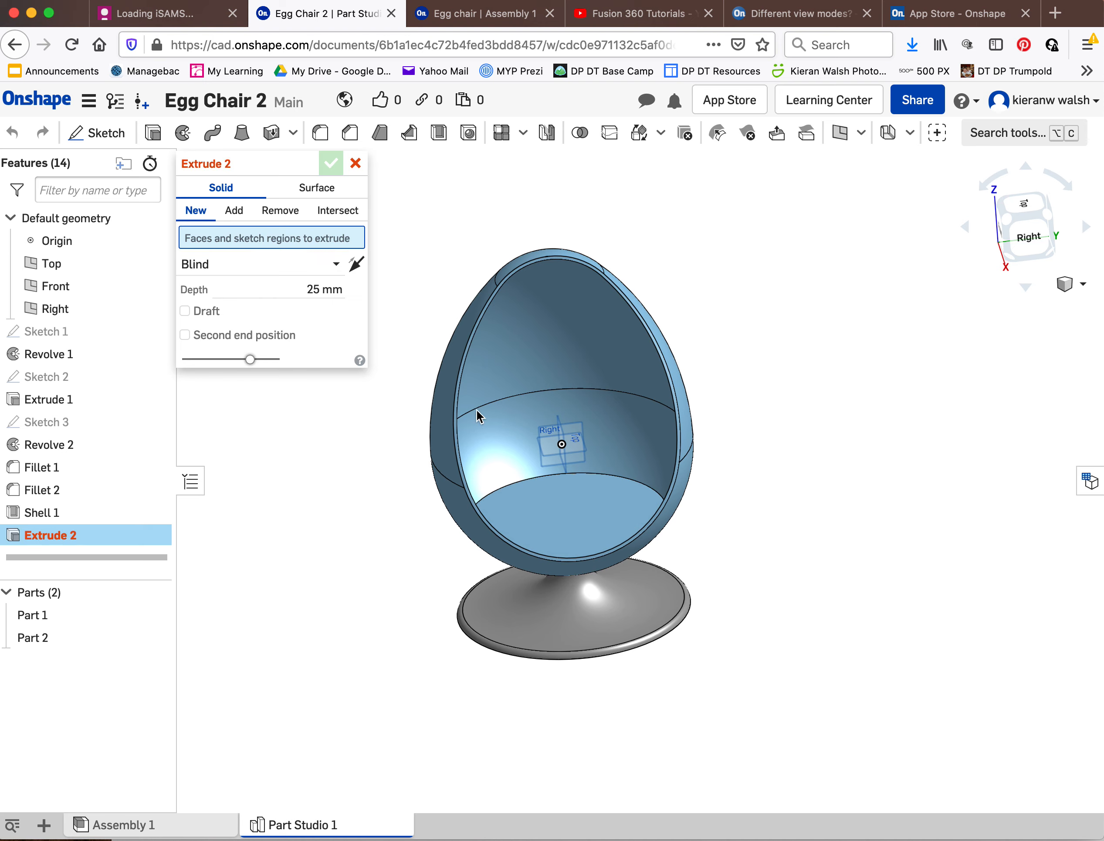
pyautogui.click(546, 496)
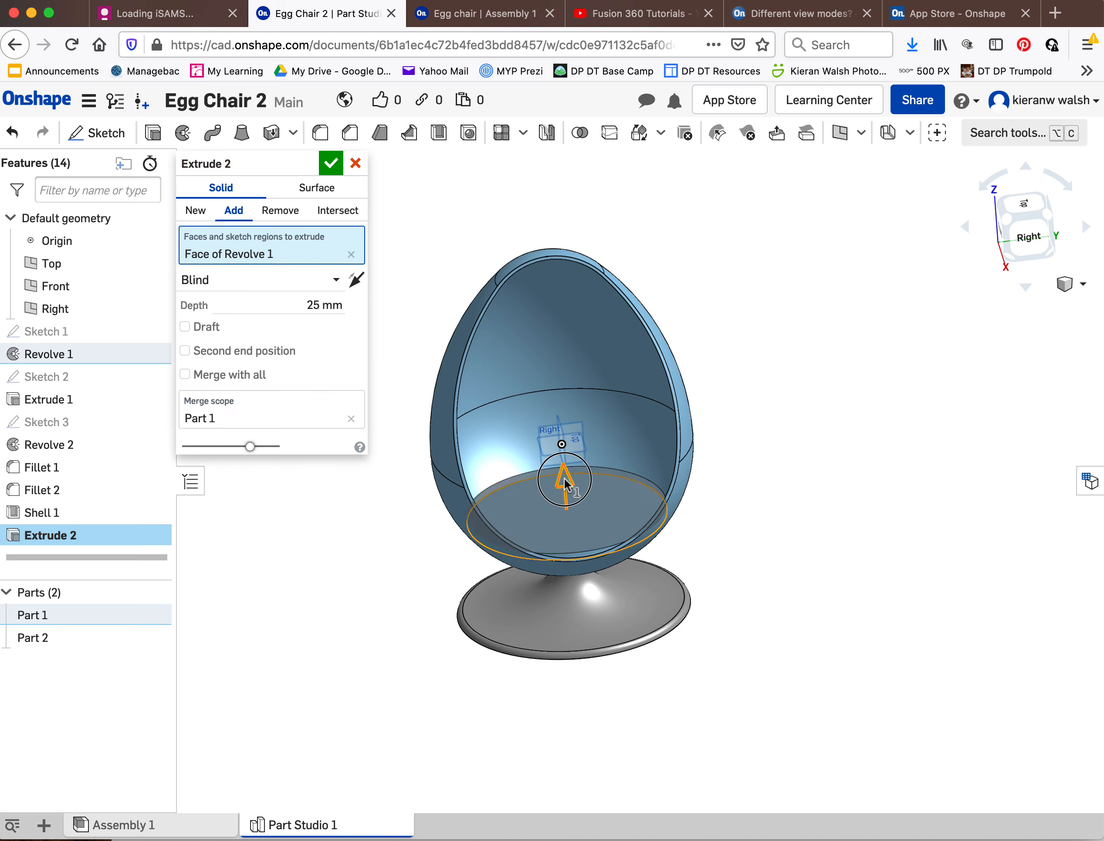
pyautogui.moveTo(564, 479); pyautogui.dragTo(561, 468)
# - Set the seat cushion extrusion's depth to 60 mm and create it as a new separate part
pyautogui.moveTo(546, 461); pyautogui.dragTo(612, 448, button='right')
pyautogui.scroll(5, 679, 470)
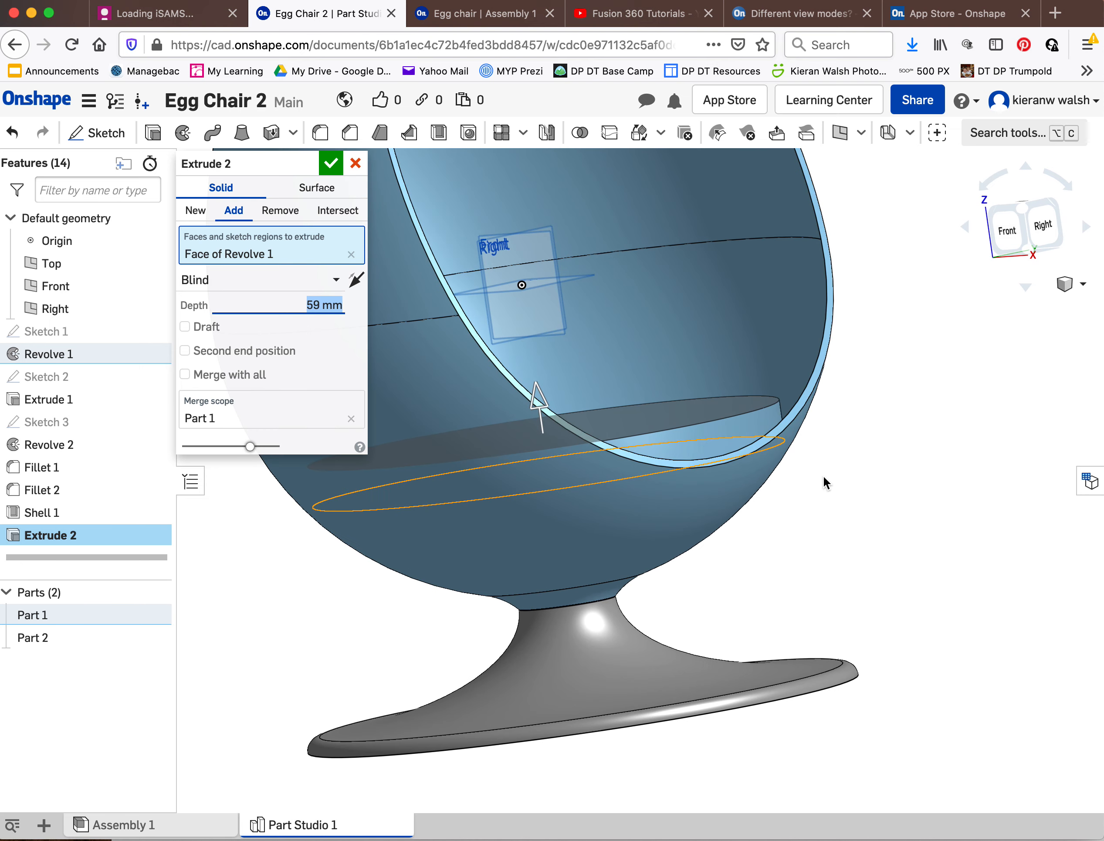
pyautogui.moveTo(874, 549); pyautogui.dragTo(927, 544, button='right')
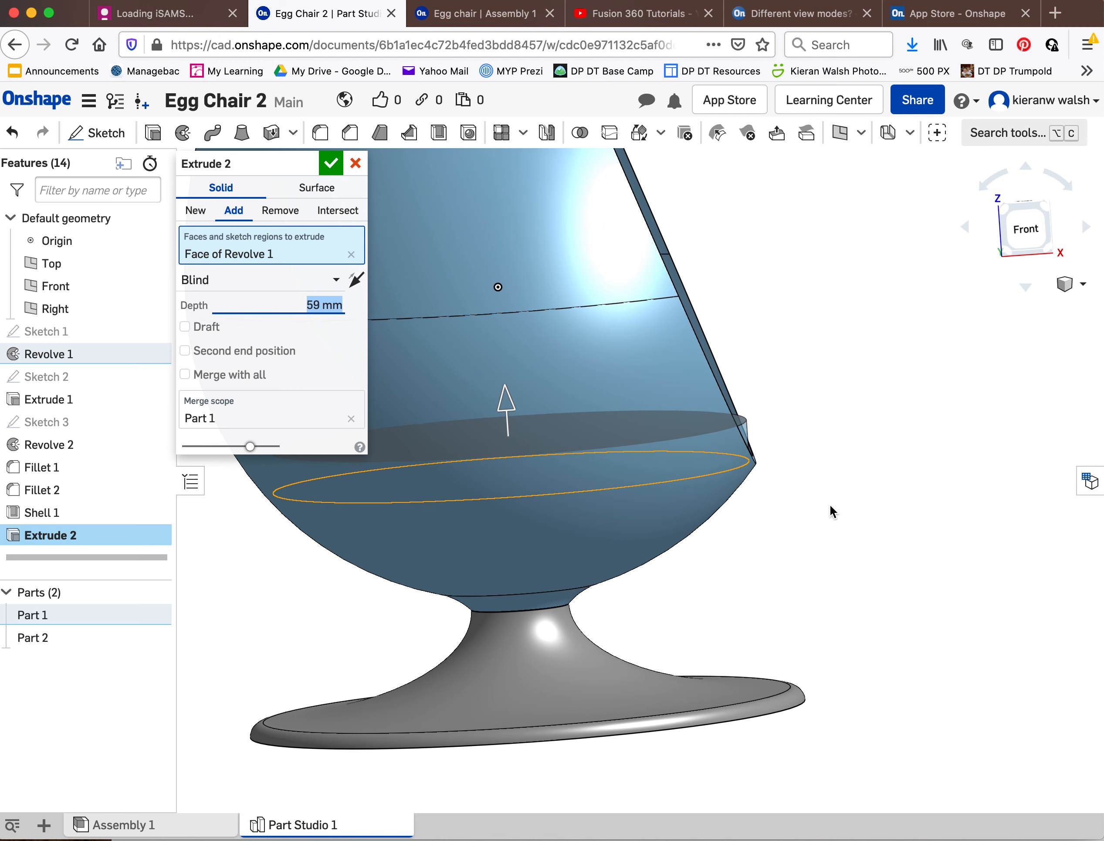
pyautogui.moveTo(829, 503); pyautogui.dragTo(790, 445, button='right')
pyautogui.scroll(-3, 794, 445)
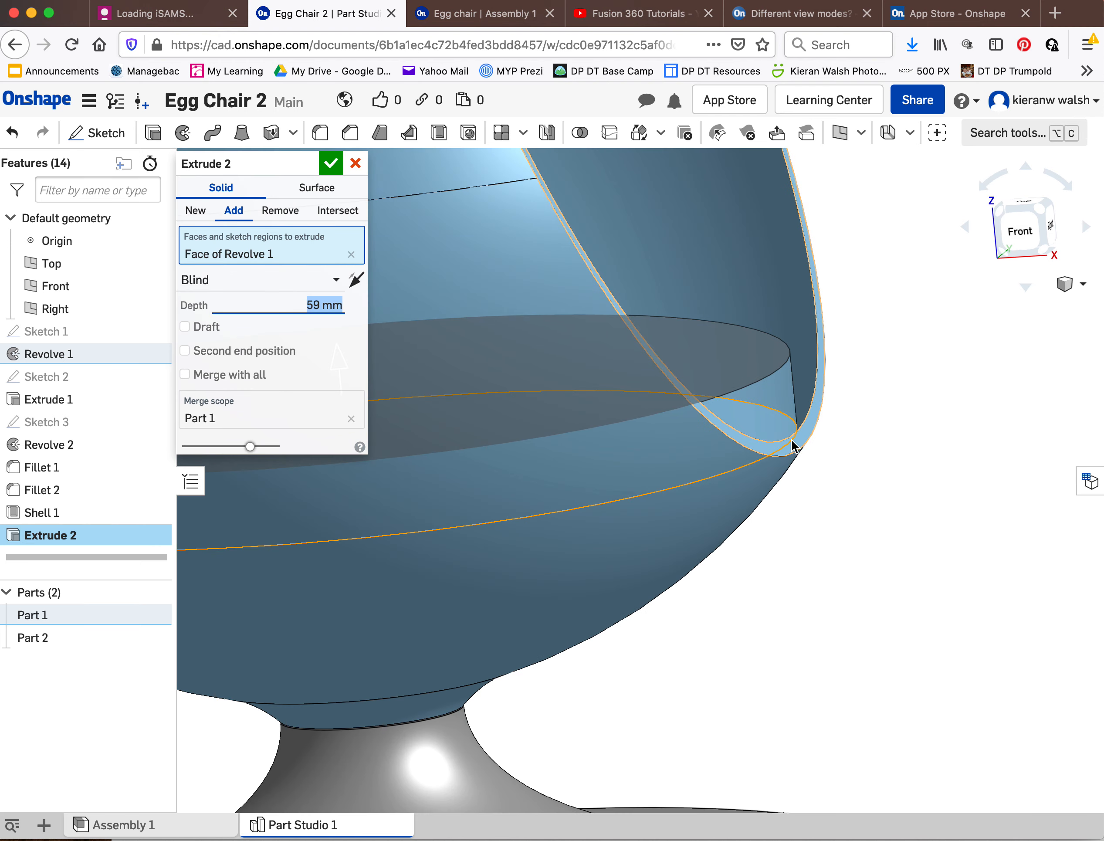
pyautogui.moveTo(832, 406); pyautogui.dragTo(818, 464, button='right')
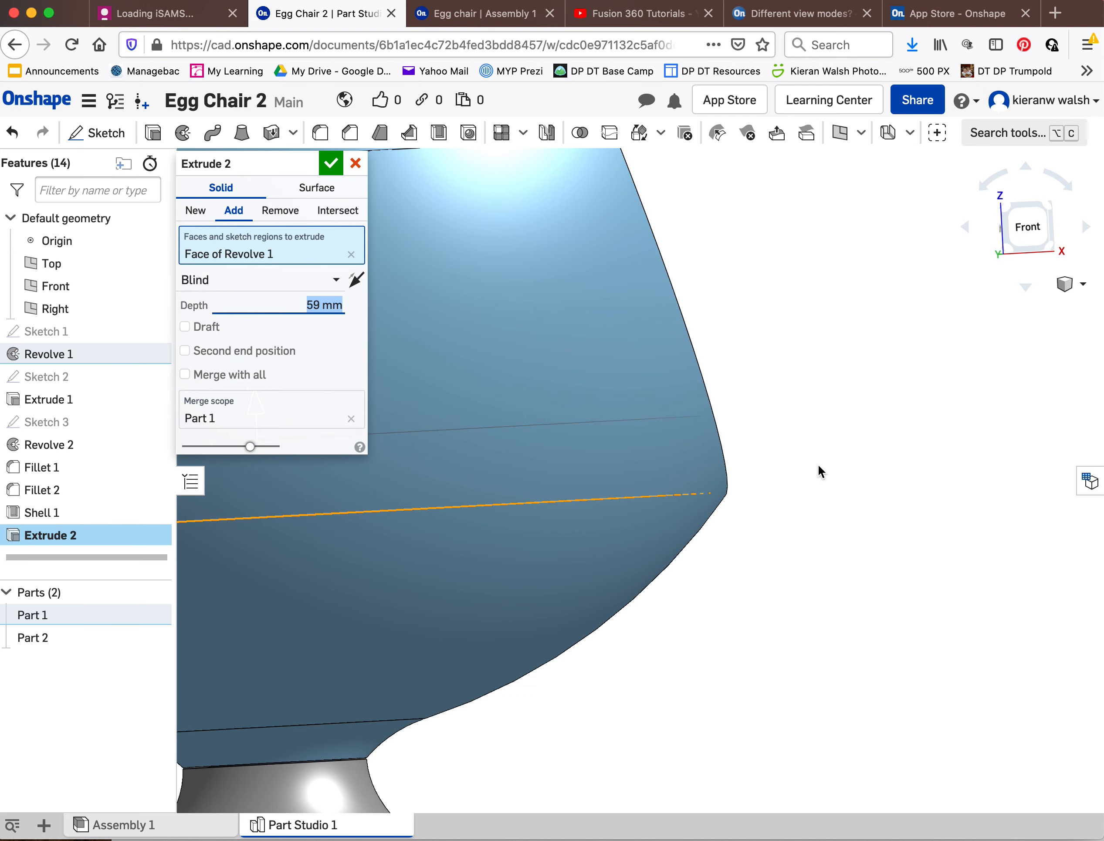
pyautogui.moveTo(694, 450); pyautogui.dragTo(691, 455, button='right')
pyautogui.scroll(5, 687, 460)
pyautogui.moveTo(794, 443); pyautogui.dragTo(670, 507, button='right')
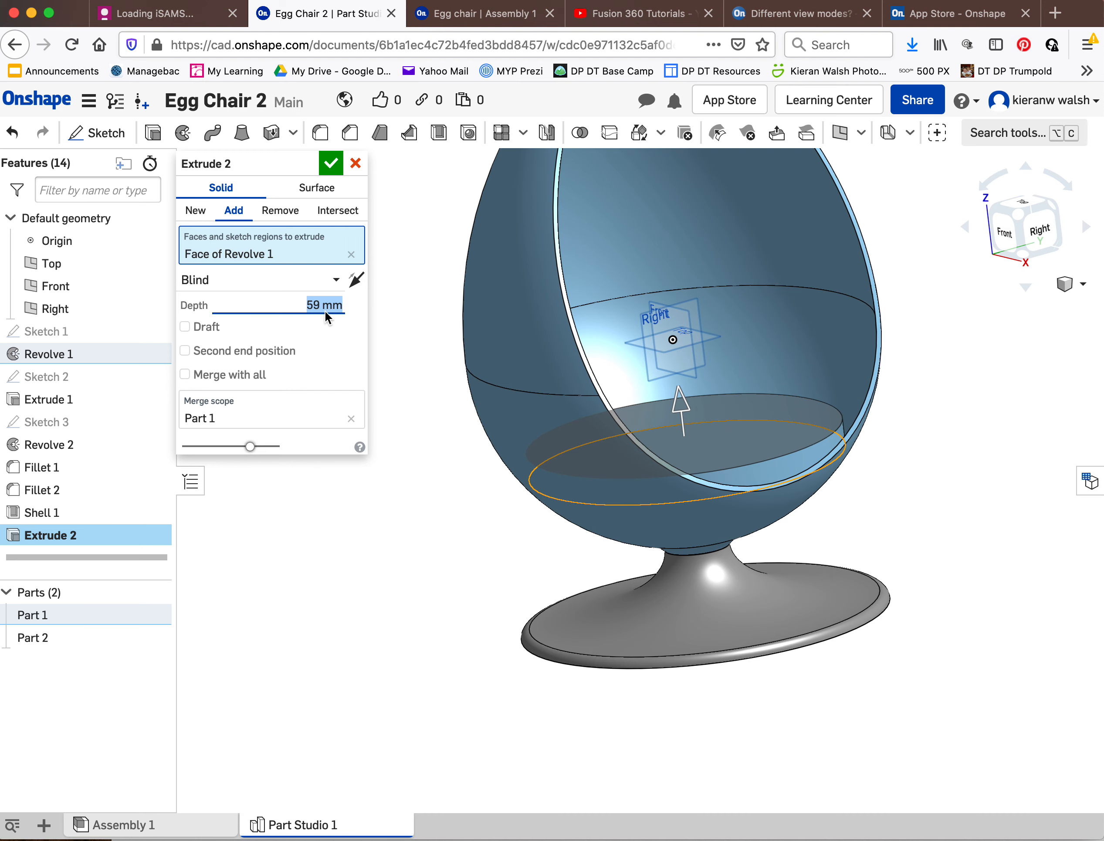
pyautogui.write('60')
pyautogui.click(204, 212)
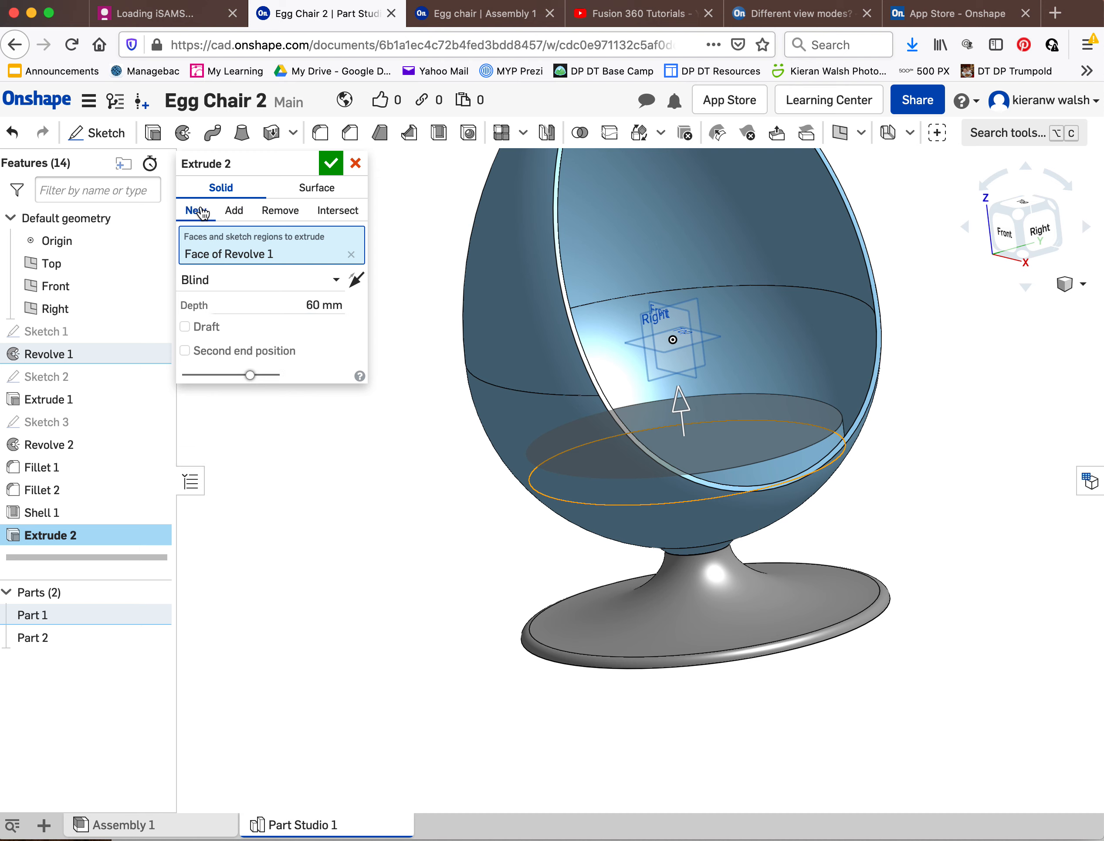
pyautogui.click(331, 167)
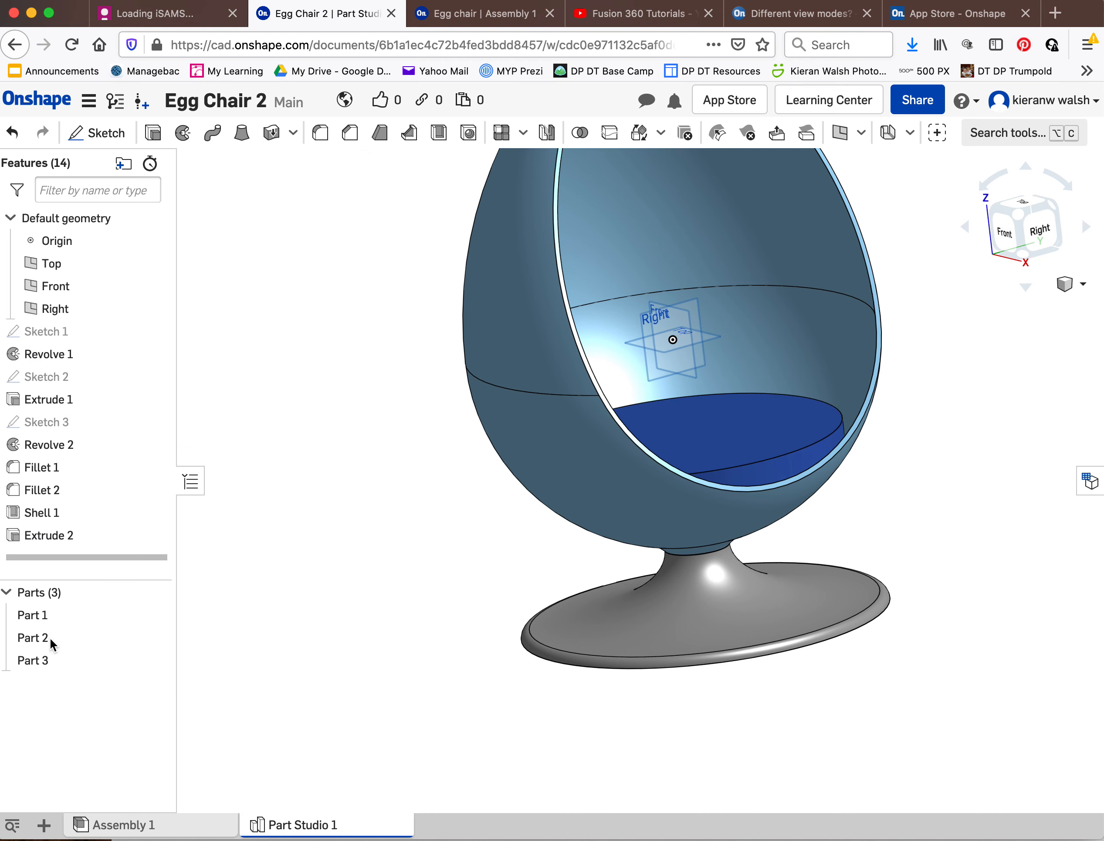
pyautogui.click(42, 663)
pyautogui.click(374, 569)
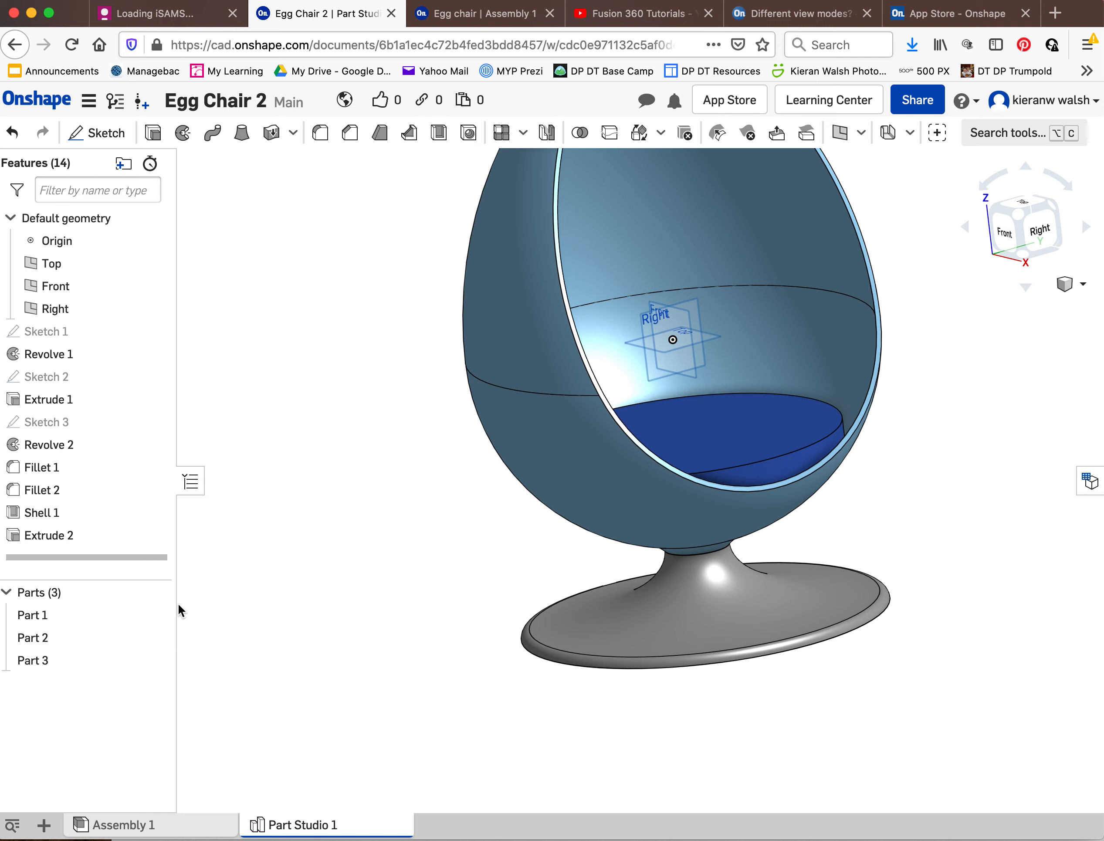
# - Fillet the upper and lower circular edges of the seat cushion with a 30 mm radius
pyautogui.moveTo(342, 533); pyautogui.dragTo(431, 550, button='right')
pyautogui.scroll(5, 542, 441)
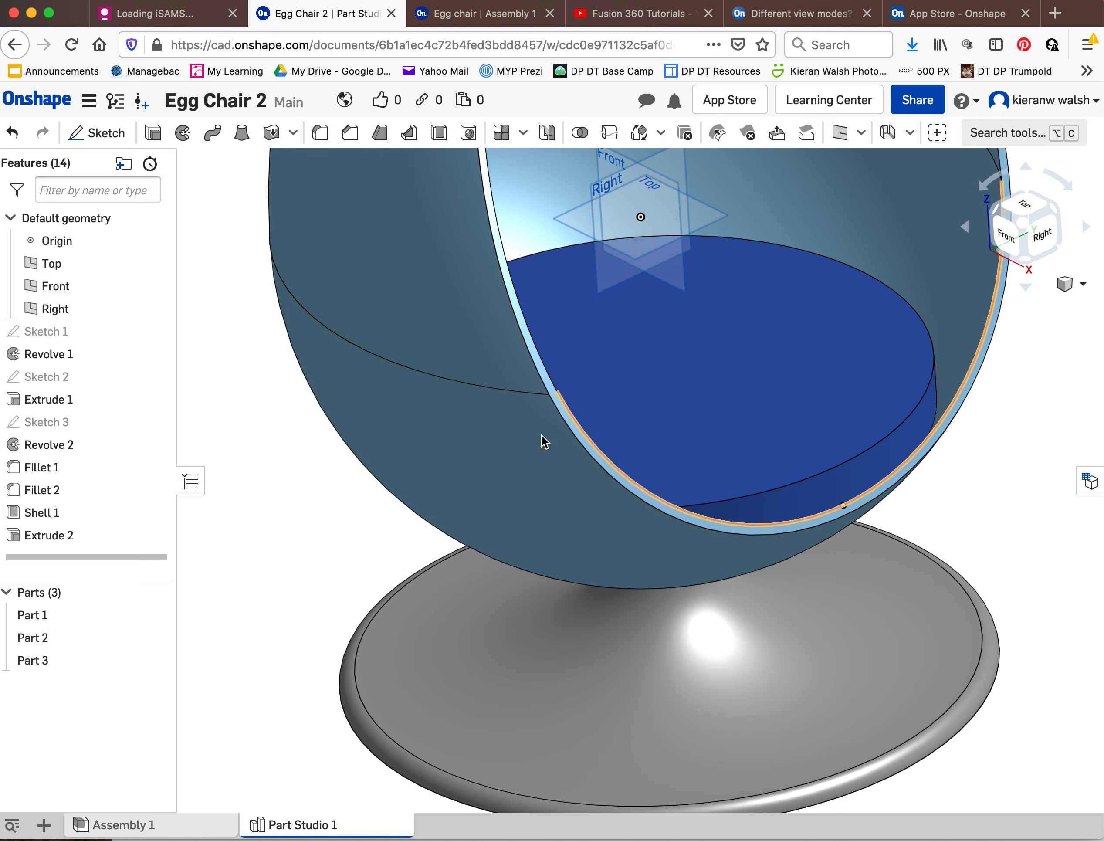
pyautogui.click(319, 132)
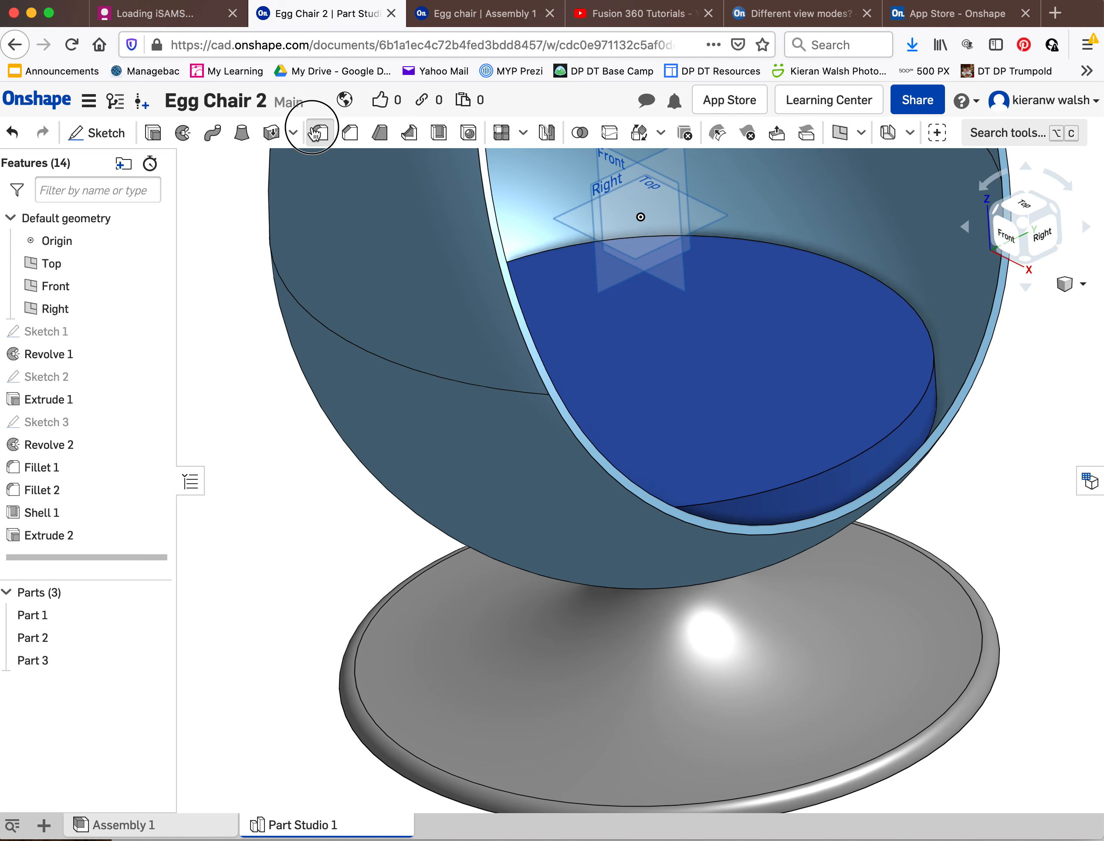
pyautogui.click(816, 476)
pyautogui.moveTo(796, 530); pyautogui.dragTo(826, 522, button='right')
pyautogui.click(901, 433)
pyautogui.click(338, 303)
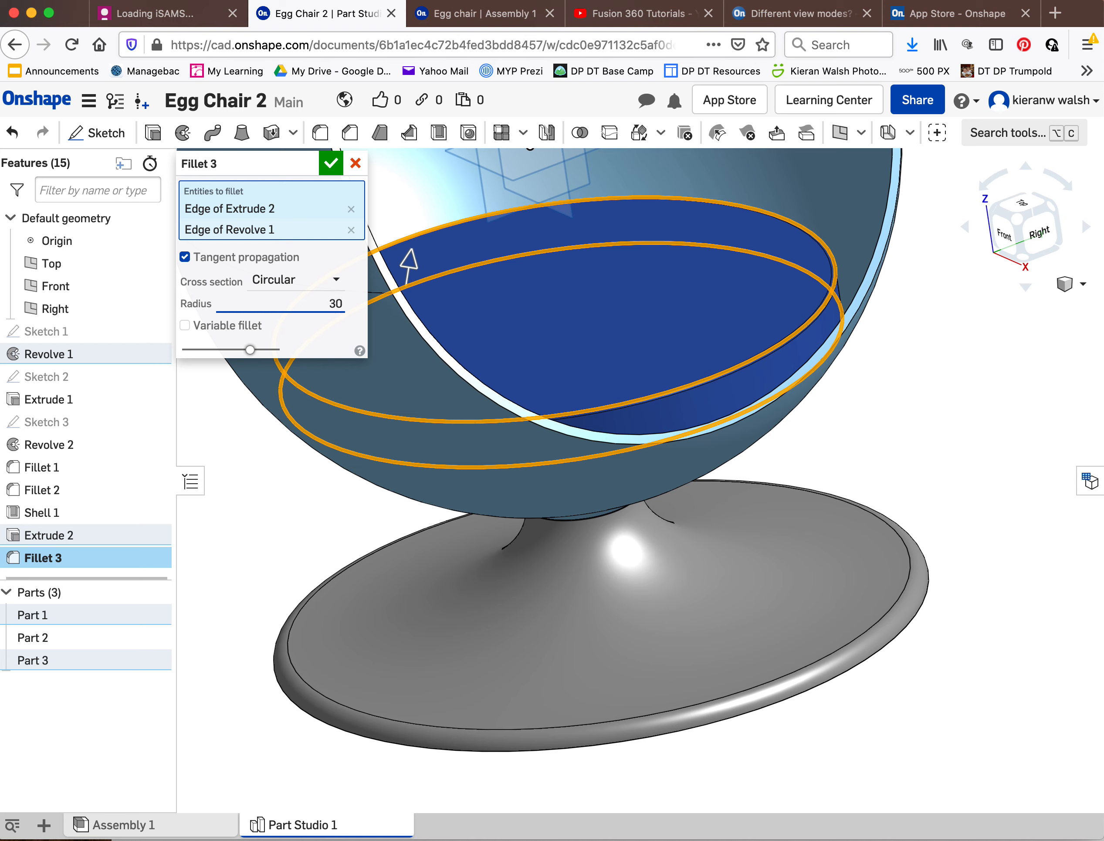
pyautogui.click(914, 413)
pyautogui.click(330, 163)
# - Start a 5 mm fillet on the outer and inner rim edges along one upper side of the egg's opening
pyautogui.moveTo(824, 504); pyautogui.dragTo(856, 532, button='right')
pyautogui.scroll(-5, 824, 532)
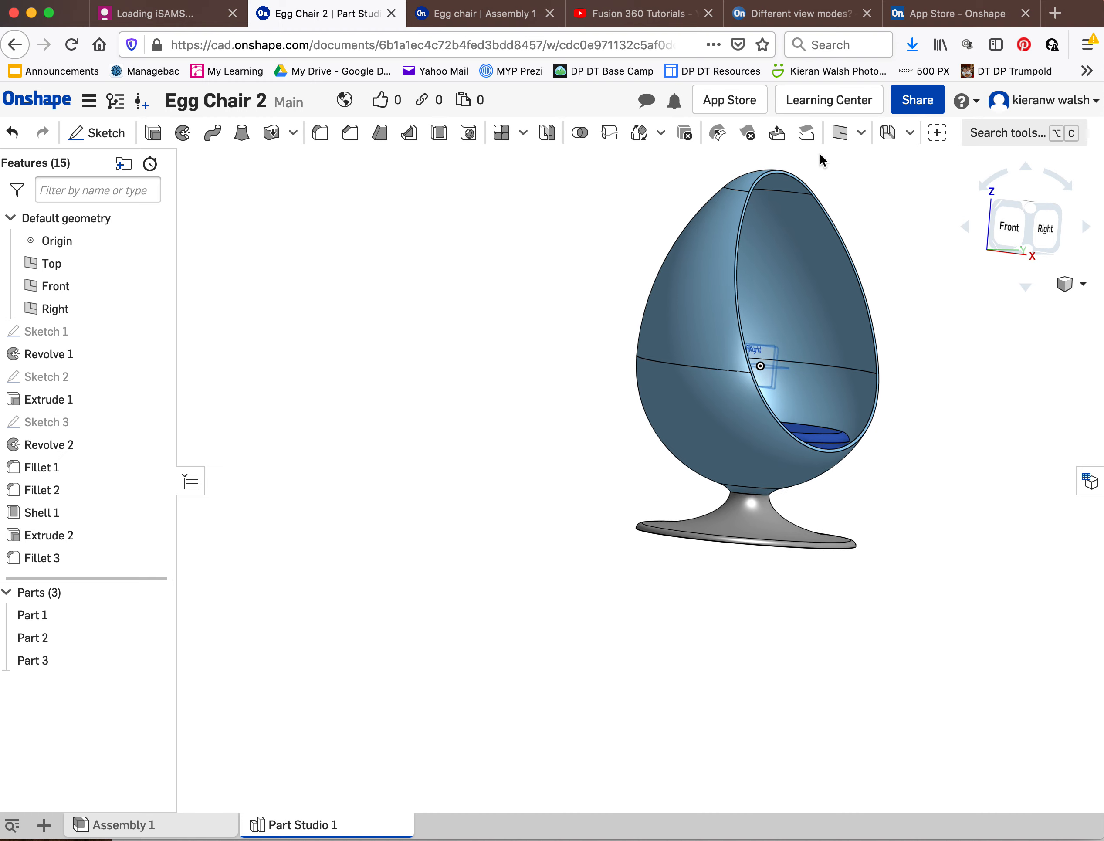
pyautogui.scroll(5, 820, 152)
pyautogui.moveTo(760, 340); pyautogui.dragTo(734, 328, button='right')
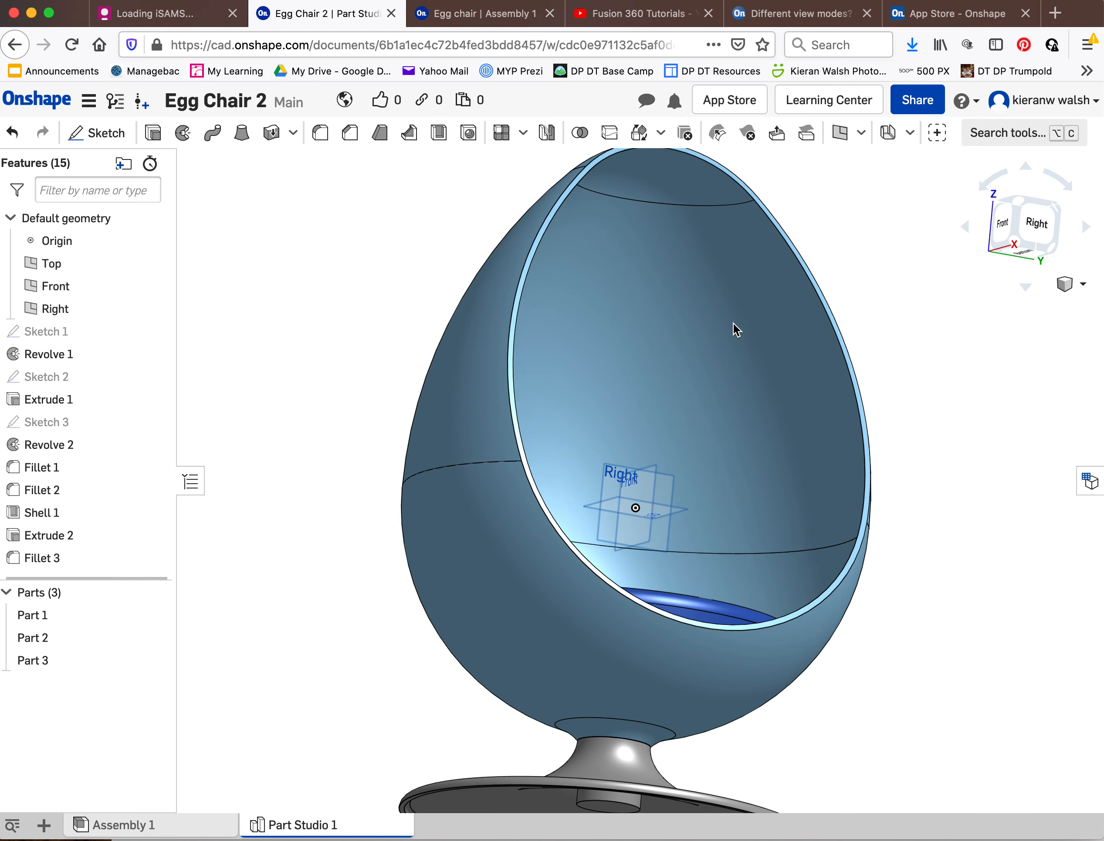
pyautogui.scroll(5, 526, 360)
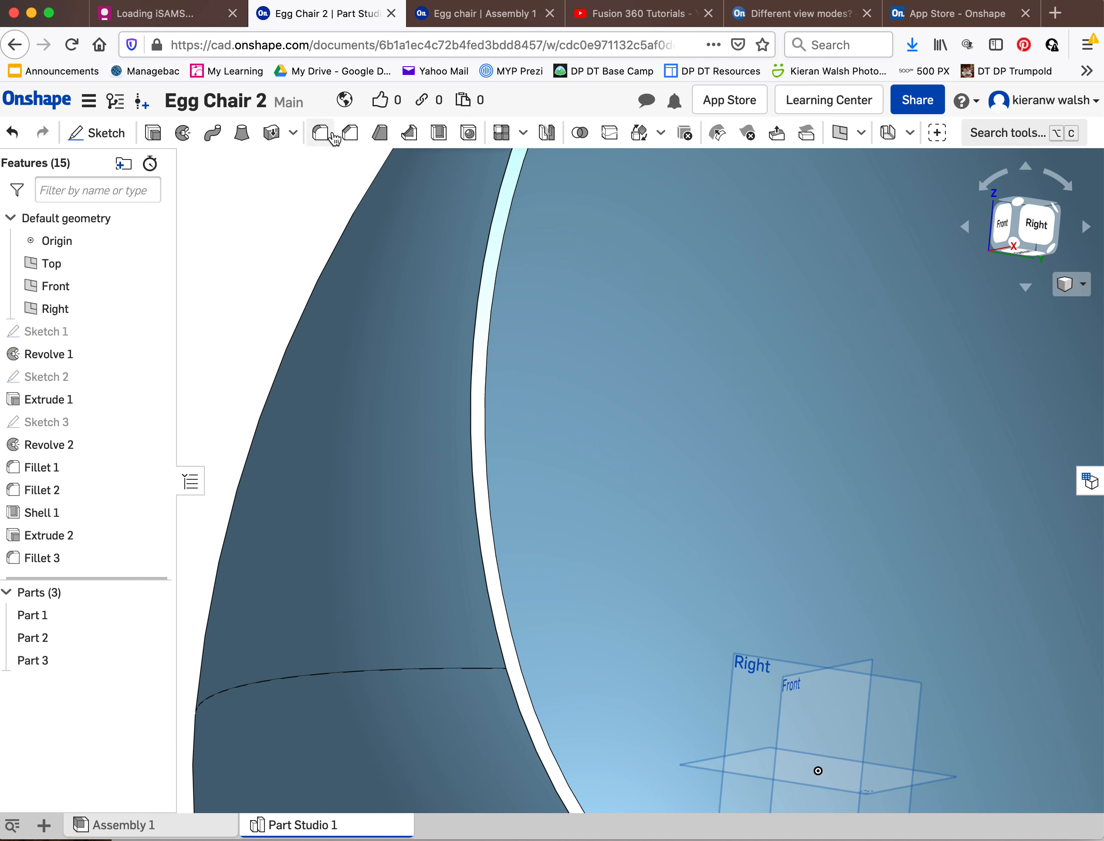
pyautogui.click(491, 225)
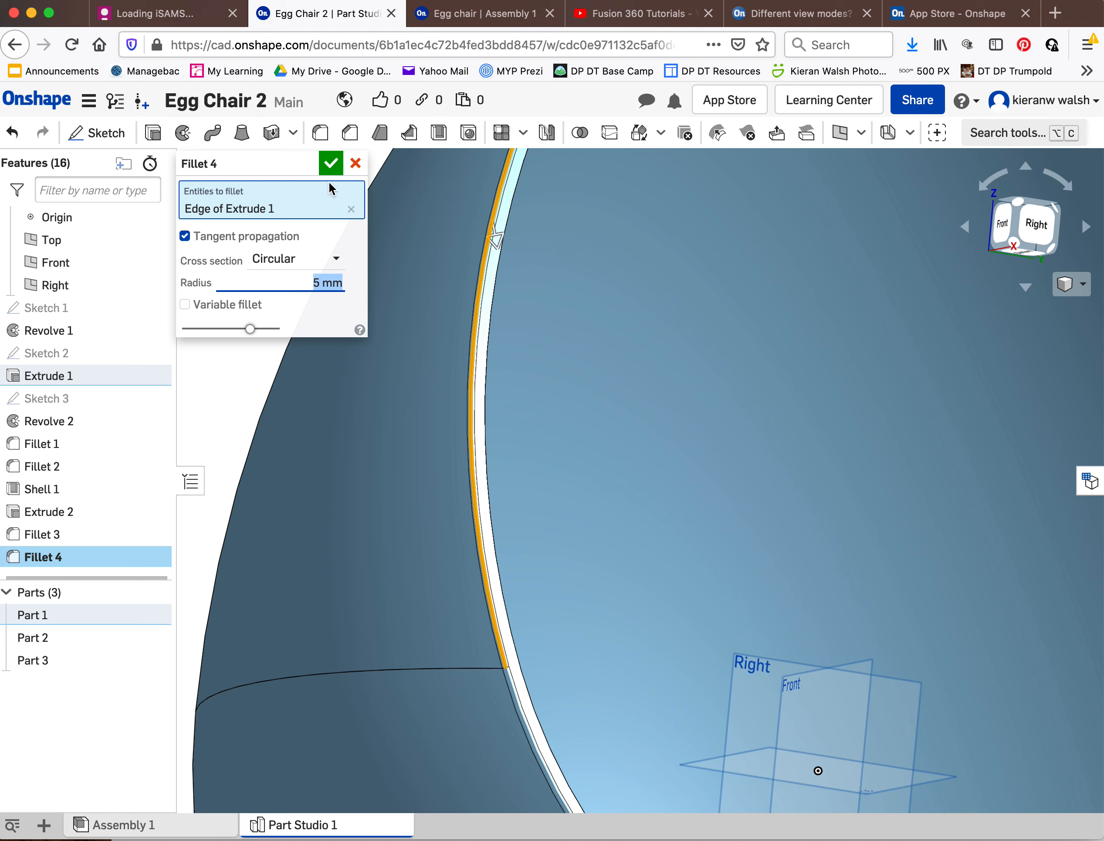
pyautogui.click(489, 322)
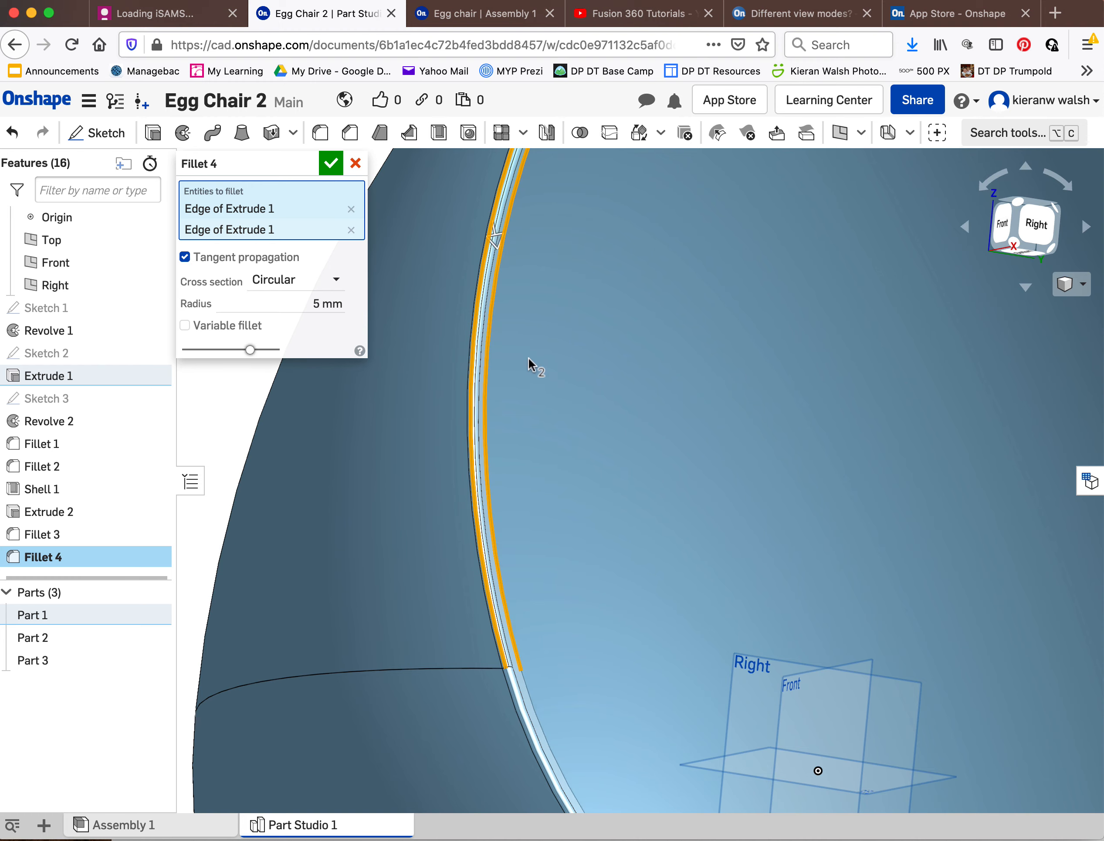
# - Add the rim edges along the opening's lower curve and opposite side to the 5 mm fillet
pyautogui.moveTo(533, 367); pyautogui.dragTo(535, 374, button='right')
pyautogui.moveTo(370, 511); pyautogui.dragTo(377, 509, button='right')
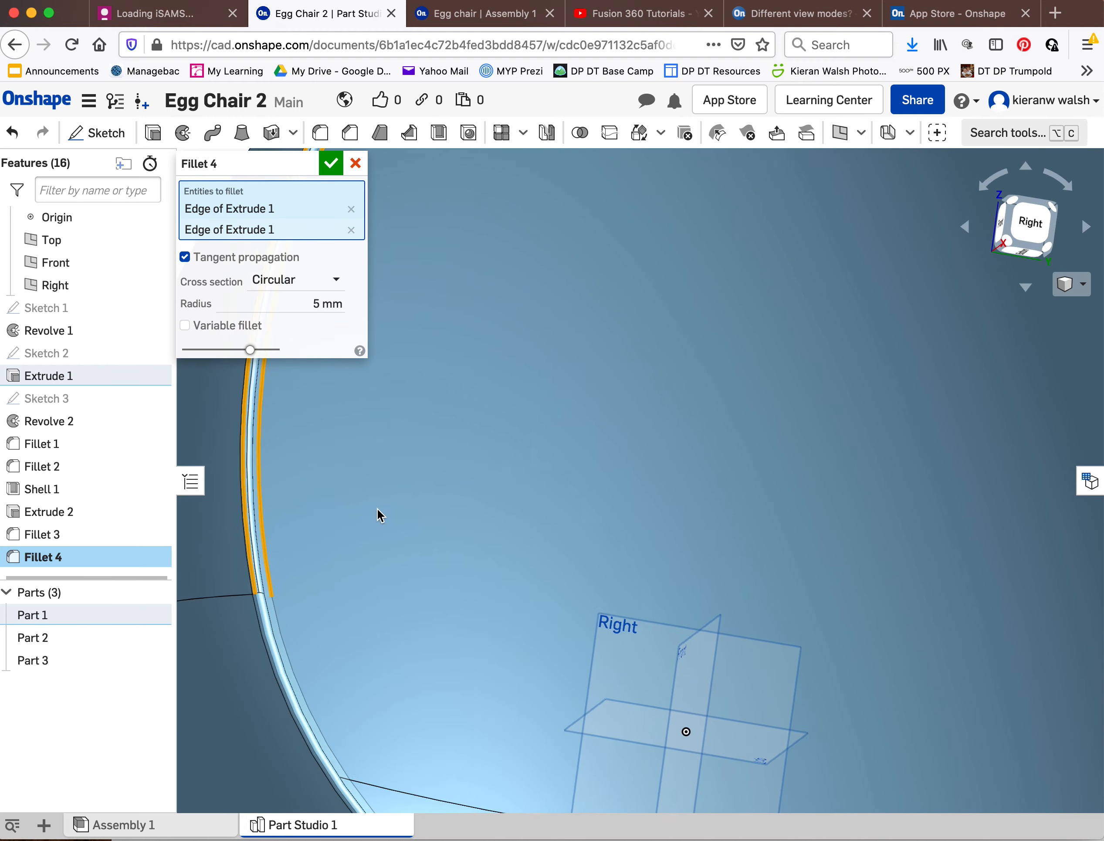
pyautogui.scroll(-7, 473, 485)
pyautogui.moveTo(429, 571); pyautogui.dragTo(478, 478, button='right')
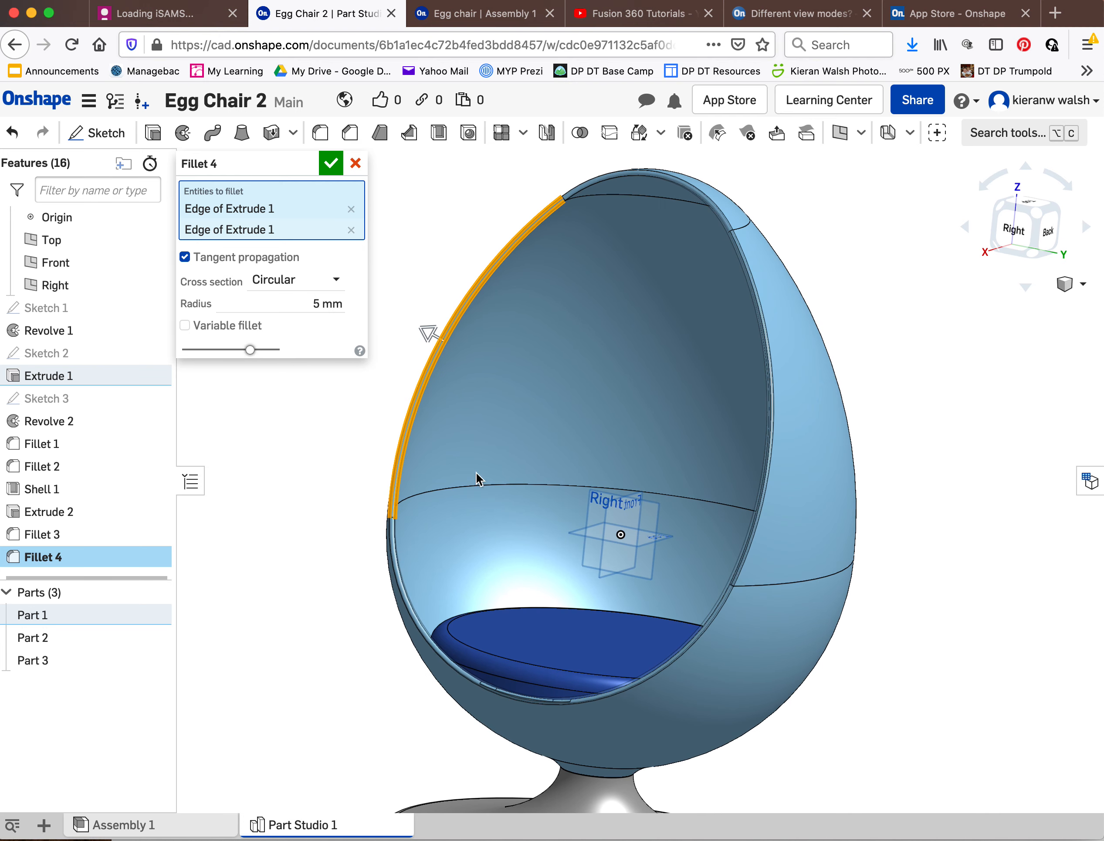
pyautogui.scroll(3, 359, 494)
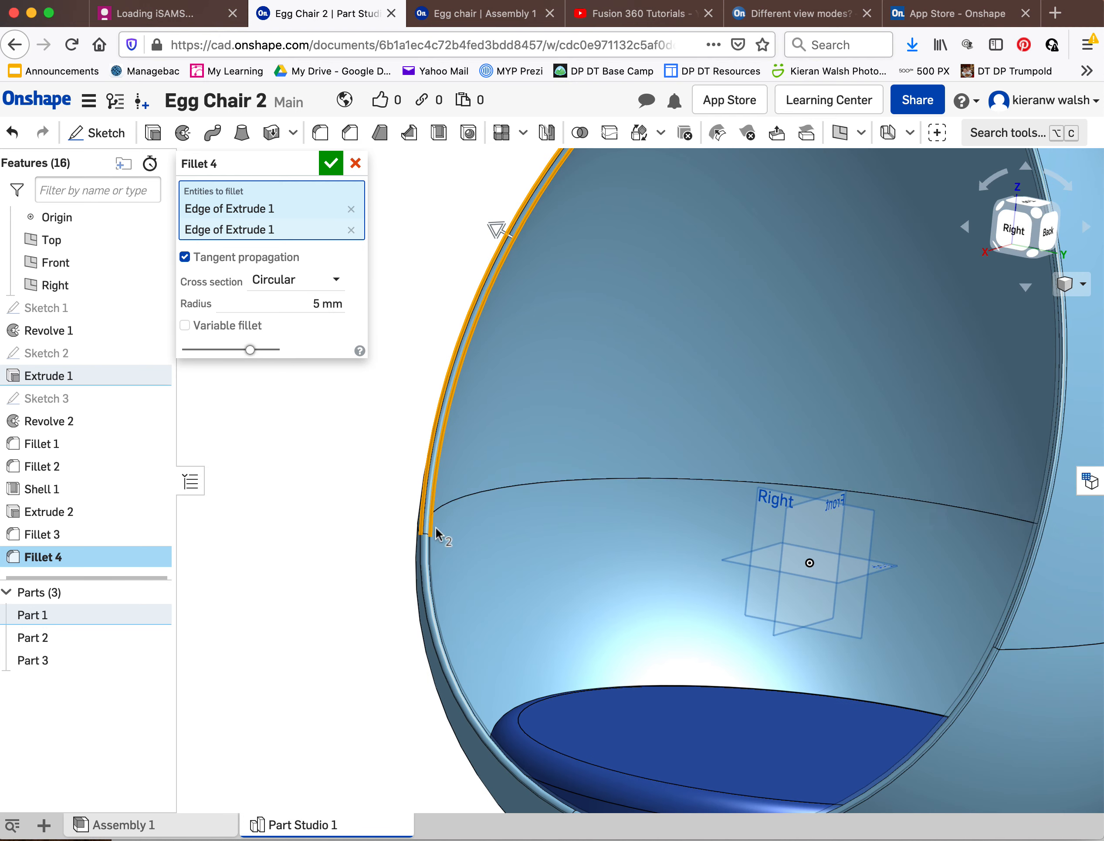
pyautogui.click(421, 559)
pyautogui.click(428, 559)
pyautogui.click(1003, 638)
pyautogui.moveTo(834, 581); pyautogui.dragTo(765, 573, button='right')
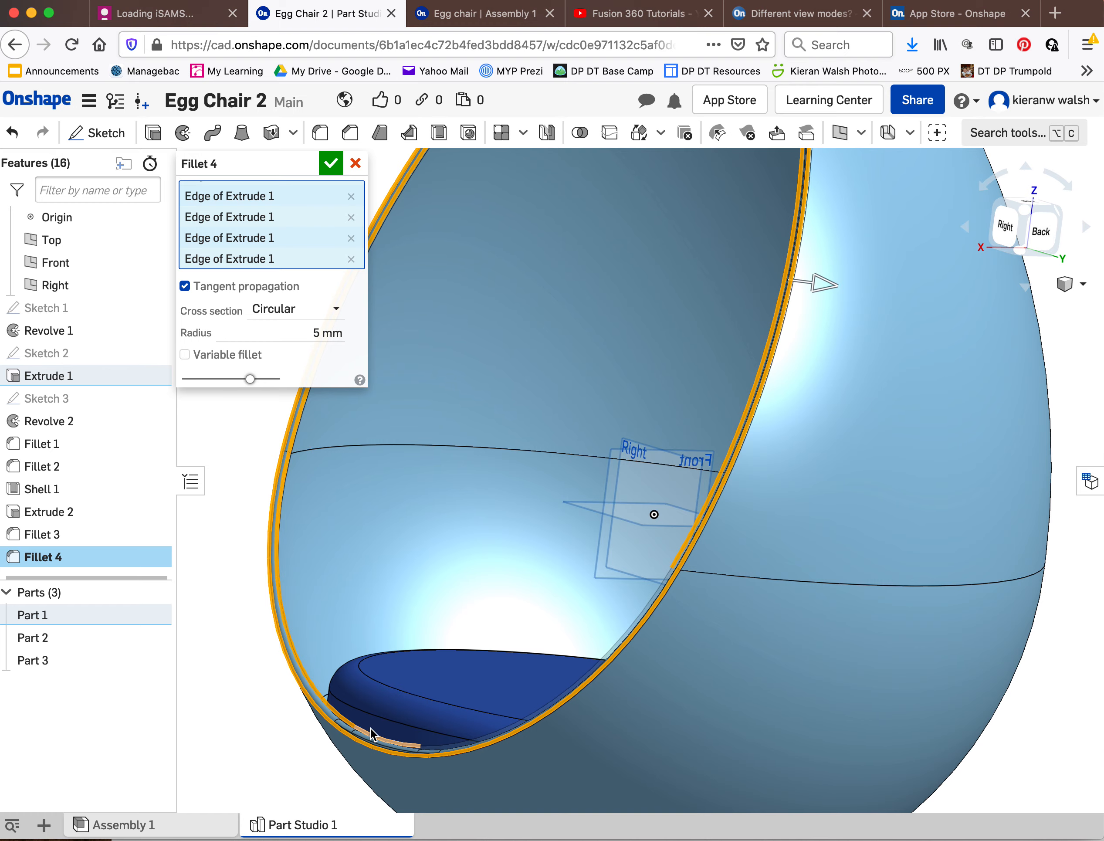
pyautogui.click(423, 737)
pyautogui.moveTo(455, 723); pyautogui.dragTo(575, 697, button='right')
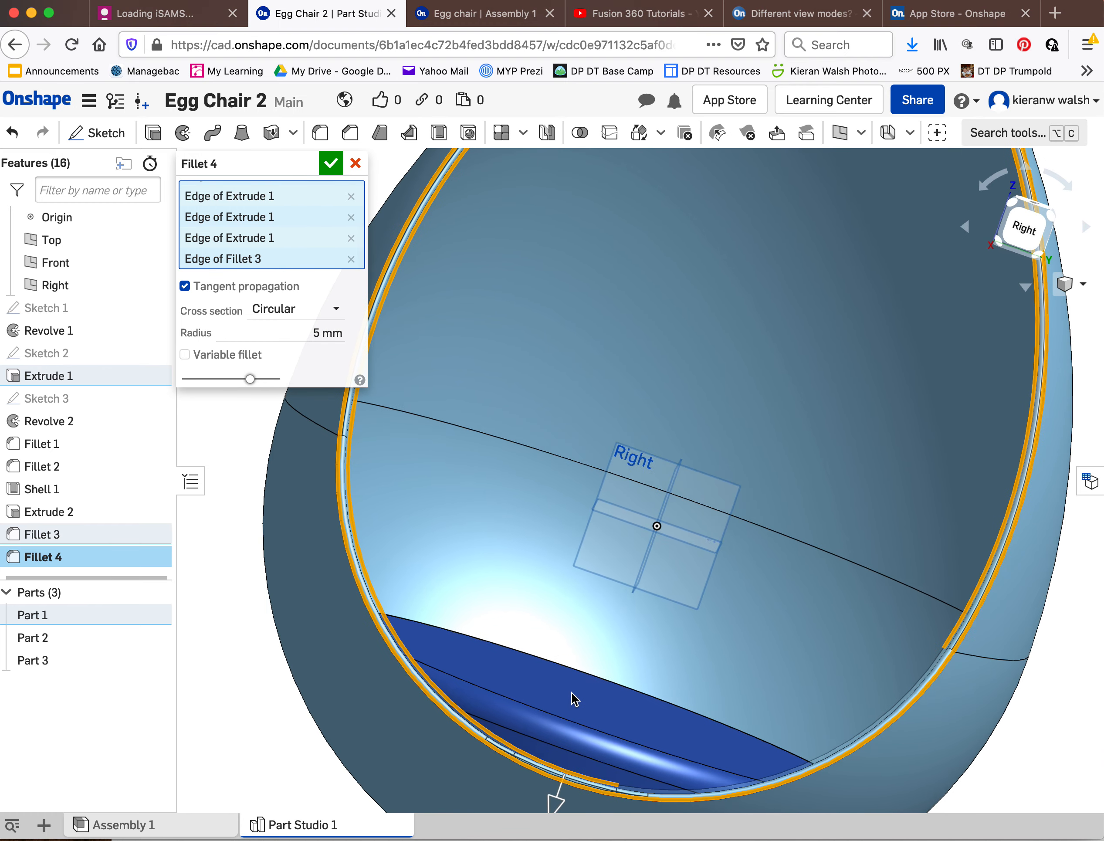
pyautogui.click(939, 668)
# - Include the inner and outer rim edges at the very top of the opening and complete the 5 mm fillet
pyautogui.scroll(-5, 735, 633)
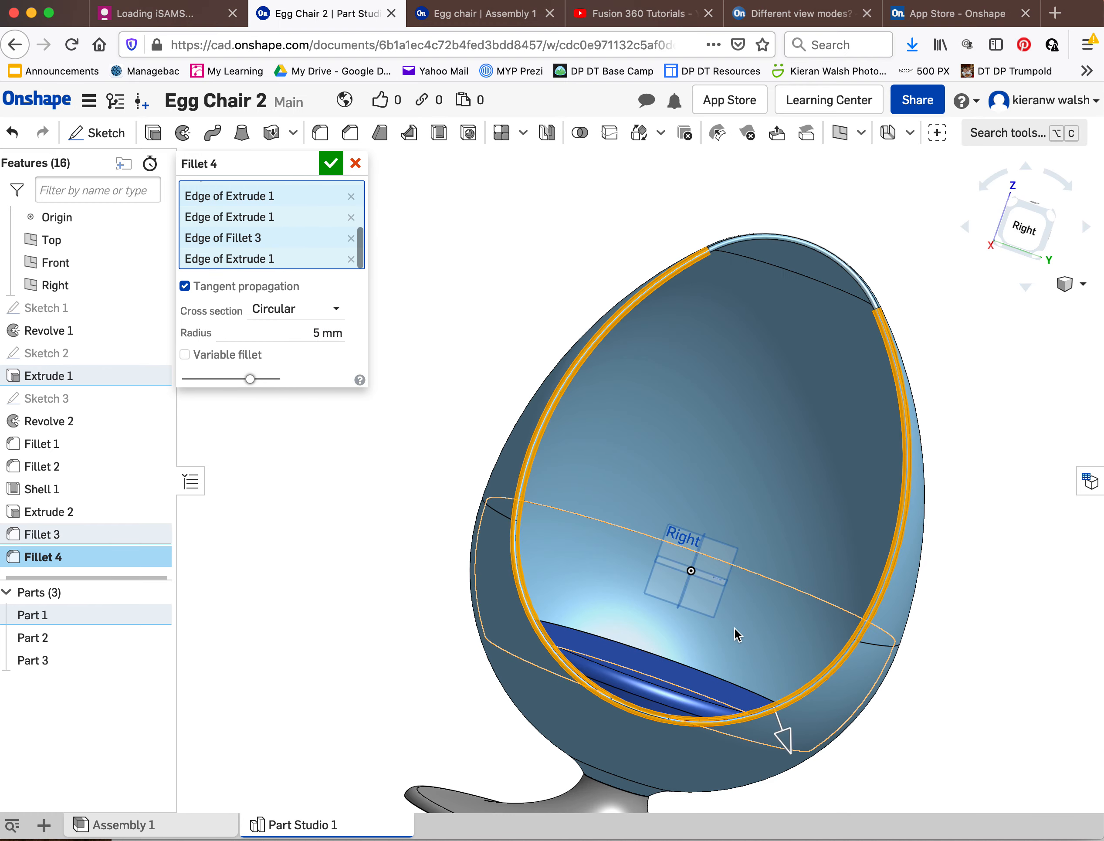
pyautogui.moveTo(735, 633); pyautogui.dragTo(830, 352, button='right')
pyautogui.scroll(5, 820, 221)
pyautogui.moveTo(819, 221); pyautogui.dragTo(637, 225, button='right')
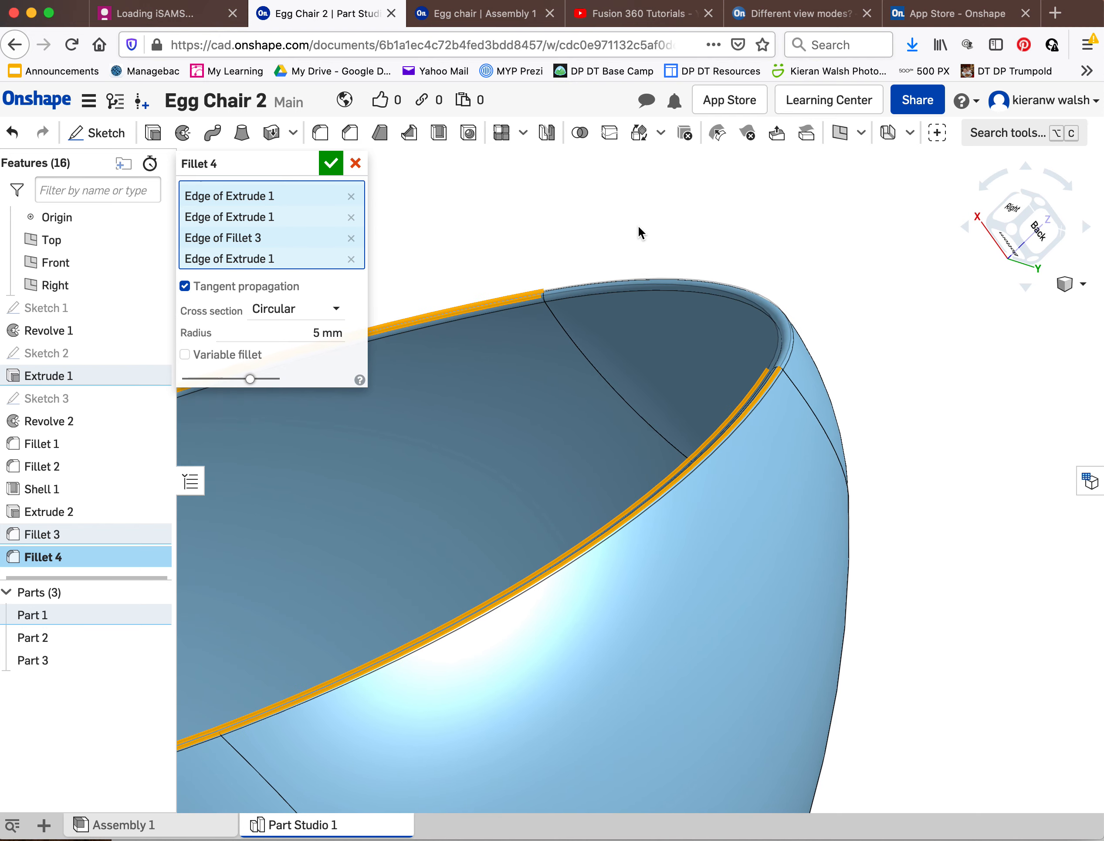
pyautogui.click(768, 356)
pyautogui.click(789, 330)
pyautogui.scroll(-5, 847, 391)
pyautogui.scroll(-3, 847, 391)
pyautogui.moveTo(756, 454); pyautogui.dragTo(772, 486, button='right')
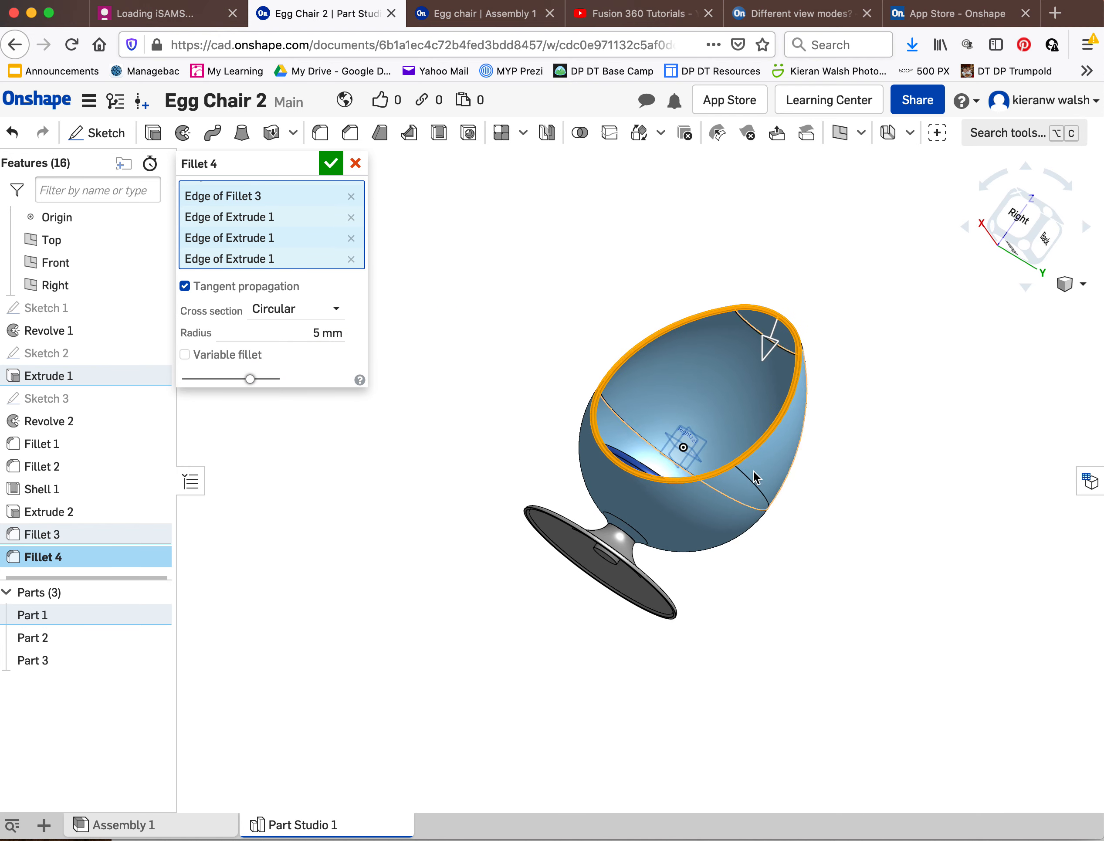
pyautogui.click(331, 164)
pyautogui.scroll(10, 616, 364)
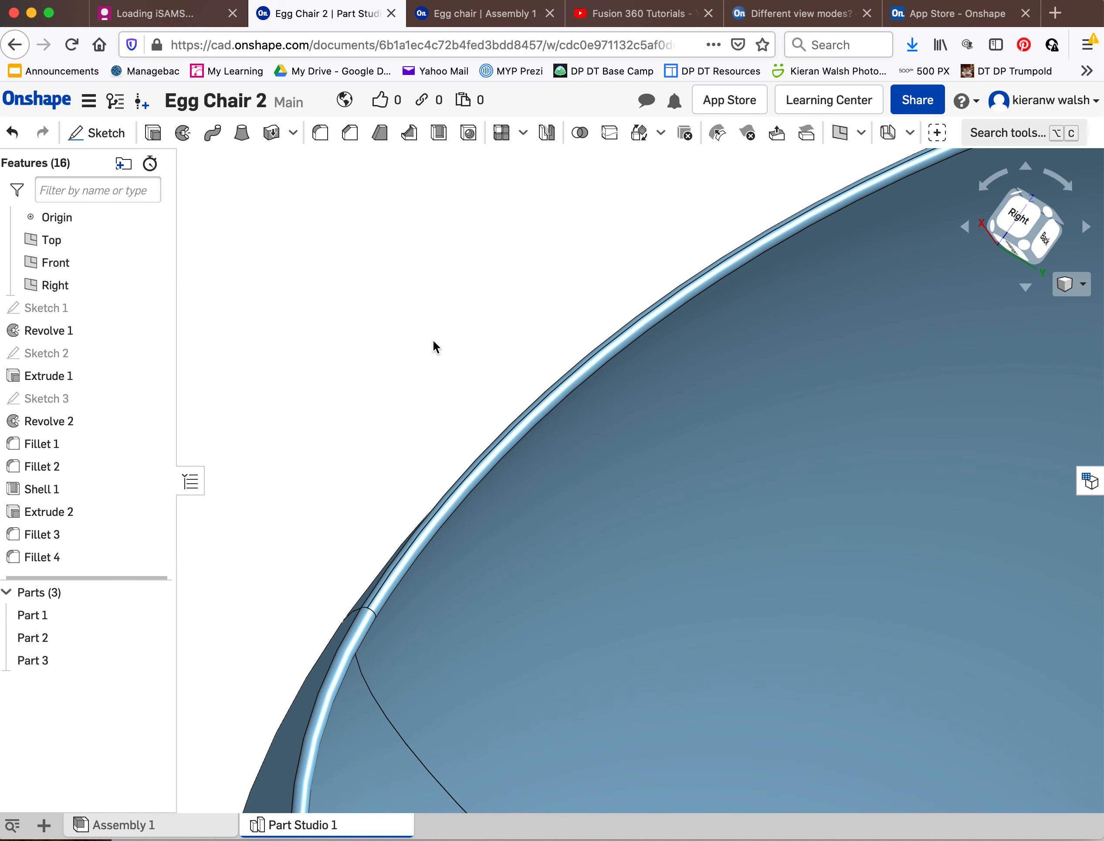
# - Change the egg shell part's appearance to light grey, colour EAEAEA
pyautogui.moveTo(433, 338); pyautogui.dragTo(435, 309, button='right')
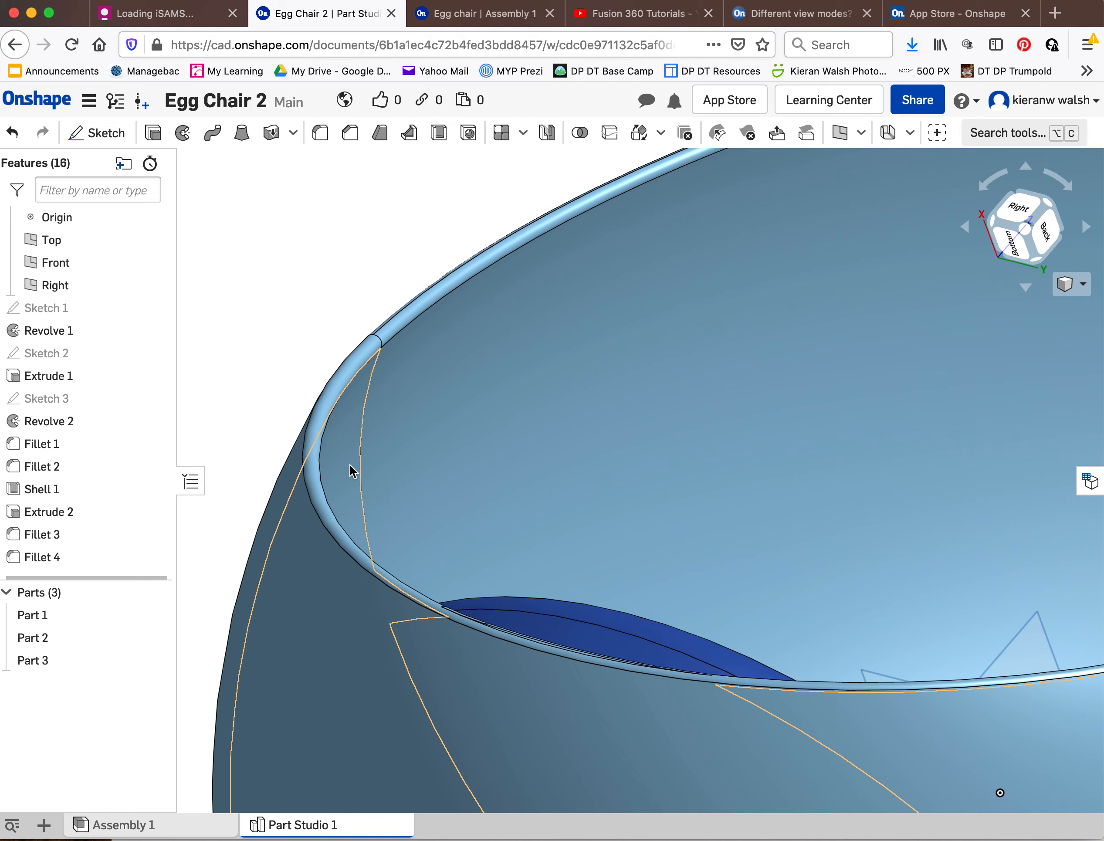
pyautogui.moveTo(349, 464); pyautogui.dragTo(544, 406, button='right')
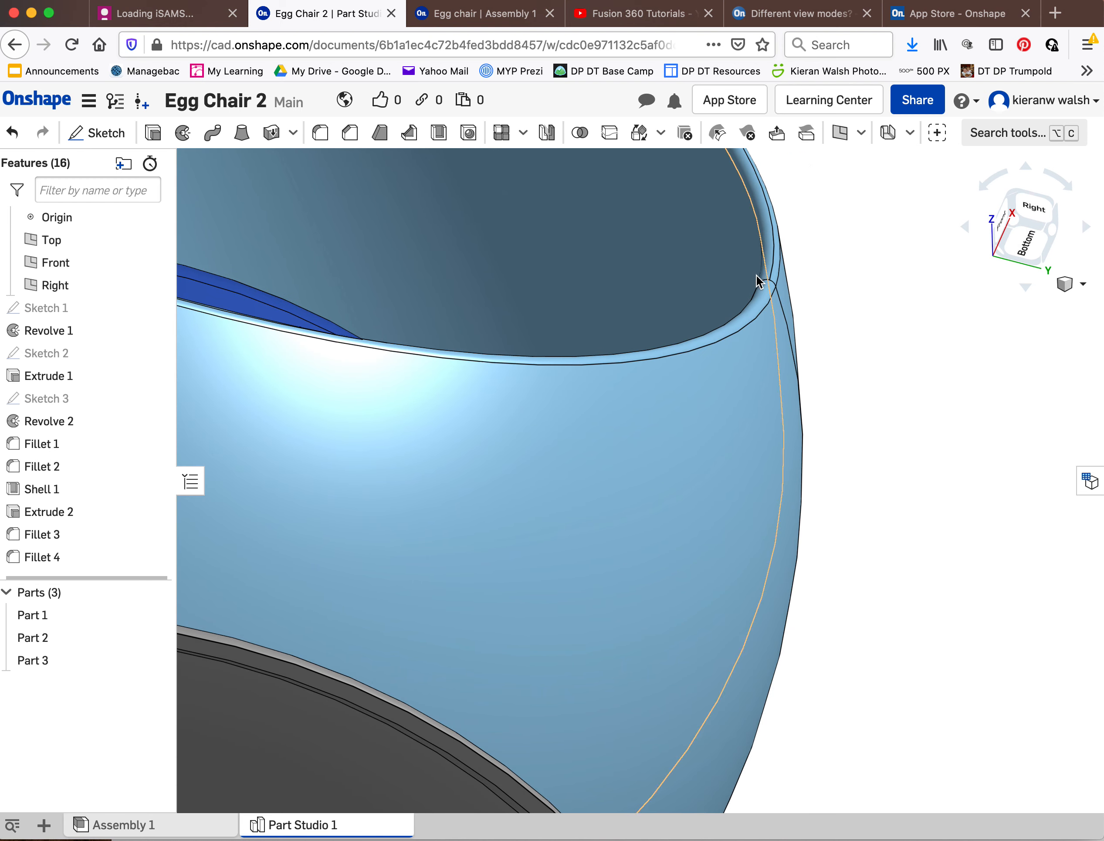
pyautogui.scroll(-10, 820, 366)
pyautogui.moveTo(666, 415); pyautogui.dragTo(657, 462, button='right')
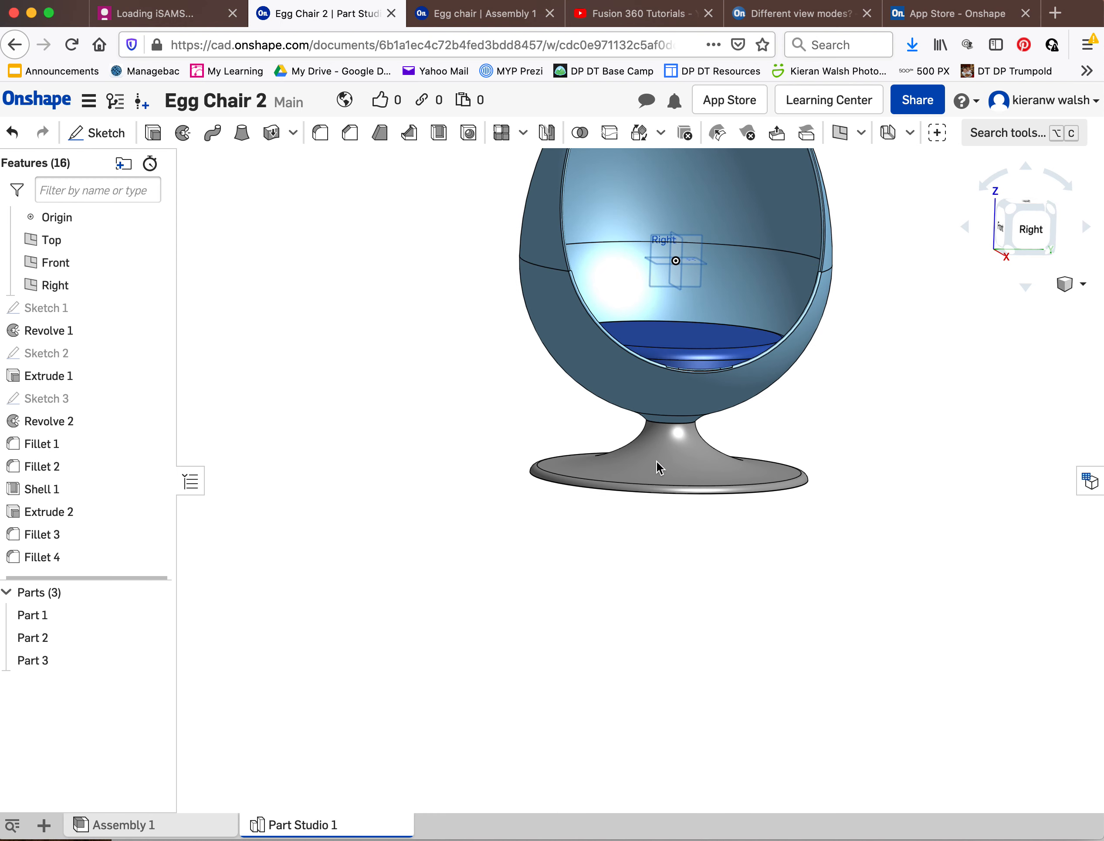
pyautogui.scroll(-5, 682, 373)
pyautogui.scroll(5, 647, 410)
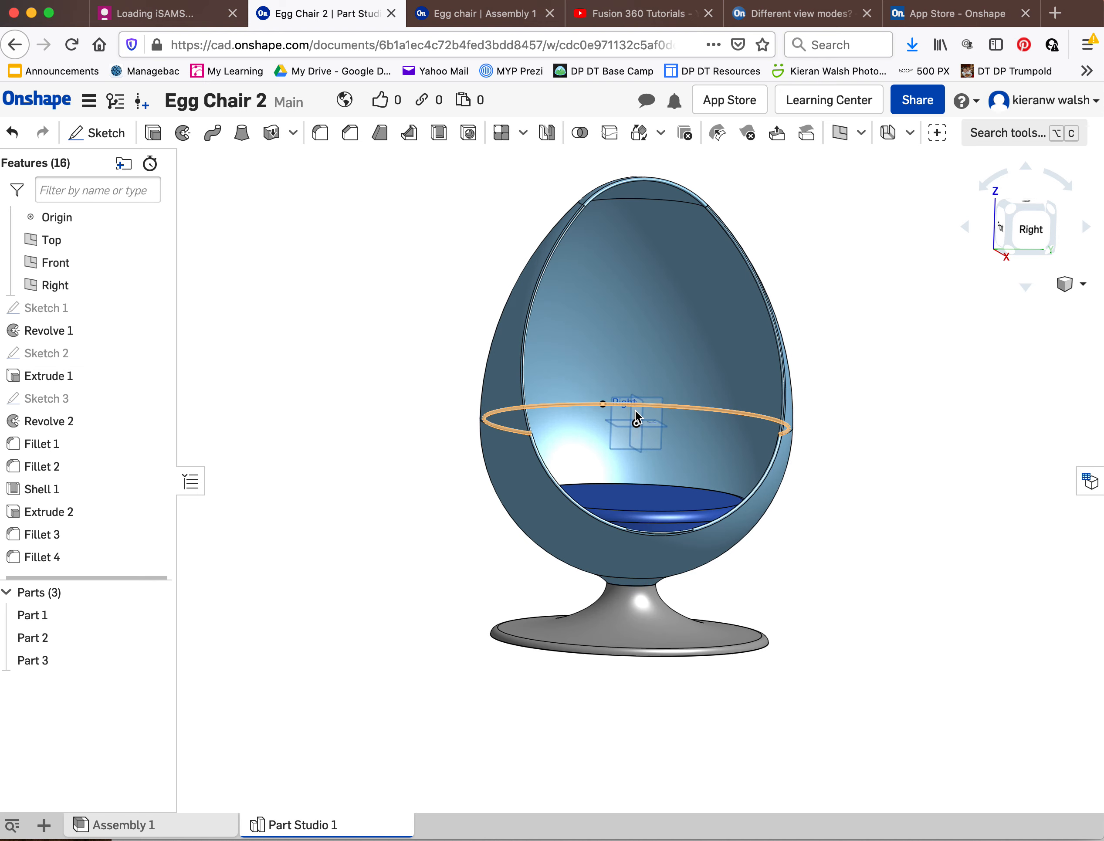
pyautogui.moveTo(636, 412); pyautogui.dragTo(663, 415, button='right')
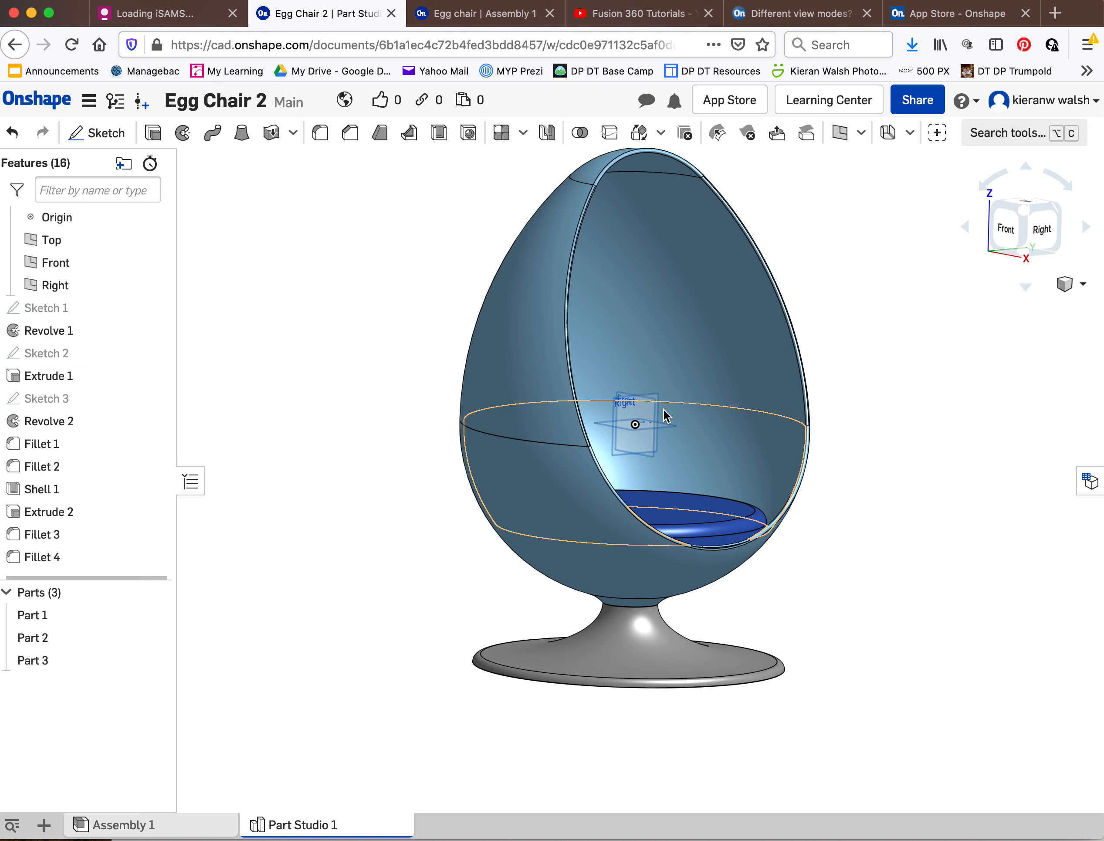
pyautogui.rightClick(66, 616)
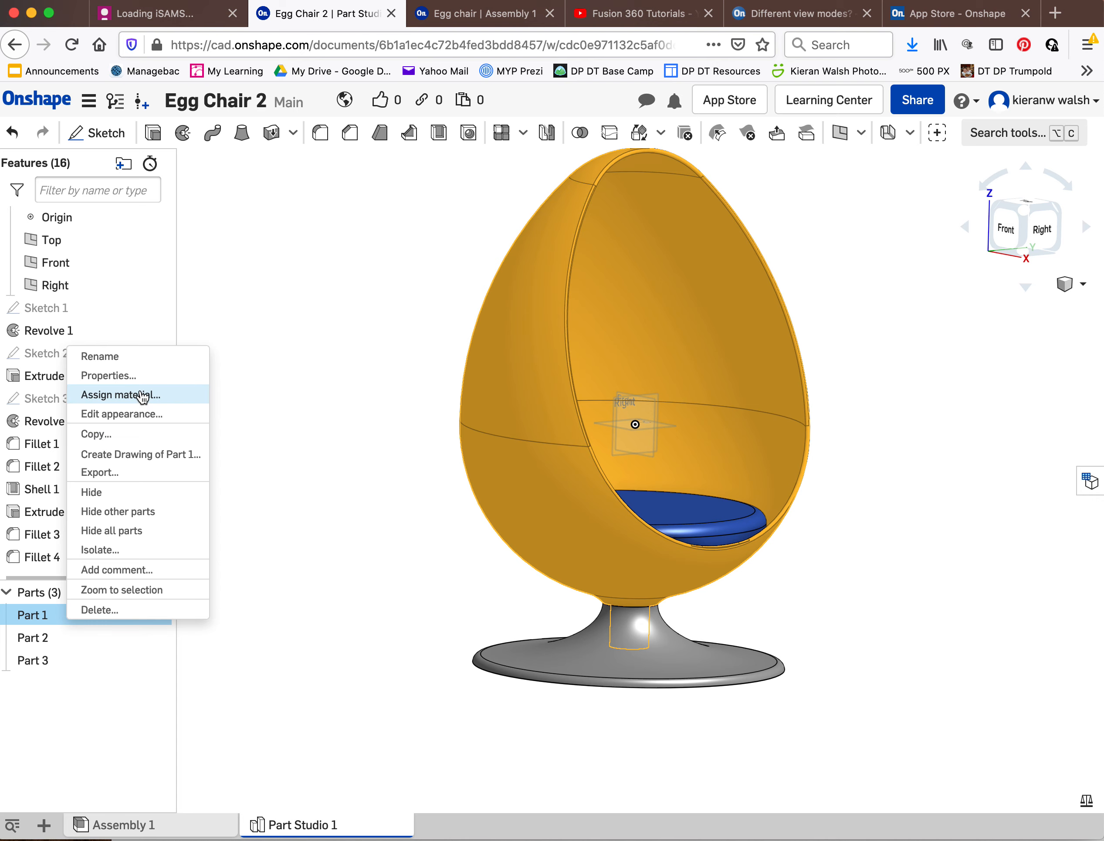
pyautogui.click(140, 416)
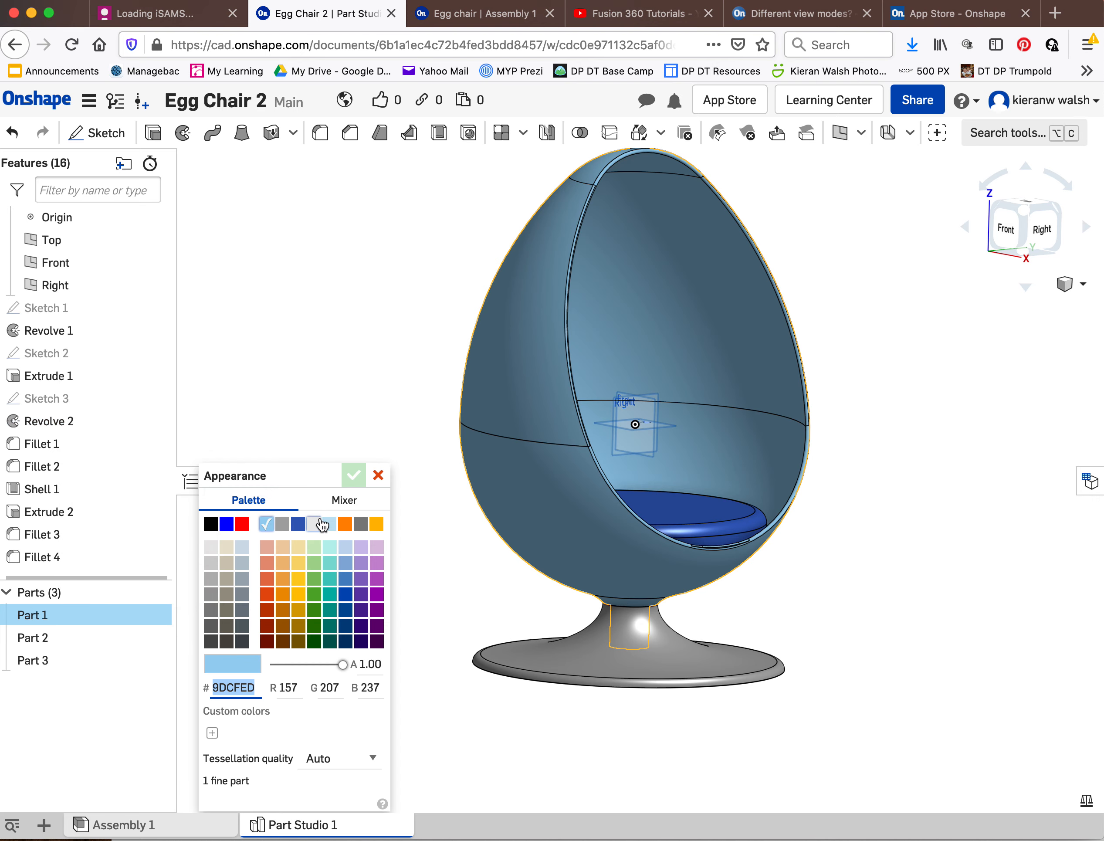
pyautogui.click(316, 524)
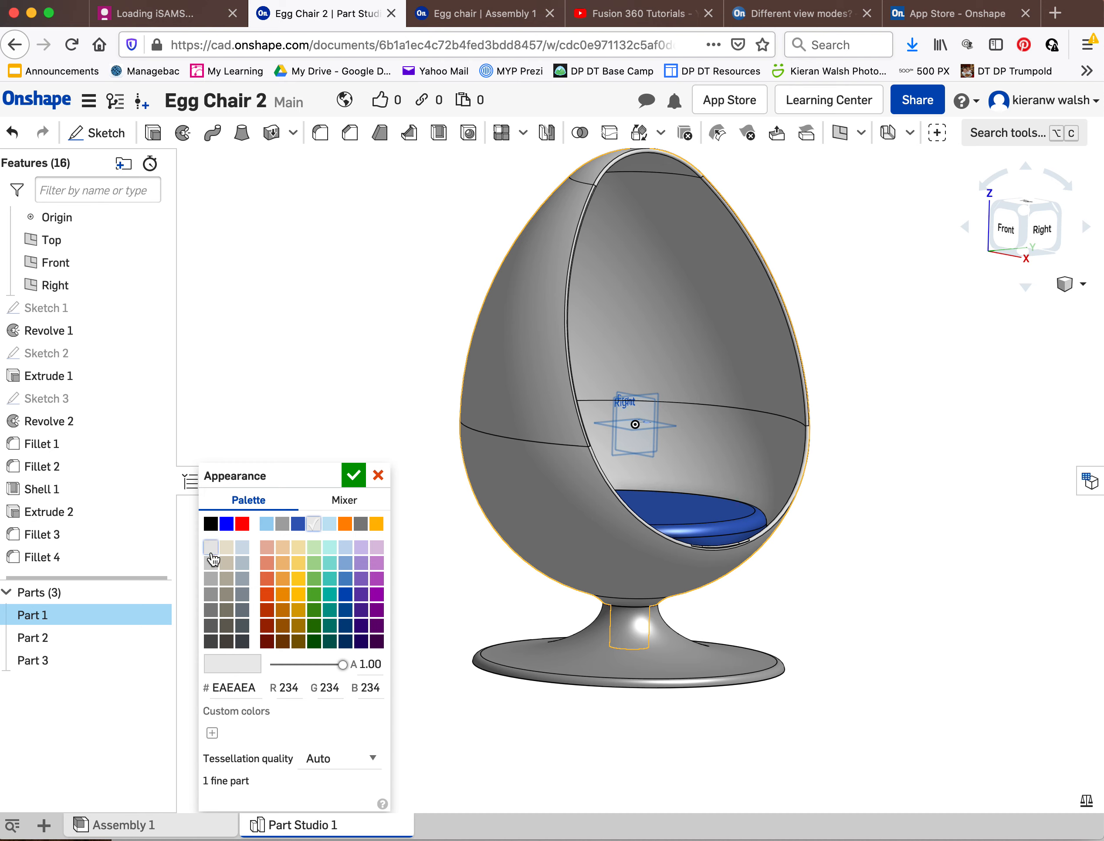
pyautogui.click(353, 477)
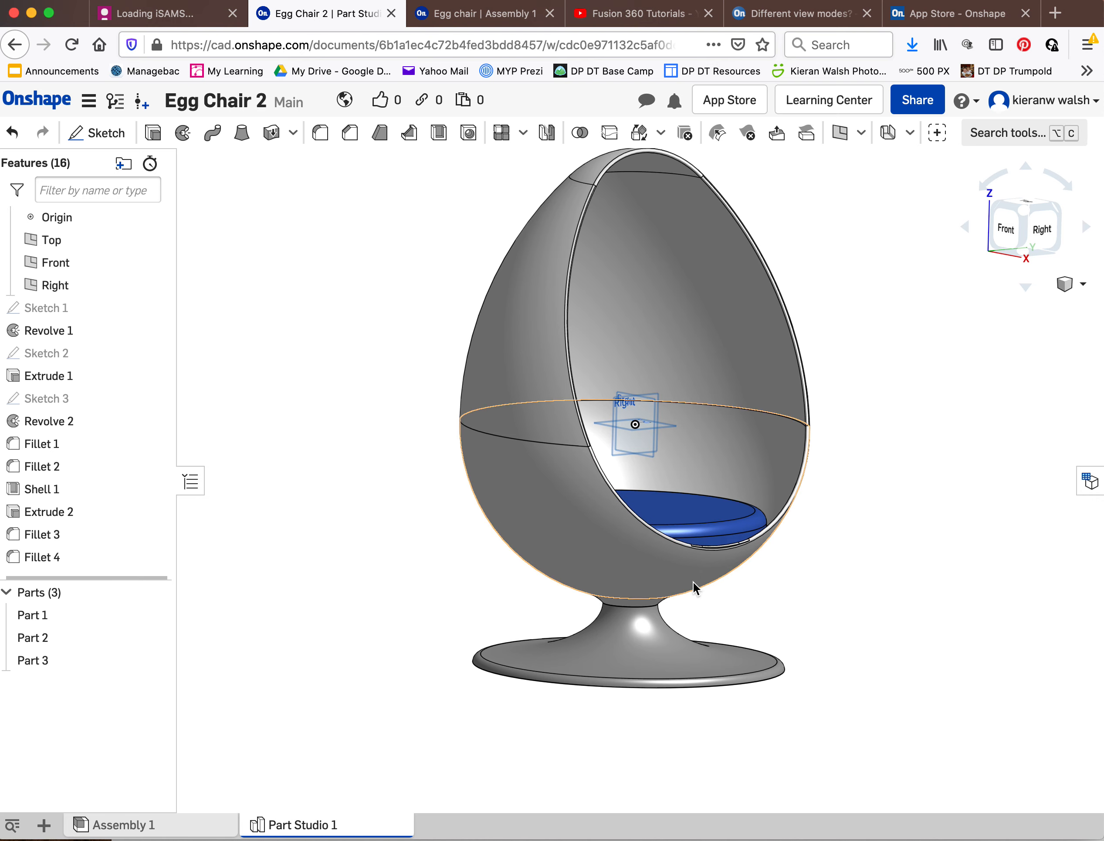
# - Change the seat cushion part's appearance to burnt orange, colour BA401B
pyautogui.scroll(2, 694, 588)
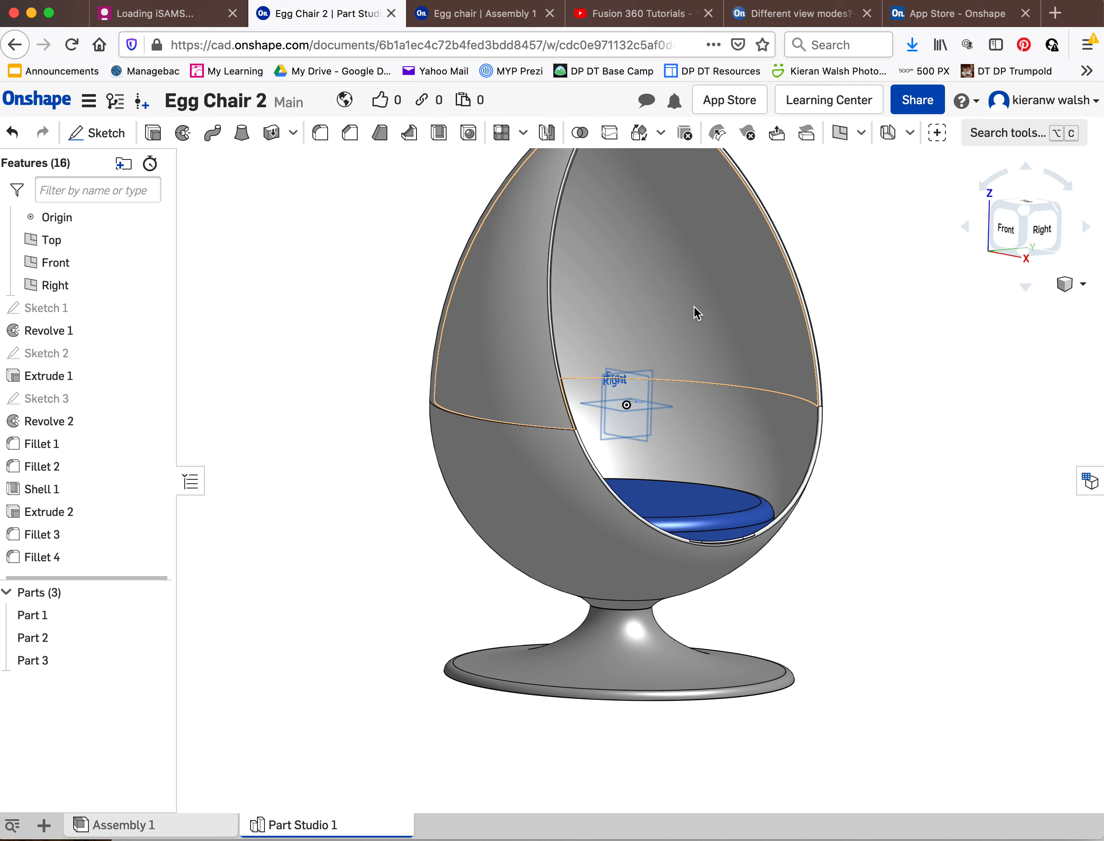
pyautogui.moveTo(732, 339); pyautogui.dragTo(704, 426, button='right')
pyautogui.moveTo(524, 373); pyautogui.dragTo(530, 379, button='right')
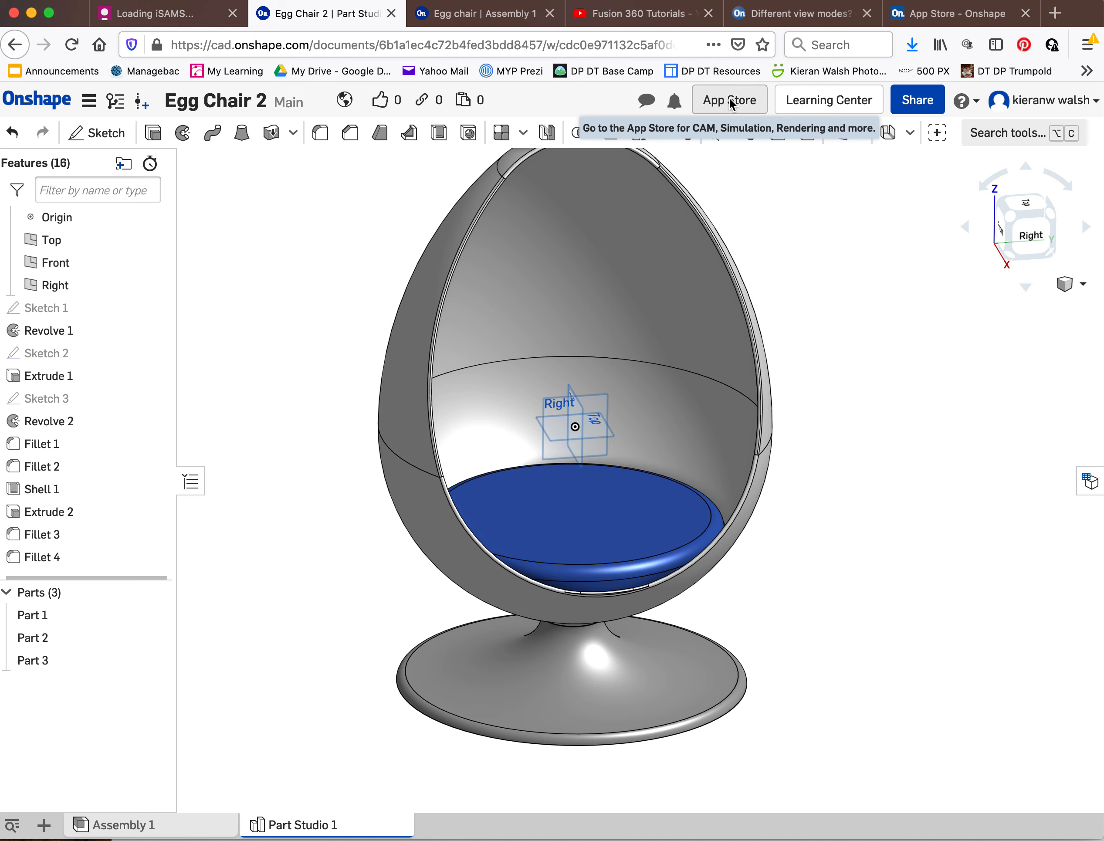
pyautogui.moveTo(584, 312); pyautogui.dragTo(590, 339, button='middle')
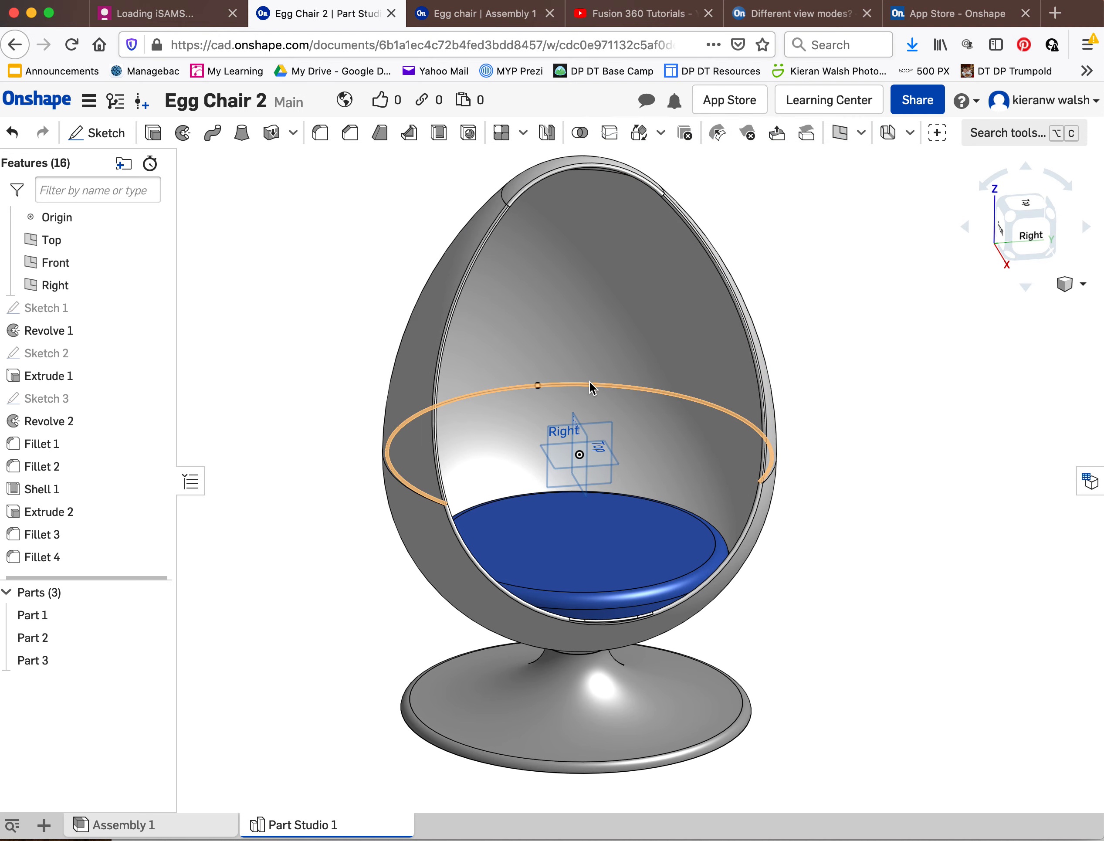
pyautogui.moveTo(589, 382)
pyautogui.mouseDown(button='right')
pyautogui.moveTo(579, 388)
pyautogui.moveTo(589, 382)
pyautogui.mouseUp(button='right')
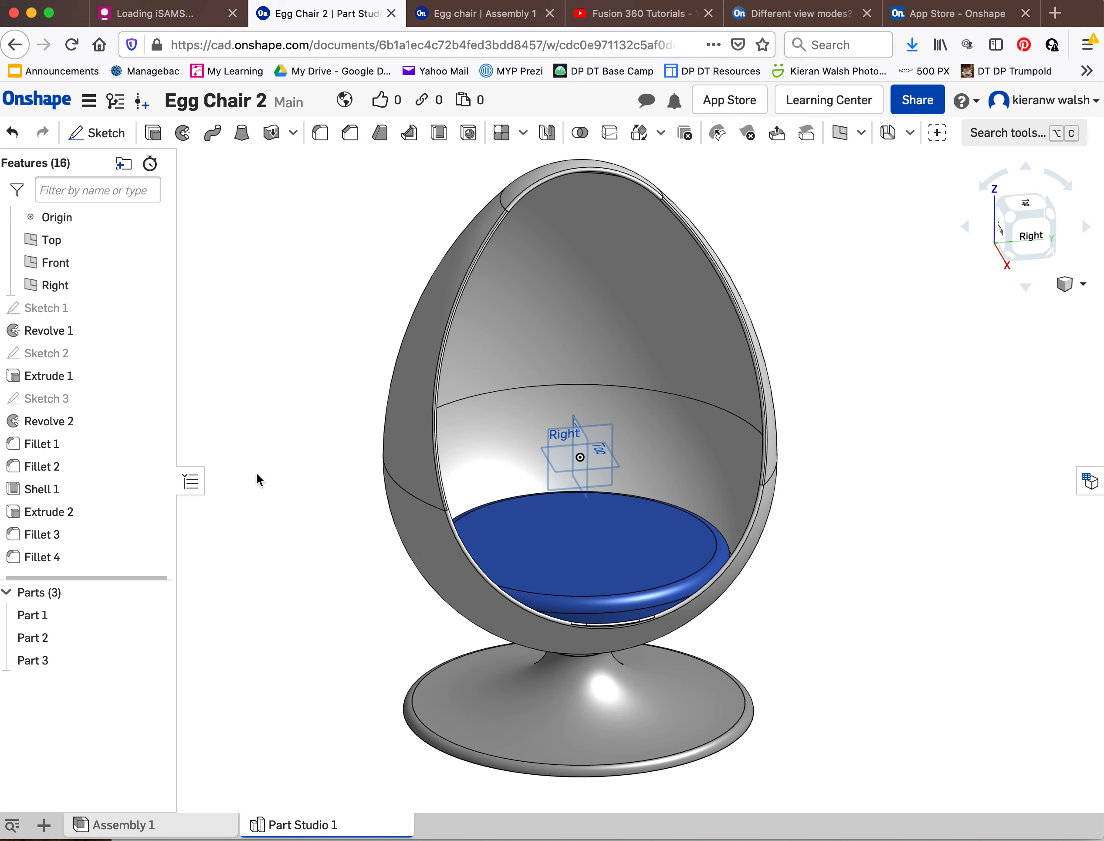
pyautogui.moveTo(423, 495); pyautogui.dragTo(394, 525, button='right')
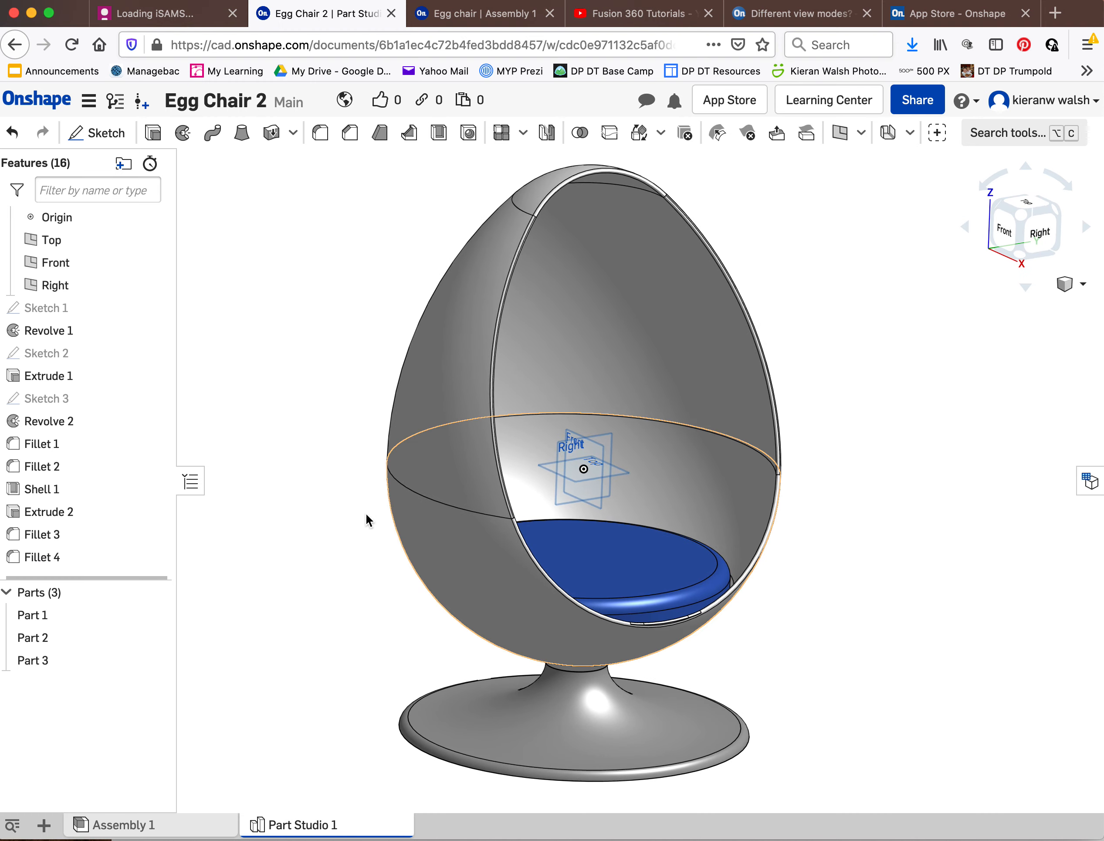
pyautogui.click(41, 658)
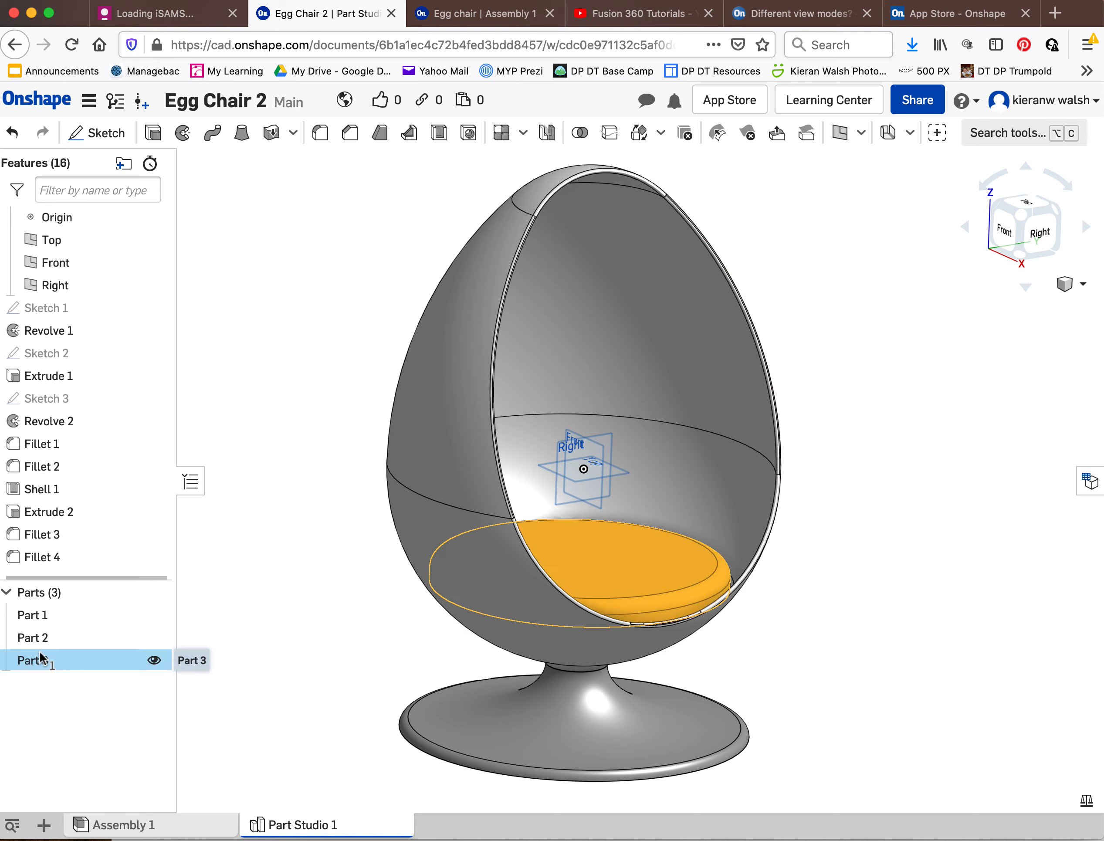
pyautogui.rightClick(41, 658)
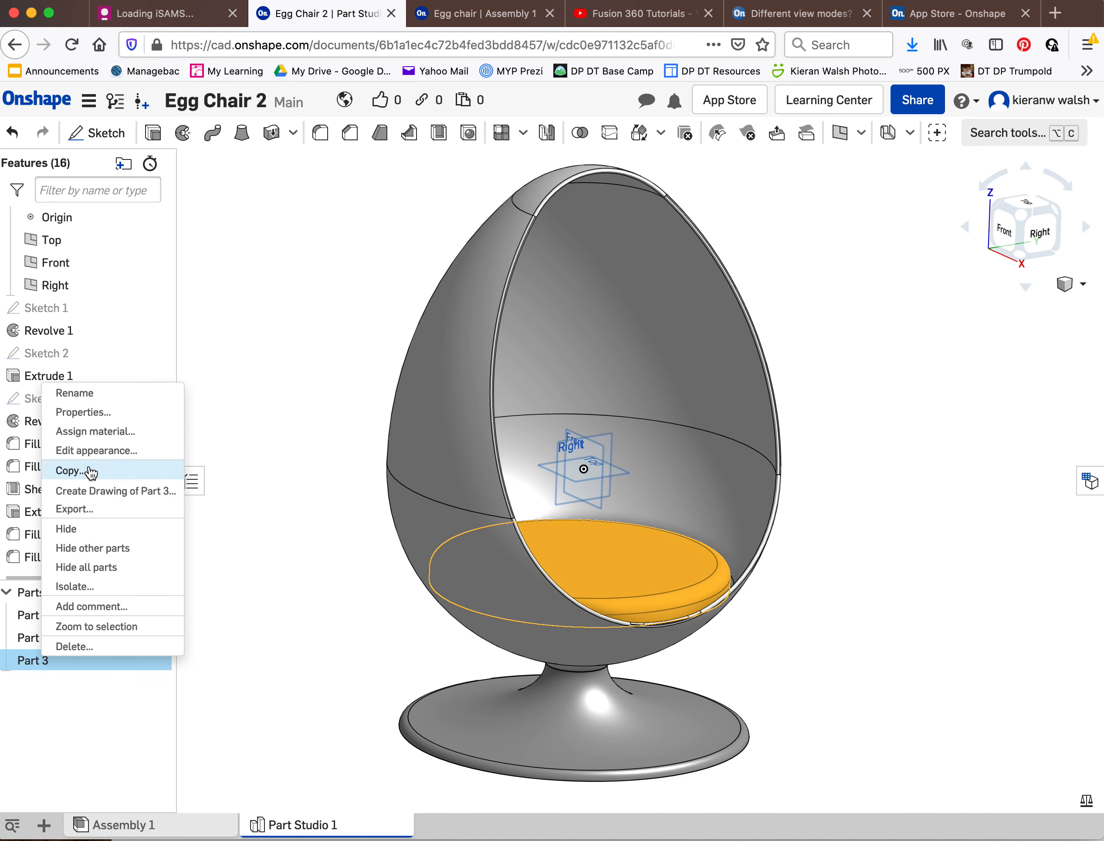
pyautogui.click(91, 451)
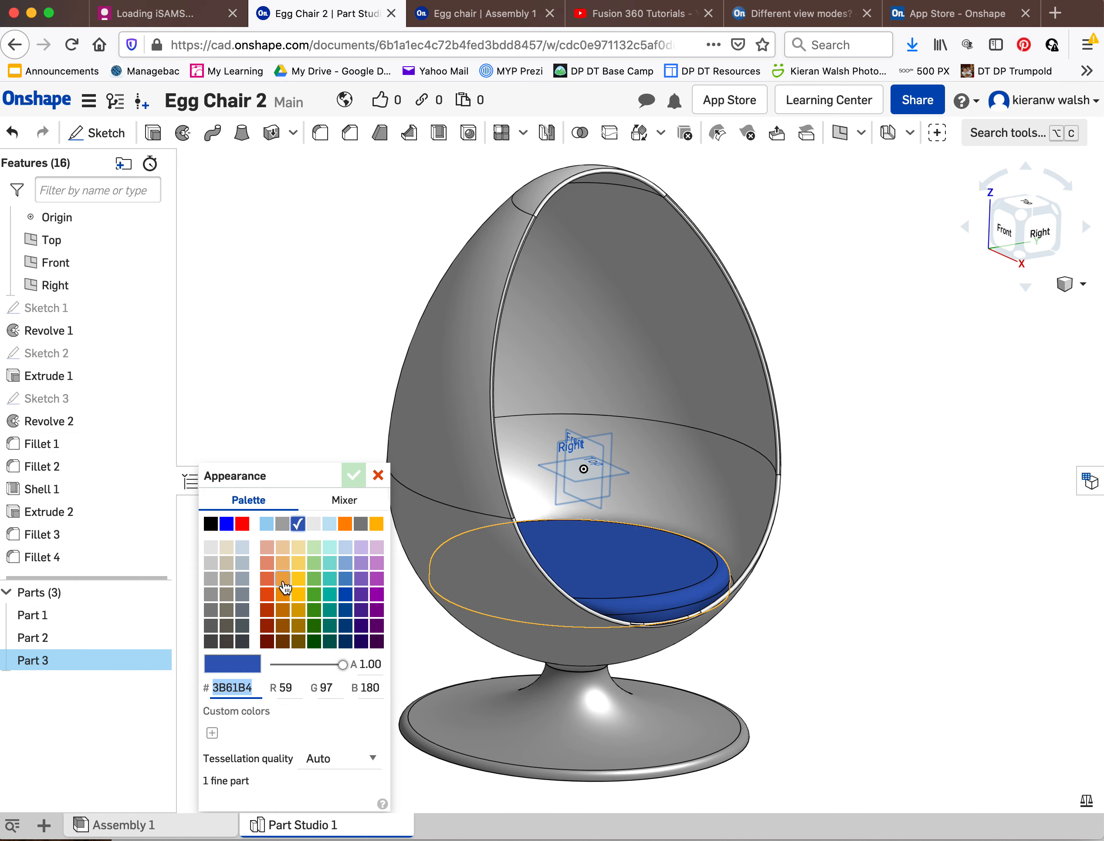
pyautogui.click(268, 610)
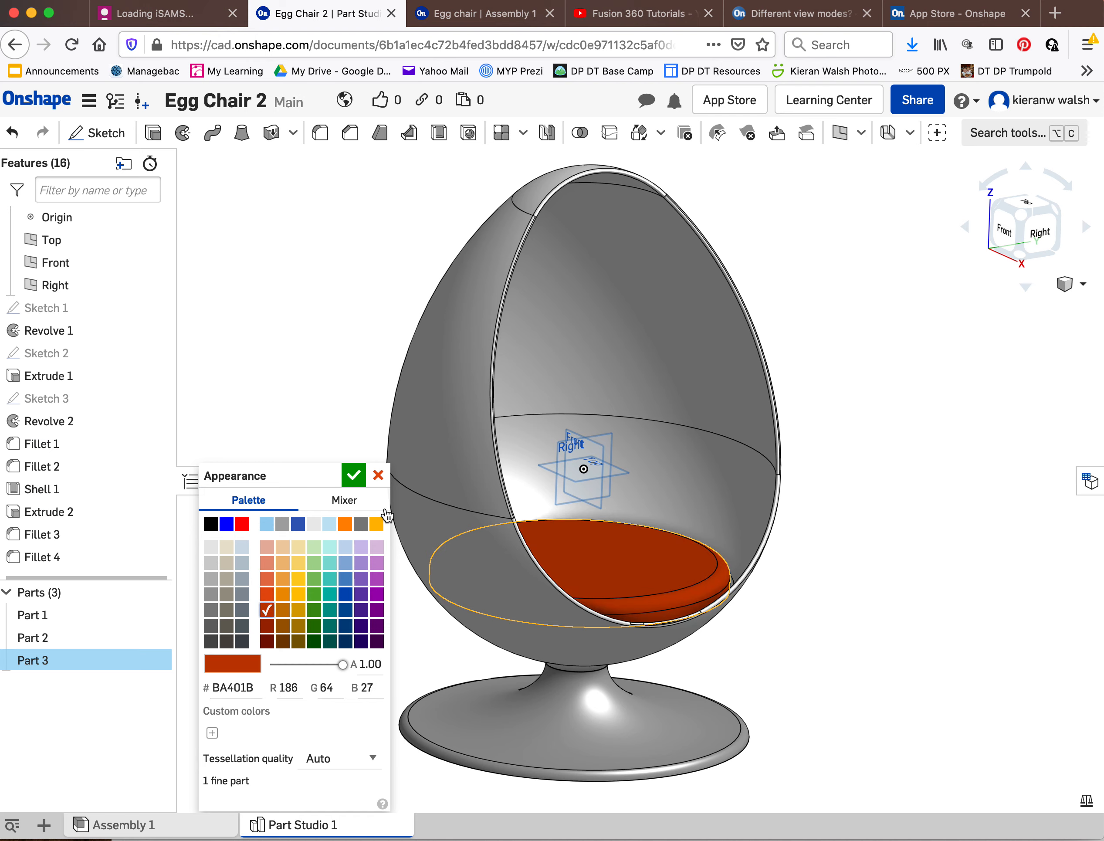
pyautogui.click(361, 478)
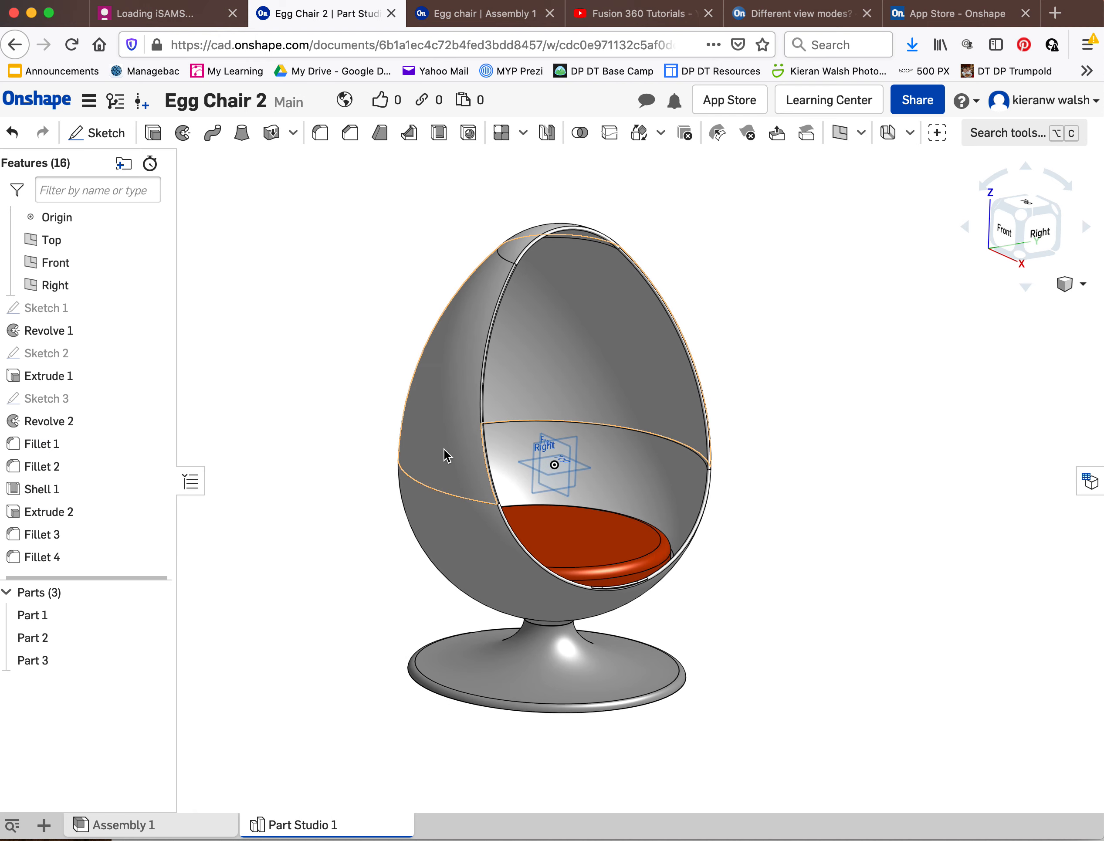
# - Examine the recoloured chair's shell, cushion and base from the front, both up close and as a whole
pyautogui.moveTo(445, 453); pyautogui.dragTo(387, 607, button='right')
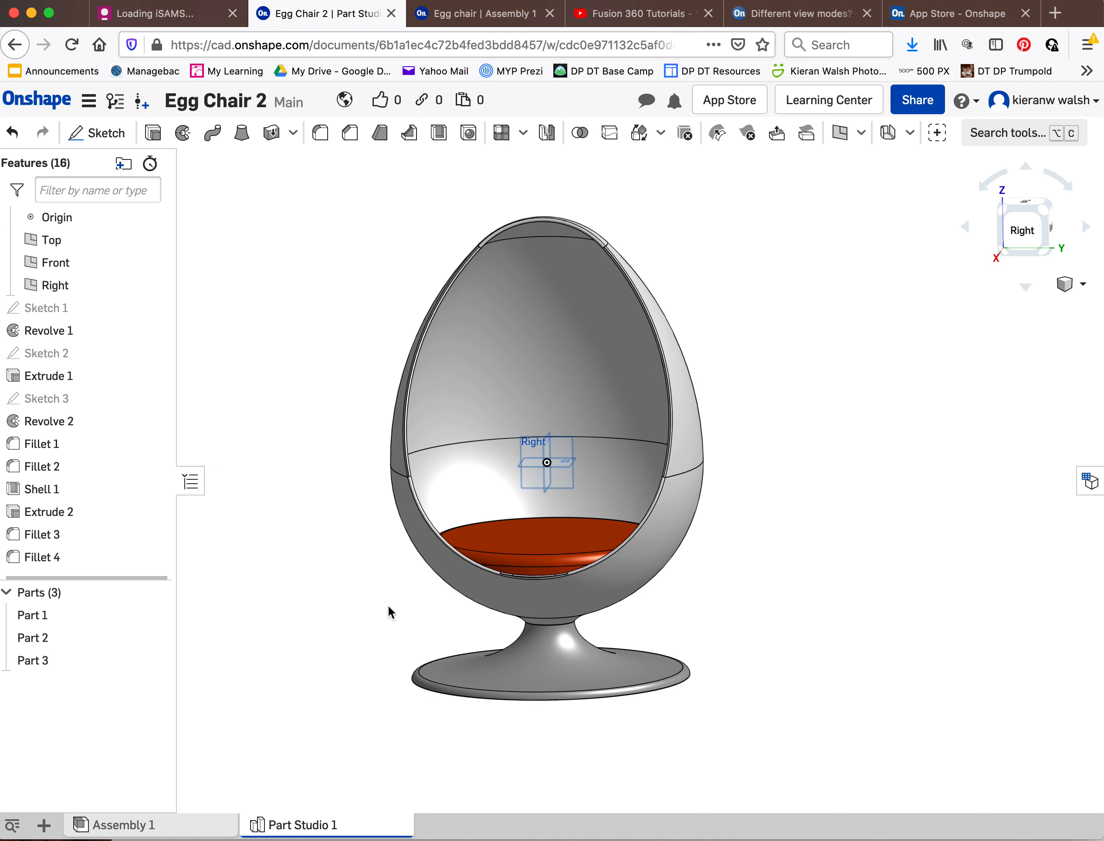
pyautogui.moveTo(410, 485); pyautogui.dragTo(402, 529, button='right')
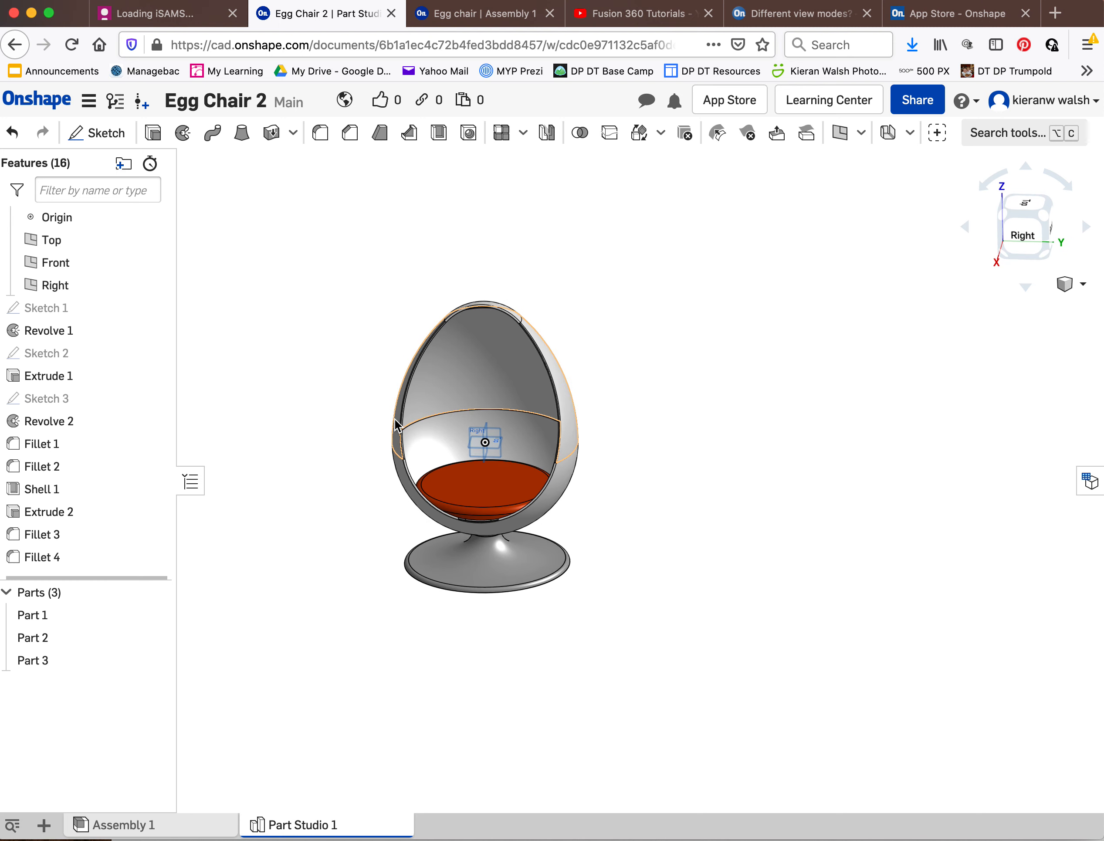
pyautogui.scroll(3, 399, 422)
pyautogui.scroll(3, 398, 433)
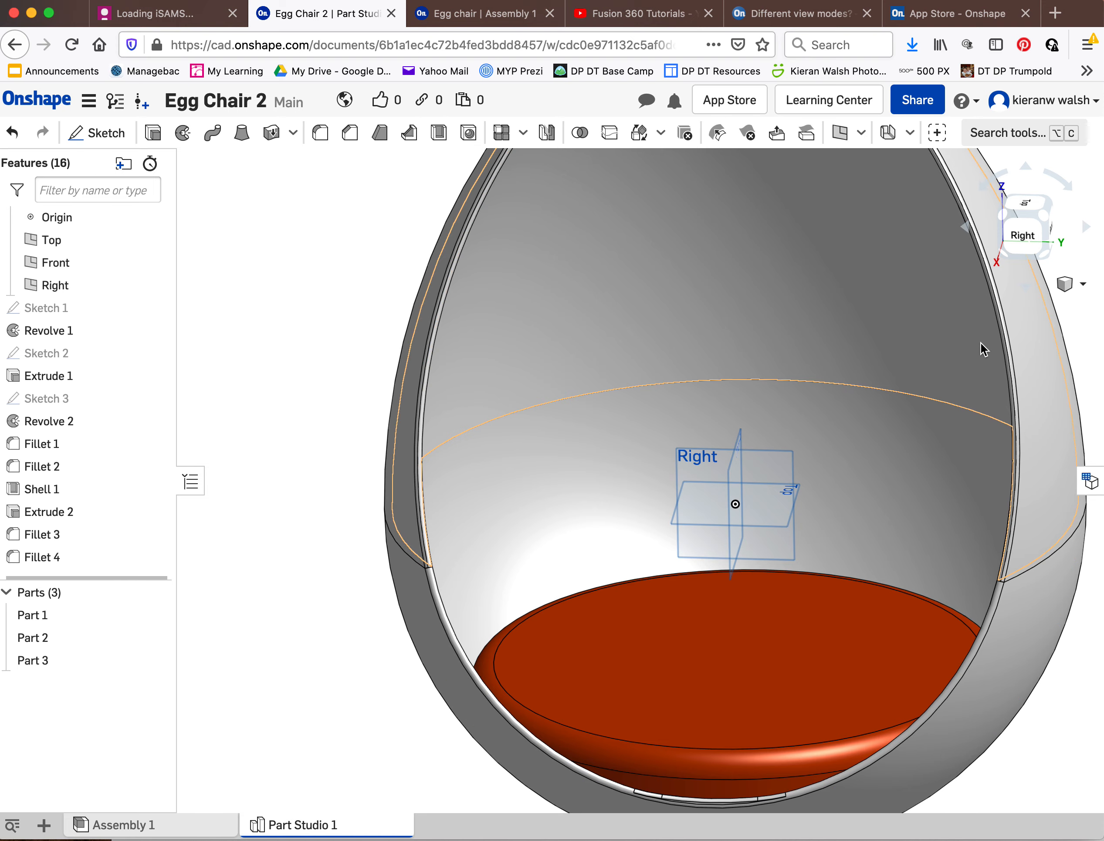
pyautogui.moveTo(867, 407); pyautogui.dragTo(814, 399, button='right')
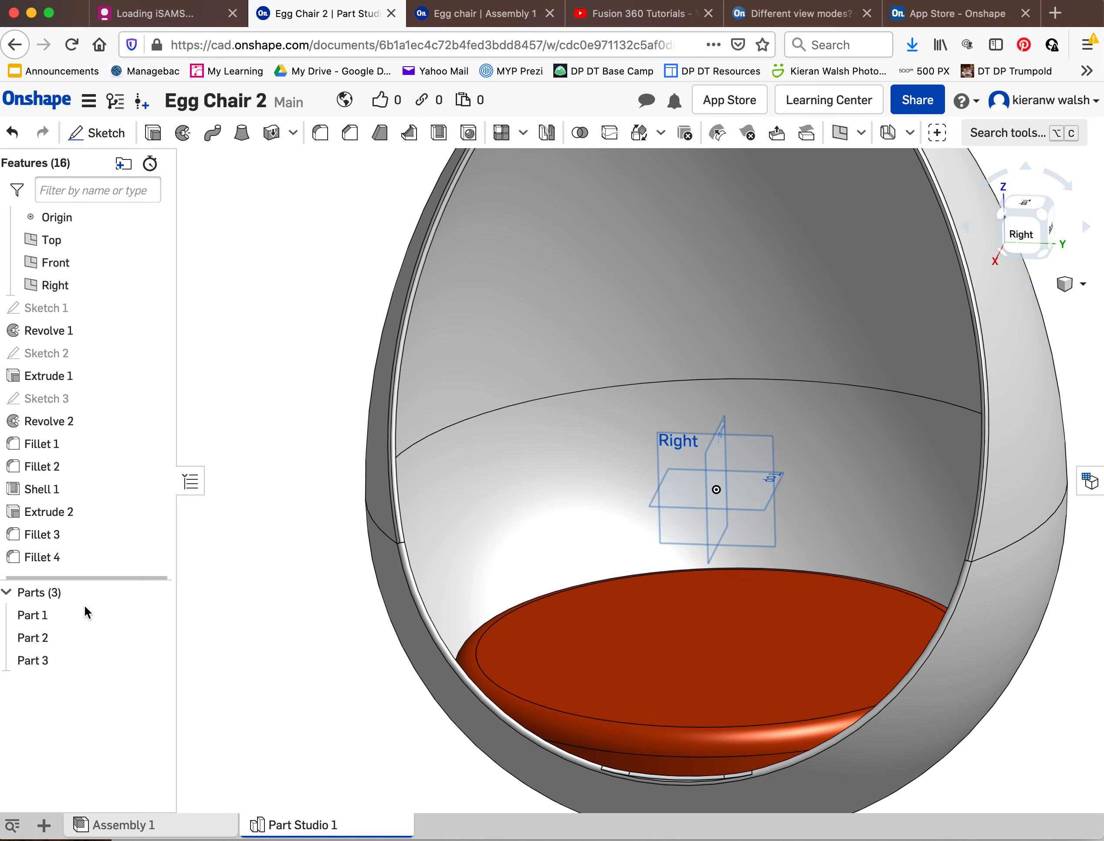
pyautogui.scroll(-5, 379, 485)
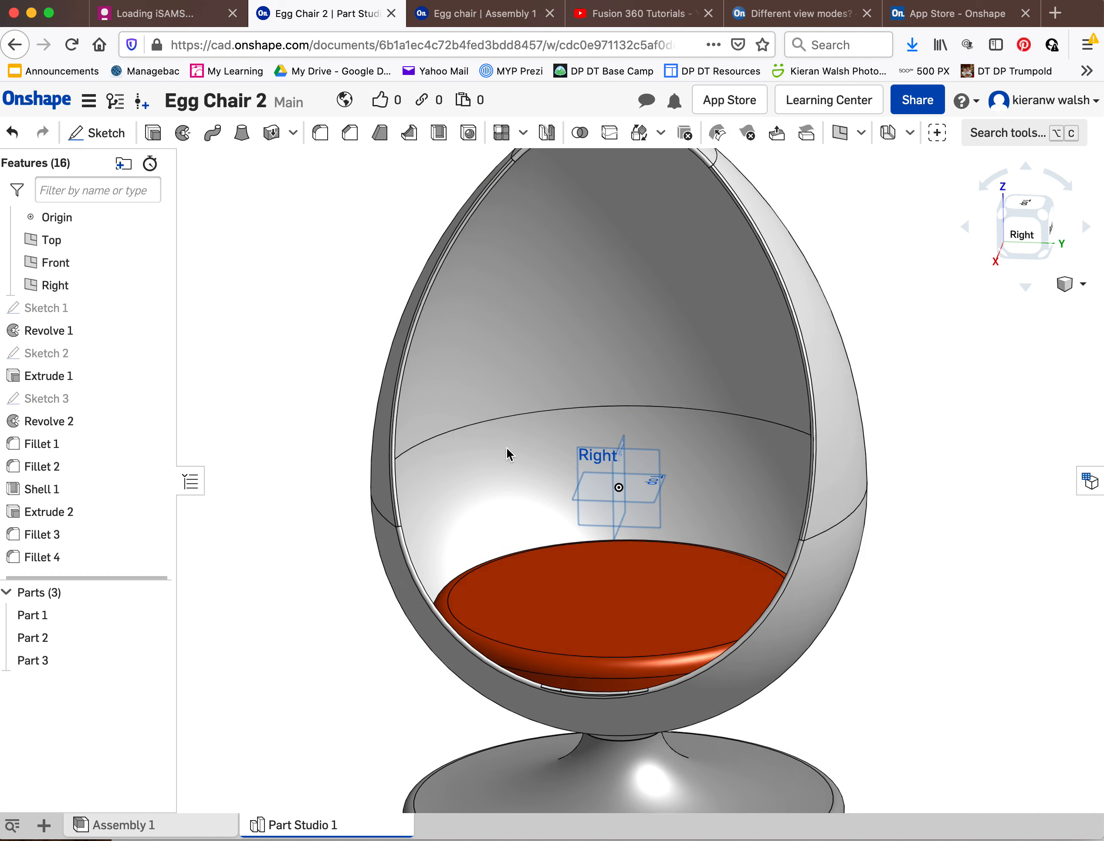
pyautogui.moveTo(508, 454)
pyautogui.mouseDown(button='right')
pyautogui.moveTo(517, 445)
pyautogui.moveTo(510, 451)
pyautogui.mouseUp(button='right')
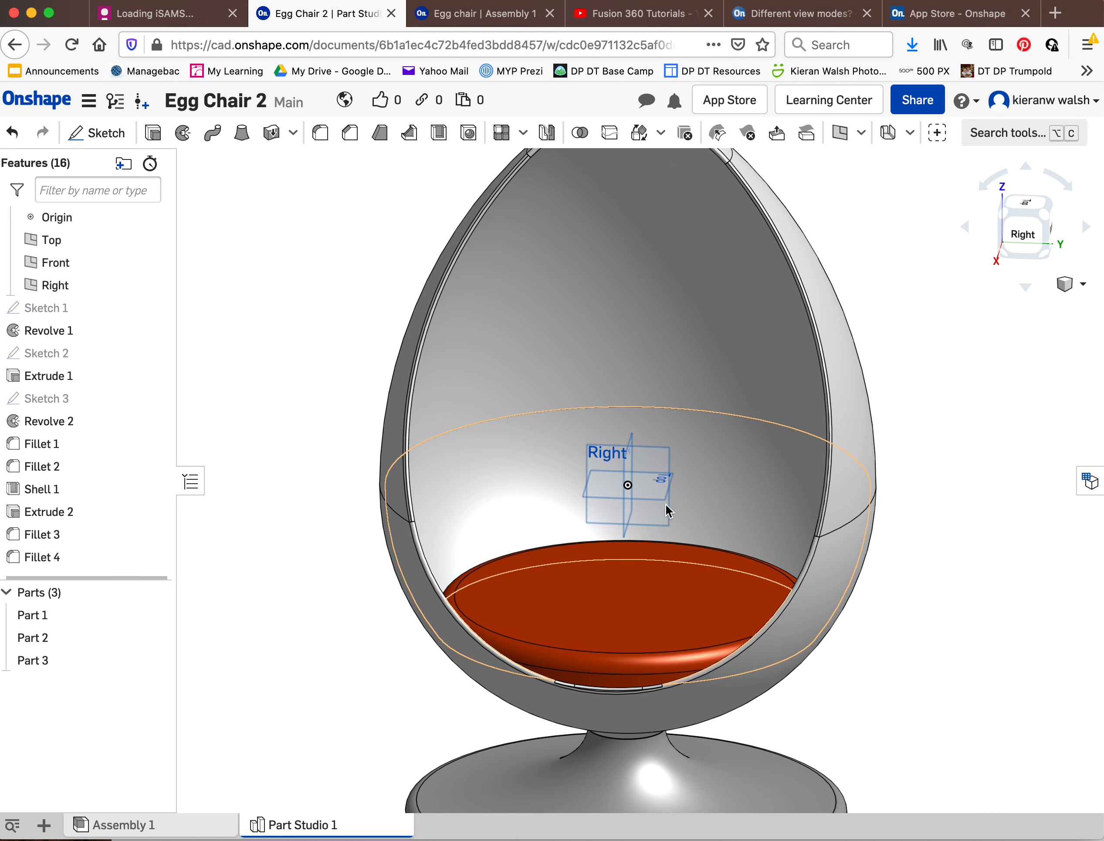
pyautogui.scroll(-2, 690, 423)
pyautogui.scroll(1, 673, 439)
pyautogui.scroll(-3, 672, 441)
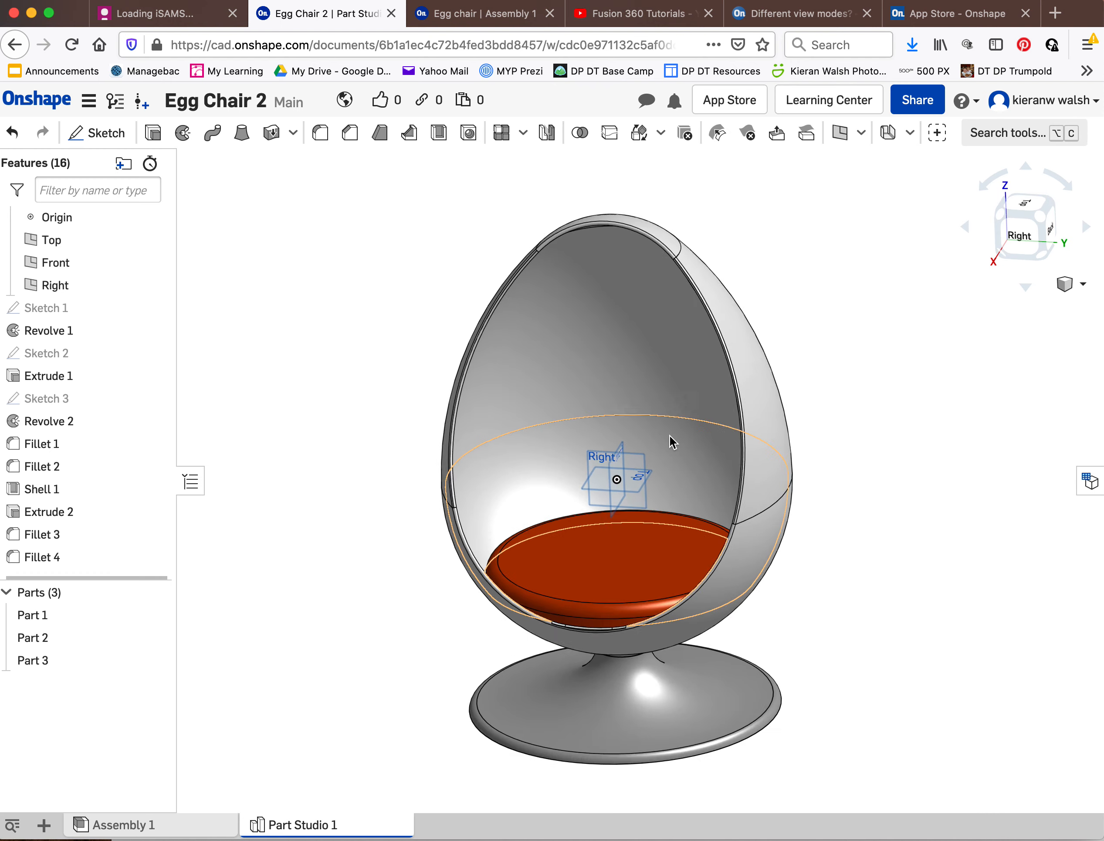
pyautogui.scroll(4, 637, 445)
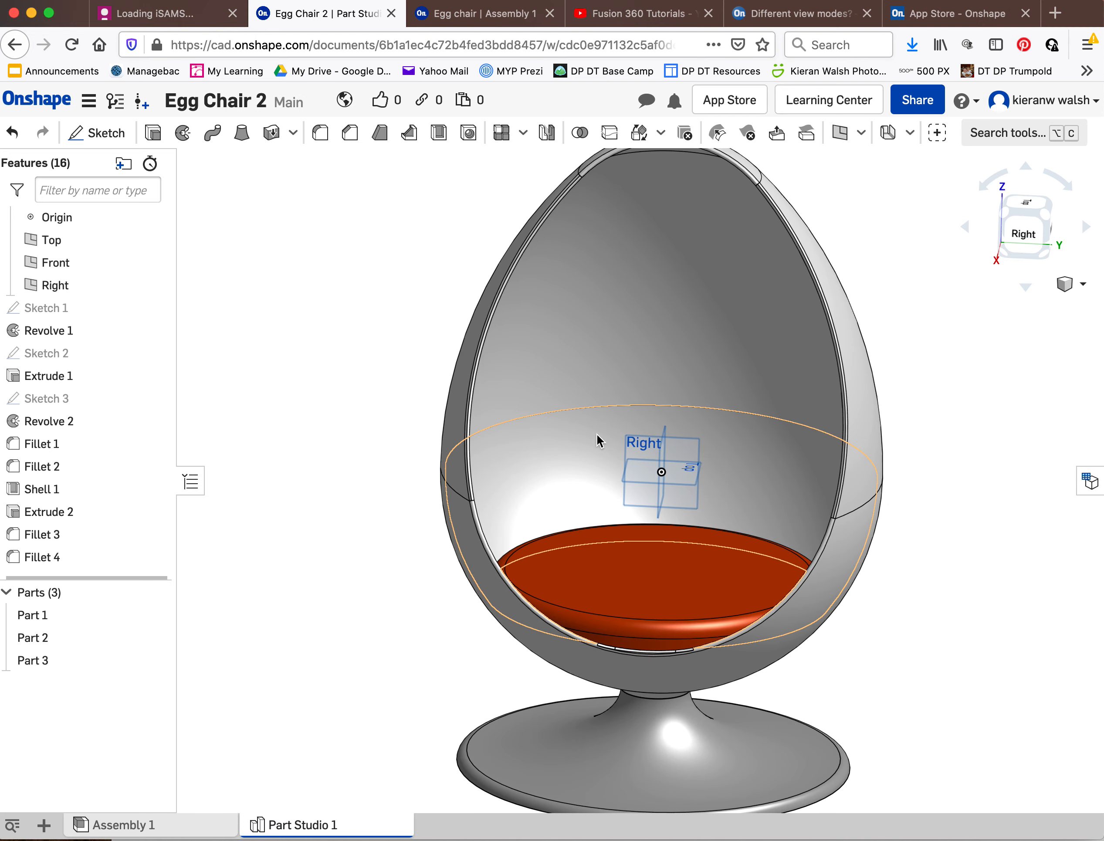
# - Highlight the egg's Revolve 1 feature, and select Part 1, Part 2 and Part 3 to review the chair's separate parts
pyautogui.click(45, 334)
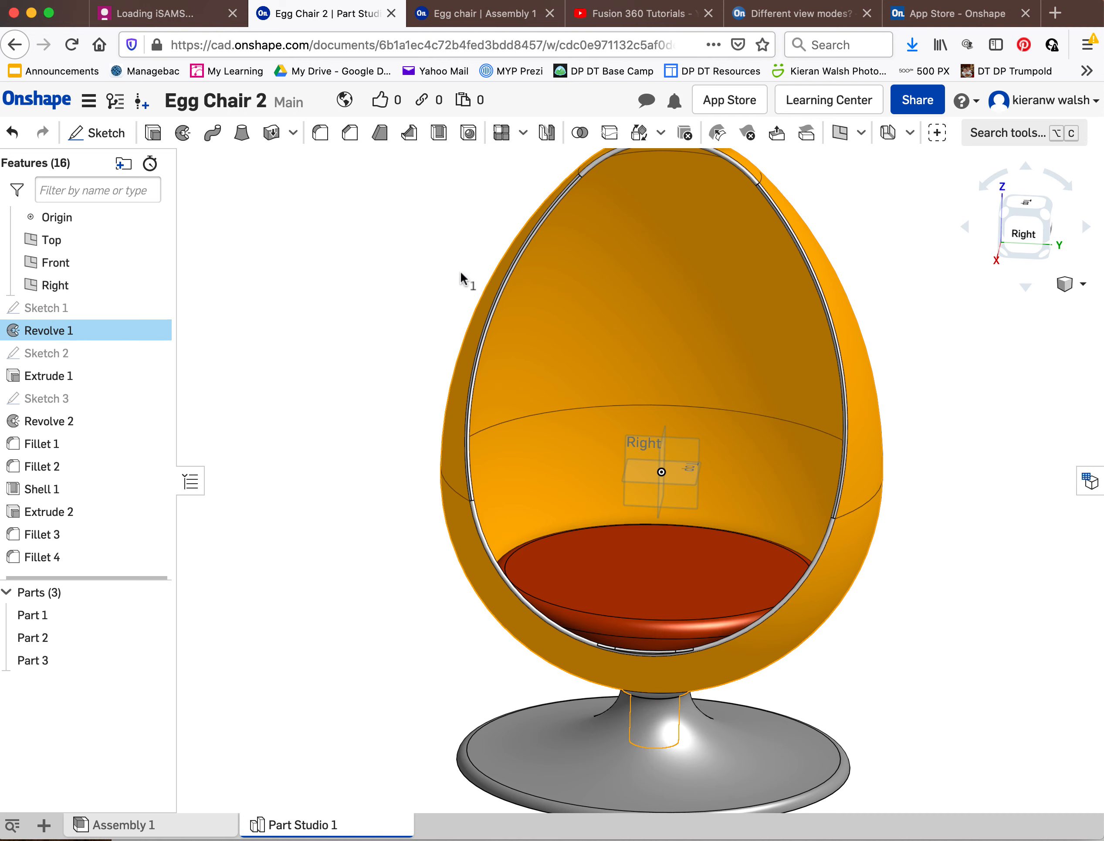
pyautogui.moveTo(357, 361); pyautogui.dragTo(382, 377, button='right')
pyautogui.scroll(-3, 352, 374)
pyautogui.click(352, 380)
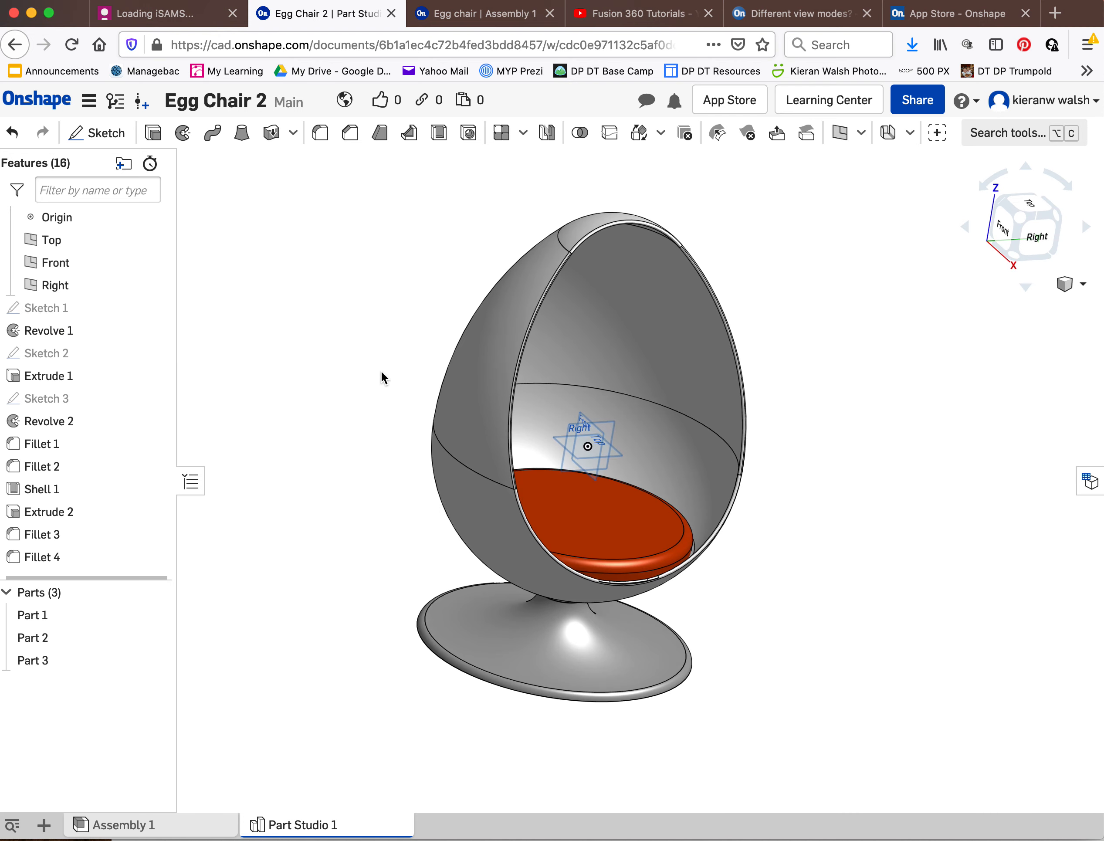
pyautogui.scroll(2, 380, 377)
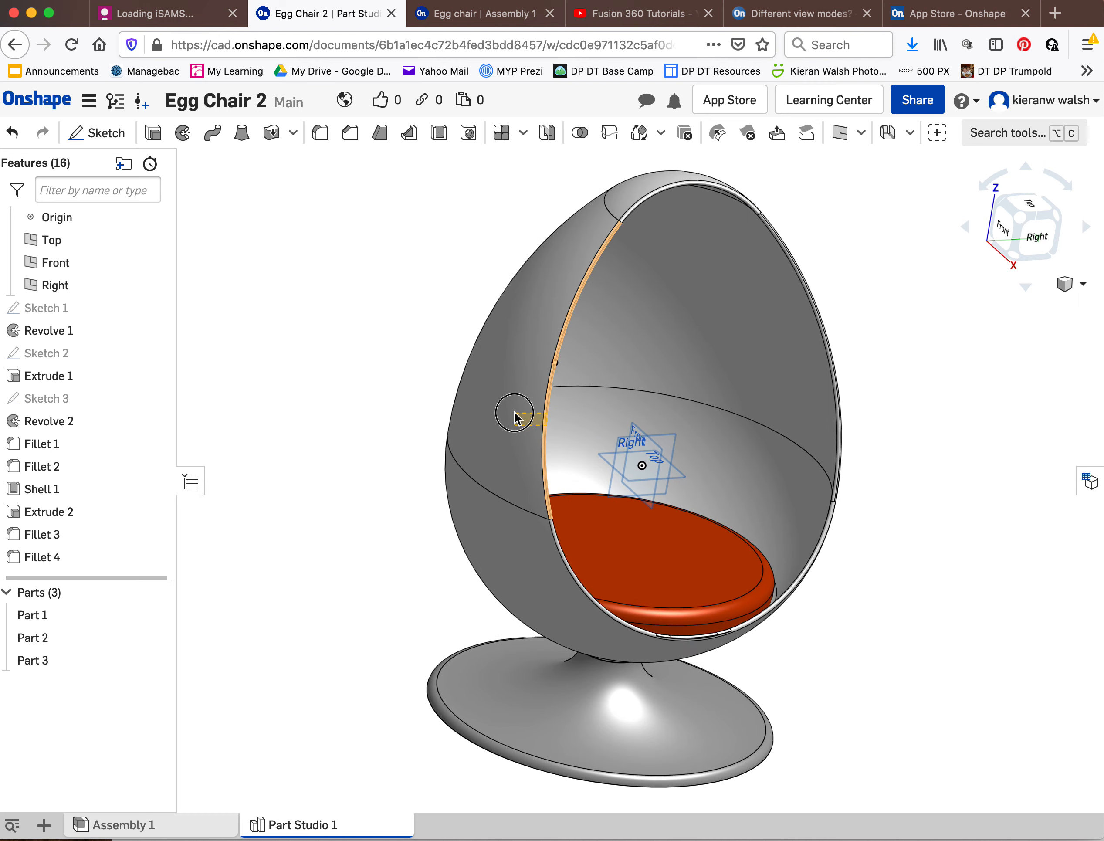
pyautogui.click(515, 418)
pyautogui.moveTo(539, 520)
pyautogui.mouseDown(button='right')
pyautogui.moveTo(503, 485)
pyautogui.moveTo(535, 517)
pyautogui.mouseUp(button='right')
pyautogui.click(59, 615)
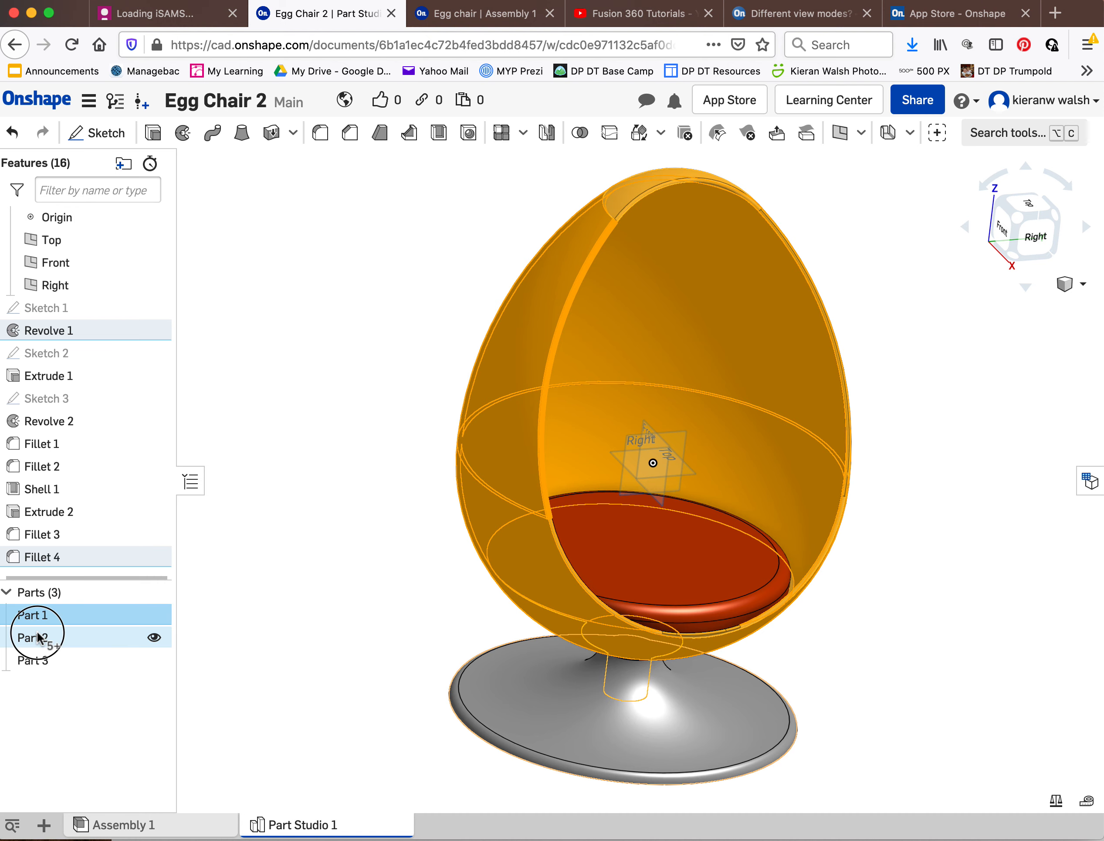
pyautogui.click(35, 636)
pyautogui.click(29, 660)
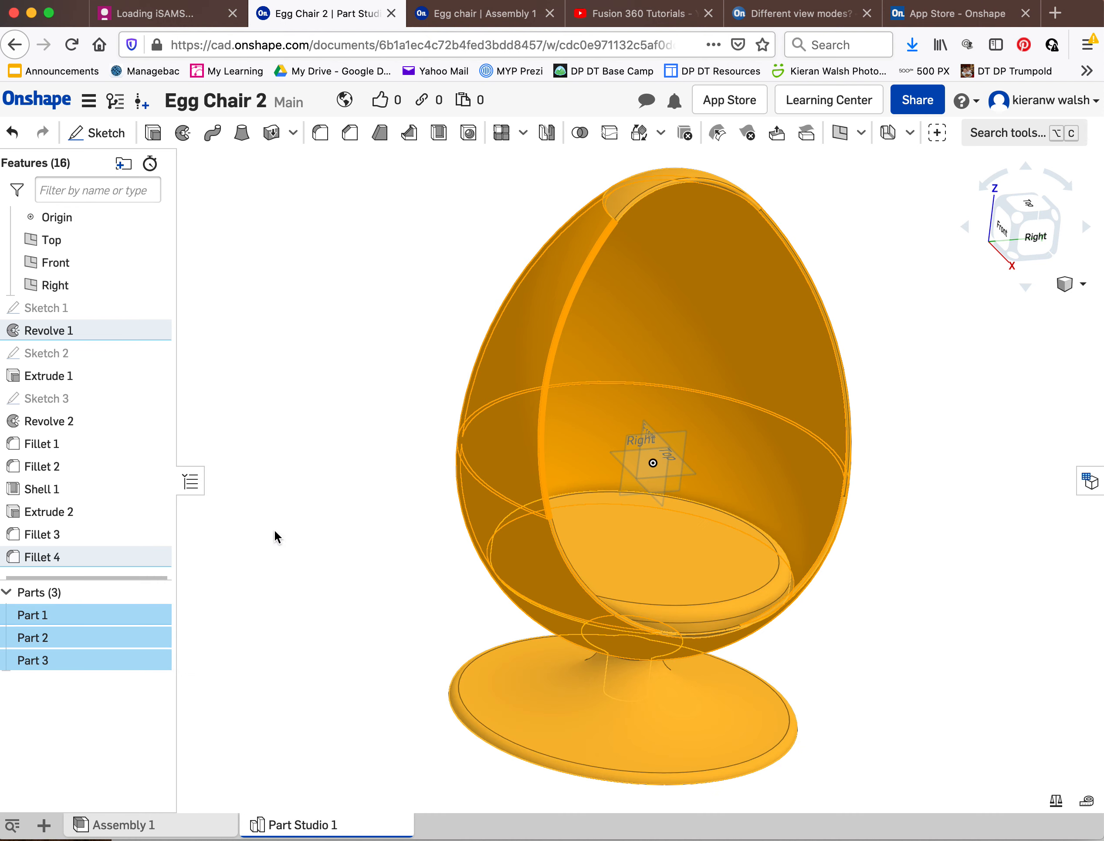
# - Insert Part 1, Part 2 and Part 3 into Assembly 1, placing the base below the shell and the cushion beside it
pyautogui.moveTo(167, 833)
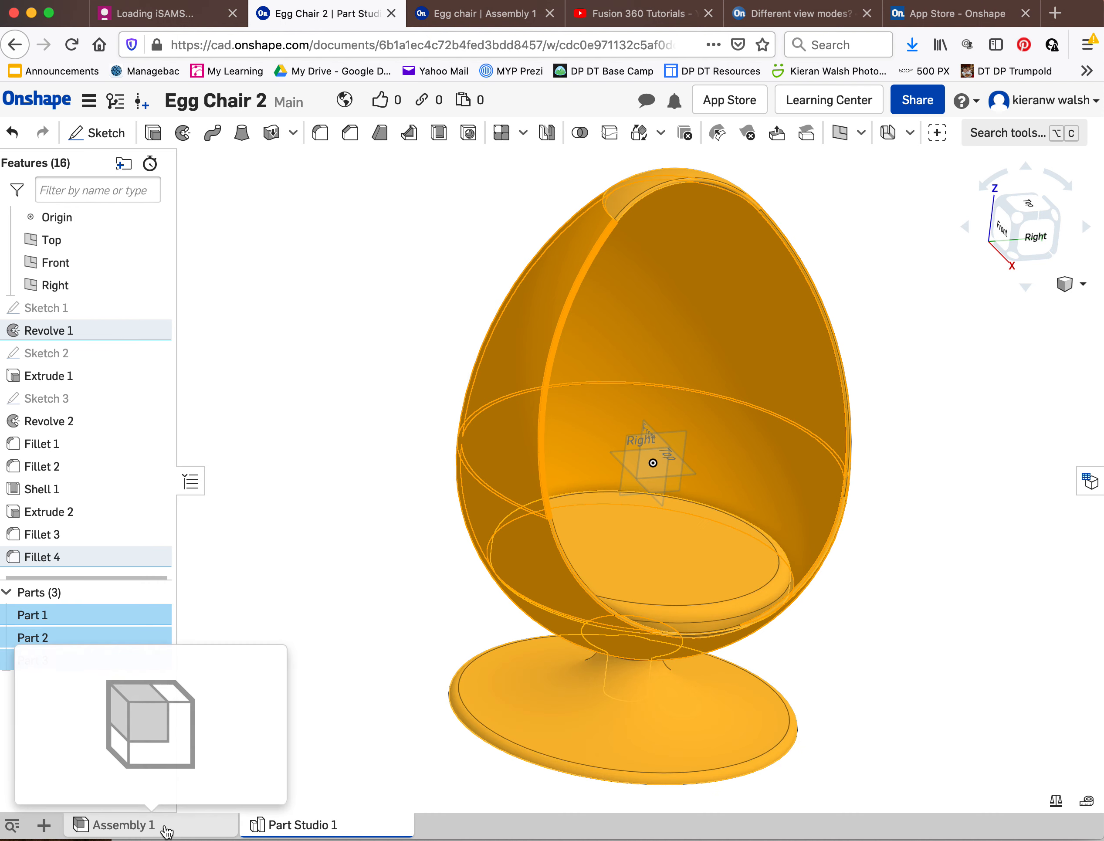
pyautogui.click(158, 827)
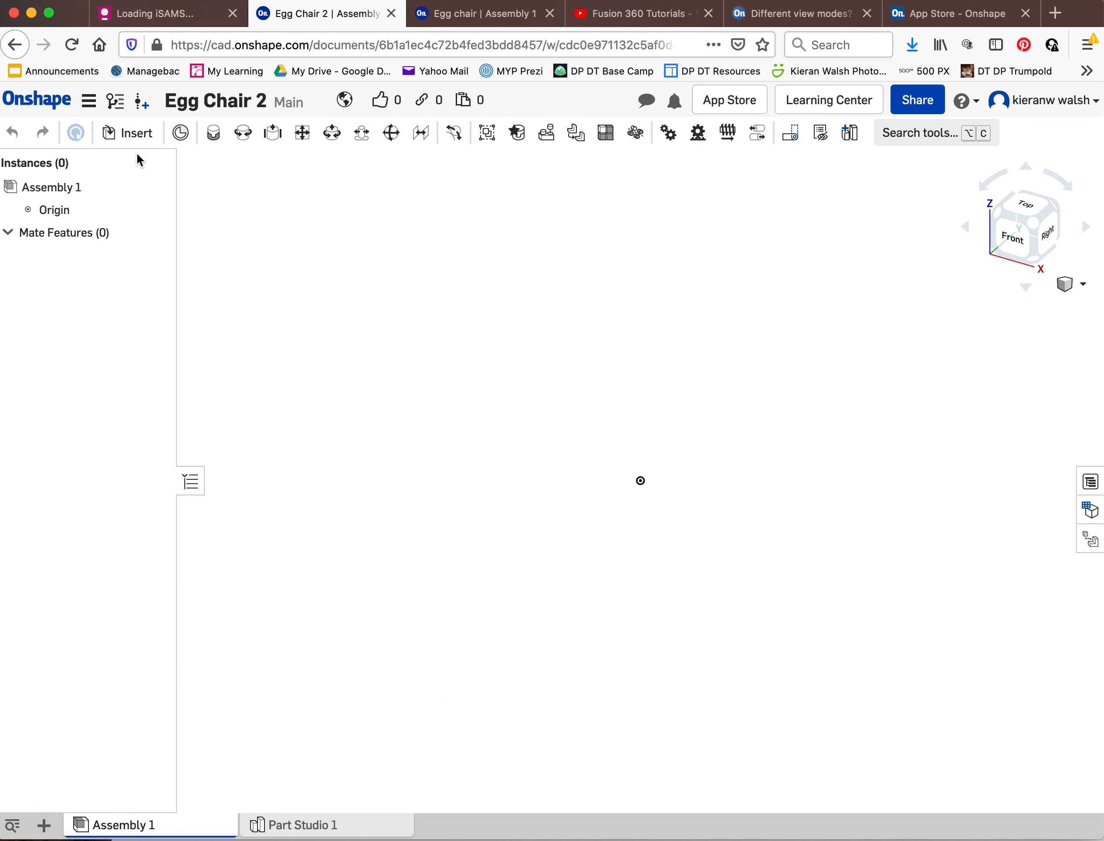
pyautogui.click(139, 135)
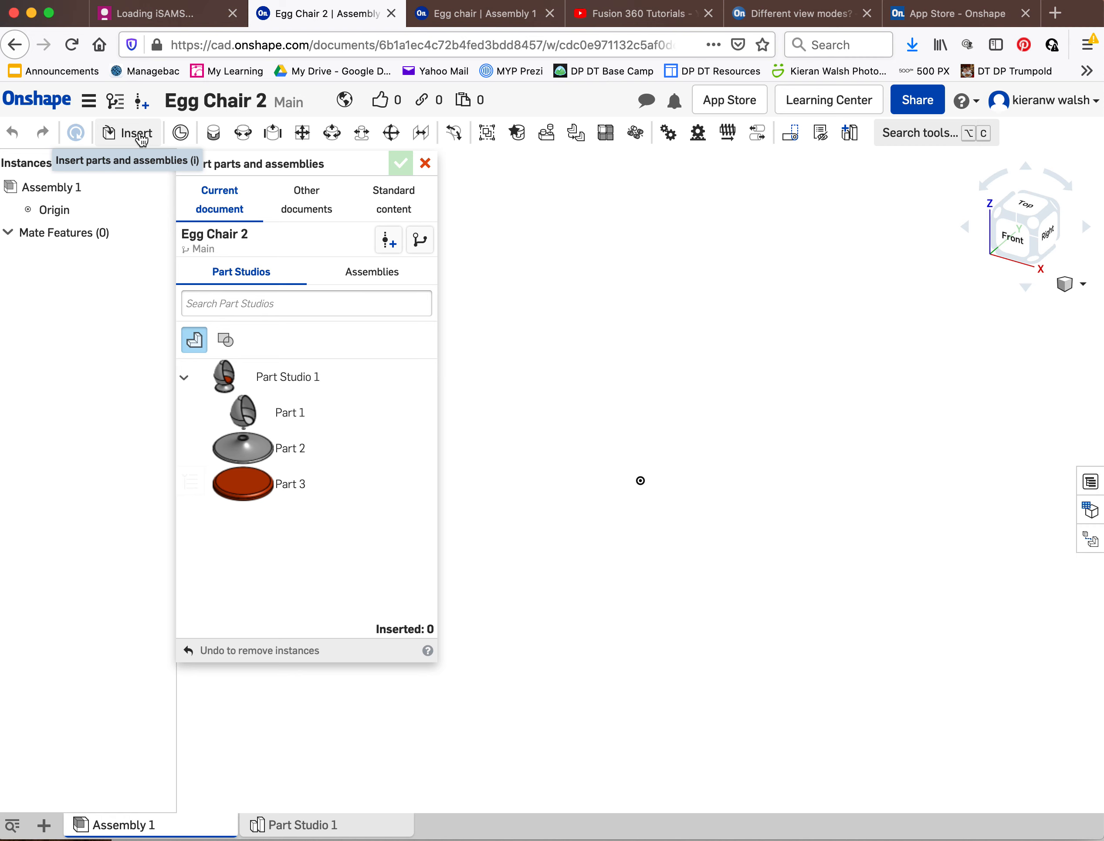
pyautogui.click(281, 412)
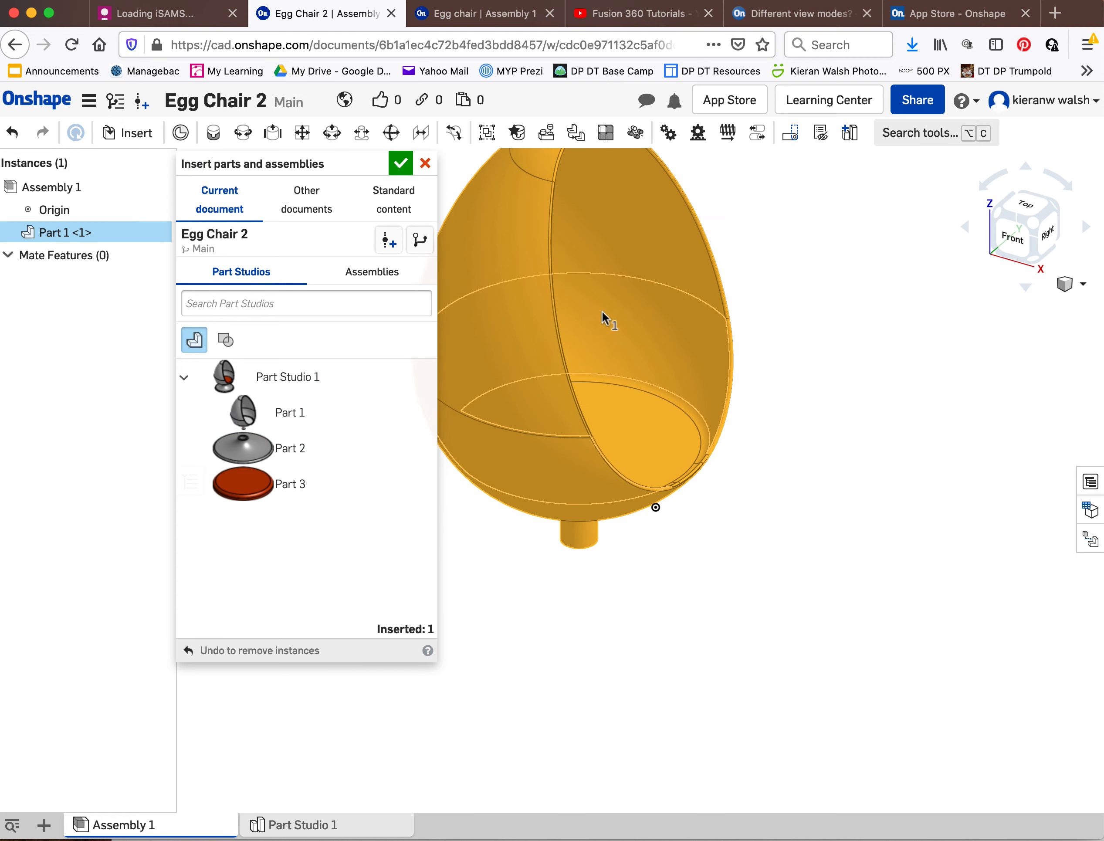
pyautogui.click(621, 311)
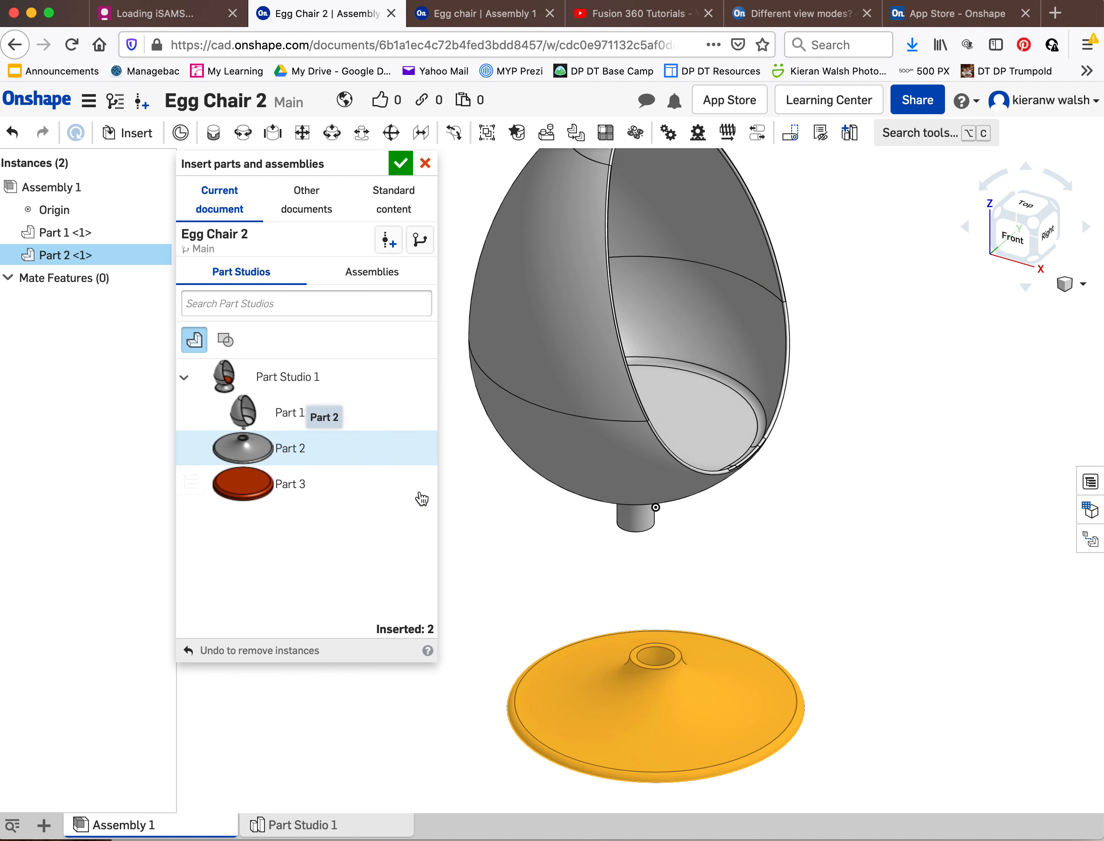
pyautogui.click(706, 645)
pyautogui.click(321, 493)
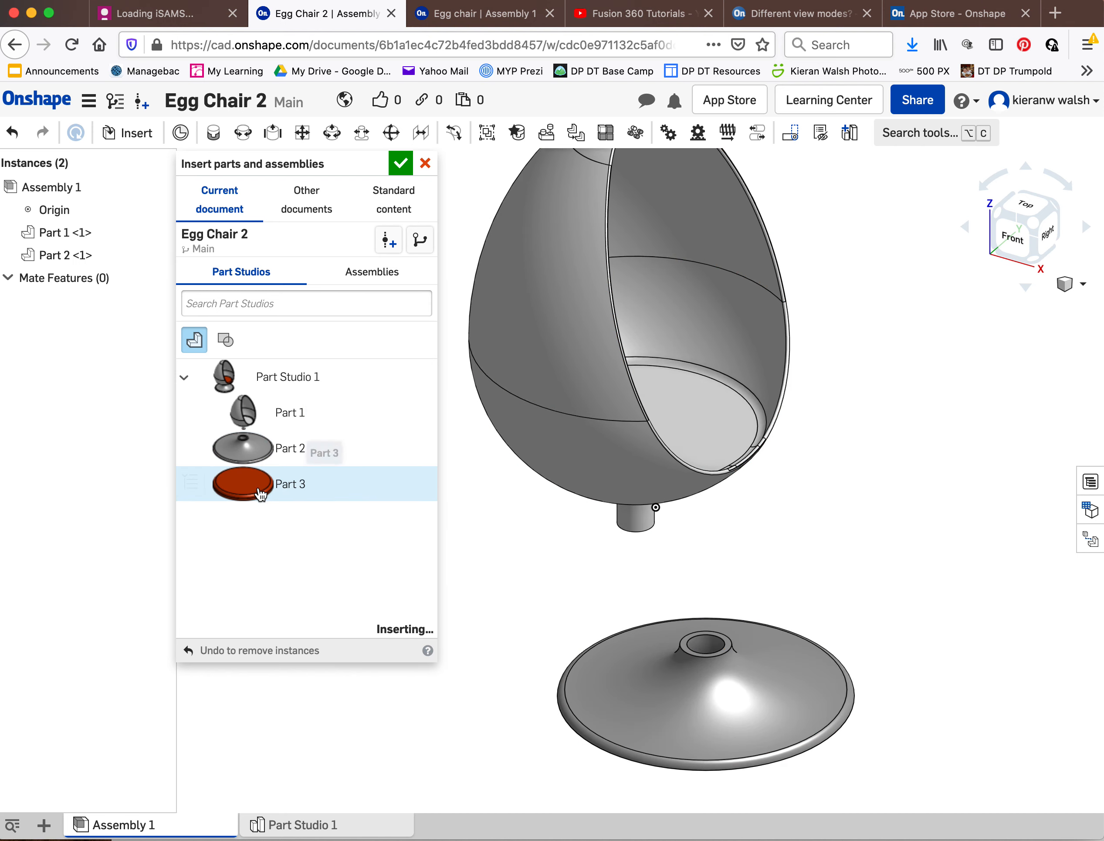
pyautogui.click(937, 502)
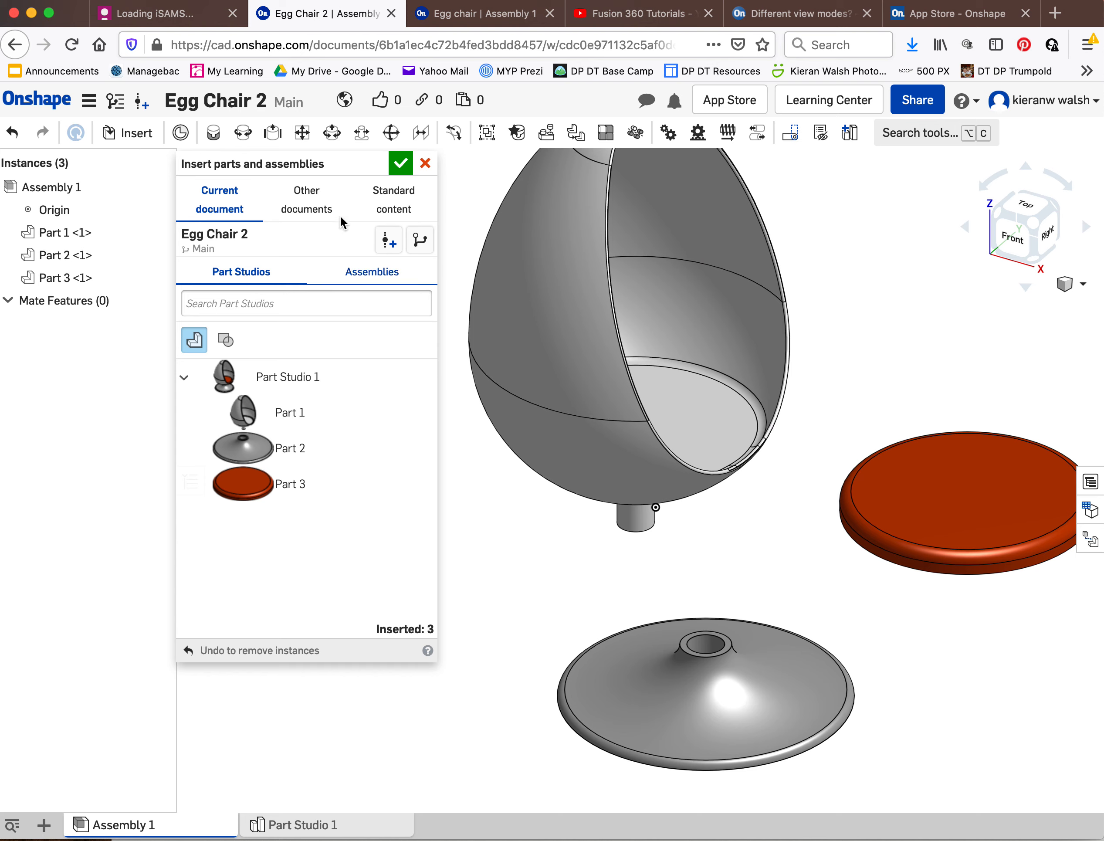
pyautogui.click(395, 164)
# - Move the cushion closer beside the egg shell and lower the shell to just above the base
pyautogui.moveTo(946, 496); pyautogui.dragTo(806, 490)
pyautogui.moveTo(650, 434); pyautogui.dragTo(609, 493)
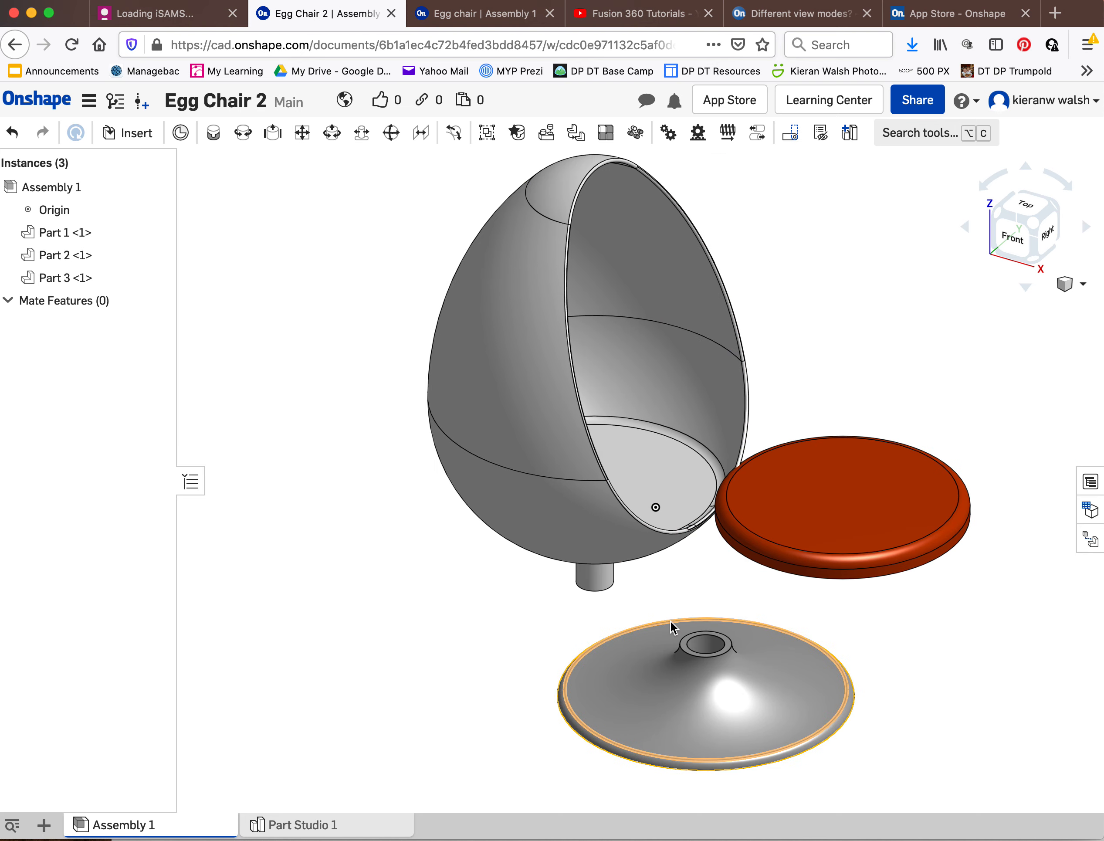
# - Add a Fastened mate joining the centre of the cushion's underside to the centre of the shell's seat surface
pyautogui.moveTo(661, 618)
pyautogui.mouseDown(button='right')
pyautogui.moveTo(670, 589)
pyautogui.moveTo(648, 608)
pyautogui.mouseUp(button='right')
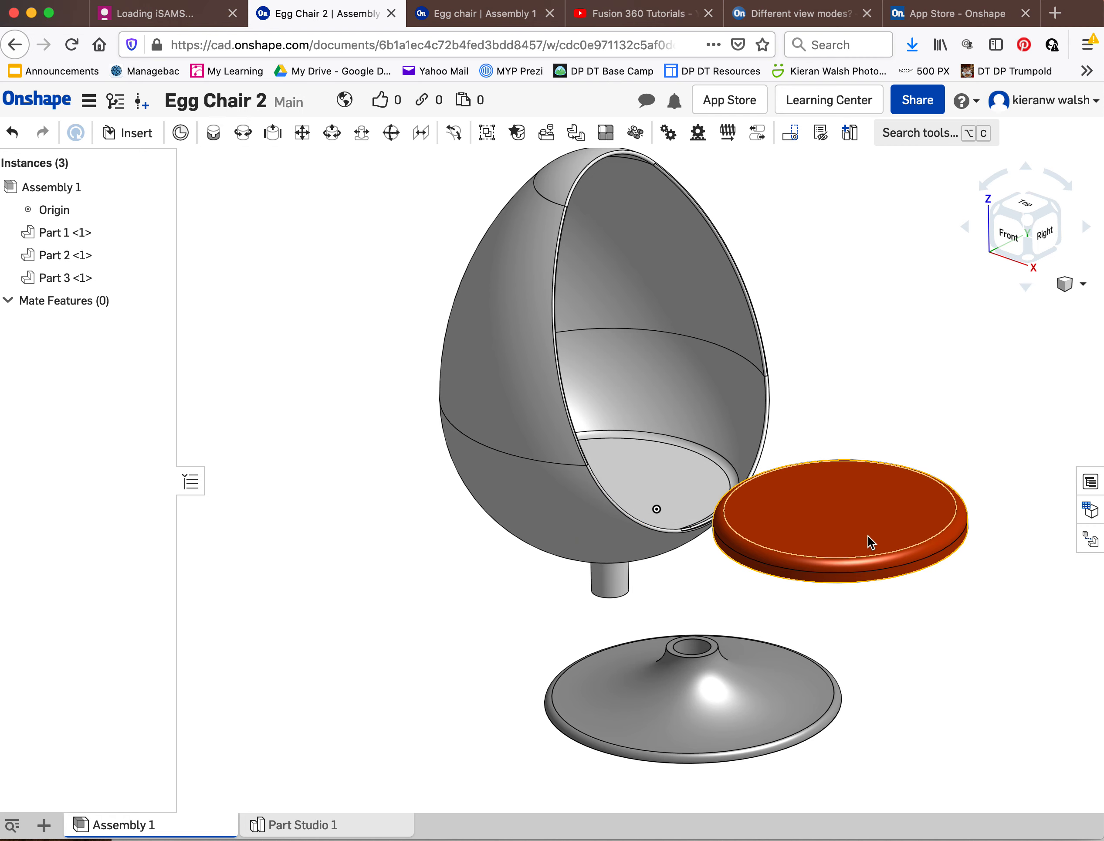
pyautogui.moveTo(868, 534); pyautogui.dragTo(843, 522, button='right')
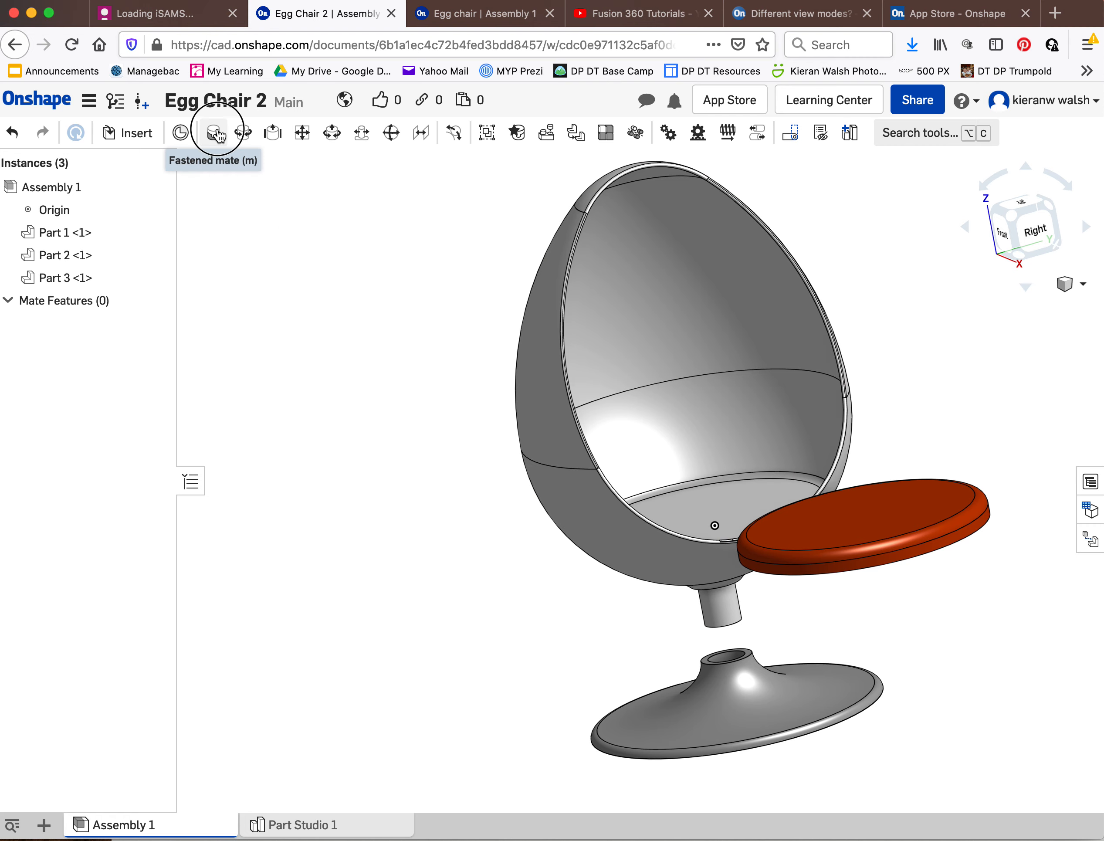
pyautogui.click(217, 135)
pyautogui.moveTo(493, 382); pyautogui.dragTo(767, 374, button='right')
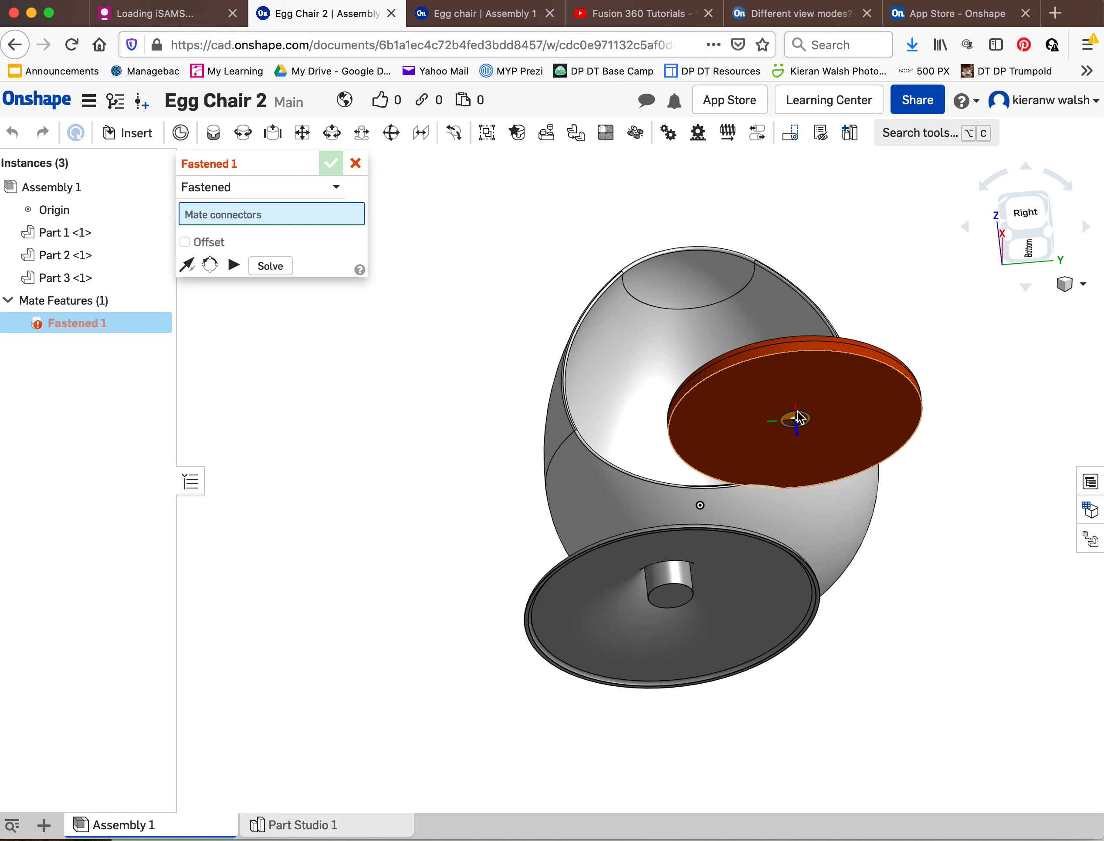
pyautogui.click(797, 423)
pyautogui.moveTo(772, 424); pyautogui.dragTo(782, 470, button='right')
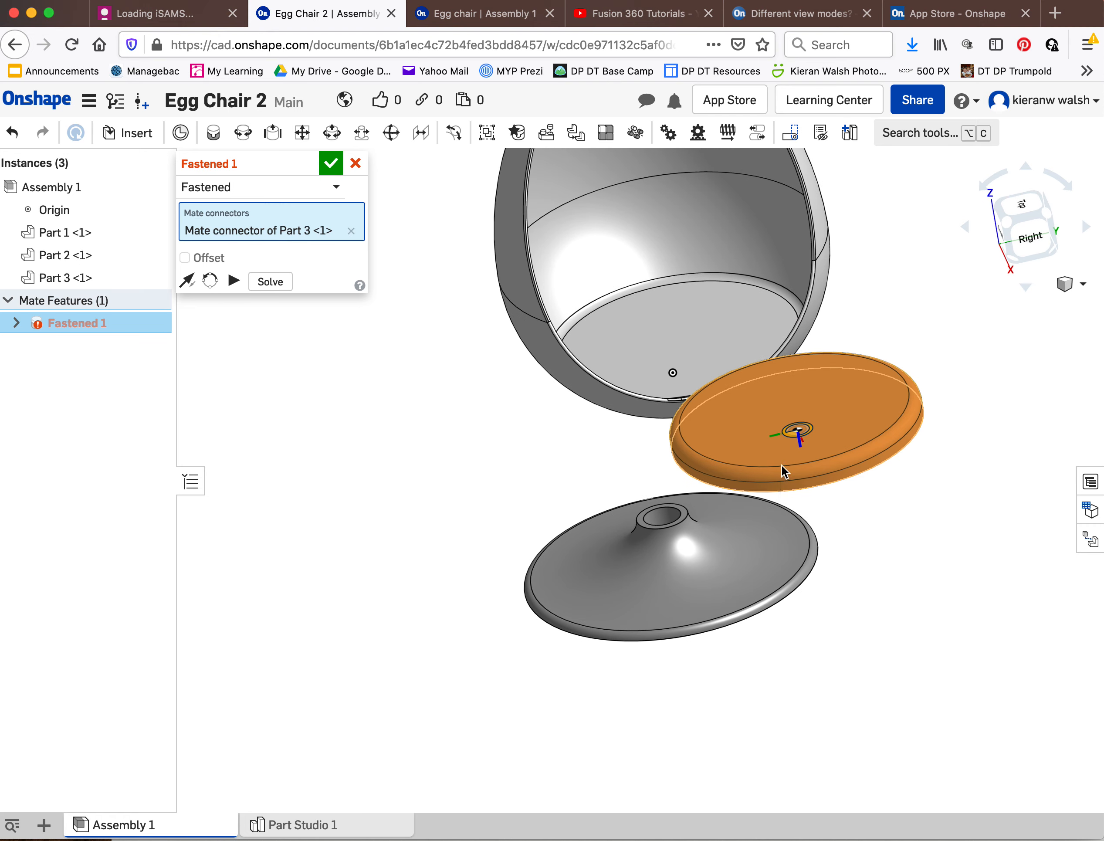
pyautogui.click(757, 297)
pyautogui.click(984, 335)
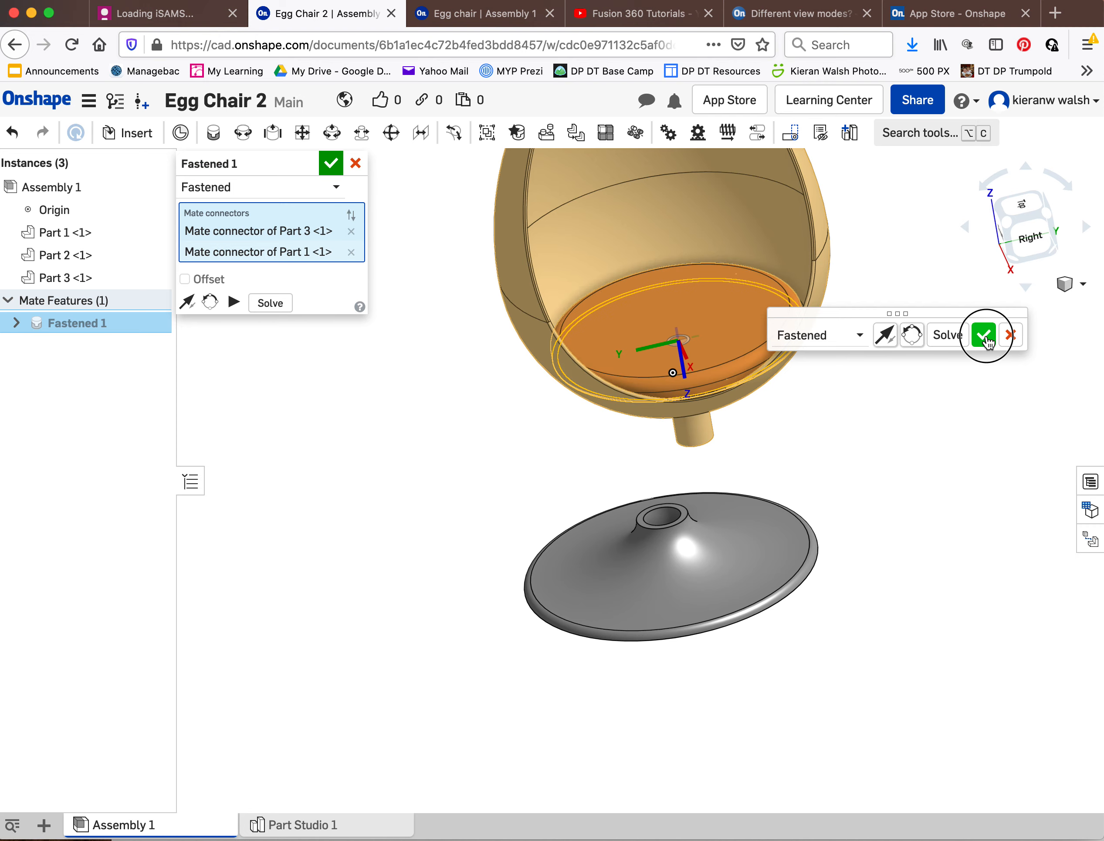
pyautogui.moveTo(864, 408)
pyautogui.mouseDown(button='right')
pyautogui.moveTo(798, 414)
pyautogui.moveTo(853, 420)
pyautogui.mouseUp(button='right')
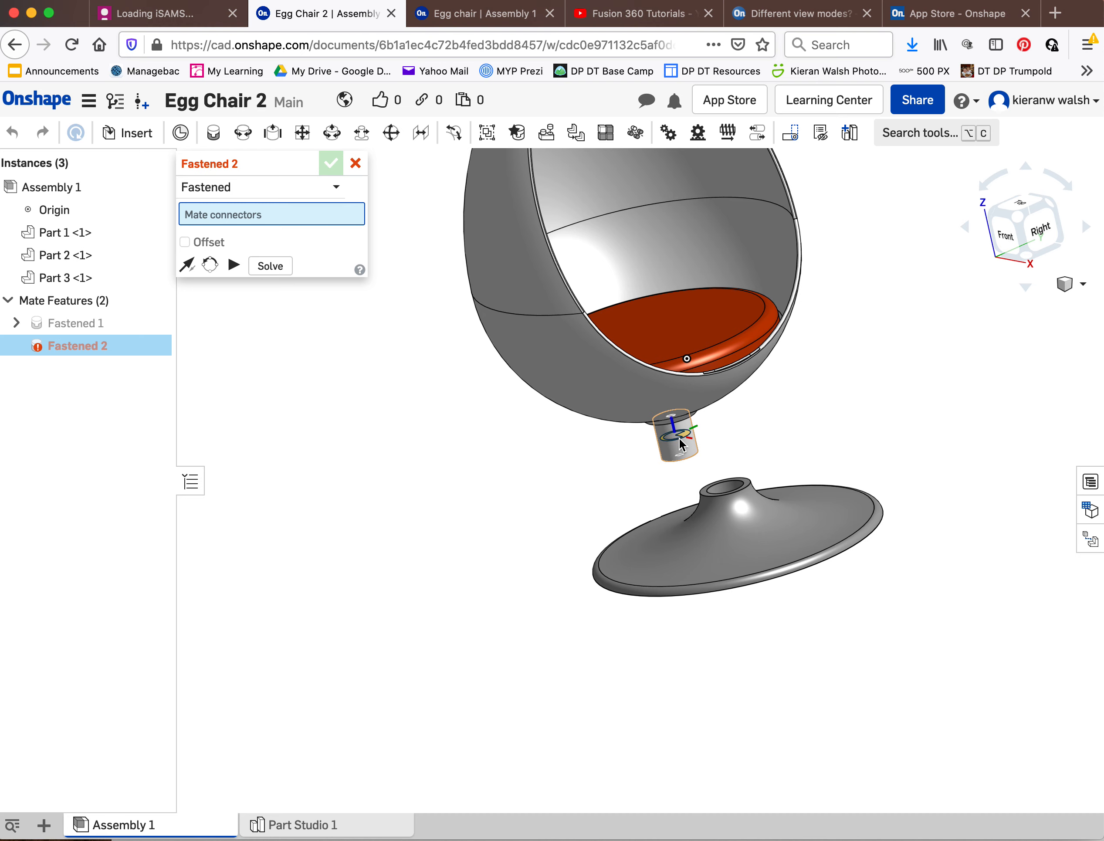
pyautogui.scroll(5, 754, 468)
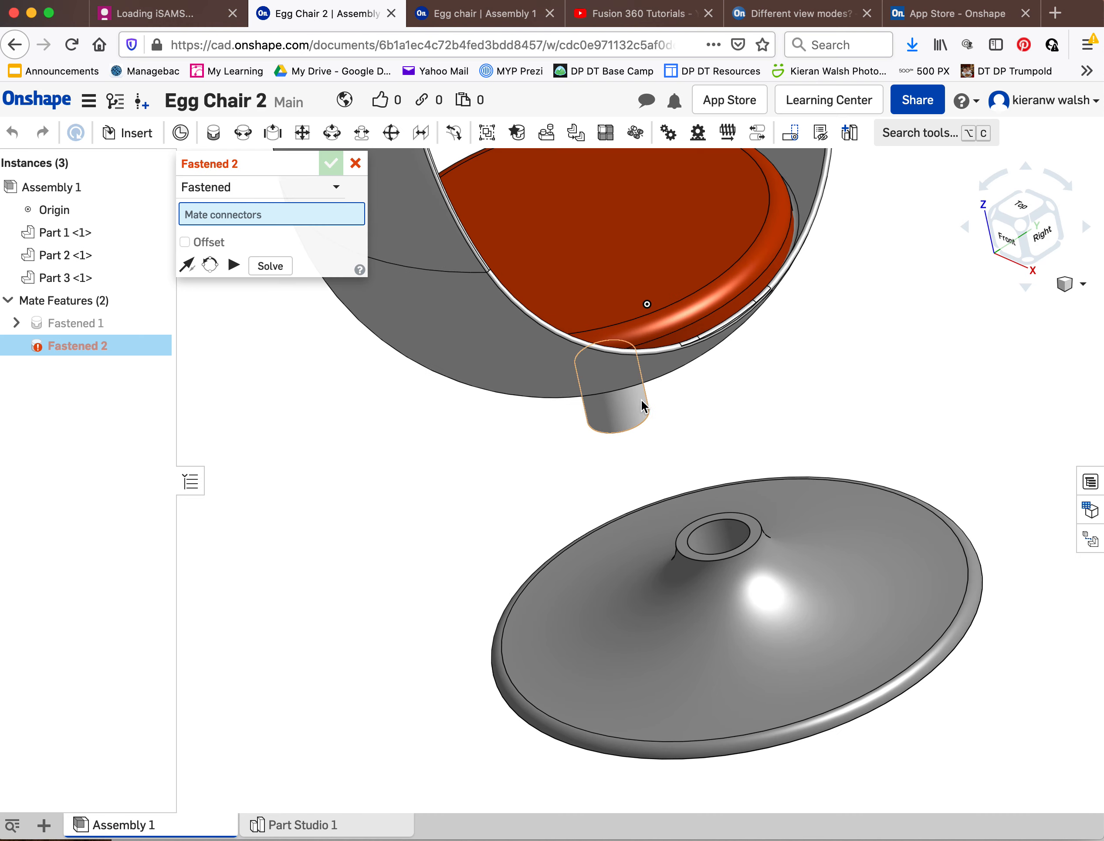
pyautogui.moveTo(603, 384); pyautogui.dragTo(384, 288, button='right')
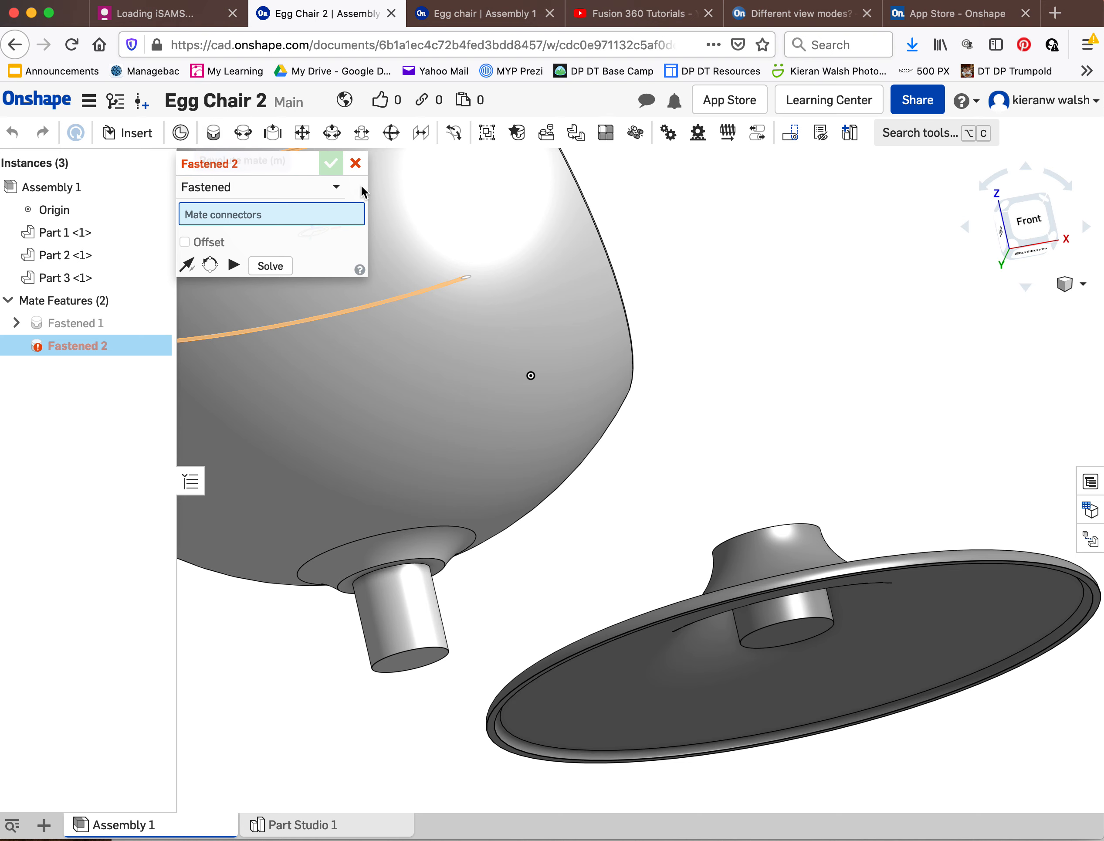
pyautogui.click(356, 165)
# - Create a Revolute mate between the bottom centre of the shell's stem and the floor centre of the base's socket
pyautogui.moveTo(533, 349); pyautogui.dragTo(520, 382, button='right')
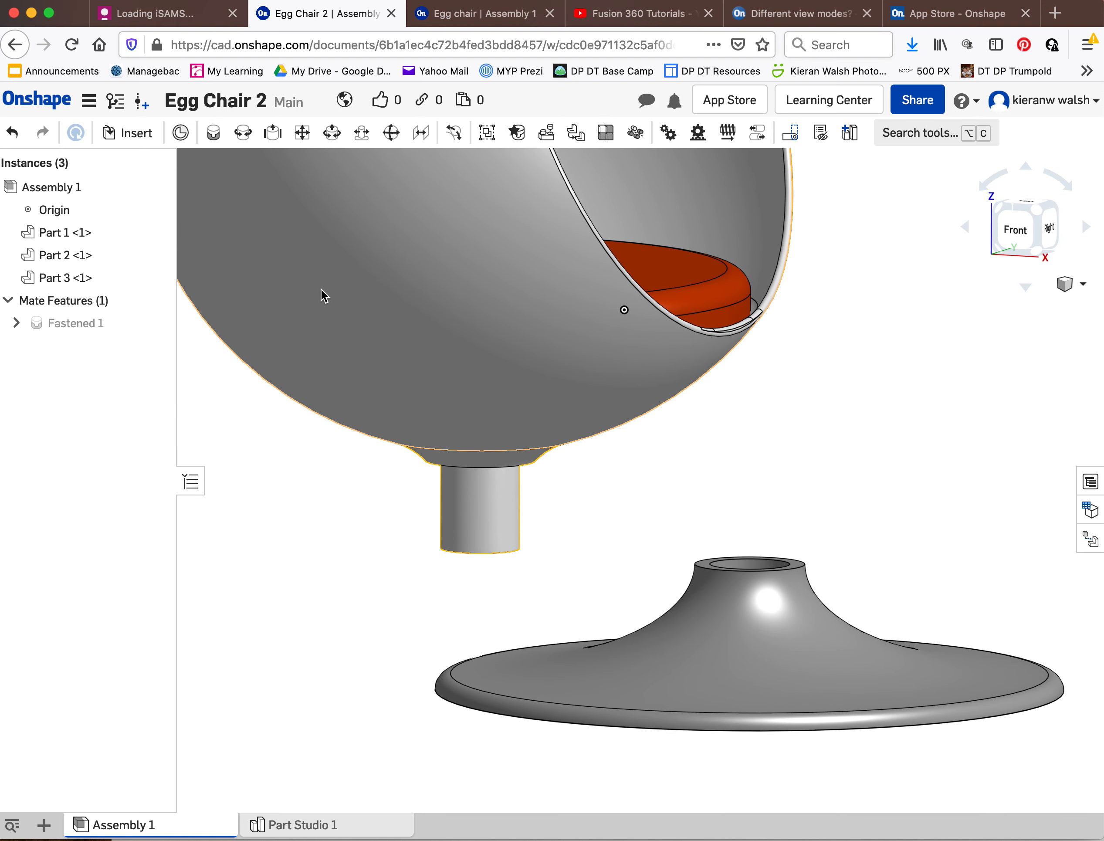
pyautogui.click(243, 133)
pyautogui.moveTo(540, 520); pyautogui.dragTo(404, 635, button='right')
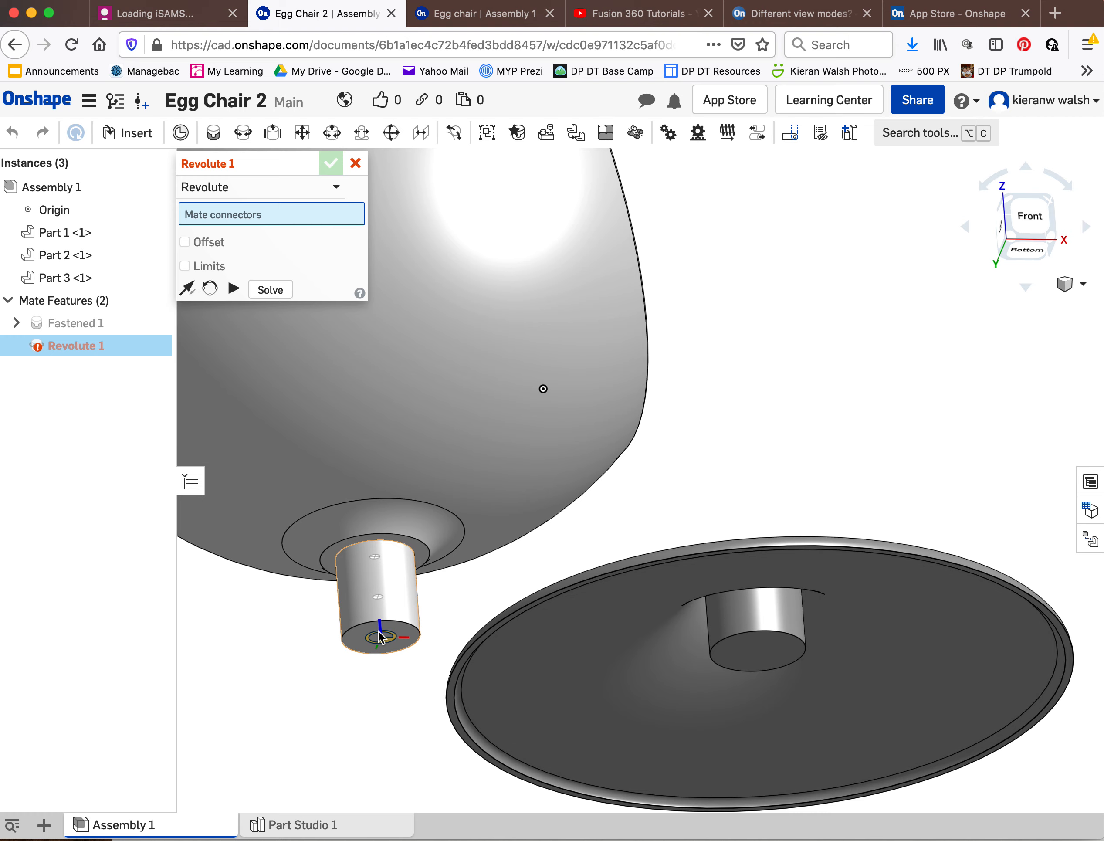
pyautogui.click(380, 638)
pyautogui.moveTo(562, 543); pyautogui.dragTo(535, 631, button='right')
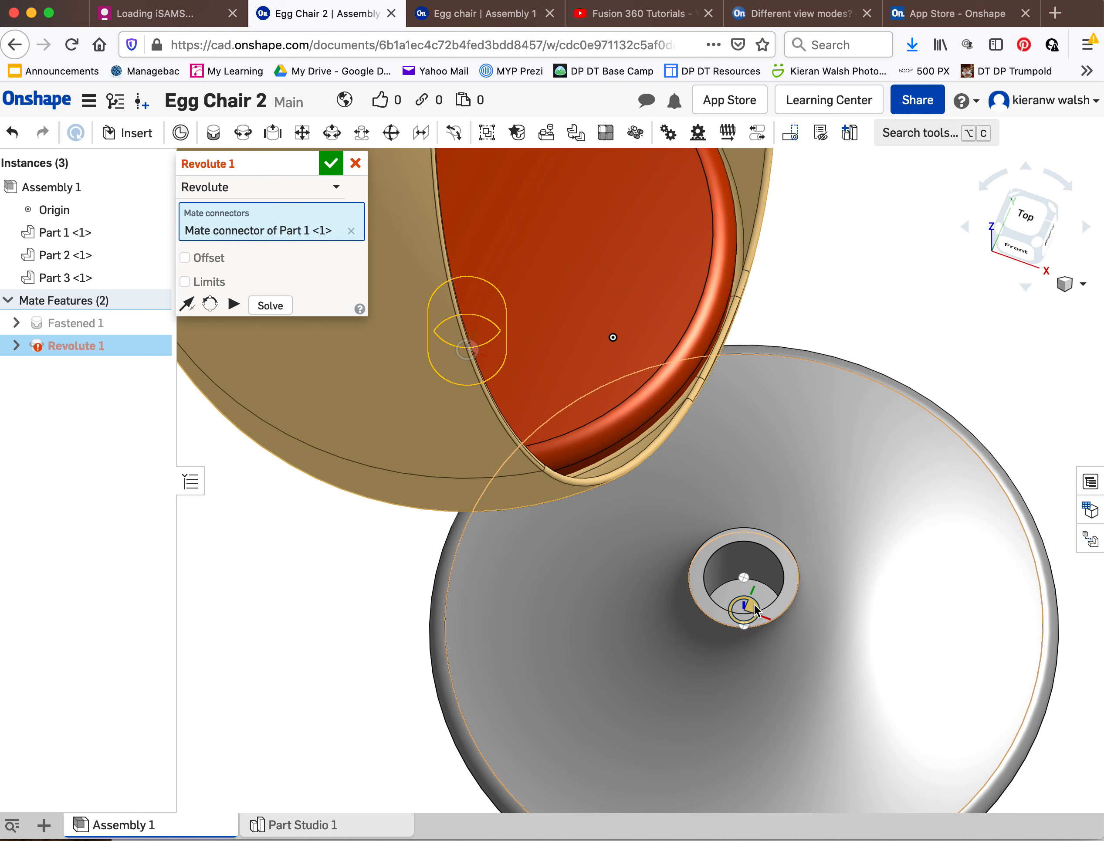
pyautogui.moveTo(752, 601); pyautogui.dragTo(762, 602, button='right')
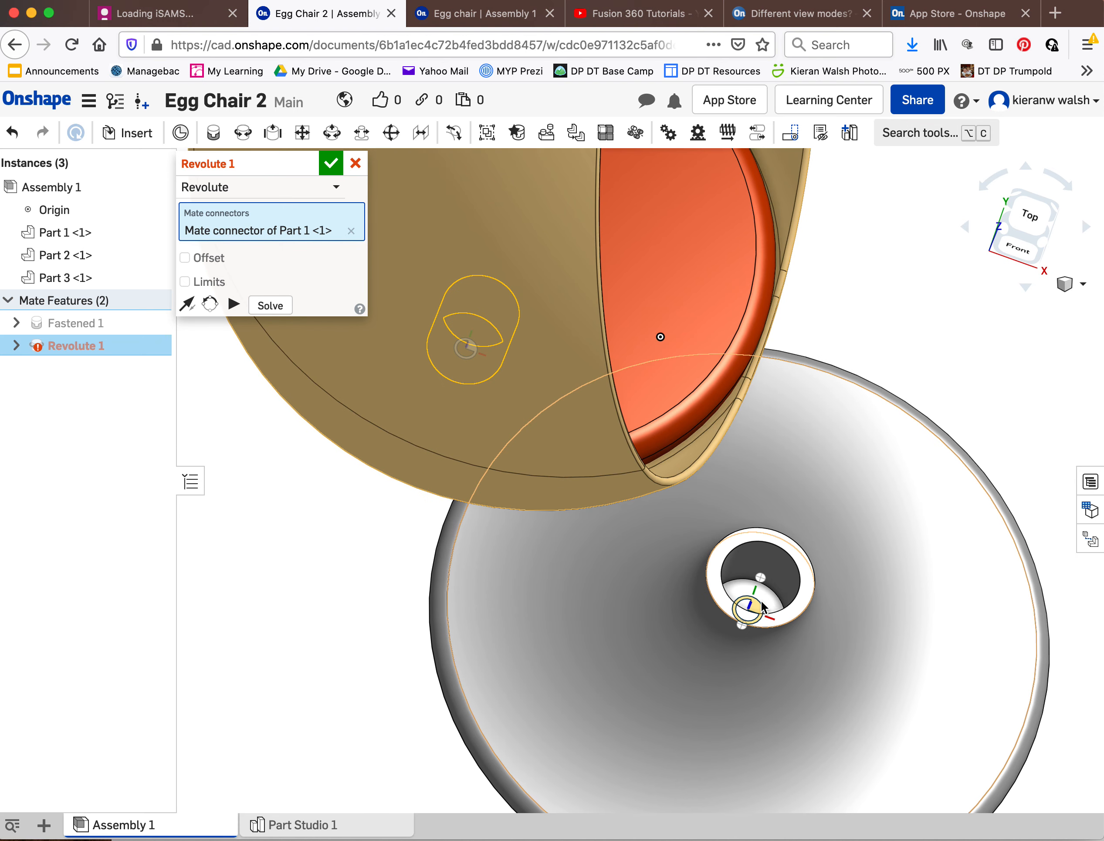
pyautogui.click(763, 607)
# - Examine the mated shell and base as a whole, and look closely at how the stem sits in the socket
pyautogui.moveTo(724, 578)
pyautogui.mouseDown(button='right')
pyautogui.moveTo(704, 539)
pyautogui.moveTo(716, 562)
pyautogui.mouseUp(button='right')
pyautogui.scroll(-6, 715, 559)
pyautogui.moveTo(767, 620)
pyautogui.mouseDown(button='right')
pyautogui.moveTo(766, 608)
pyautogui.moveTo(778, 615)
pyautogui.mouseUp(button='right')
pyautogui.moveTo(708, 566); pyautogui.dragTo(732, 582, button='right')
pyautogui.moveTo(719, 742); pyautogui.dragTo(695, 610, button='middle')
pyautogui.scroll(5, 638, 464)
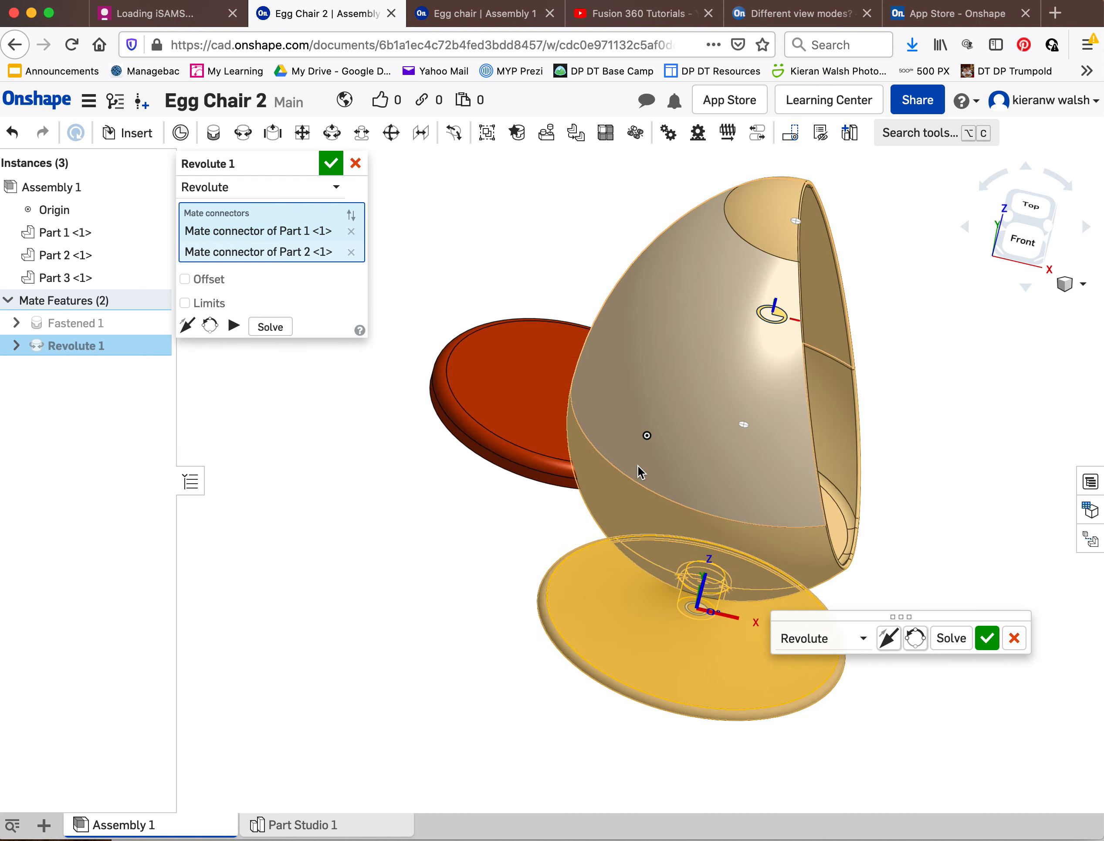
pyautogui.moveTo(502, 437); pyautogui.dragTo(494, 433, button='right')
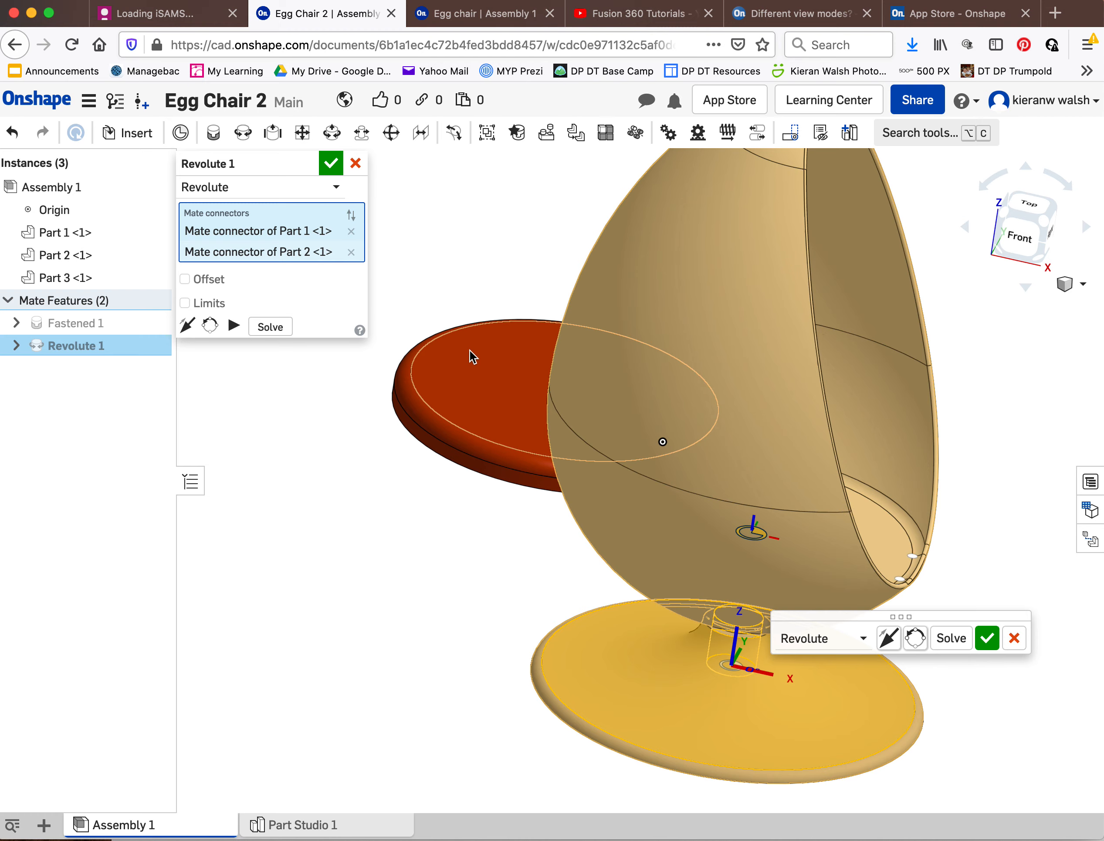
pyautogui.moveTo(473, 356); pyautogui.dragTo(479, 396, button='right')
pyautogui.scroll(5, 741, 657)
pyautogui.moveTo(613, 568); pyautogui.dragTo(708, 691, button='right')
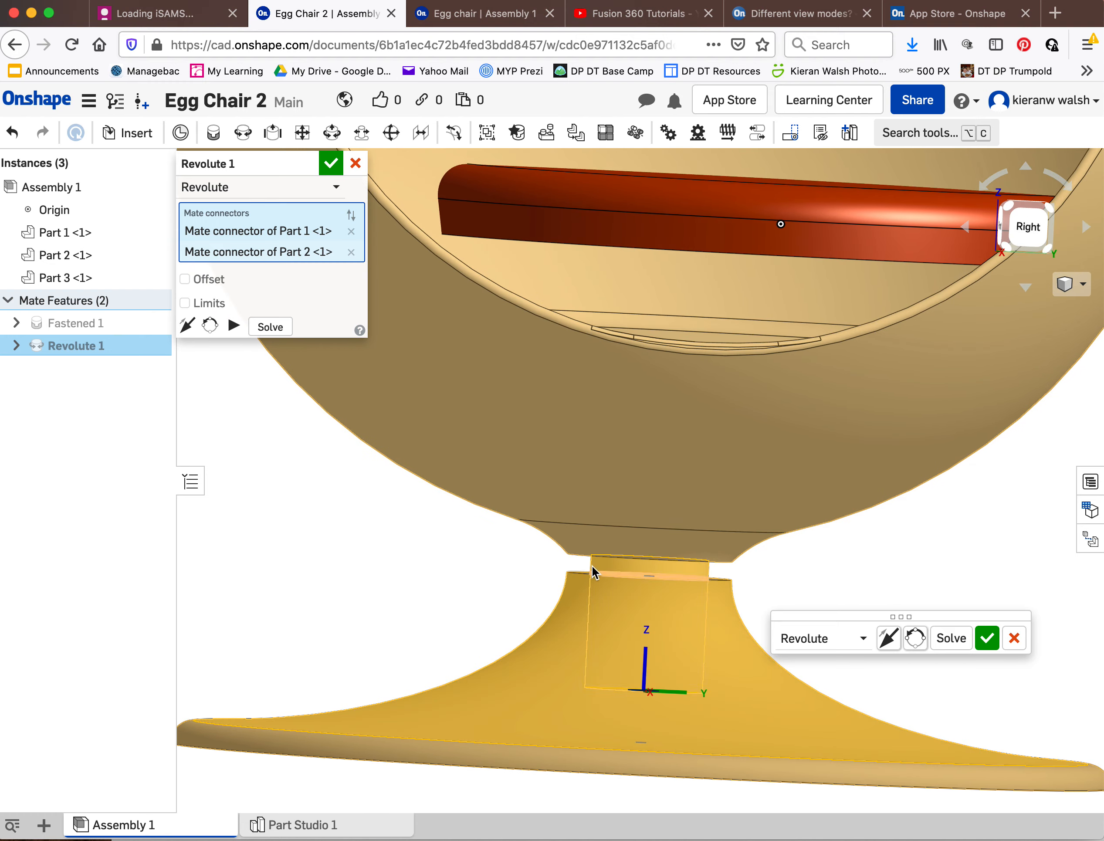
pyautogui.moveTo(622, 626); pyautogui.dragTo(672, 627, button='right')
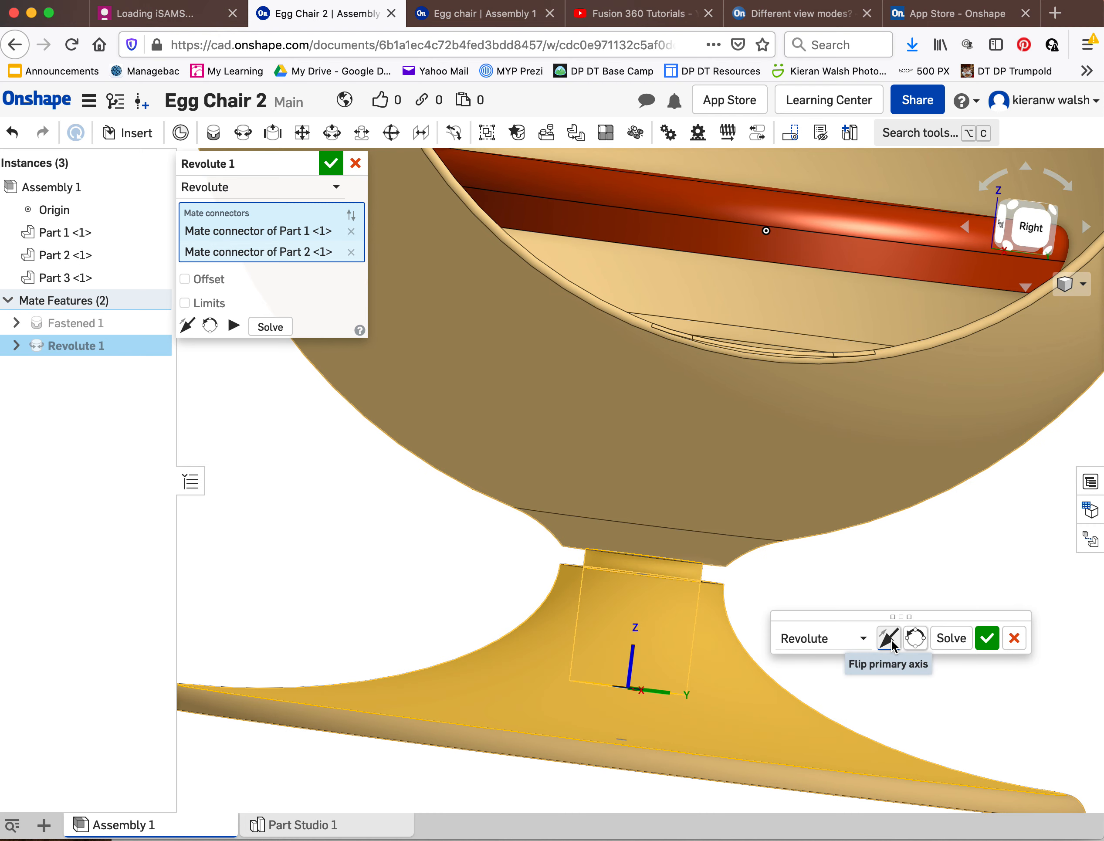
# - Enable the Revolute mate's offset along Z, trying -4 mm first and settling on -10 mm
pyautogui.click(186, 279)
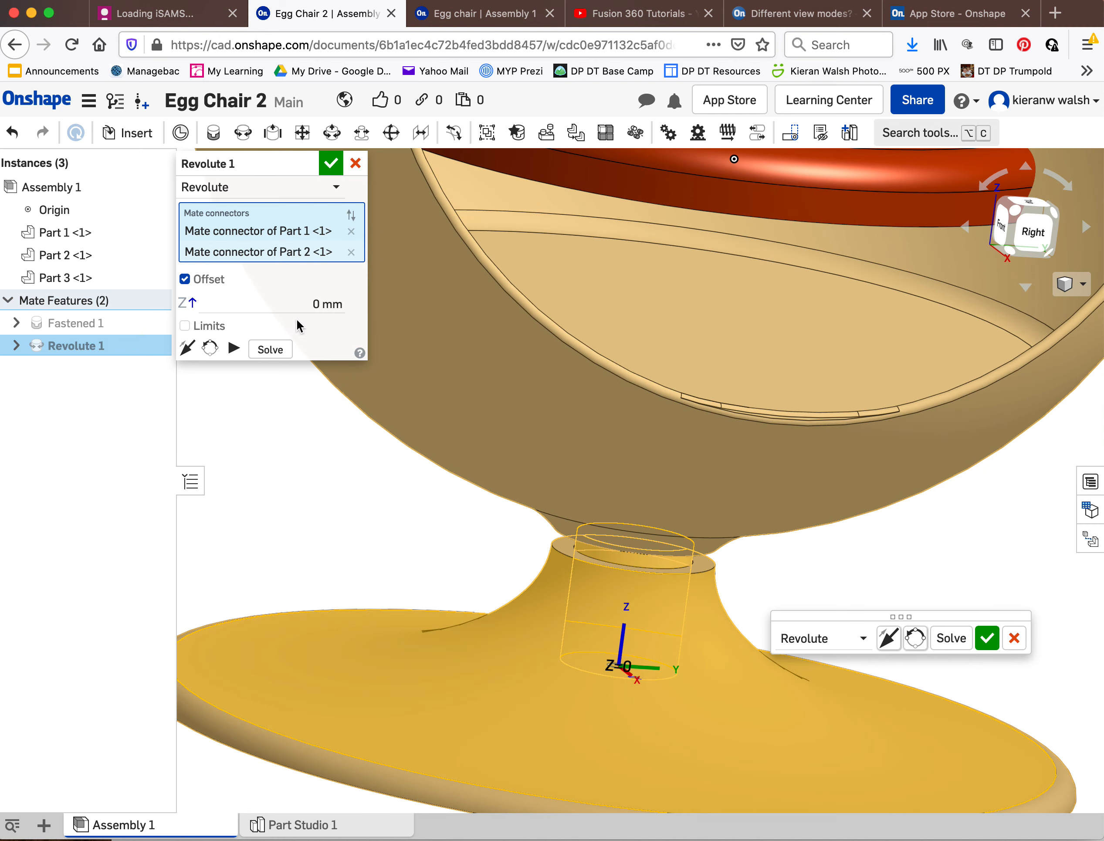
pyautogui.click(303, 304)
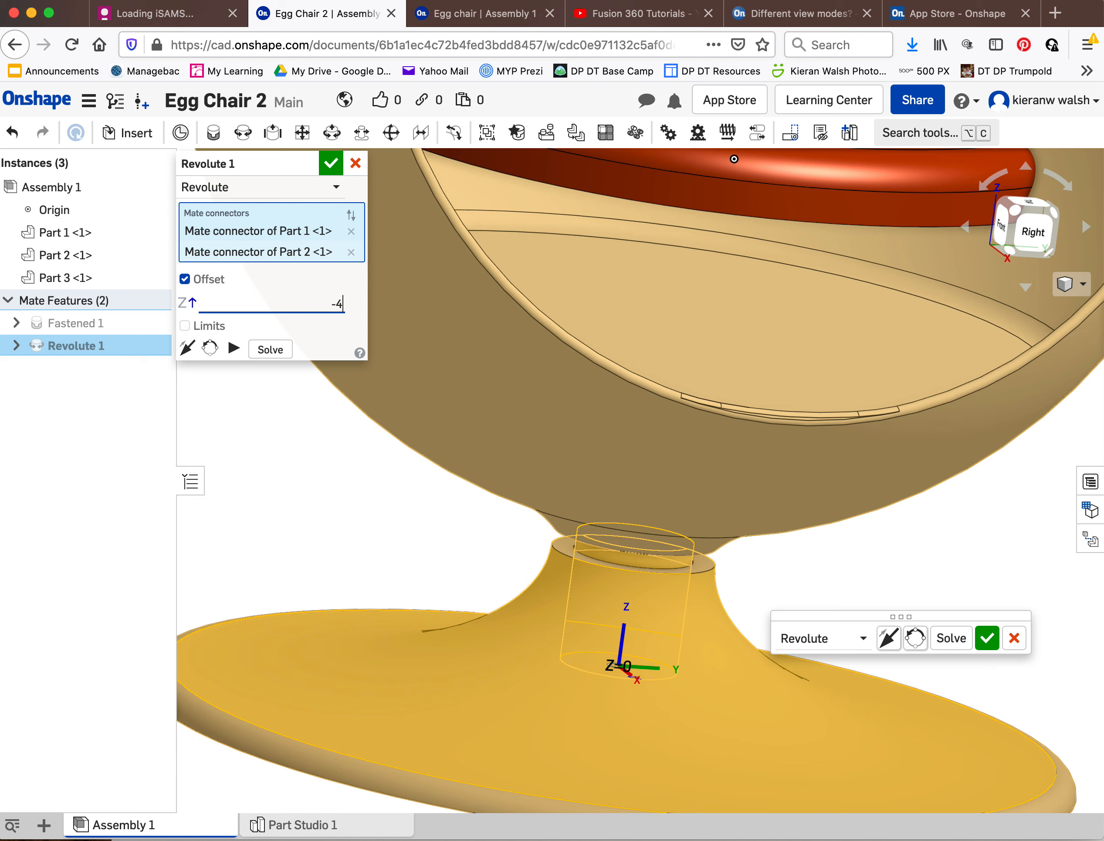
pyautogui.press('Return')
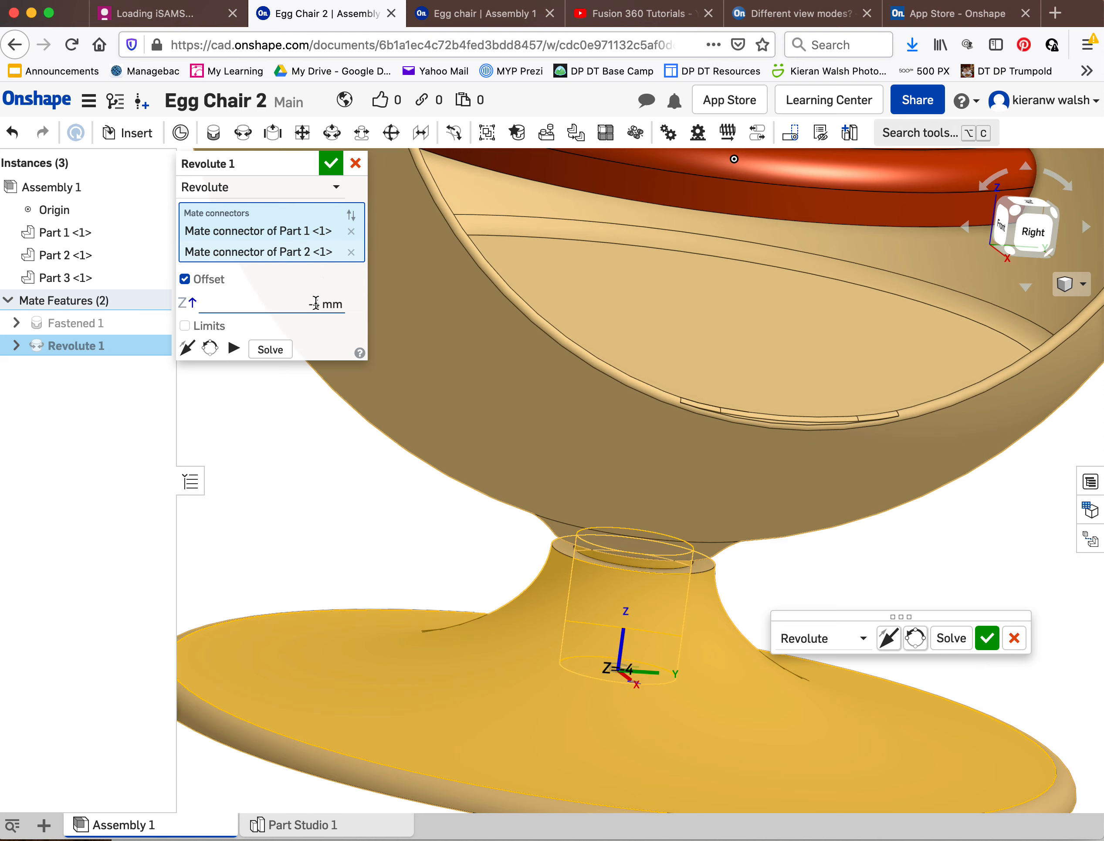
pyautogui.click(316, 302)
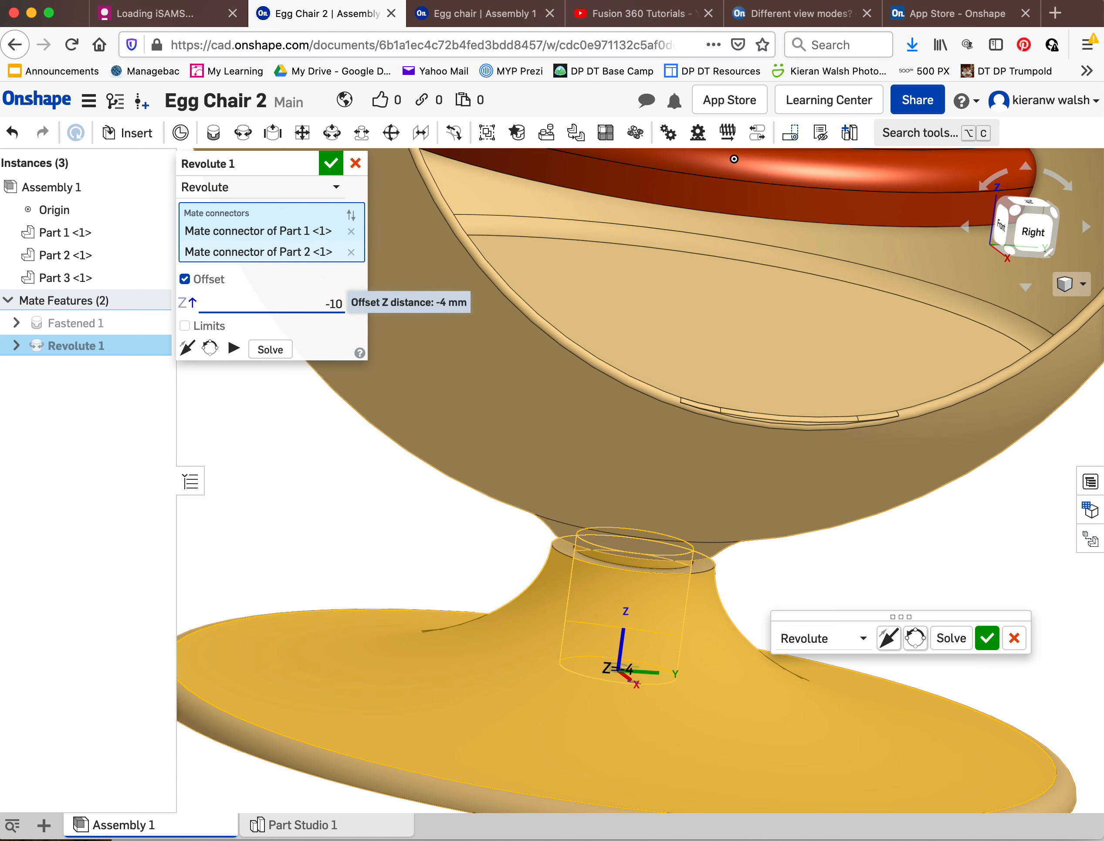
pyautogui.press('Return')
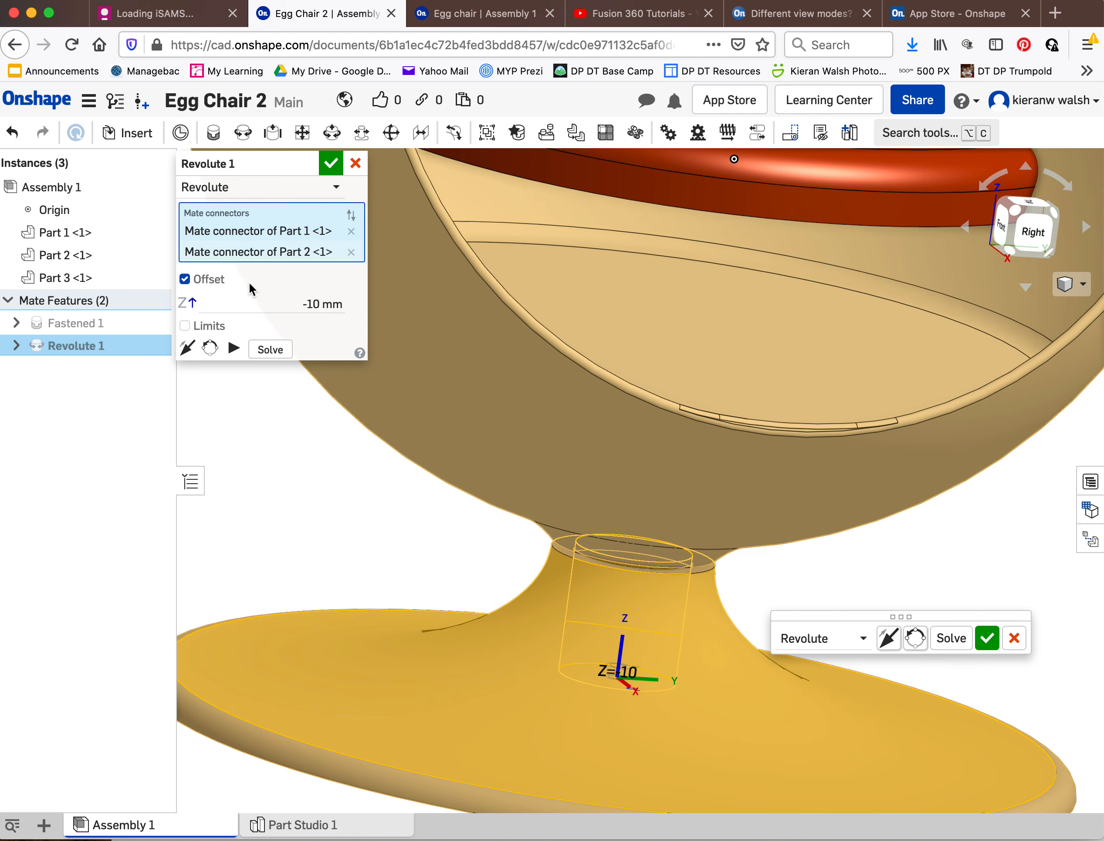
# - Inspect the offset joint between the shell's stem and the base from several angles, including from behind
pyautogui.moveTo(625, 604); pyautogui.dragTo(607, 631, button='right')
pyautogui.scroll(-5, 660, 632)
pyautogui.scroll(5, 714, 653)
pyautogui.moveTo(674, 549); pyautogui.dragTo(700, 619, button='right')
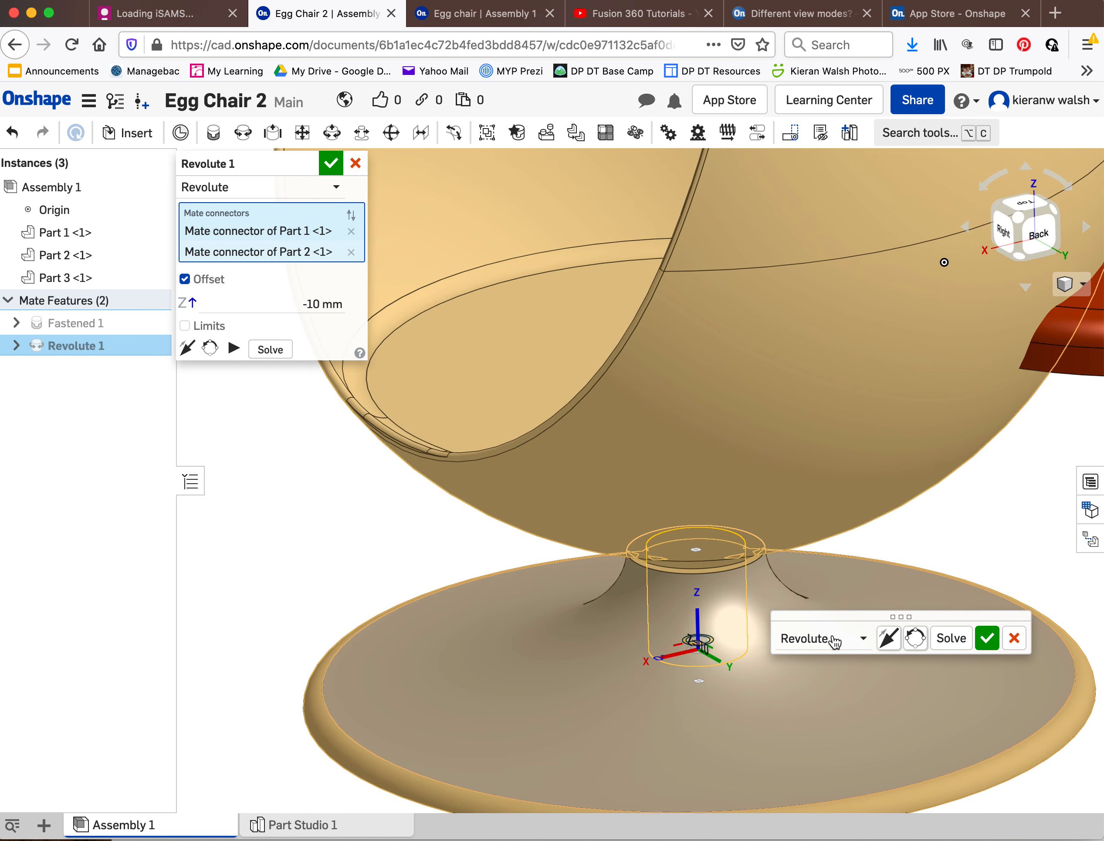
pyautogui.moveTo(707, 618); pyautogui.dragTo(689, 490, button='right')
pyautogui.moveTo(749, 537); pyautogui.dragTo(792, 497, button='right')
pyautogui.scroll(-5, 703, 417)
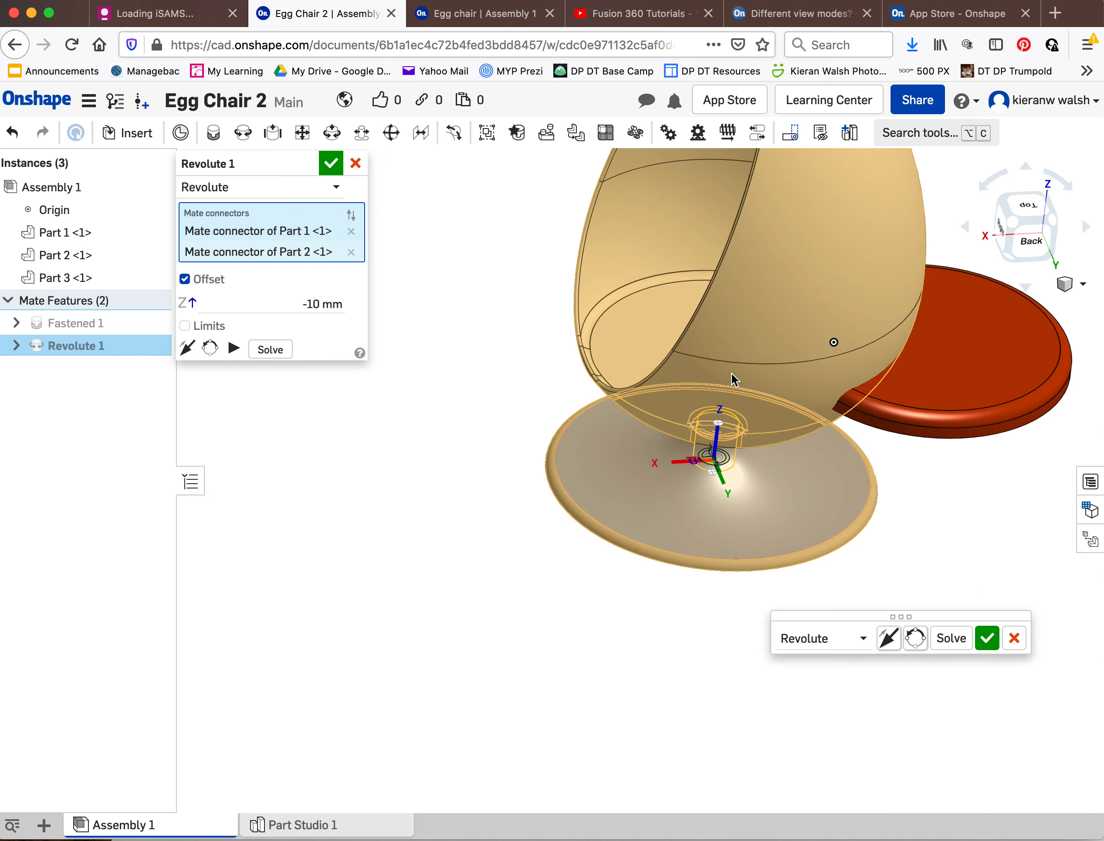
pyautogui.moveTo(731, 373); pyautogui.dragTo(760, 366, button='right')
pyautogui.scroll(4, 739, 386)
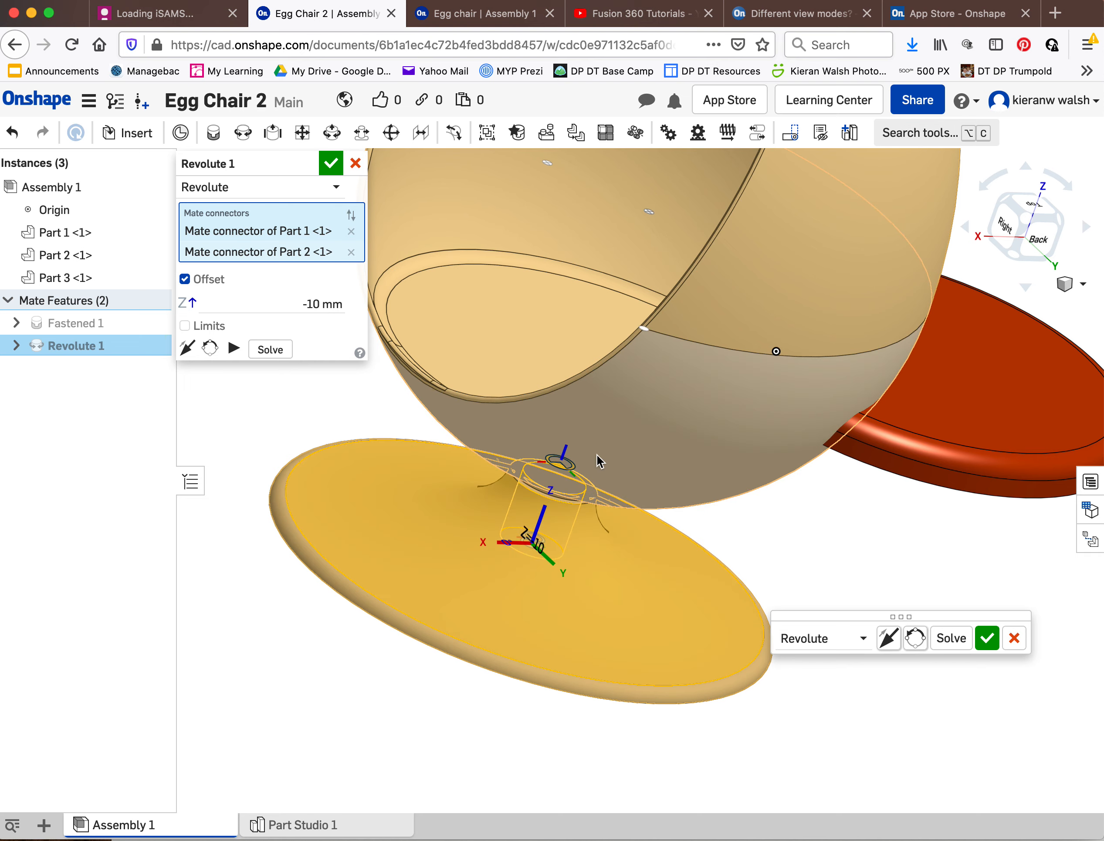
pyautogui.moveTo(596, 455); pyautogui.dragTo(567, 448, button='right')
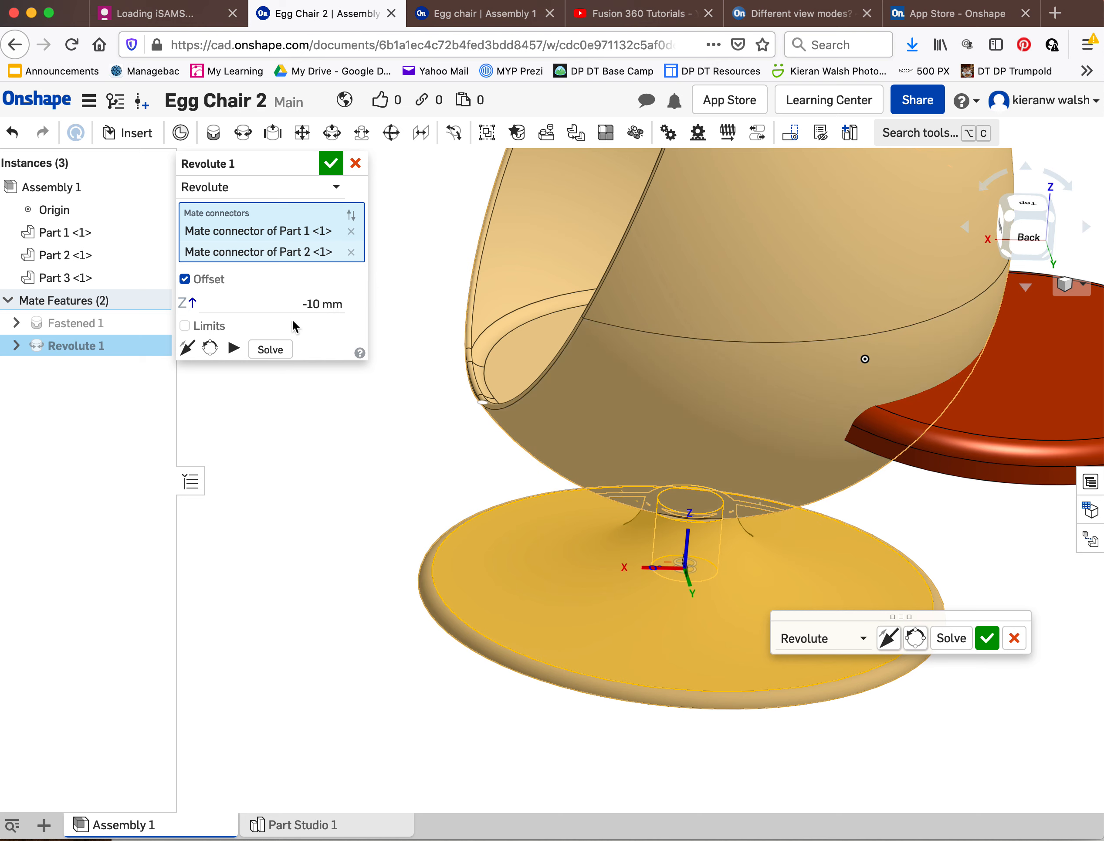
# - Accept the Revolute mate and bring the whole assembled chair into view from the open side of the shell
pyautogui.click(987, 641)
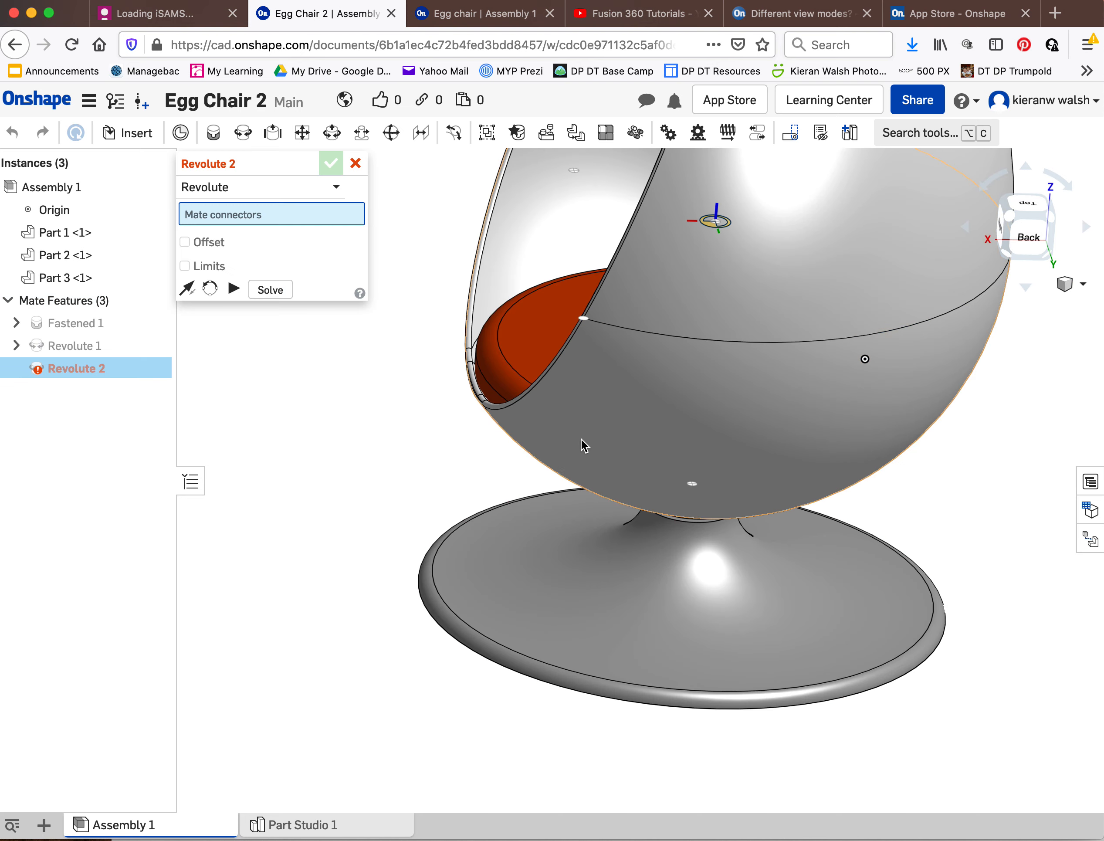
pyautogui.moveTo(400, 394); pyautogui.dragTo(382, 184, button='right')
pyautogui.scroll(-5, 578, 407)
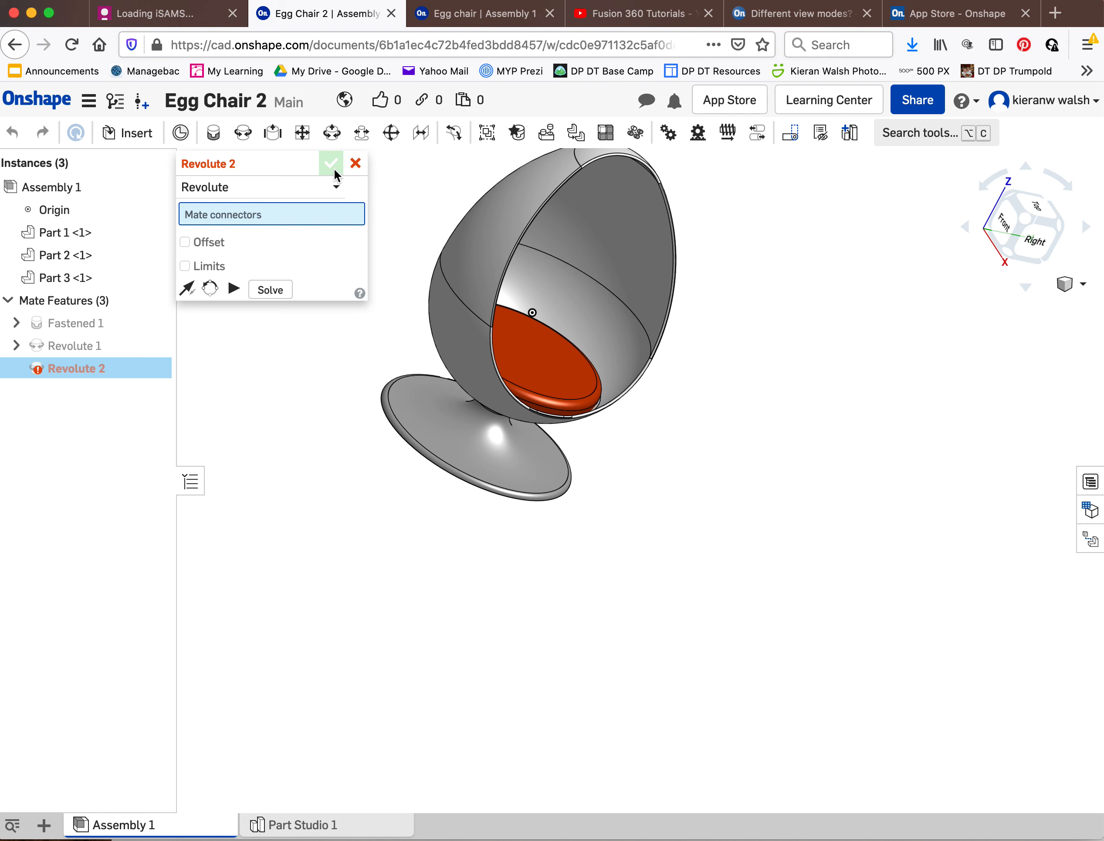
# - Discard the empty extra Revolute mate and bring the chair's base and lower shell into close view
pyautogui.click(354, 164)
pyautogui.moveTo(428, 321); pyautogui.dragTo(363, 285, button='right')
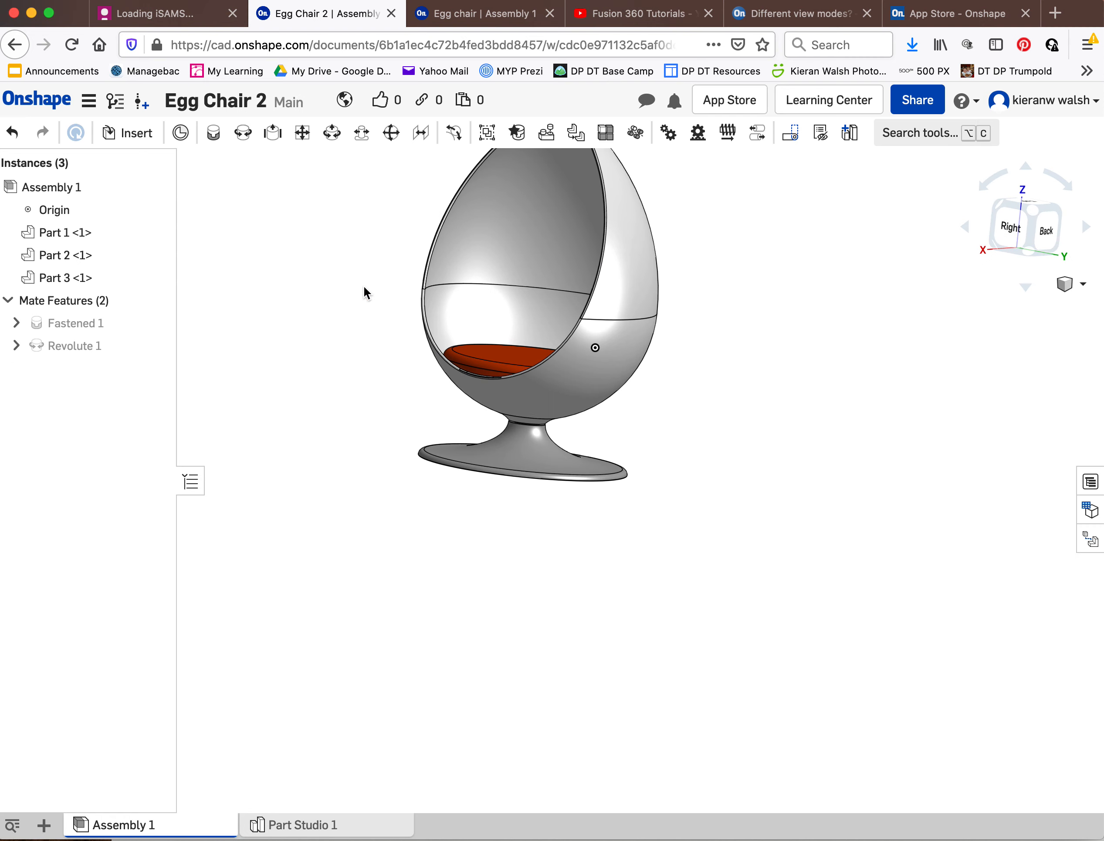
pyautogui.moveTo(471, 442)
pyautogui.mouseDown(button='right')
pyautogui.moveTo(501, 487)
pyautogui.moveTo(464, 448)
pyautogui.mouseUp(button='right')
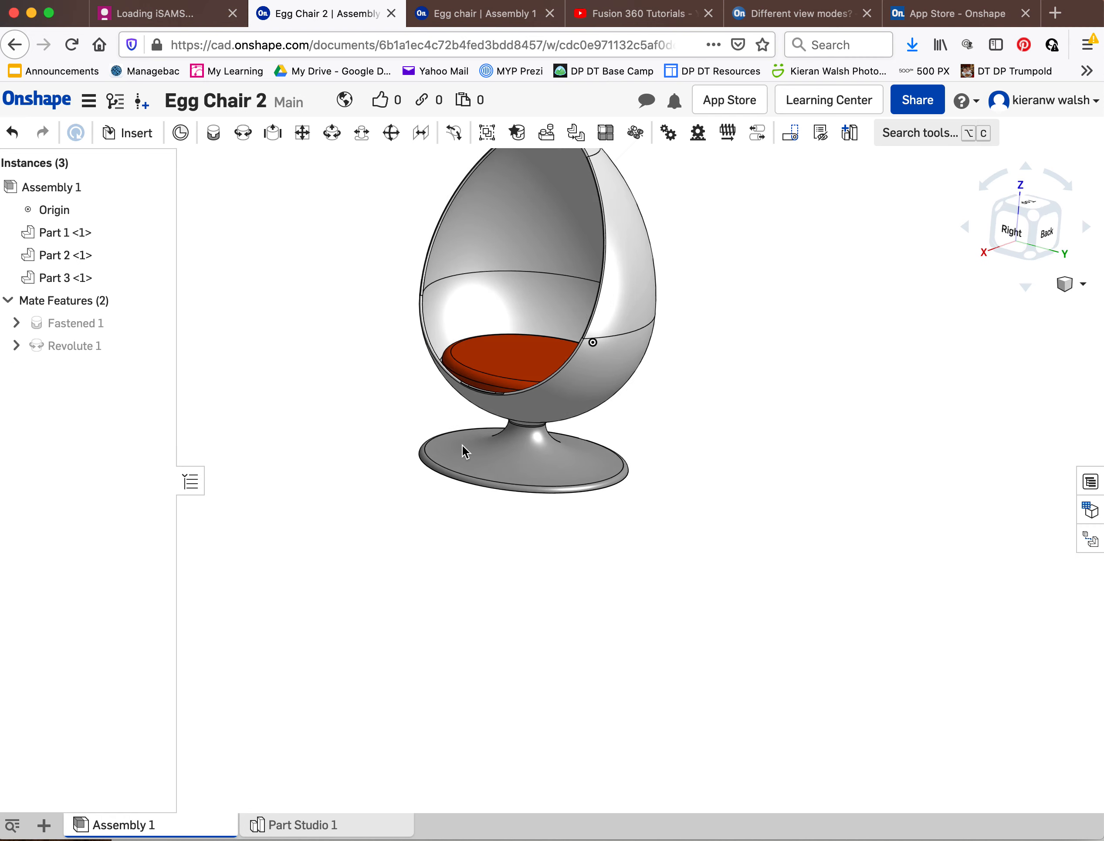
pyautogui.scroll(5, 420, 288)
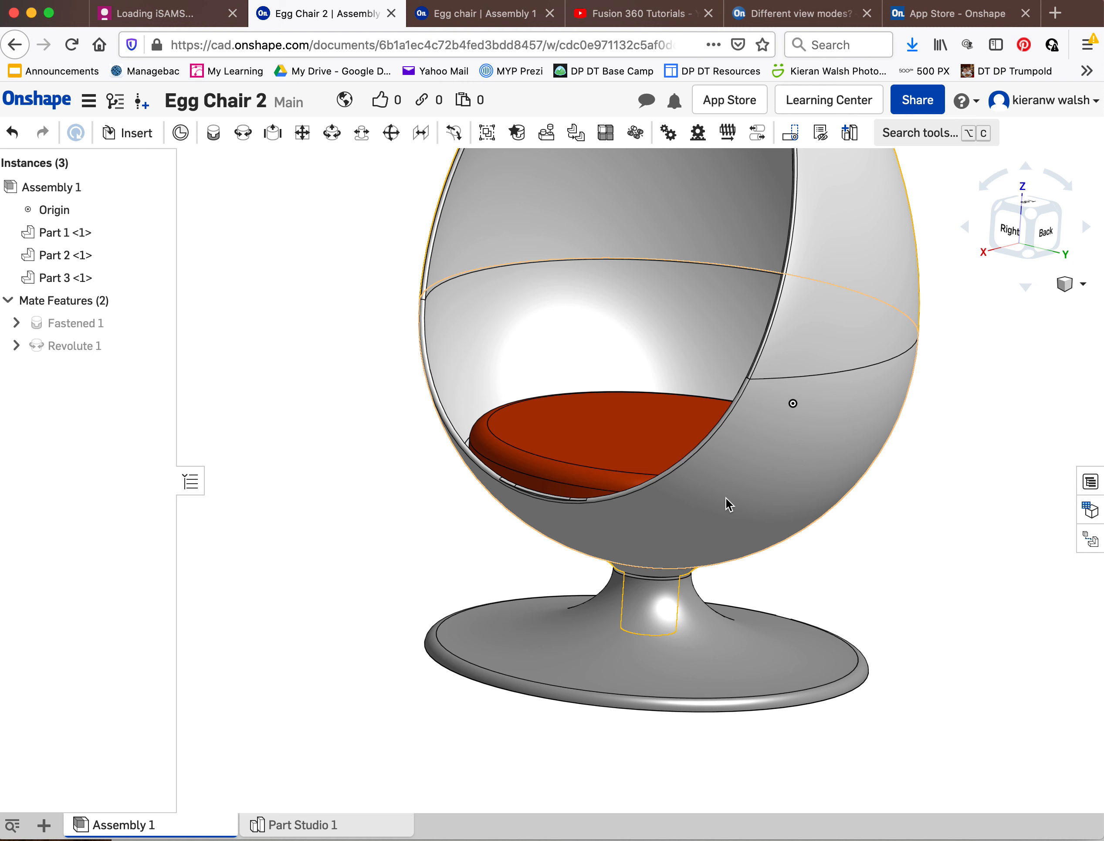
# - Fix the chair's base, Part 2, in place within the assembly
pyautogui.click(54, 282)
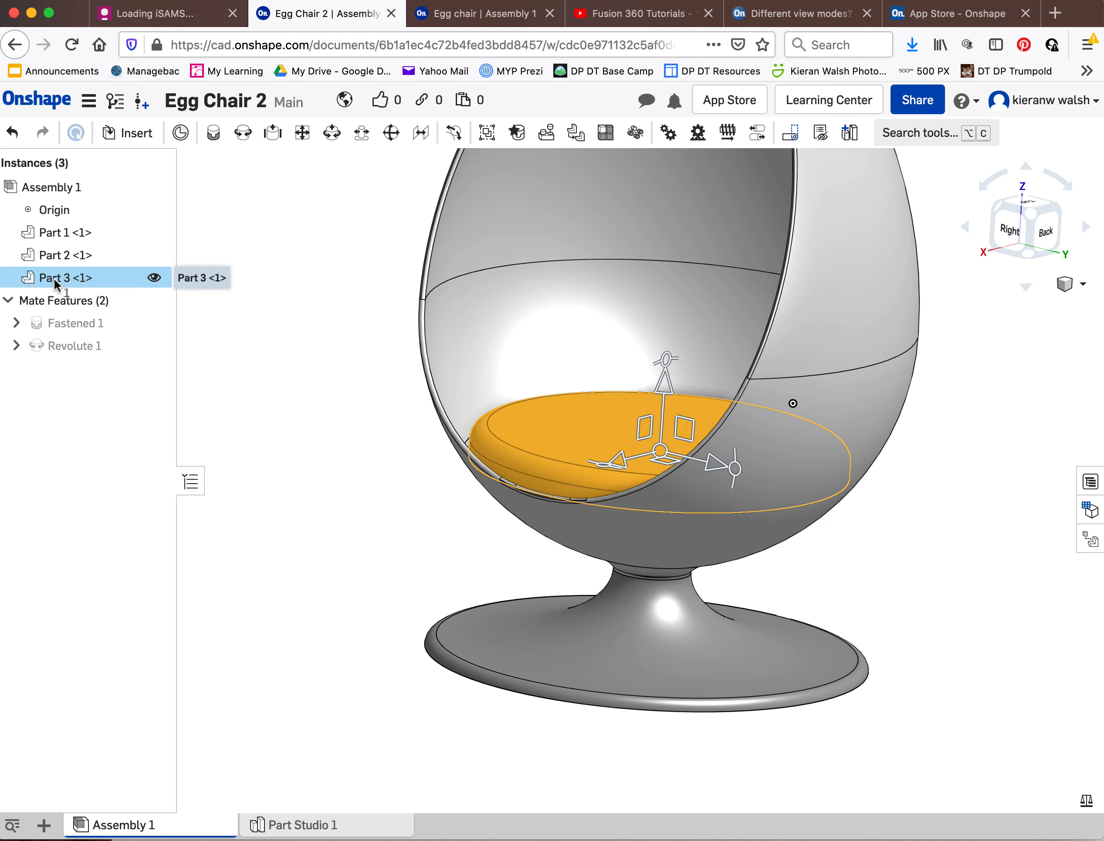
pyautogui.keyDown('shift'); pyautogui.click(63, 258); pyautogui.keyUp('shift')
pyautogui.keyDown('shift'); pyautogui.click(63, 275); pyautogui.keyUp('shift')
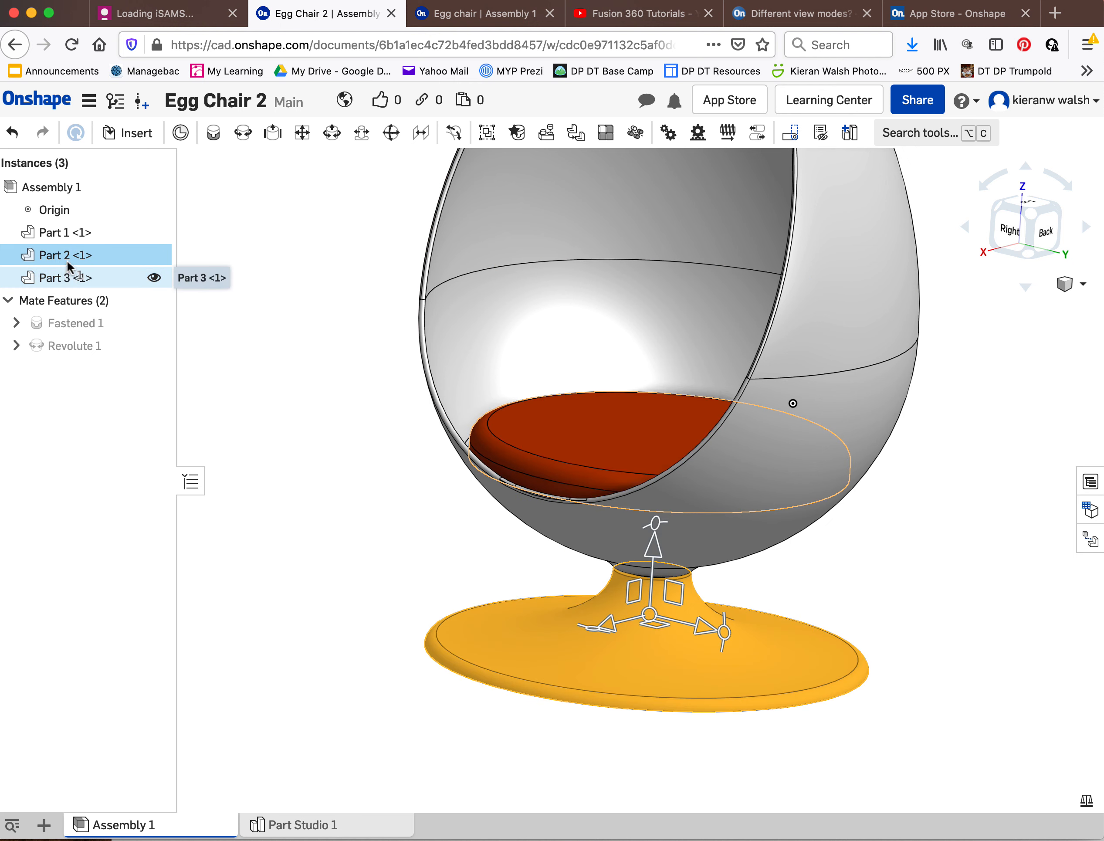
pyautogui.keyDown('shift'); pyautogui.click(68, 260); pyautogui.keyUp('shift')
pyautogui.rightClick(69, 262)
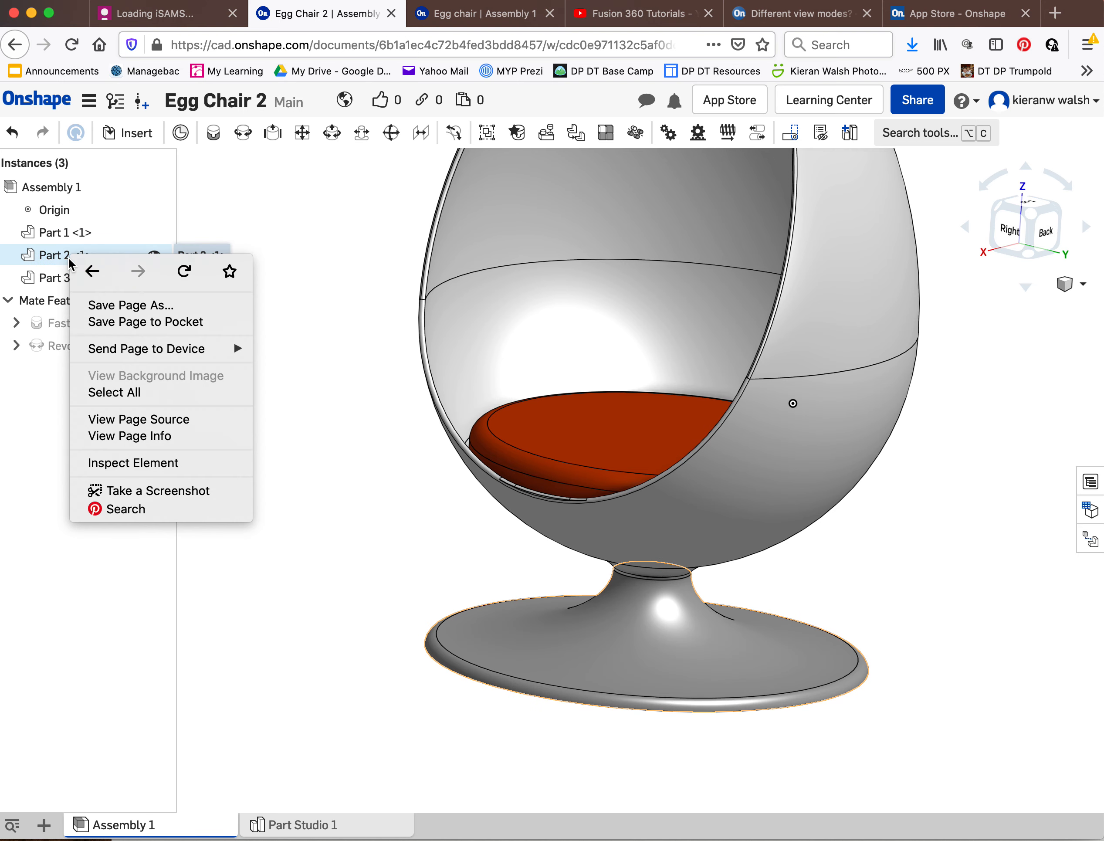
pyautogui.click(189, 241)
pyautogui.rightClick(55, 262)
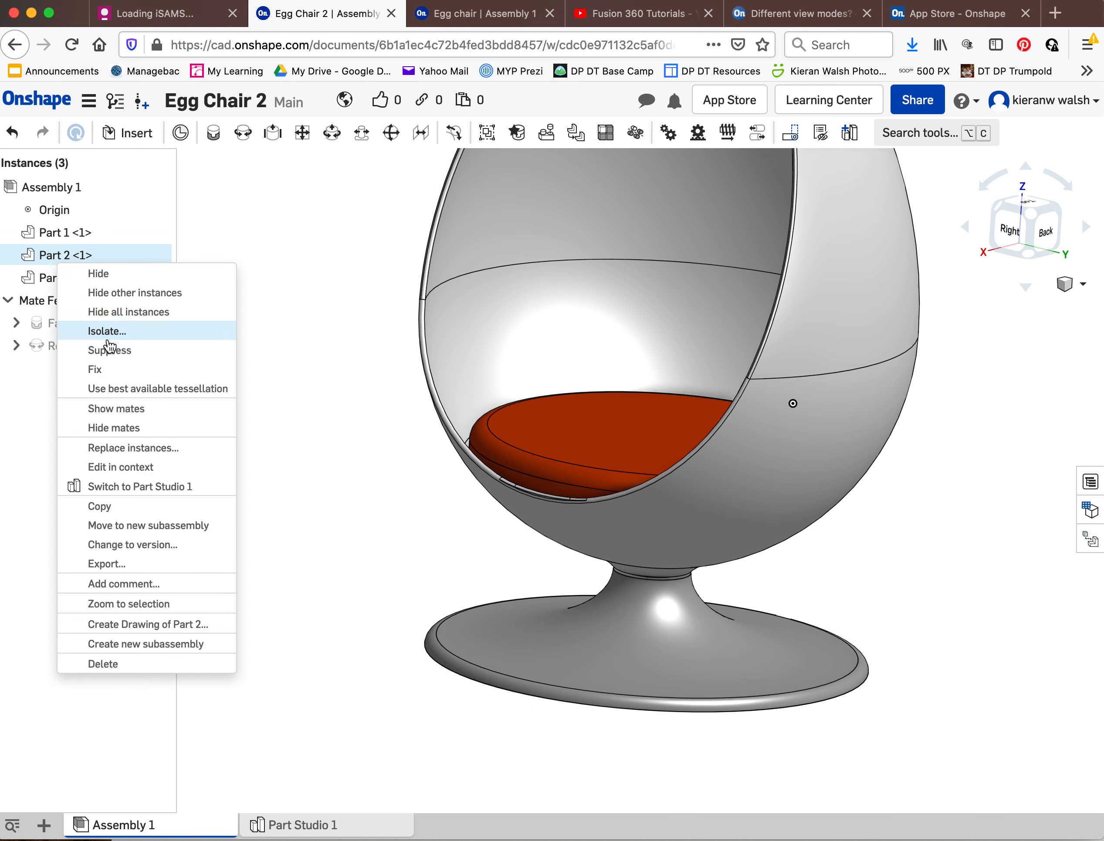
pyautogui.click(106, 371)
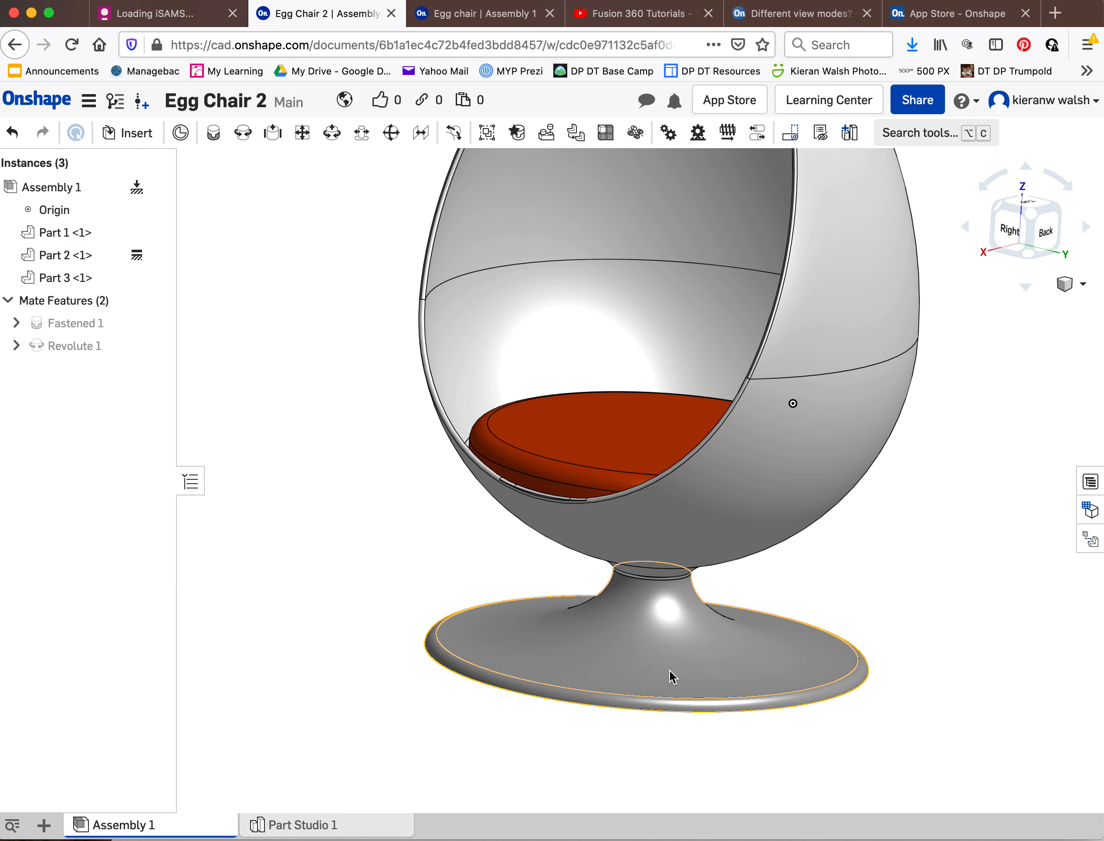
# - Swivel the shell back and forth on the fixed base to test the revolute joint, leaving its opening facing the viewer
pyautogui.scroll(-5, 672, 678)
pyautogui.click(701, 601)
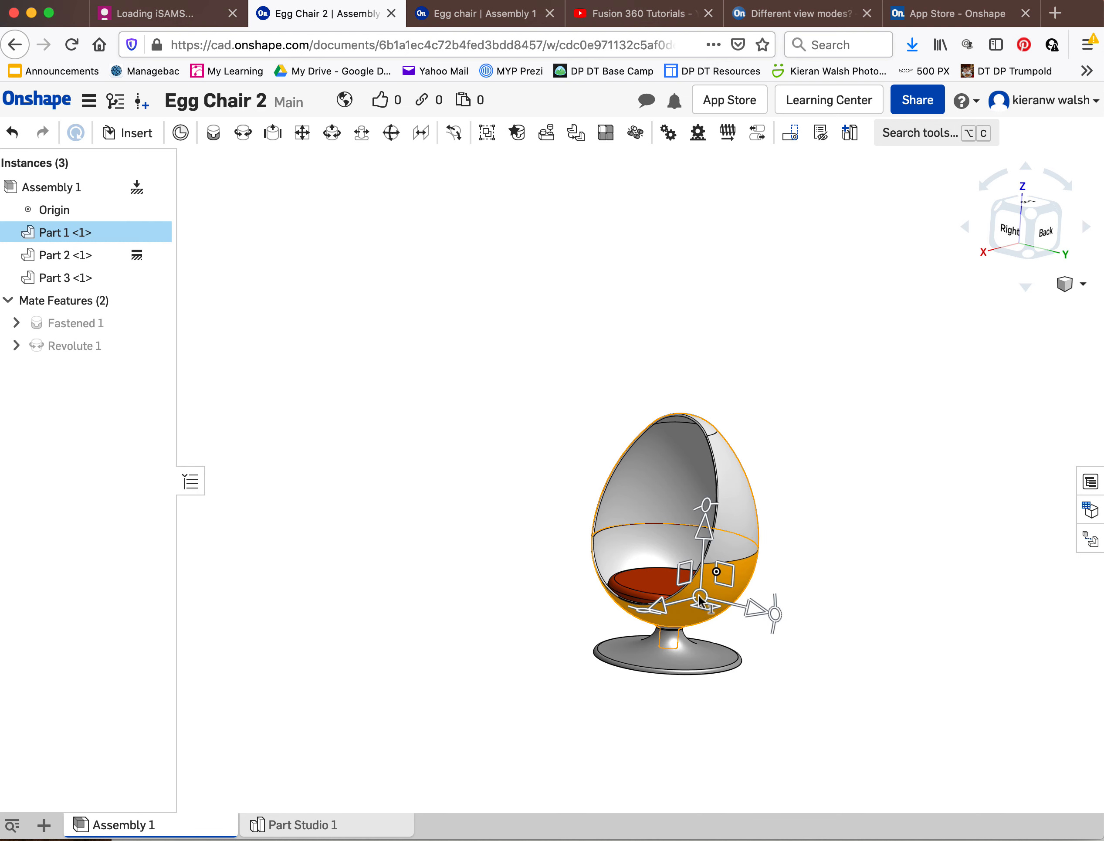
pyautogui.click(849, 596)
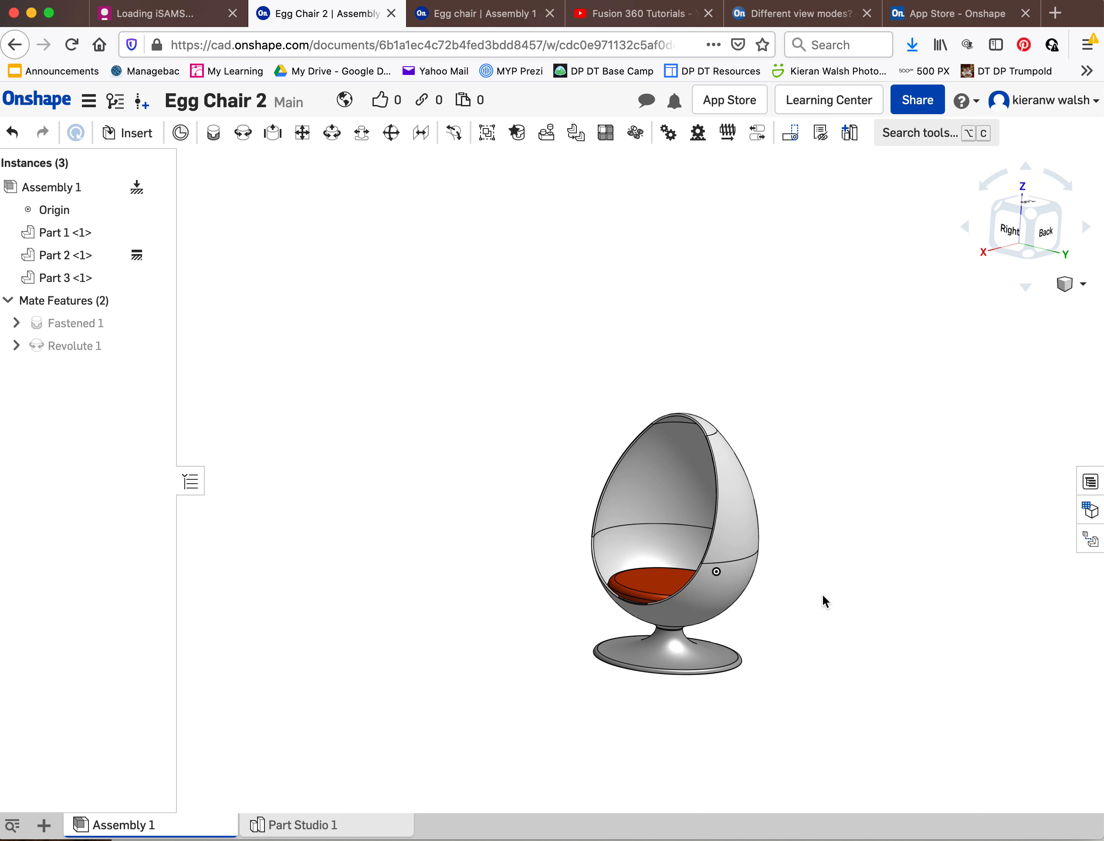
pyautogui.moveTo(704, 601); pyautogui.dragTo(758, 592)
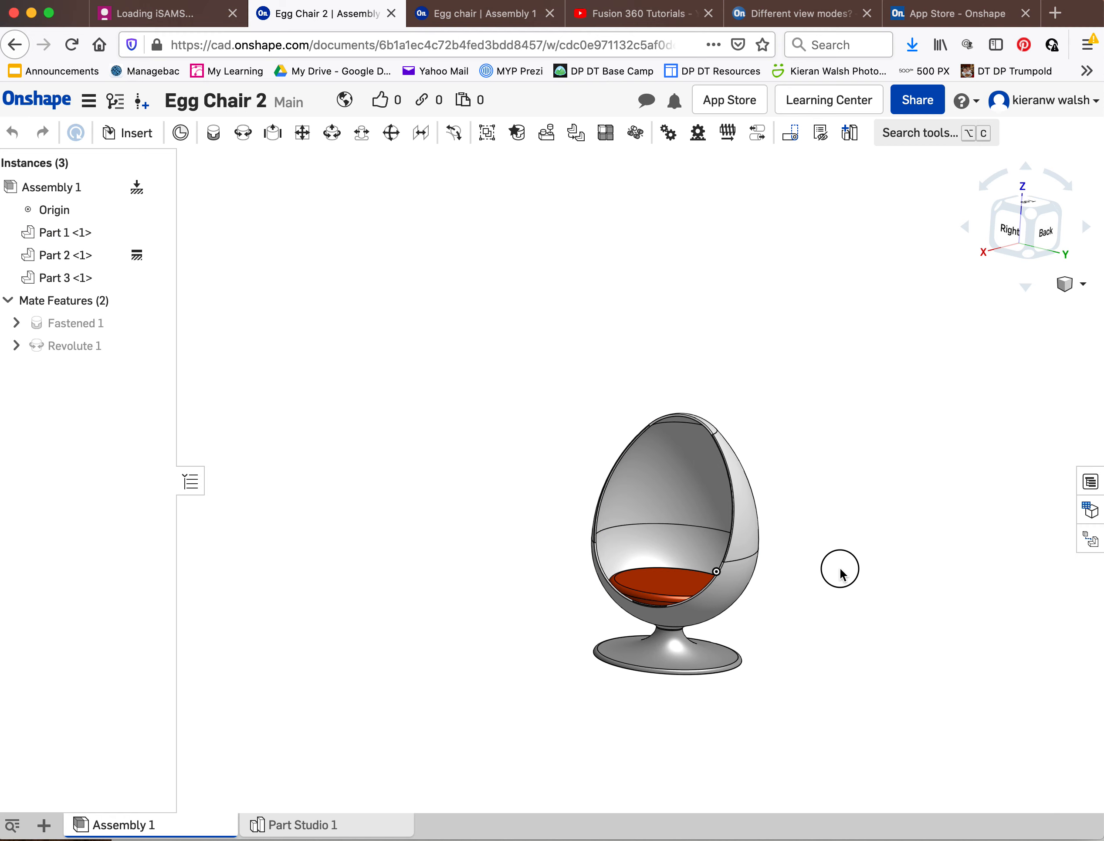
pyautogui.moveTo(839, 568); pyautogui.dragTo(777, 597)
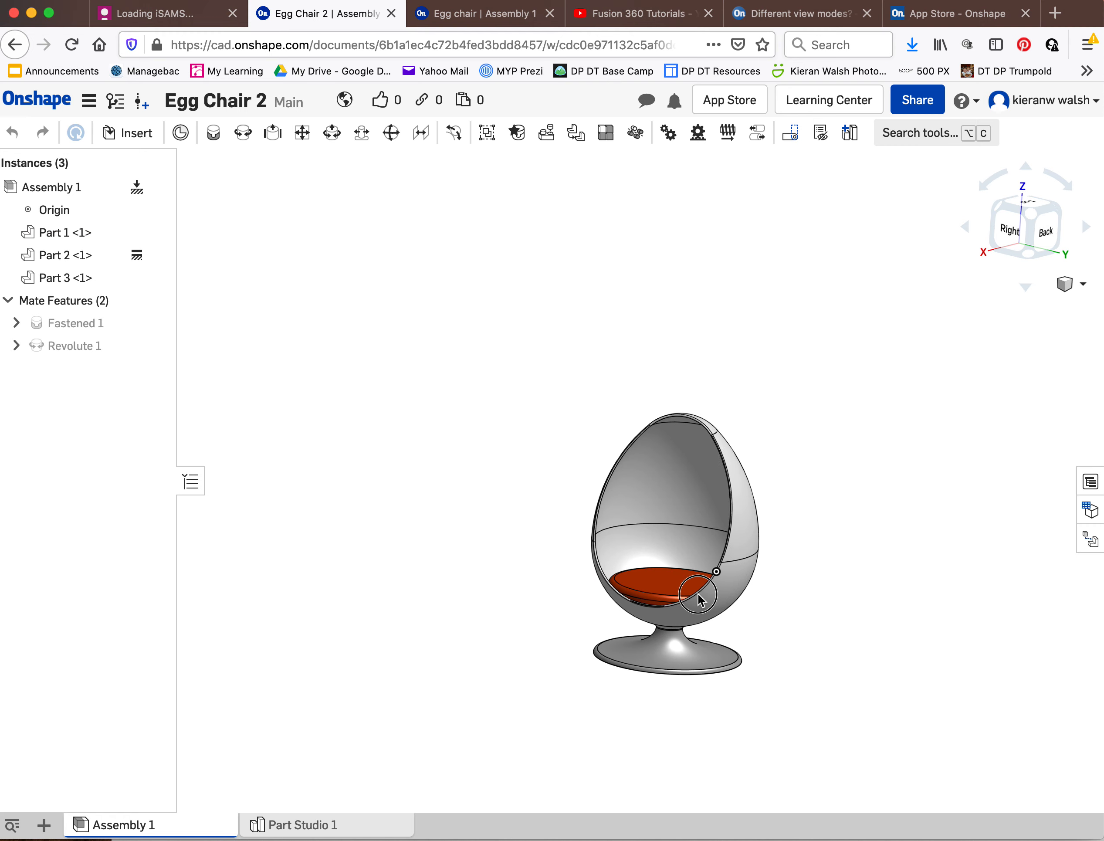
pyautogui.scroll(5, 700, 601)
pyautogui.moveTo(781, 591); pyautogui.dragTo(935, 576)
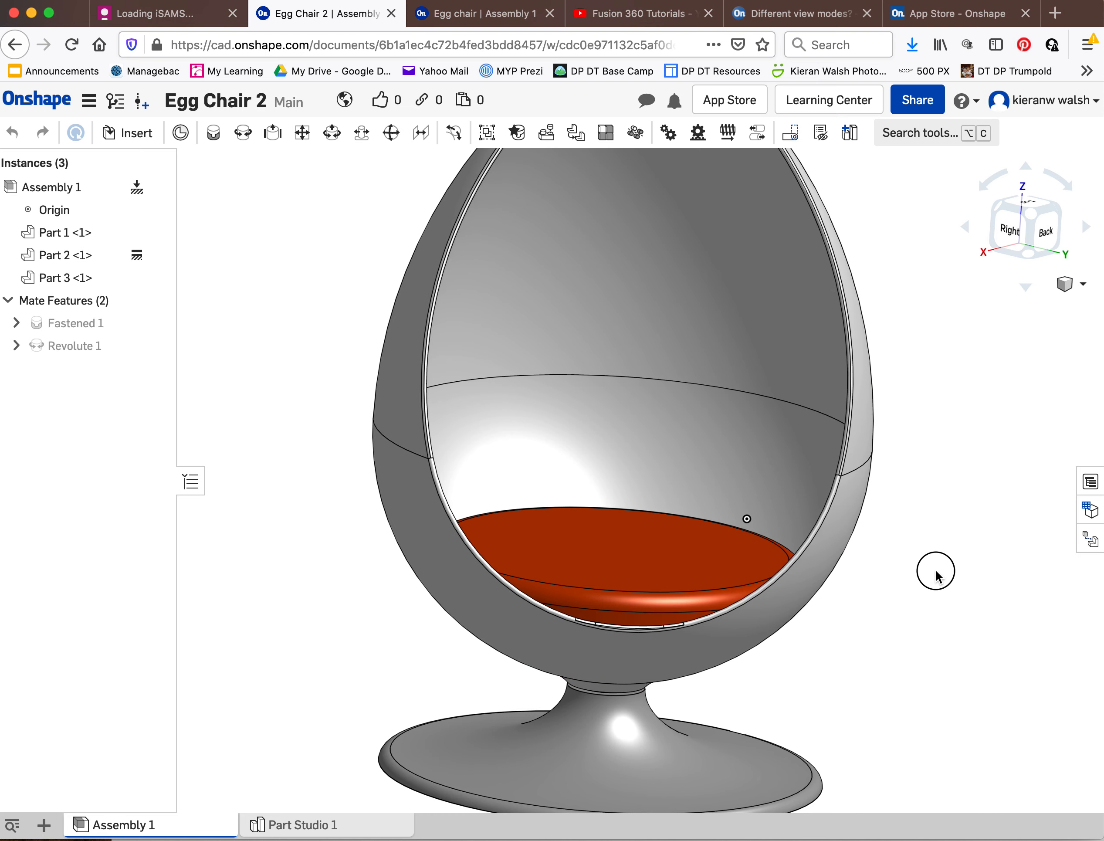
pyautogui.scroll(-2, 652, 535)
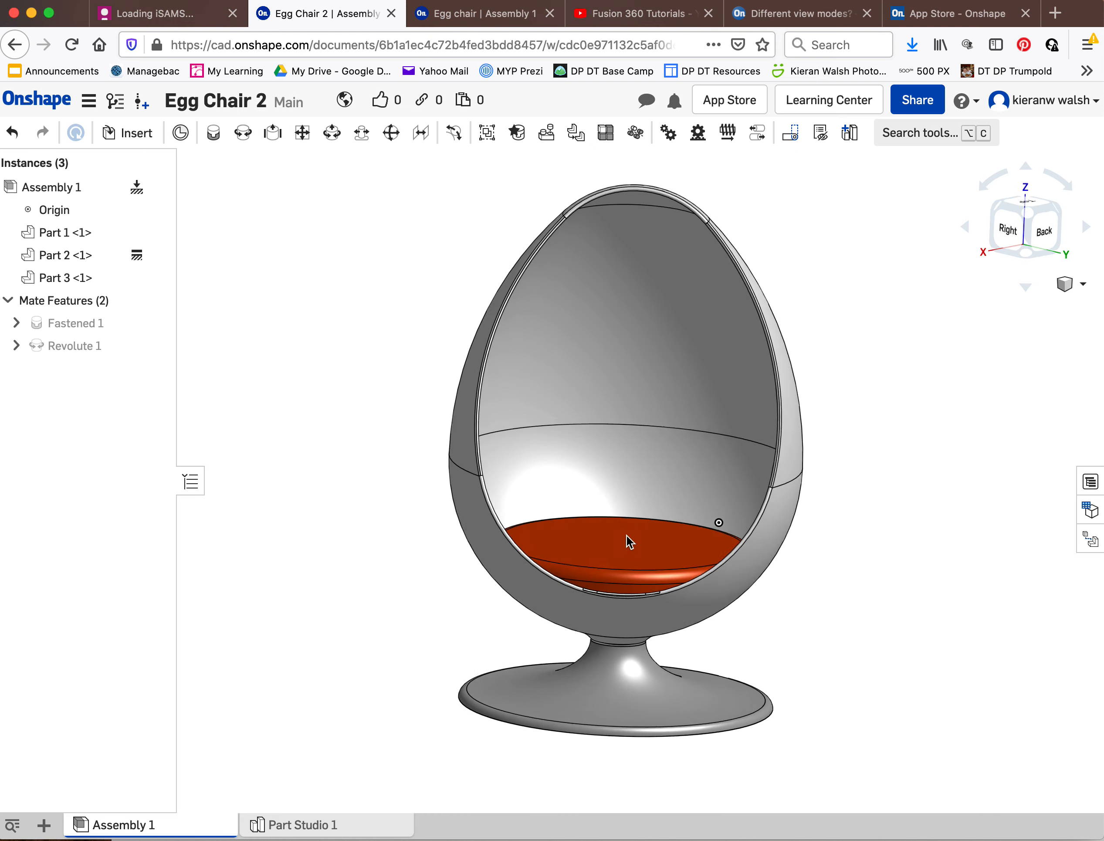